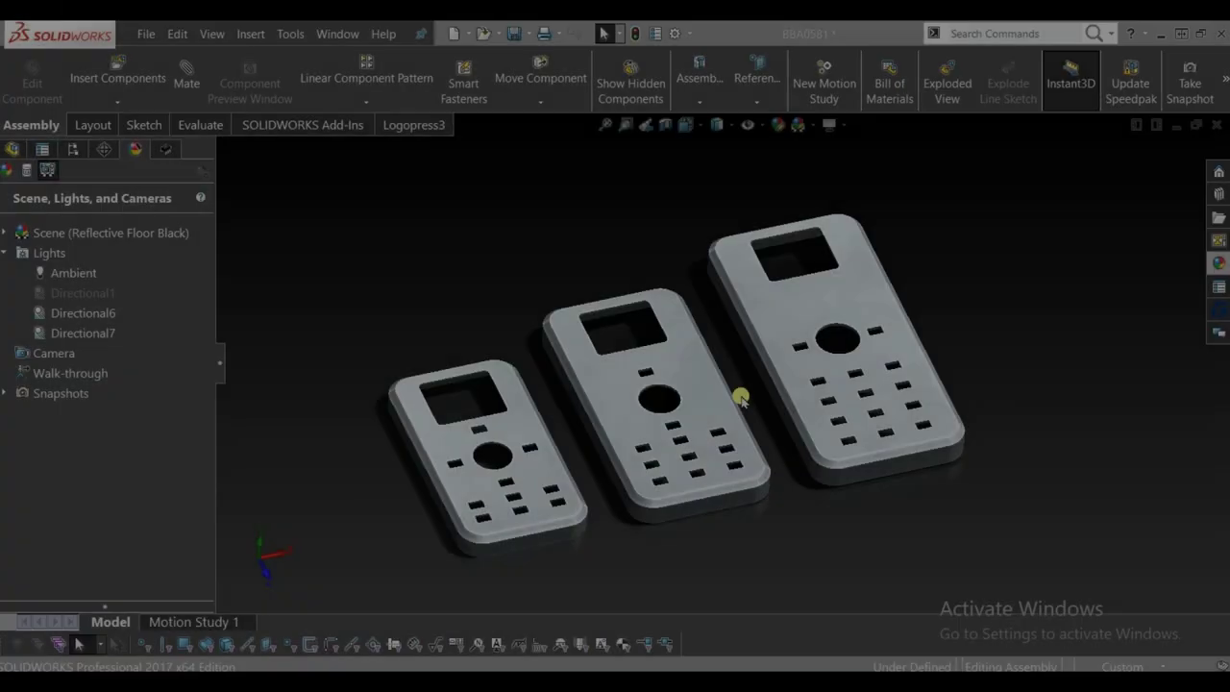
- Orbit the three-plate assembly, then view it from the top
scroll(555, 428, down, 3)
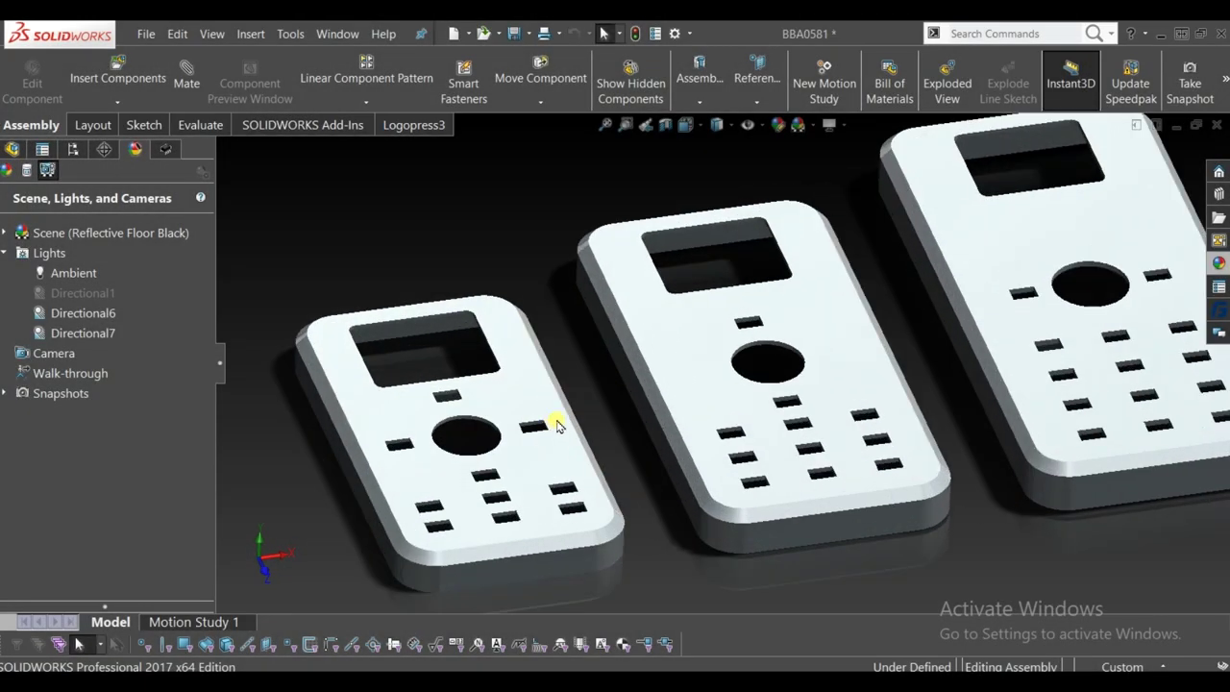
scroll(555, 428, up, 3)
scroll(815, 384, up, 2)
mouse_move(816, 384)
middle_down()
mouse_move(788, 420)
mouse_move(776, 274)
mouse_move(815, 349)
mouse_move(832, 419)
middle_up()
key(space)
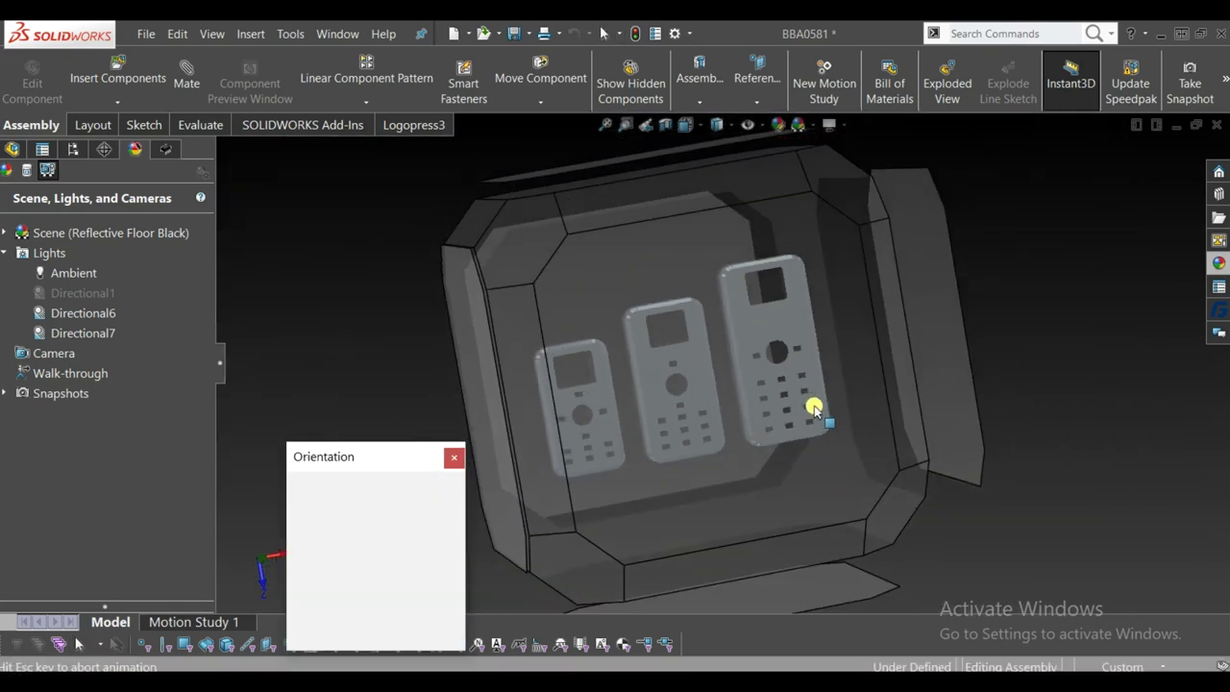
click(777, 438)
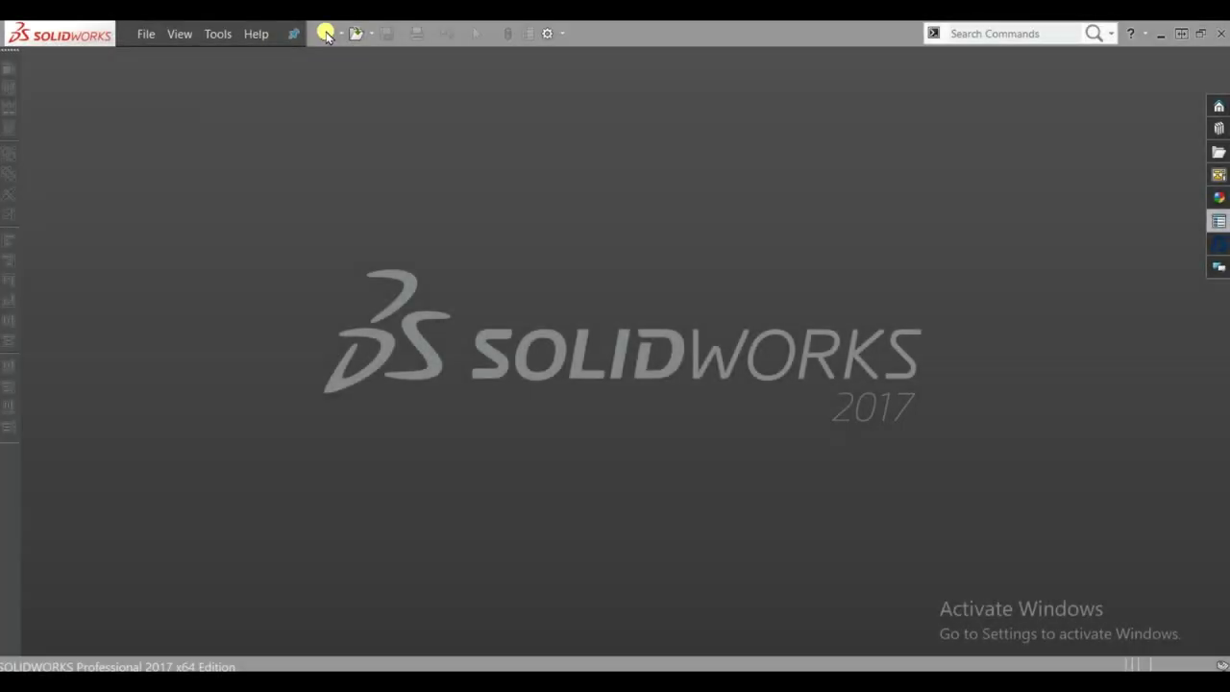
- Create a new part, discard an empty Top Plane sketch, and reselect the Top Plane
click(325, 34)
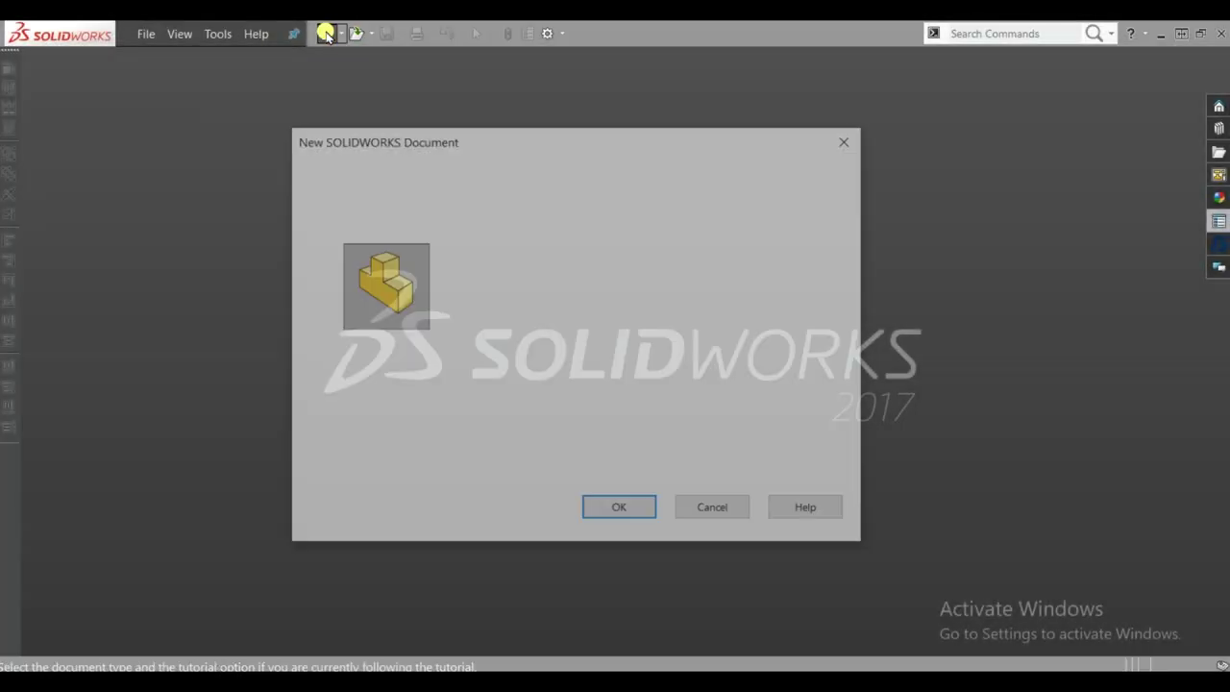
click(634, 511)
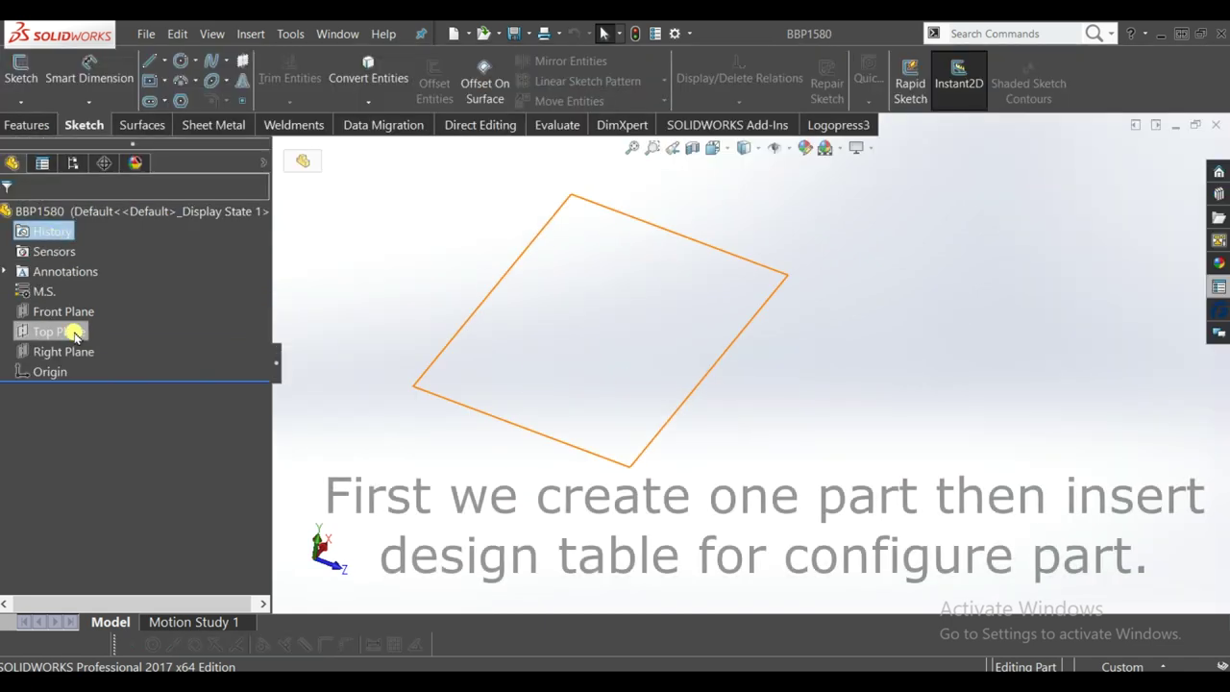
click(77, 330)
click(87, 308)
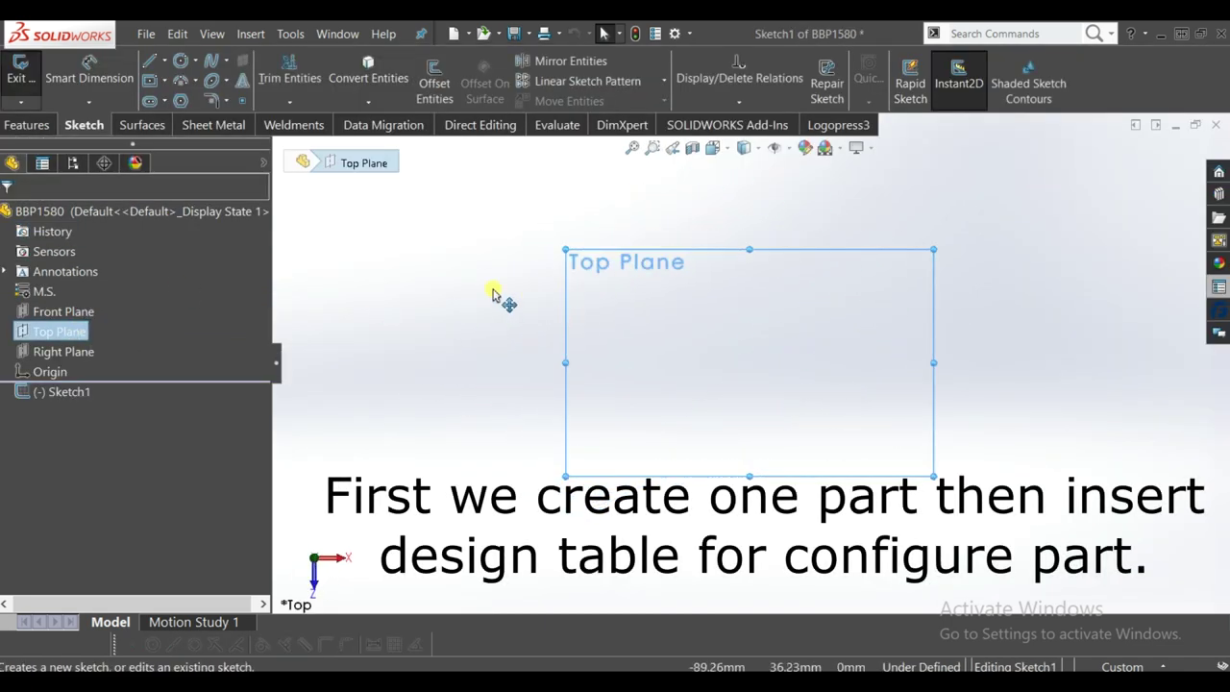
key(ctrl+z)
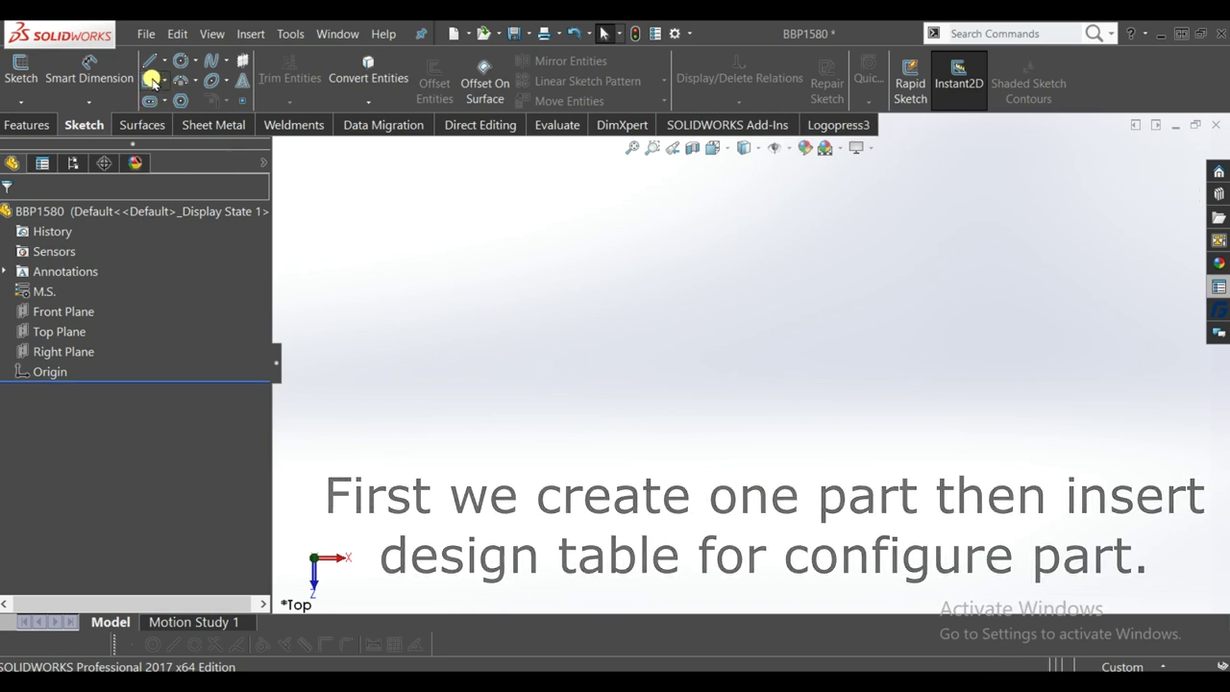
click(65, 330)
- Sketch a centre rectangle at the origin on the Top Plane, dimensioned 80 wide by 100 high
click(77, 309)
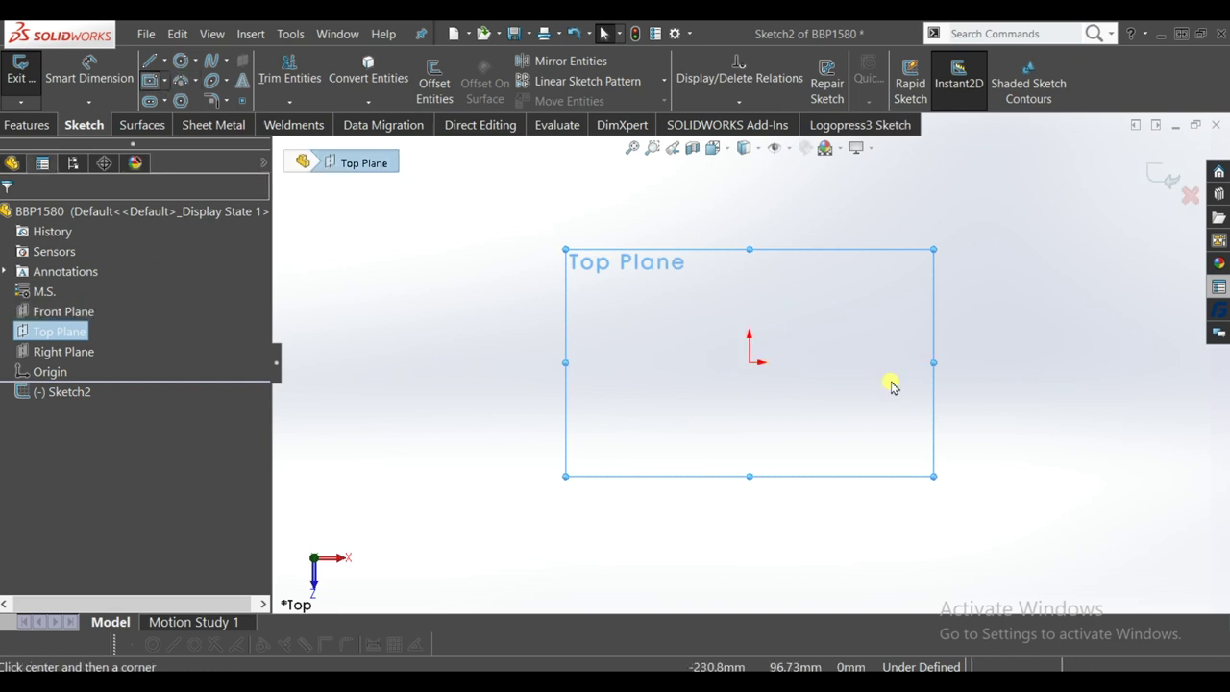
click(749, 362)
click(793, 480)
key(Escape)
double_click(711, 230)
text(80.00mm)
key(Return)
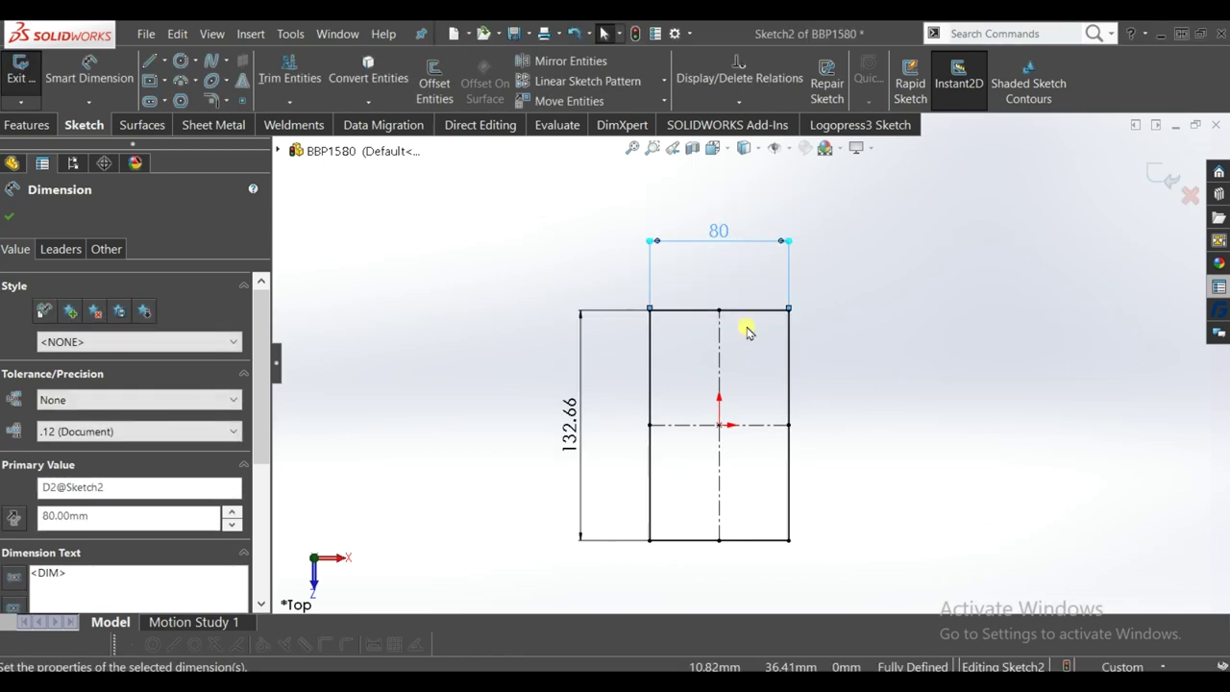
double_click(573, 423)
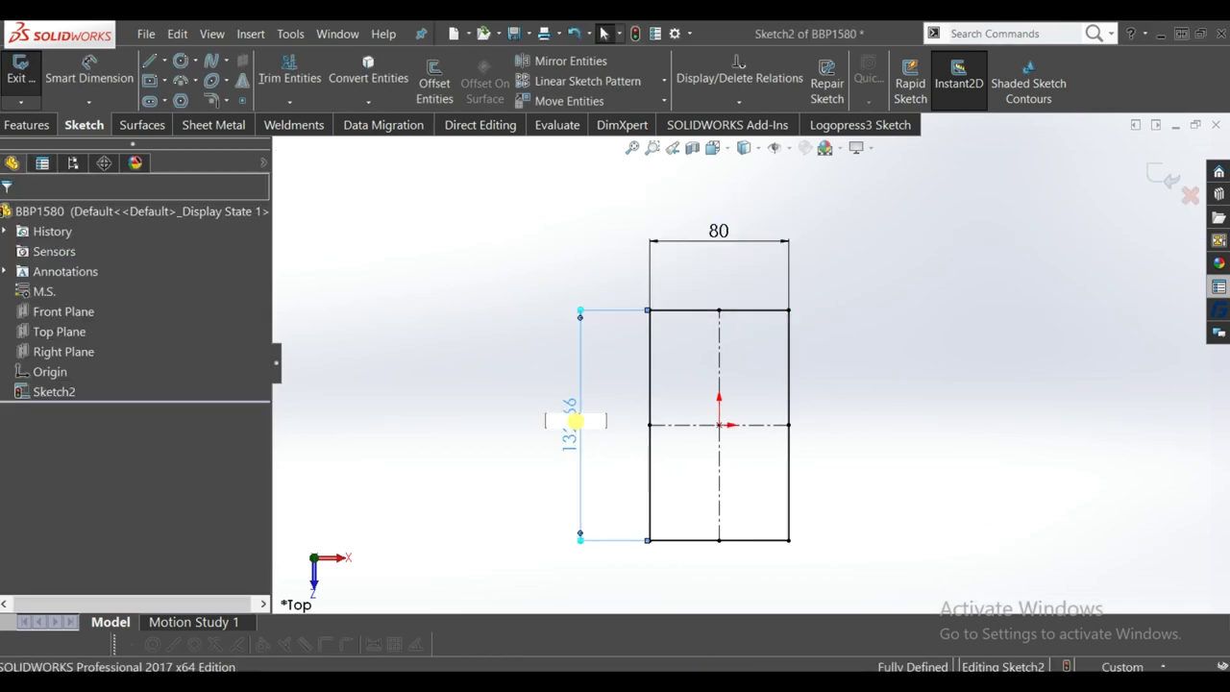
text(100)
key(Return)
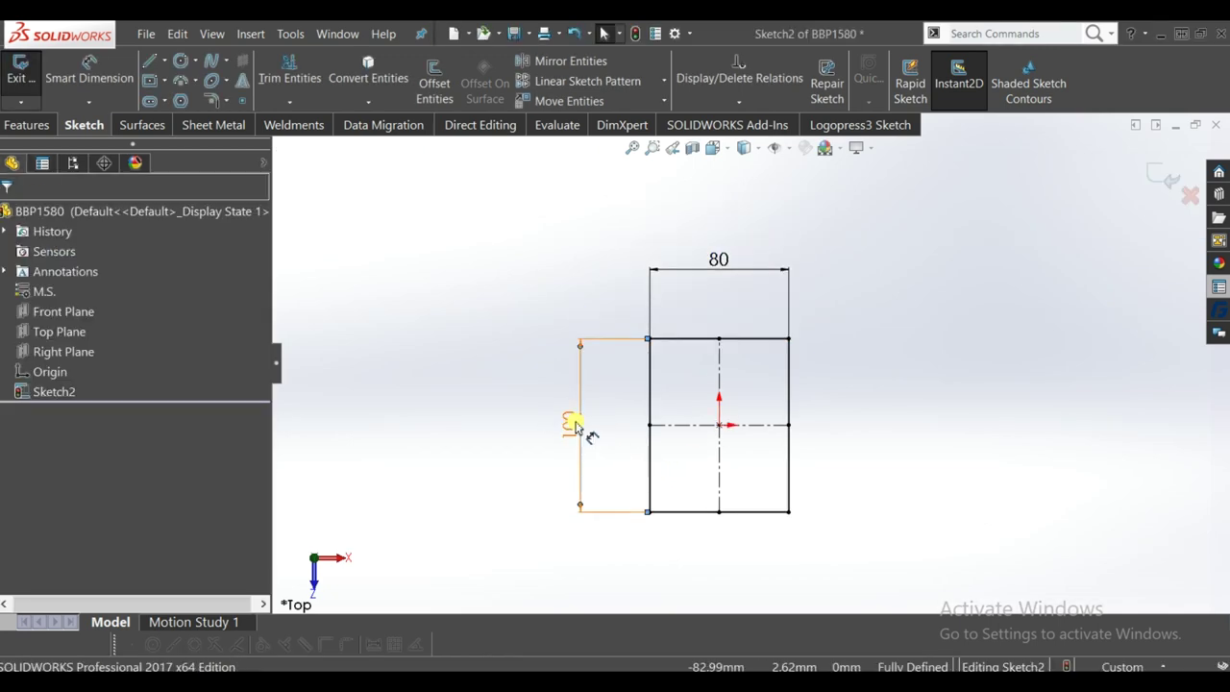
- Change the width to 55, reposition both dimensions, and exit the sketch
double_click(718, 258)
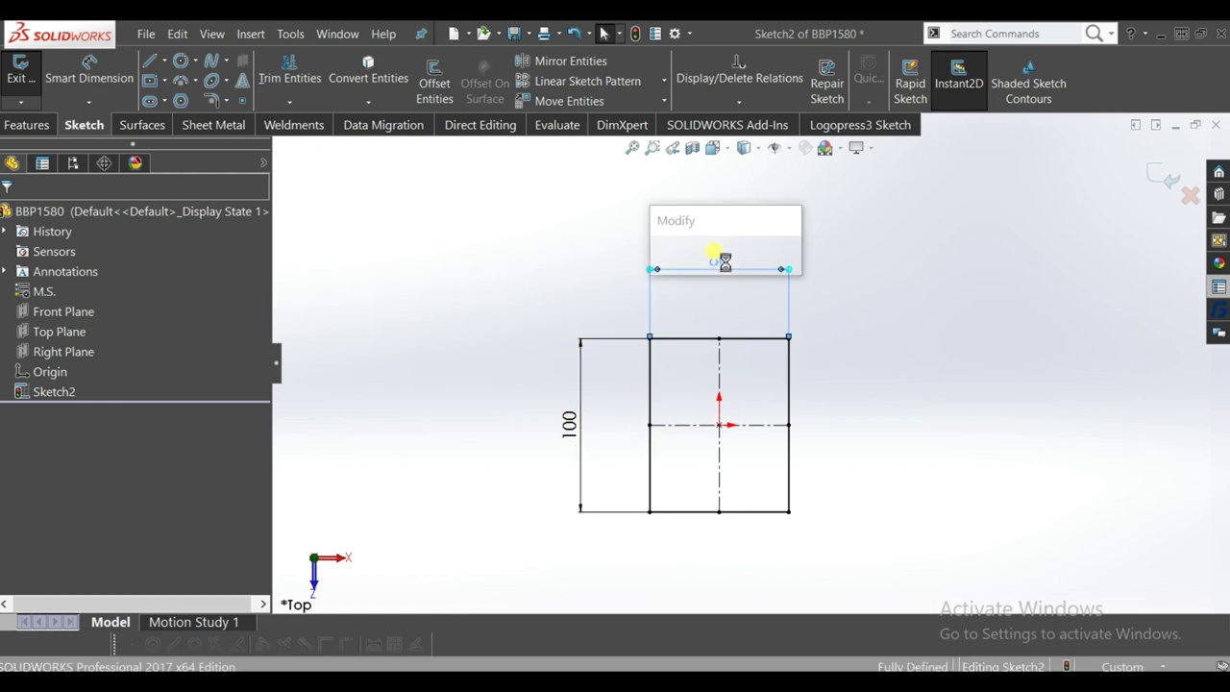
text(55)
key(Return)
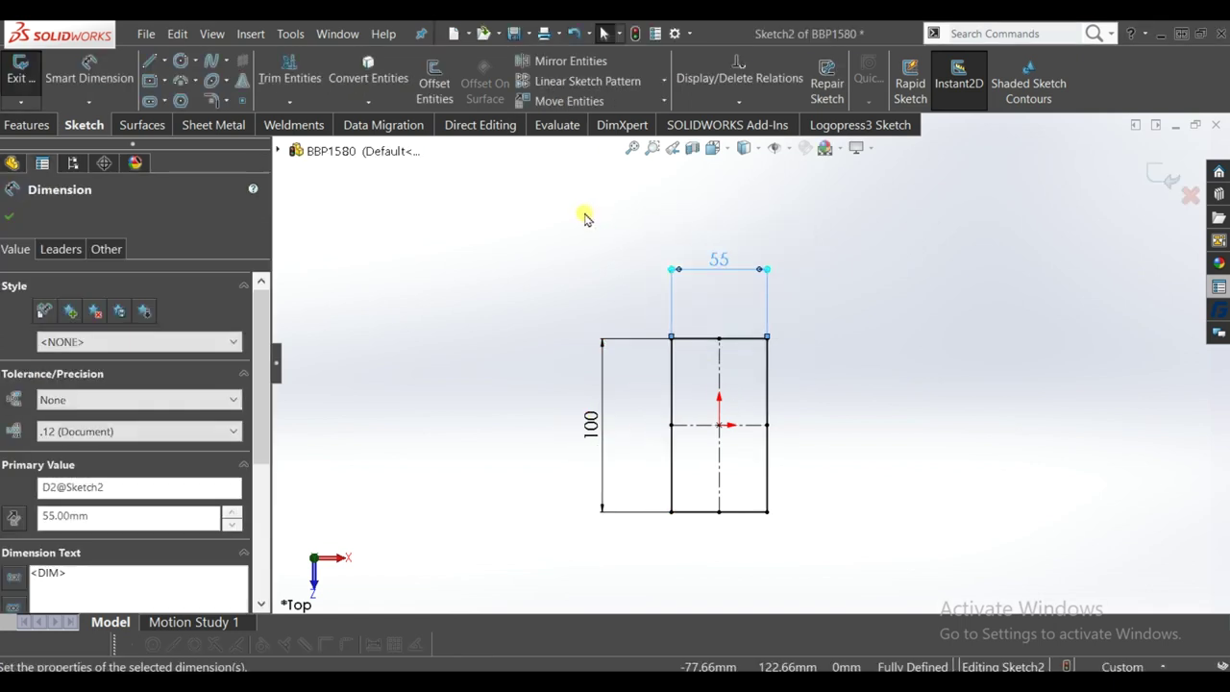
click(898, 390)
scroll(817, 317, up, 2)
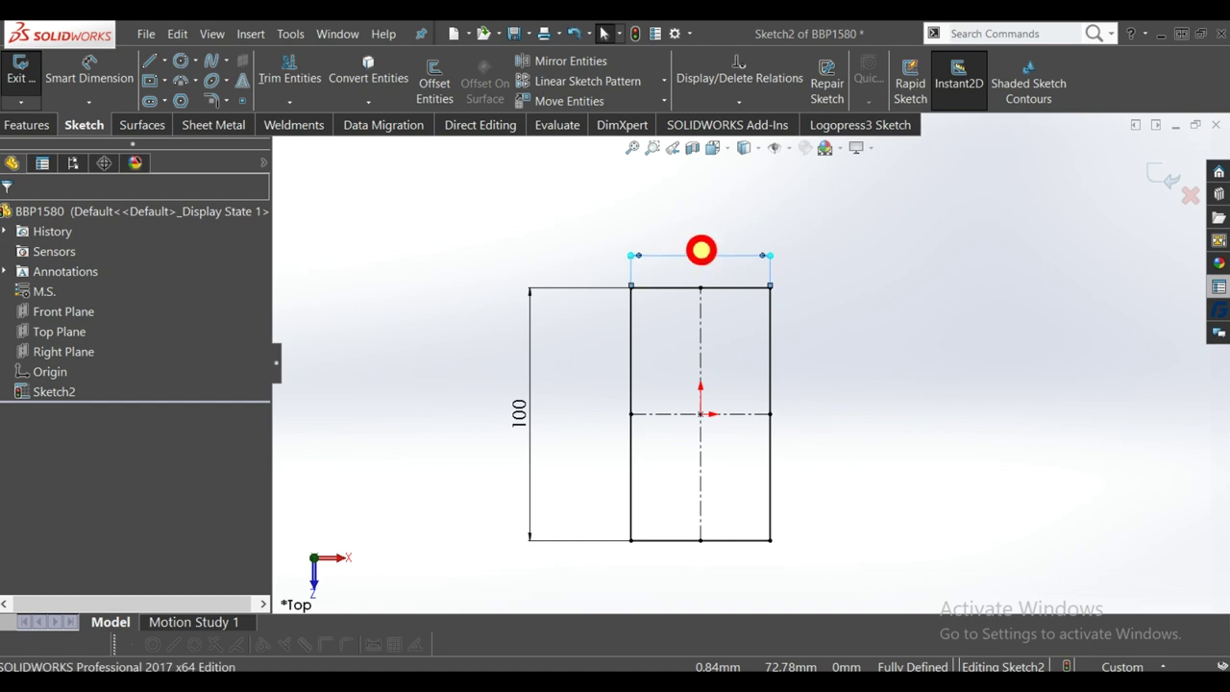
click(700, 250)
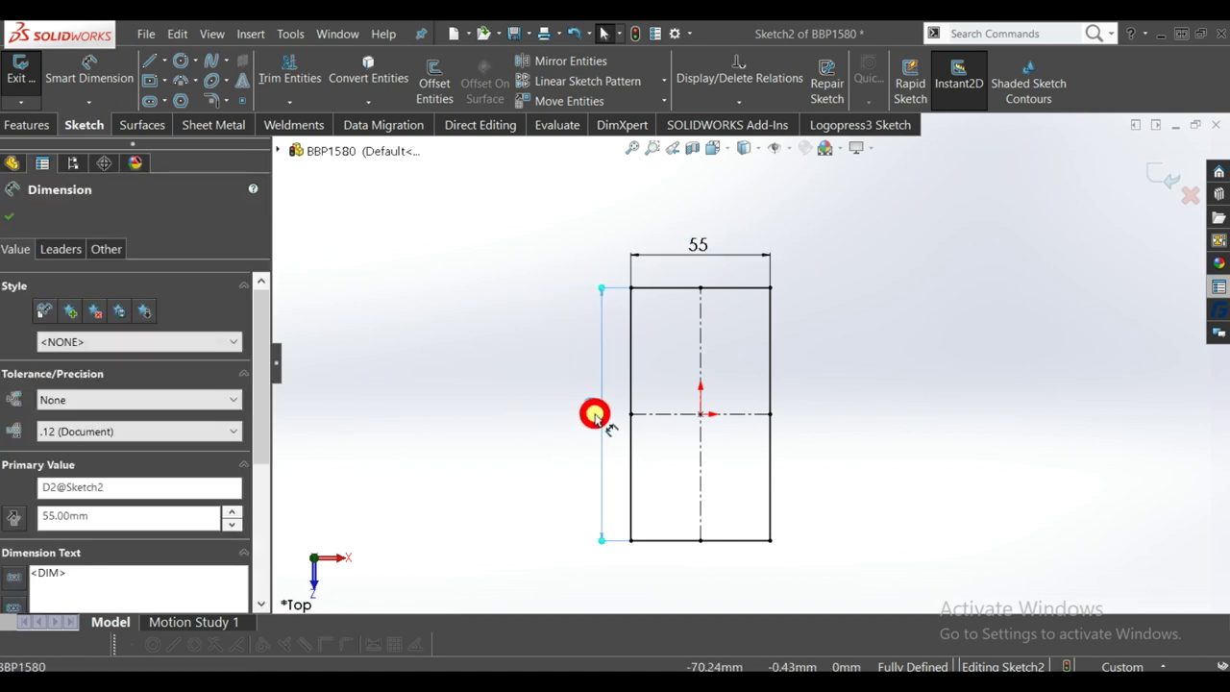
click(543, 408)
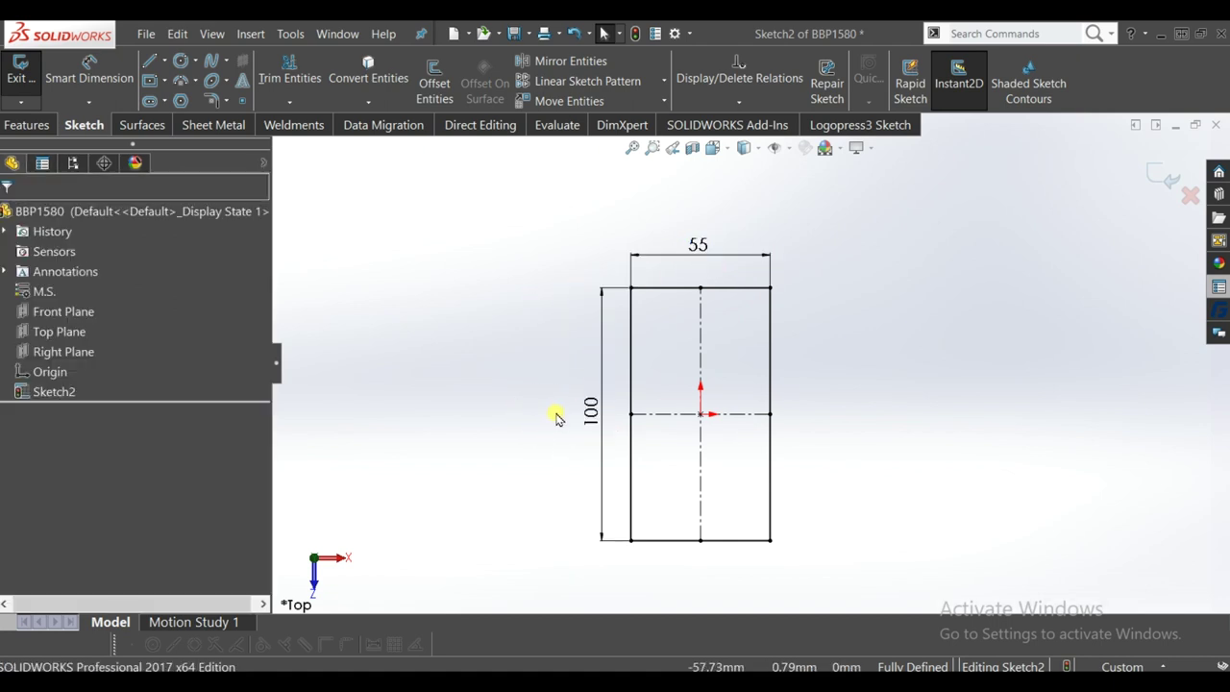
click(1152, 182)
mouse_move(827, 434)
middle_down()
mouse_move(897, 305)
mouse_move(851, 291)
mouse_move(892, 291)
middle_up()
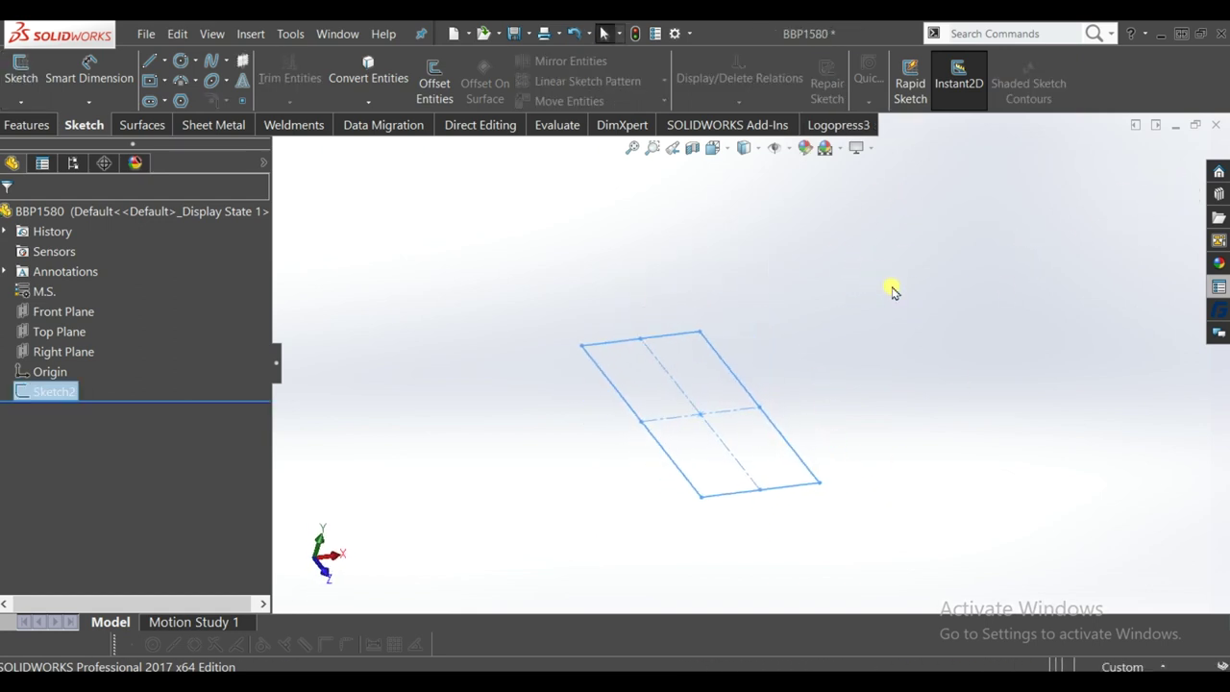
- Extrude the rectangle 10 mm into a solid plate
click(29, 124)
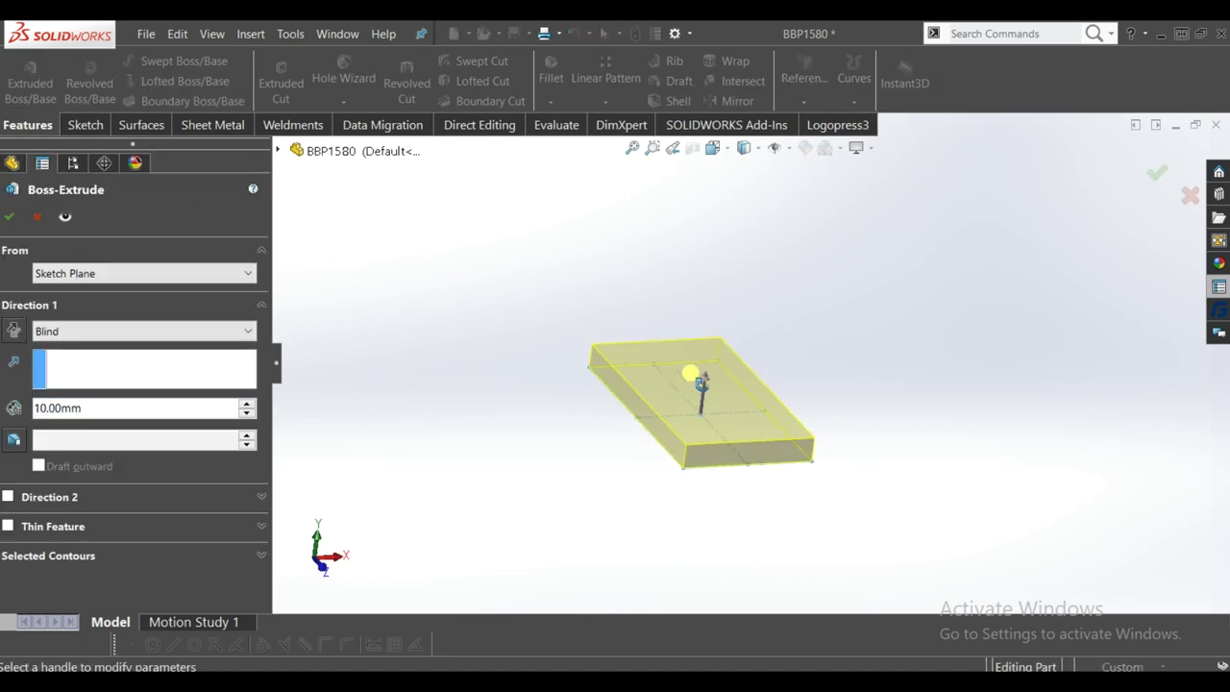
click(8, 217)
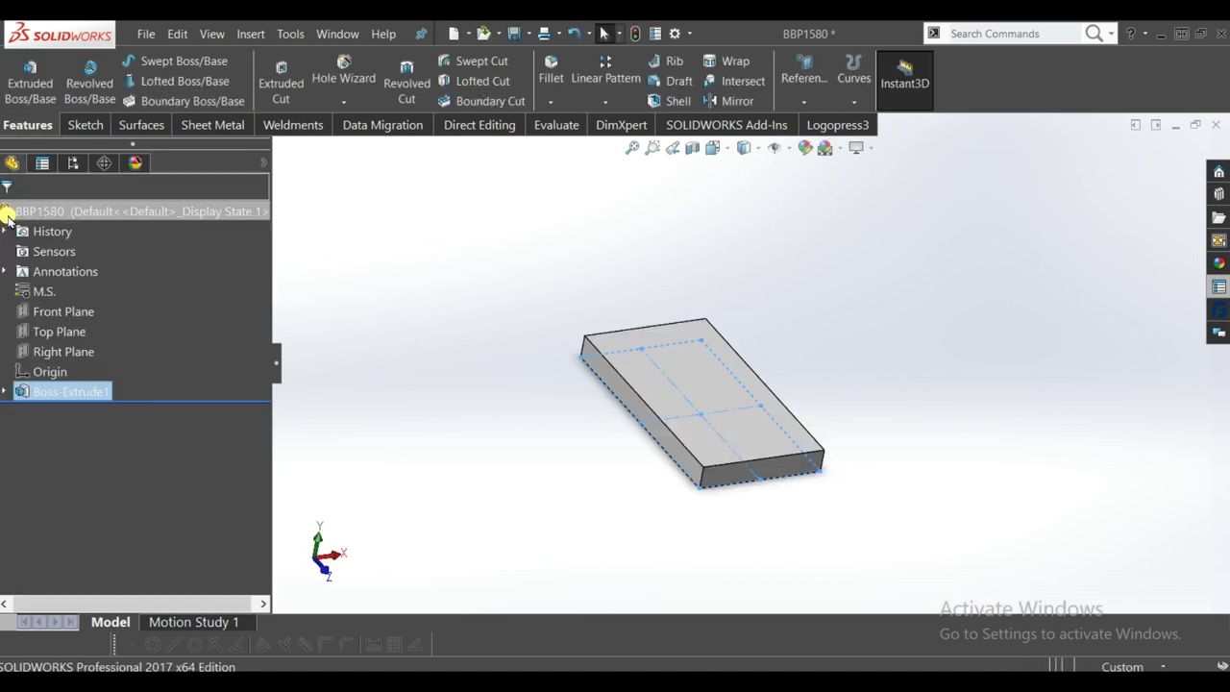
scroll(829, 370, down, 3)
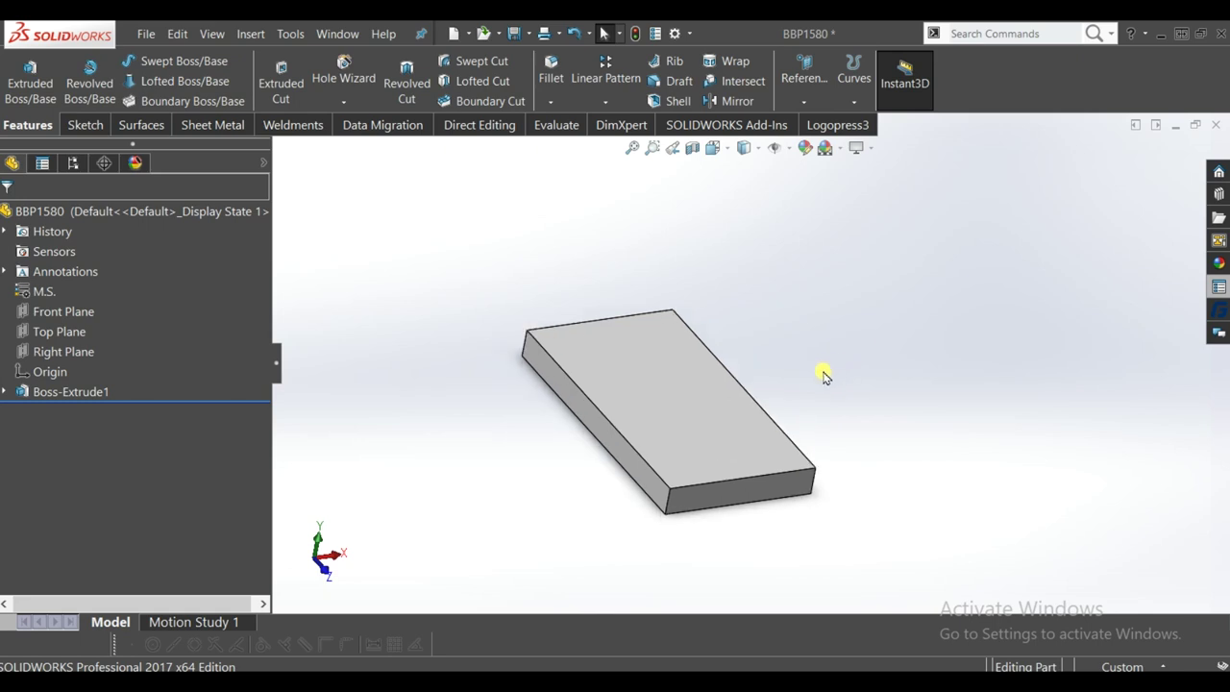
- Round the plate's four vertical corner edges with a 10 mm fillet
click(551, 73)
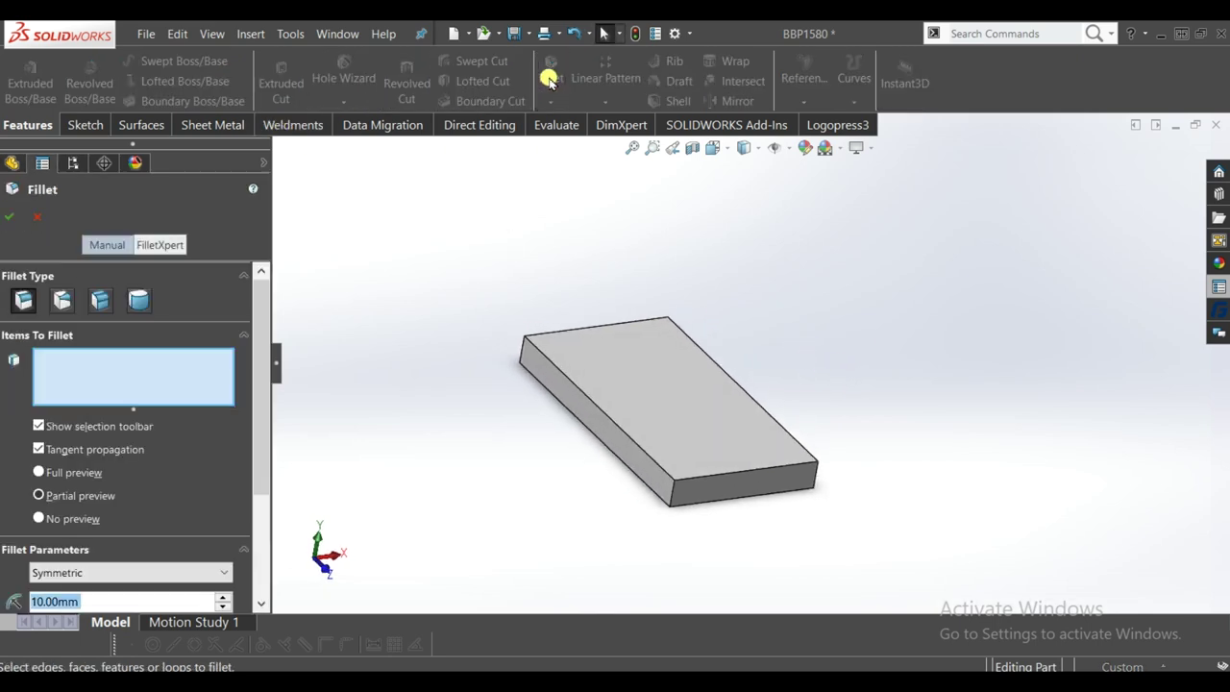
click(671, 495)
click(719, 454)
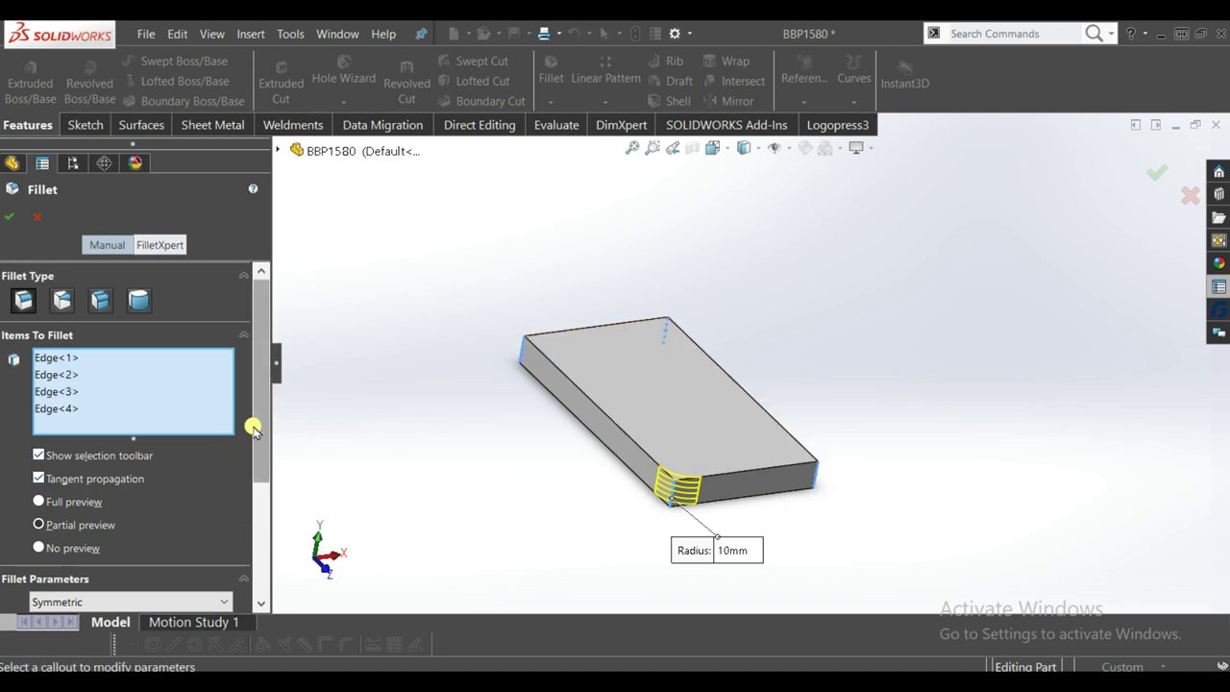
drag(253, 427, 261, 489)
middle_drag(481, 518, 543, 524)
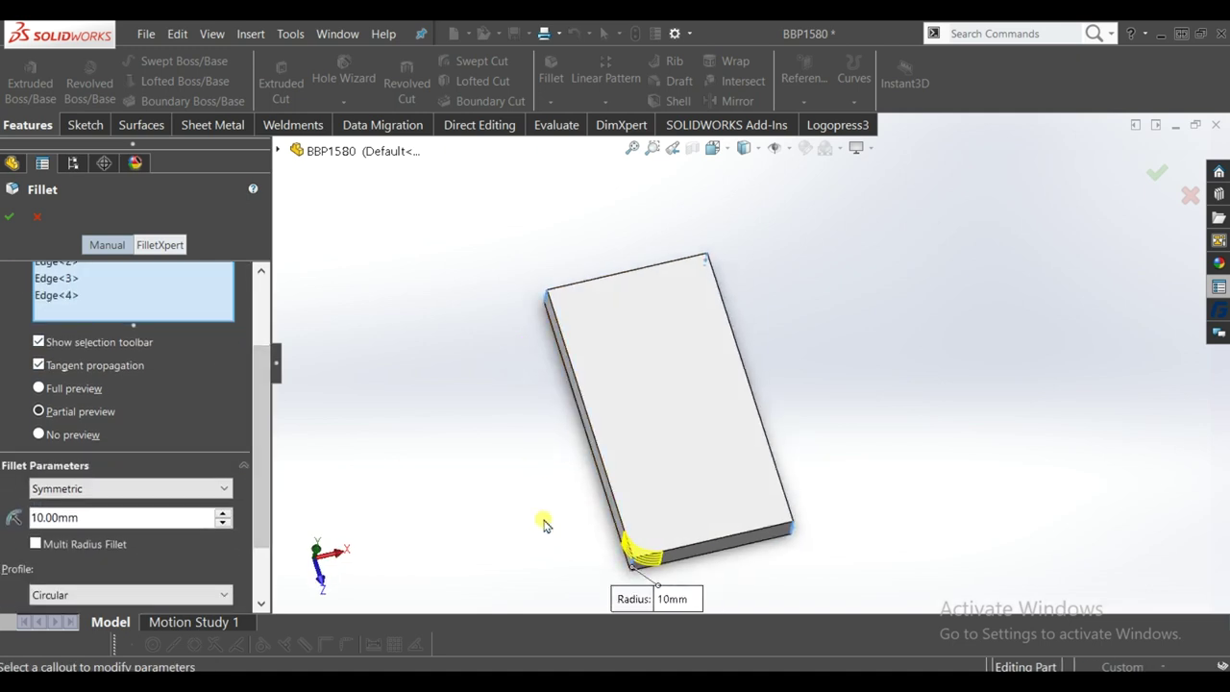
mouse_move(842, 260)
middle_down()
mouse_move(781, 335)
mouse_move(816, 342)
mouse_move(797, 389)
mouse_move(740, 397)
middle_up()
click(731, 390)
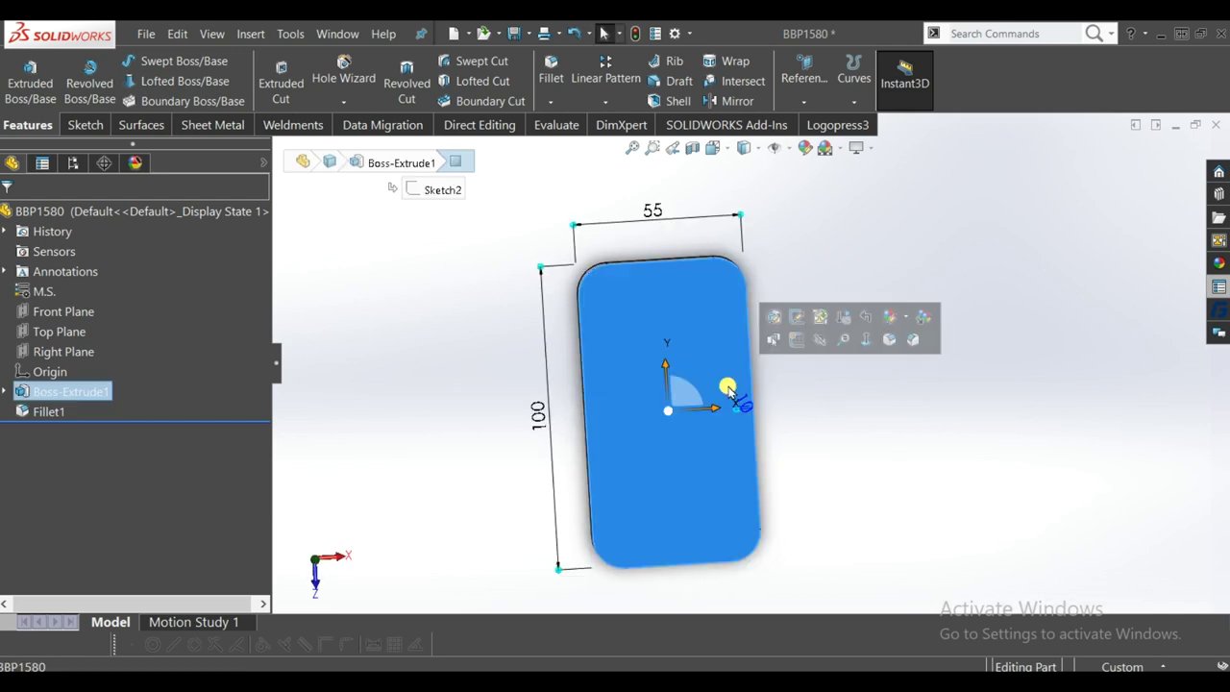
click(866, 465)
mouse_move(864, 461)
middle_down()
mouse_move(851, 269)
mouse_move(829, 398)
mouse_move(796, 355)
mouse_move(763, 379)
mouse_move(749, 368)
middle_up()
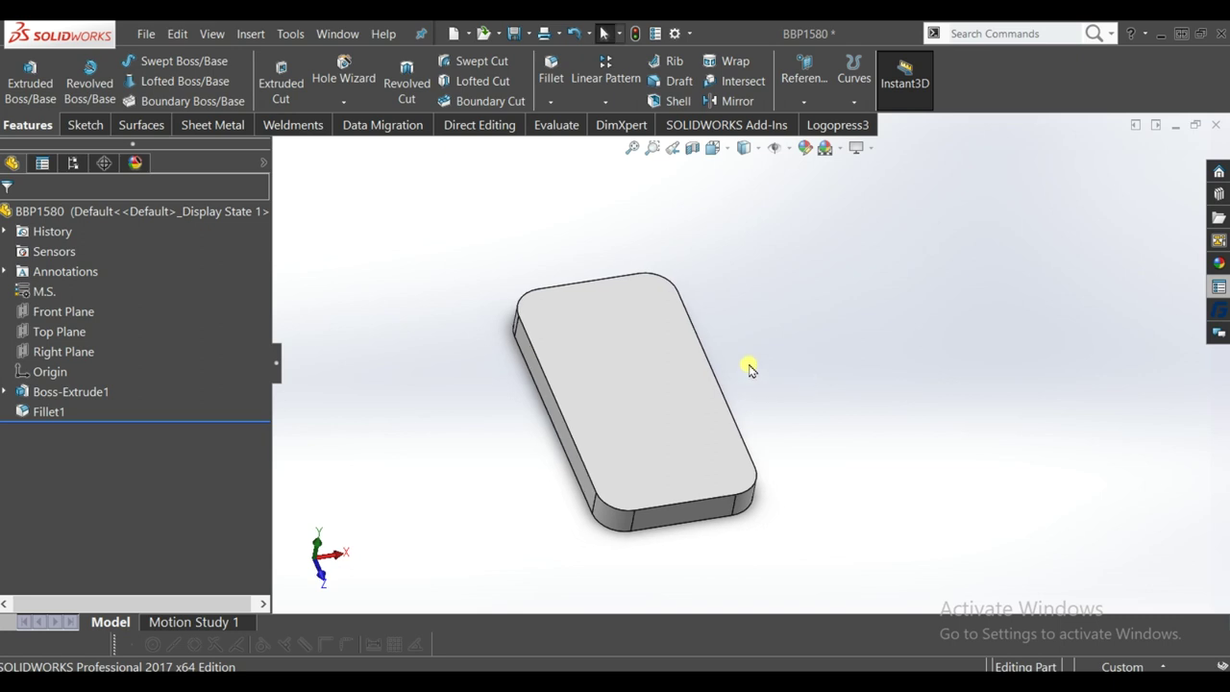
click(559, 104)
- Chamfer the plate's top edge at 2.5 mm distance
click(574, 145)
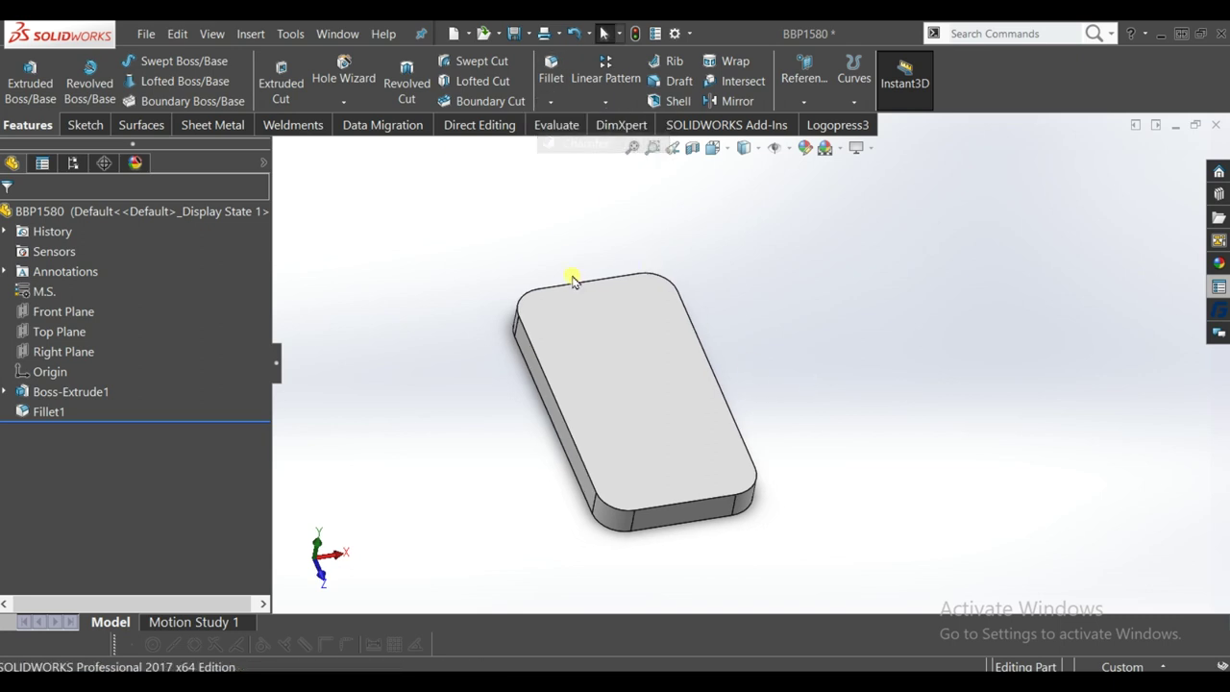
click(557, 411)
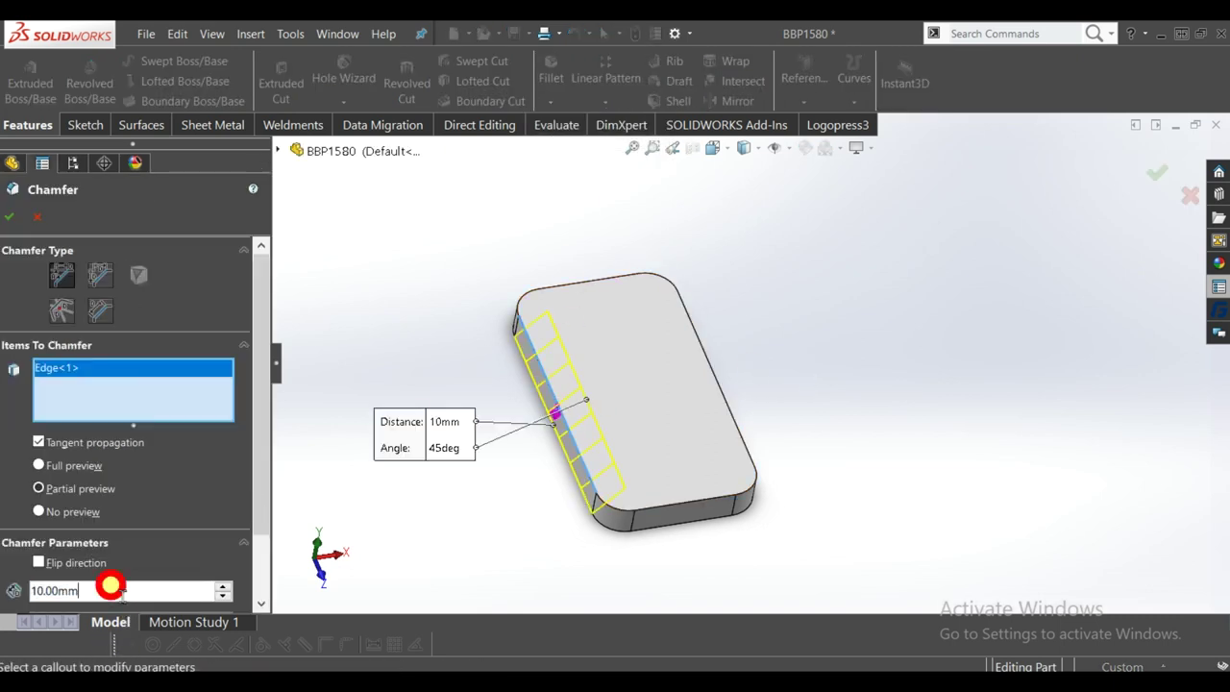
text(3)
key(Return)
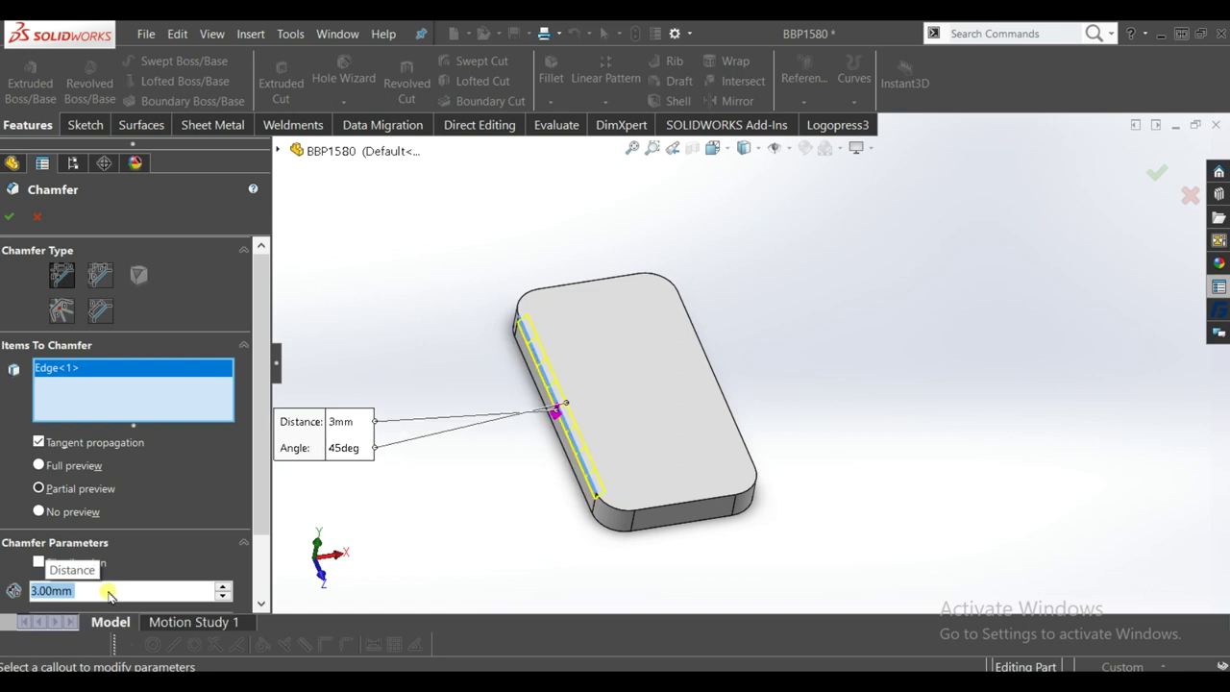
text(2.5)
key(Return)
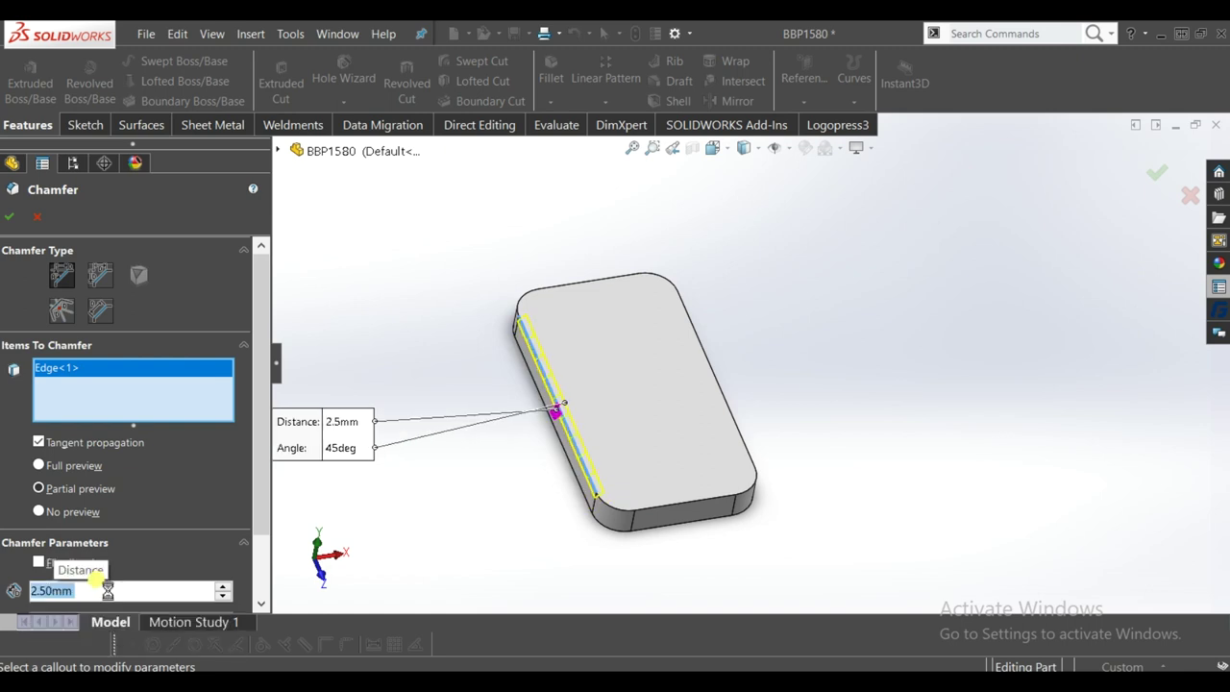
click(16, 219)
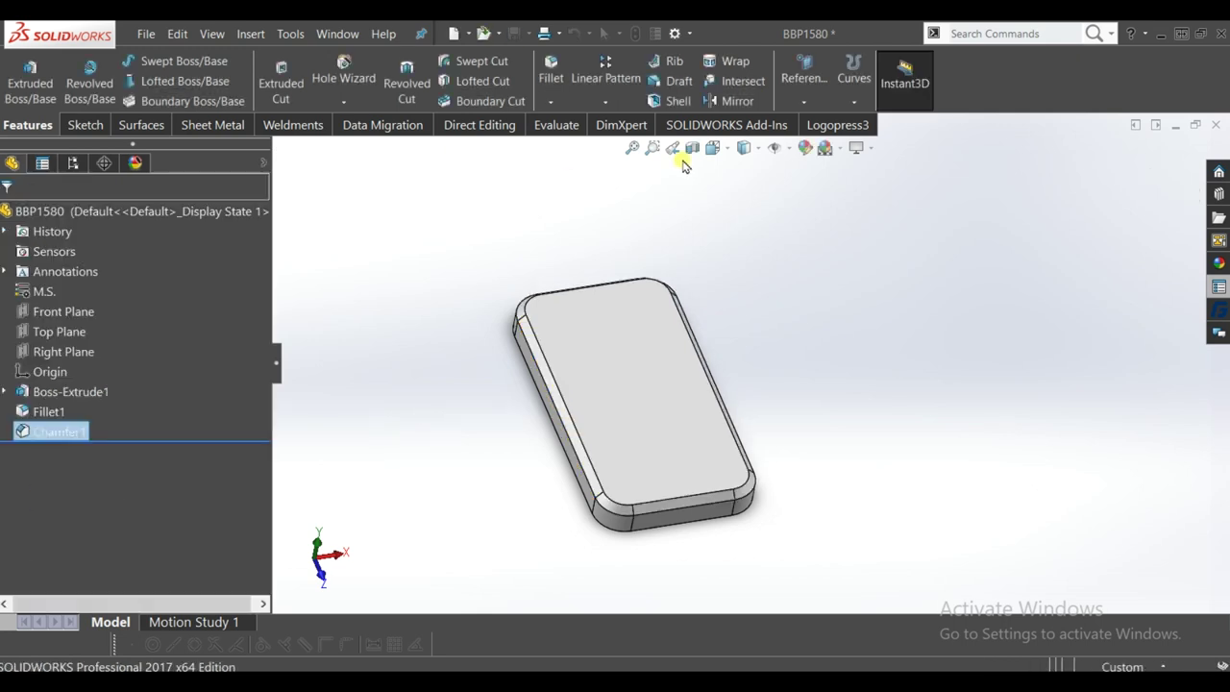
- Orbit the plate, then switch to the Top view
middle_drag(579, 201, 697, 481)
middle_drag(802, 388, 736, 340)
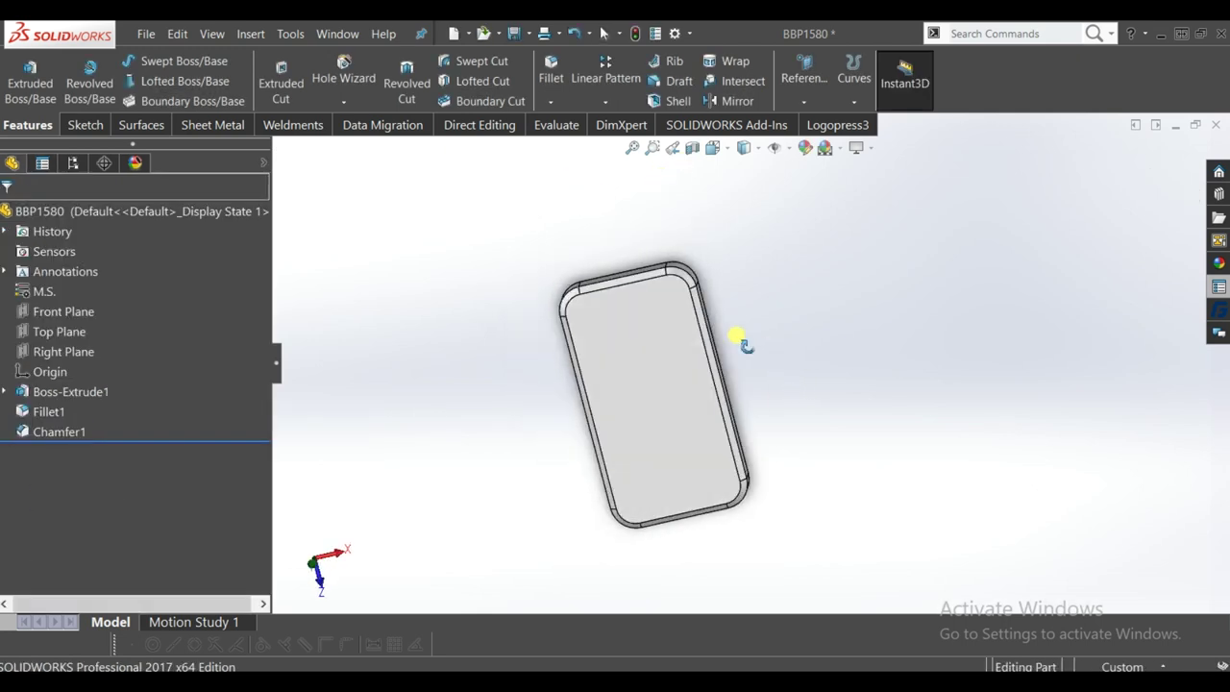
click(742, 147)
key(ctrl+5)
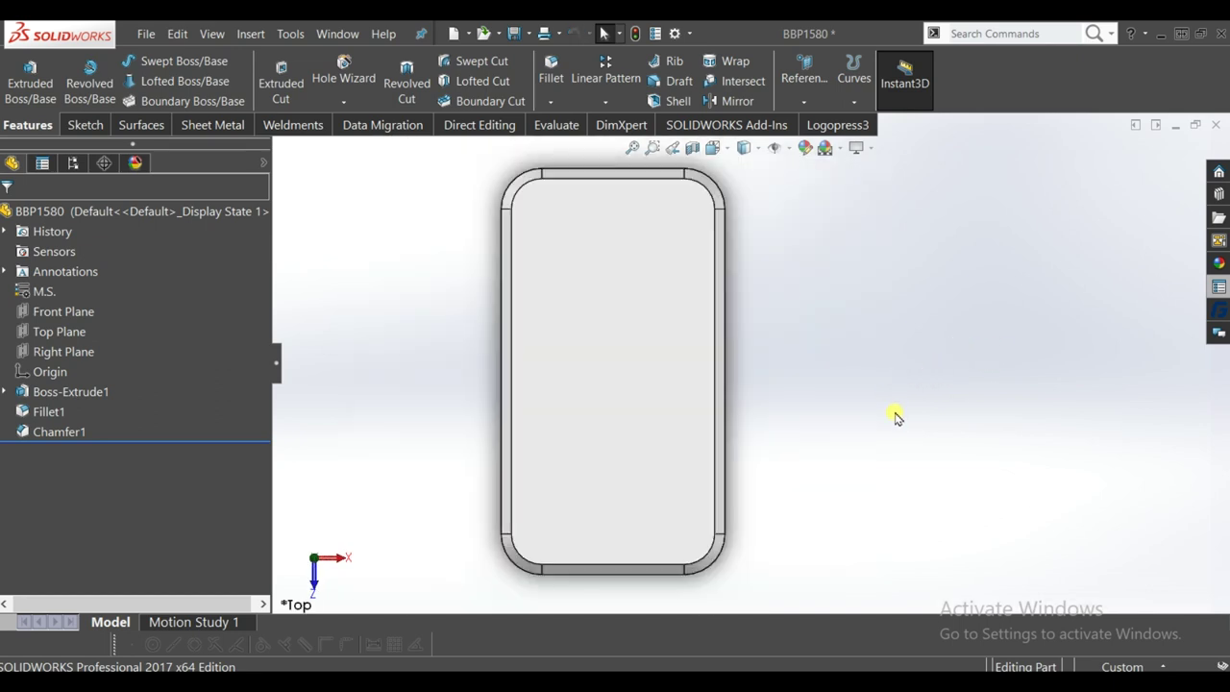
- Draw a circle on the plate's top face, vertically aligned with the origin
click(651, 480)
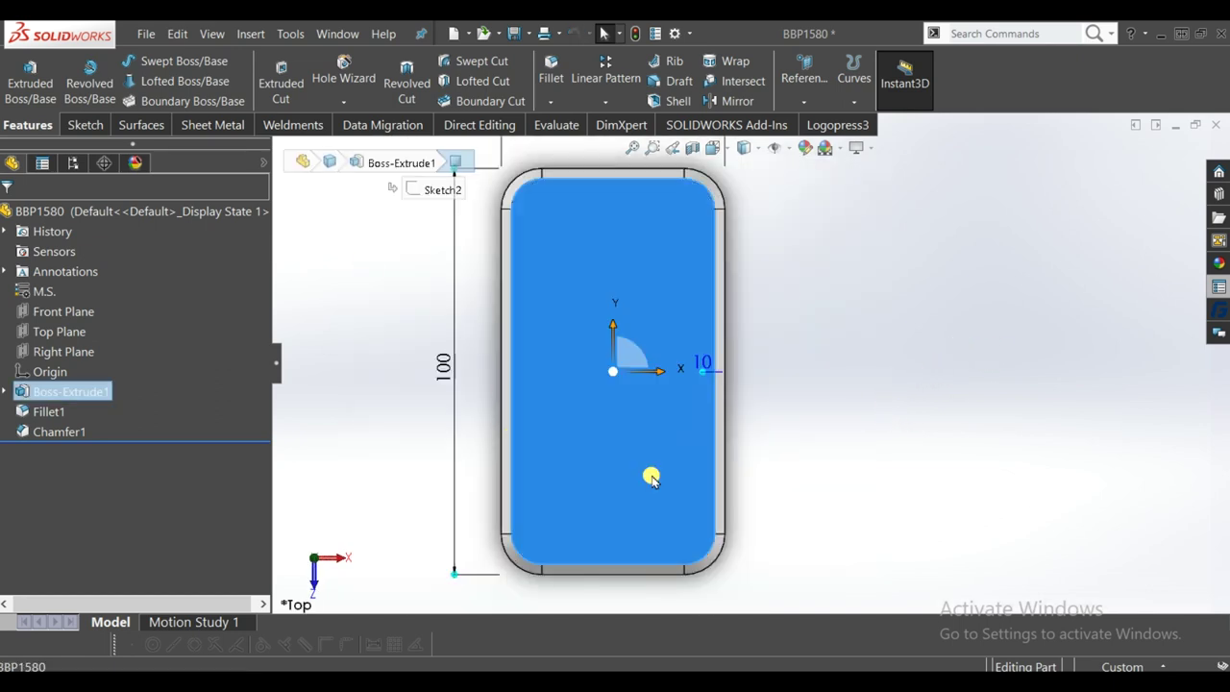
click(732, 430)
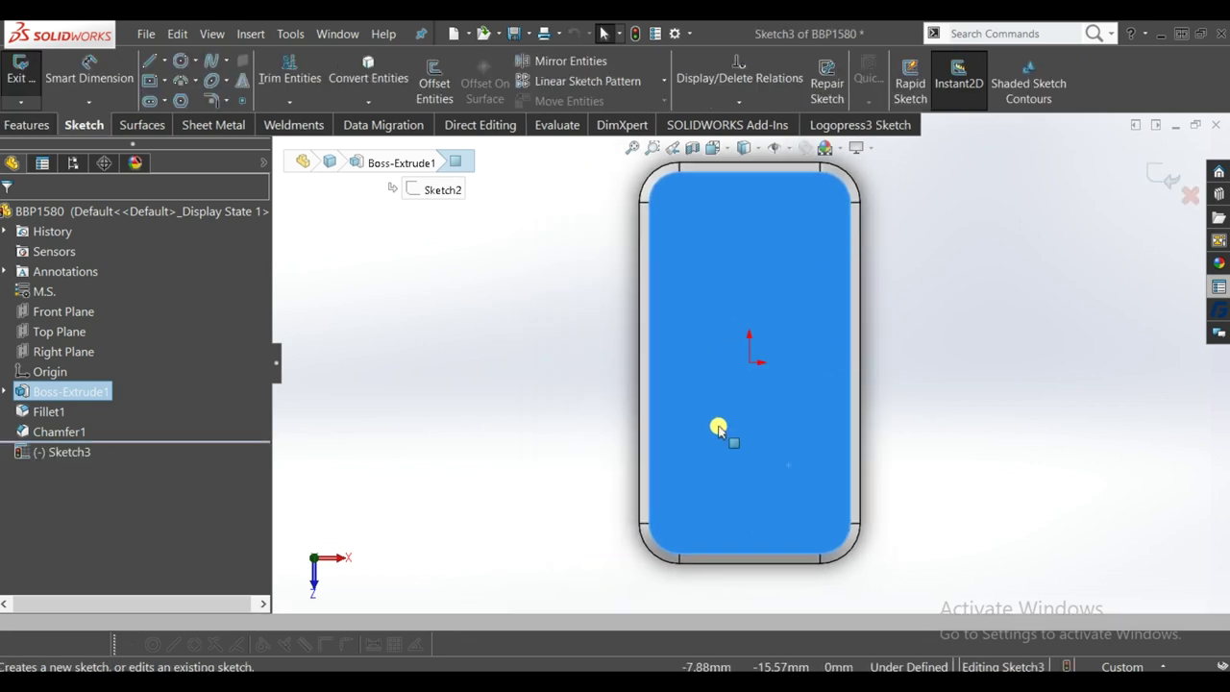
click(913, 359)
scroll(913, 365, down, 1)
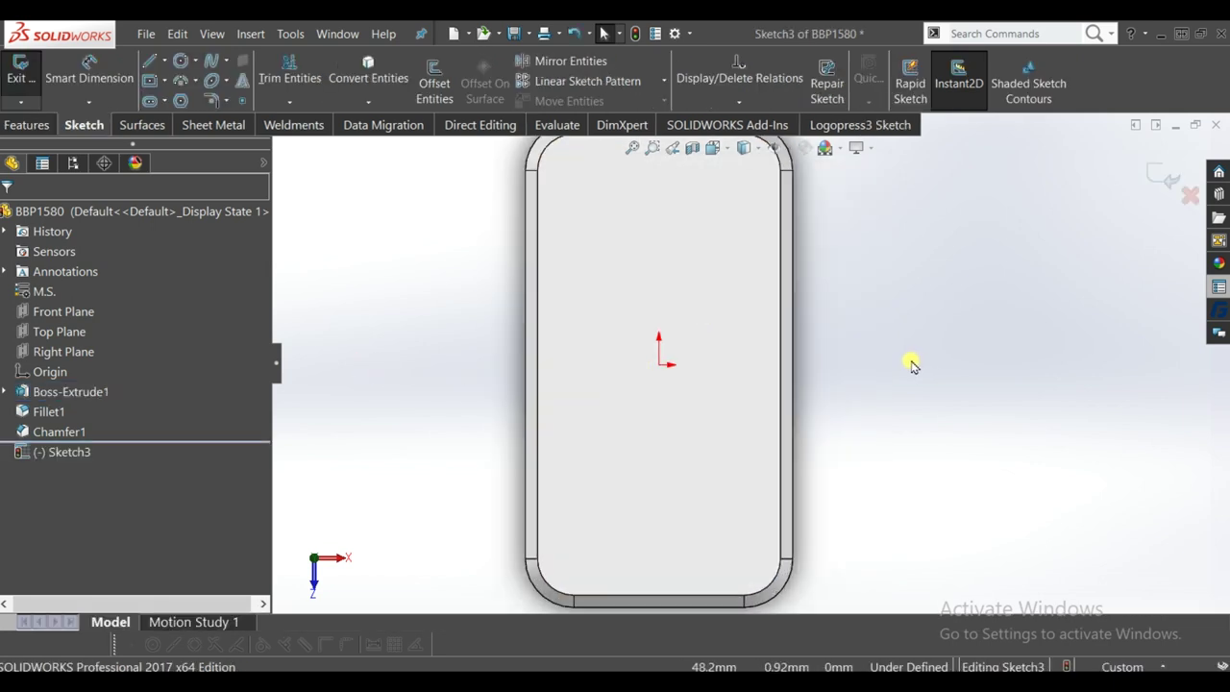
click(179, 60)
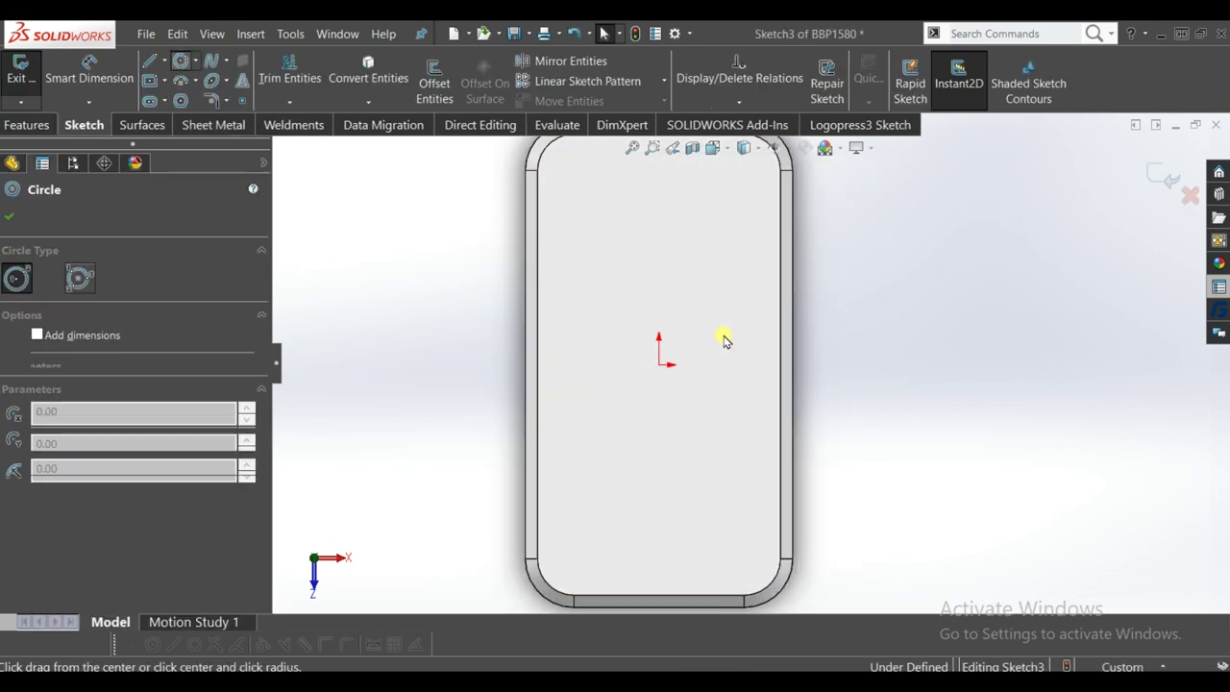
click(659, 392)
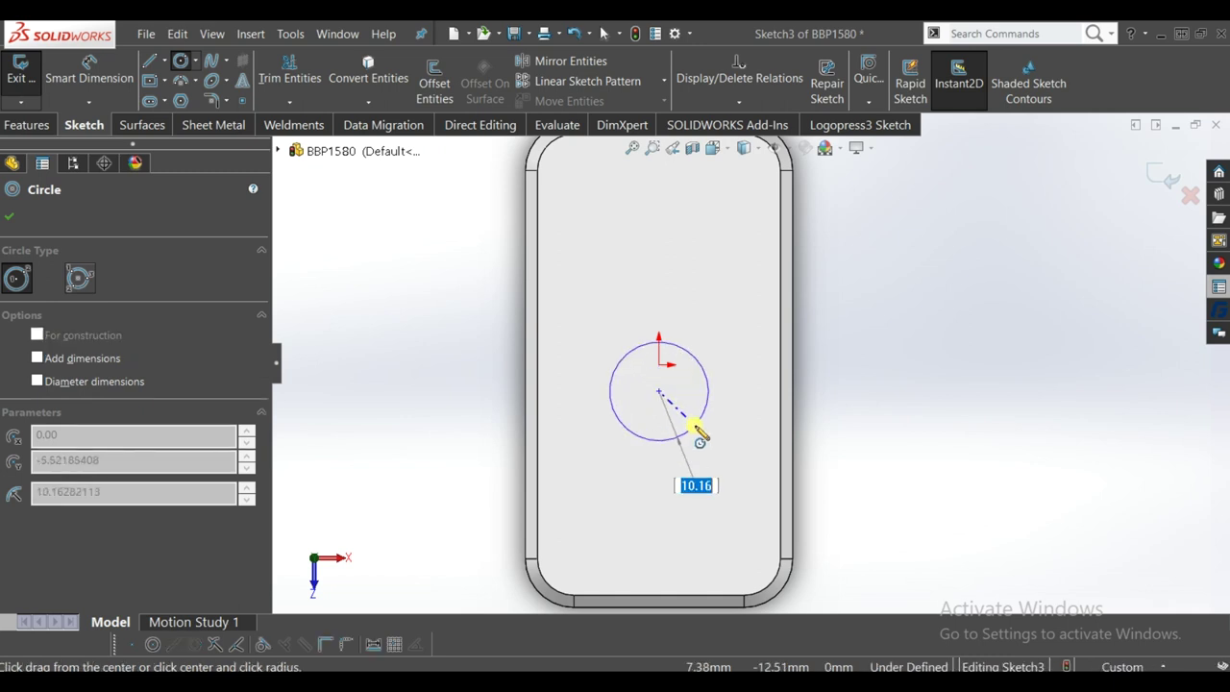
click(692, 425)
key(Escape)
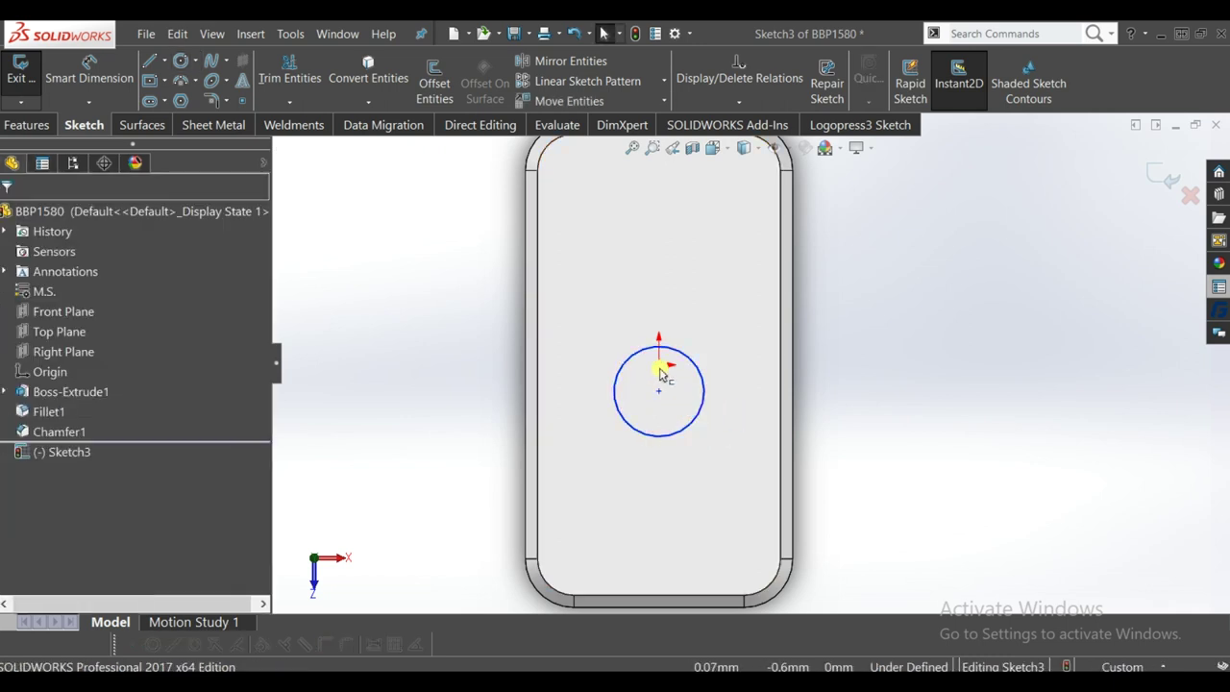
ctrl+click(659, 391)
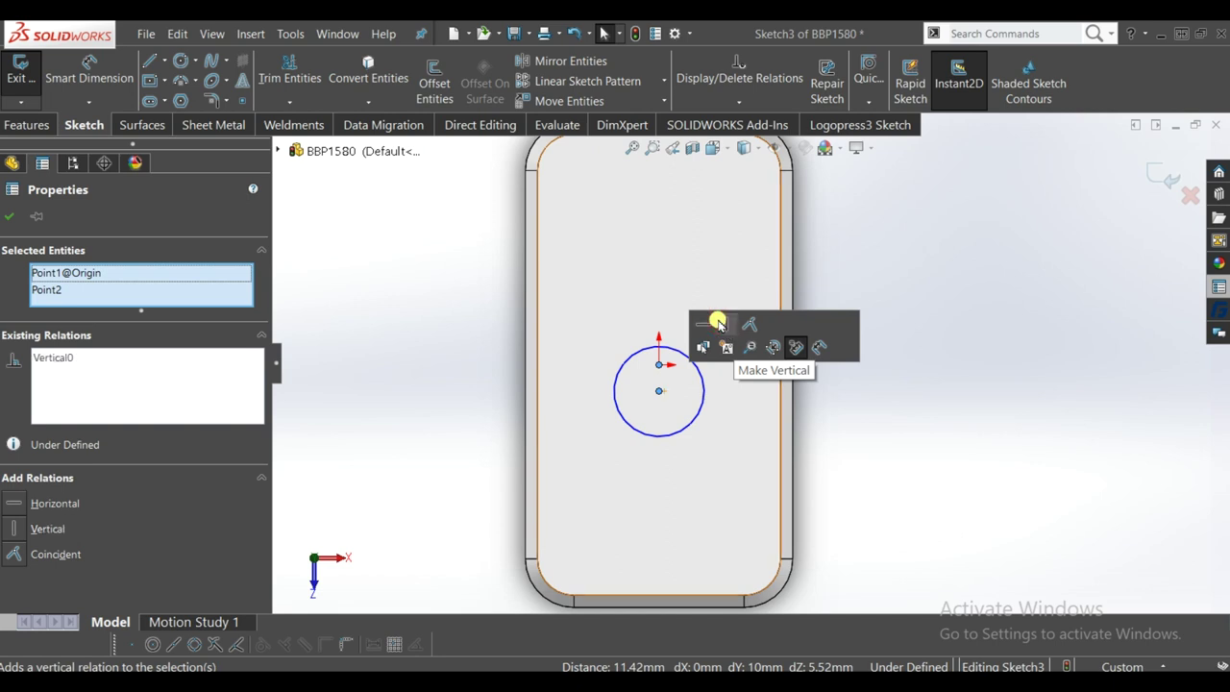
click(14, 221)
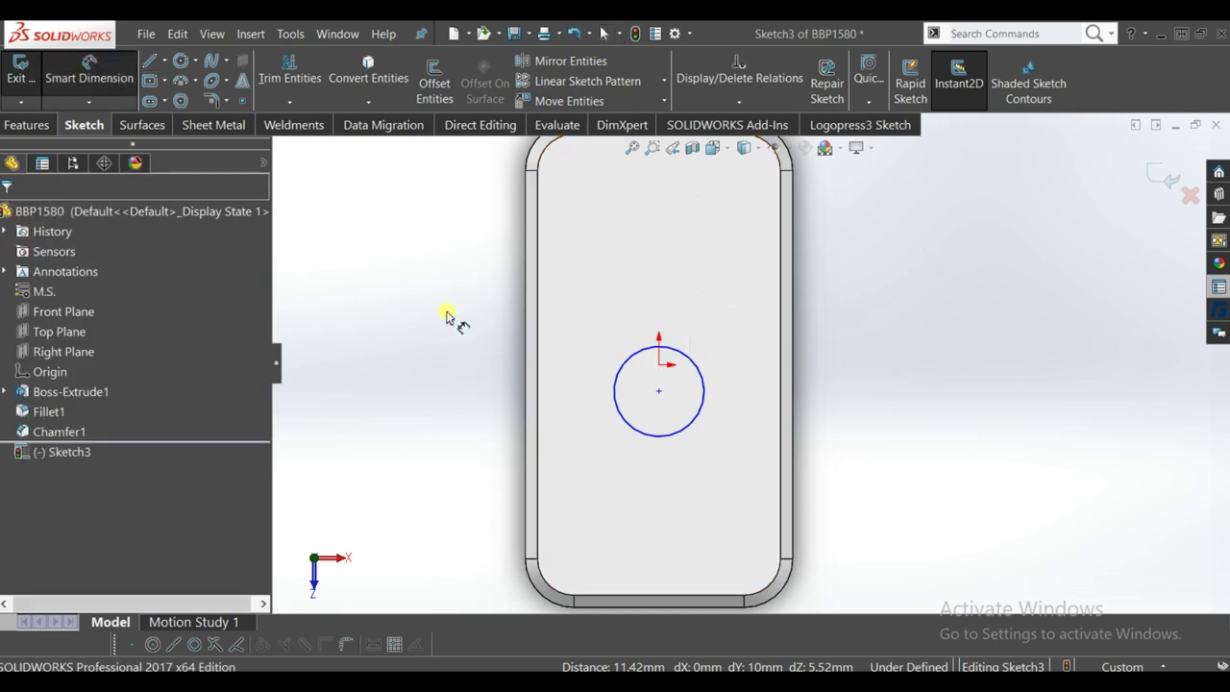
- Dimension the circle to Ø16 and 5 mm from the origin, then exit the sketch
click(704, 408)
click(738, 338)
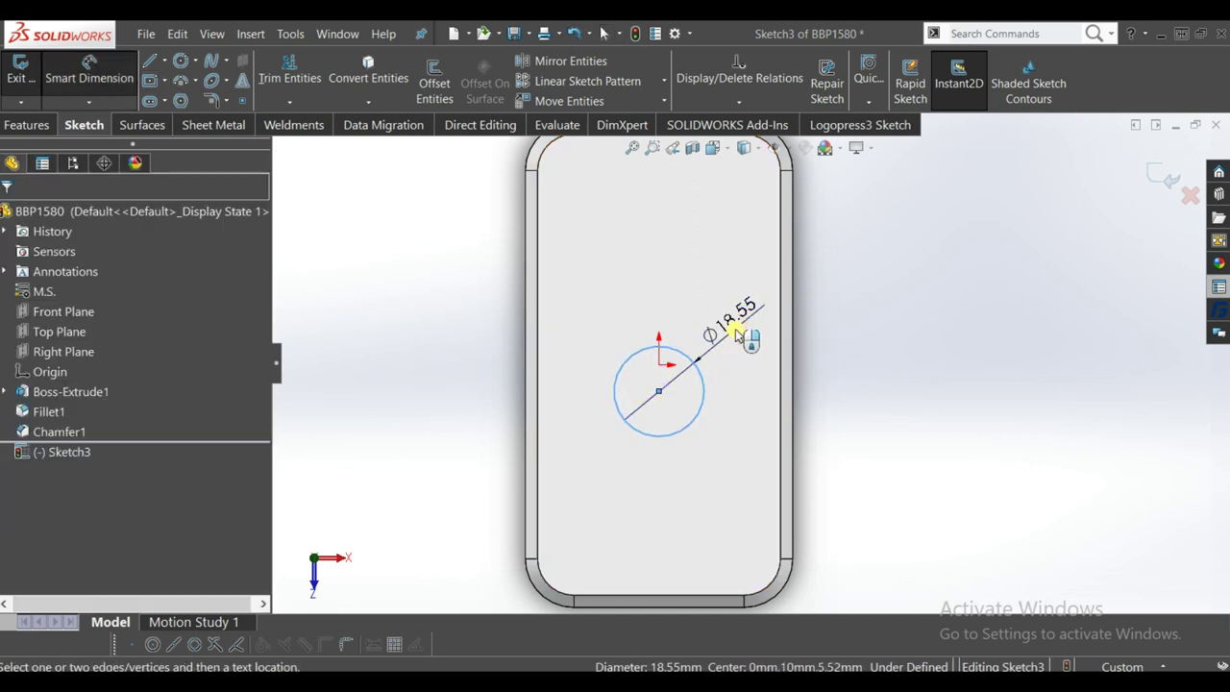
text(1)
key(Return)
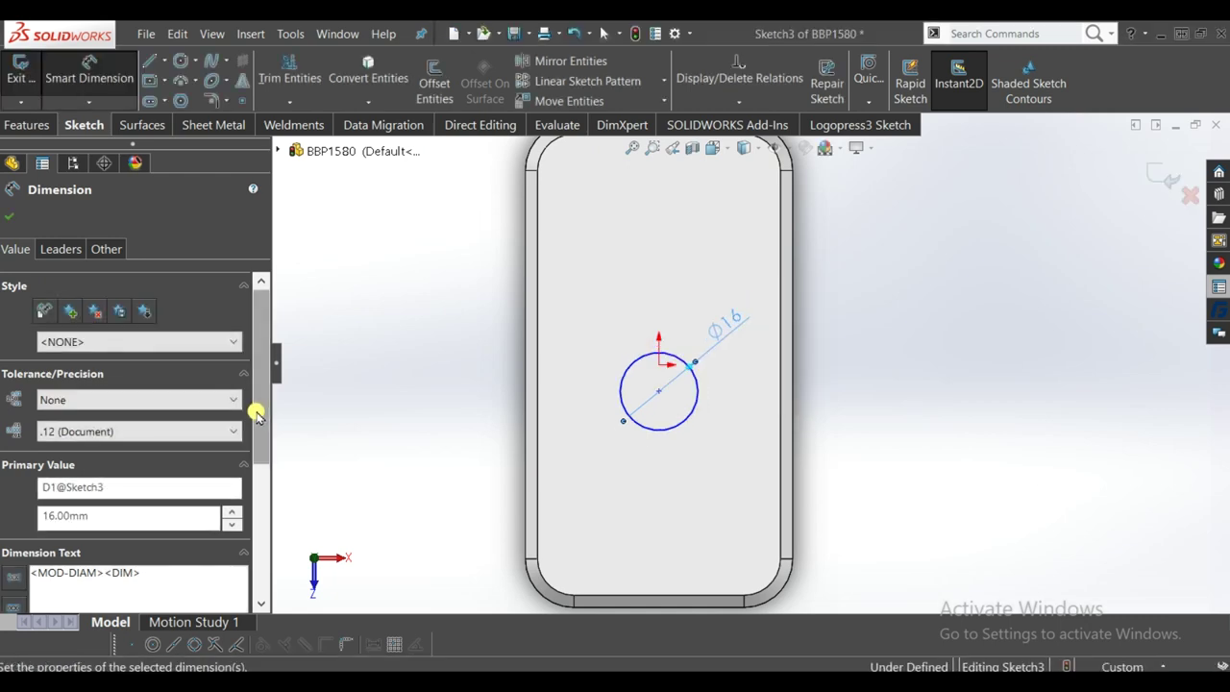
key(Escape)
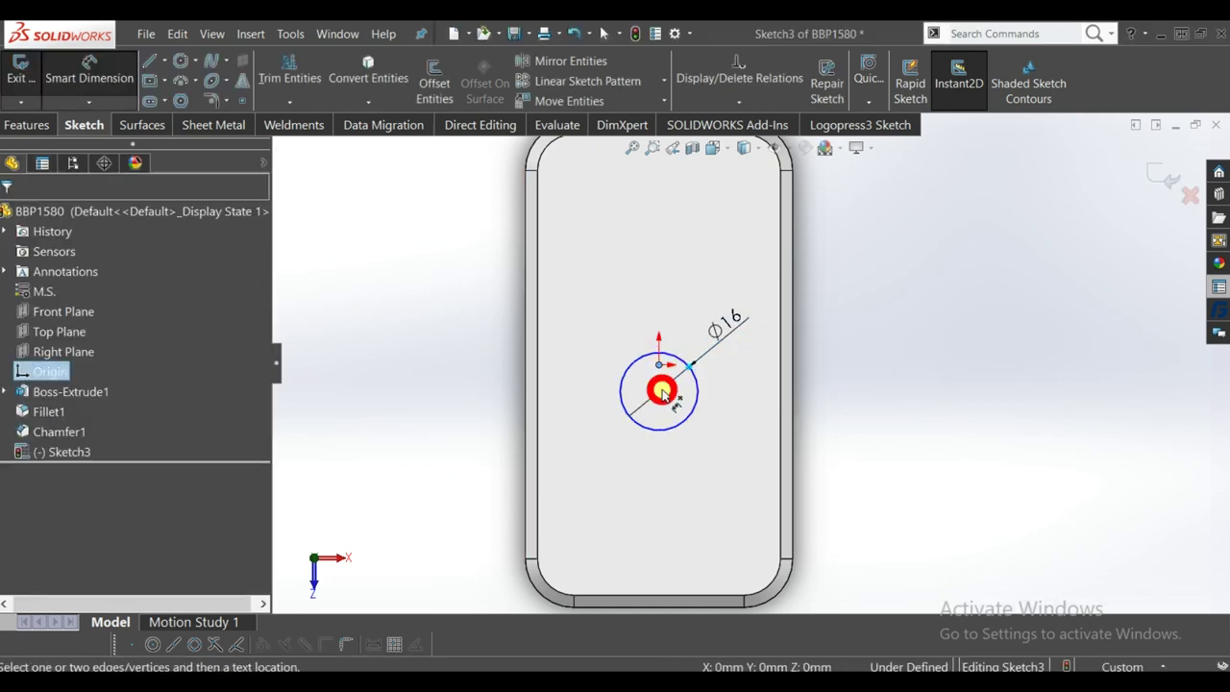
click(661, 392)
click(476, 385)
text(5)
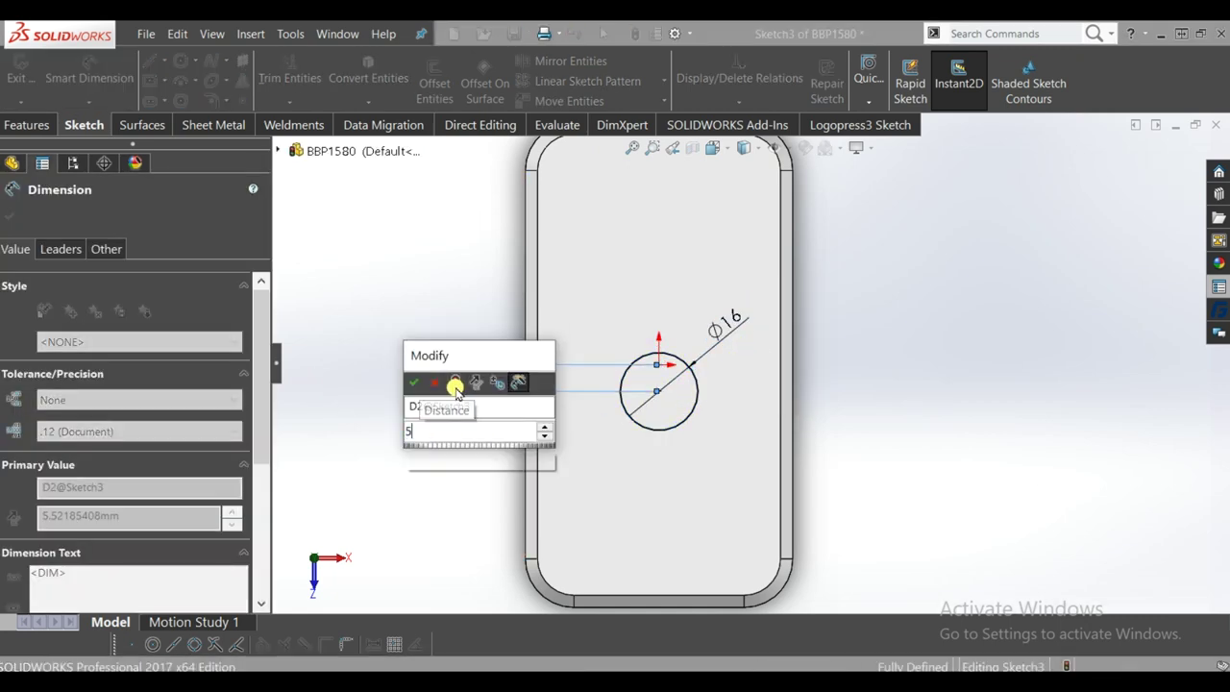
key(Return)
key(Escape)
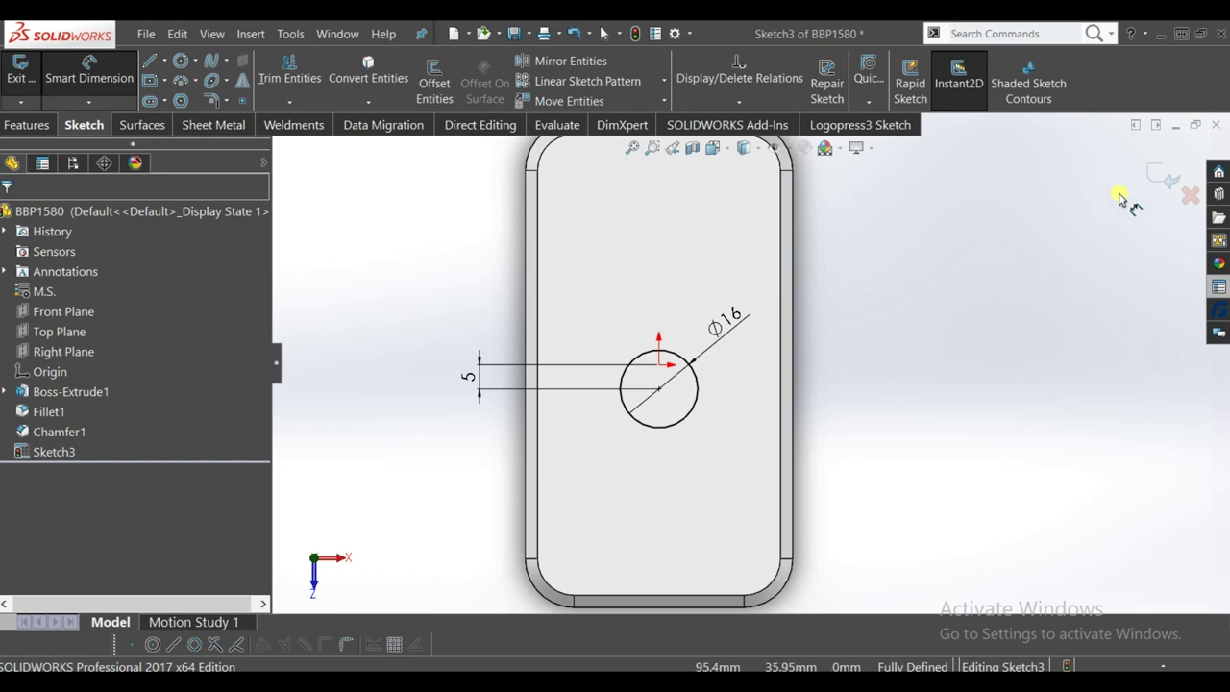
click(1143, 160)
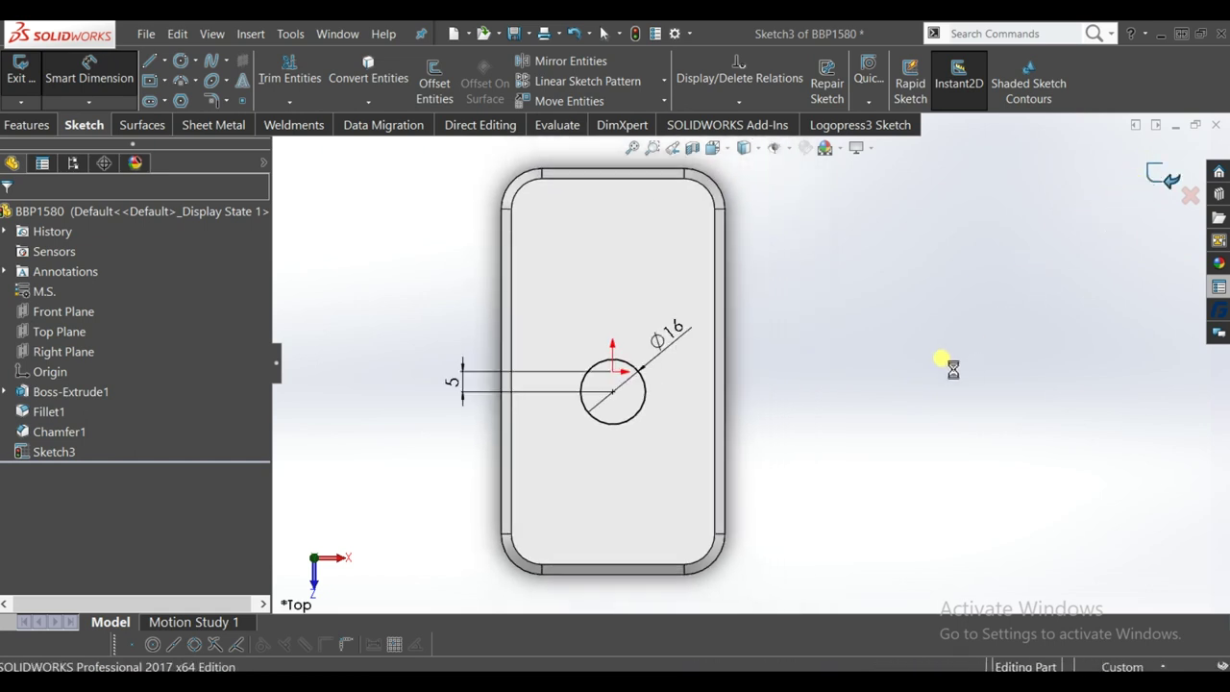
middle_drag(894, 294, 884, 297)
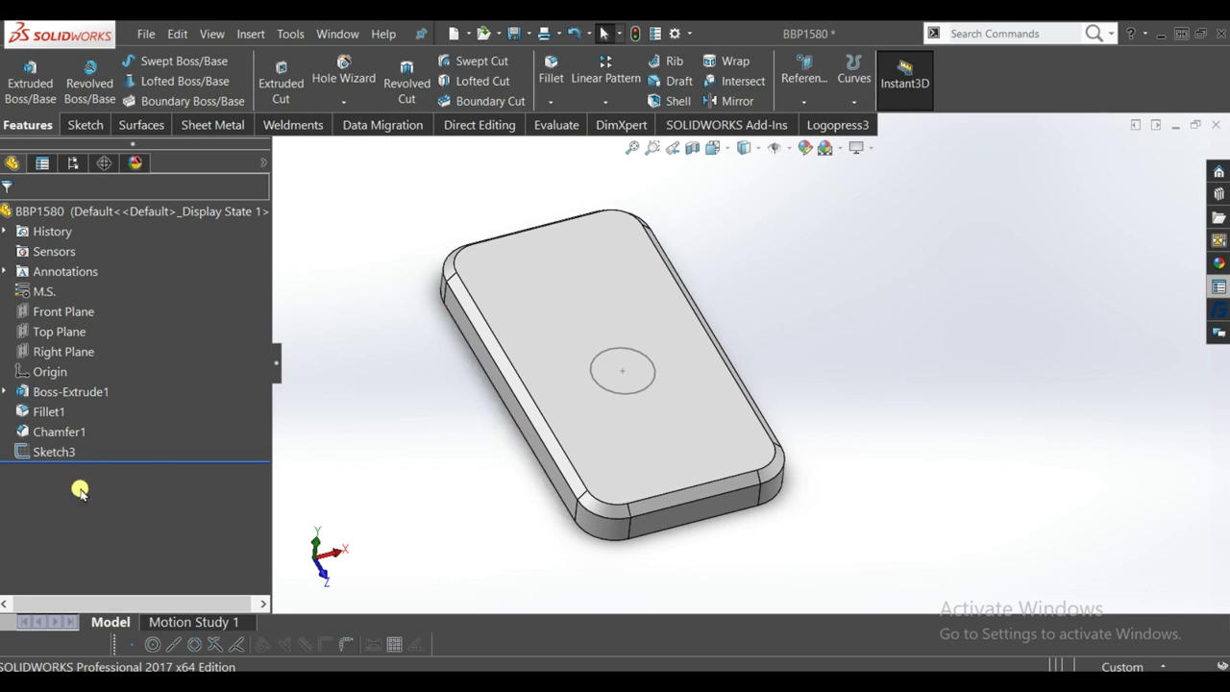
- Roll back above Sketch3, shell the plate 1 mm removing the underside, then roll forward
click(102, 450)
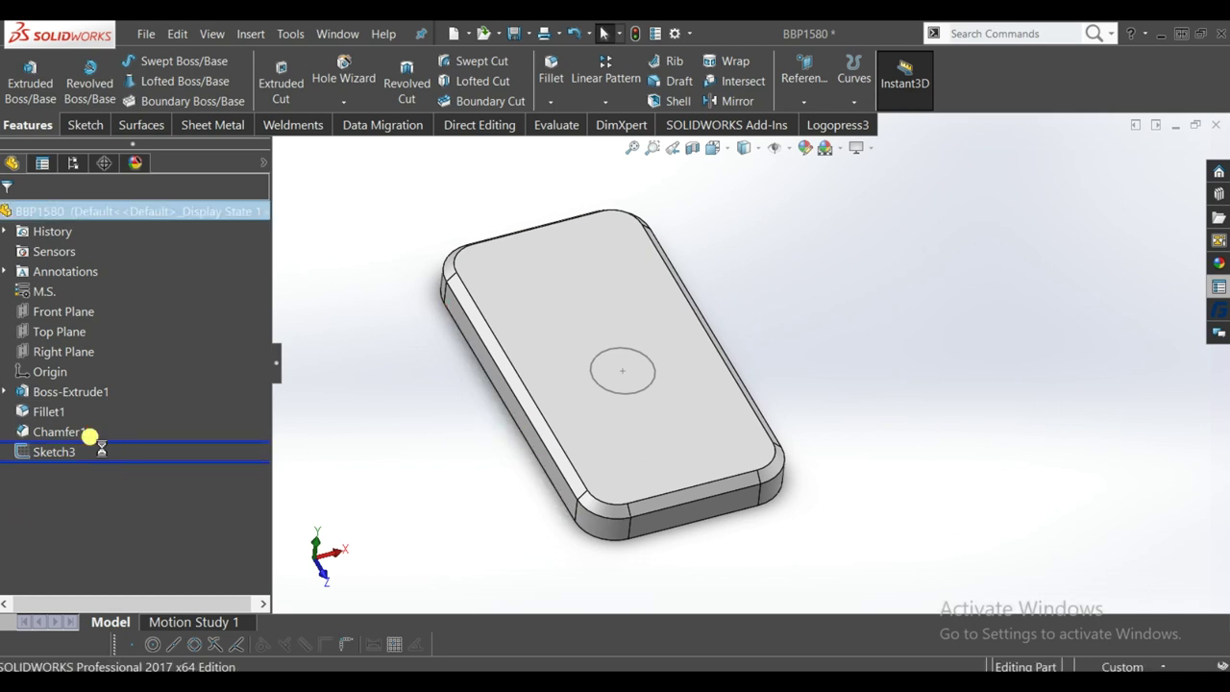
middle_drag(538, 307, 671, 111)
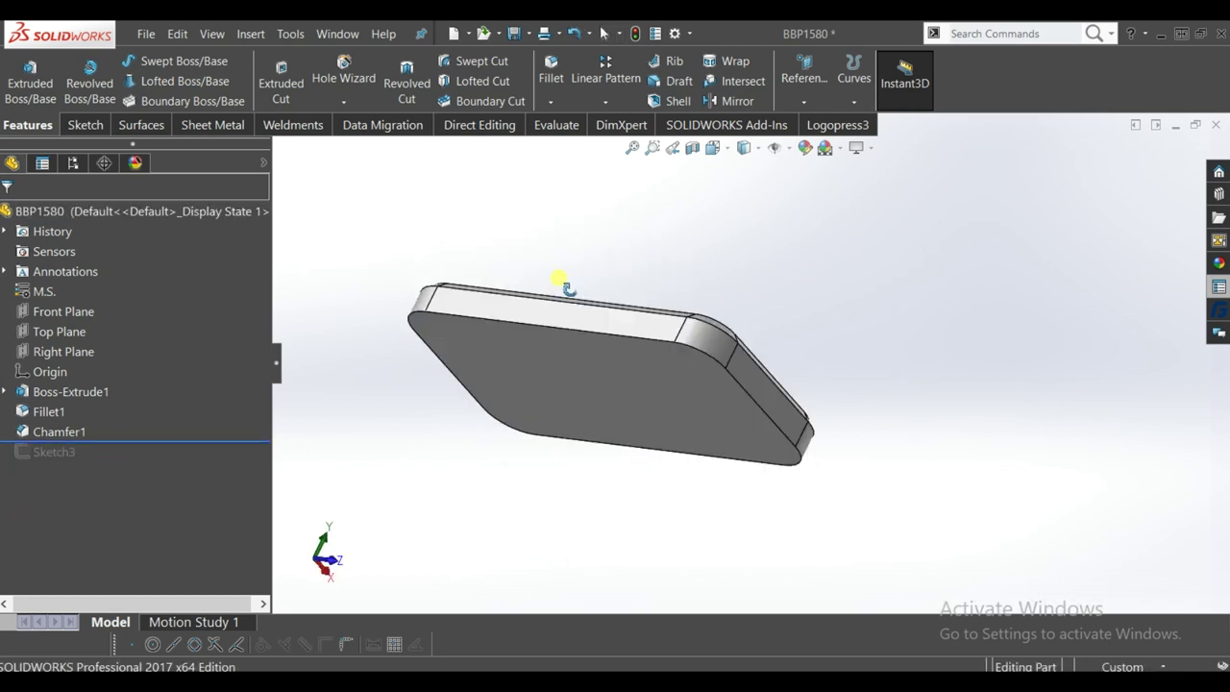
click(668, 103)
click(607, 391)
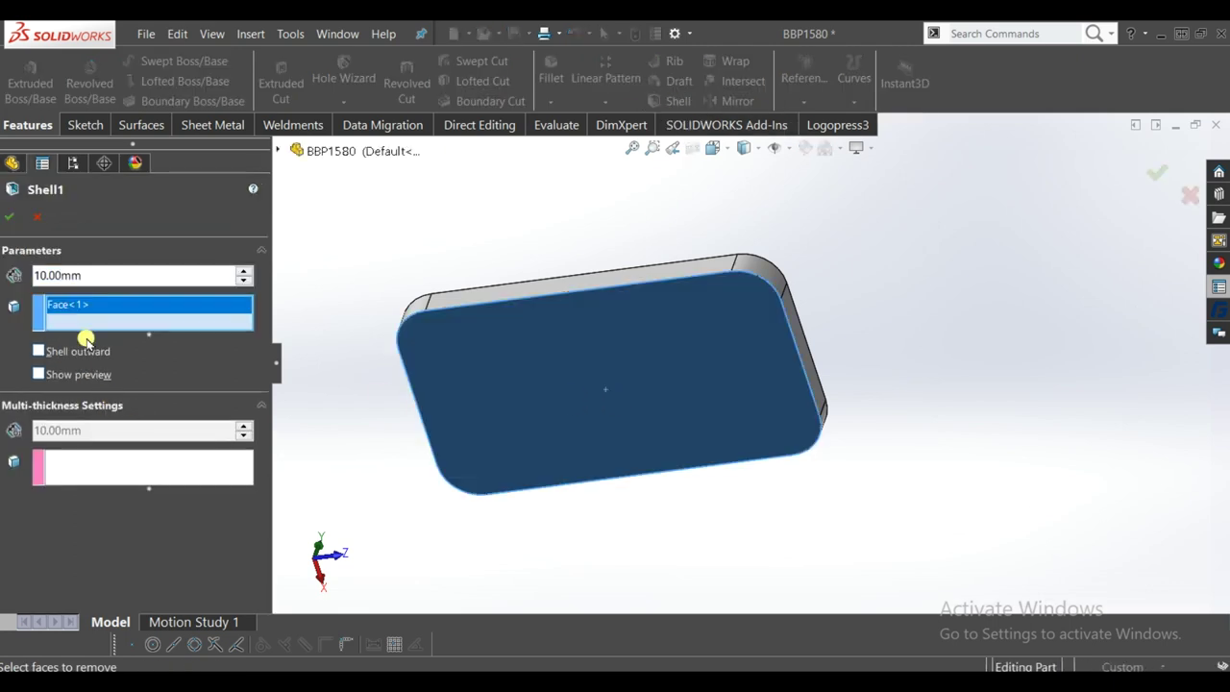
text(1)
key(Return)
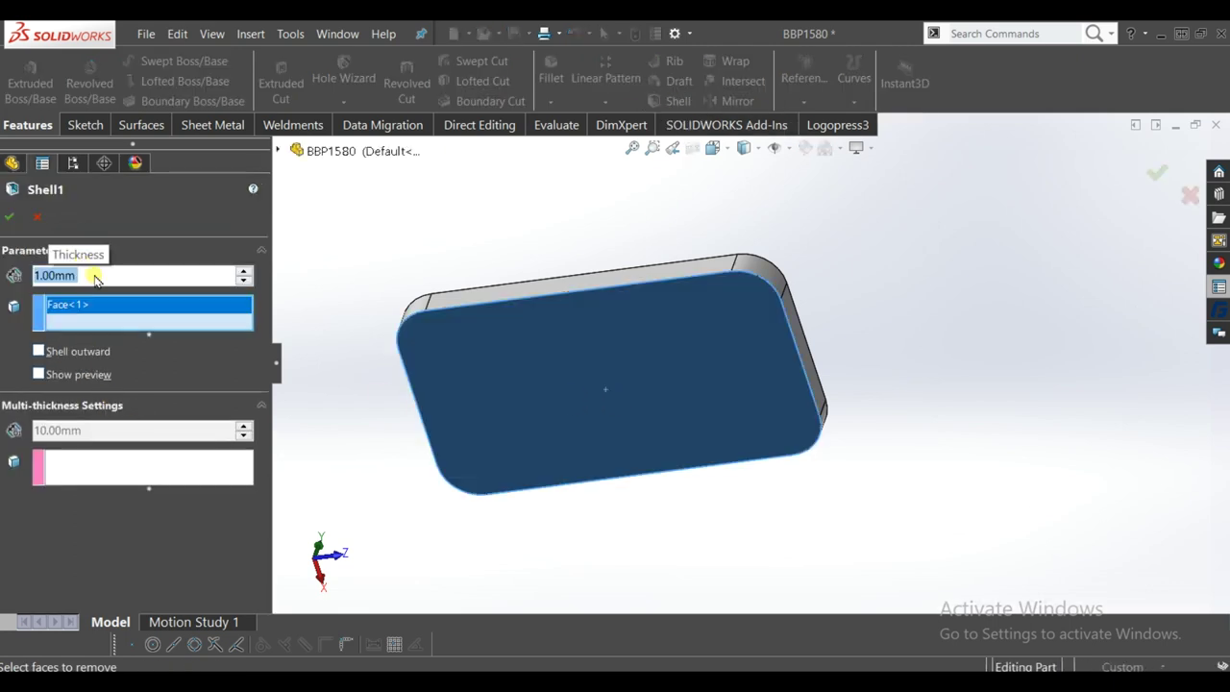
click(11, 219)
mouse_move(480, 189)
middle_down()
mouse_move(415, 399)
mouse_move(615, 301)
mouse_move(736, 356)
mouse_move(701, 179)
mouse_move(686, 355)
mouse_move(448, 475)
mouse_move(489, 310)
mouse_move(477, 382)
mouse_move(489, 330)
middle_up()
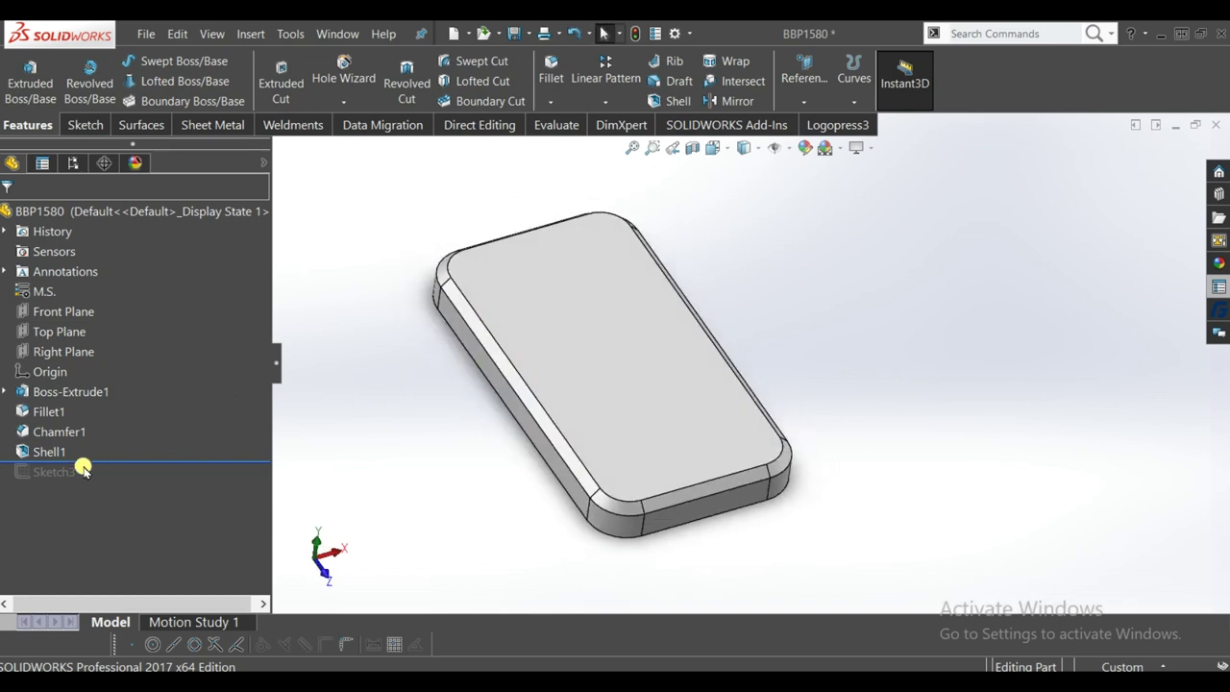
drag(120, 458, 99, 483)
- Extrude-cut the Ø16 circle sketch Through All to make the hole
mouse_move(431, 472)
middle_down()
mouse_move(412, 506)
mouse_move(420, 391)
middle_up()
click(280, 81)
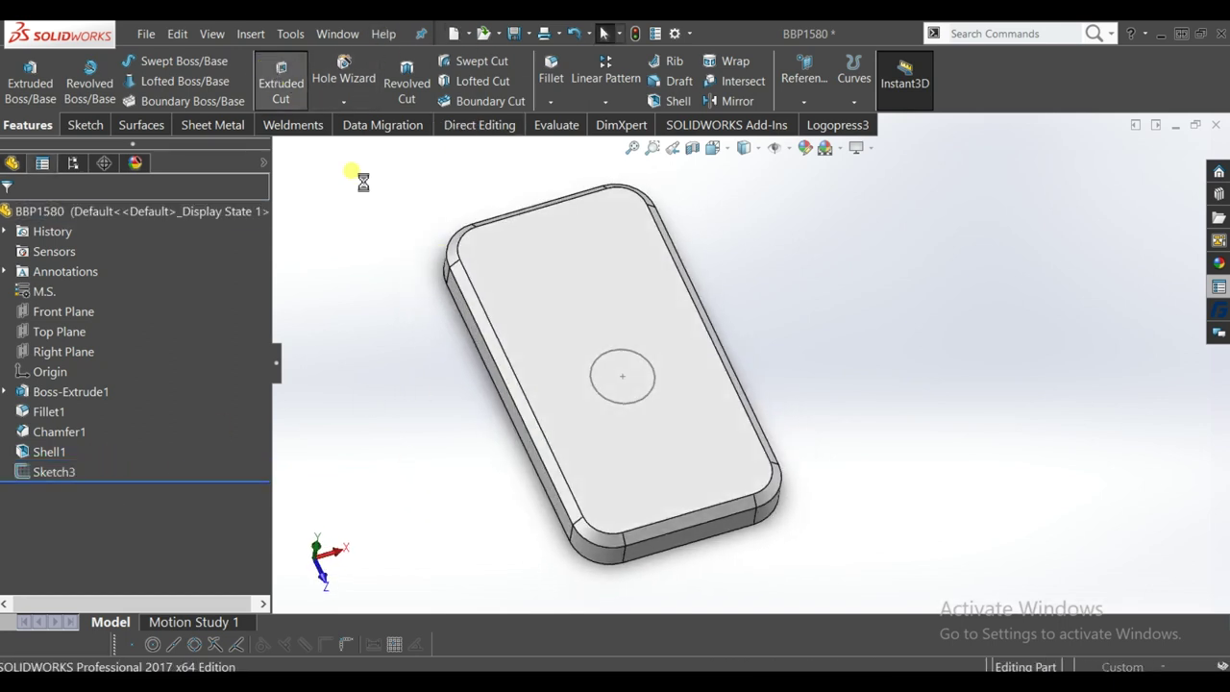
click(628, 387)
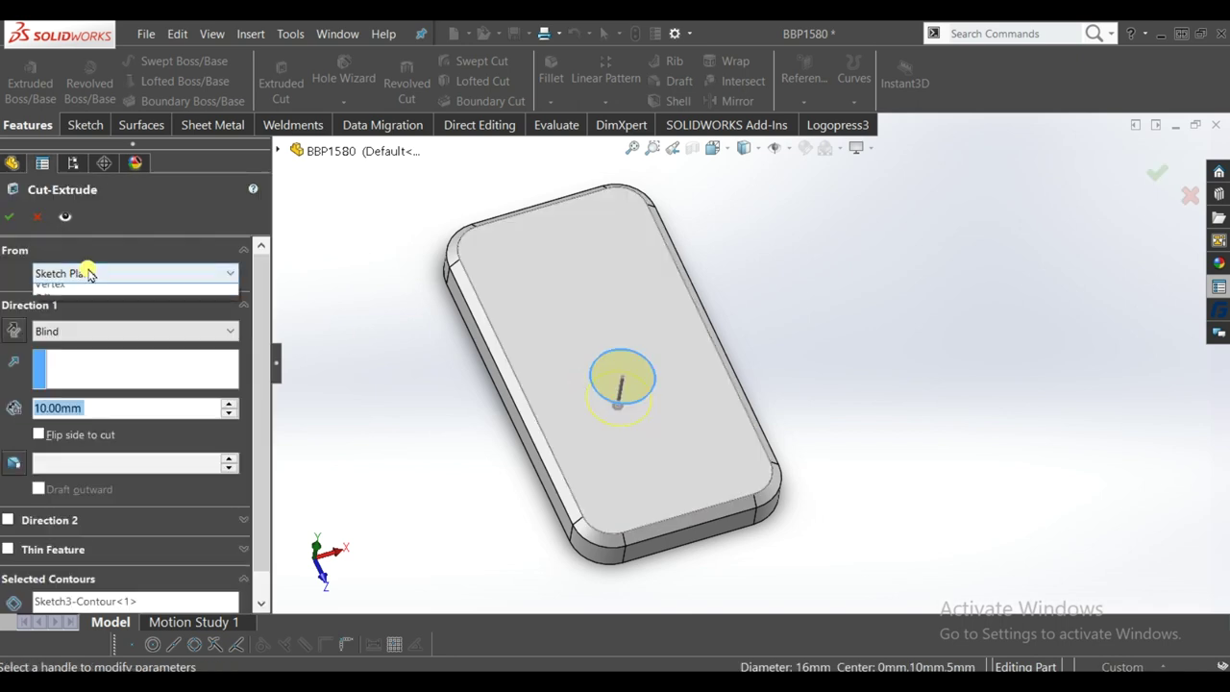
click(88, 273)
click(74, 330)
click(74, 352)
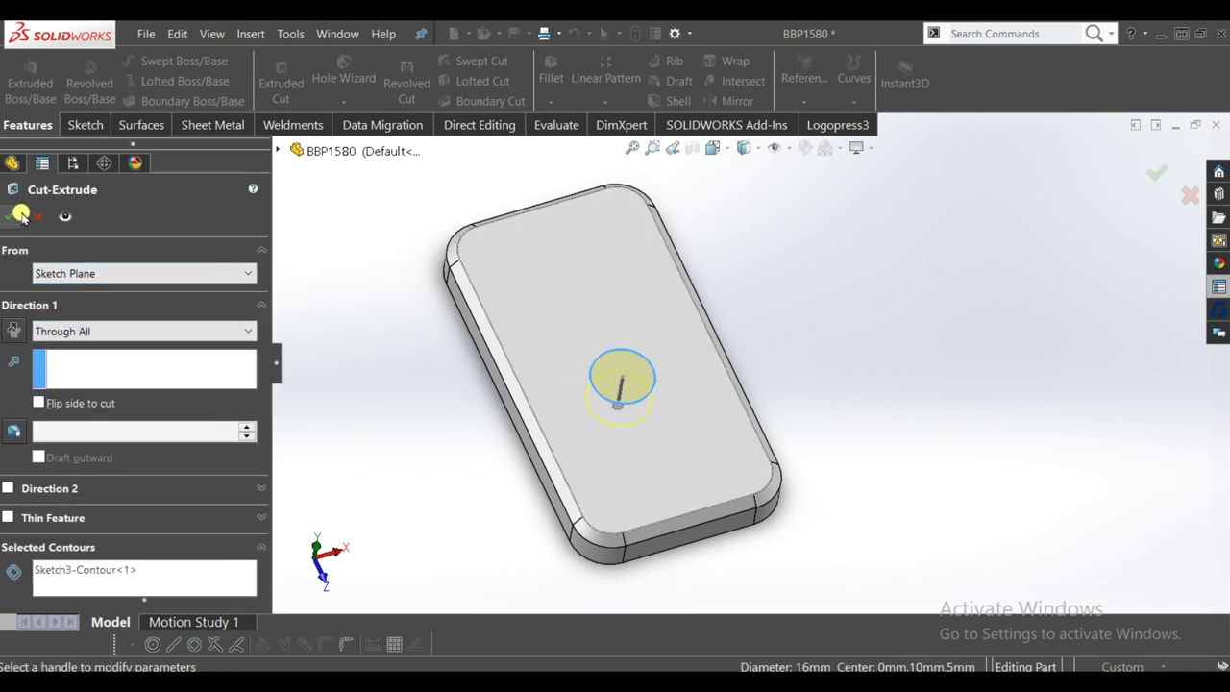
click(21, 213)
- Select the plate's top face and turn the view normal to it
click(617, 266)
middle_drag(976, 449, 694, 502)
click(736, 485)
click(746, 438)
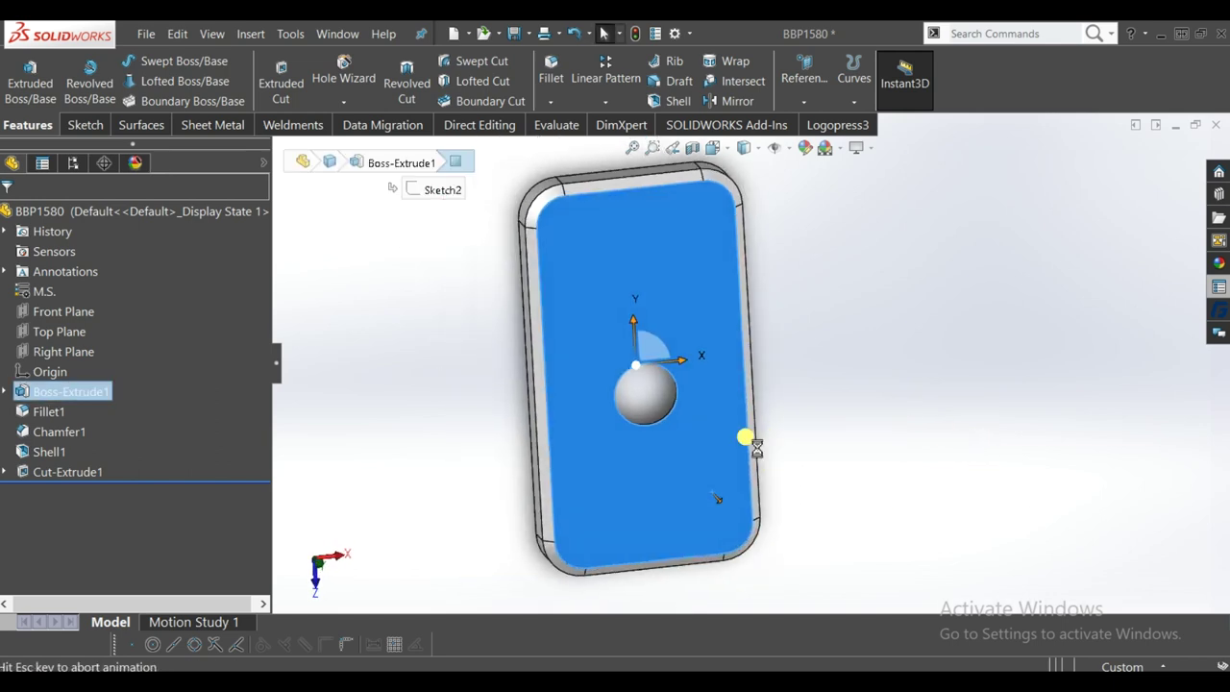
- Start a sketch on the top face and draw a horizontal midpoint line from the circle's centre
click(727, 433)
scroll(1038, 448, up, 2)
scroll(1008, 419, down, 3)
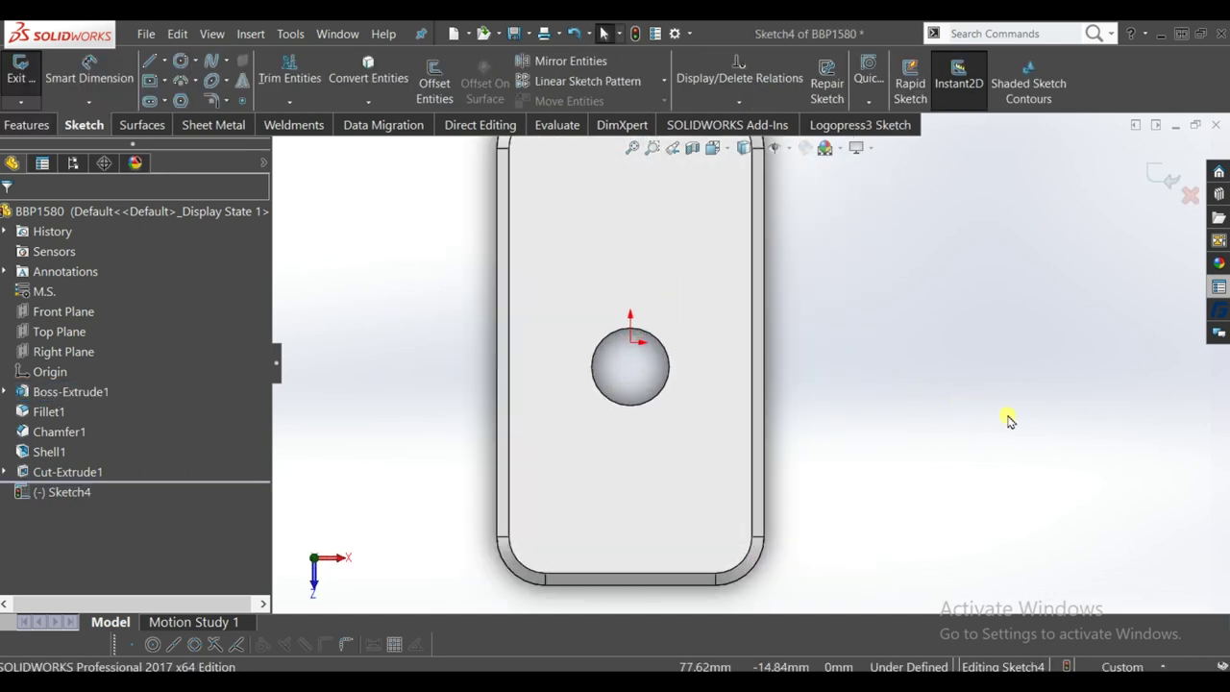
scroll(659, 349, down, 1)
scroll(659, 349, down, 1)
click(617, 367)
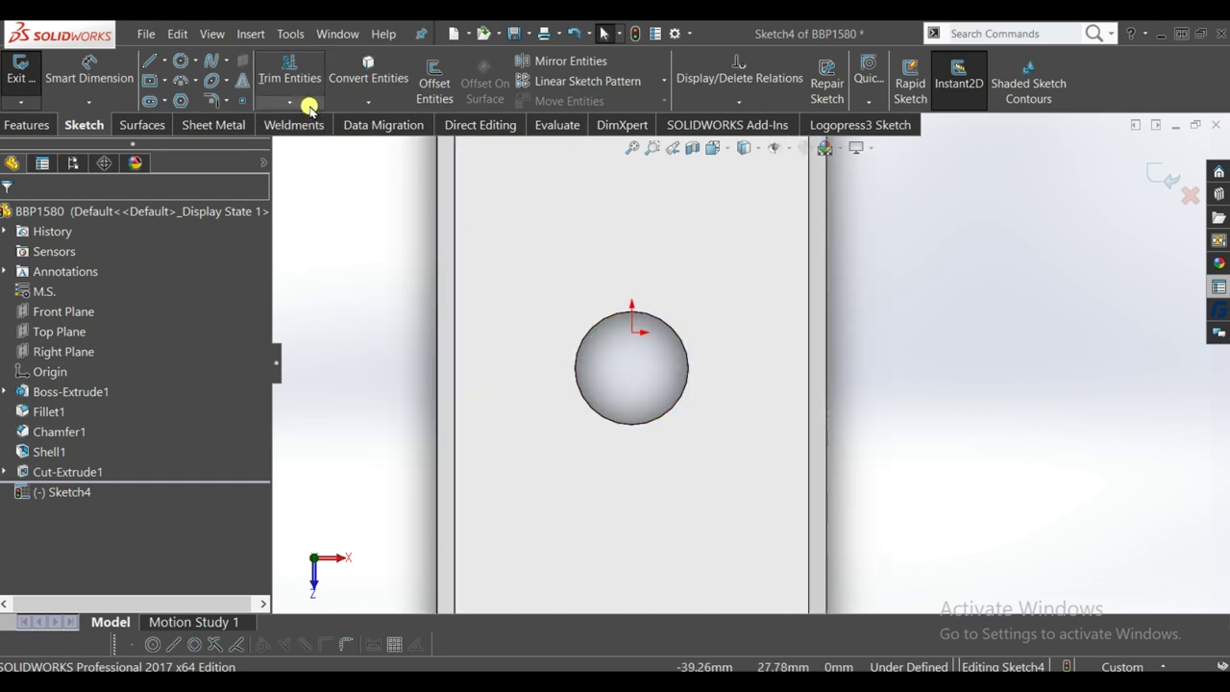
click(147, 64)
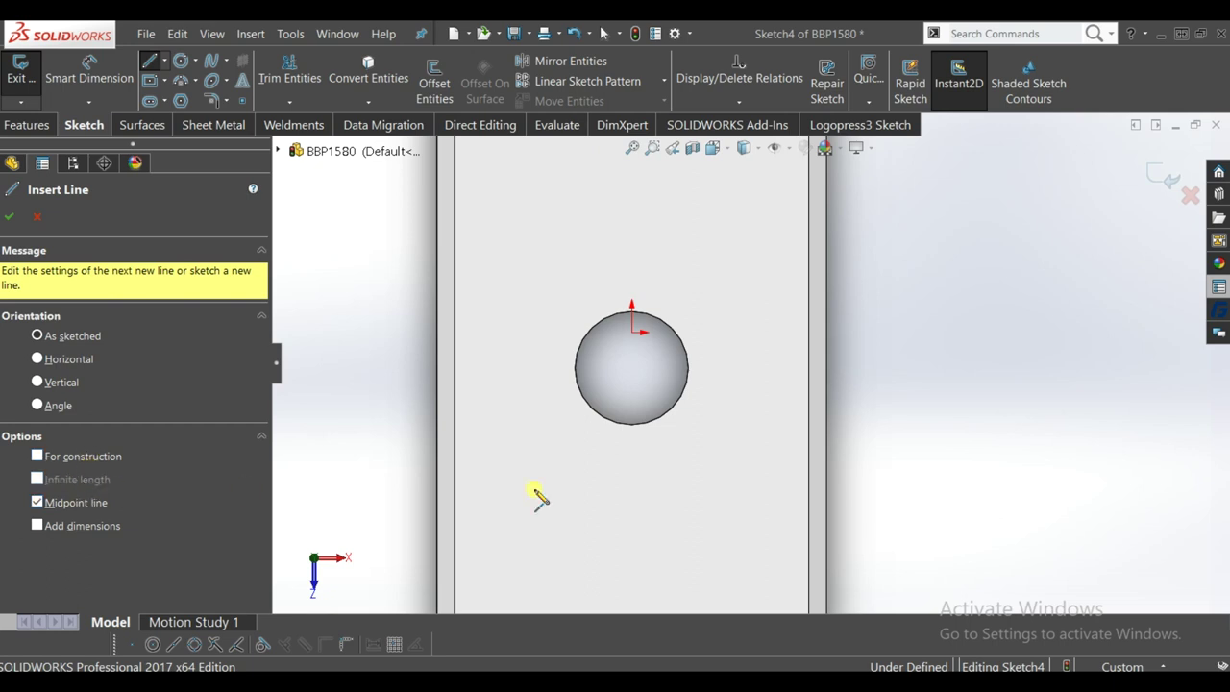
click(631, 368)
click(783, 369)
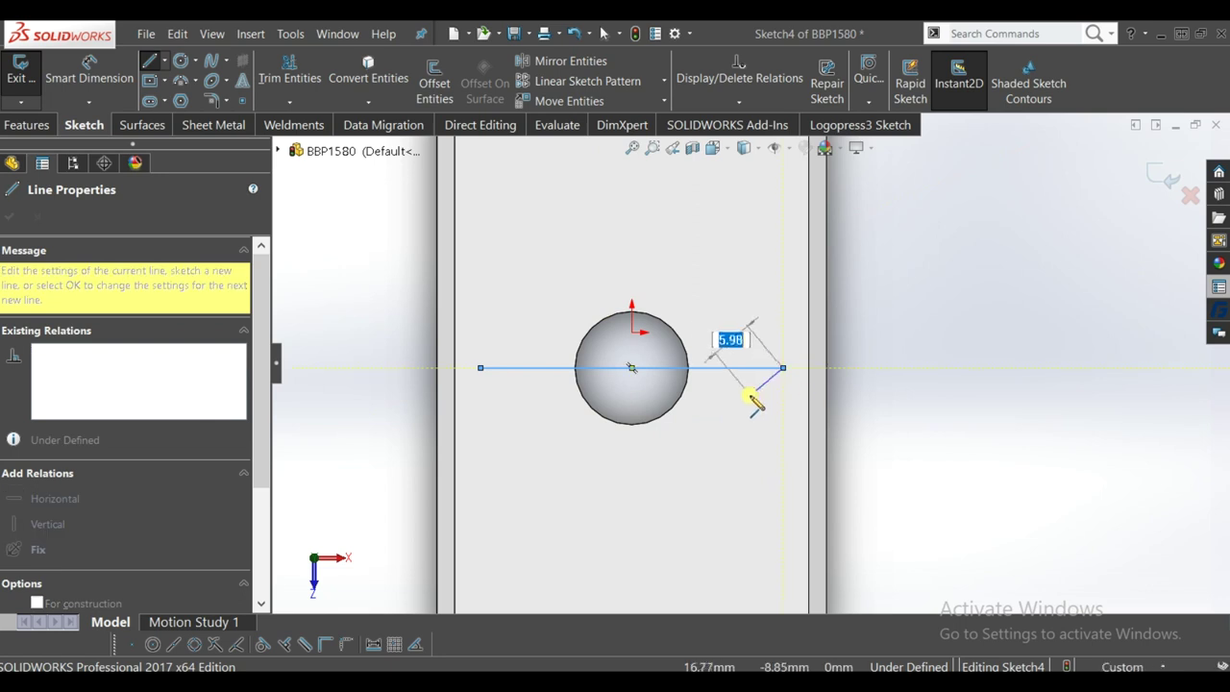
key(Escape)
- Make the line construction geometry and stretch its ends onto the plate's side edges
click(738, 373)
click(787, 324)
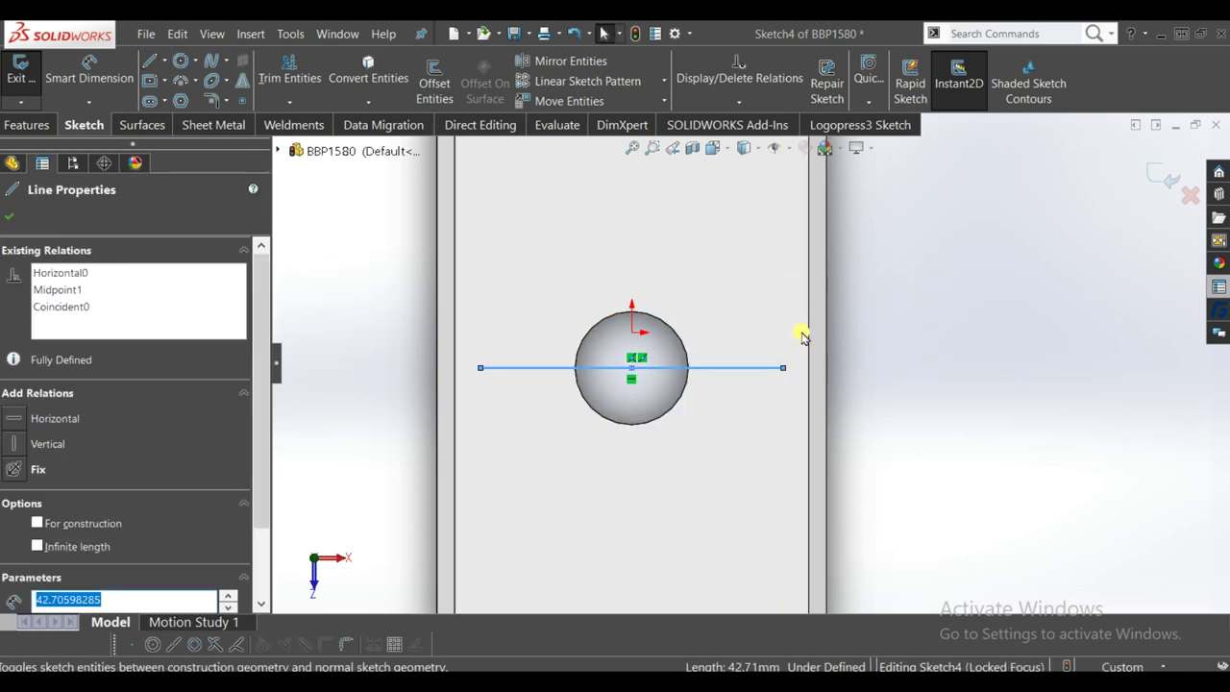
click(802, 375)
drag(783, 369, 826, 368)
drag(480, 373, 437, 368)
click(336, 357)
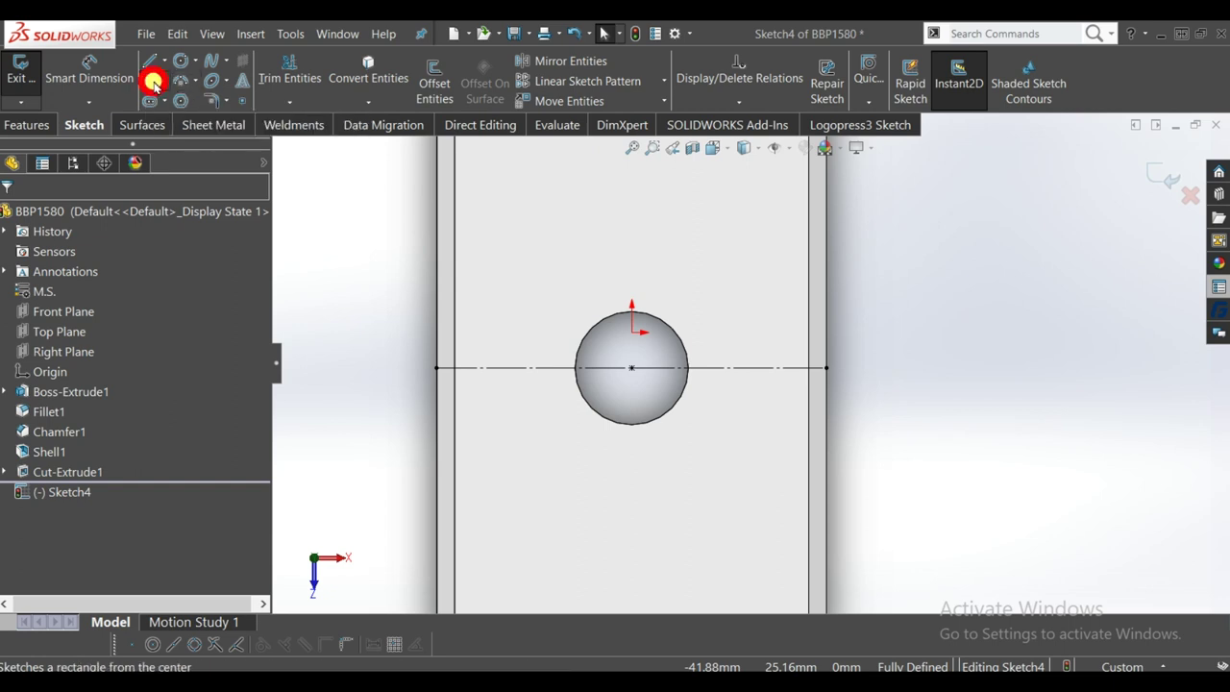
- Draw a centre rectangle on the centreline left of the hole, sized 6 by 4
click(151, 80)
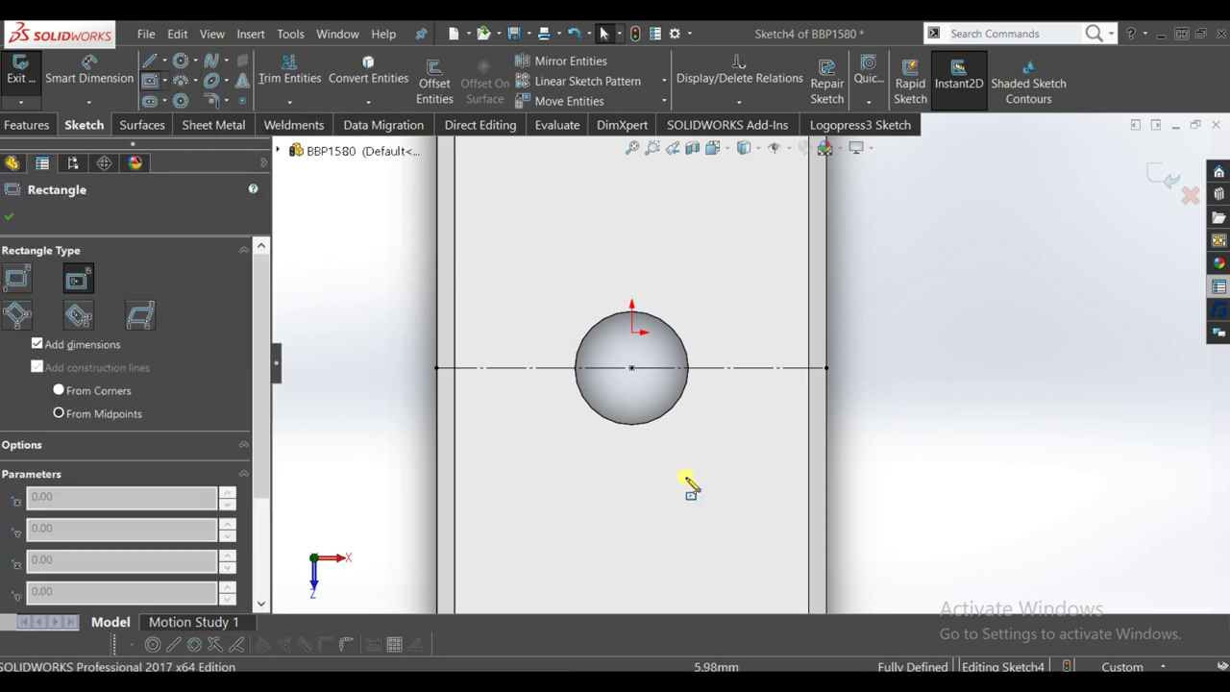
click(520, 369)
click(542, 384)
key(Escape)
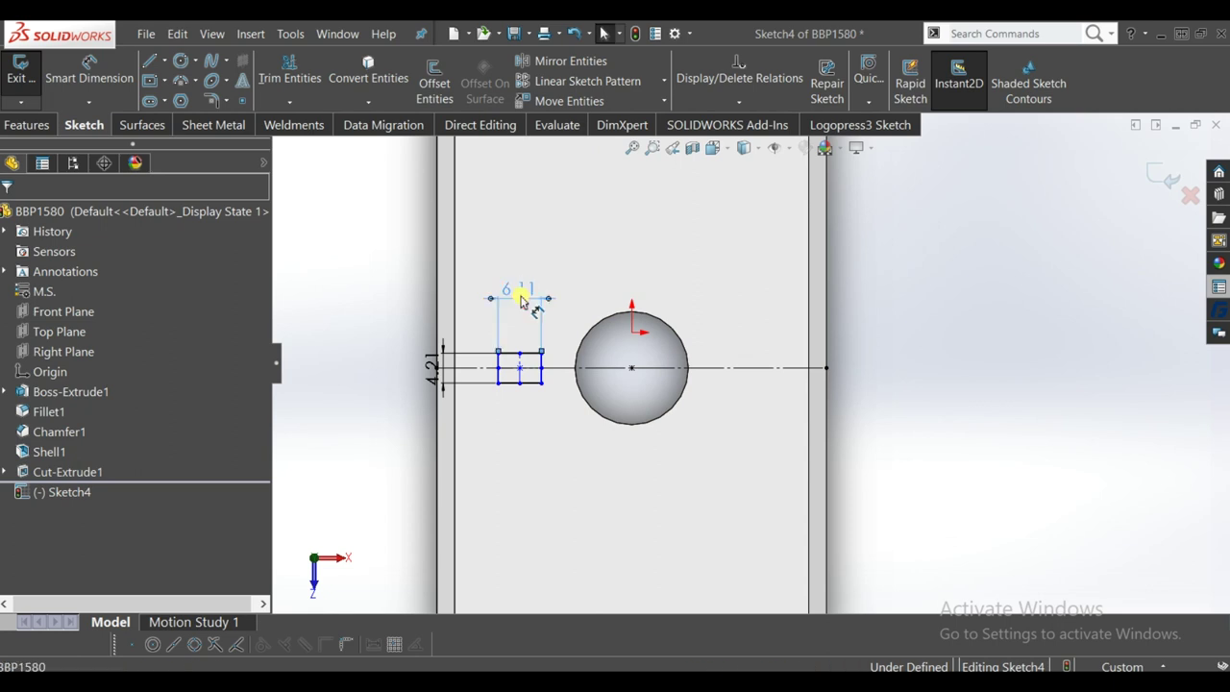
click(501, 292)
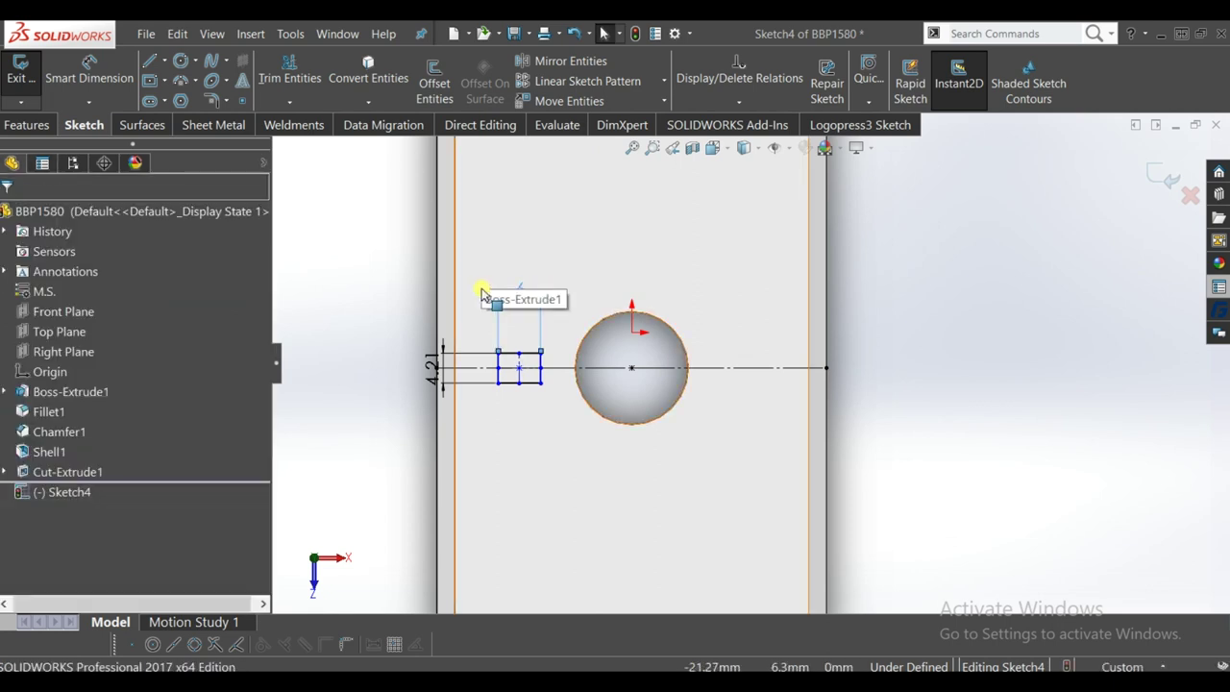
click(435, 365)
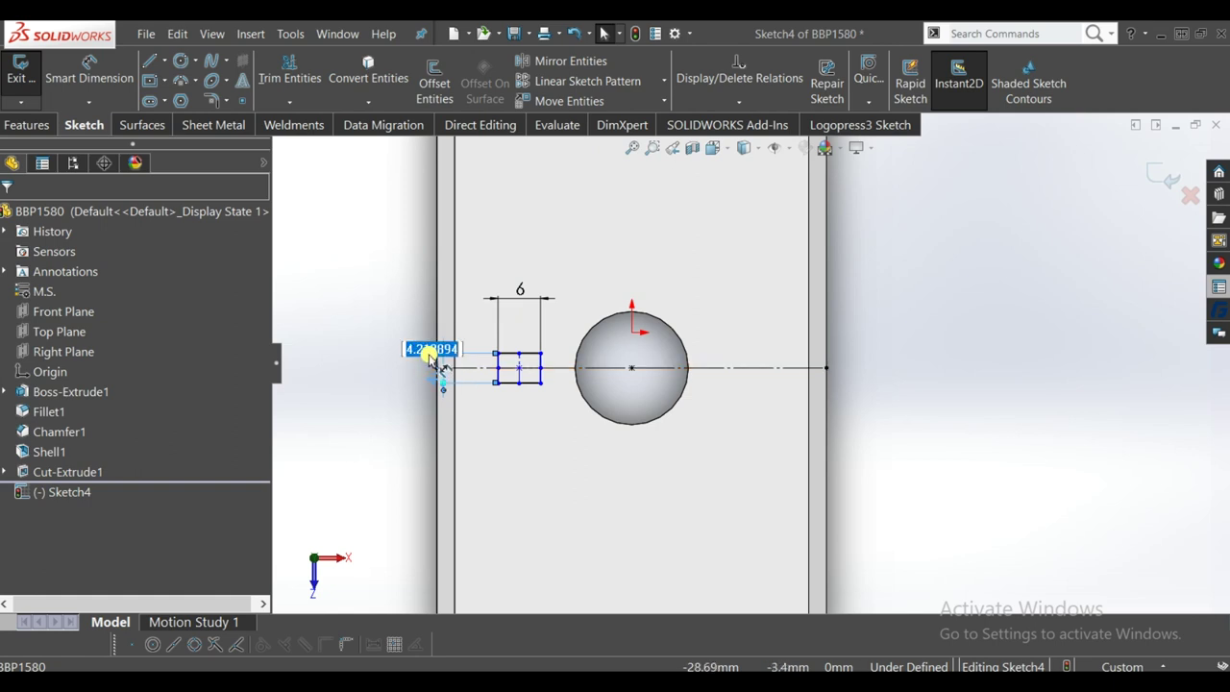
key(Return)
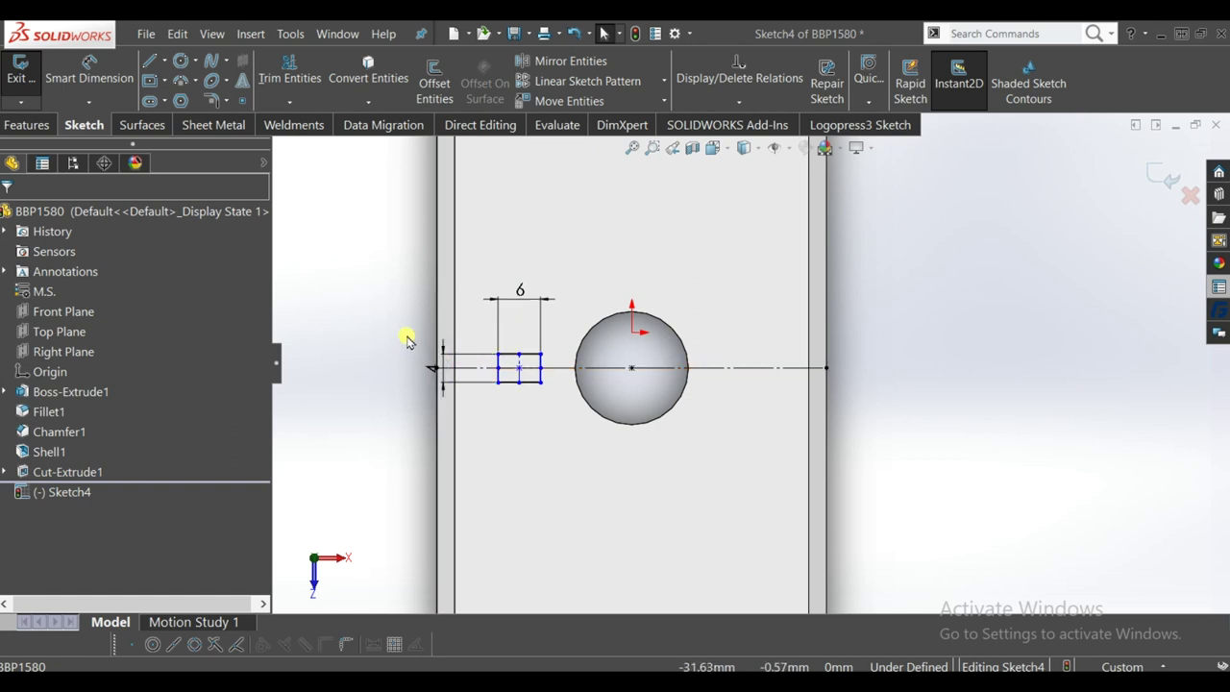
- Dimension the rectangle's centre 16 from the circle's centre and exit the sketch
click(89, 69)
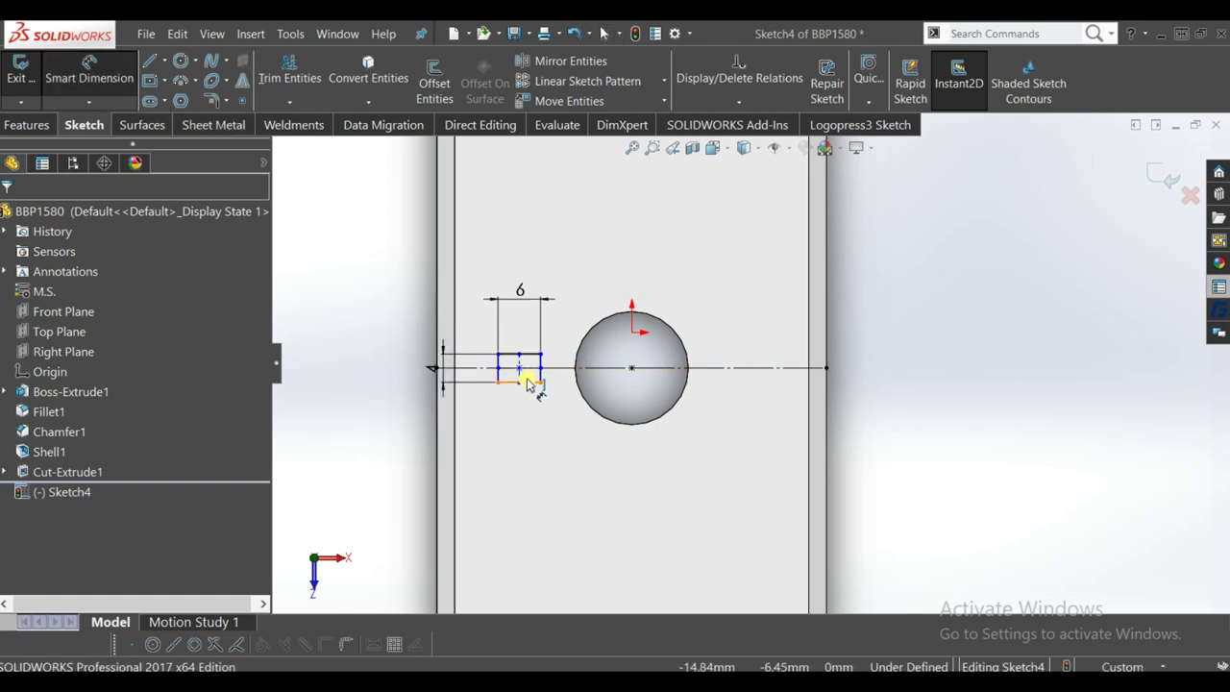
click(519, 382)
click(519, 372)
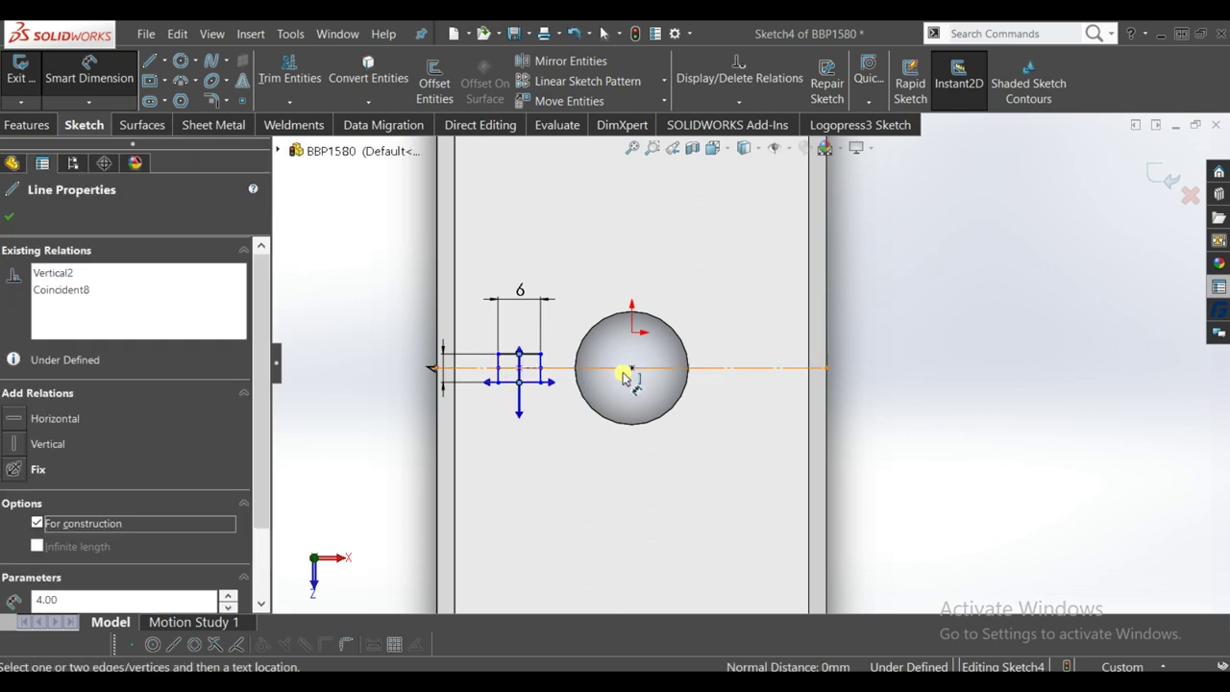
key(Escape)
key(Escape)
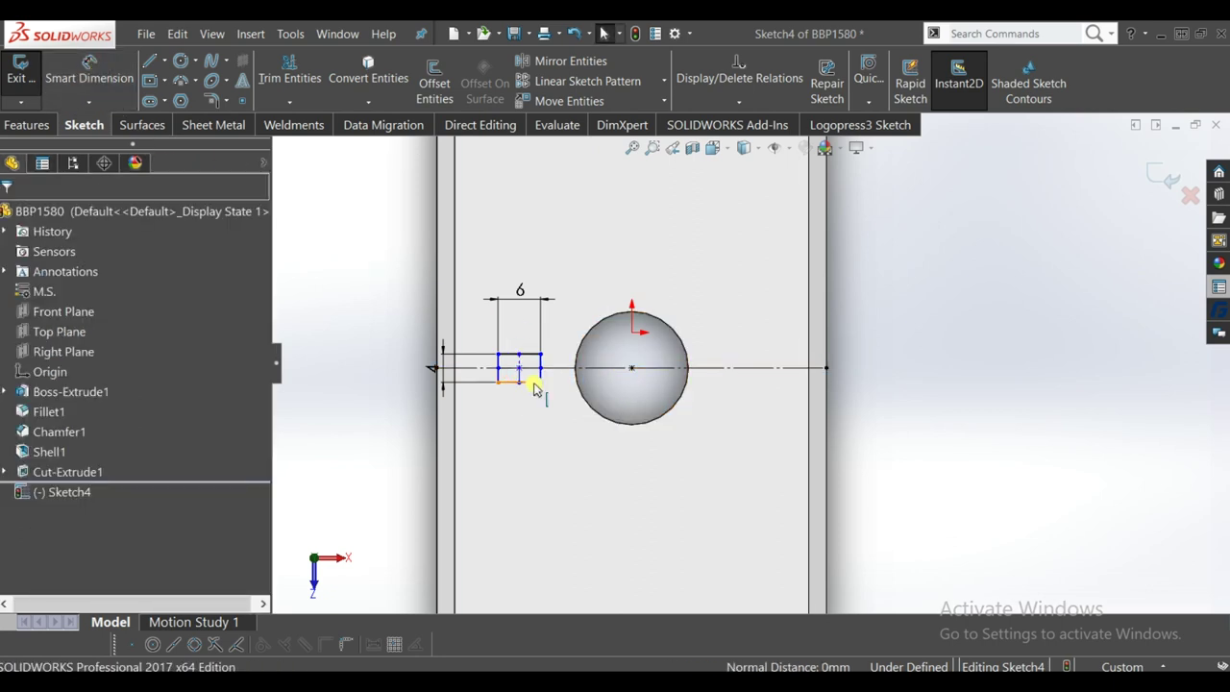
click(520, 377)
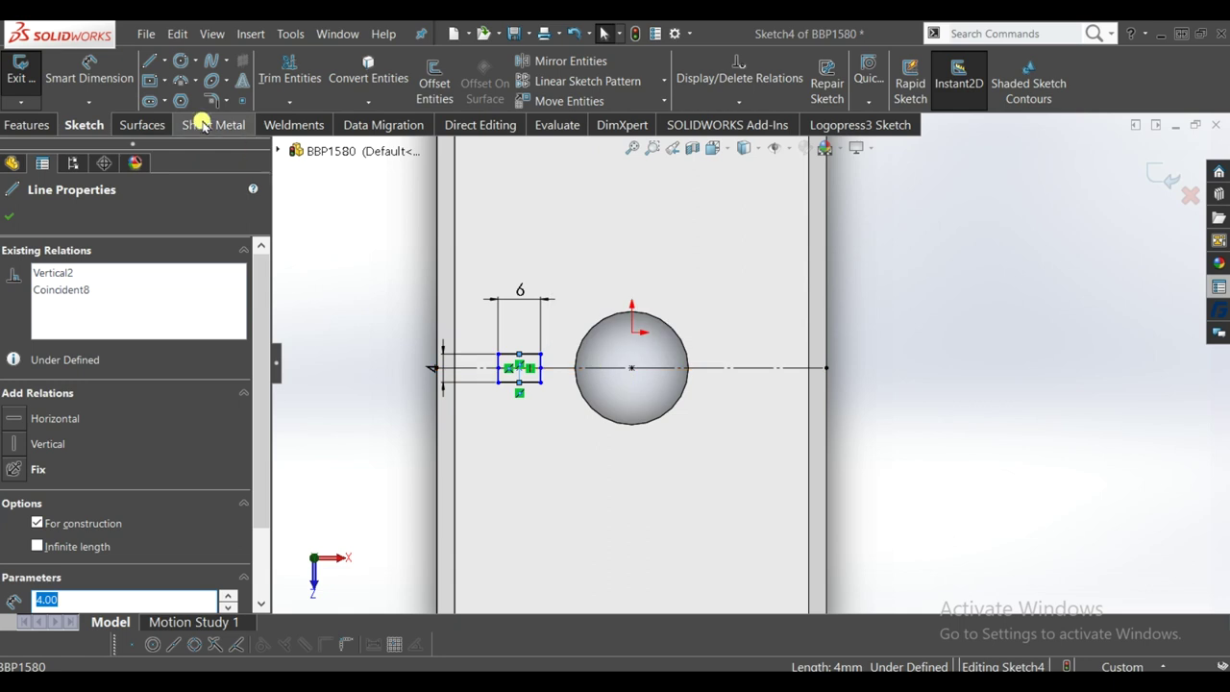
click(89, 75)
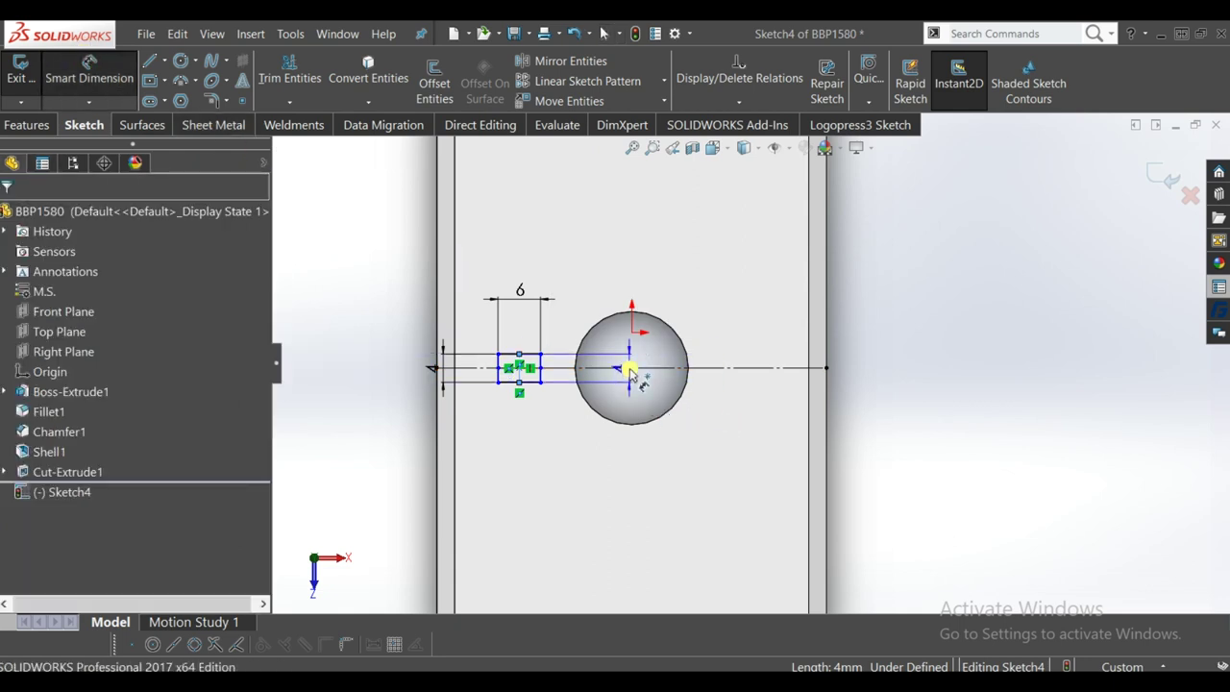
click(630, 369)
click(581, 446)
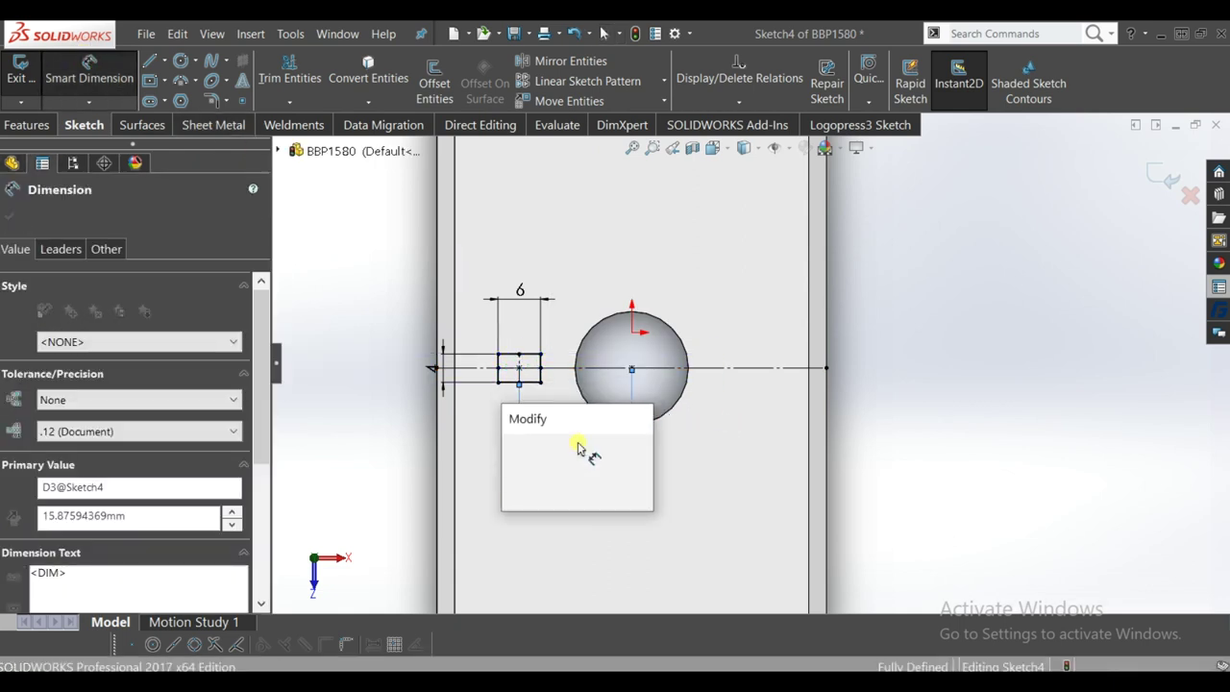
text(16)
key(Return)
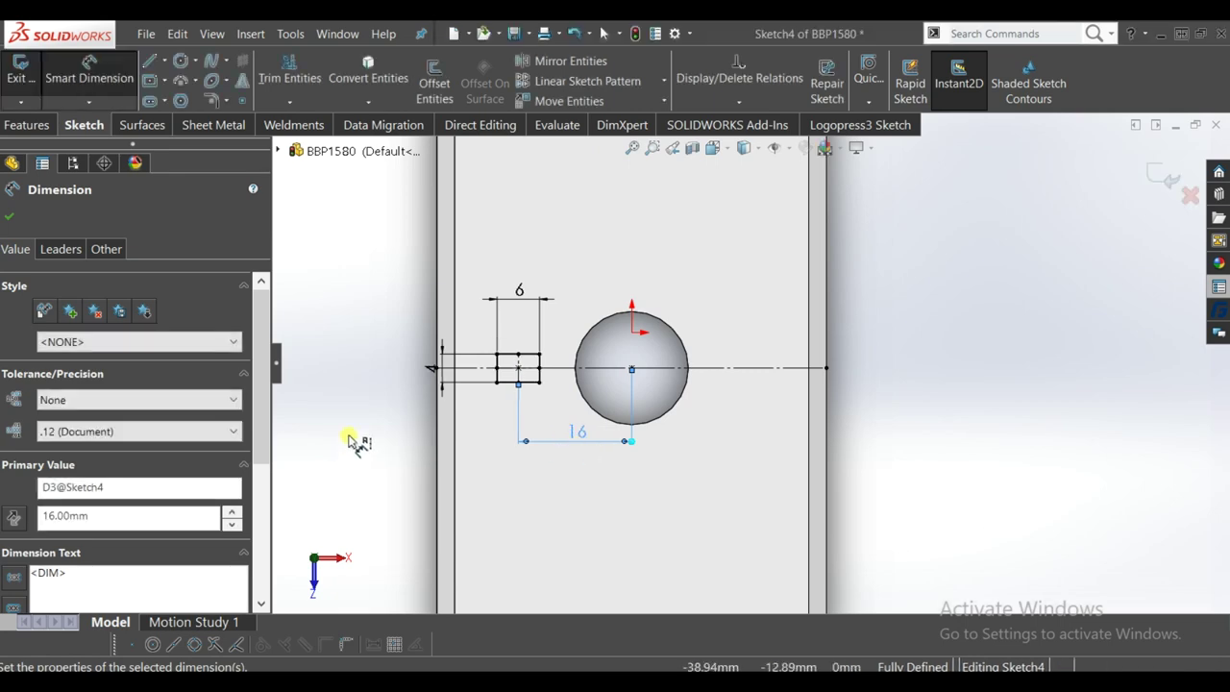
click(351, 440)
mouse_move(603, 402)
middle_down()
mouse_move(891, 288)
mouse_move(932, 332)
middle_up()
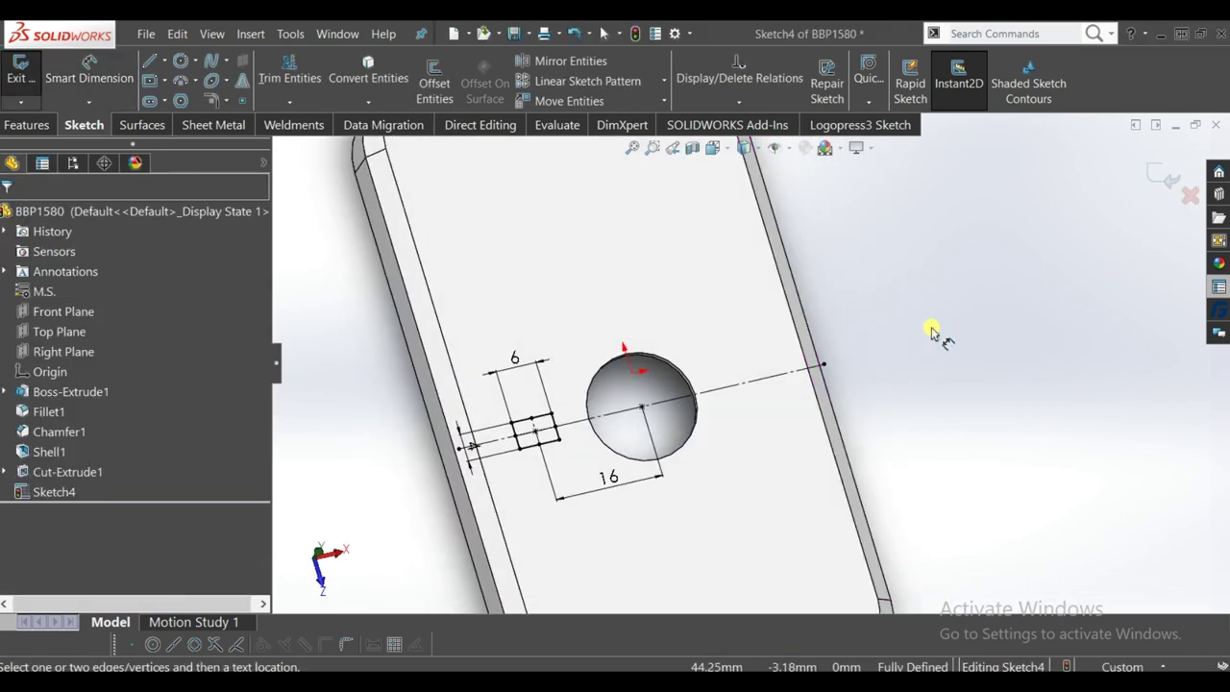
click(1158, 175)
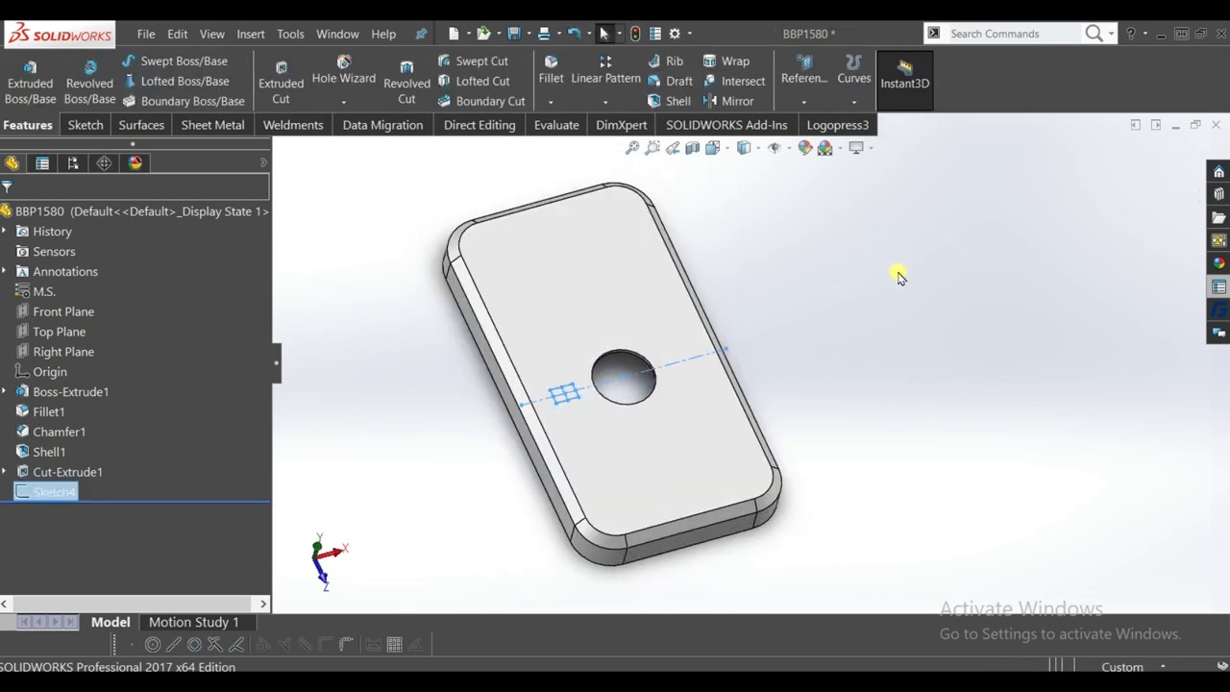
- Cut the Sketch4 rectangle Through All to make a 6 × 4 slot left of the hole
click(278, 86)
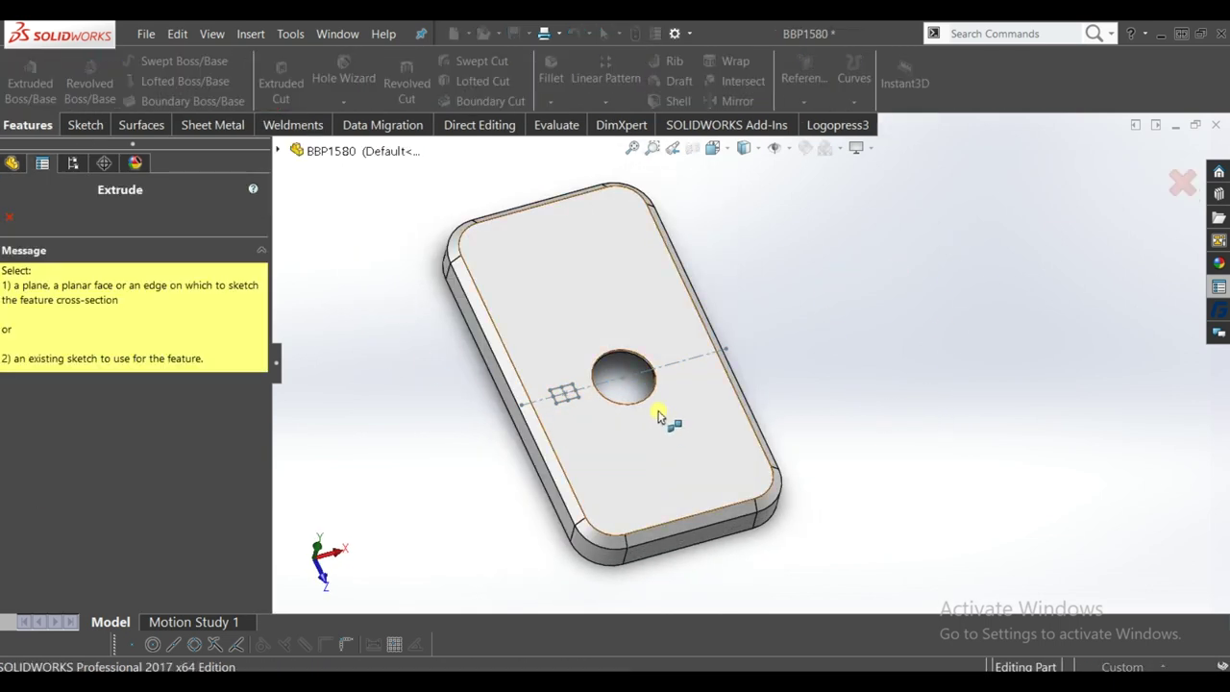
click(573, 400)
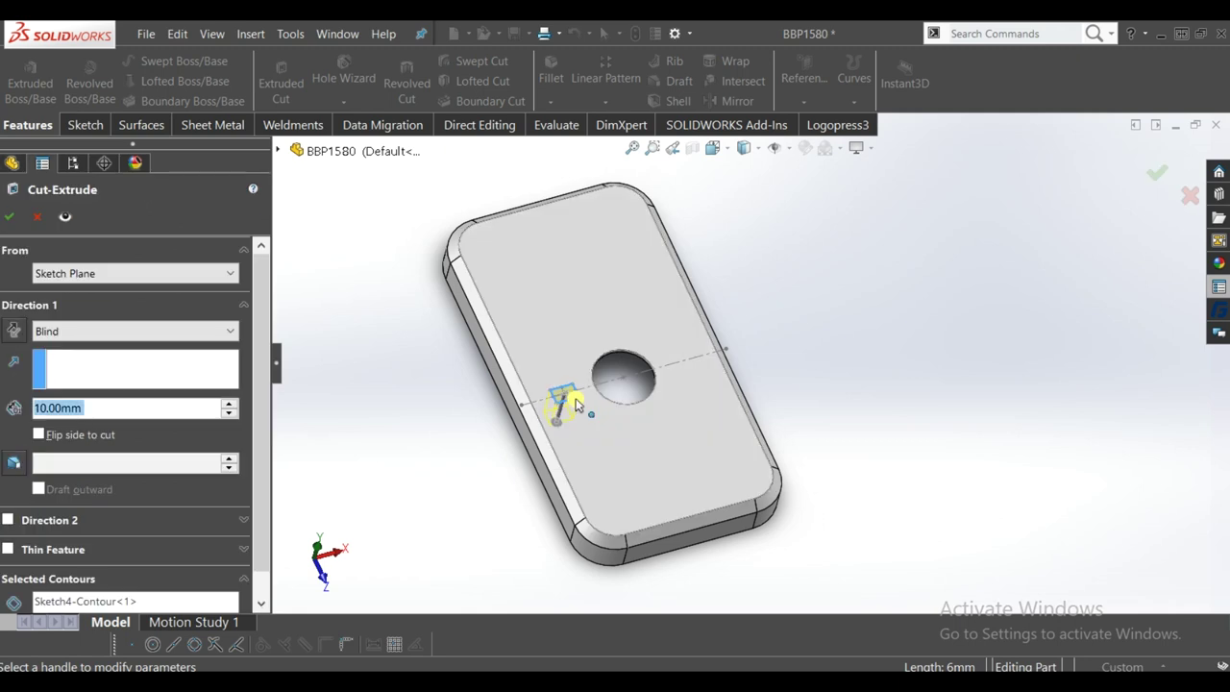
click(134, 273)
click(115, 285)
click(105, 332)
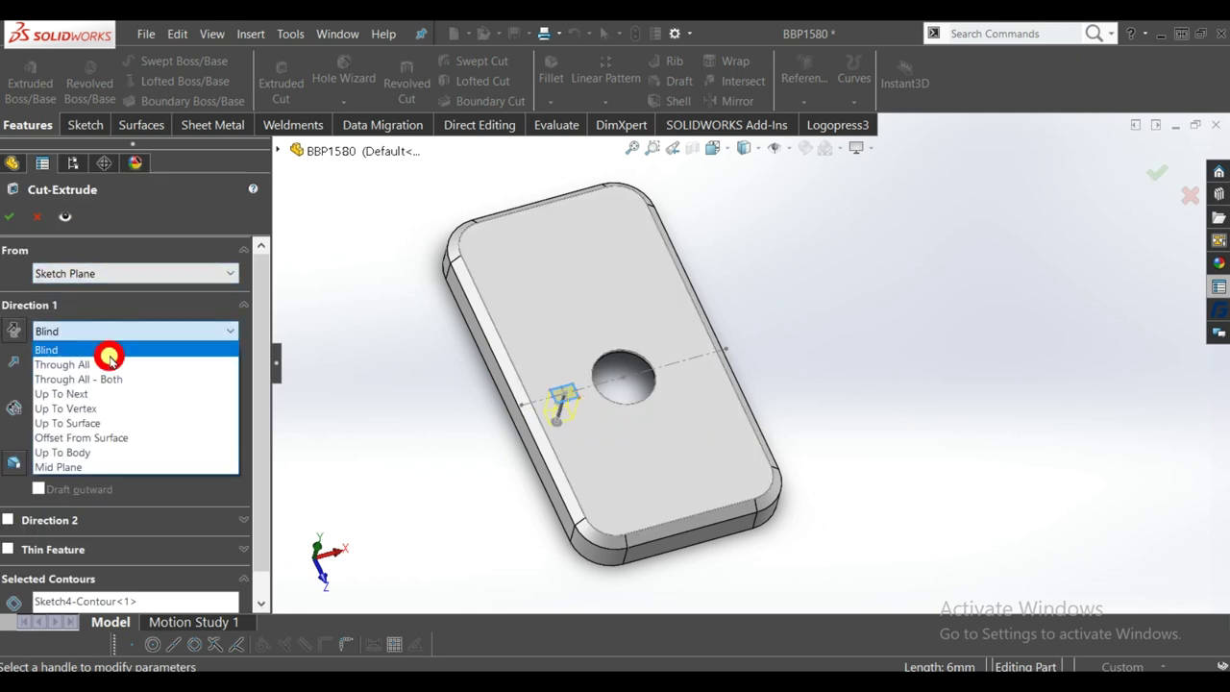
click(112, 357)
click(10, 217)
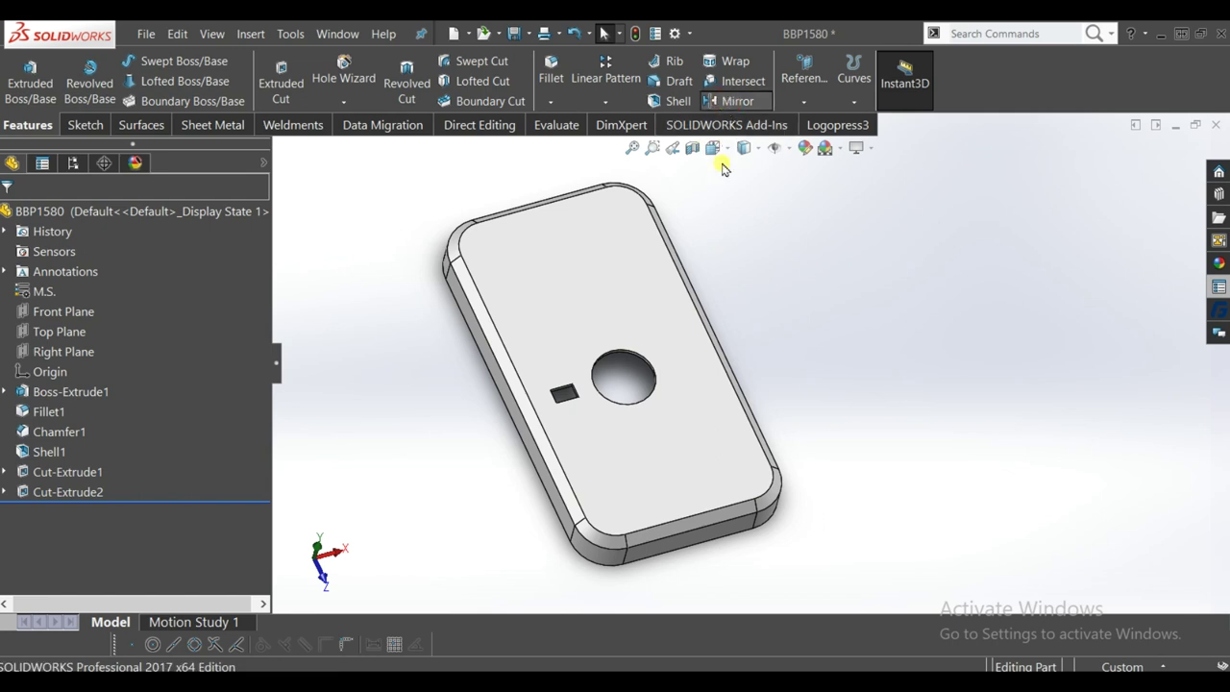
click(723, 100)
scroll(711, 227, down, 2)
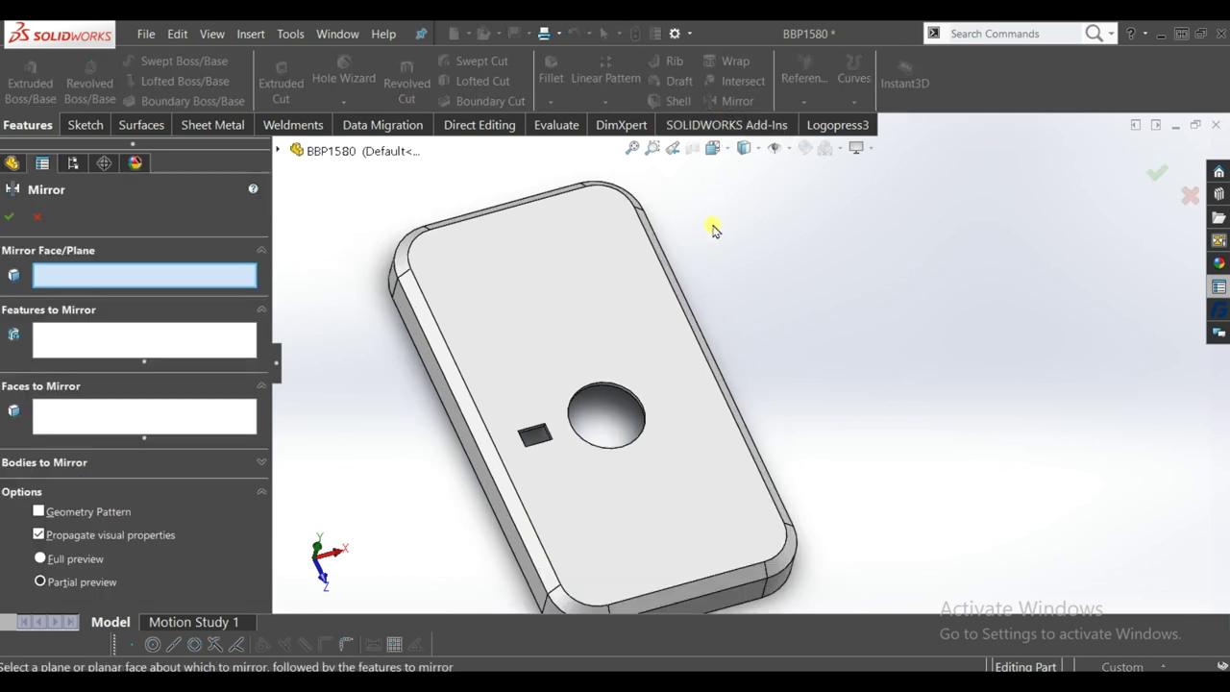
- Mirror Cut-Extrude2 about the Right Plane for a matching slot right of the hole
click(277, 151)
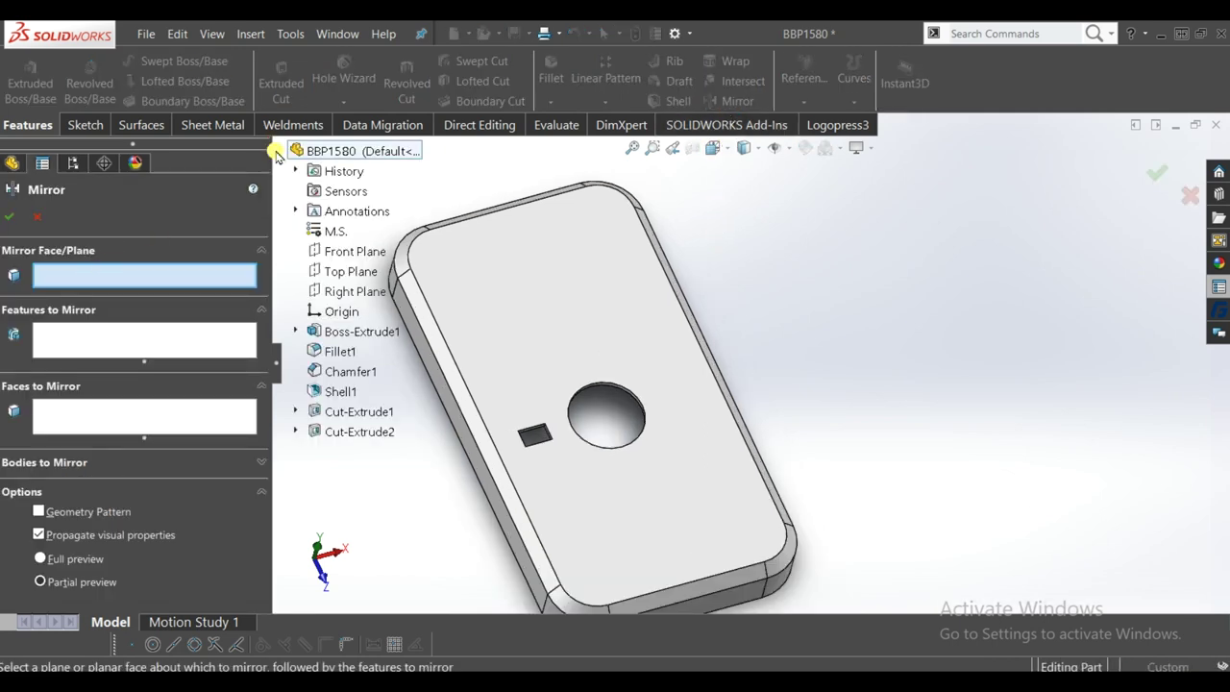
click(329, 296)
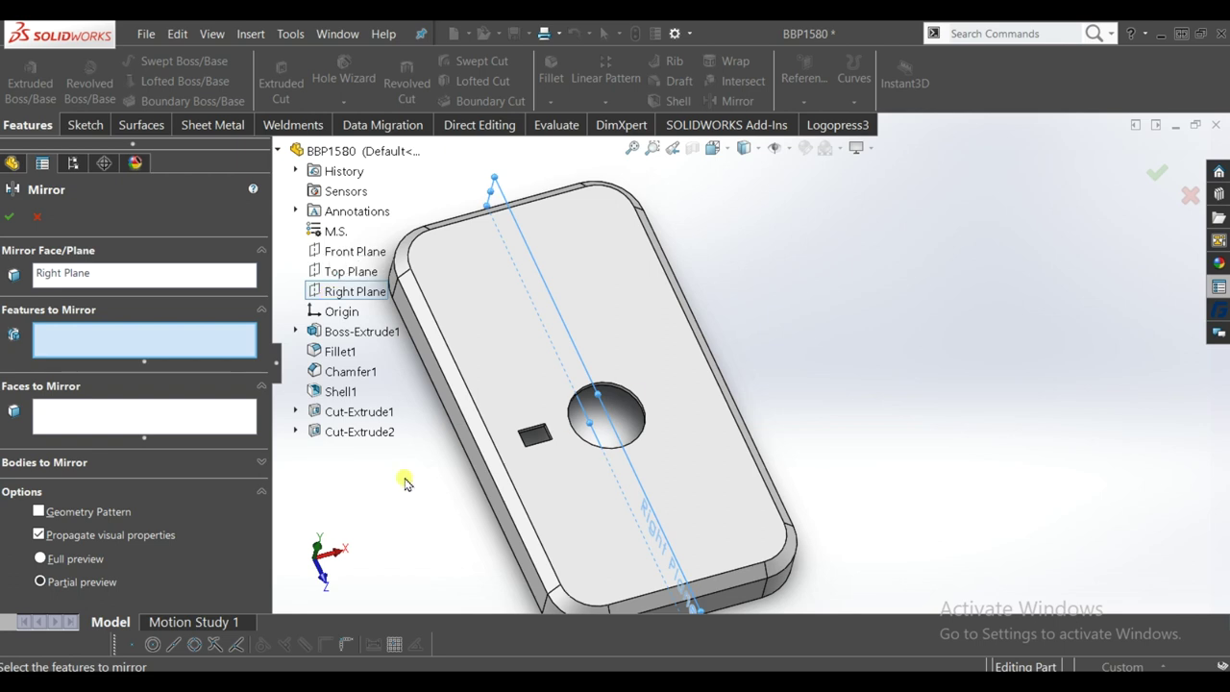
click(375, 434)
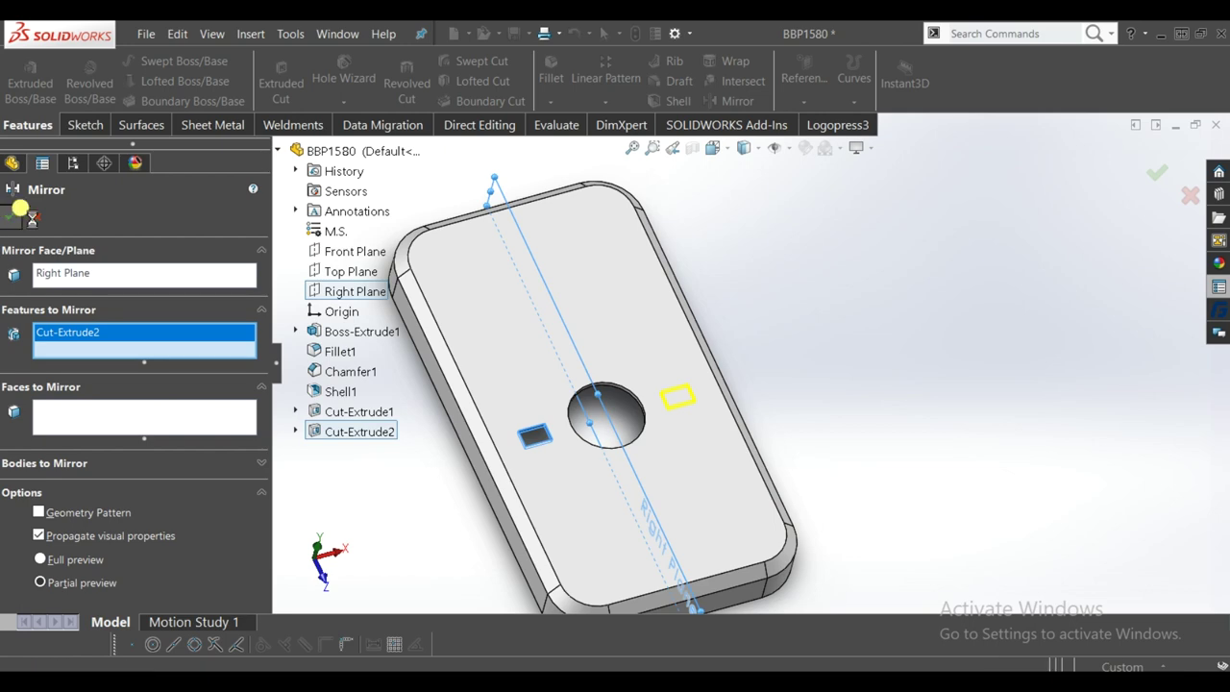
click(18, 212)
- Reorient the plate to the Top view
middle_drag(755, 291, 781, 387)
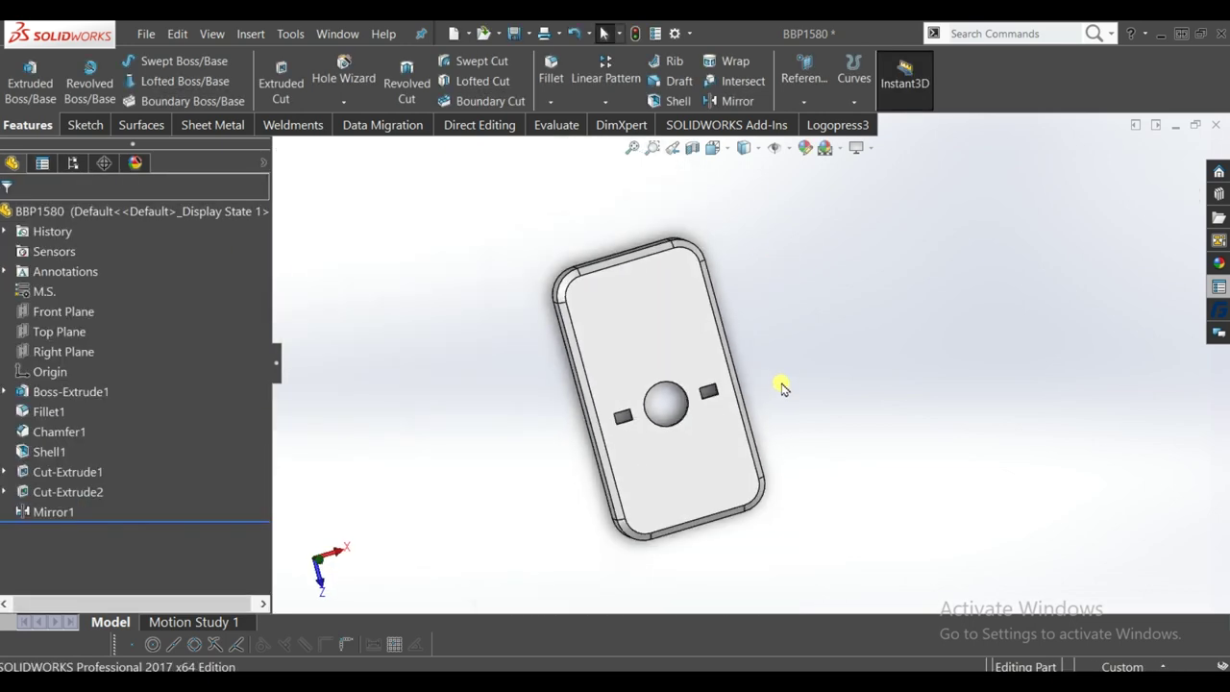
key(space)
click(782, 384)
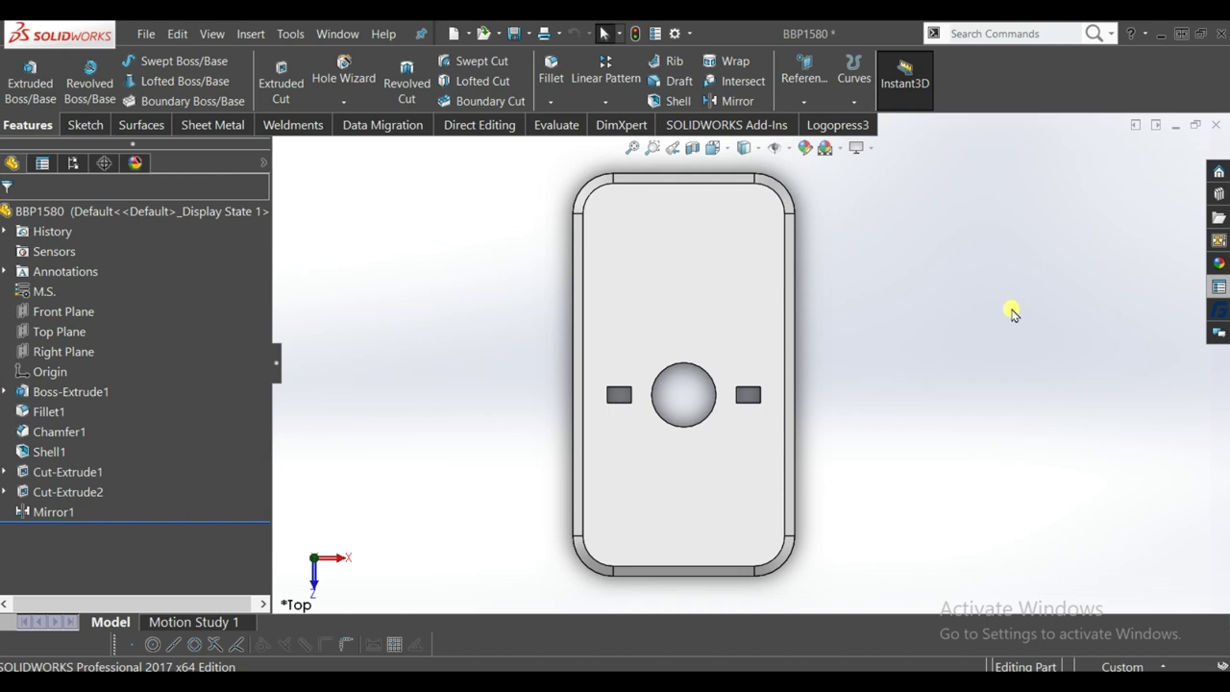
click(681, 517)
- Start a sketch on the top face with a vertical line from the hole centre to the bottom edge
click(741, 467)
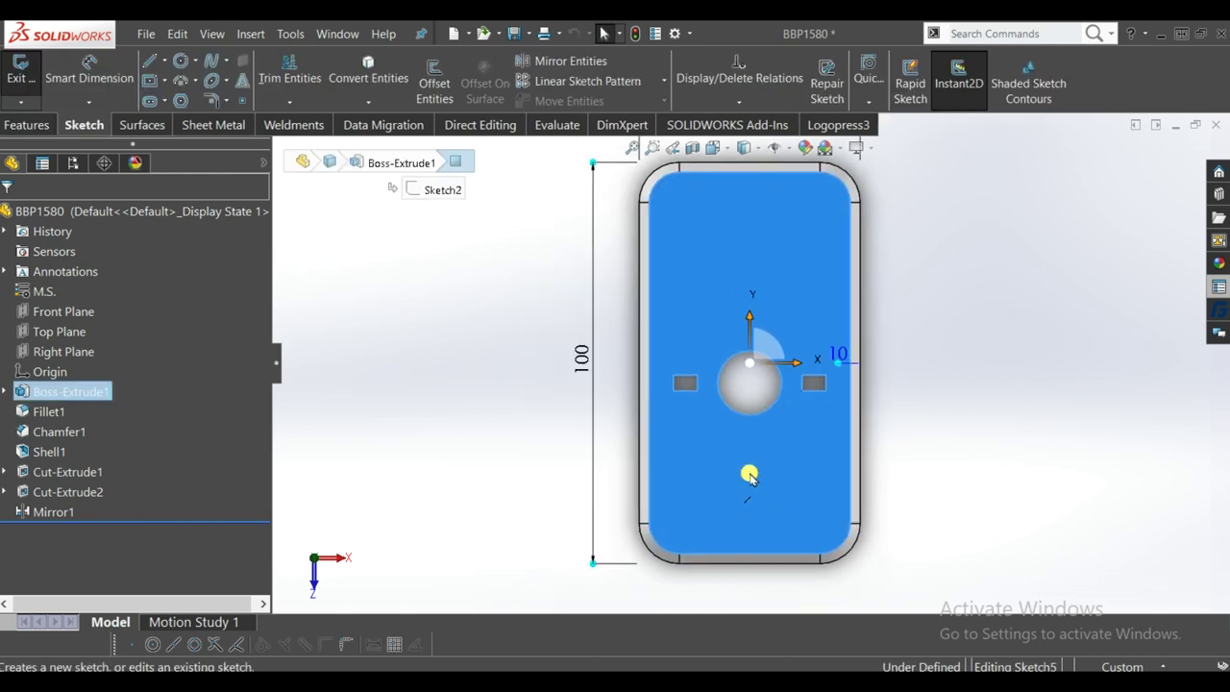
click(974, 392)
scroll(897, 375, down, 2)
scroll(903, 416, down, 2)
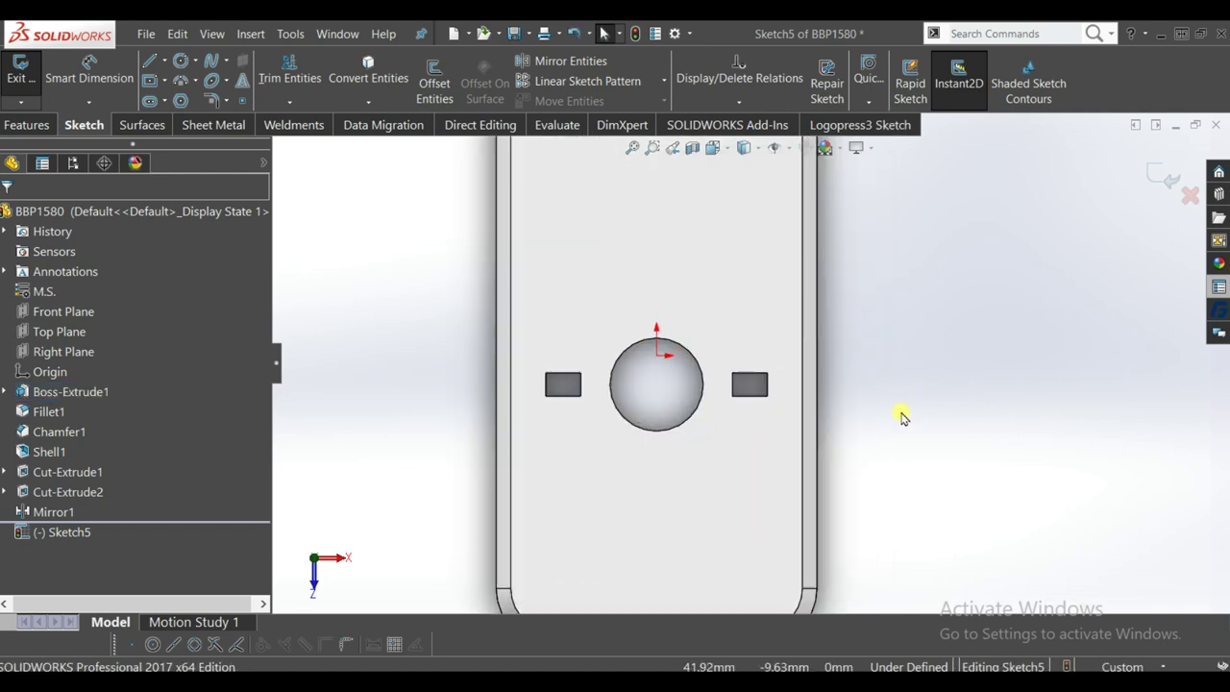
click(150, 60)
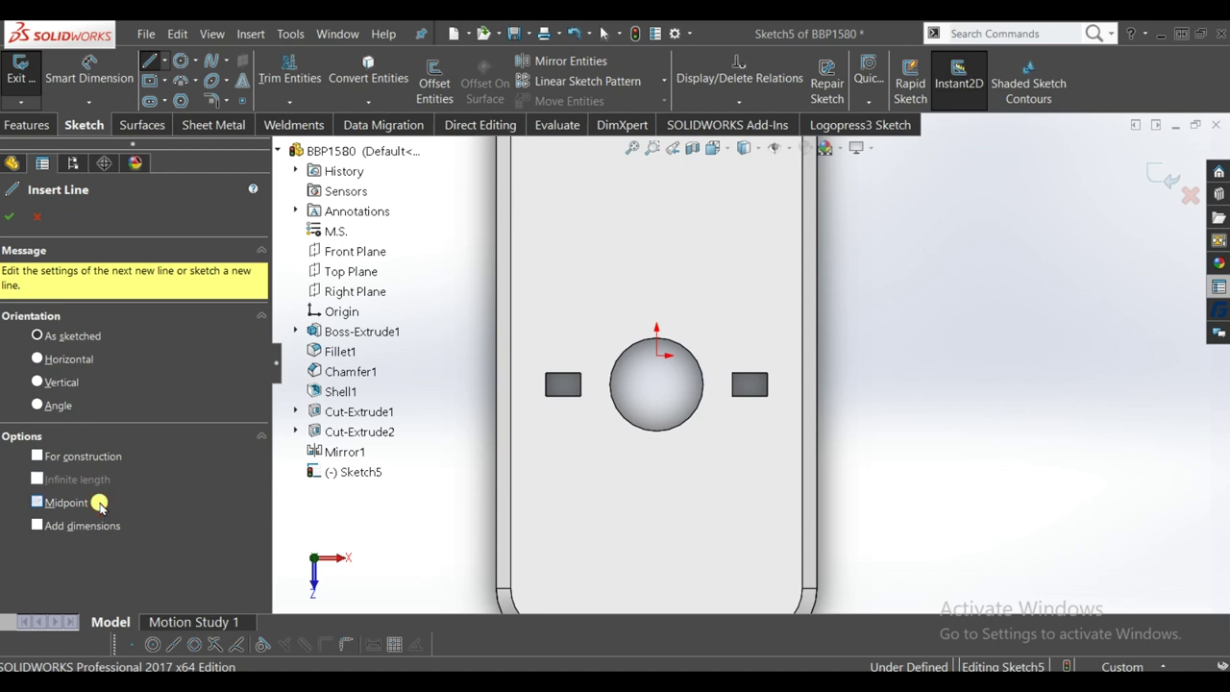
click(656, 385)
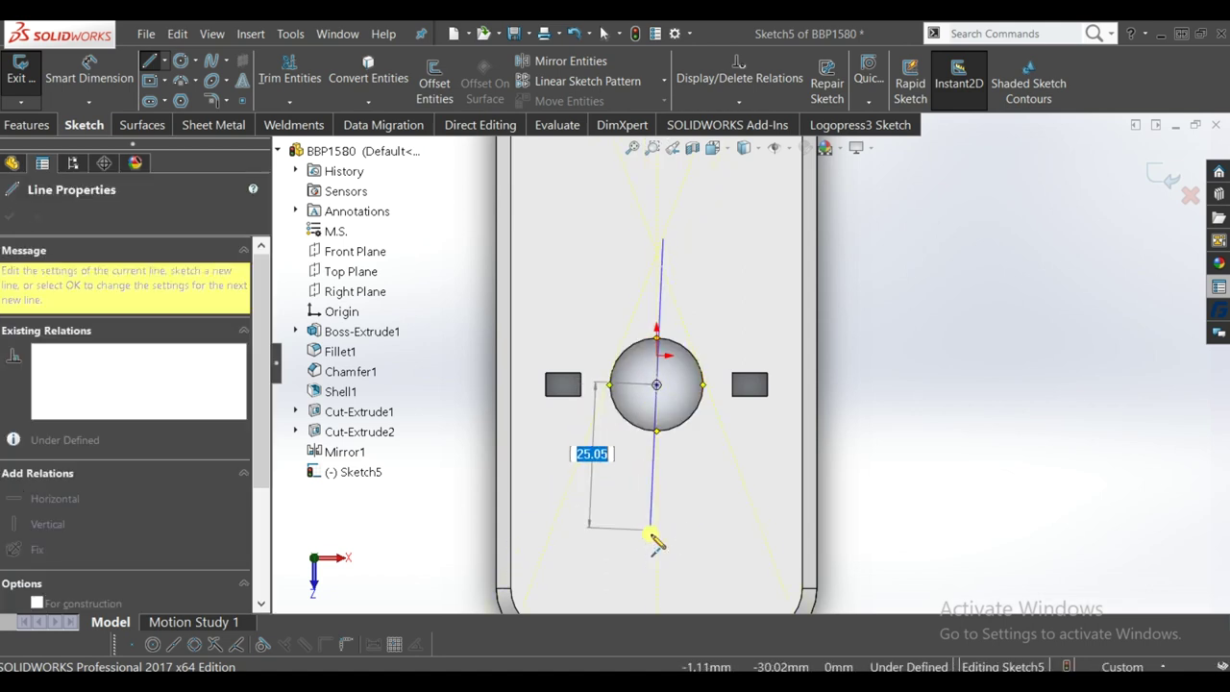
scroll(747, 356, up, 2)
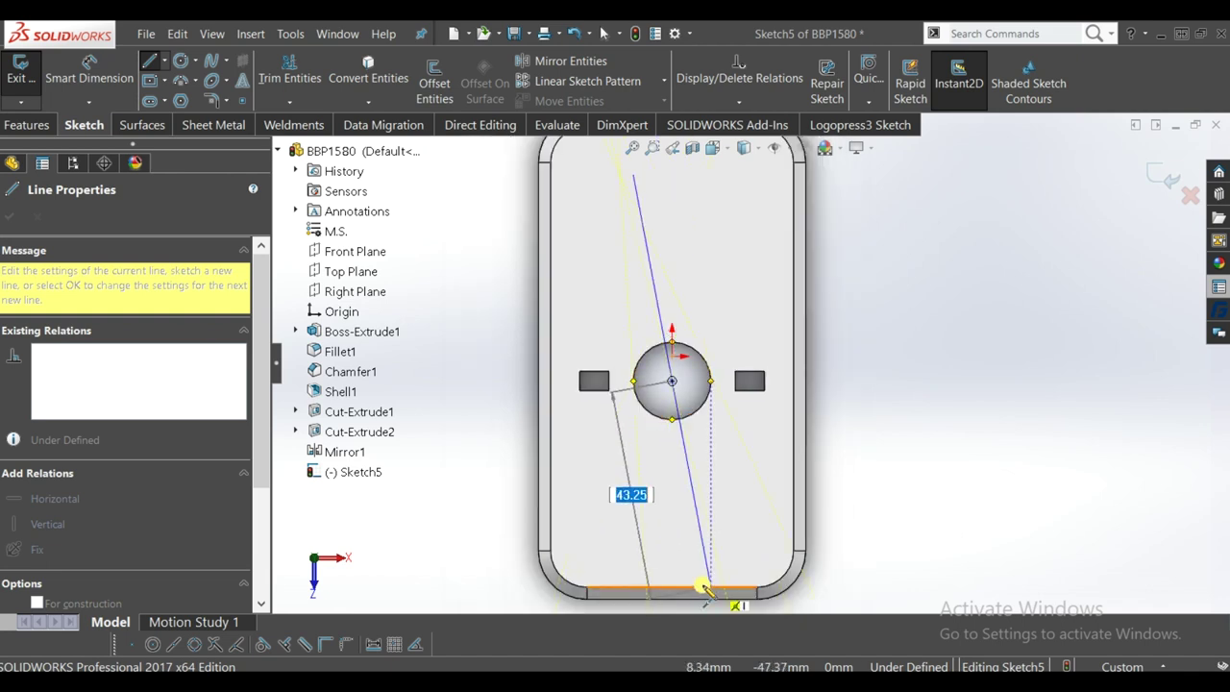
click(672, 597)
key(Escape)
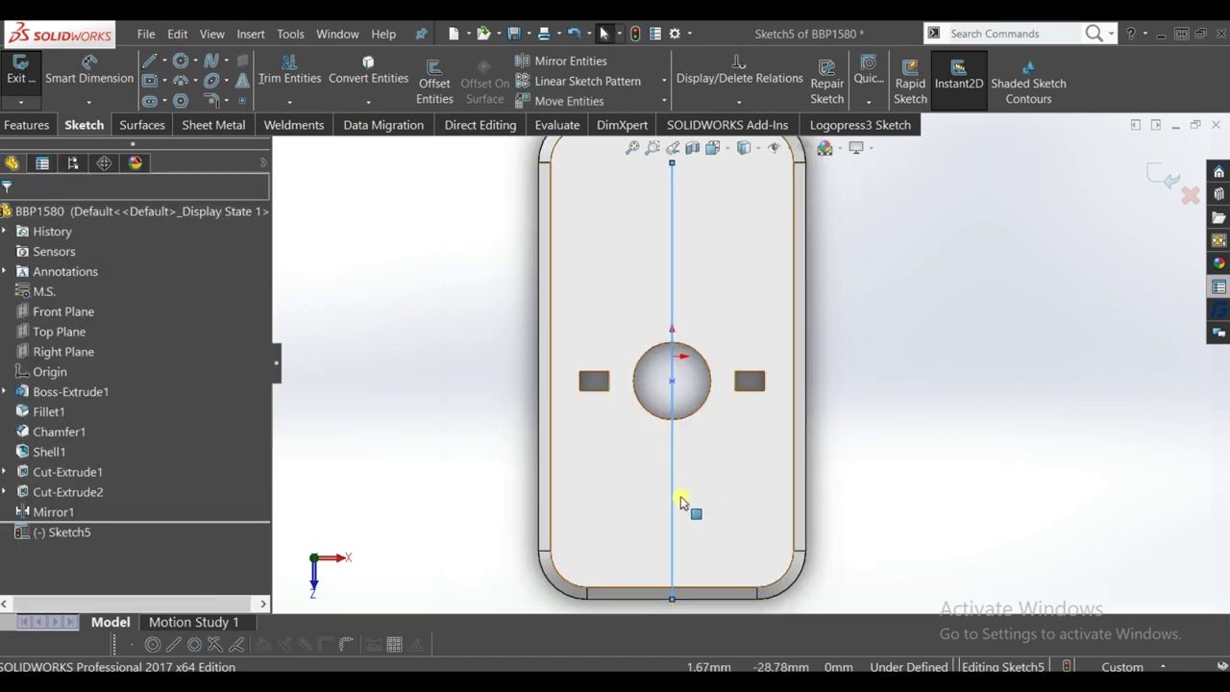
- Convert the vertical line into a construction centreline
click(675, 499)
click(739, 453)
scroll(725, 352, down, 1)
click(155, 83)
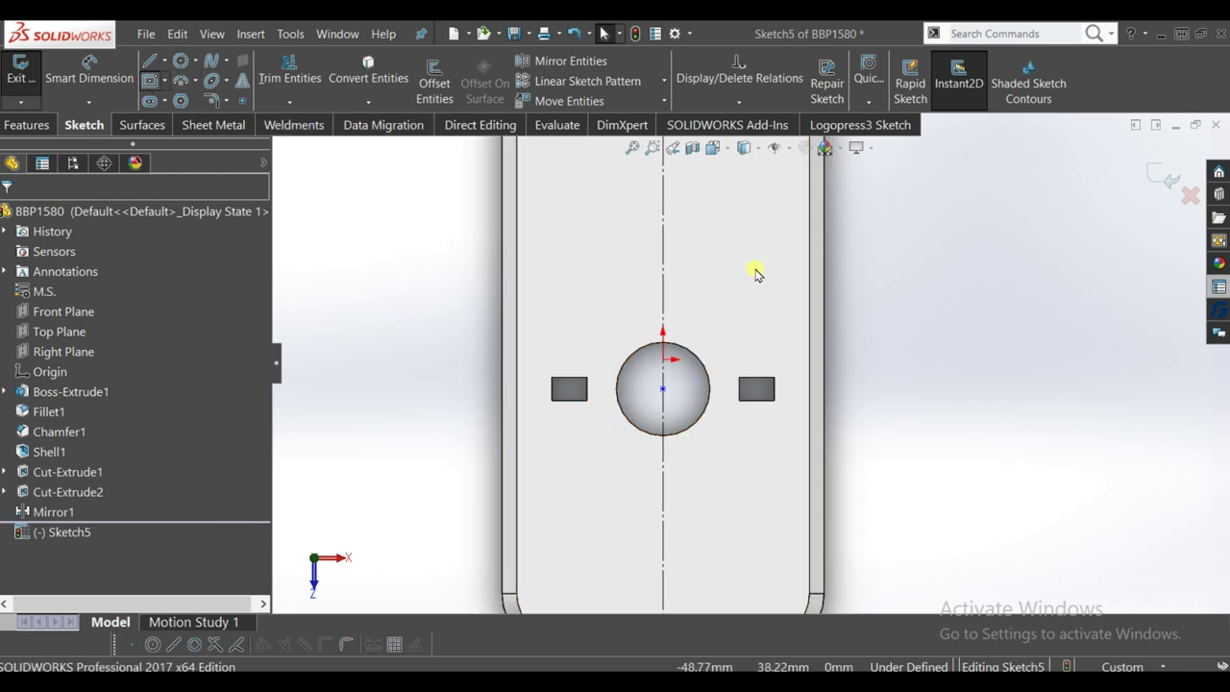
- Draw a centre rectangle on the centreline and dimension it 6 × 4
scroll(752, 269, down, 1)
drag(663, 303, 683, 315)
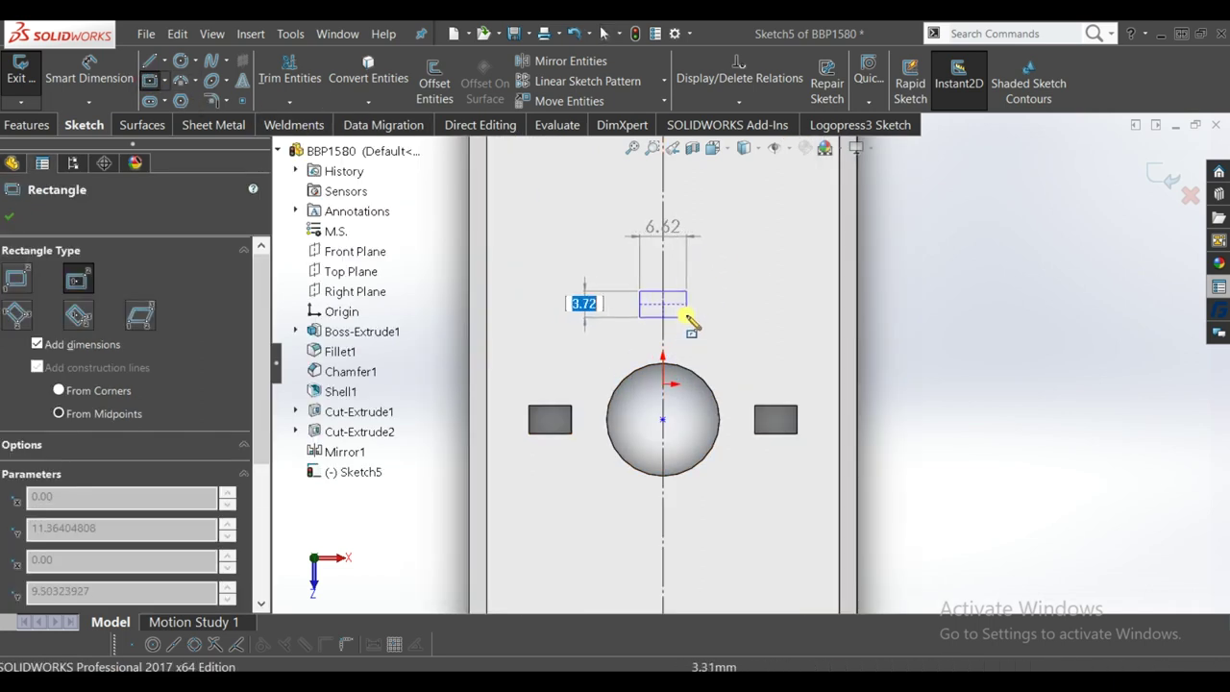
key(Return)
key(Escape)
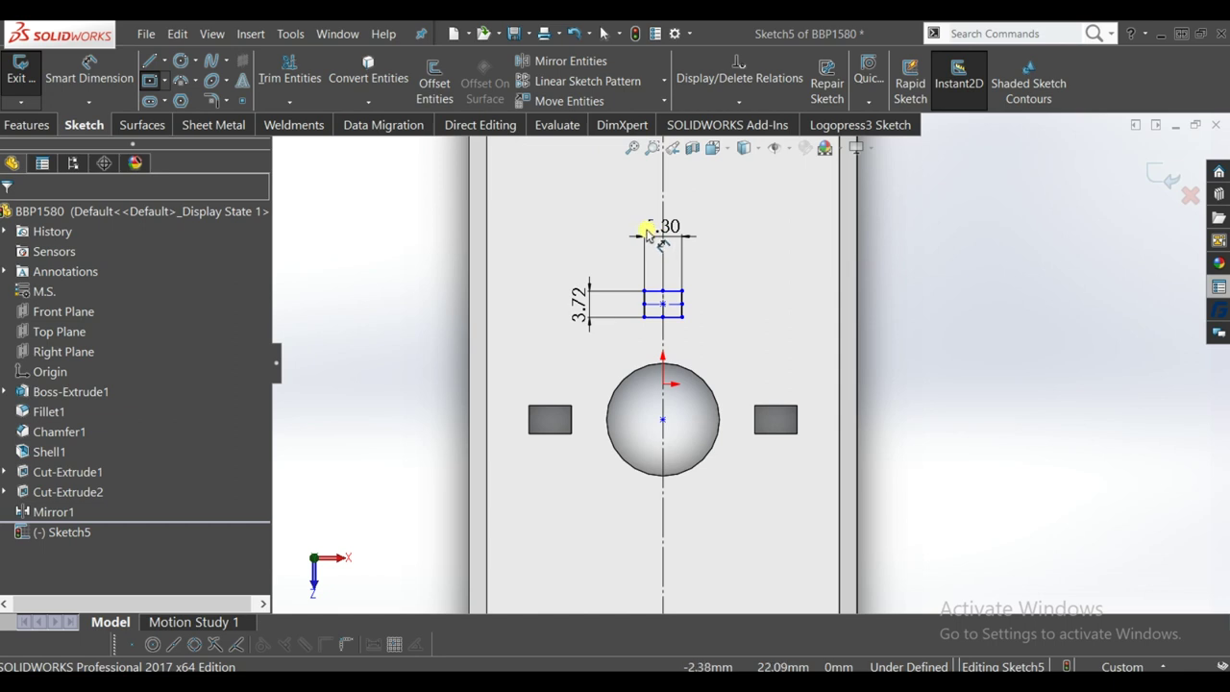
click(648, 228)
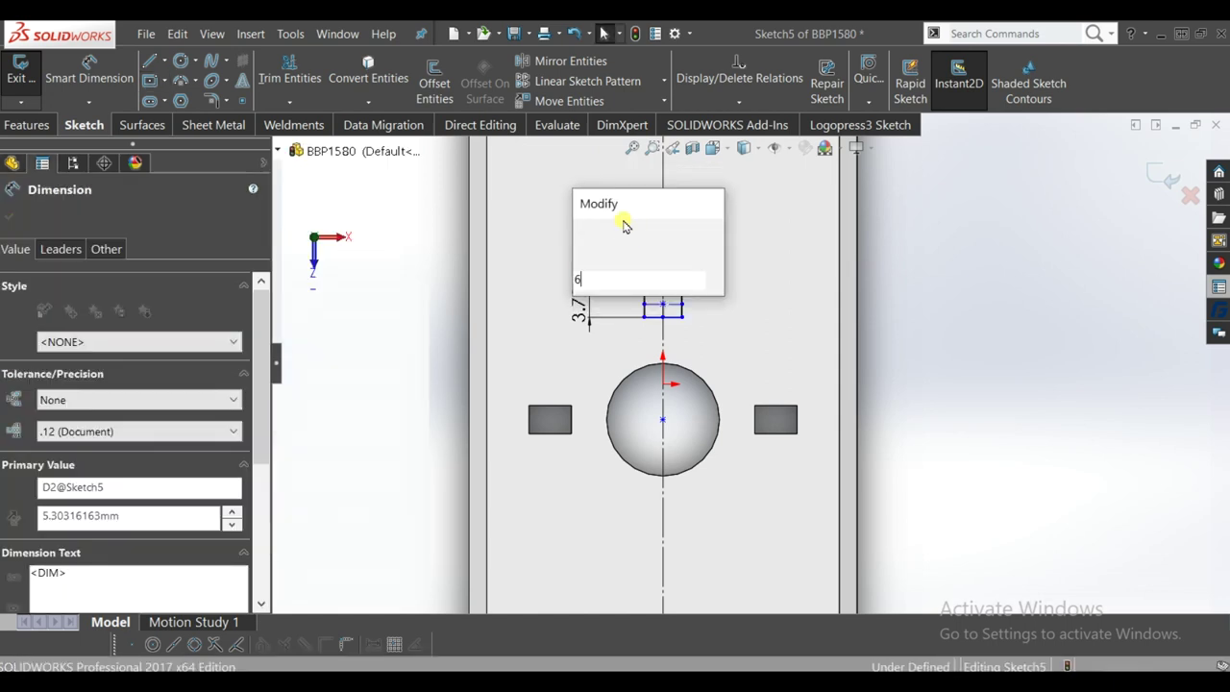
key(Return)
click(576, 304)
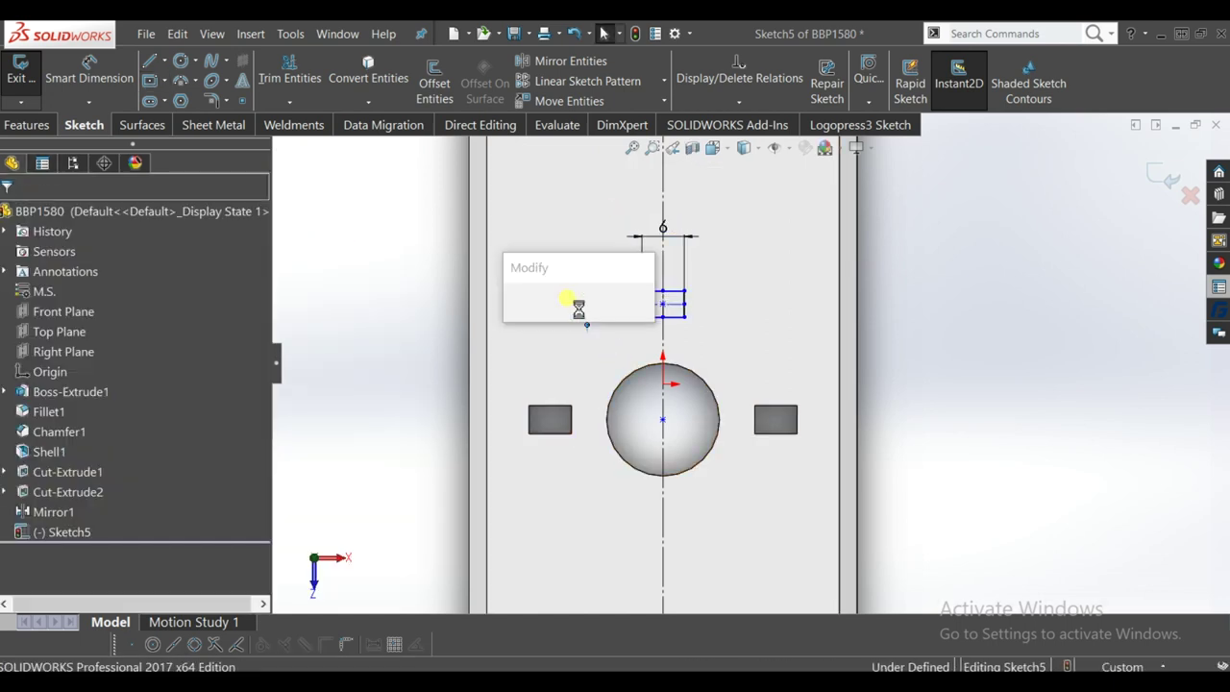
text(4)
key(Return)
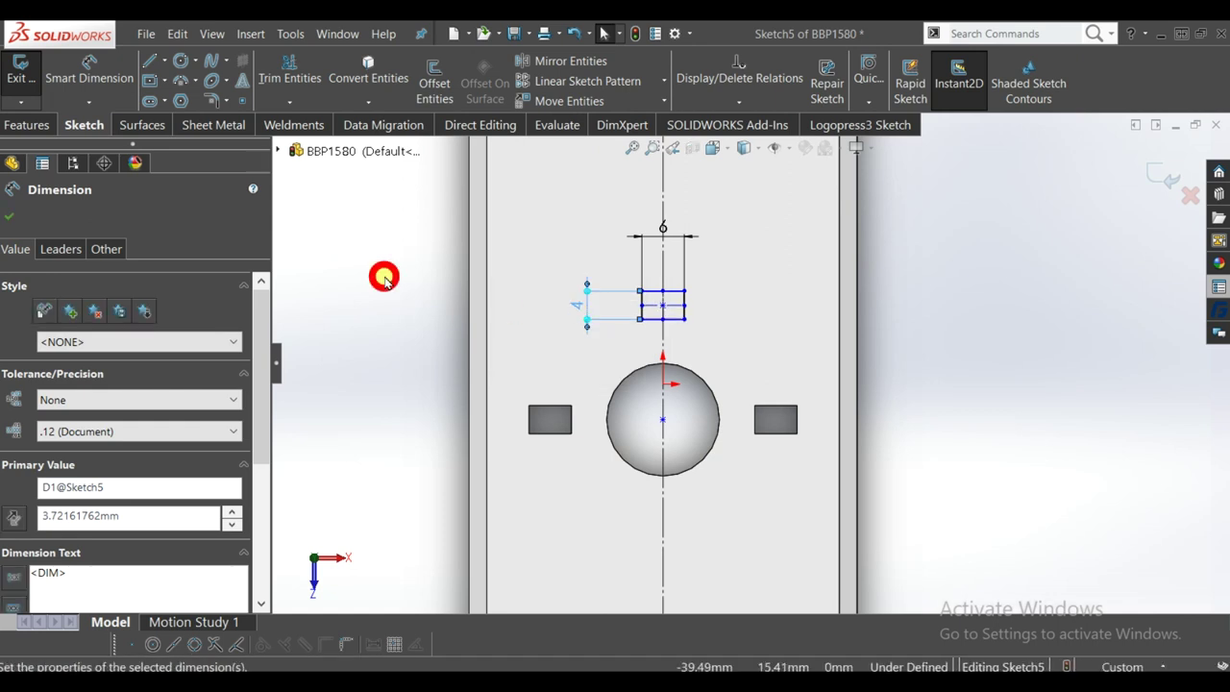
- Dimension the rectangle's bottom edge 16 mm from the round hole's centre
click(86, 73)
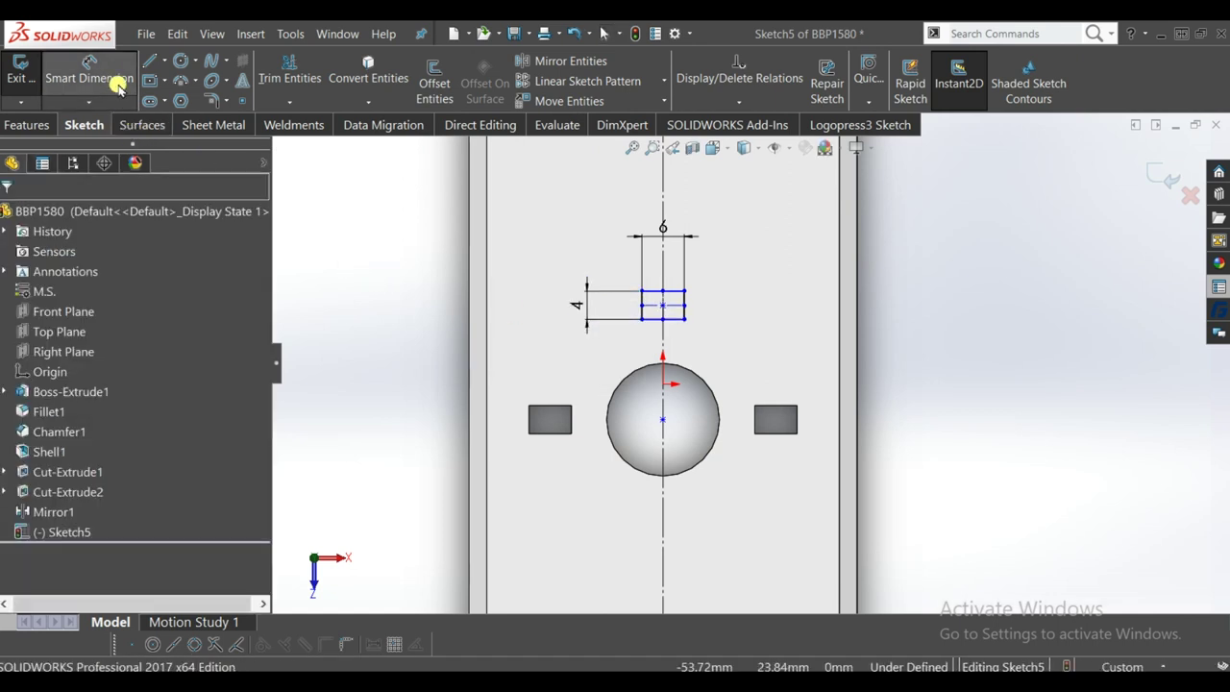
click(662, 420)
click(690, 330)
click(701, 346)
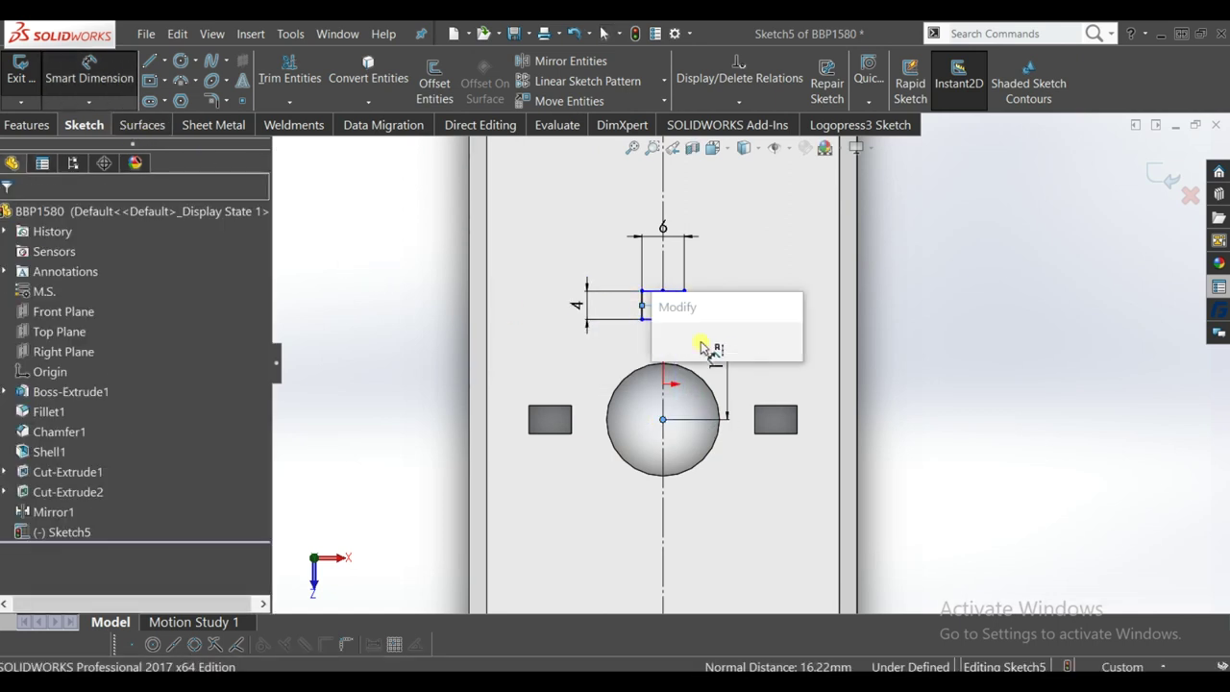
text(16)
key(Return)
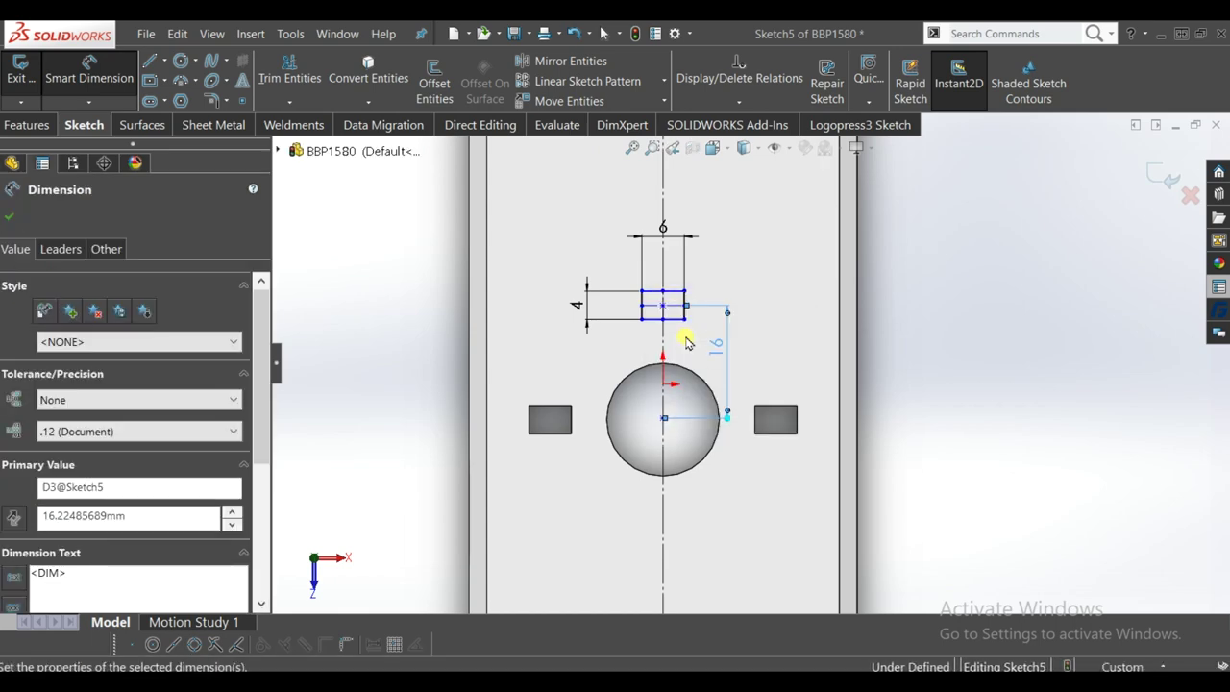
click(936, 344)
scroll(928, 346, up, 3)
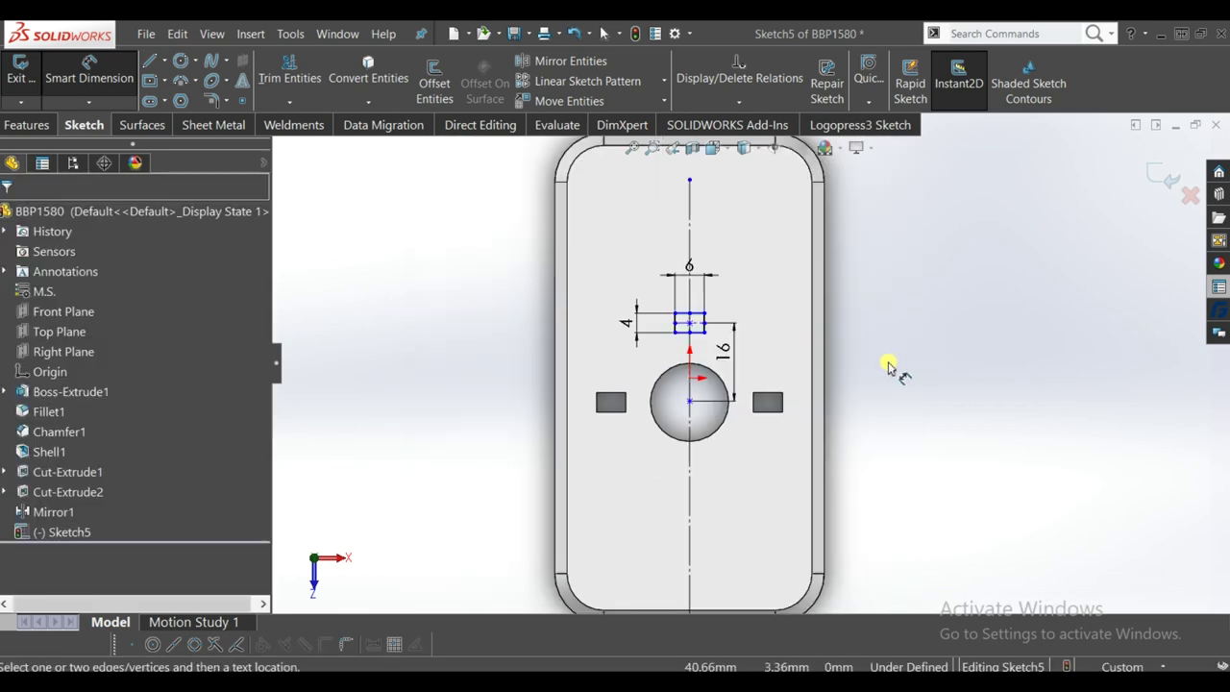
middle_drag(887, 357, 873, 266)
scroll(714, 310, down, 3)
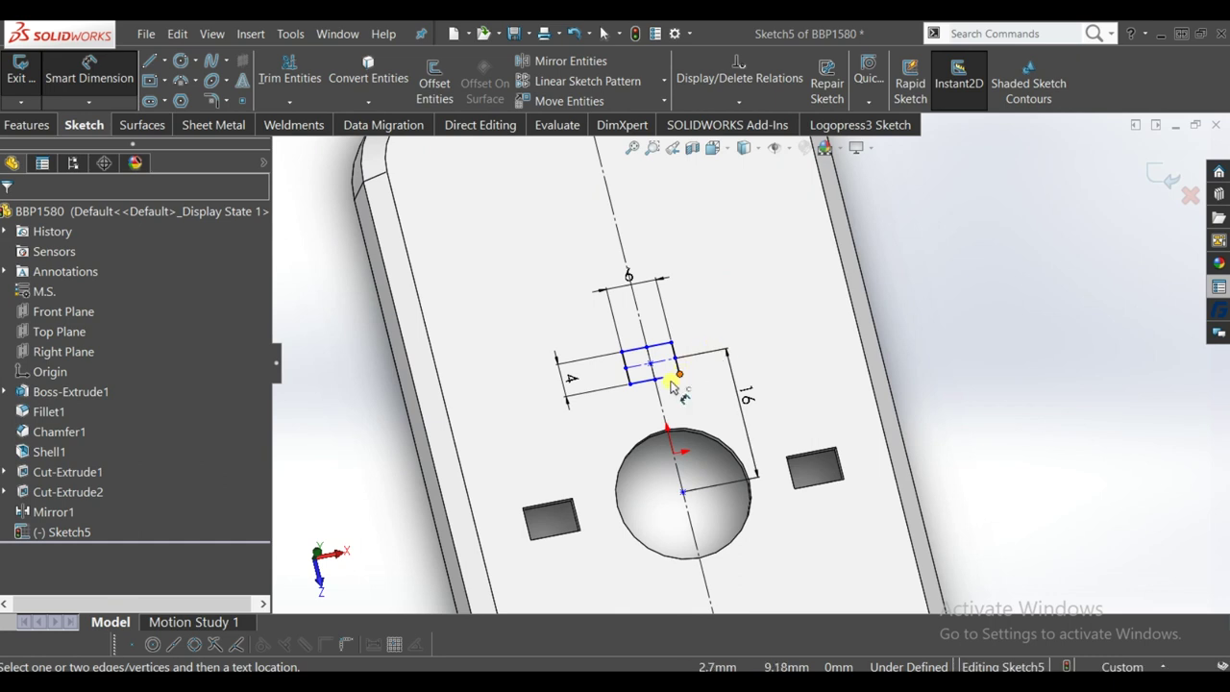
- Make the loose point concentric with the round hole
click(684, 396)
key(ctrl+5)
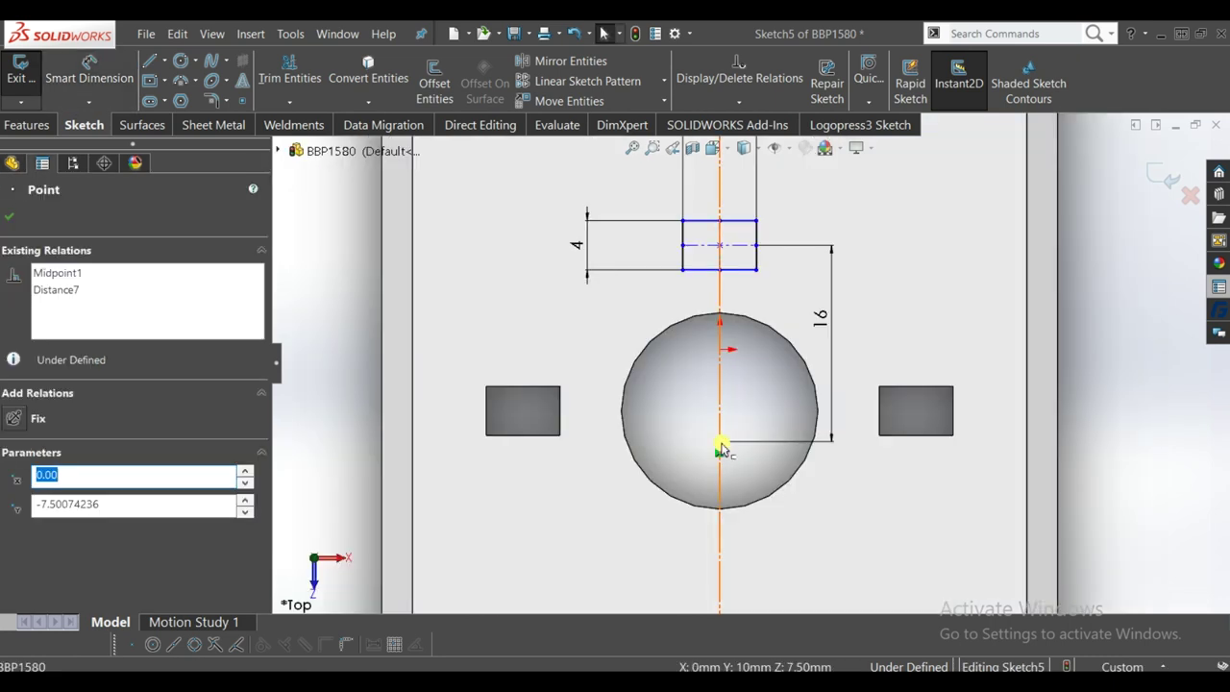
ctrl+click(772, 500)
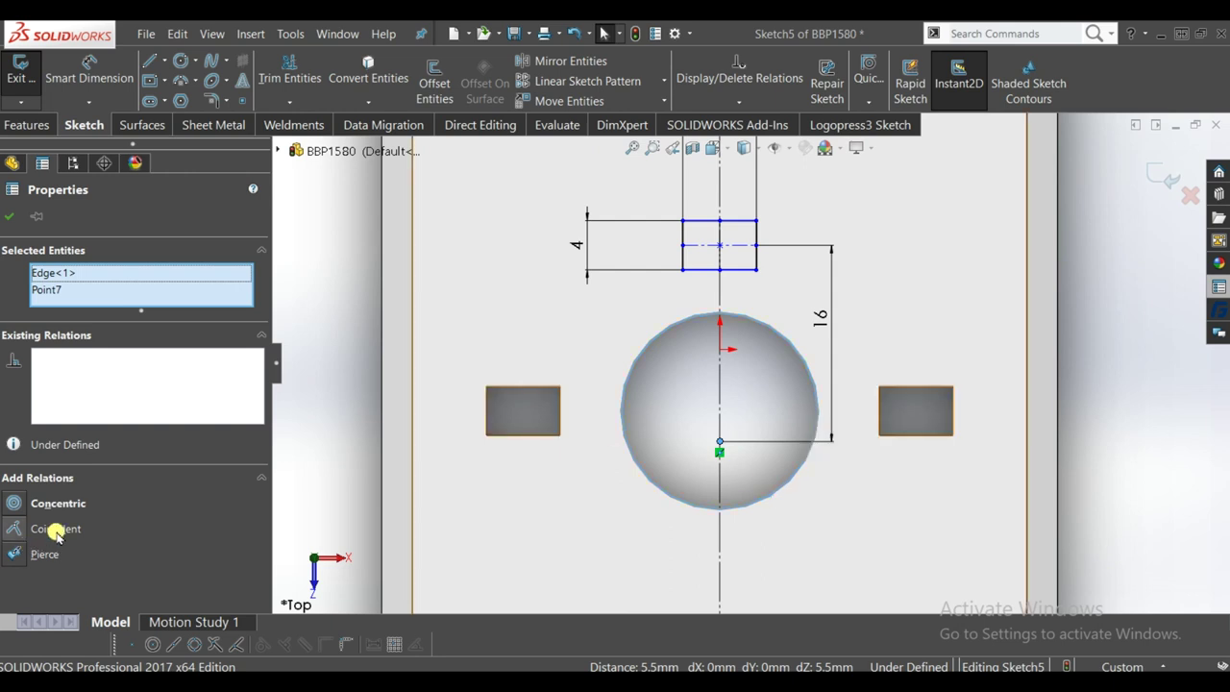
click(27, 508)
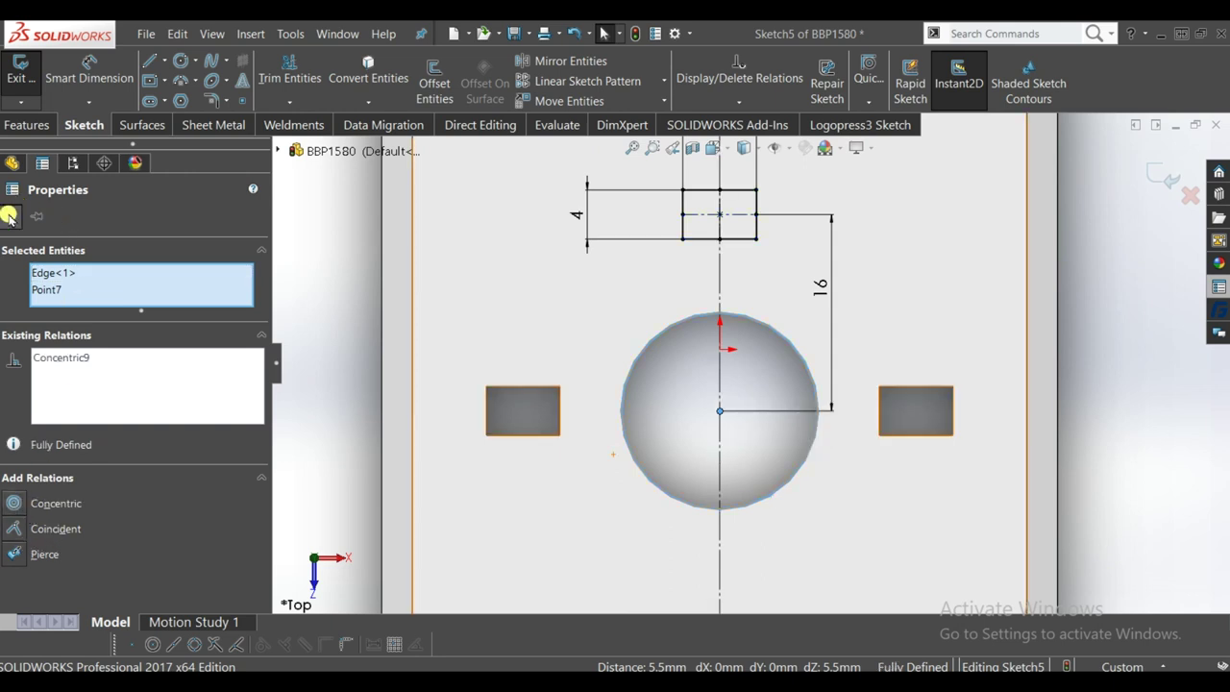
click(8, 217)
scroll(749, 288, up, 3)
key(f)
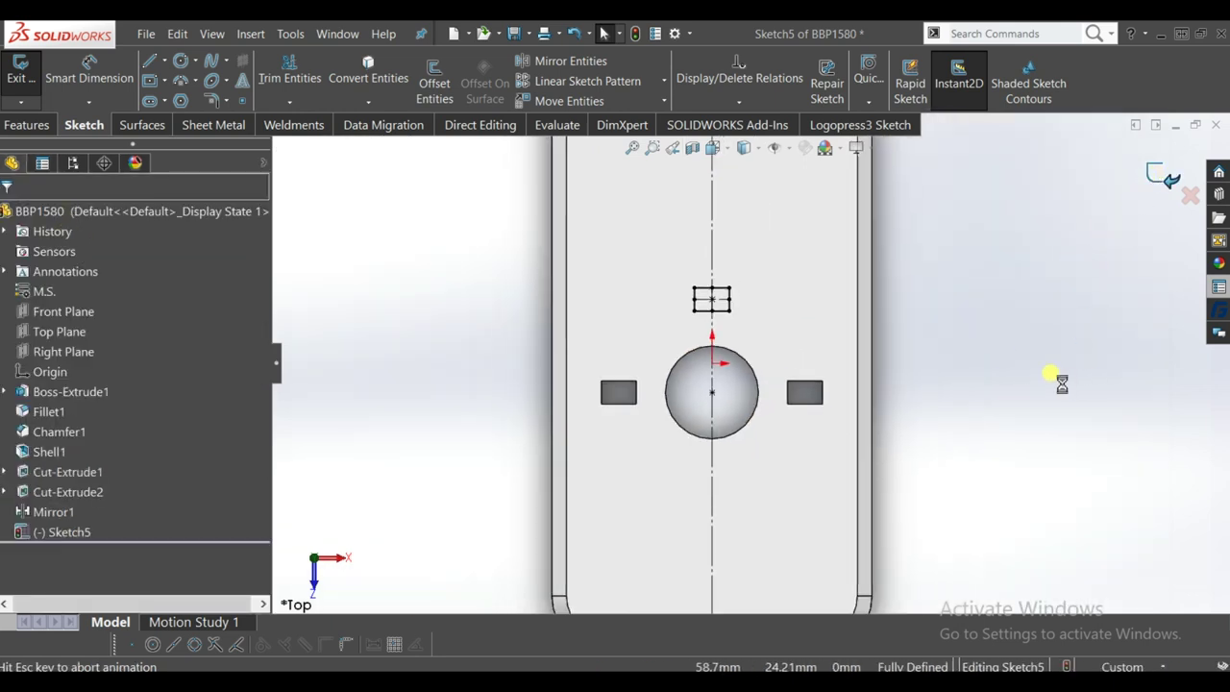
mouse_move(893, 370)
middle_down()
mouse_move(906, 241)
mouse_move(941, 214)
mouse_move(978, 312)
mouse_move(952, 296)
mouse_move(877, 300)
middle_up()
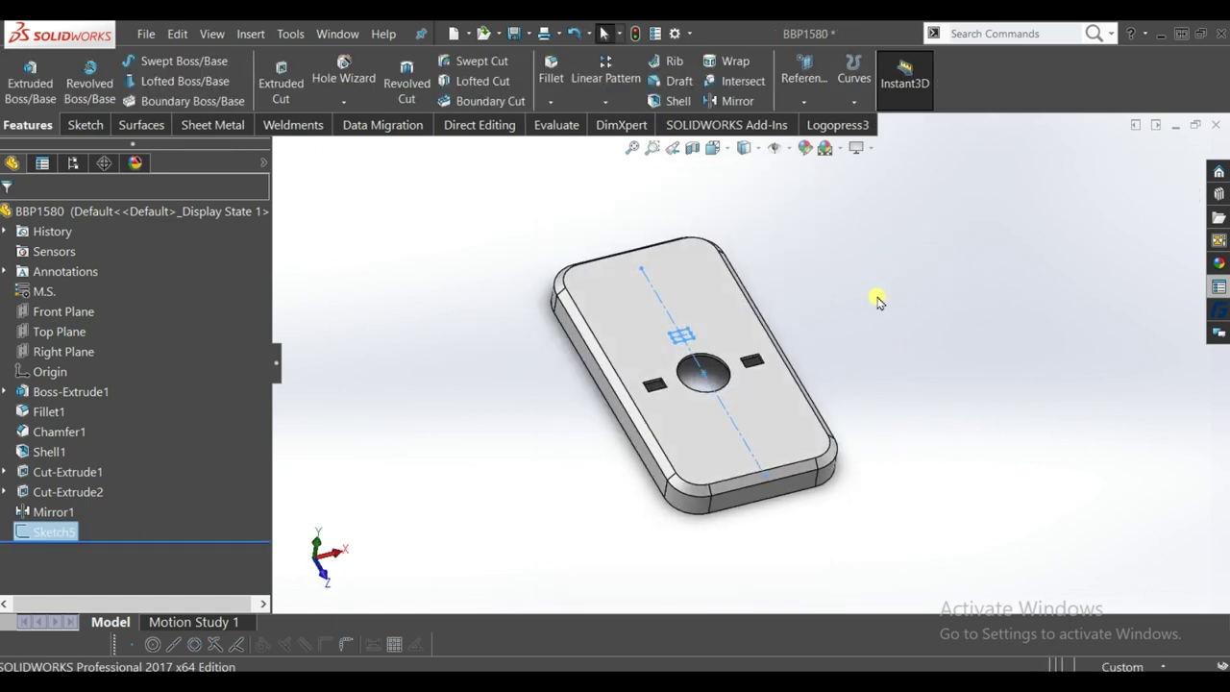
- Cut the Sketch5 rectangle Through All to form a third slot above the hole
scroll(647, 224, down, 2)
click(285, 100)
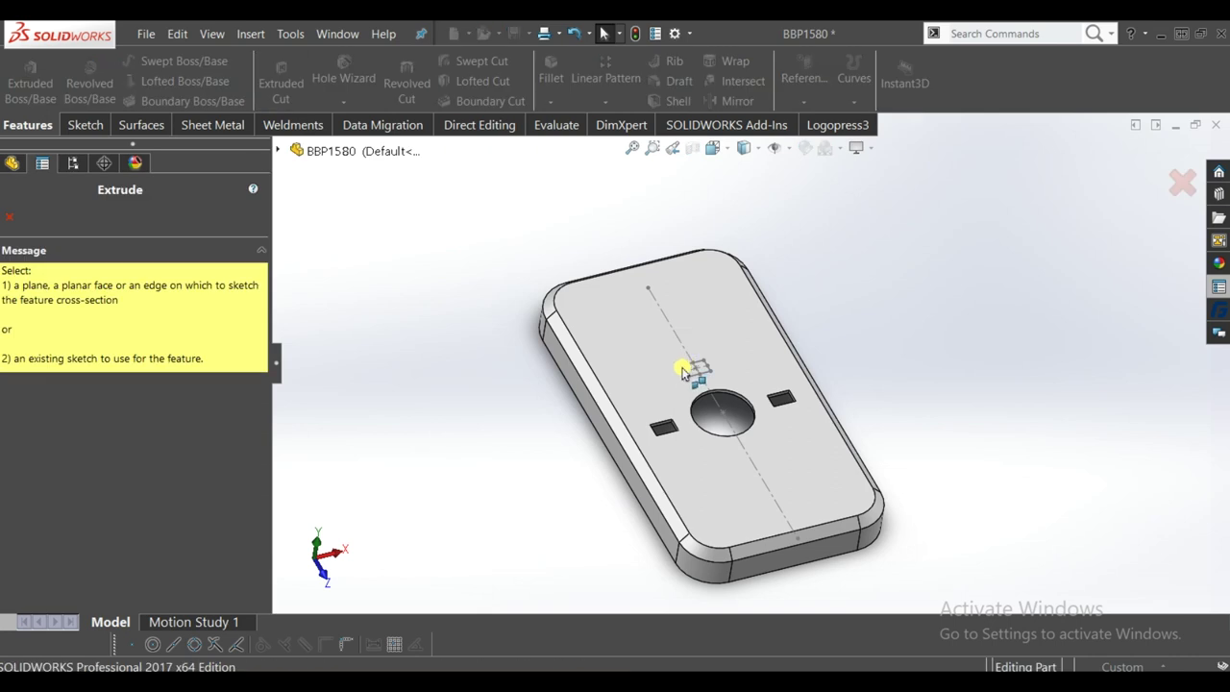
scroll(692, 365, down, 1)
scroll(708, 375, down, 2)
click(704, 362)
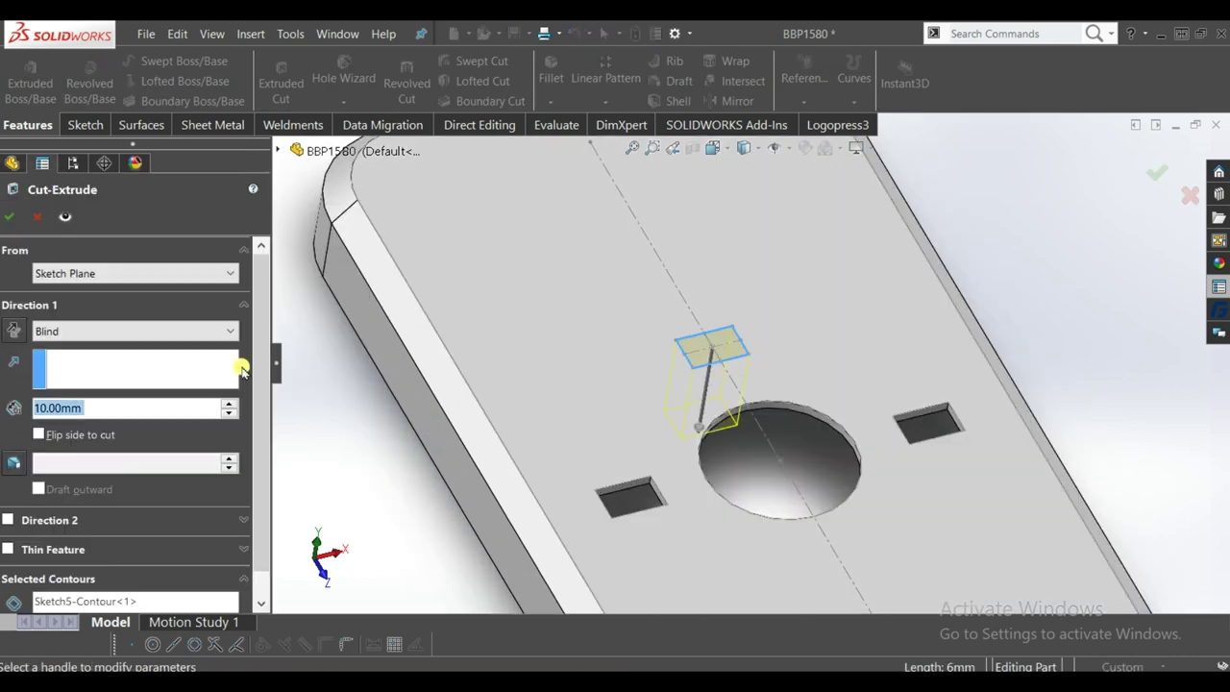
click(109, 331)
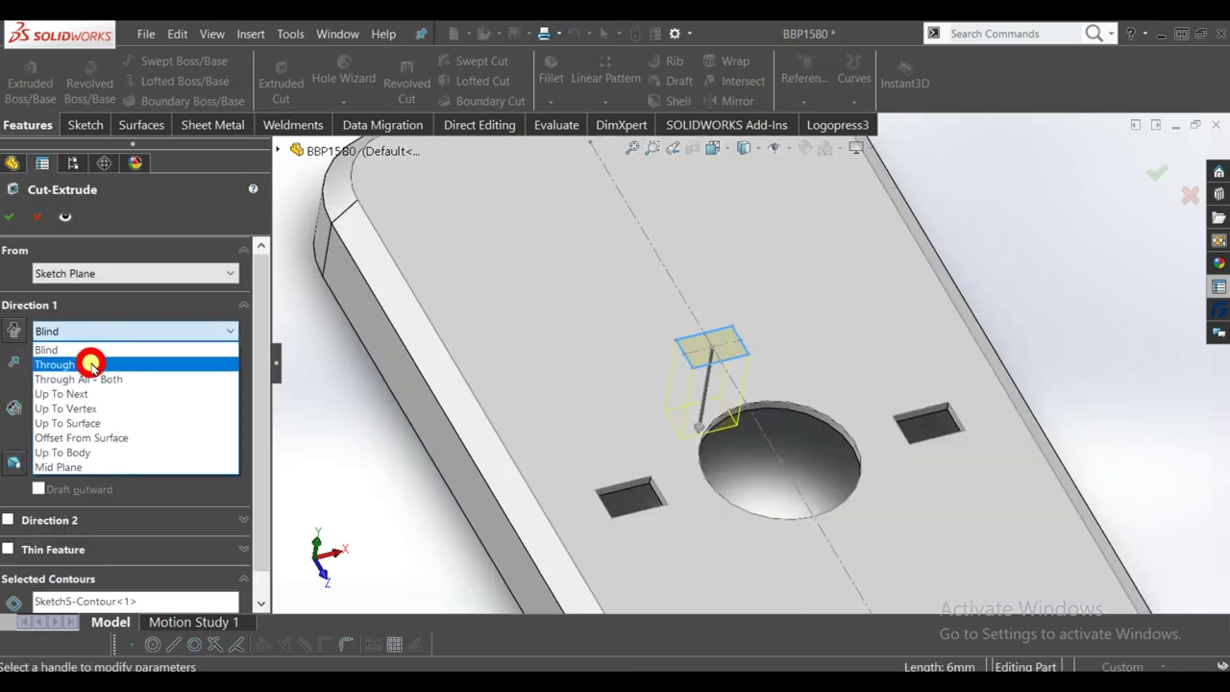
click(86, 356)
click(10, 217)
scroll(1010, 230, up, 3)
mouse_move(1010, 231)
middle_down()
mouse_move(993, 302)
mouse_move(988, 260)
mouse_move(999, 327)
mouse_move(970, 347)
middle_up()
- Begin a new reference plane with the plate at an isometric angle
key(Escape)
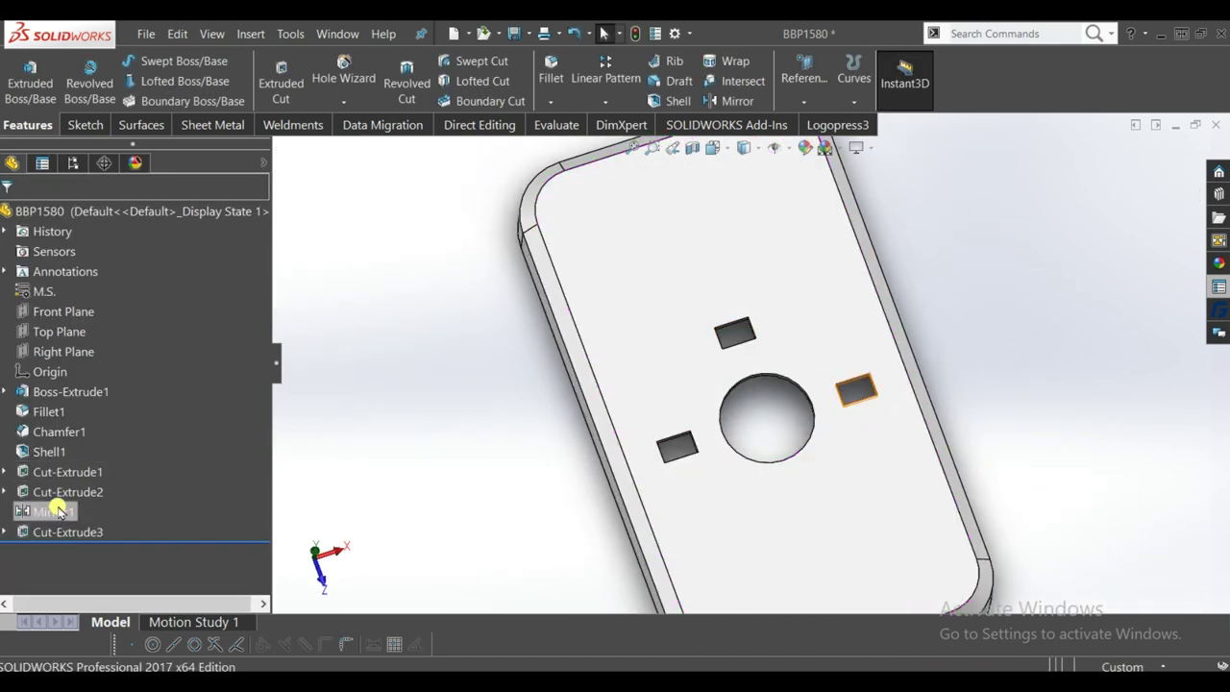
click(8, 472)
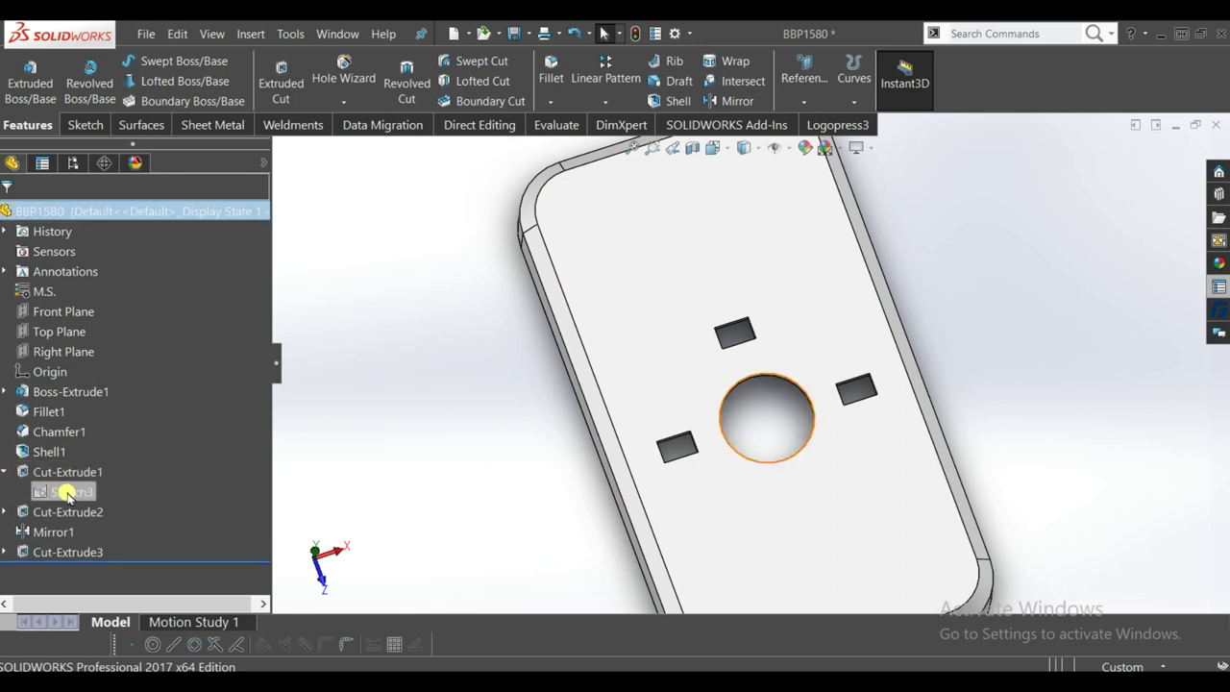
middle_drag(784, 372, 933, 240)
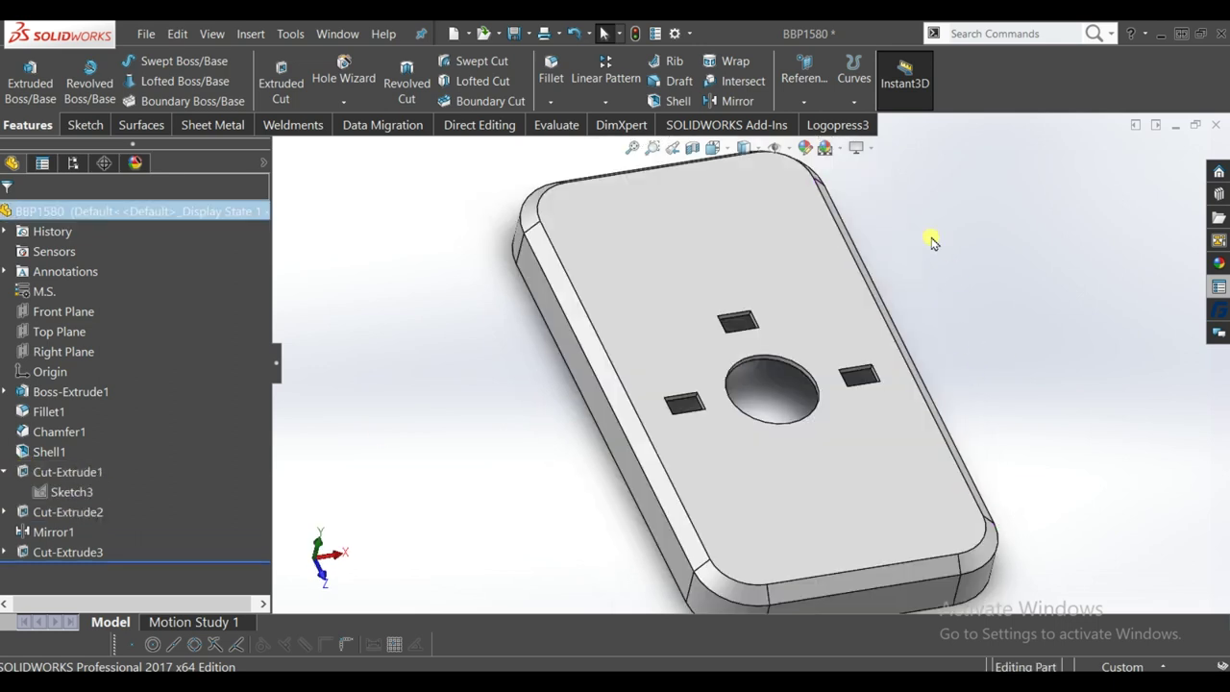
click(805, 101)
scroll(722, 429, down, 2)
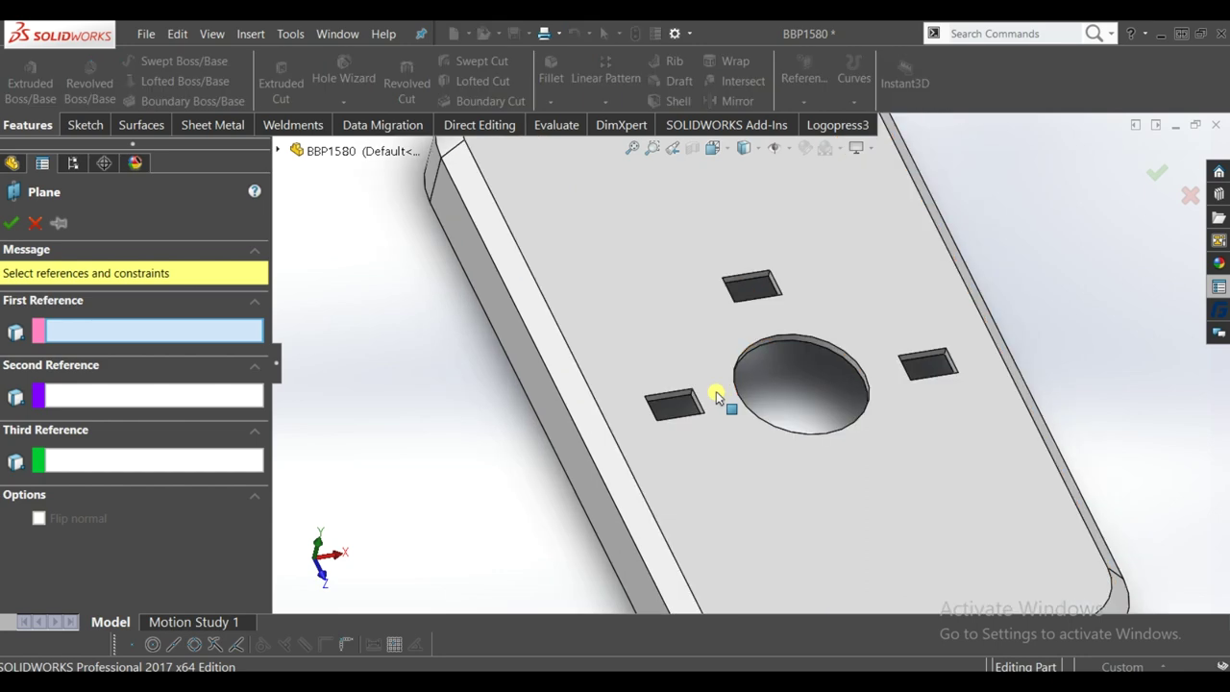
- Create Plane1 referencing two opposite cut faces
scroll(633, 401, down, 5)
click(626, 382)
mouse_move(627, 383)
middle_down()
mouse_move(705, 516)
mouse_move(529, 382)
middle_up()
click(626, 464)
key(Return)
- Mirror Cut-Extrude3 across Plane1 to add a fourth slot below the hole
scroll(754, 433, up, 3)
scroll(788, 335, up, 3)
mouse_move(787, 335)
middle_down()
mouse_move(852, 406)
mouse_move(816, 375)
middle_up()
click(735, 101)
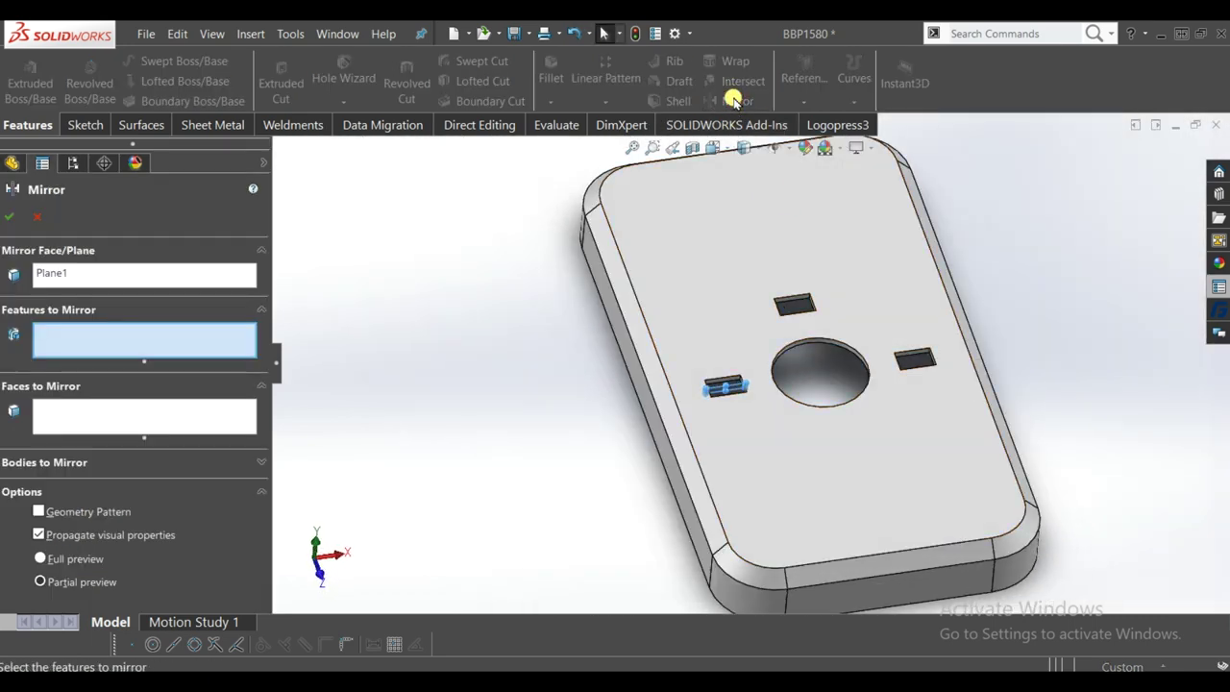
scroll(754, 346, down, 4)
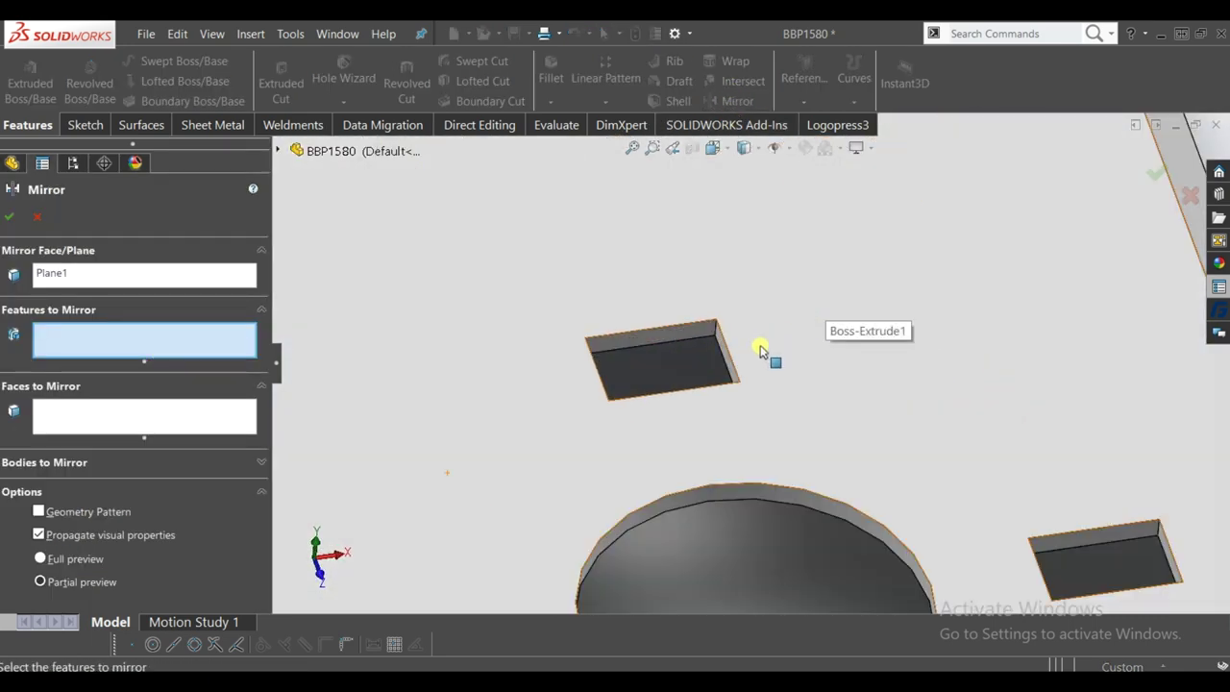
scroll(754, 350, down, 2)
click(745, 369)
scroll(744, 370, up, 4)
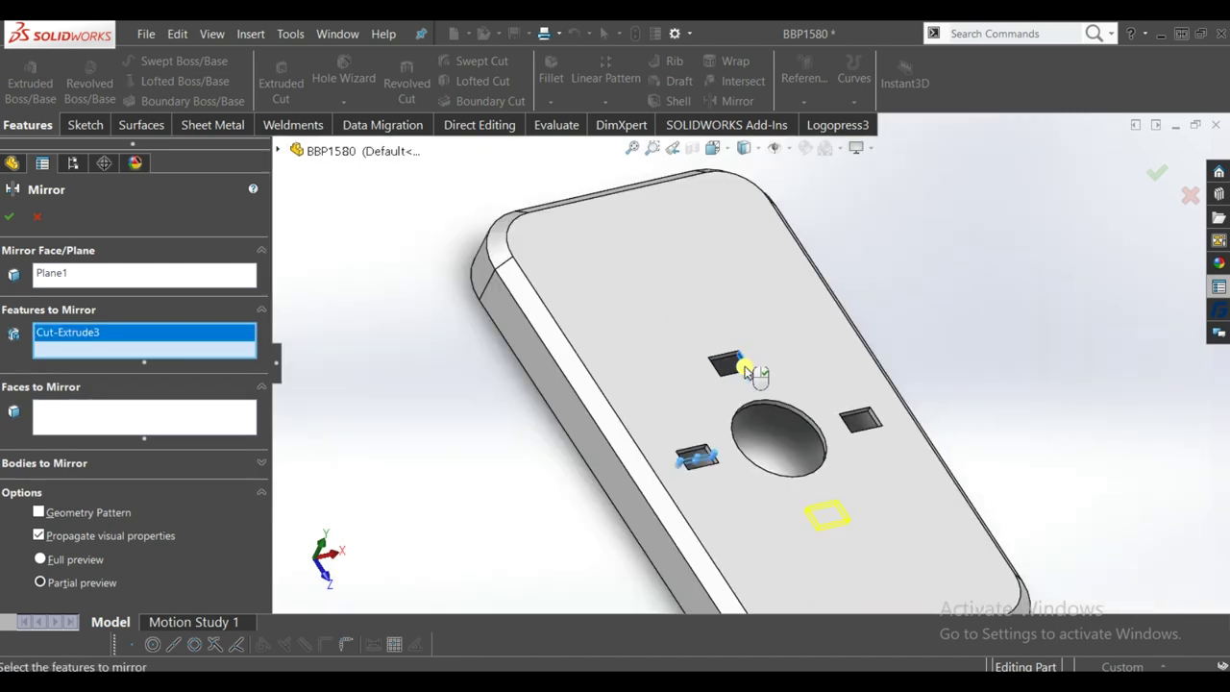
click(15, 223)
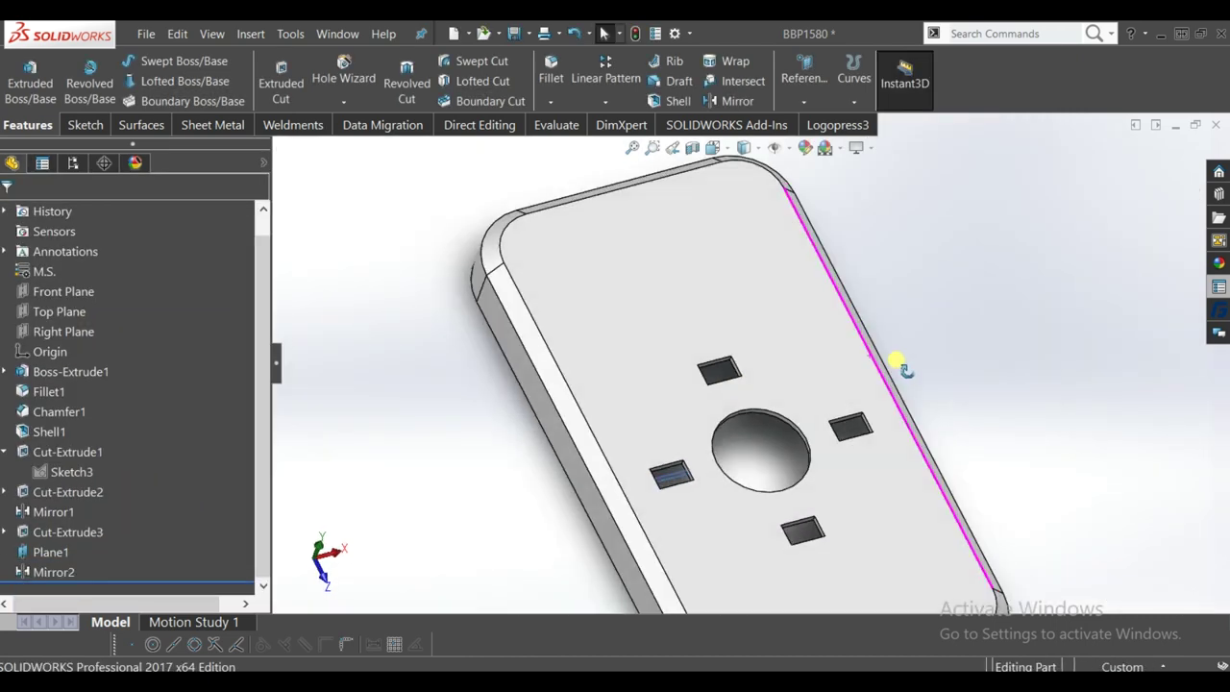
scroll(936, 361, up, 3)
key(space)
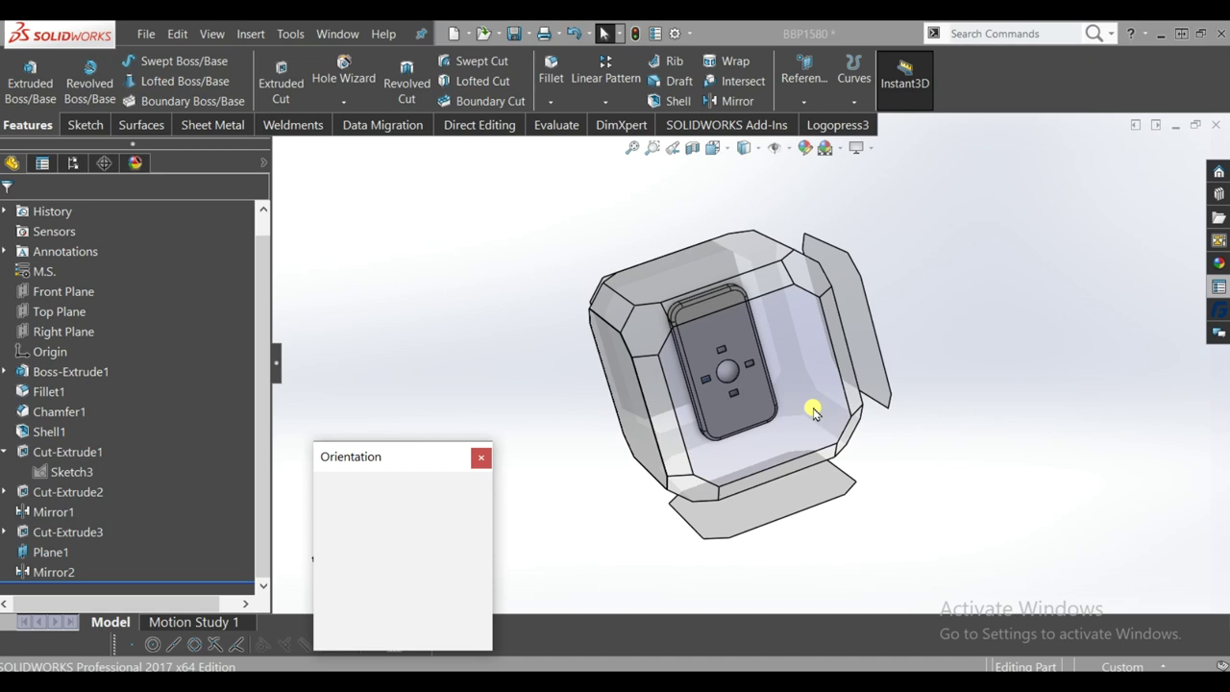
- Switch to the Top view and start a new sketch on the plate's top face
click(812, 411)
scroll(884, 497, down, 4)
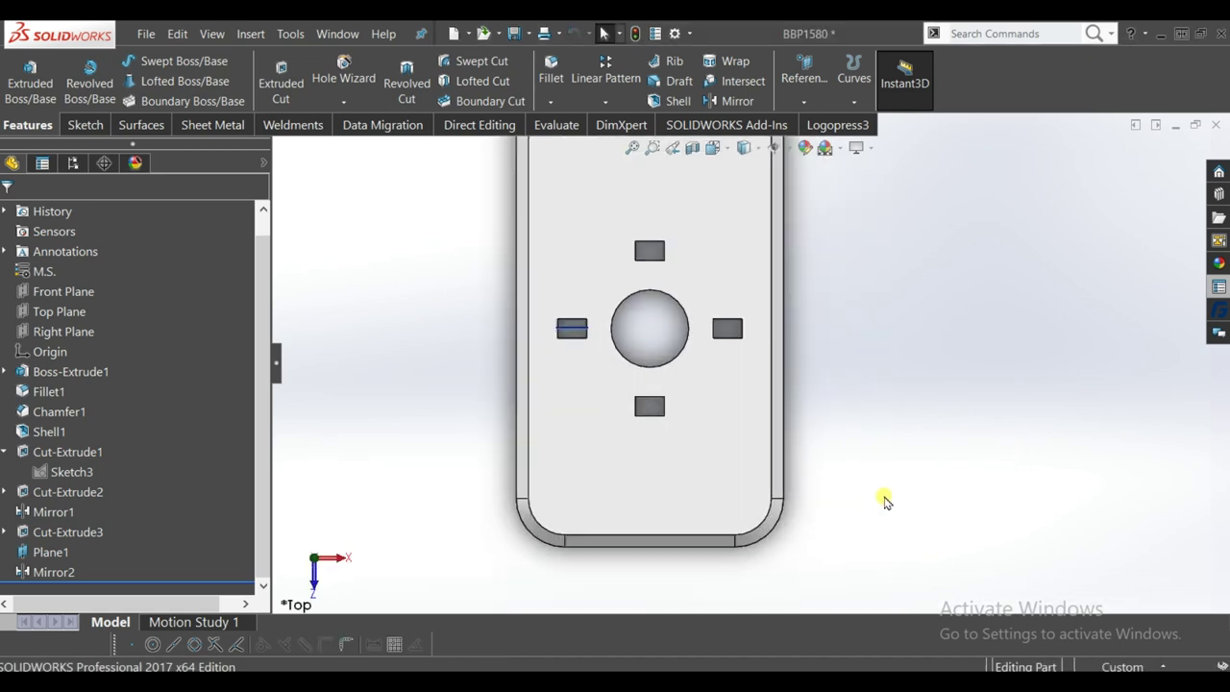
click(723, 523)
click(776, 471)
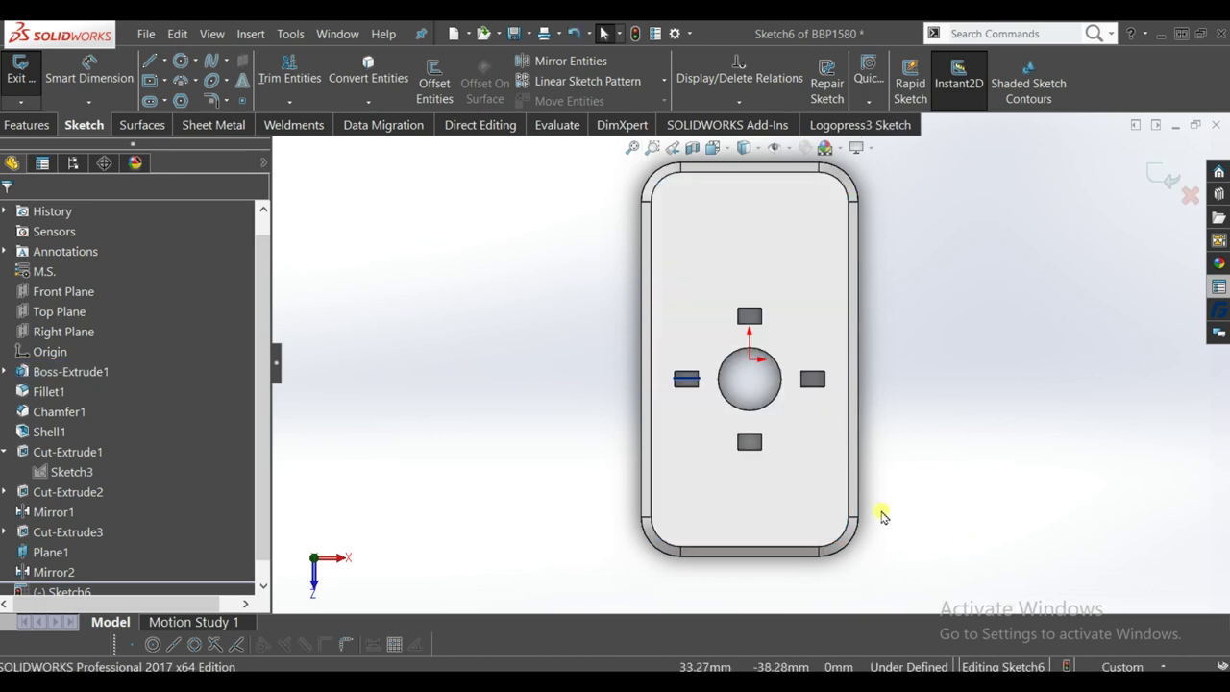
scroll(880, 512, down, 3)
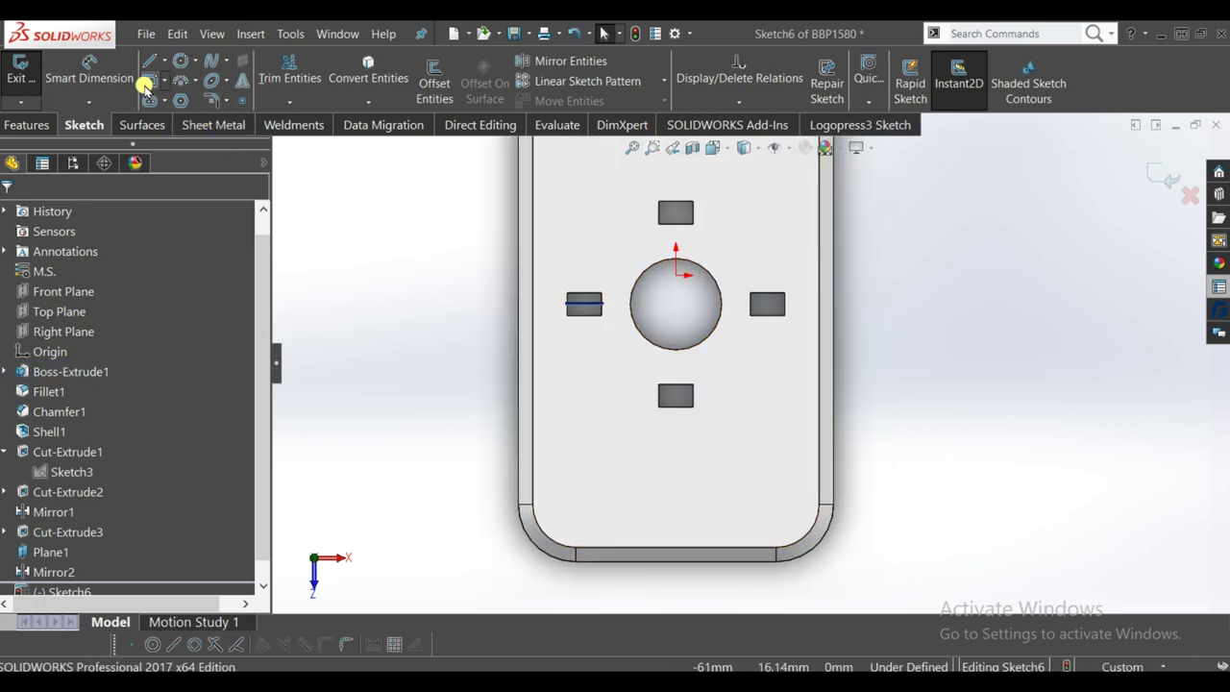
- Draw a centre rectangle below the lower slot and dimension it 6 × 4
key(r)
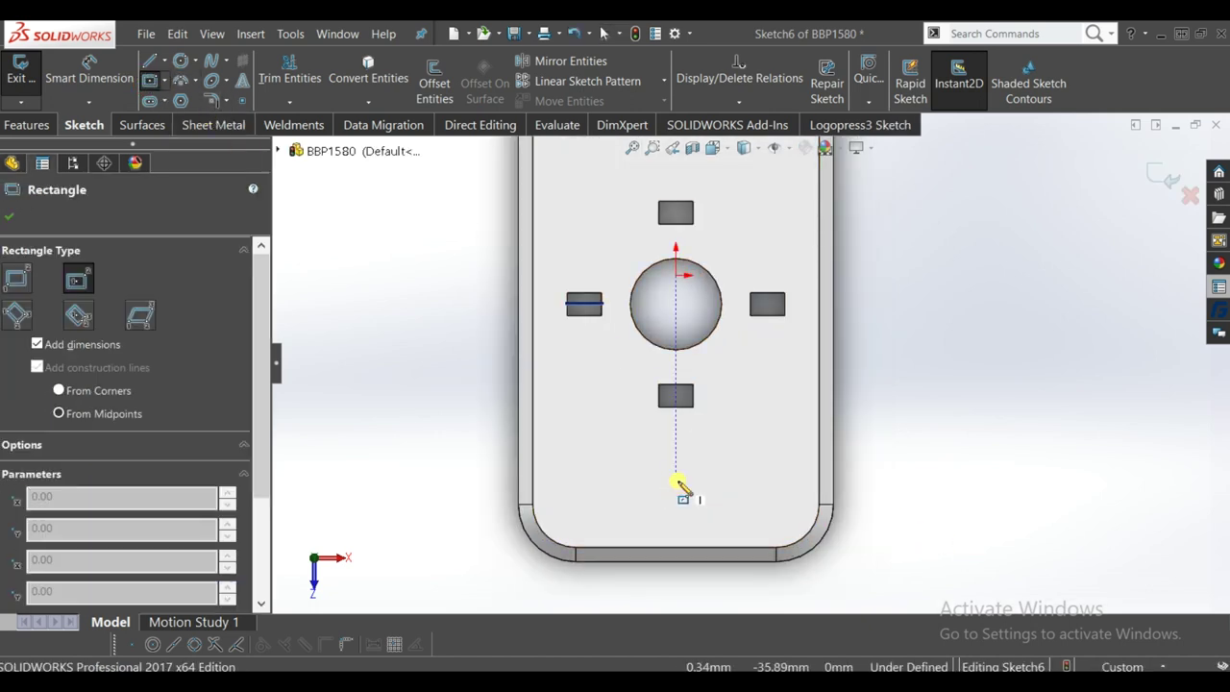
click(677, 484)
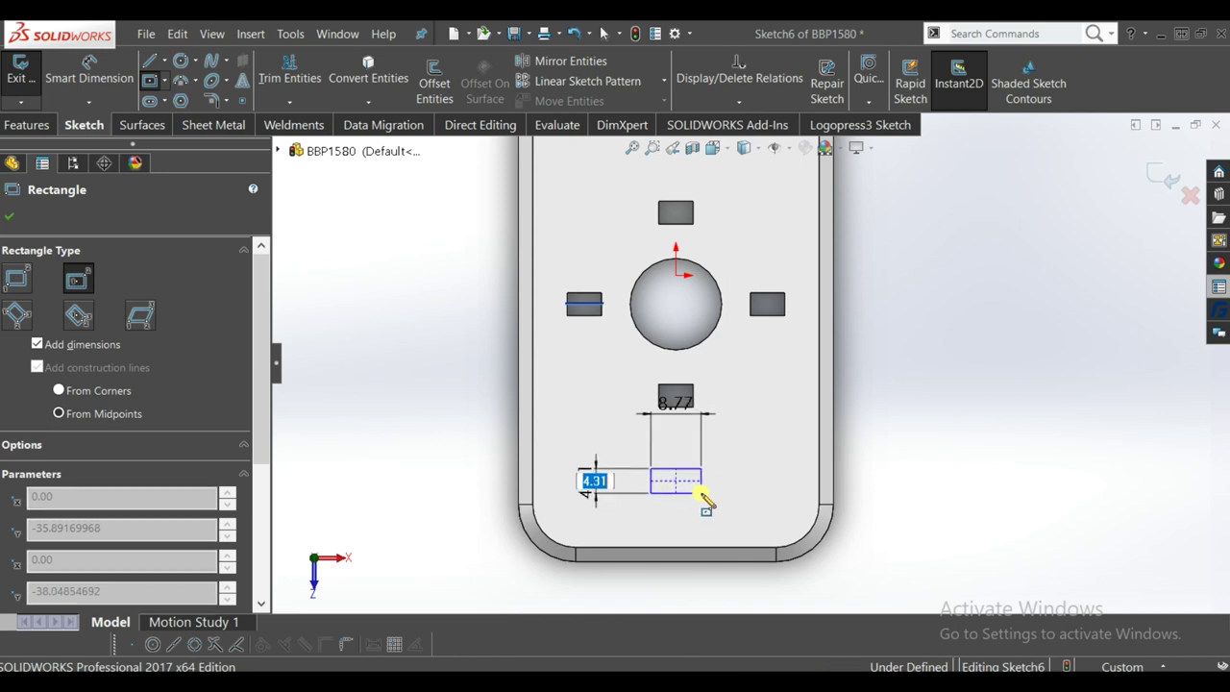
click(702, 496)
scroll(706, 494, down, 2)
key(Escape)
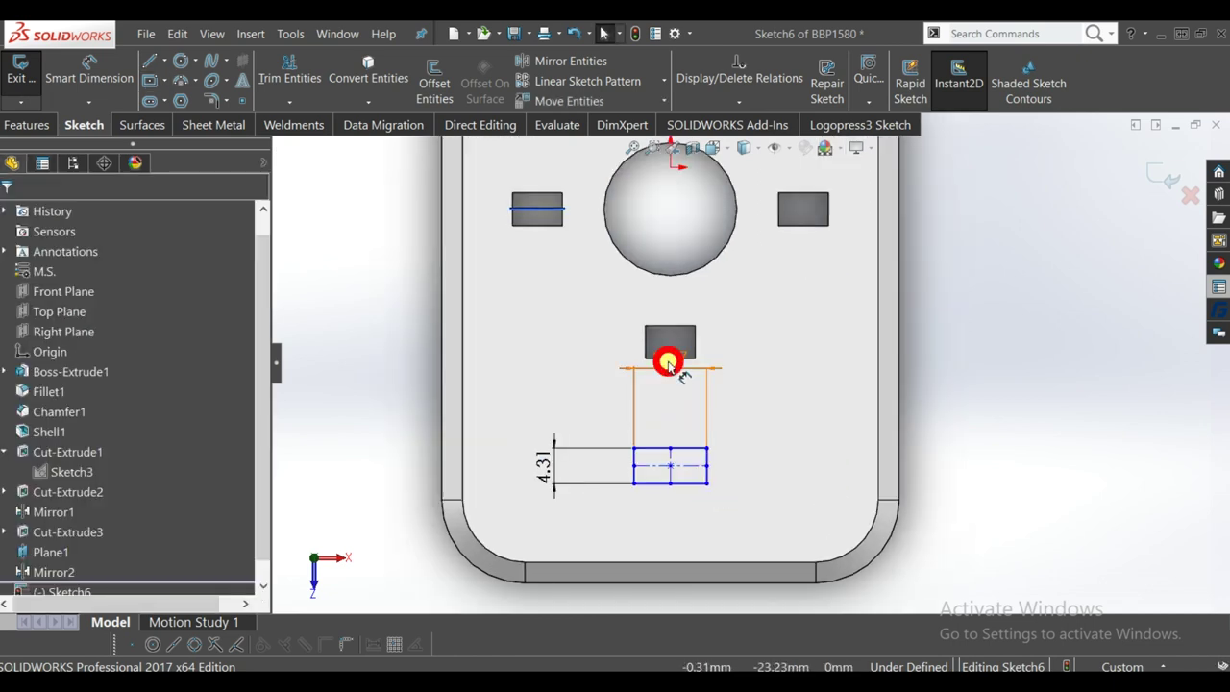
click(668, 363)
text(4)
key(Return)
click(550, 460)
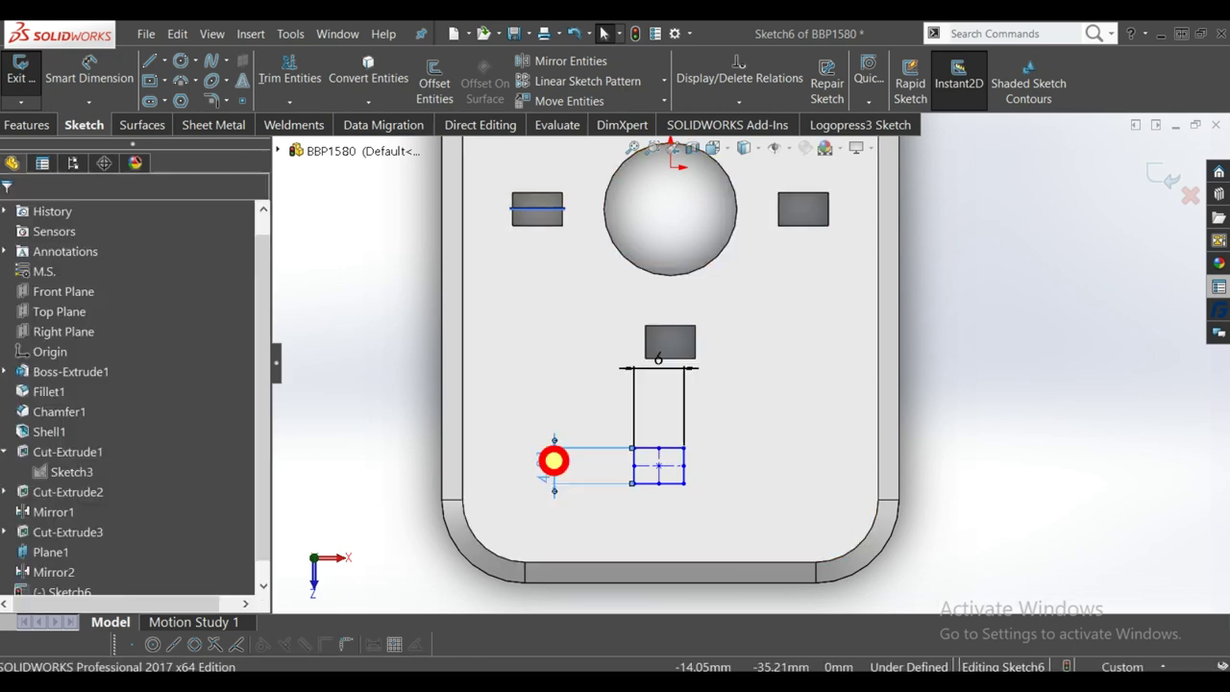
text(4)
key(Return)
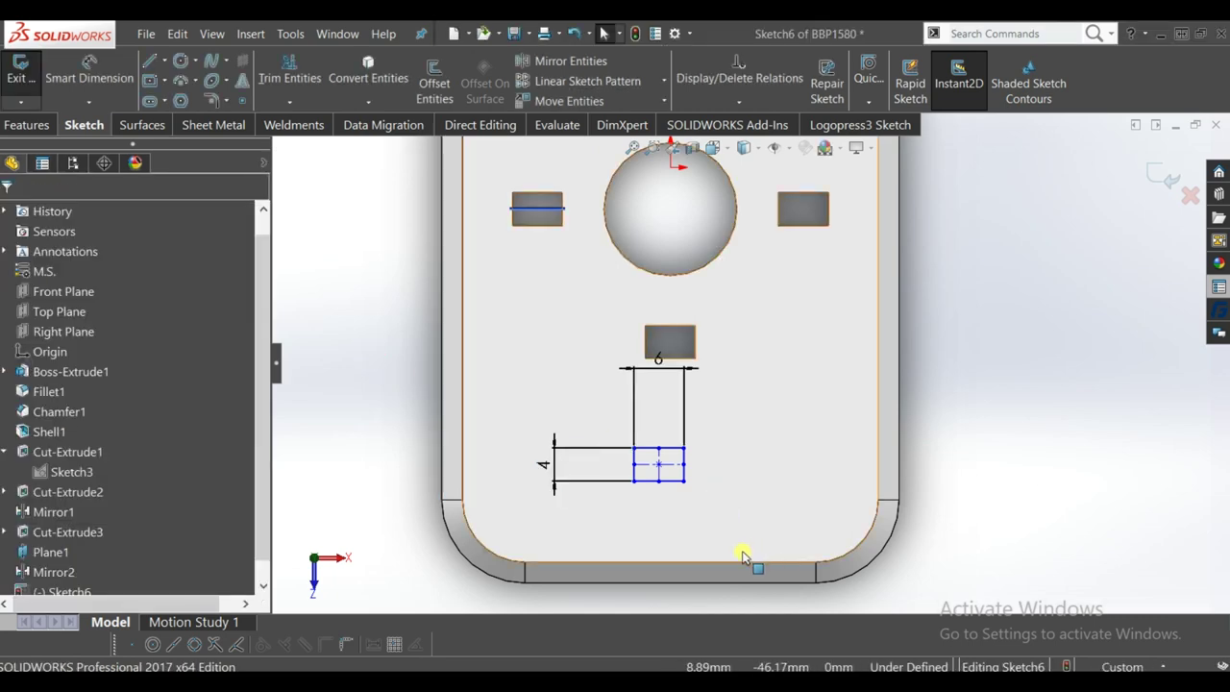
- Align the rectangle's centre vertically with the sketch origin
click(674, 172)
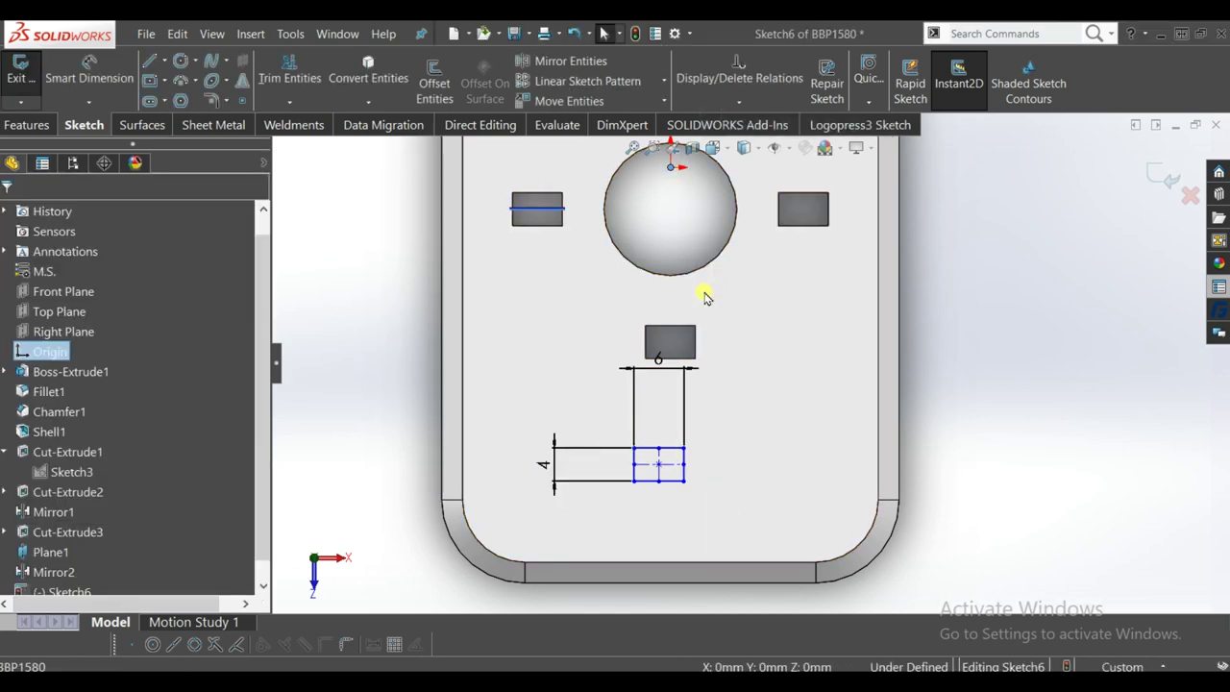
click(660, 464)
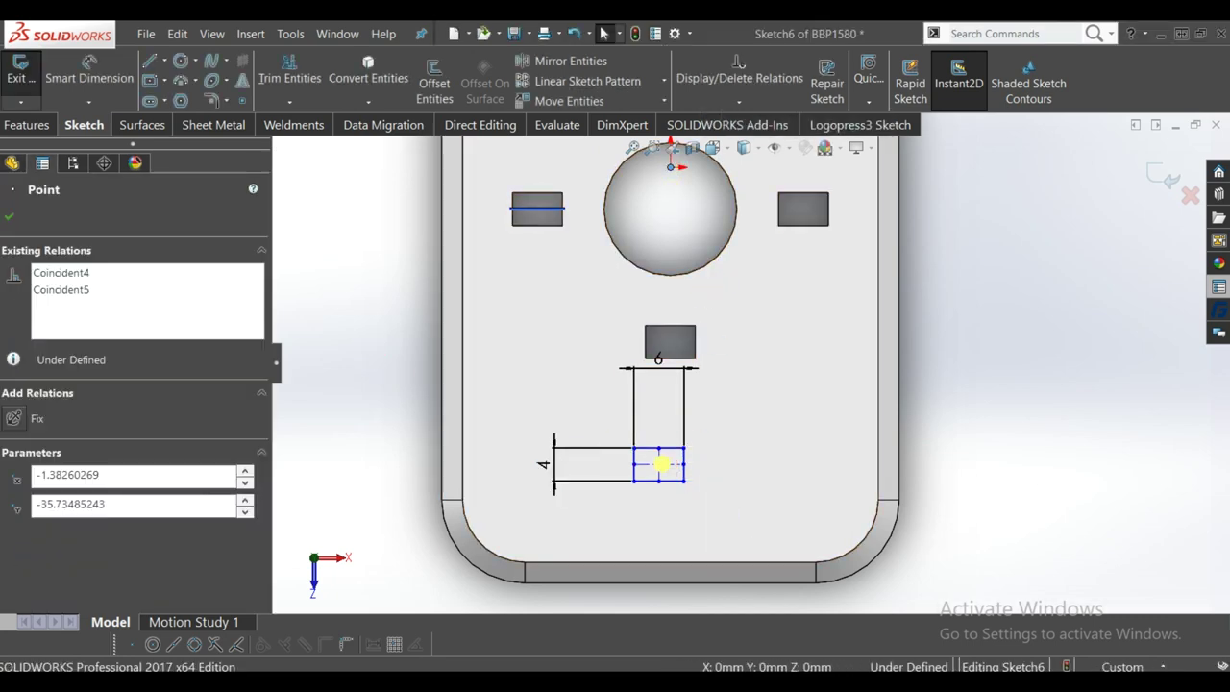
click(727, 393)
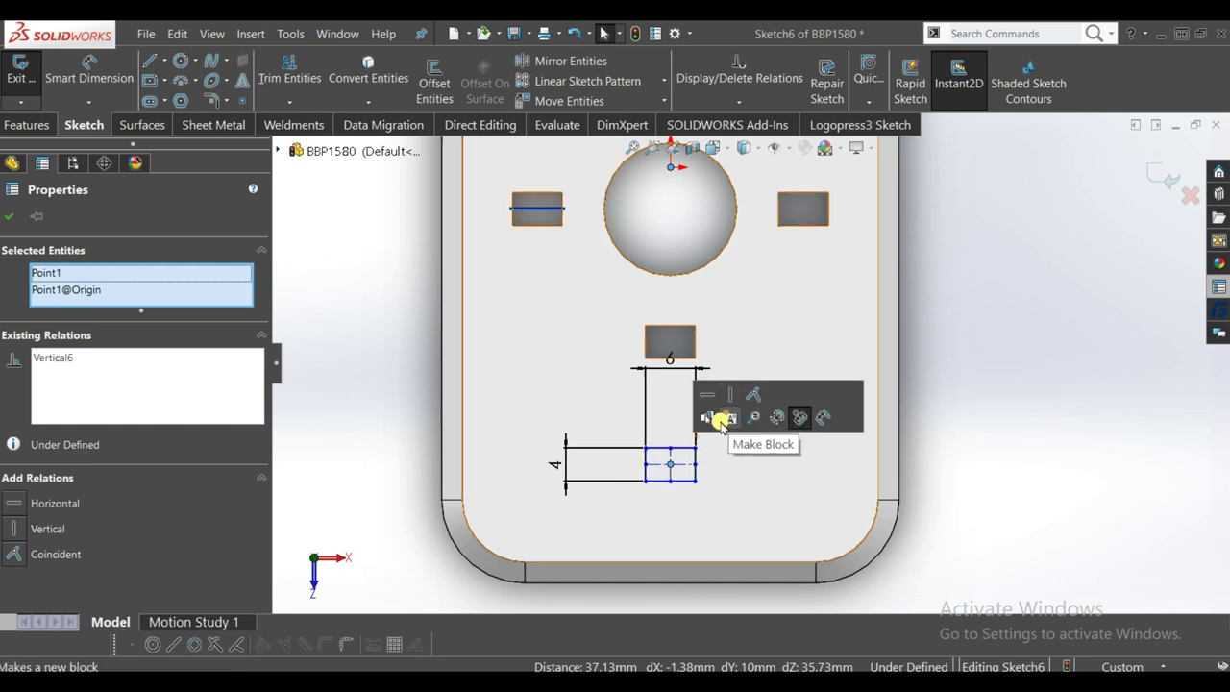
click(7, 220)
- Dimension the rectangle 16 mm above the plate's bottom edge
click(89, 77)
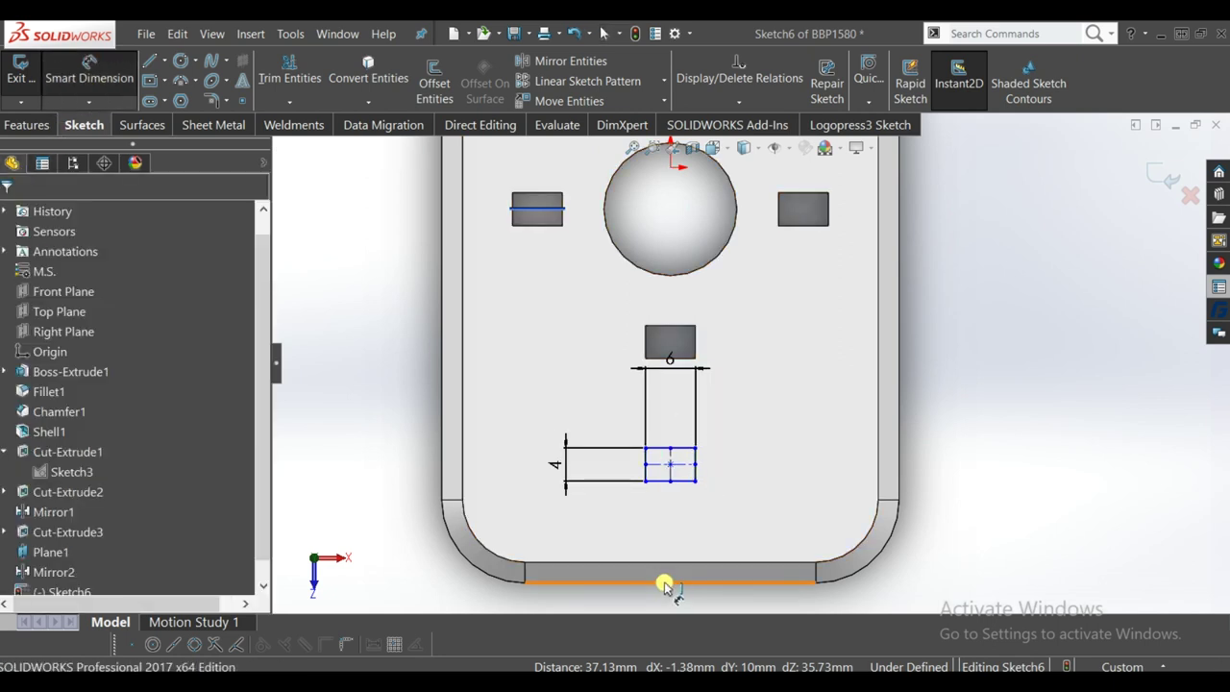
click(665, 583)
click(736, 504)
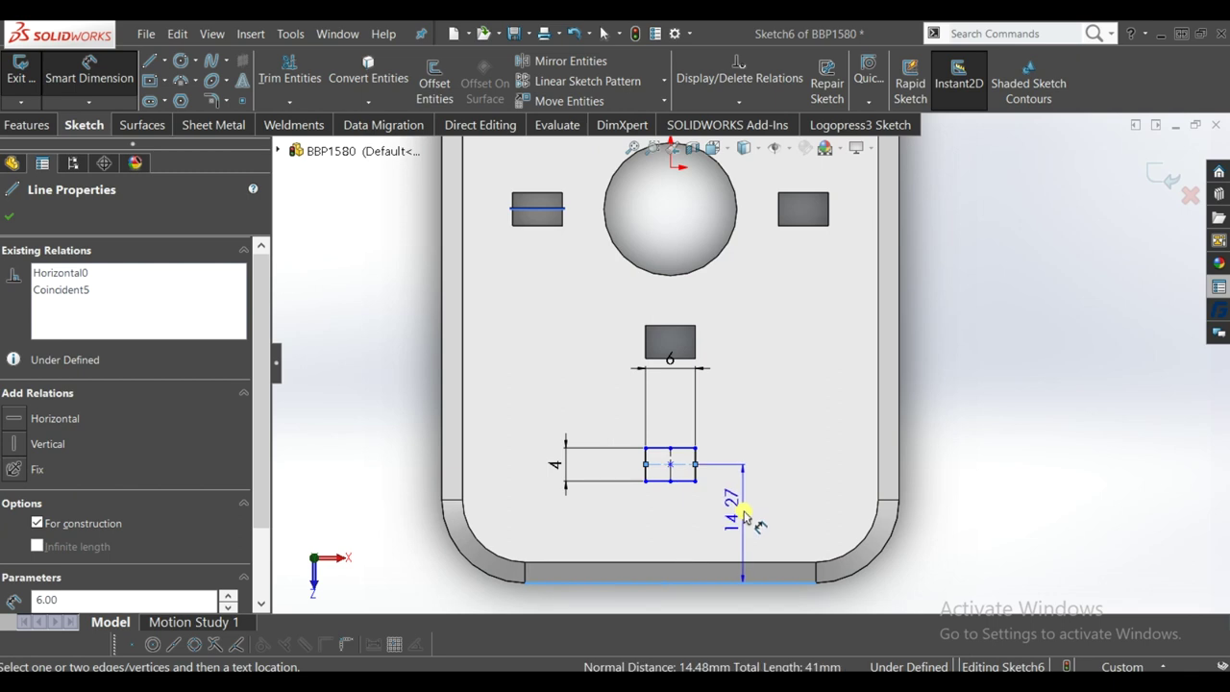
click(742, 538)
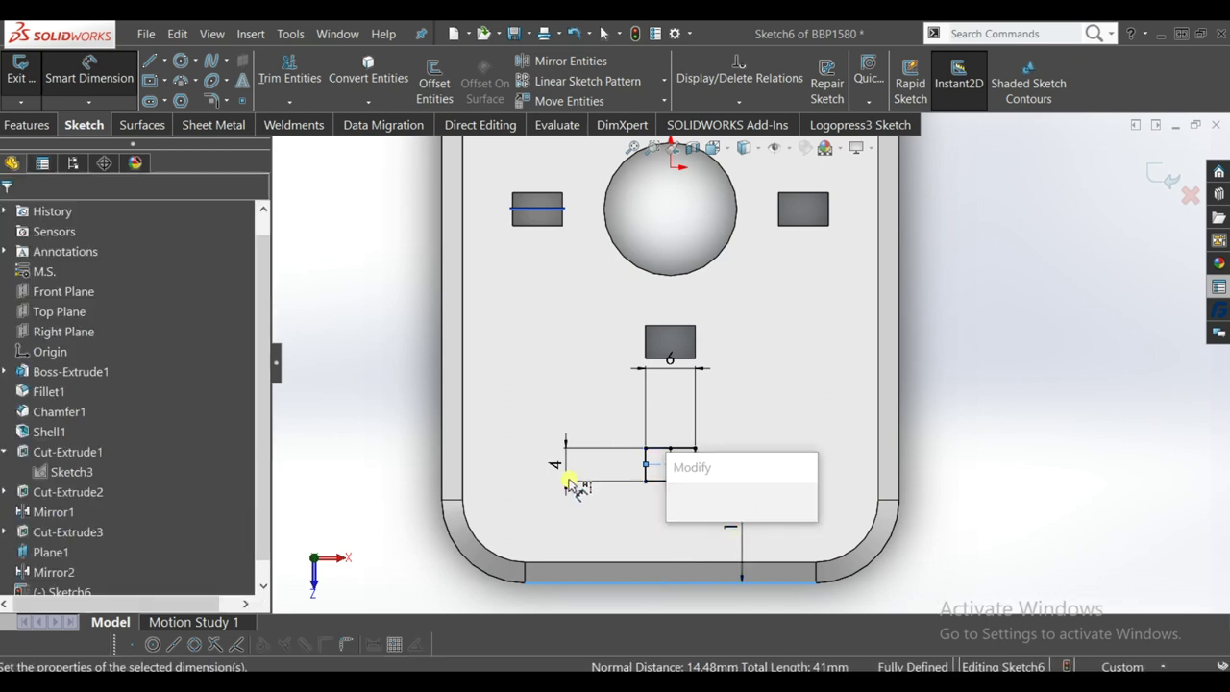
text(16)
key(Return)
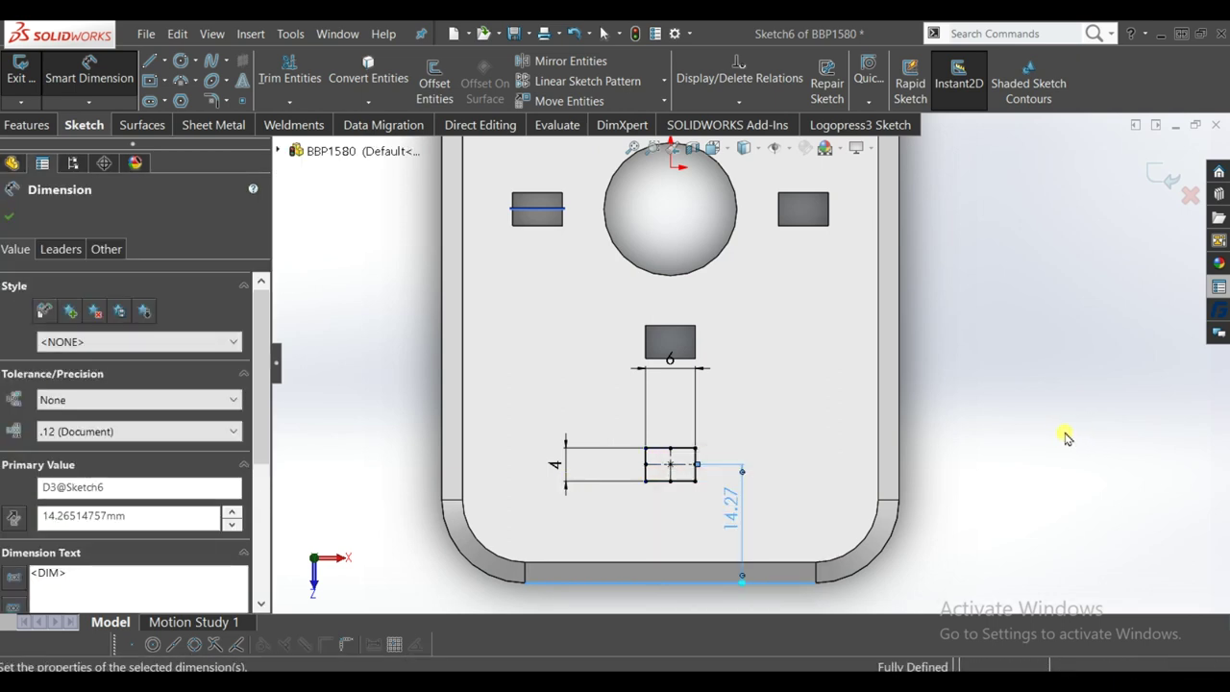
scroll(684, 444, down, 3)
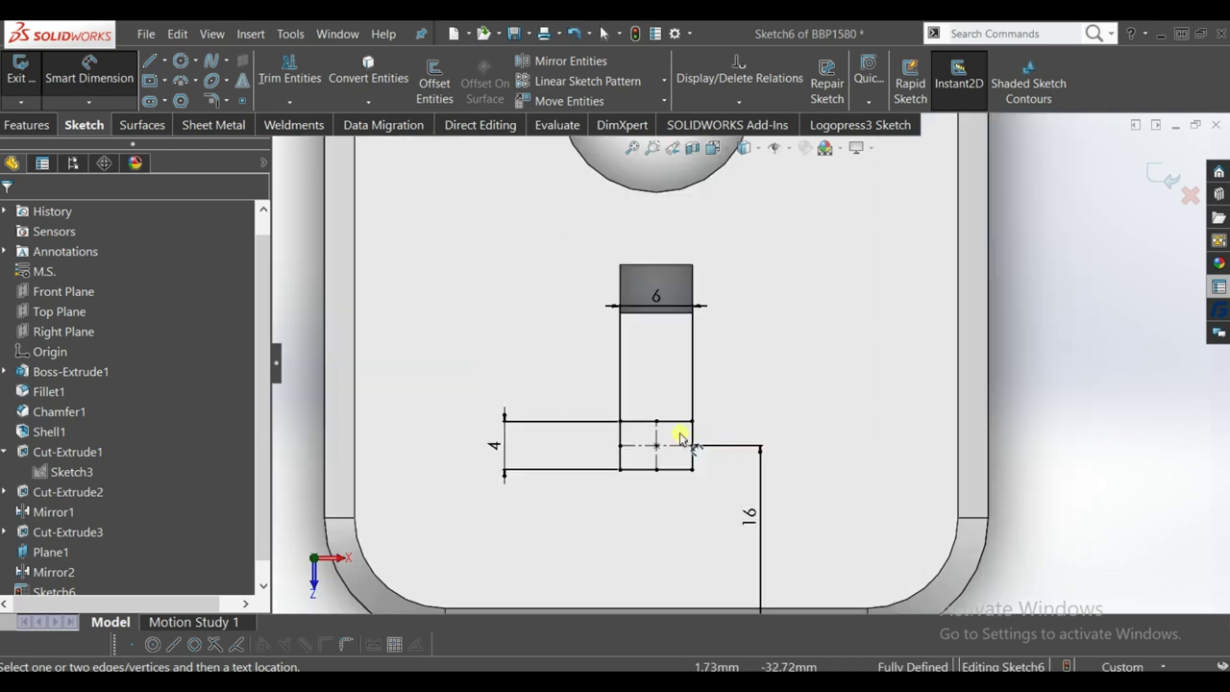
click(565, 451)
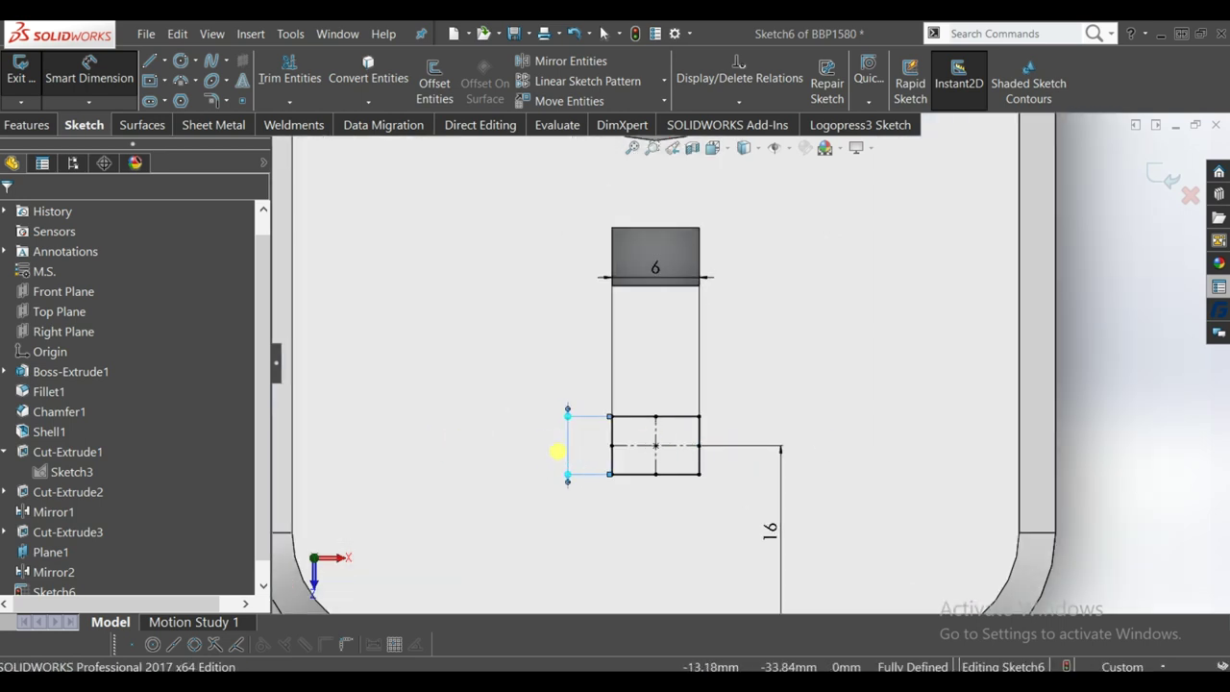
key(Escape)
scroll(1139, 387, up, 2)
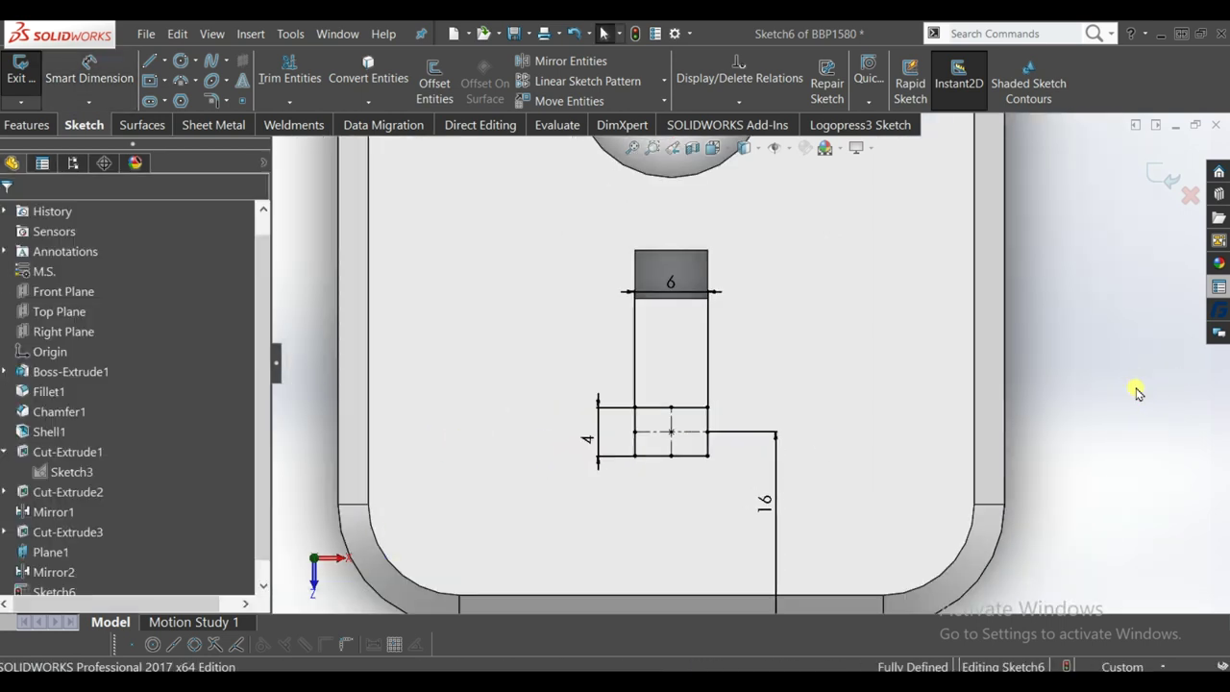
scroll(711, 425, up, 2)
scroll(730, 423, down, 2)
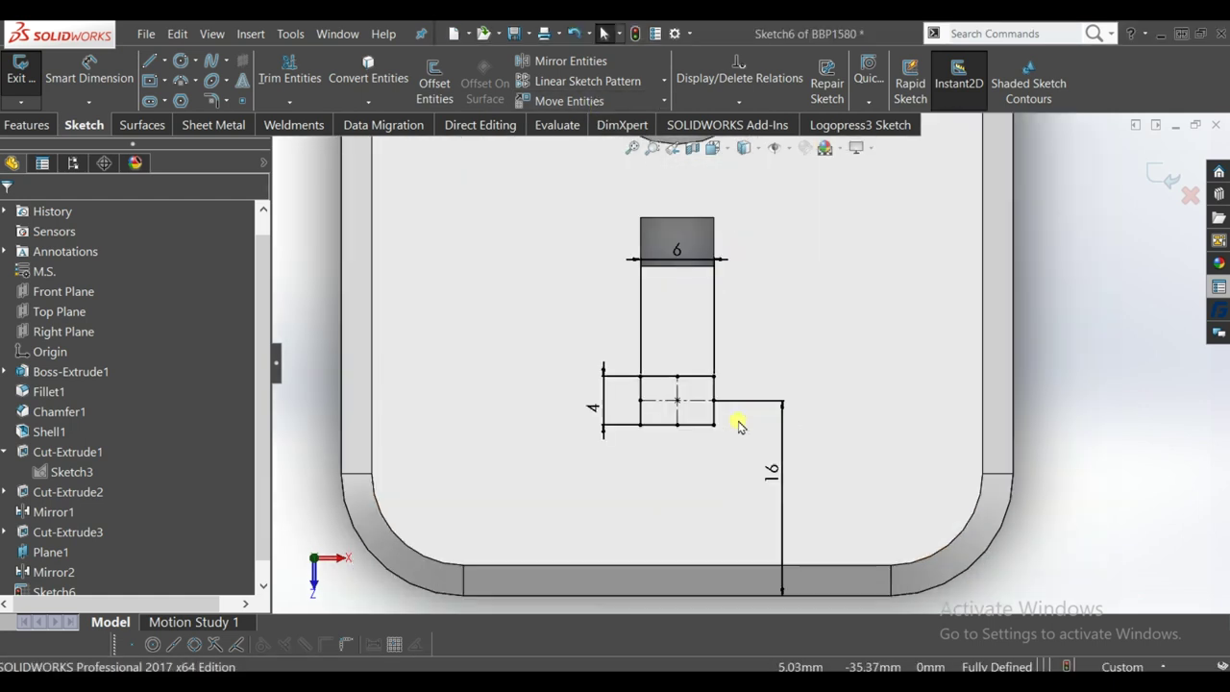
scroll(740, 420, down, 1)
- Draw a second centre rectangle left of the first and link its width to the first's 6 mm
key(r)
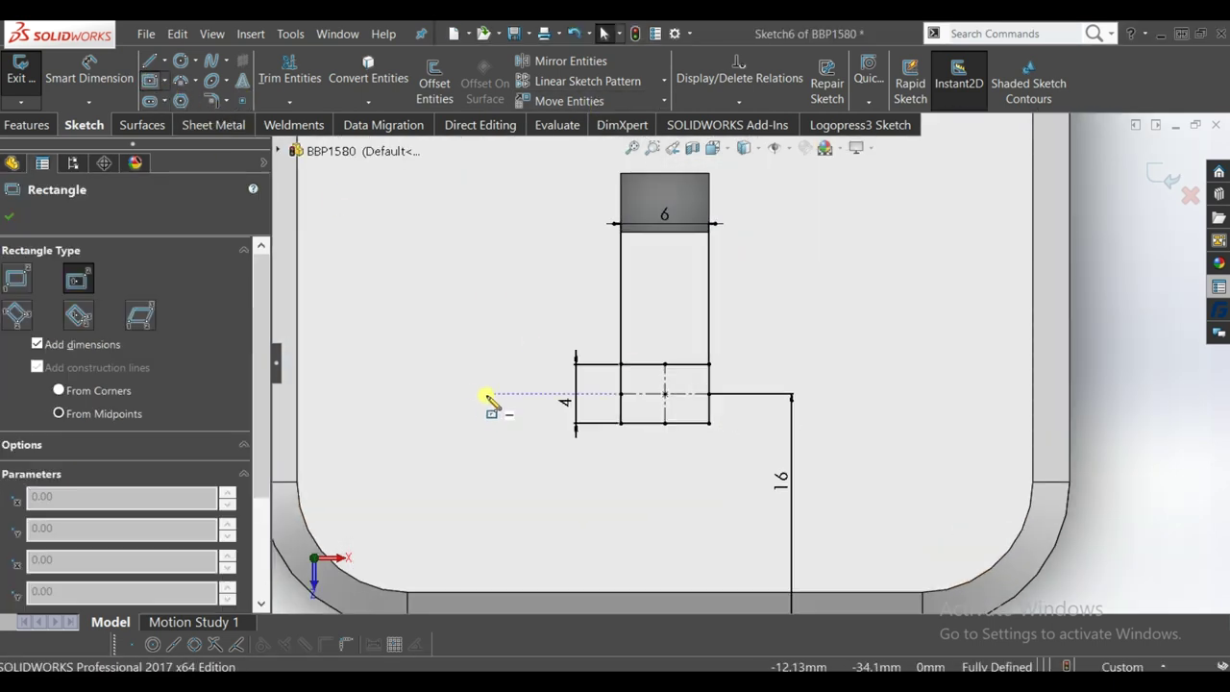
drag(471, 394, 483, 407)
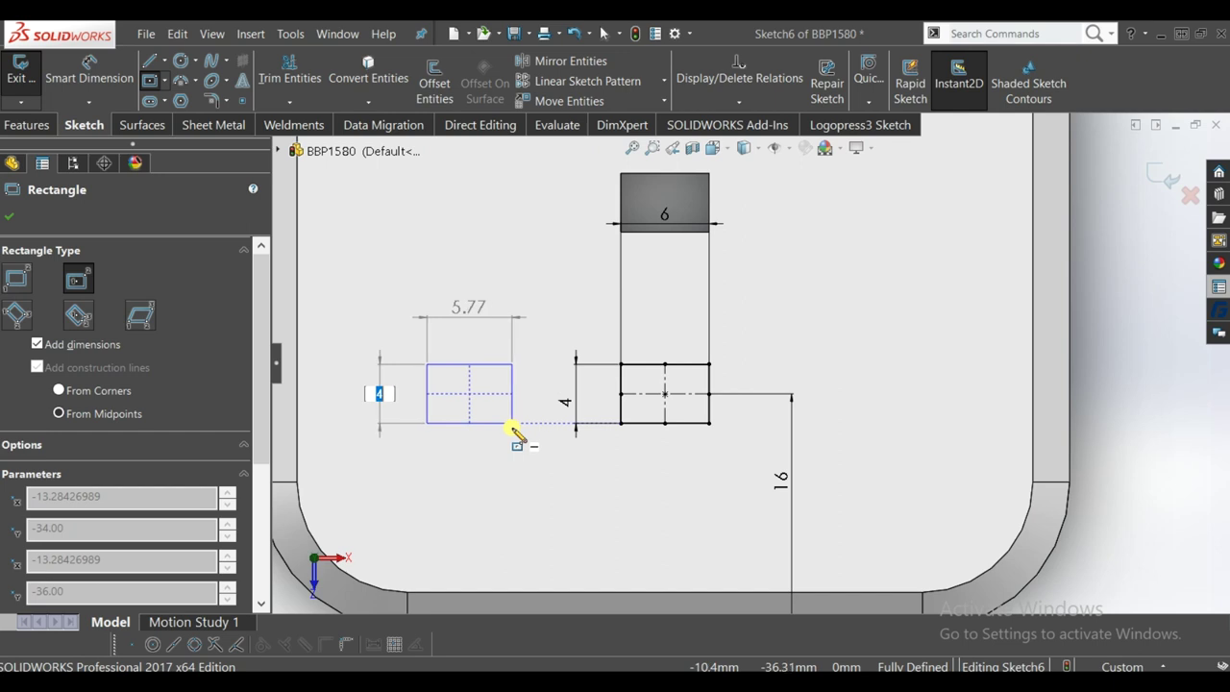
key(Return)
key(Escape)
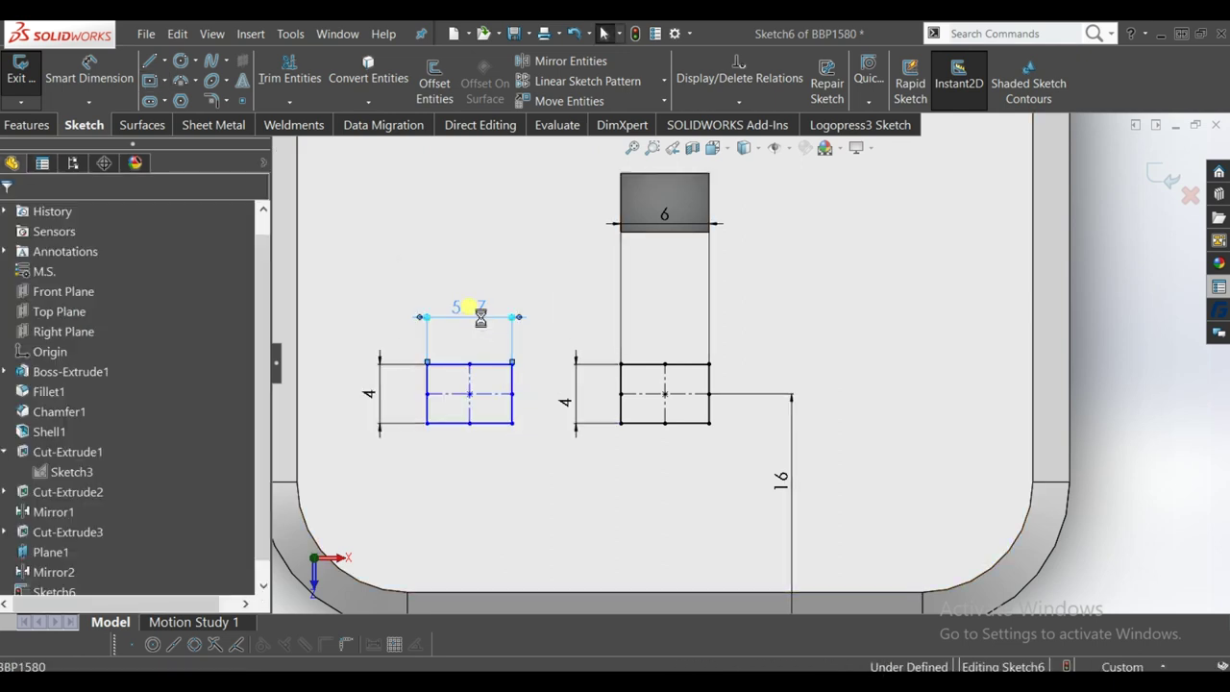
double_click(473, 307)
text(=)
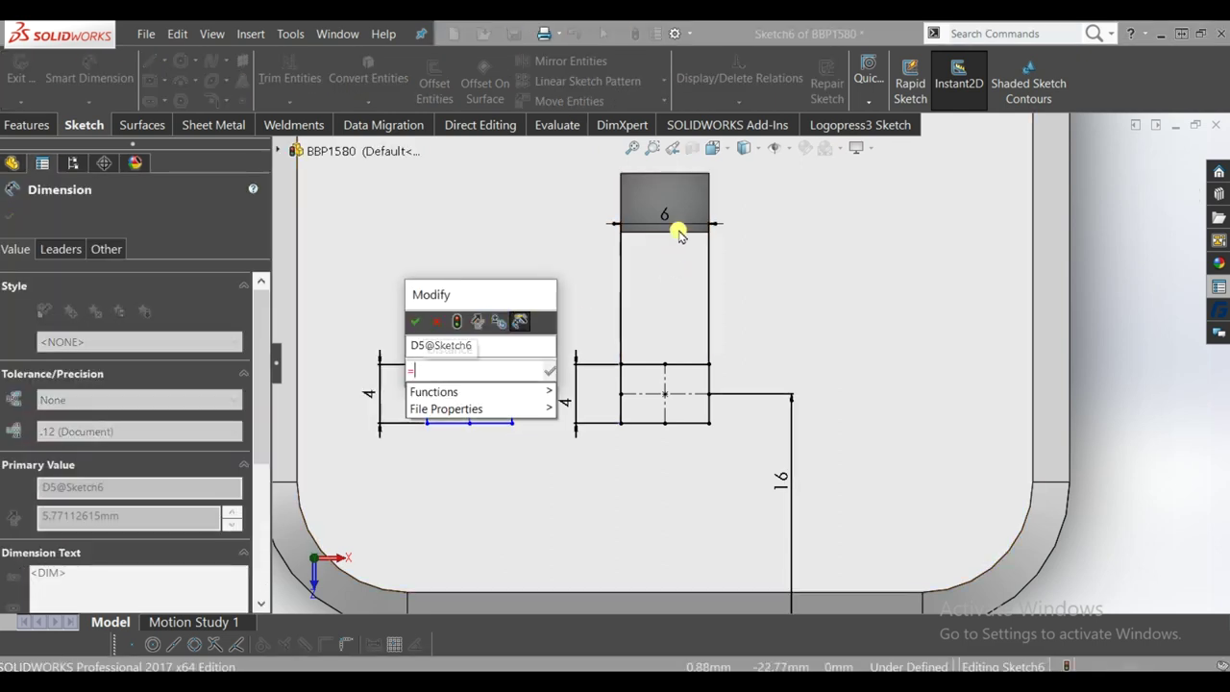
click(669, 217)
click(419, 321)
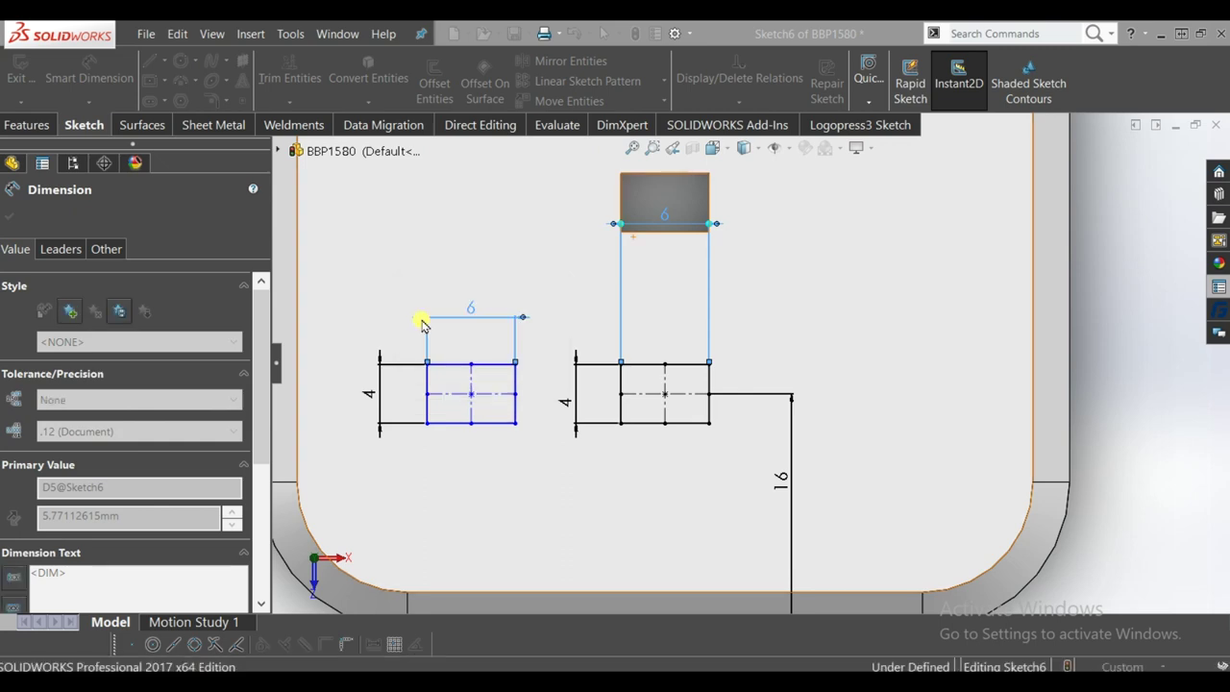
key(Escape)
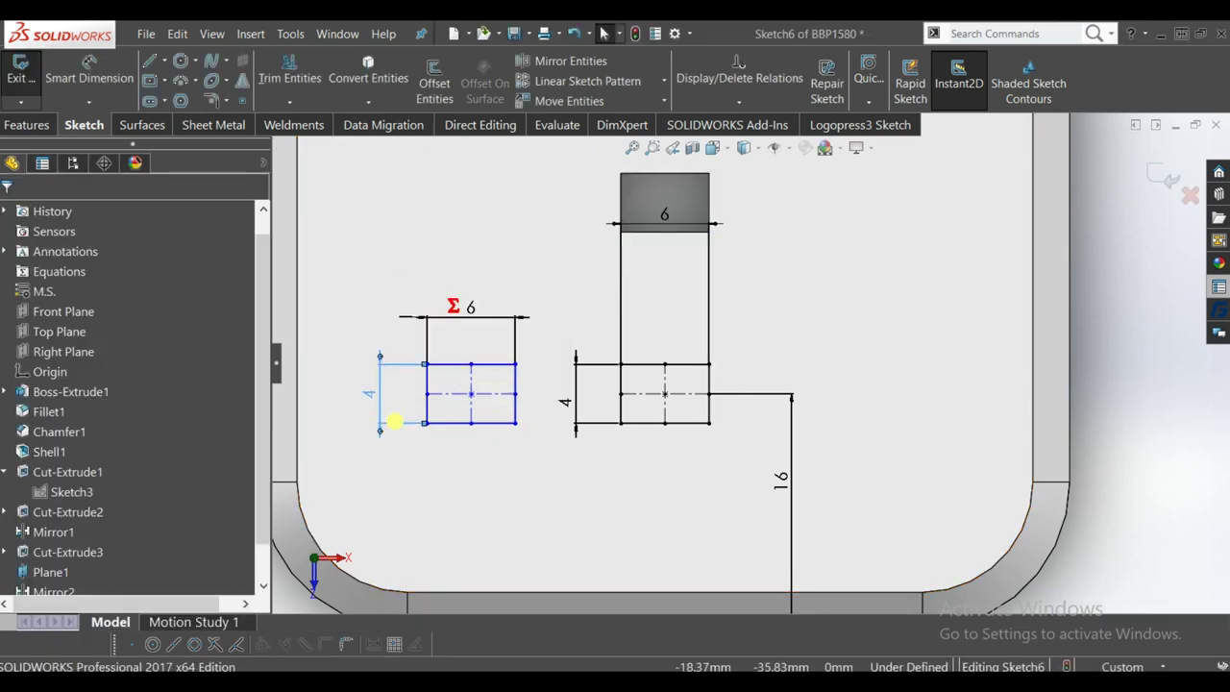
- Delete the 4 mm height and make the left rectangle's edges collinear with the middle one's
key(Delete)
click(503, 423)
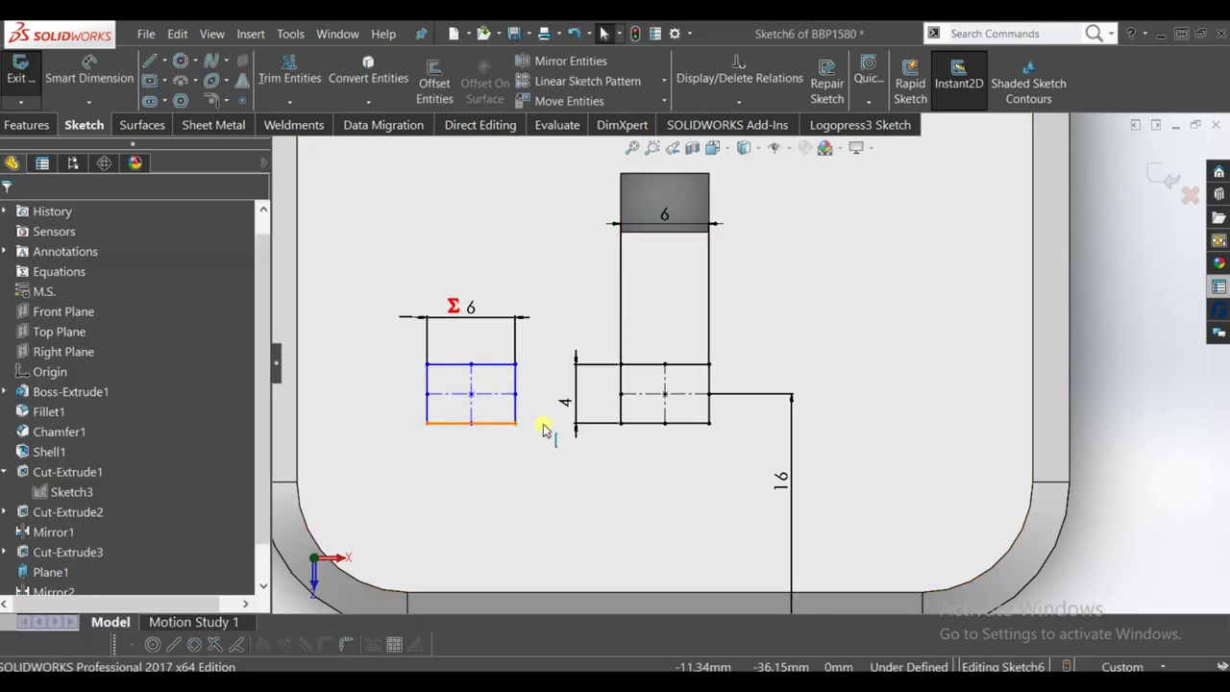
ctrl+click(647, 423)
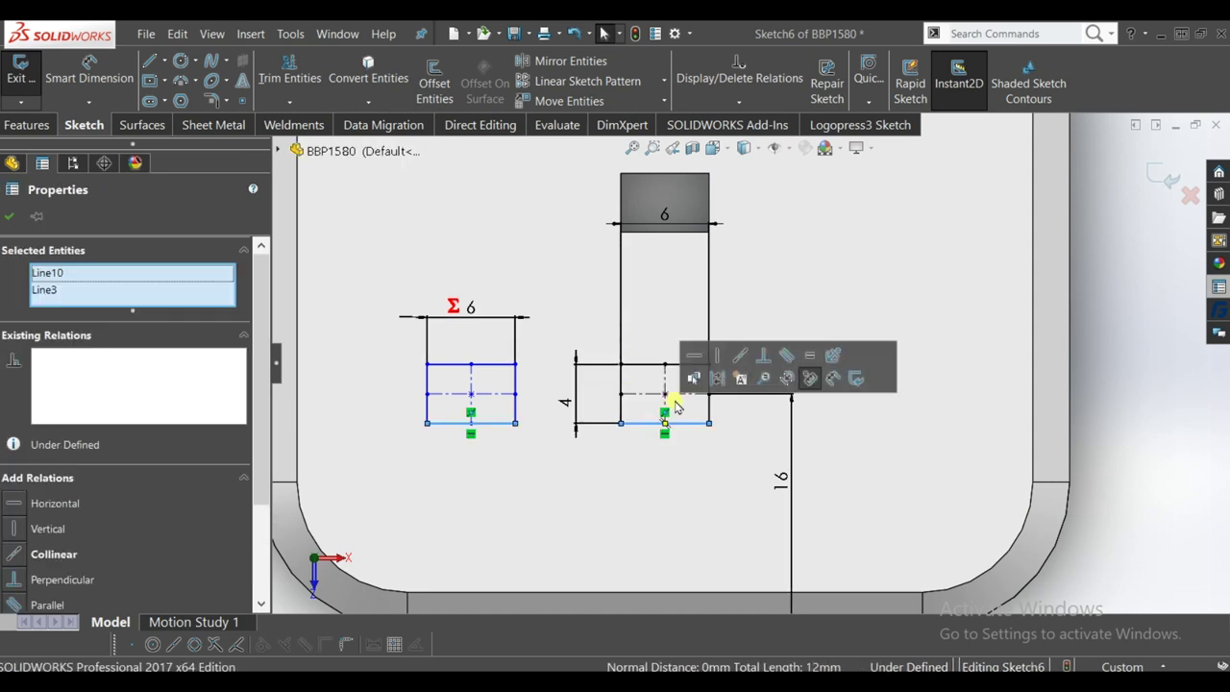
click(736, 355)
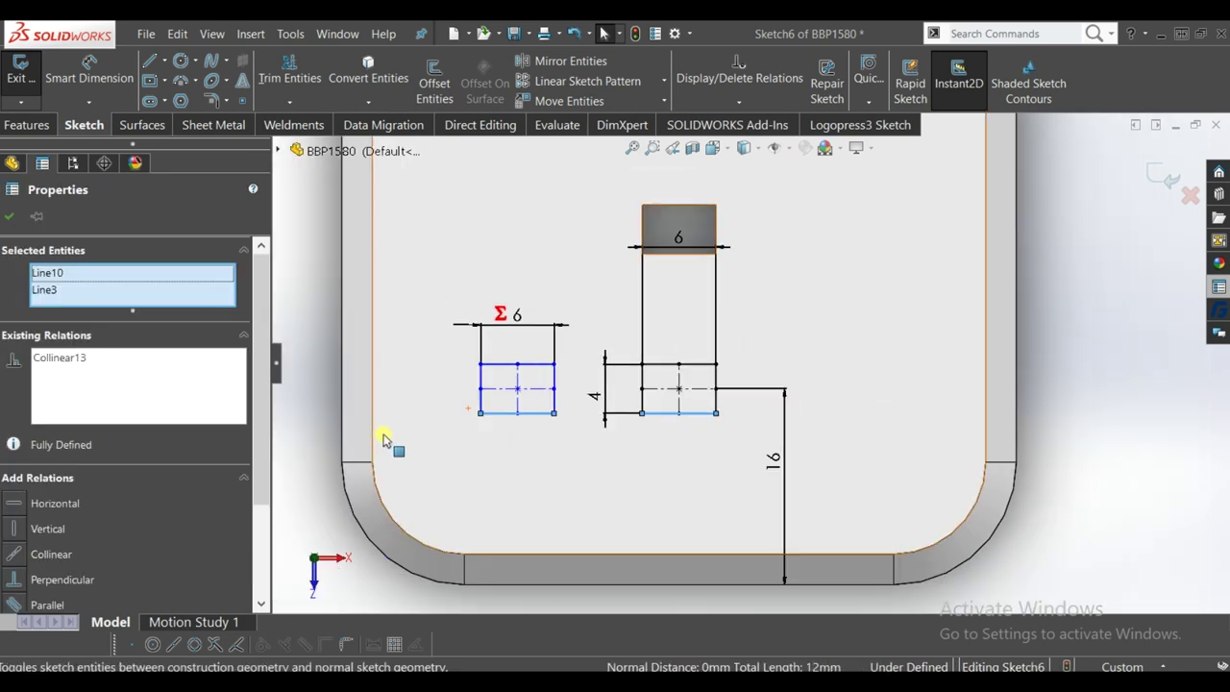
click(543, 364)
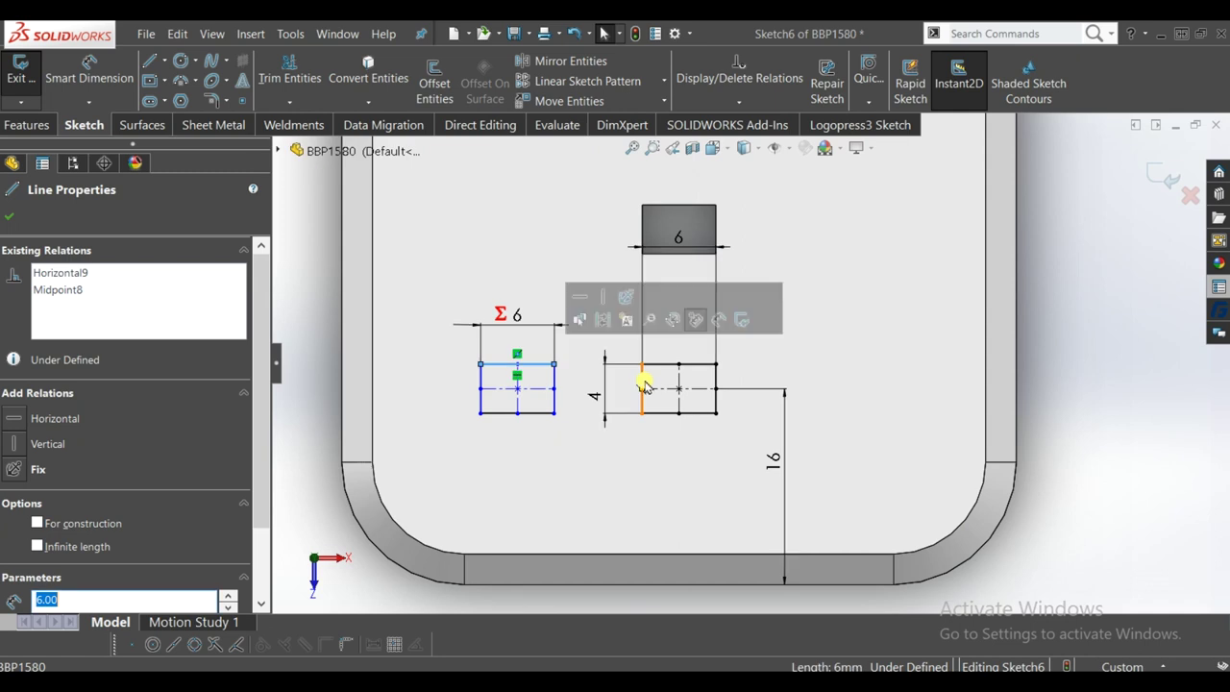
ctrl+click(660, 366)
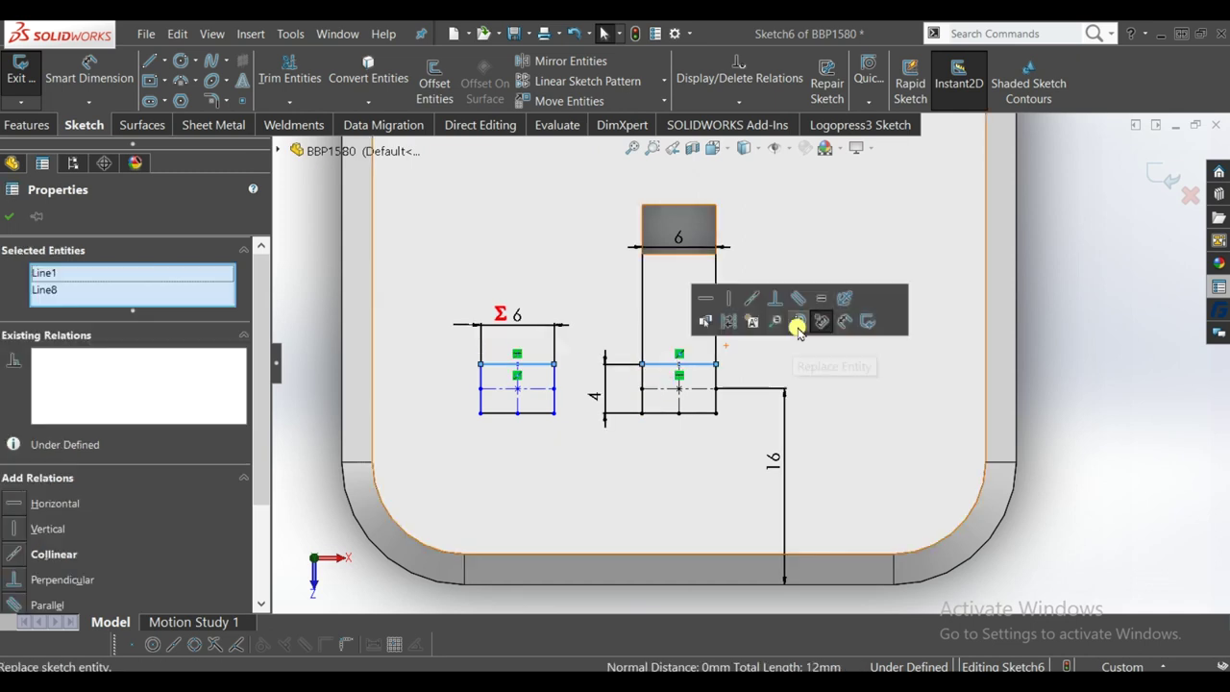
click(324, 376)
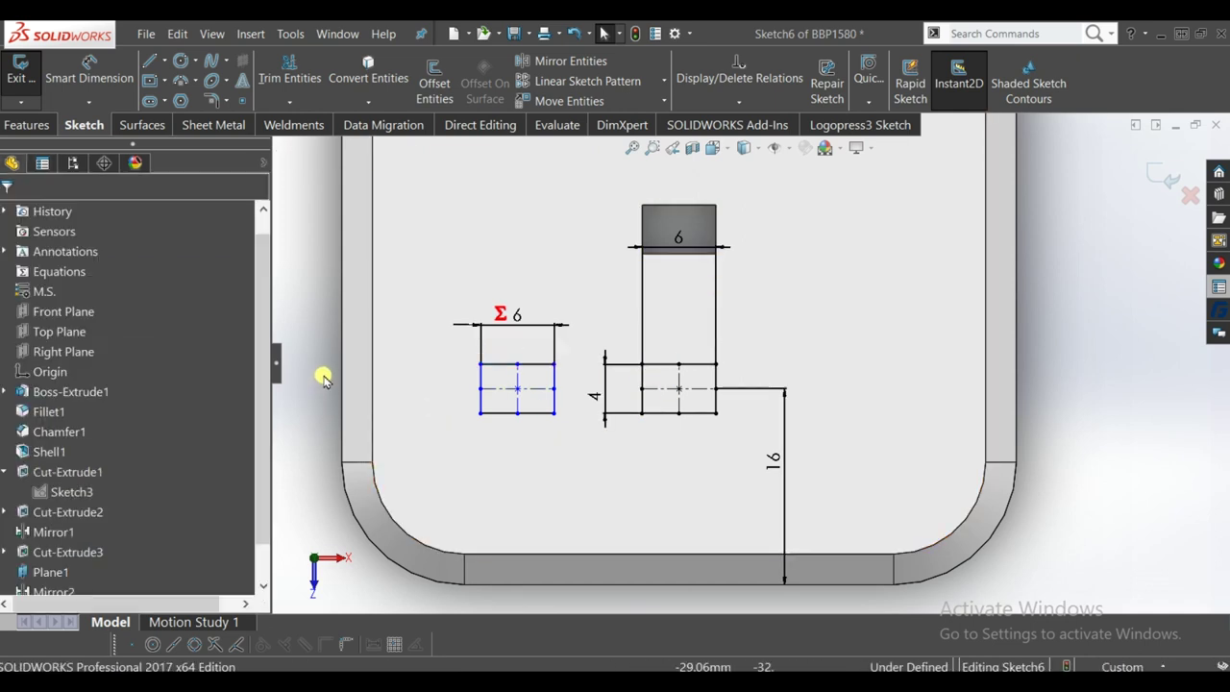
- Dimension the left-to-middle rectangle centre spacing to 16 mm
click(90, 67)
click(517, 397)
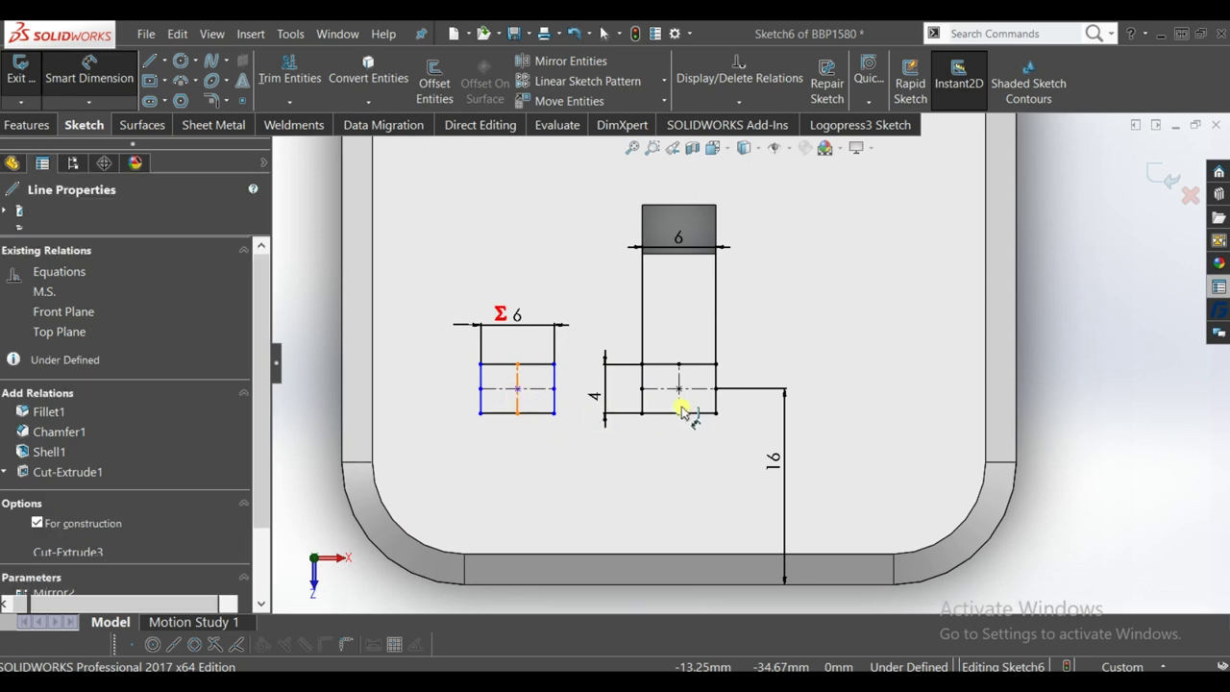
click(678, 401)
click(617, 452)
click(596, 444)
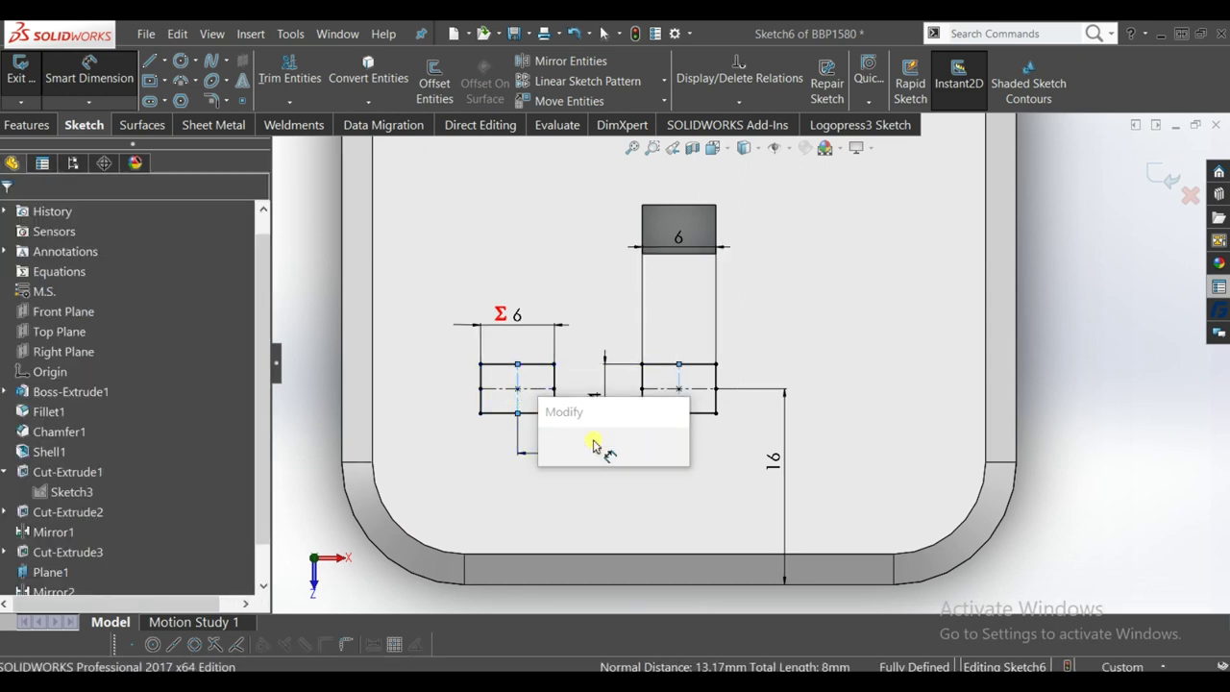
text(16)
key(Return)
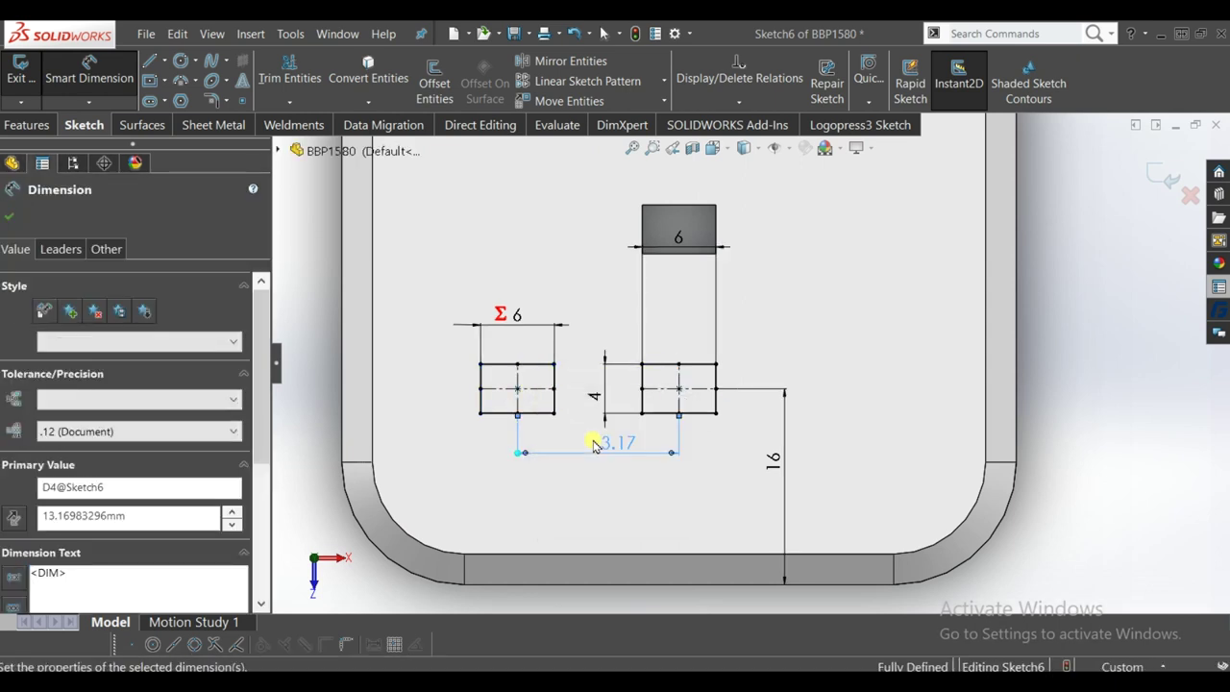
scroll(759, 370, up, 2)
key(Escape)
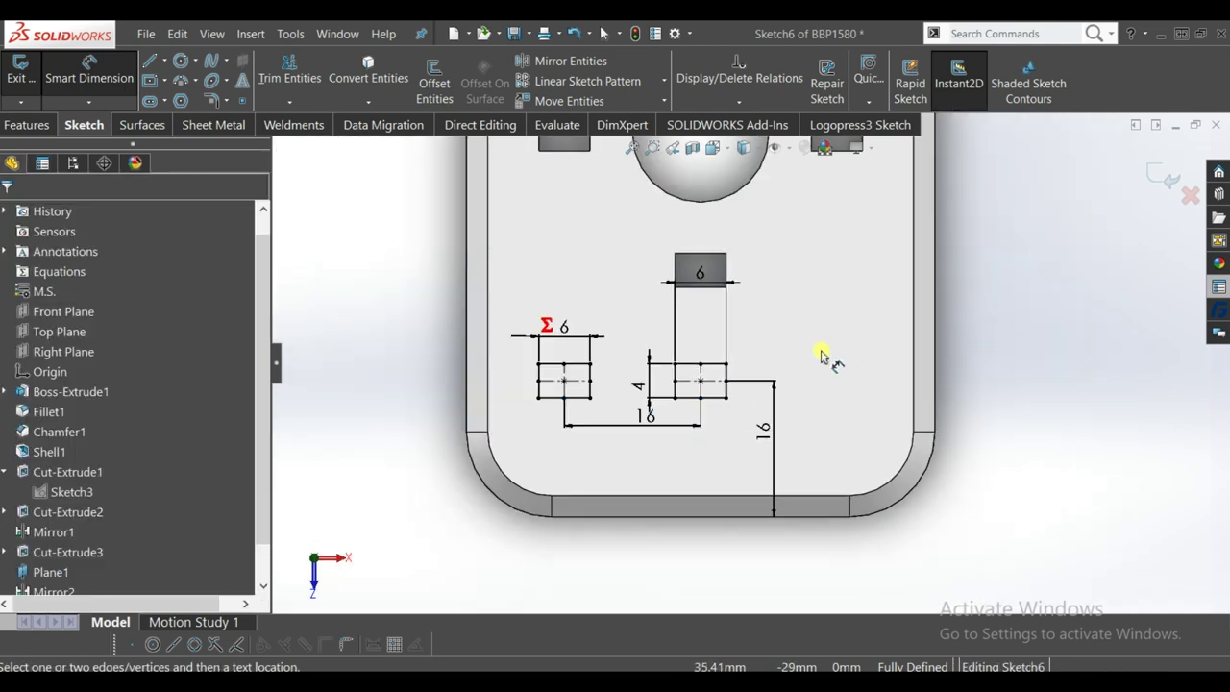
scroll(818, 352, down, 1)
scroll(824, 387, down, 1)
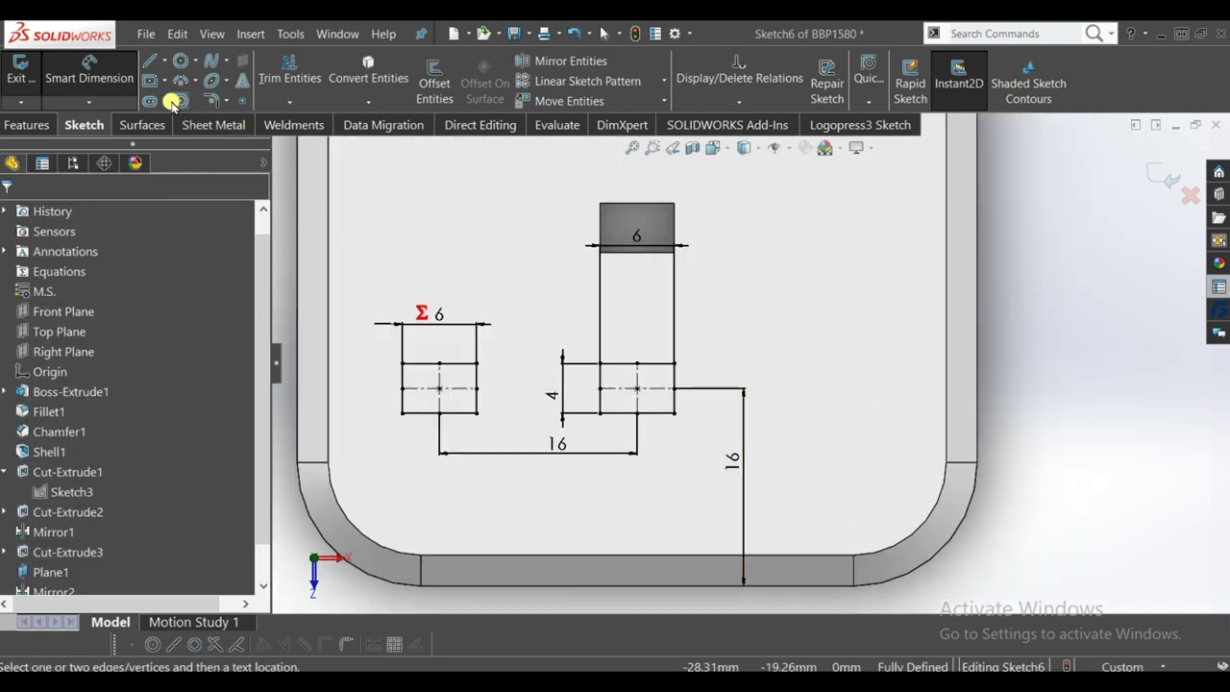
click(152, 80)
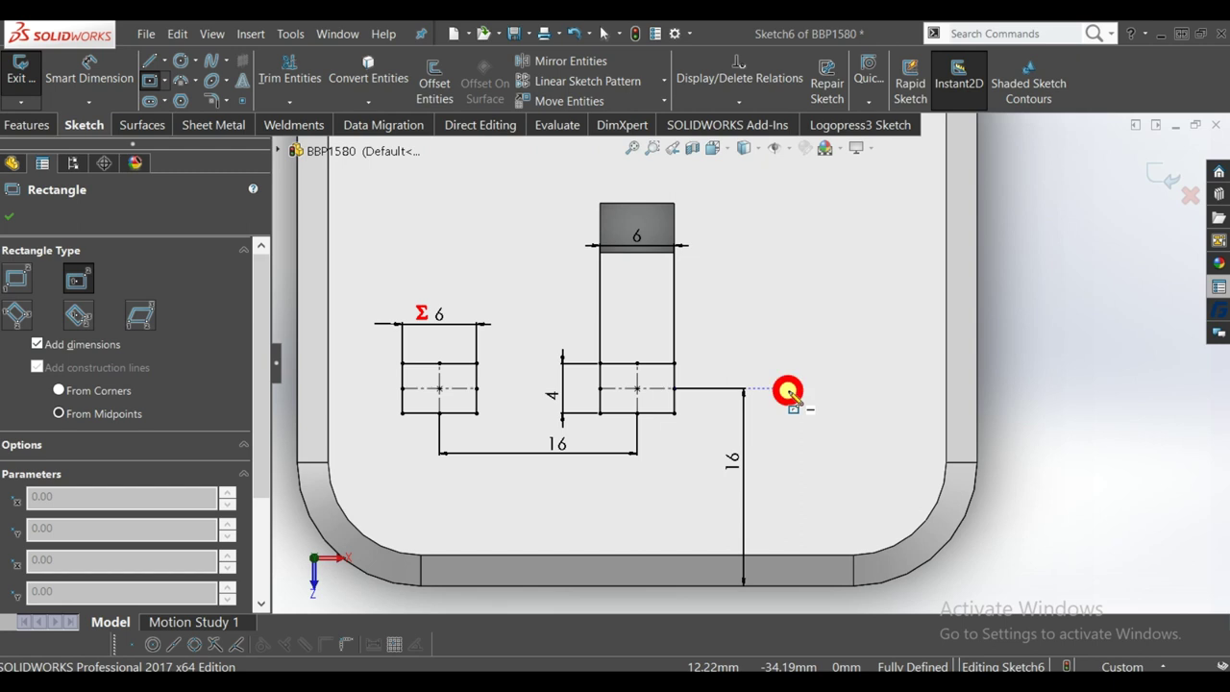
- Draw a third centre rectangle on the right, delete its height dimension, and link its width to 6
click(788, 389)
click(821, 413)
key(Escape)
click(726, 414)
key(Delete)
double_click(783, 309)
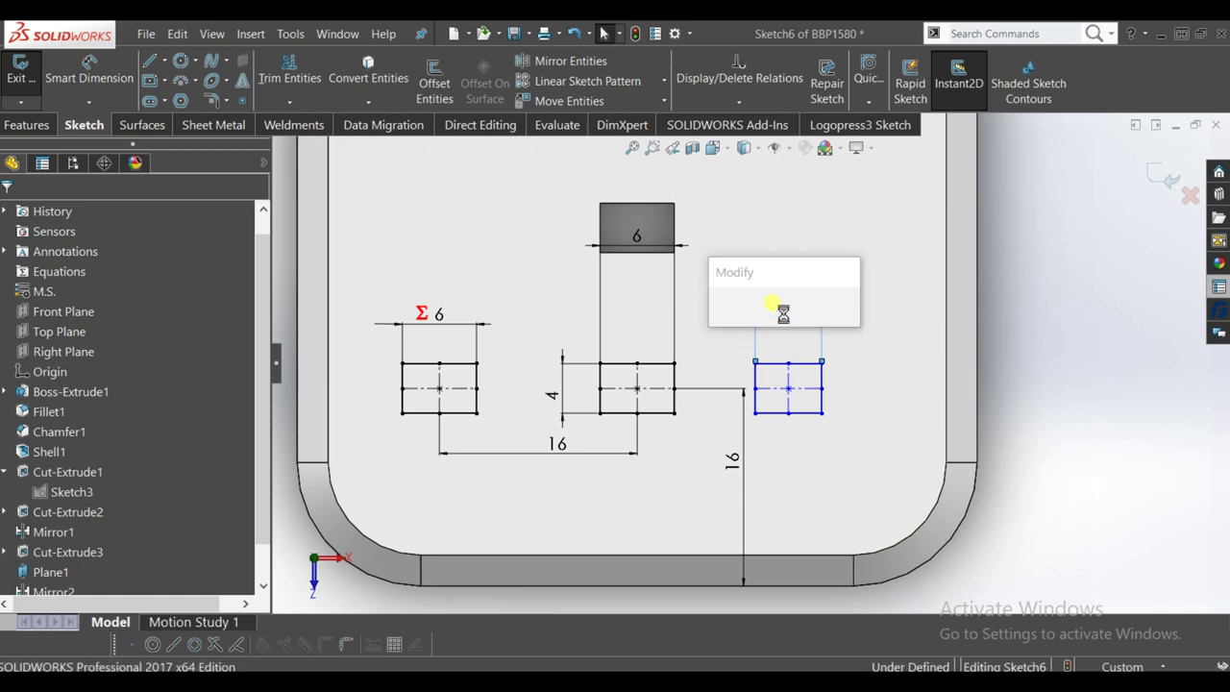
text(=)
click(625, 227)
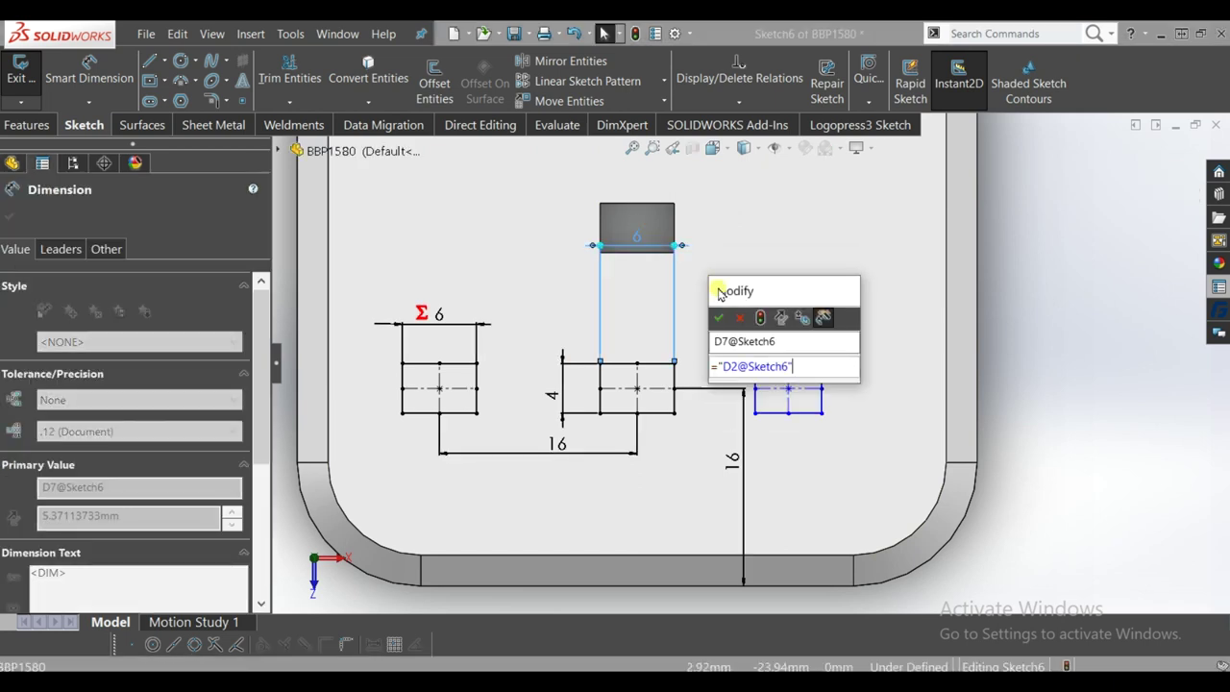
click(718, 317)
- Make the right rectangle's top and bottom edges collinear with the middle rectangle's
click(662, 362)
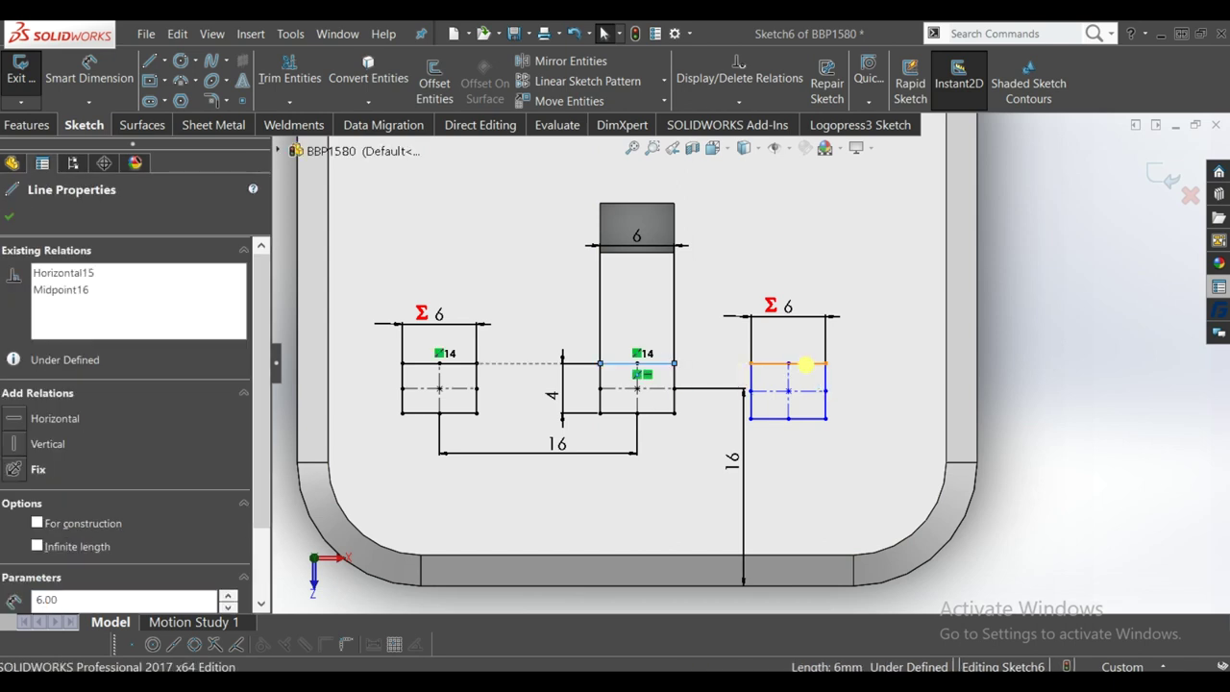
ctrl+click(805, 363)
click(890, 294)
click(1101, 411)
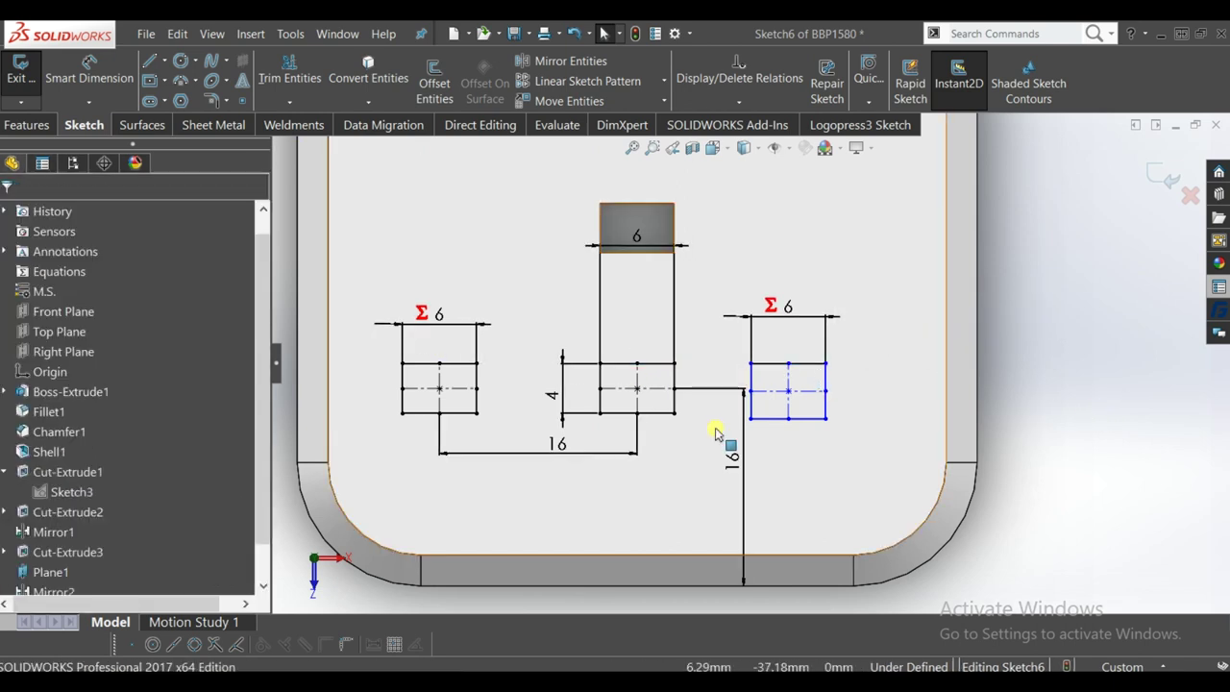
click(664, 414)
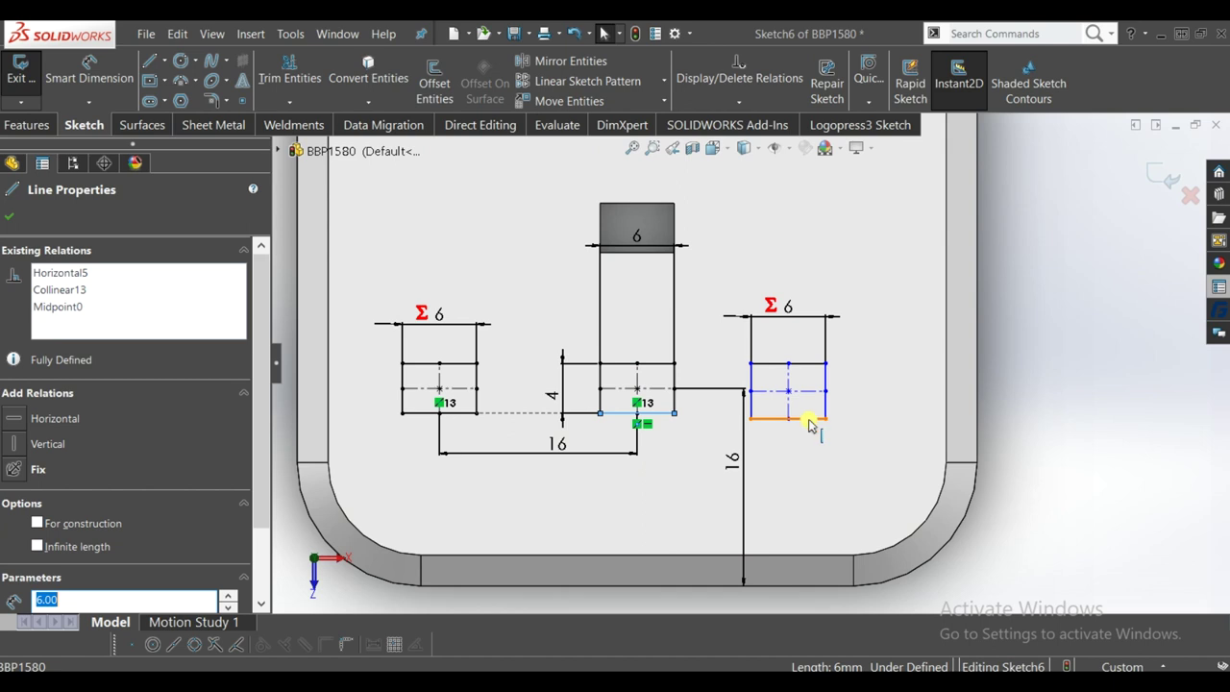
ctrl+click(809, 419)
click(899, 350)
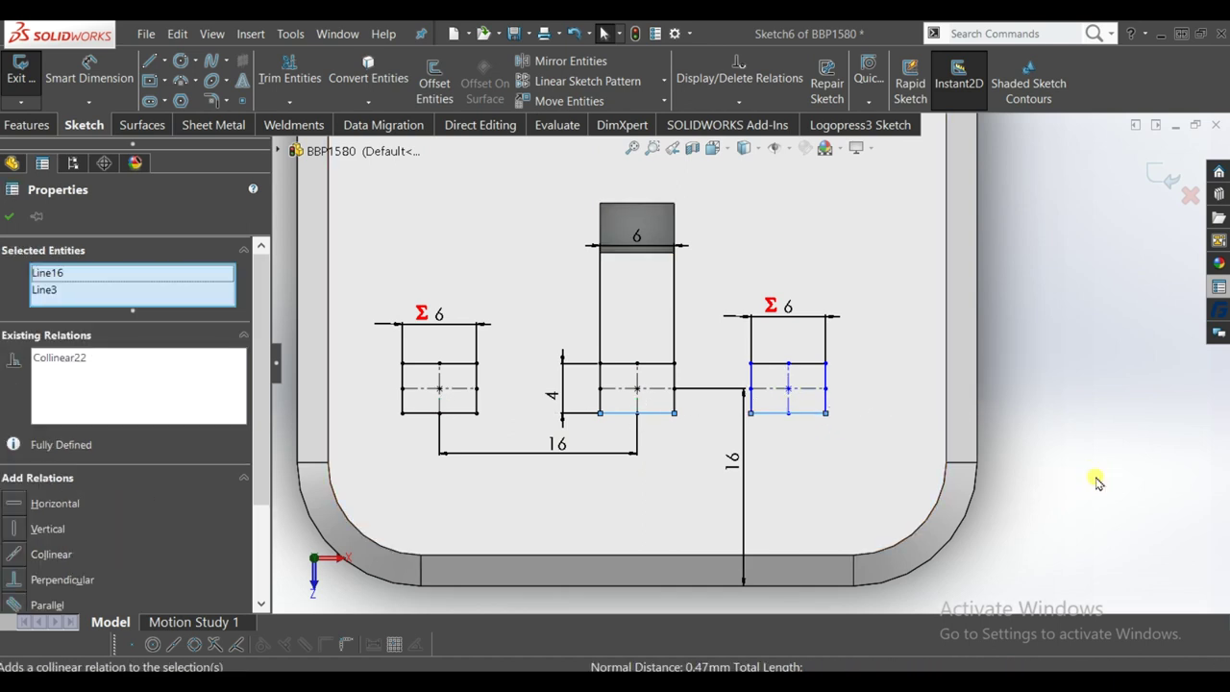
click(1098, 482)
- Link the middle-to-right centre spacing to the existing 16 mm dimension and exit the sketch
click(89, 72)
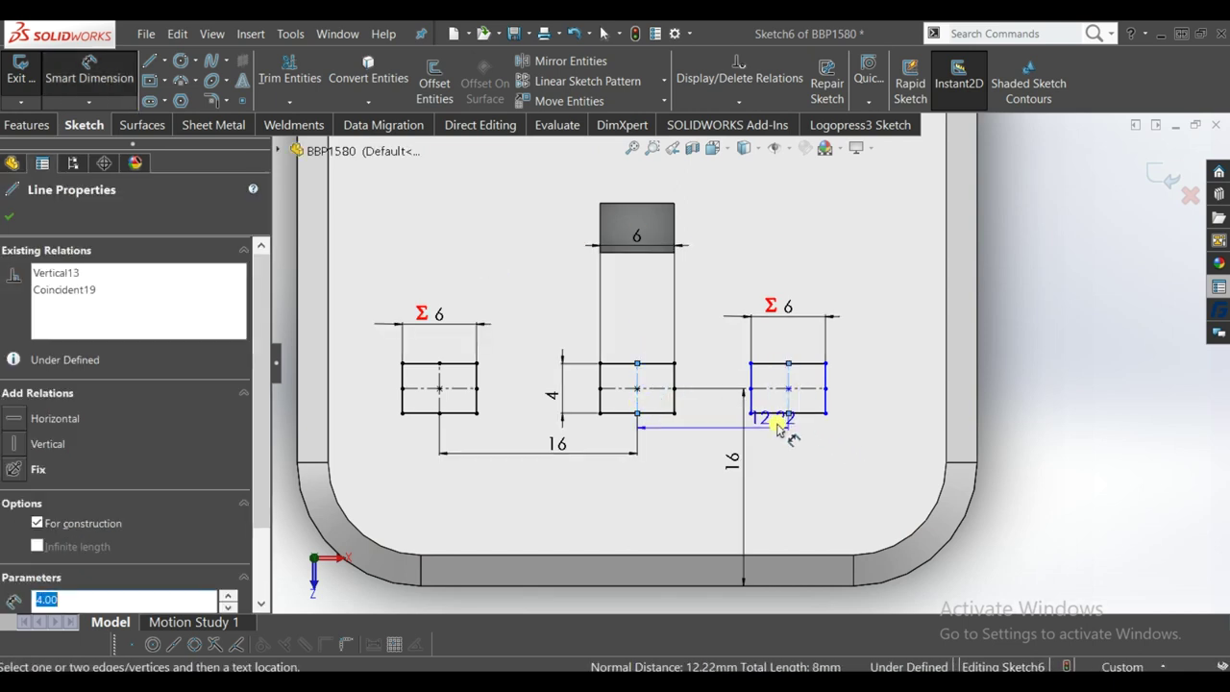
click(673, 440)
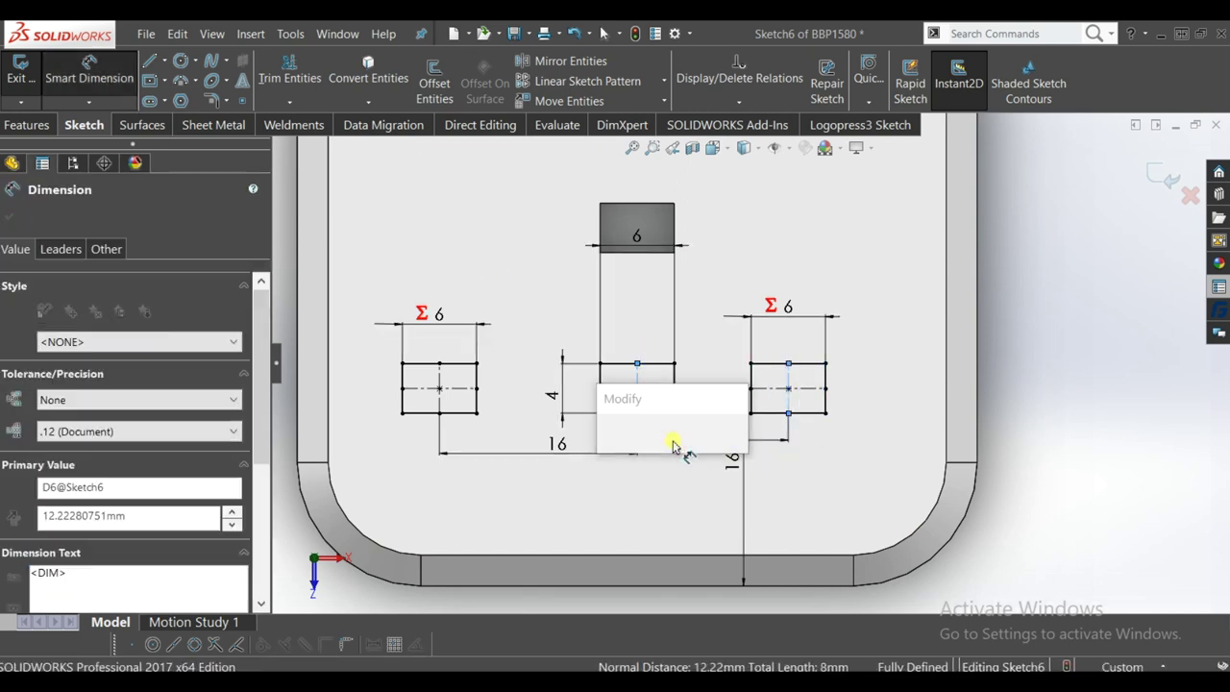
text(=)
click(557, 444)
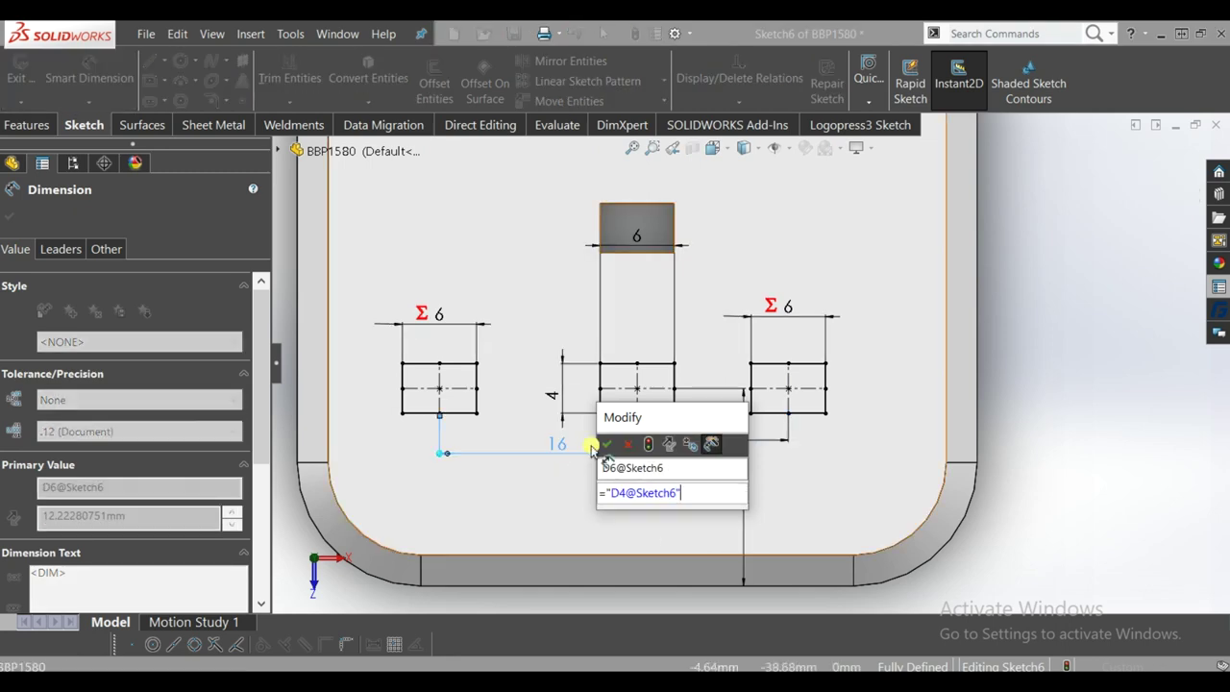
click(606, 442)
click(1015, 459)
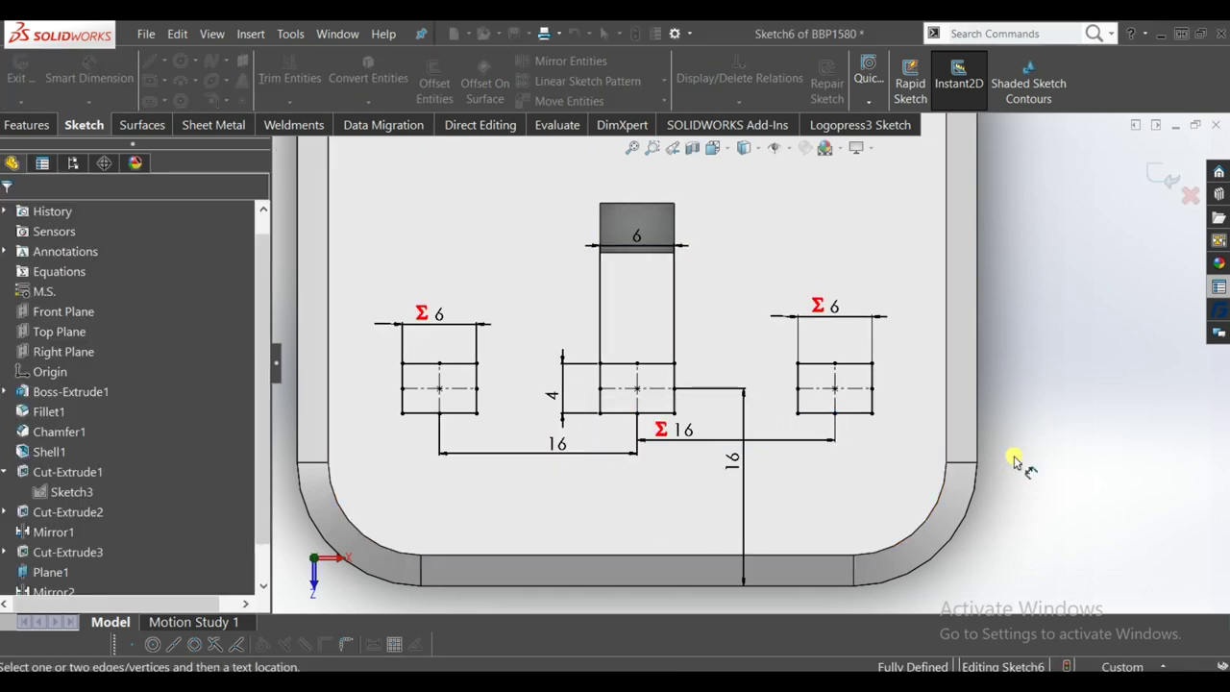
scroll(1017, 454, up, 1)
click(1162, 177)
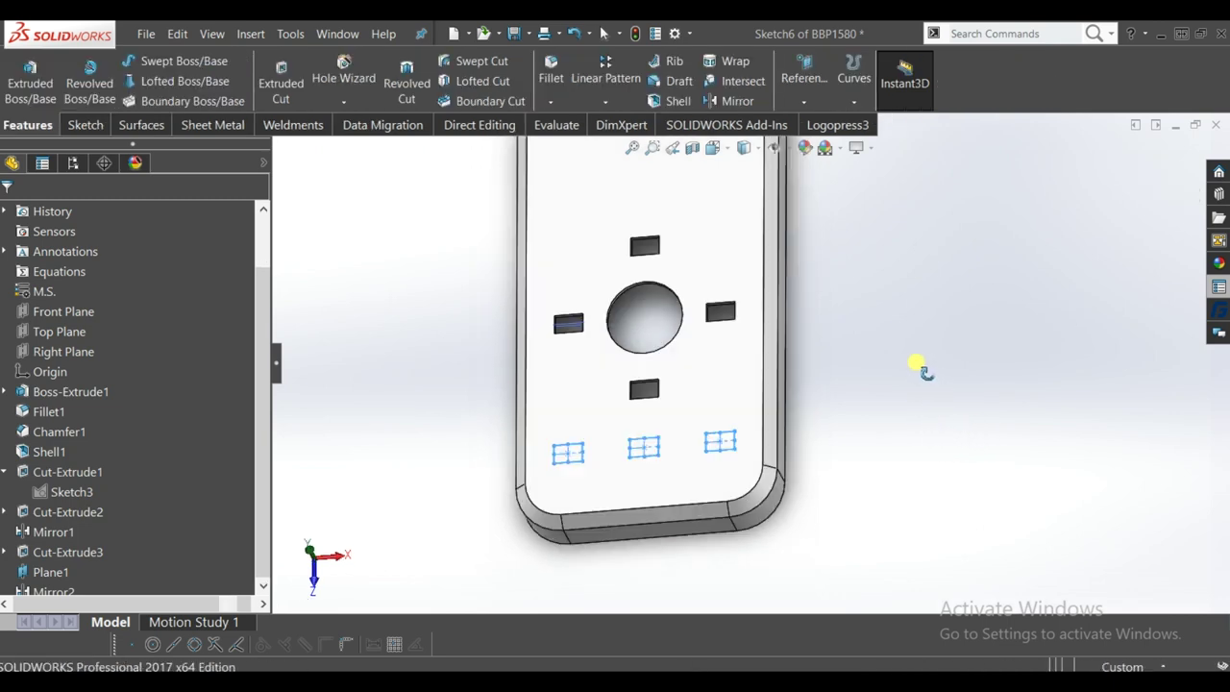
- Cut Sketch6's three rectangles Through All as Cut-Extrude4
scroll(923, 355, down, 1)
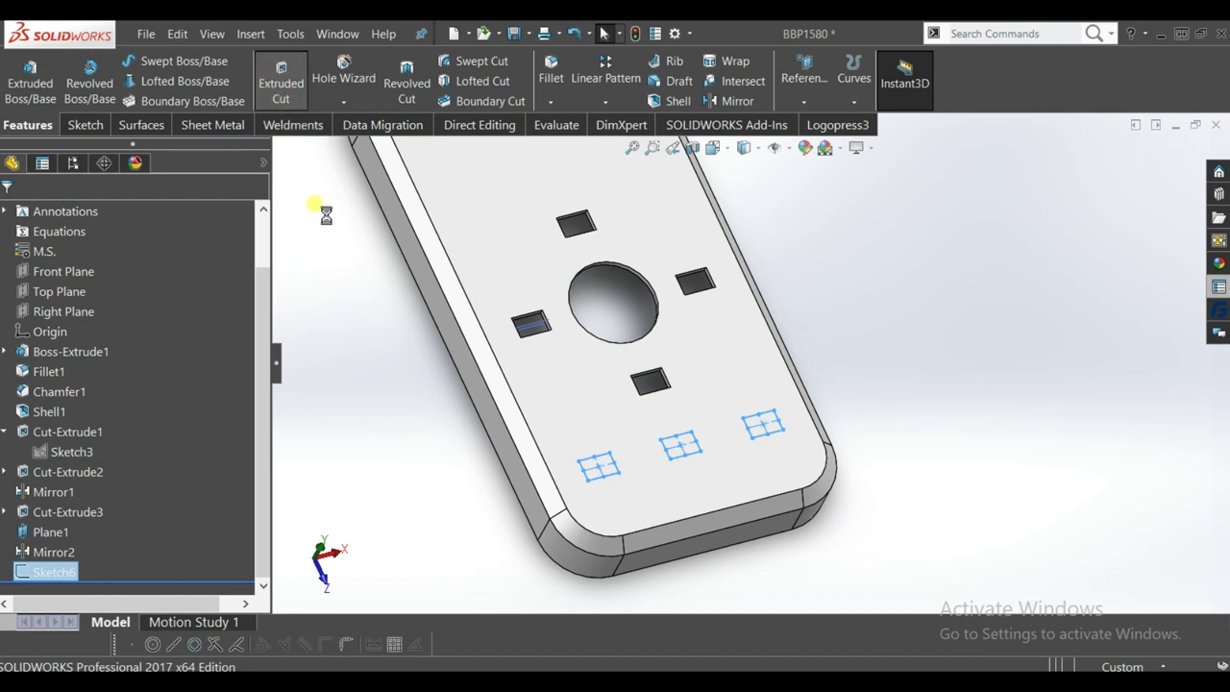
click(56, 330)
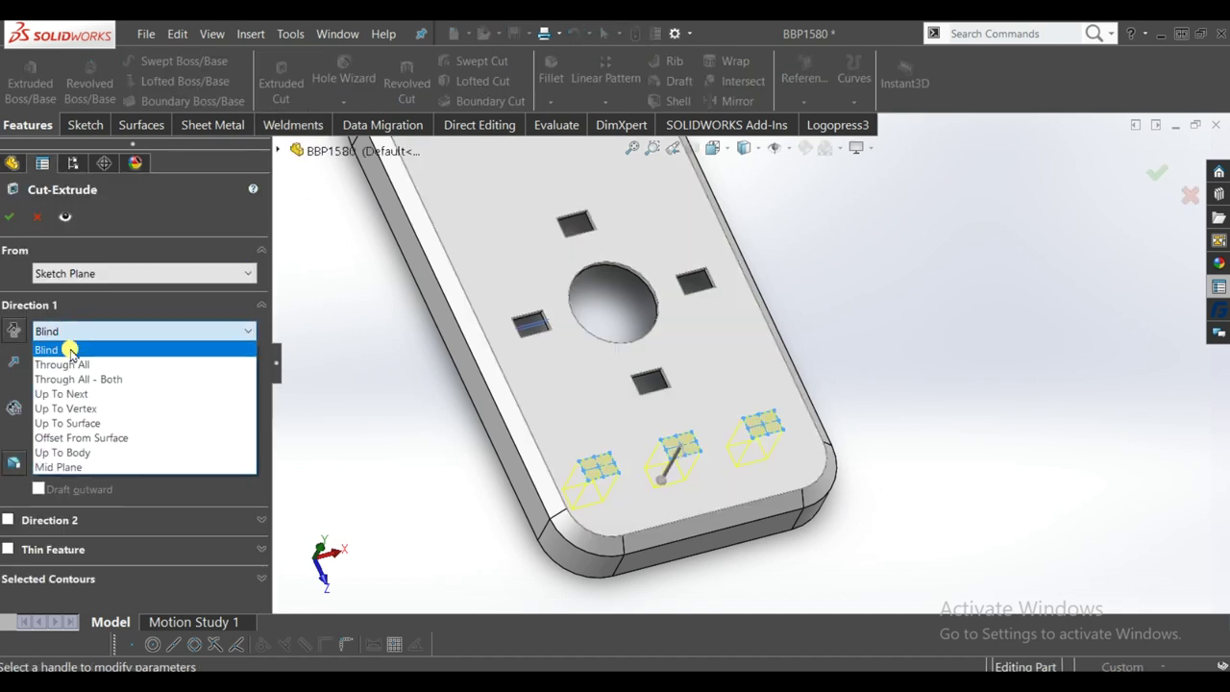
click(69, 365)
click(6, 218)
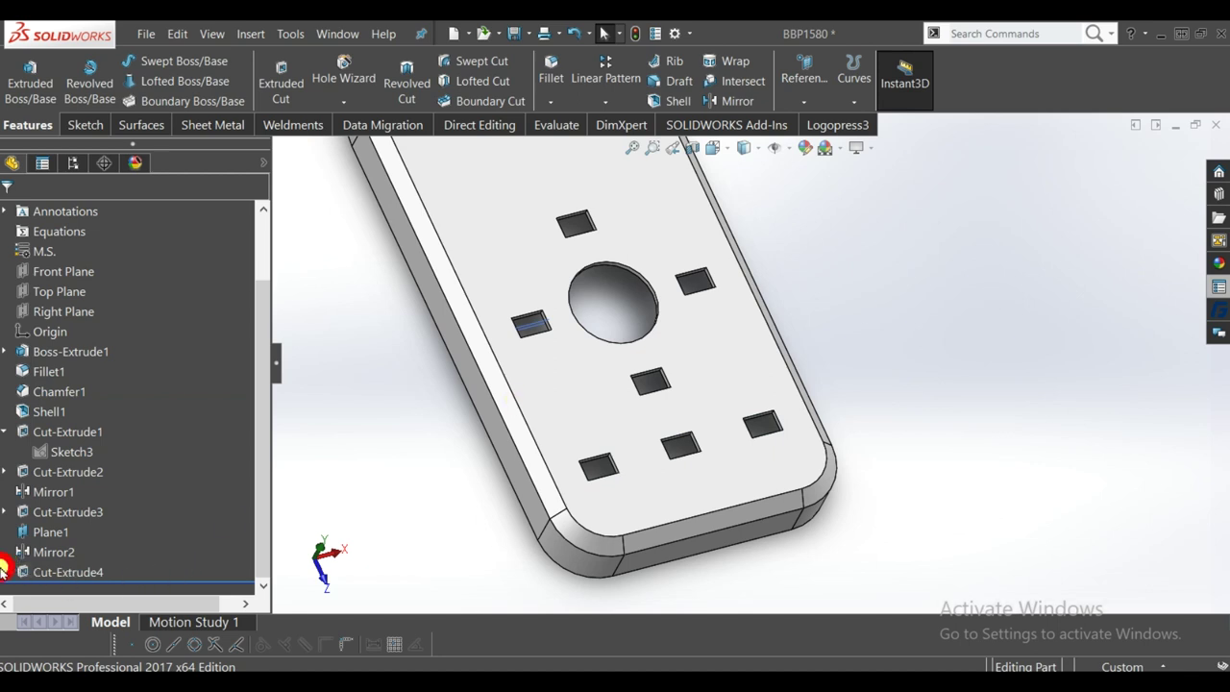
- Show Cut-Extrude4's sketch dimensions on the model and inspect one of them
click(4, 568)
click(72, 571)
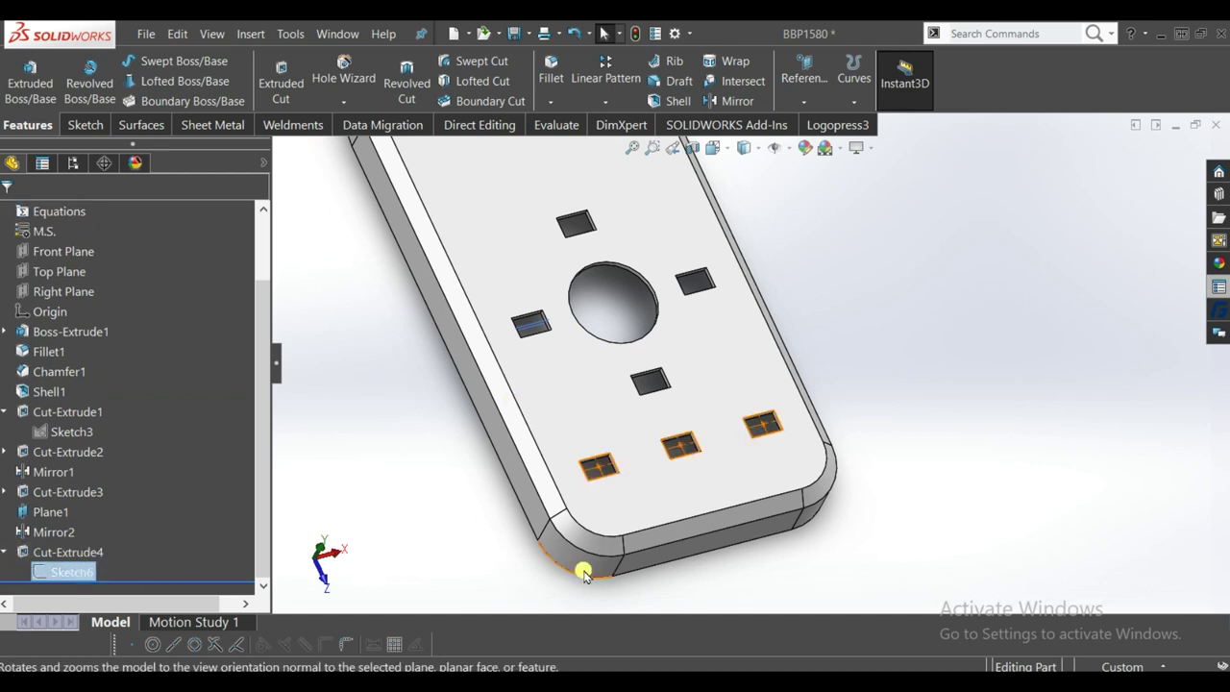
double_click(748, 470)
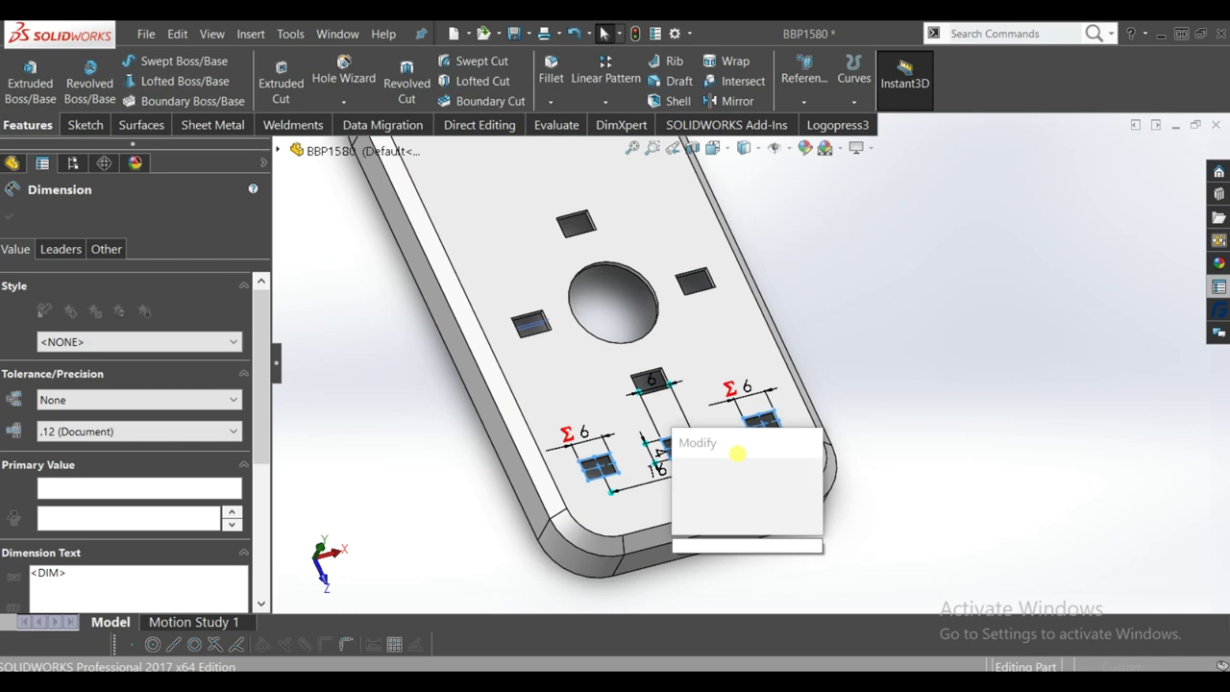
text(12)
click(885, 328)
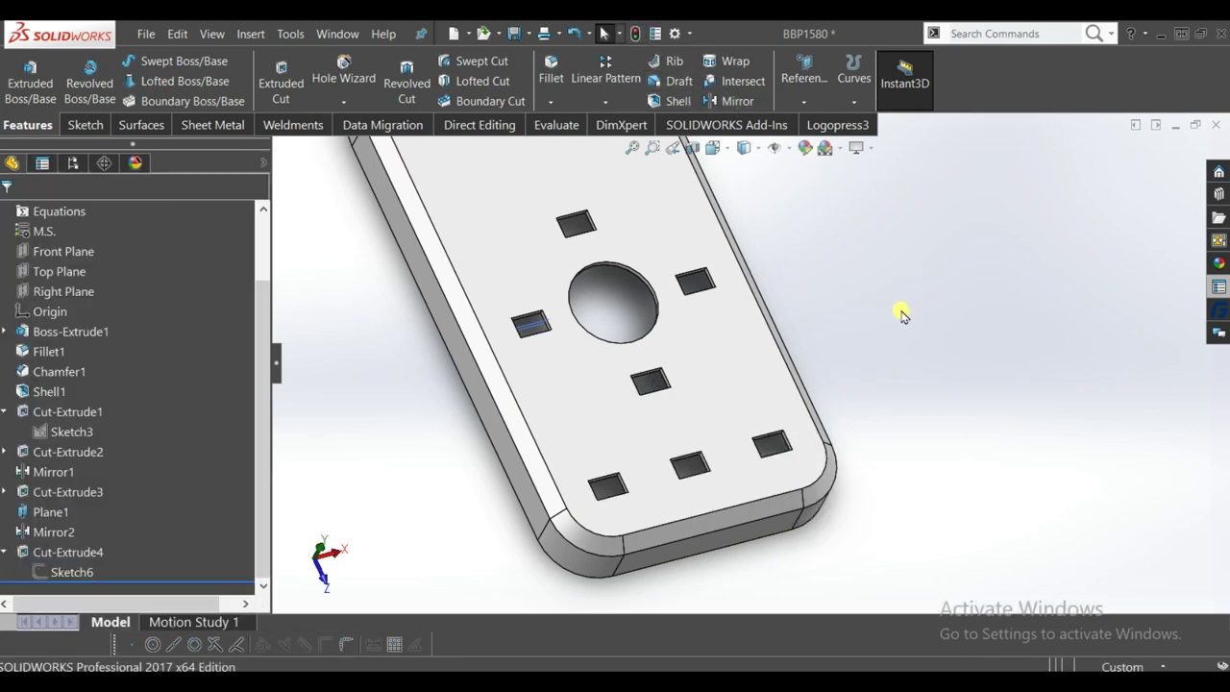
scroll(807, 341, down, 2)
click(613, 100)
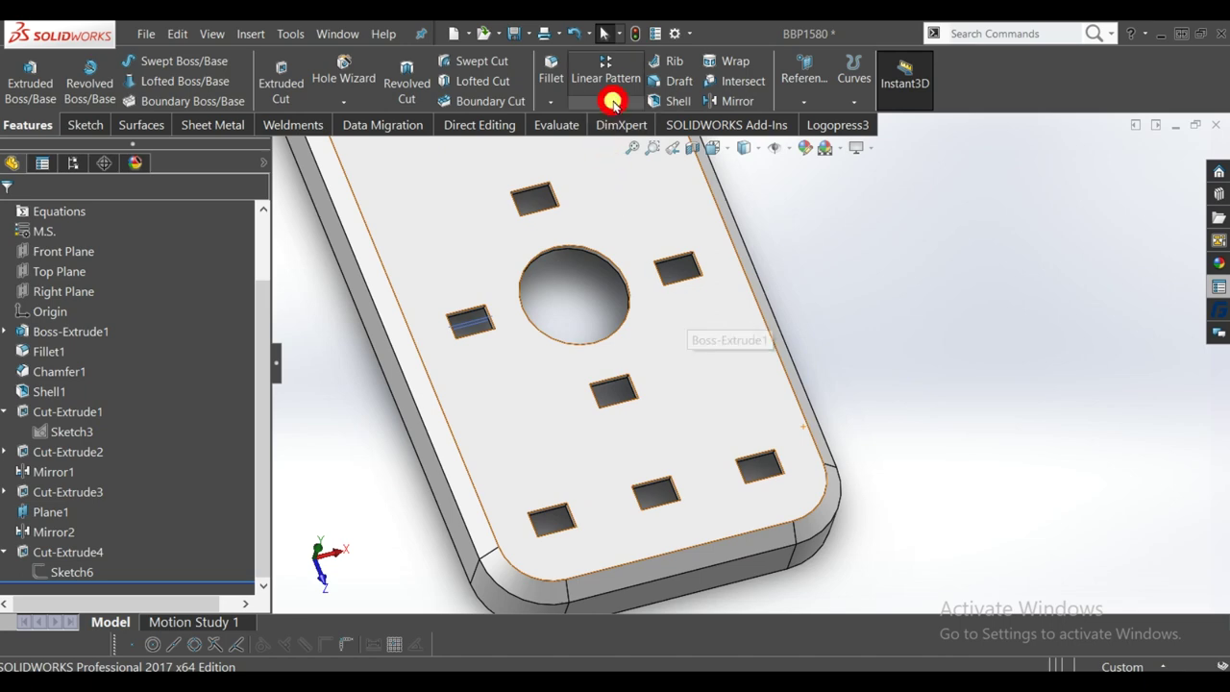
- Linear-pattern Cut-Extrude4 along a hole edge with 2 instances spaced 8 mm apart
click(619, 122)
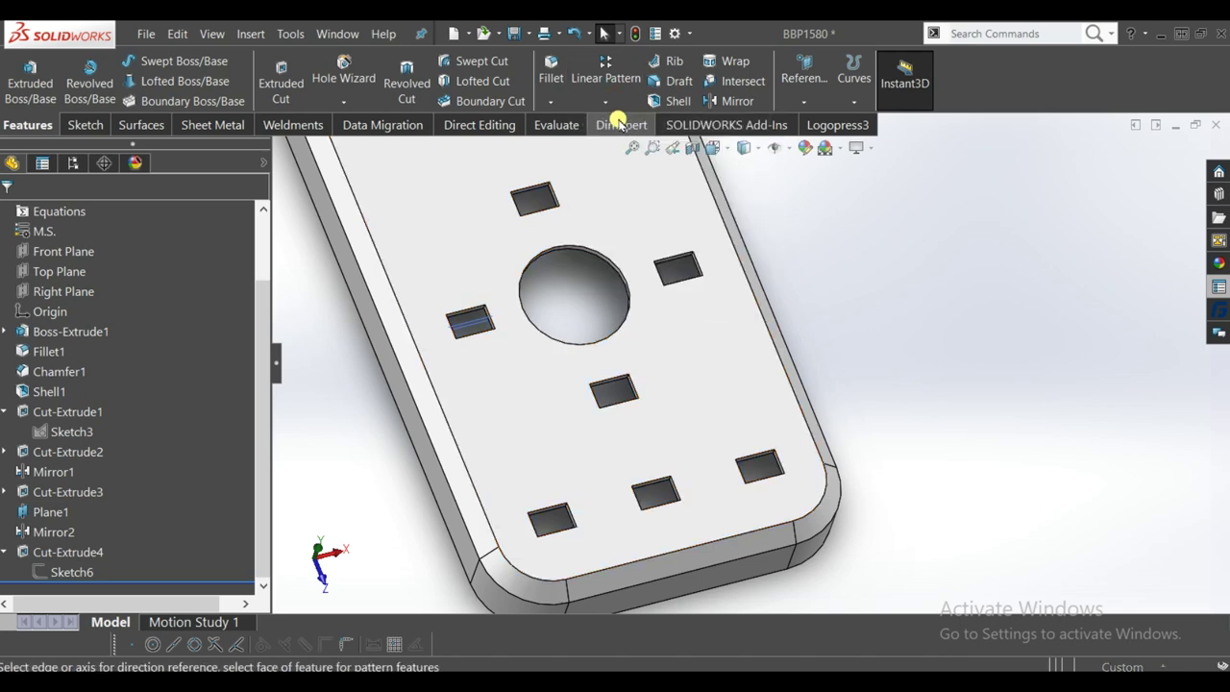
scroll(672, 514, down, 3)
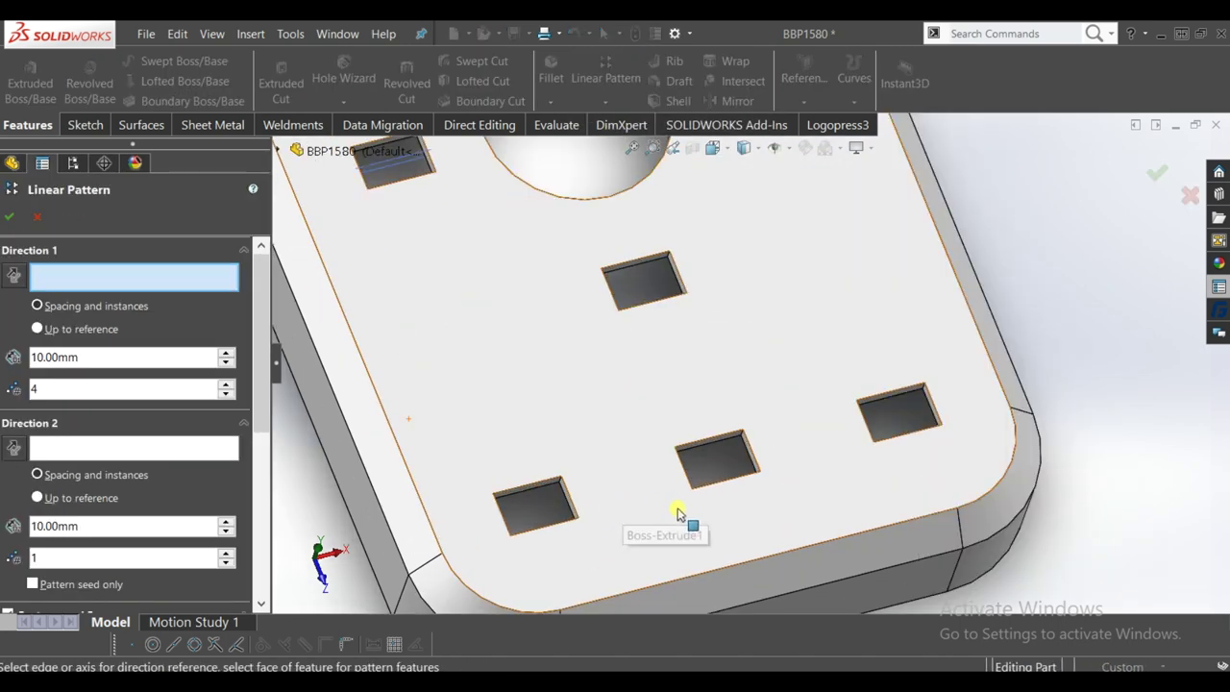
scroll(439, 528, up, 2)
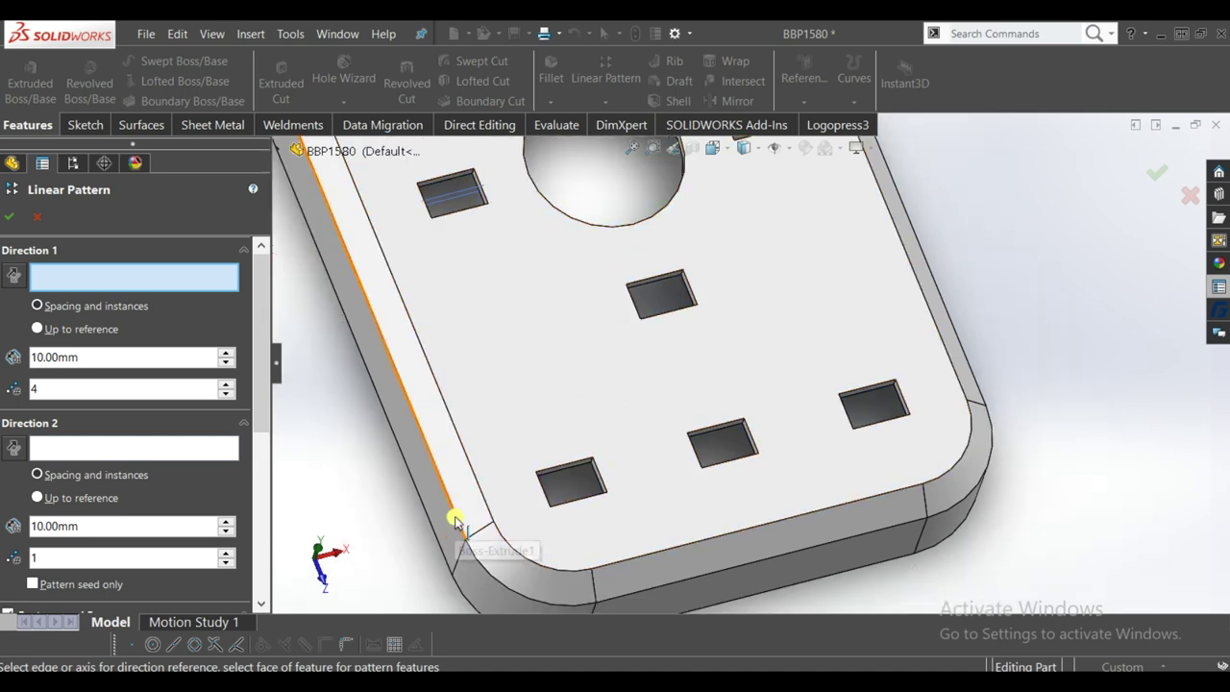
click(698, 461)
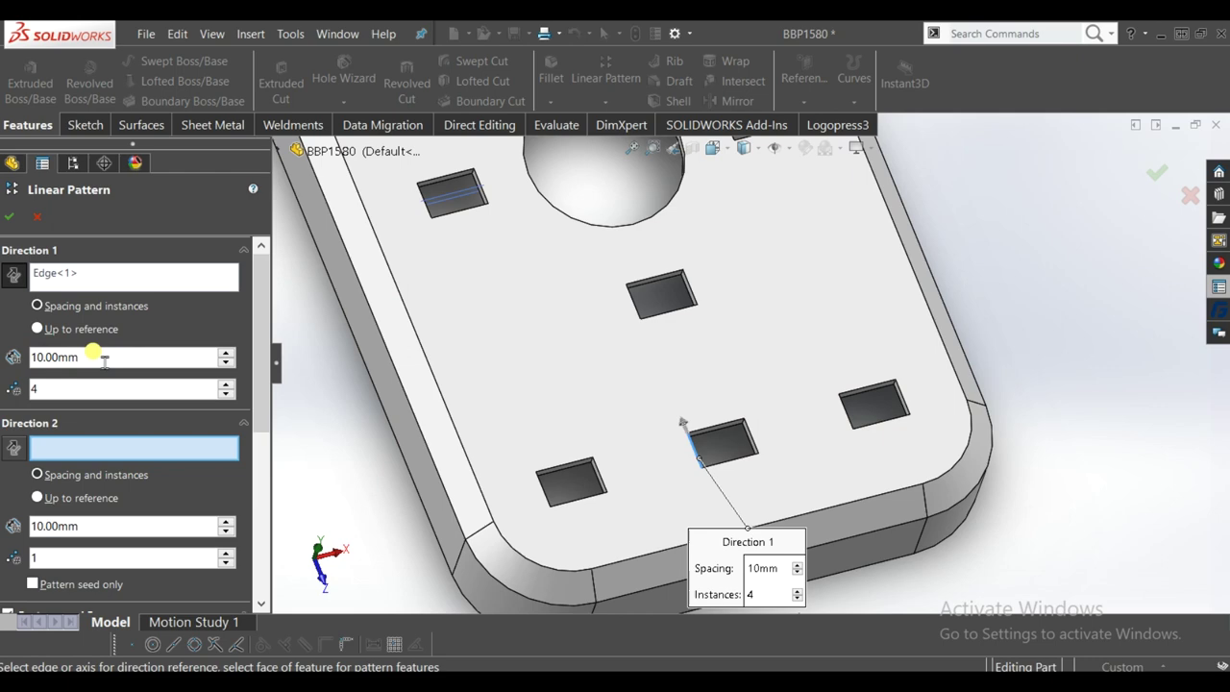
scroll(261, 458, down, 5)
click(124, 469)
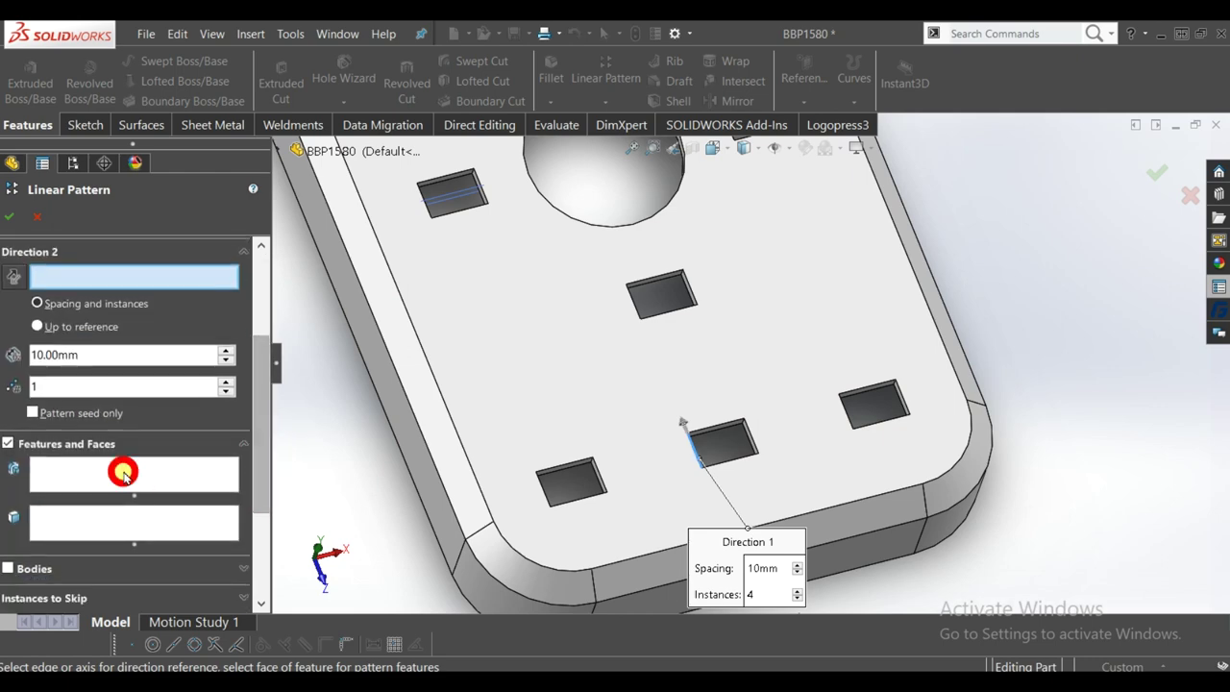
scroll(677, 430, down, 2)
scroll(708, 431, down, 1)
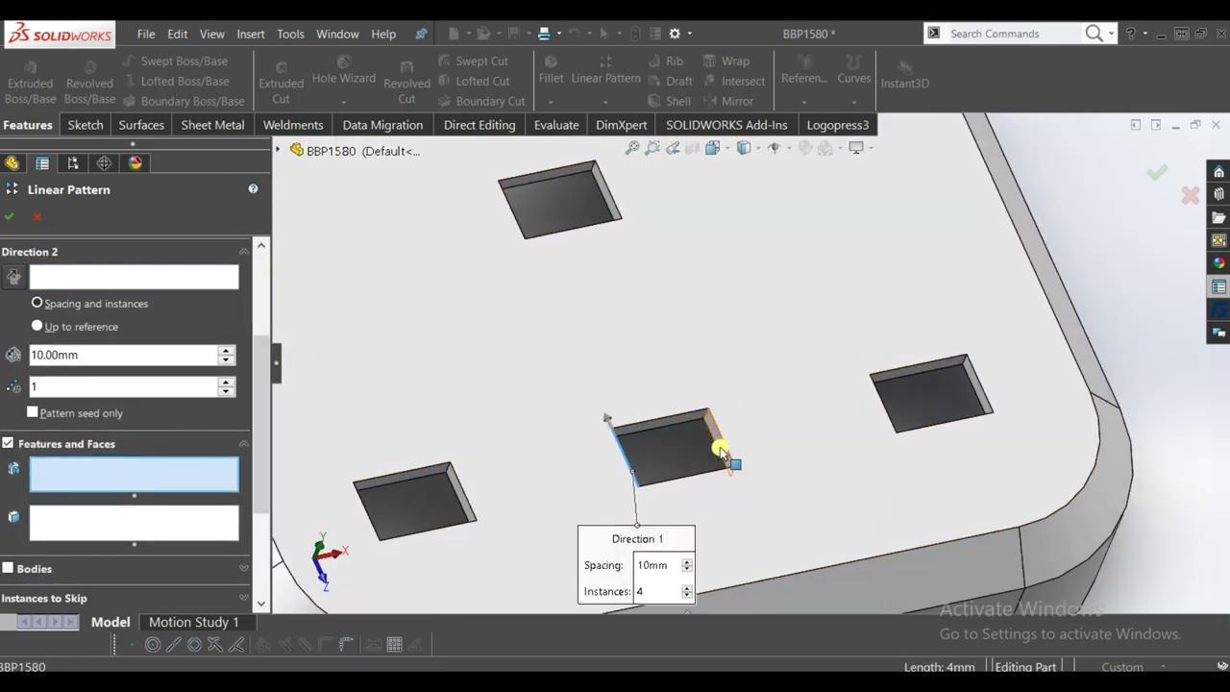
click(721, 450)
scroll(720, 450, up, 5)
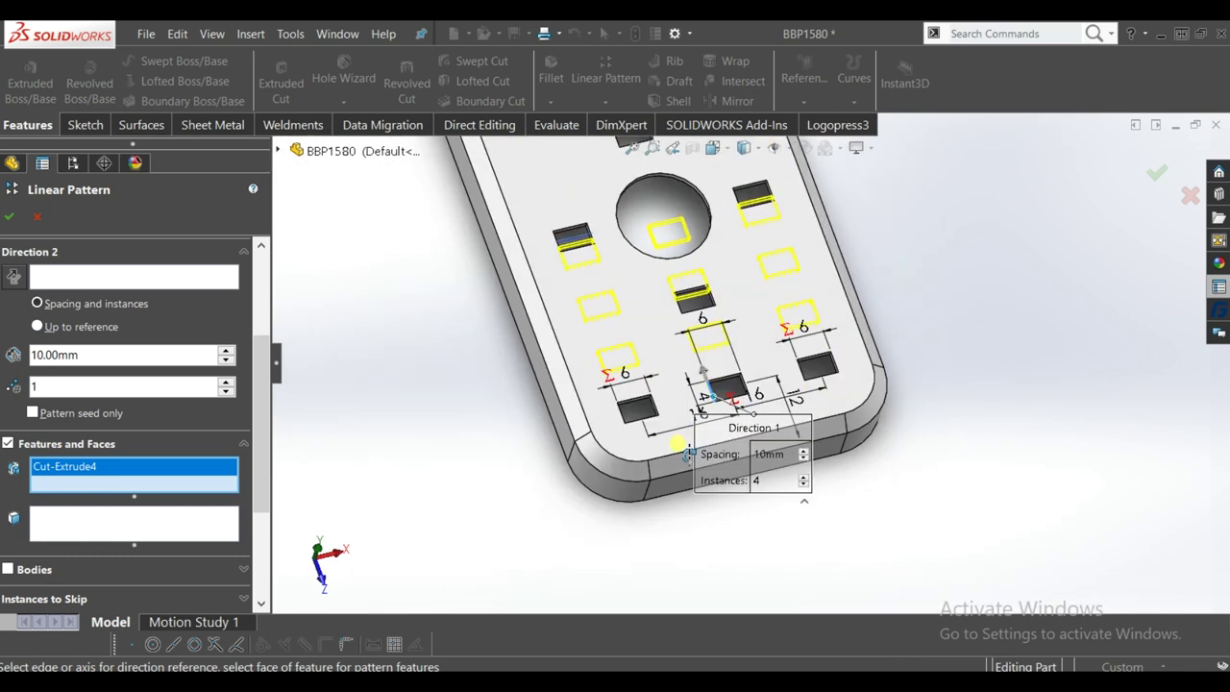
drag(262, 439, 262, 330)
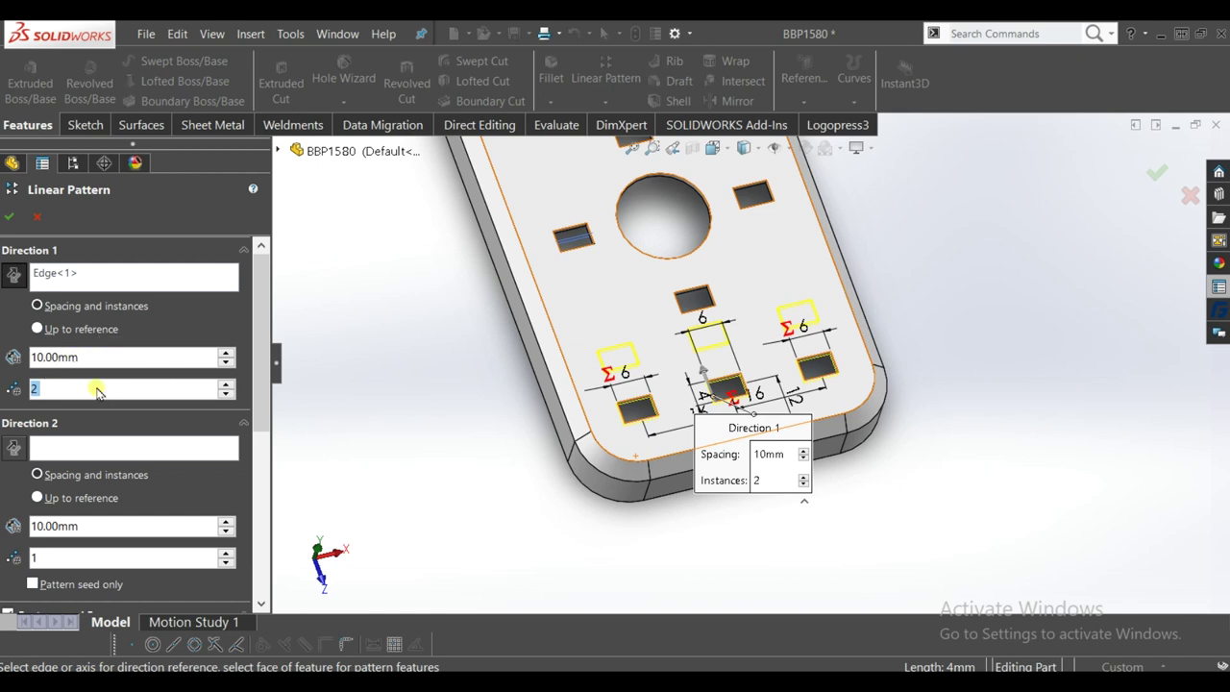
text(8)
key(Return)
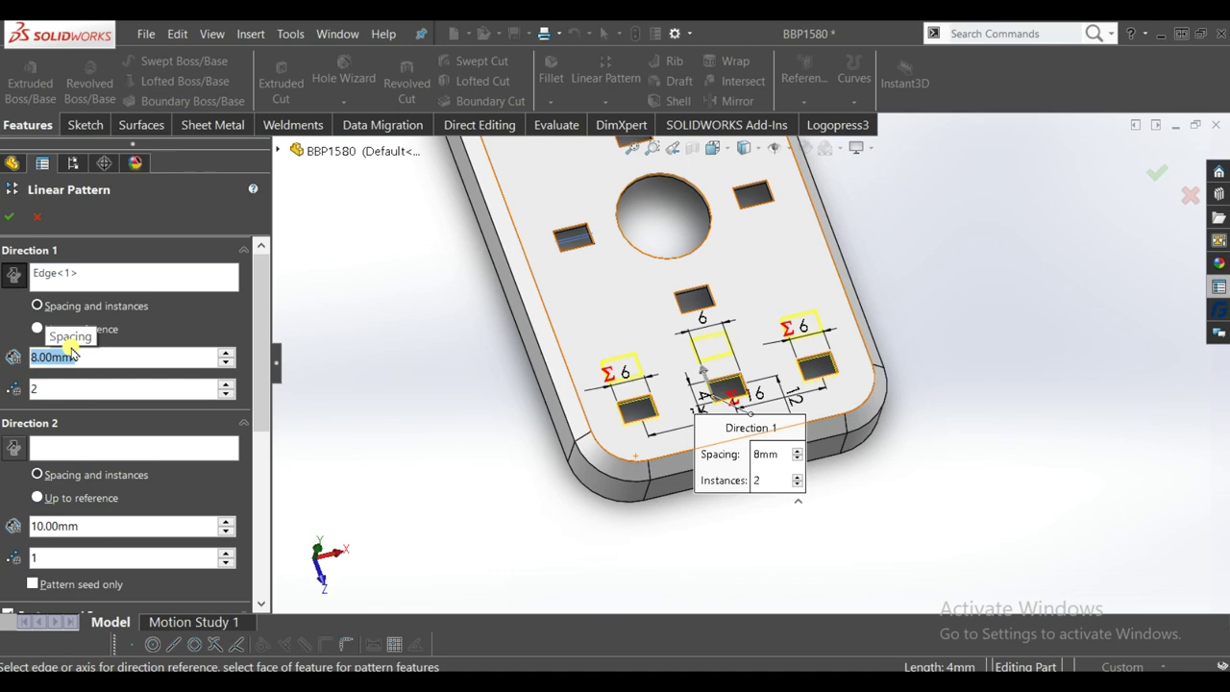
click(11, 217)
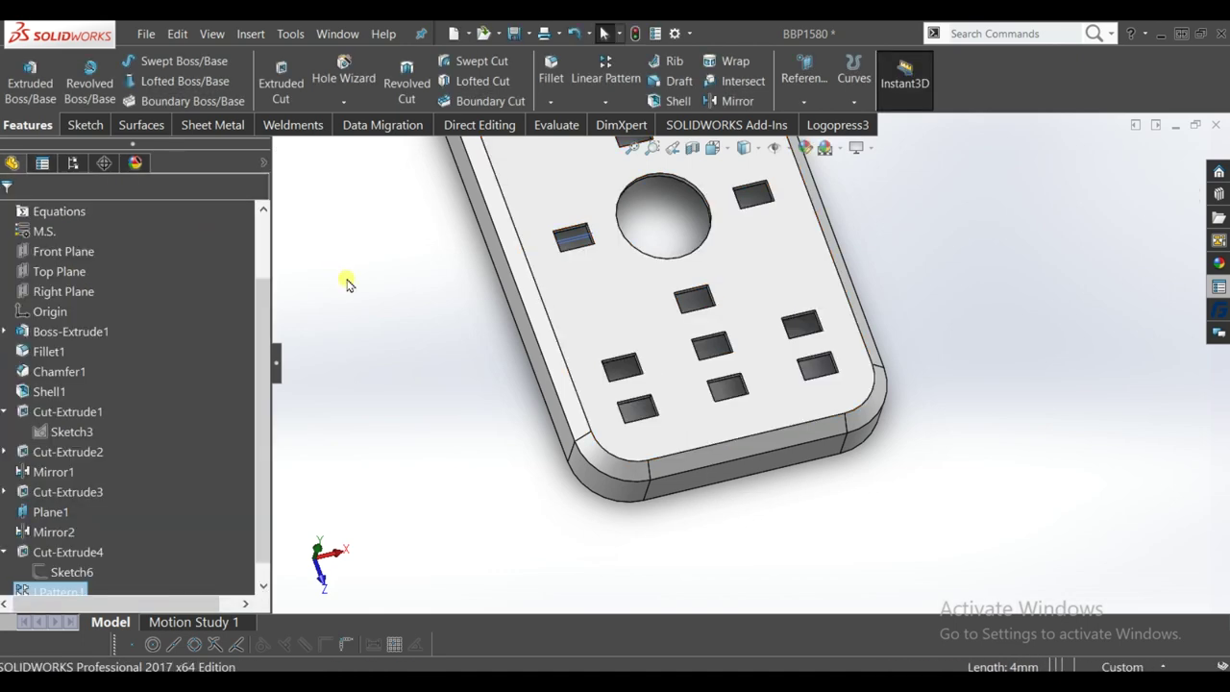
- Switch to Top view and start a new sketch on the plate's top face
click(712, 148)
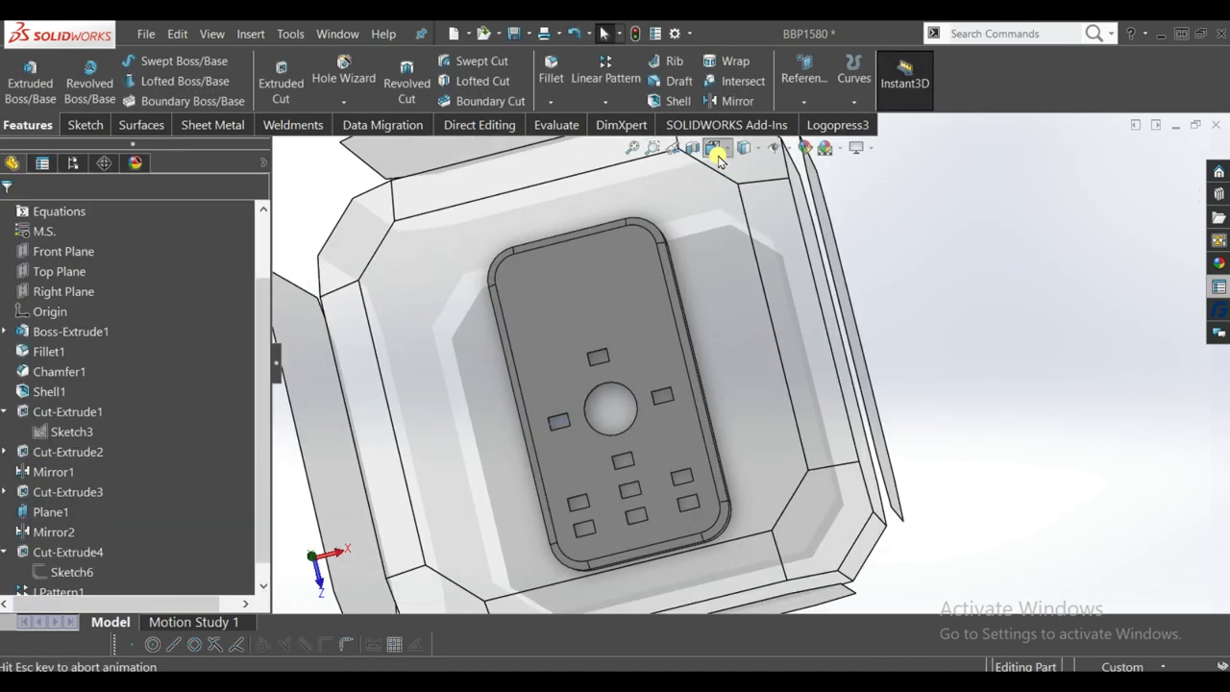
click(775, 321)
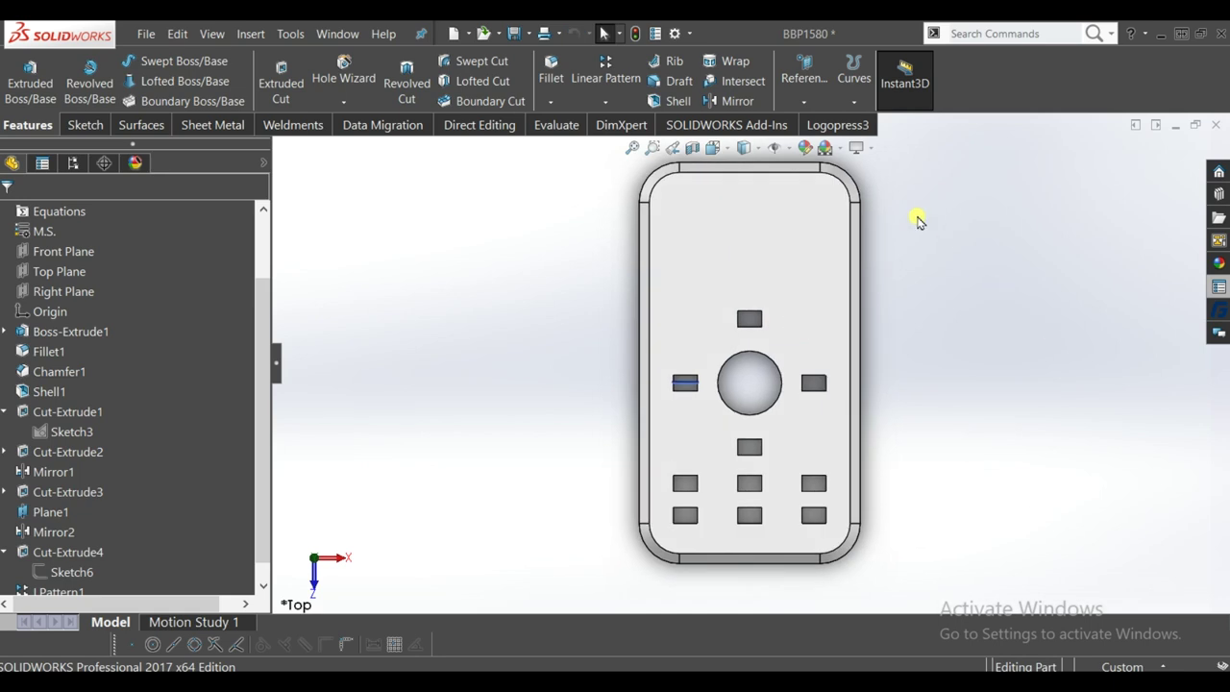
scroll(914, 219, down, 3)
scroll(914, 219, down, 2)
click(472, 302)
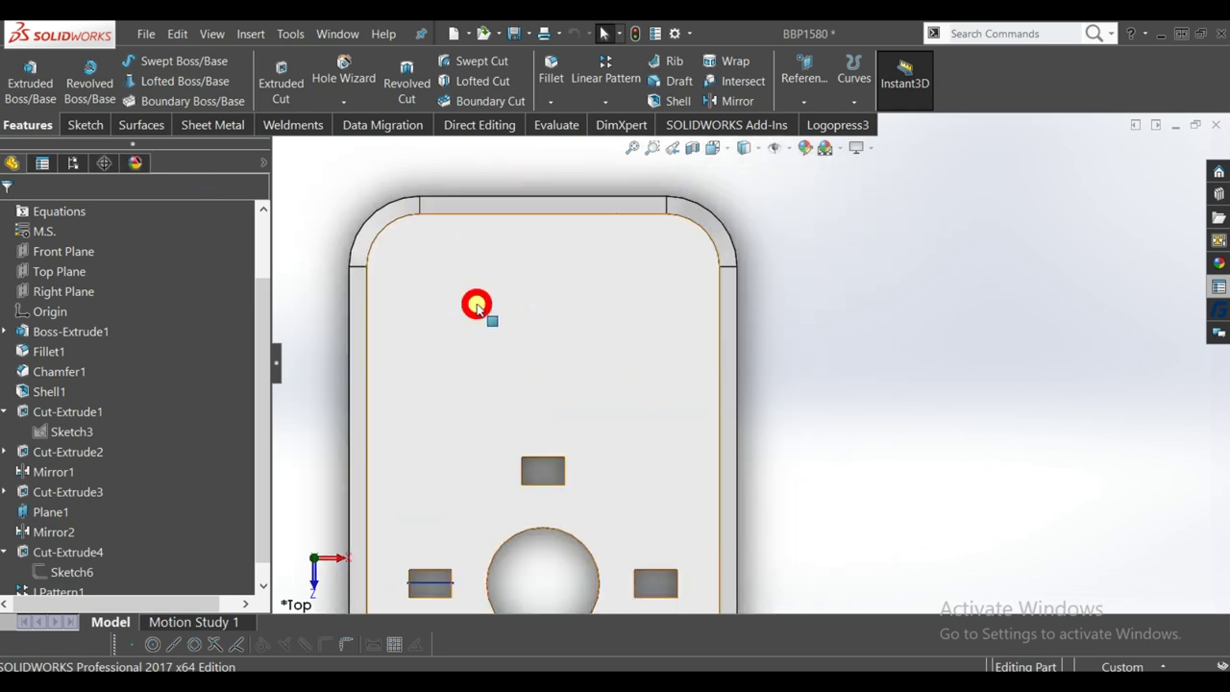
click(529, 247)
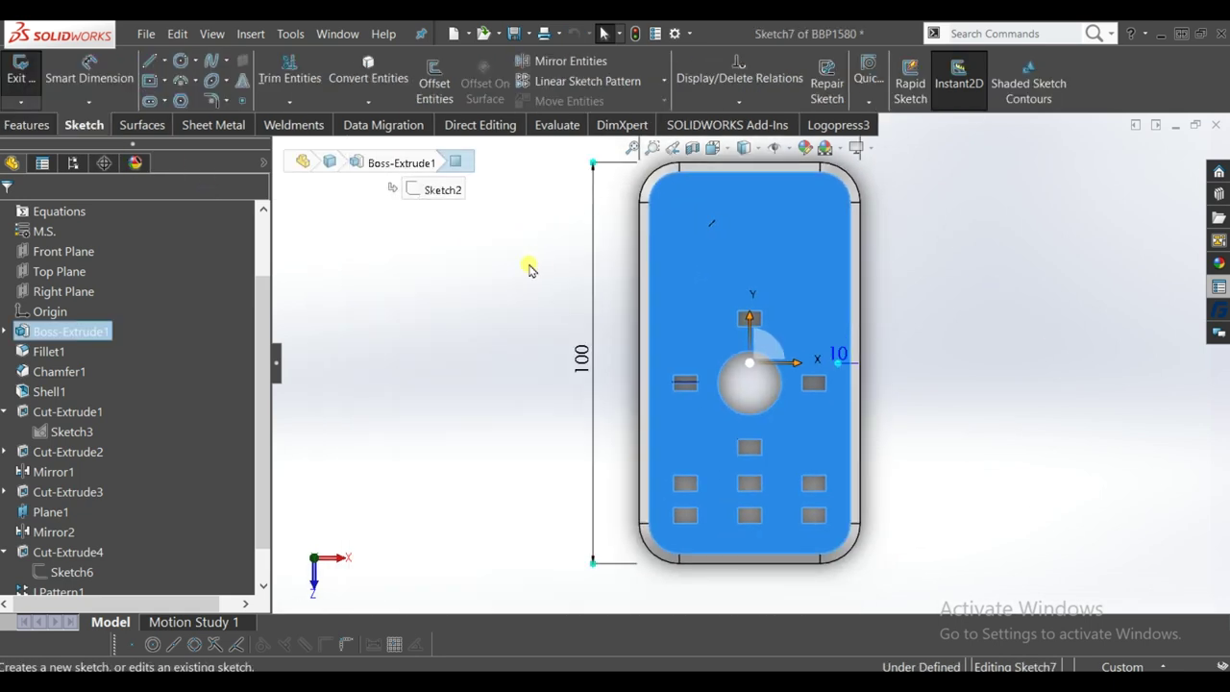
click(961, 236)
scroll(894, 260, down, 2)
scroll(672, 221, down, 2)
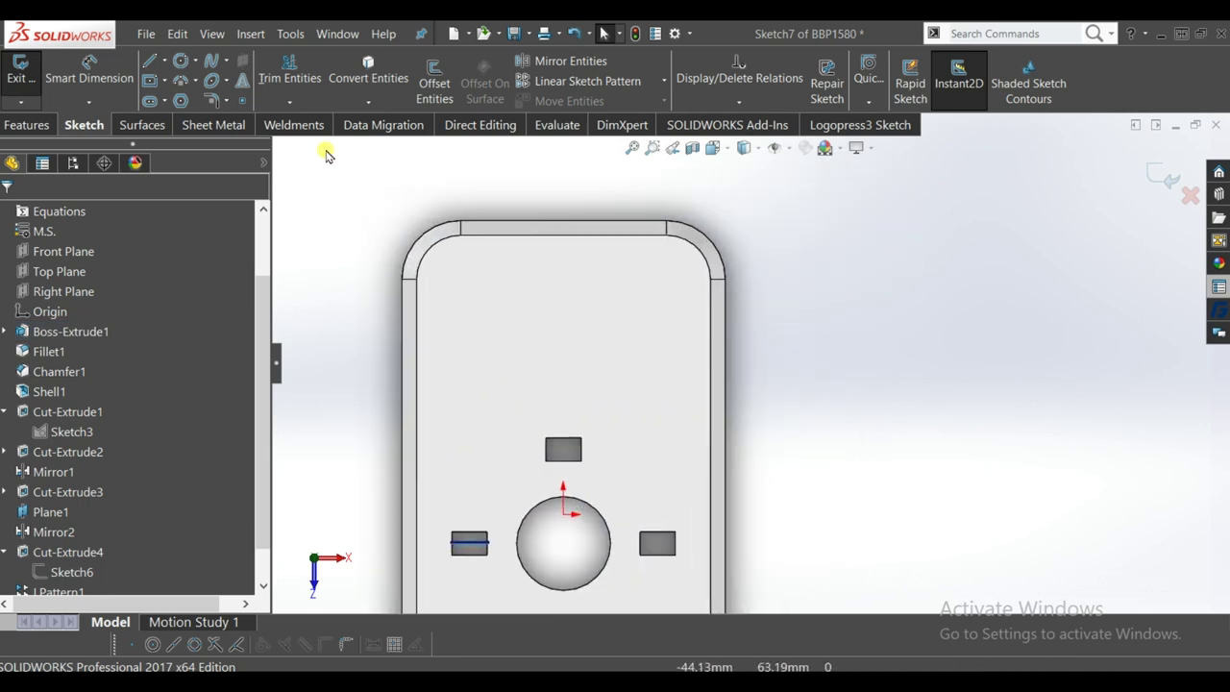
- Draw a centre rectangle above the top cutout sized 30 mm wide by 25 mm high
click(150, 81)
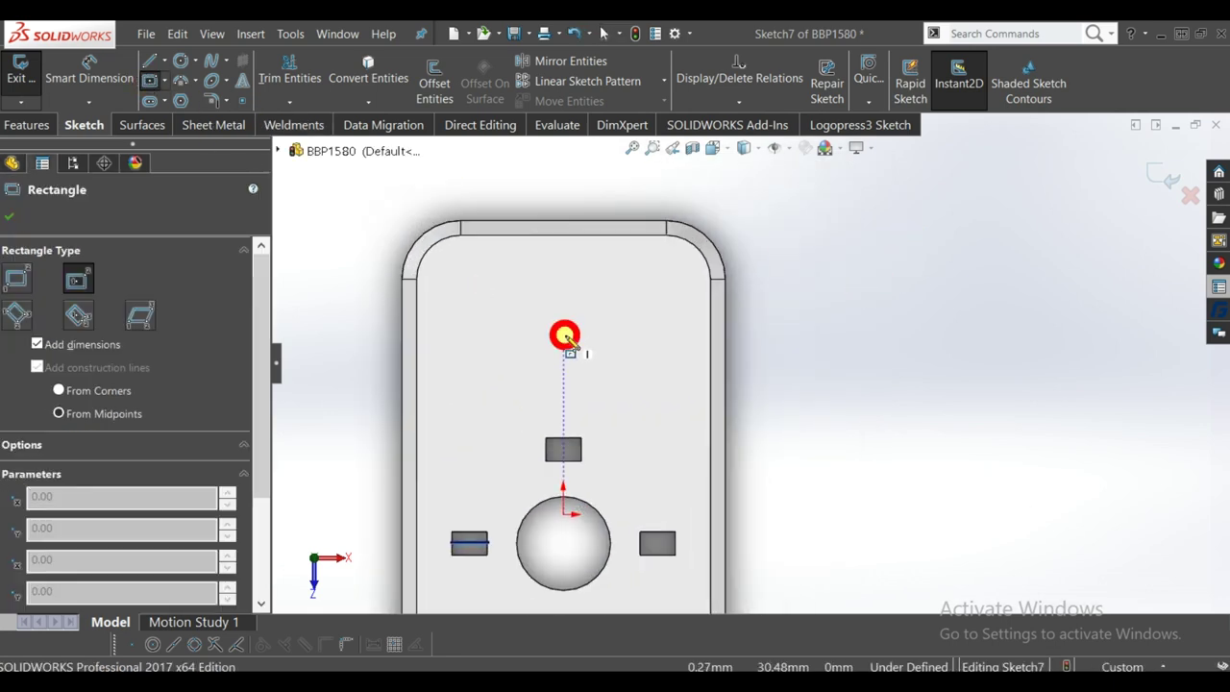
click(564, 335)
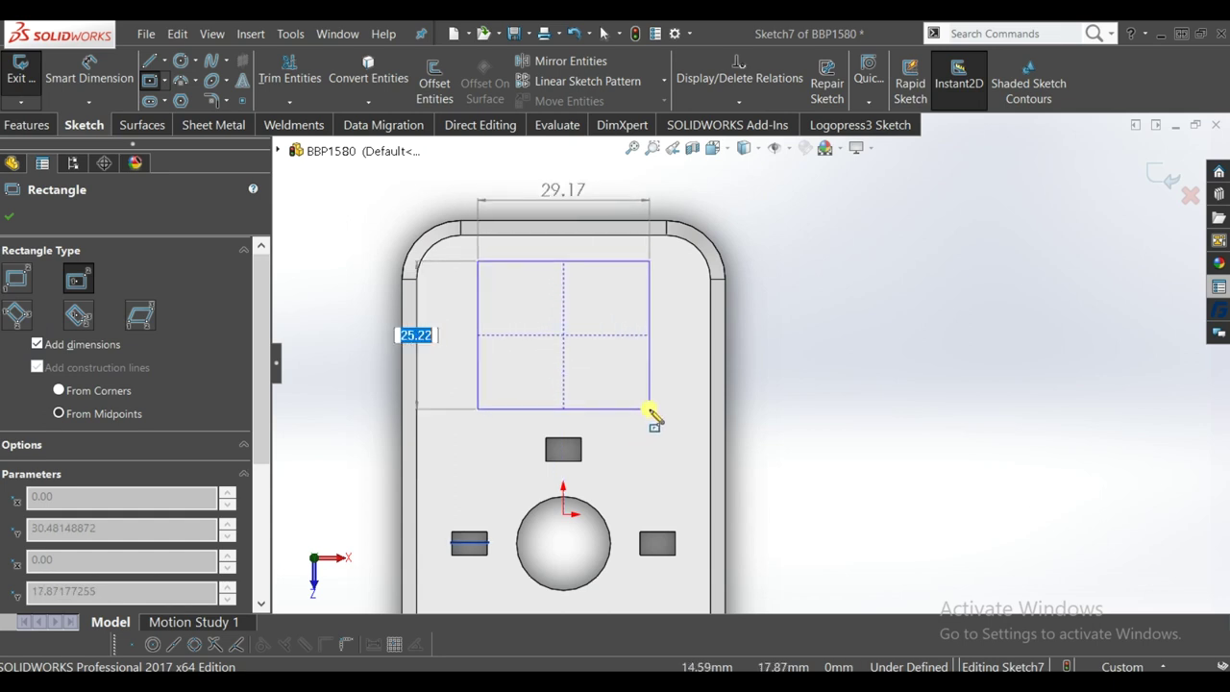
click(649, 410)
scroll(864, 385, up, 2)
key(Escape)
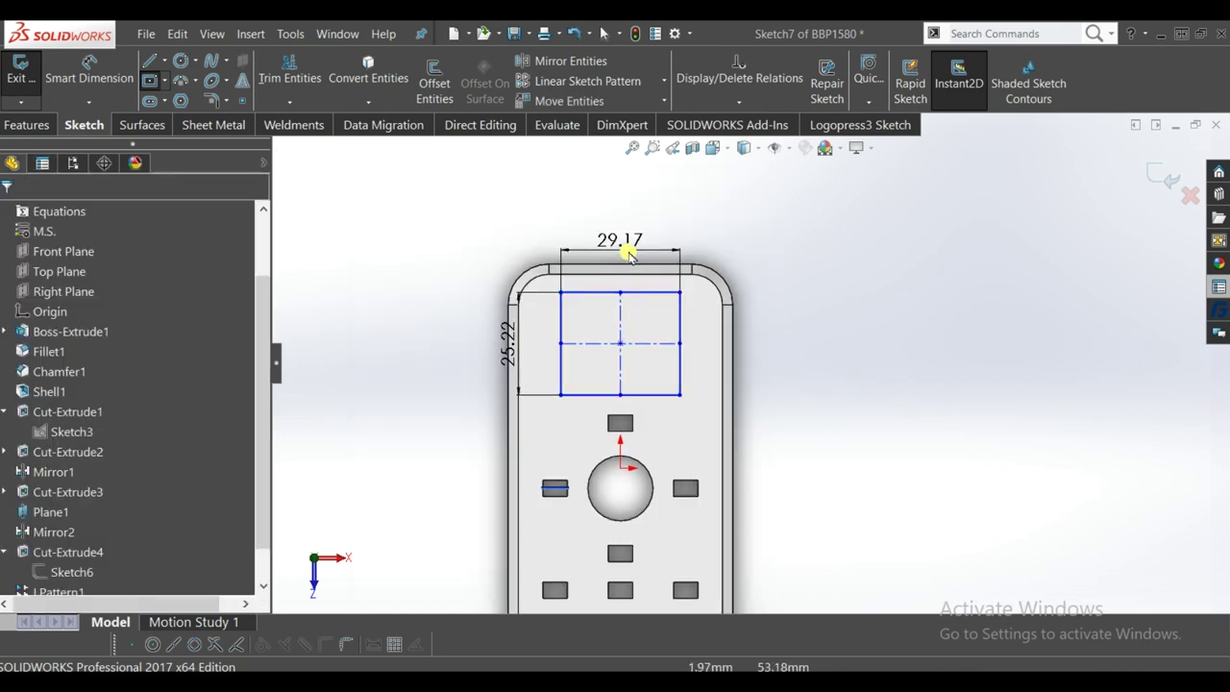
click(627, 249)
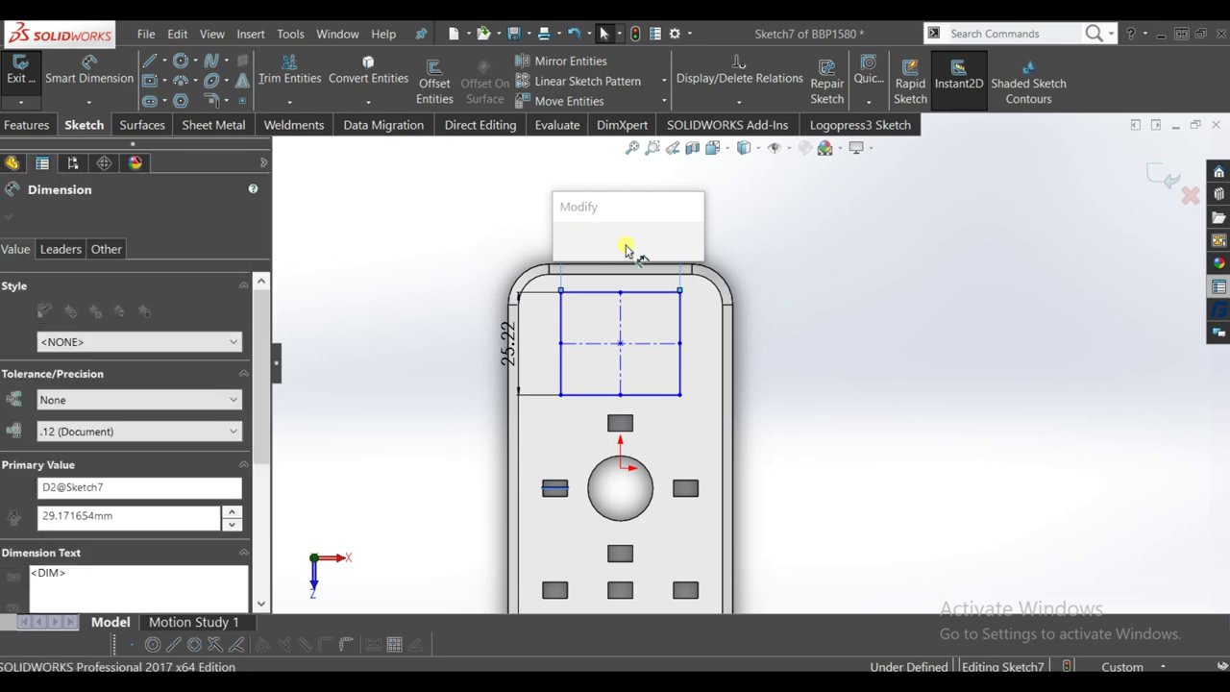
text(30)
key(Return)
key(Escape)
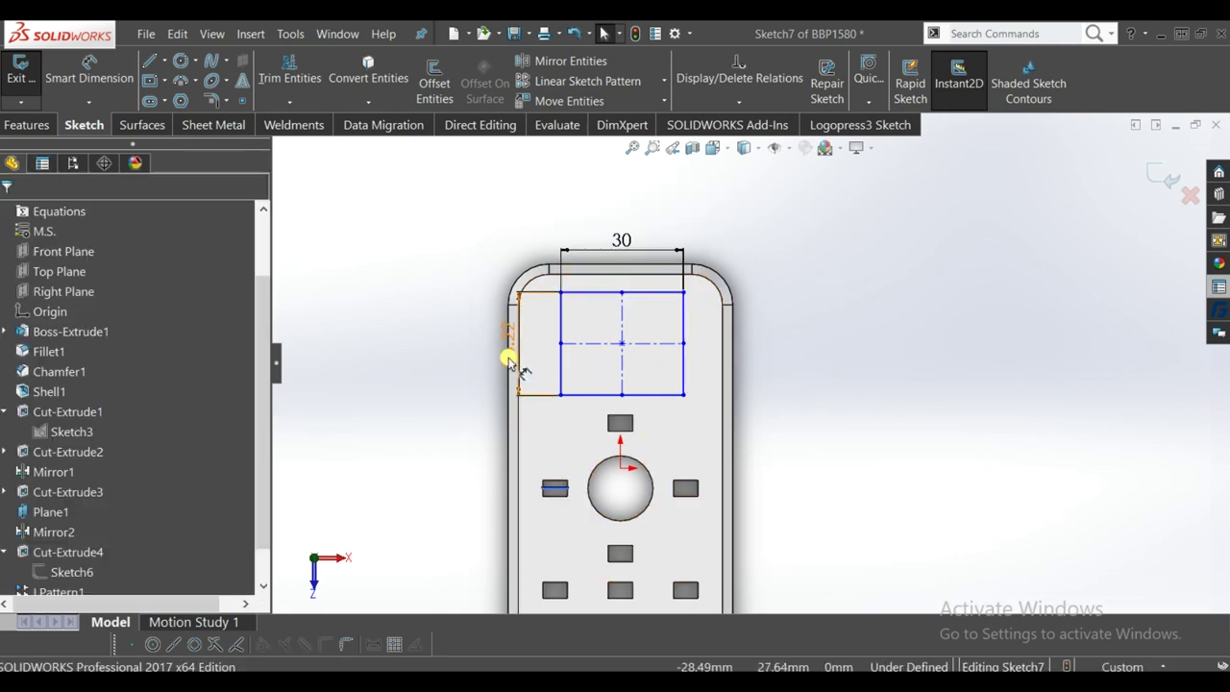
click(500, 356)
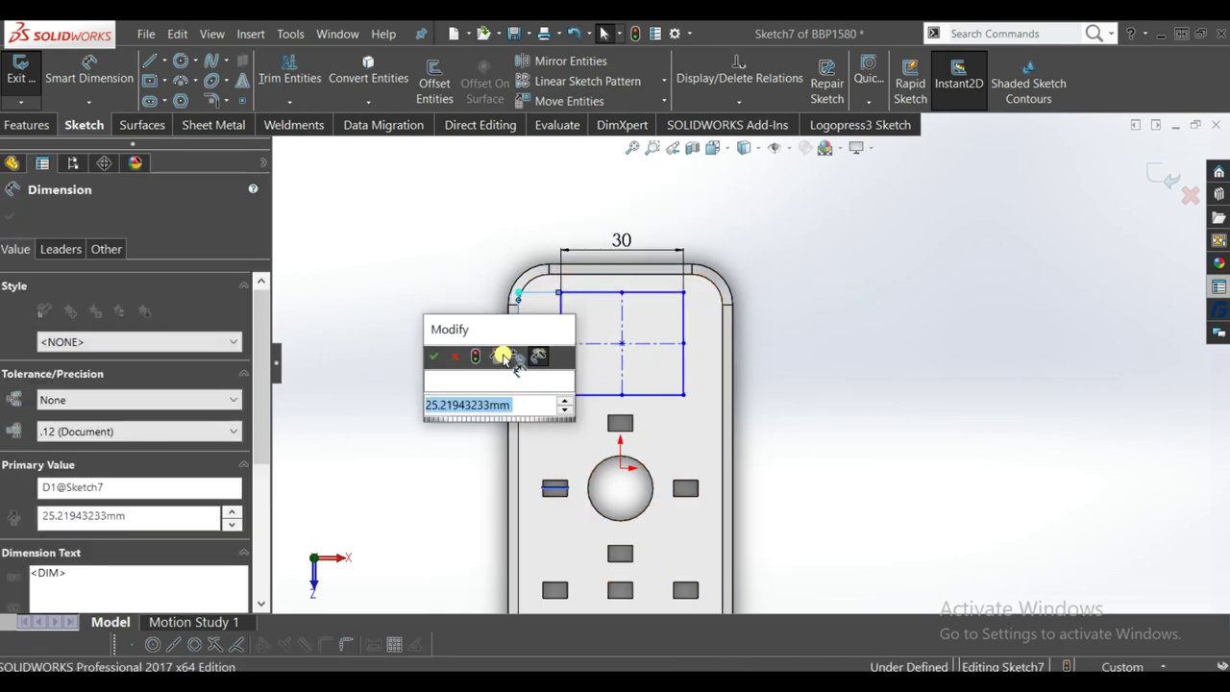
text(25)
key(Return)
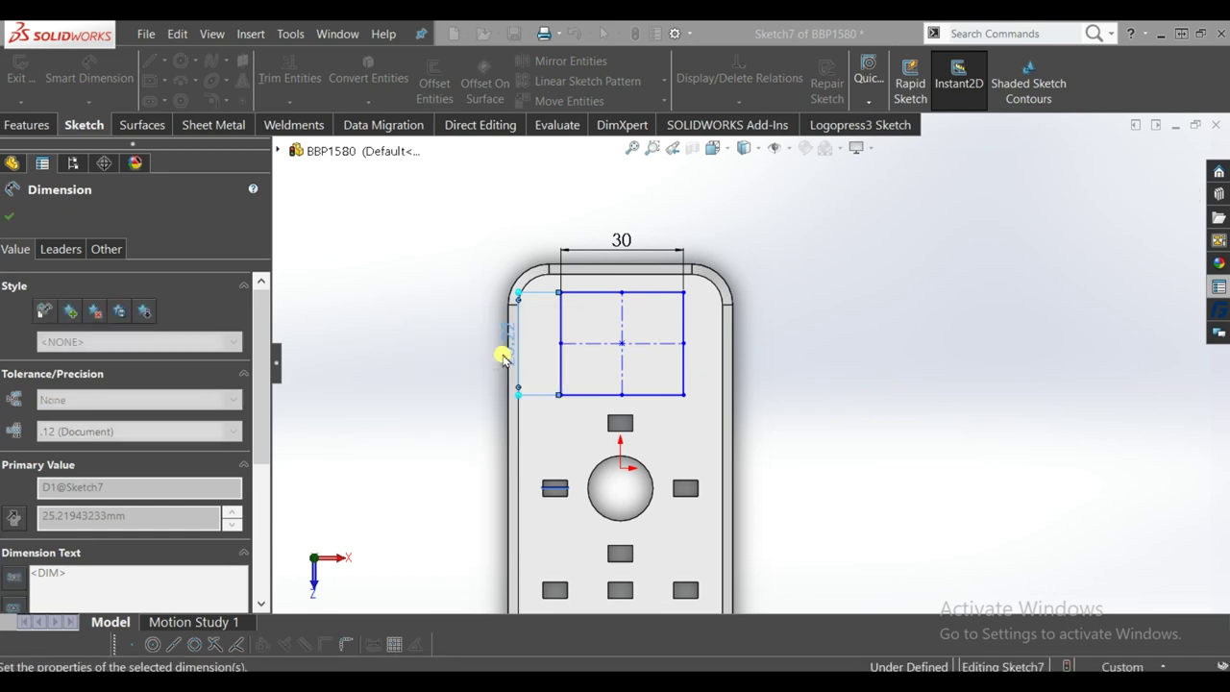
click(382, 304)
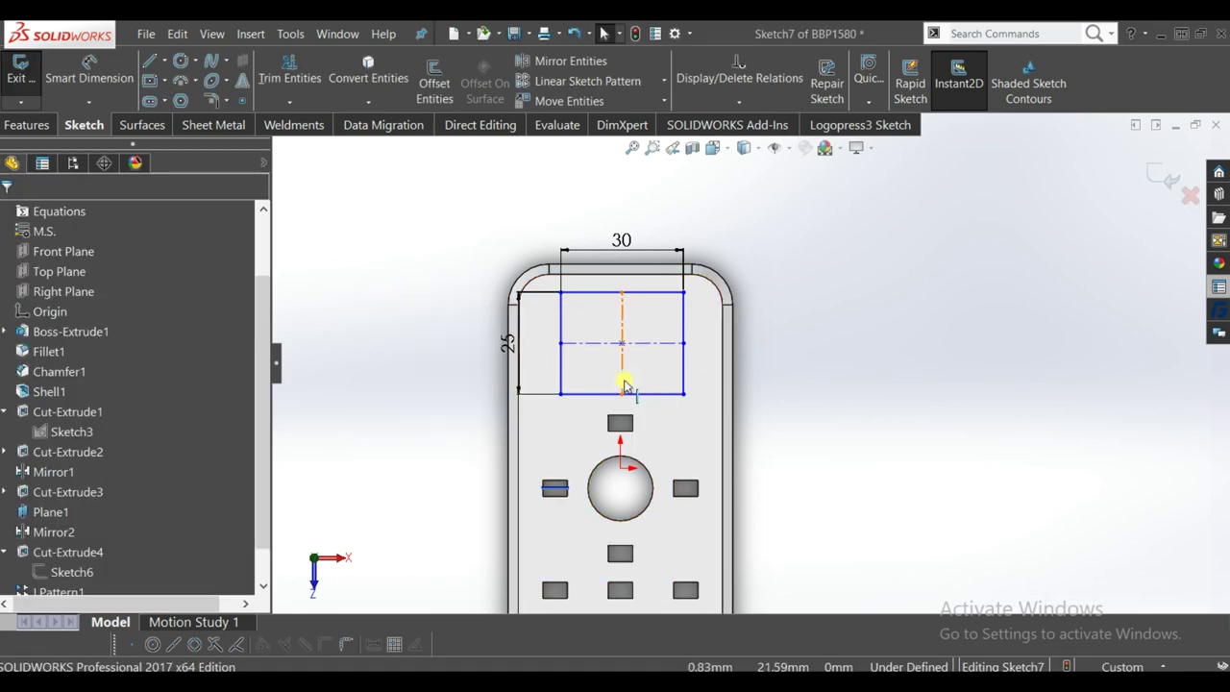
- Put the rectangle's vertical centreline through the origin and its centre 20 mm below the top edge
ctrl+click(620, 468)
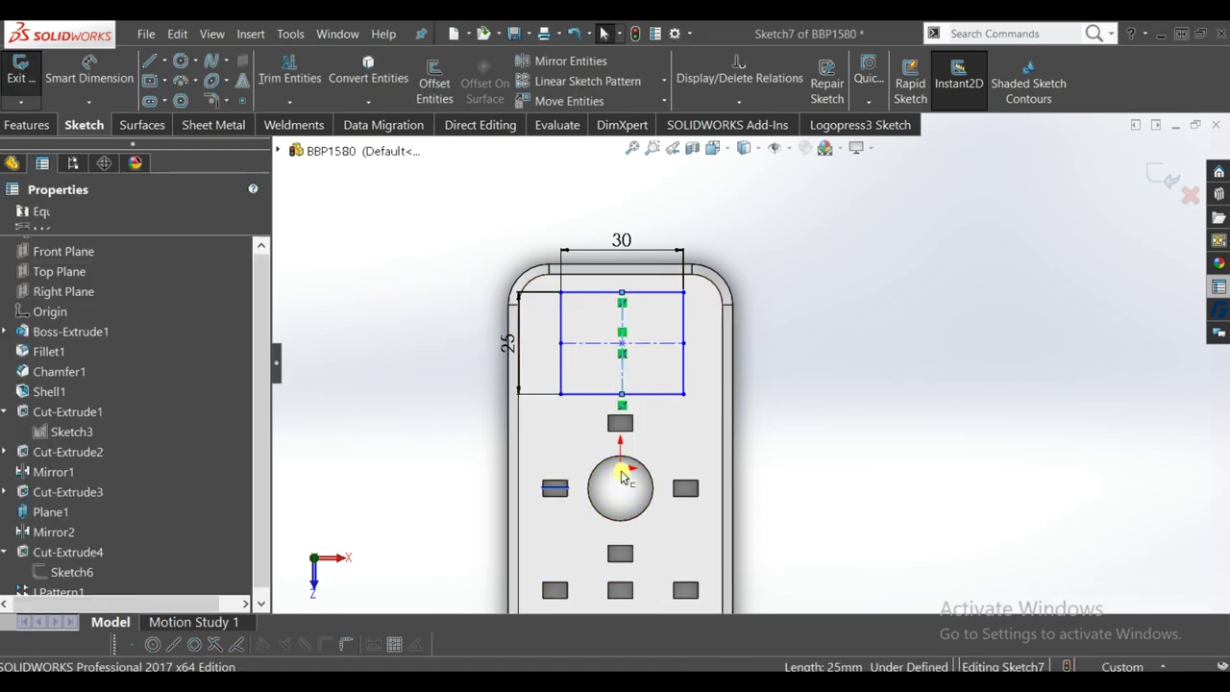
click(689, 401)
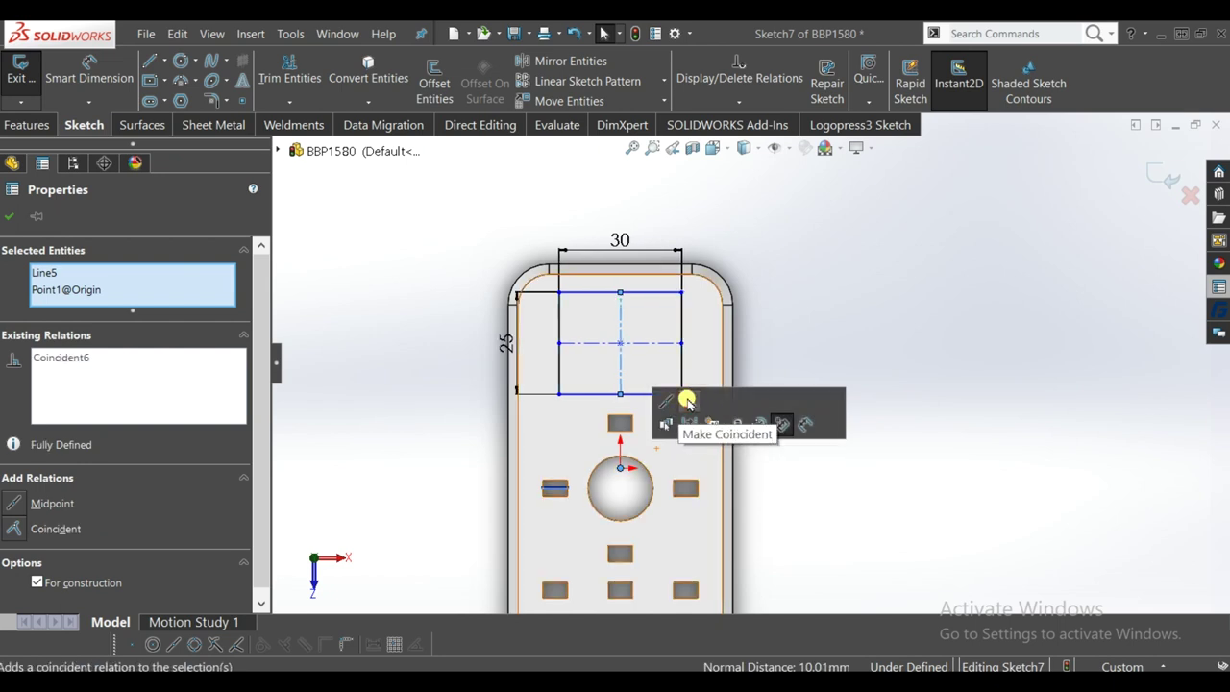
click(834, 336)
click(88, 69)
scroll(673, 278, down, 1)
click(661, 265)
click(672, 359)
click(788, 332)
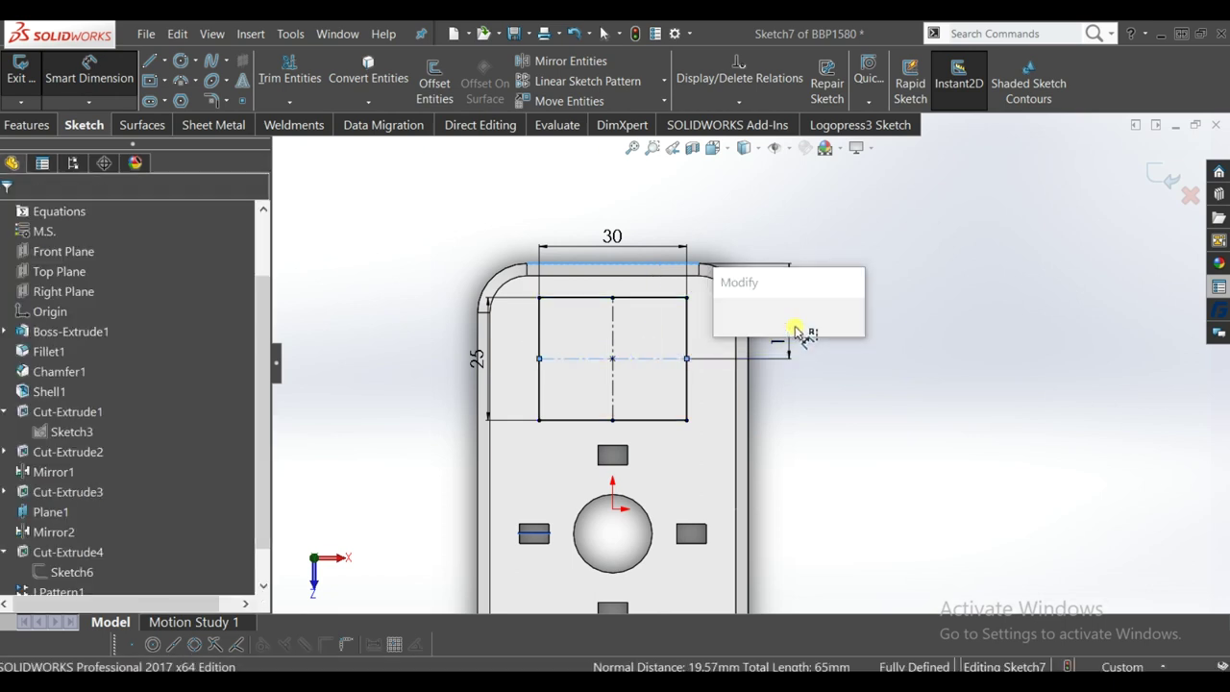
text(20)
key(Return)
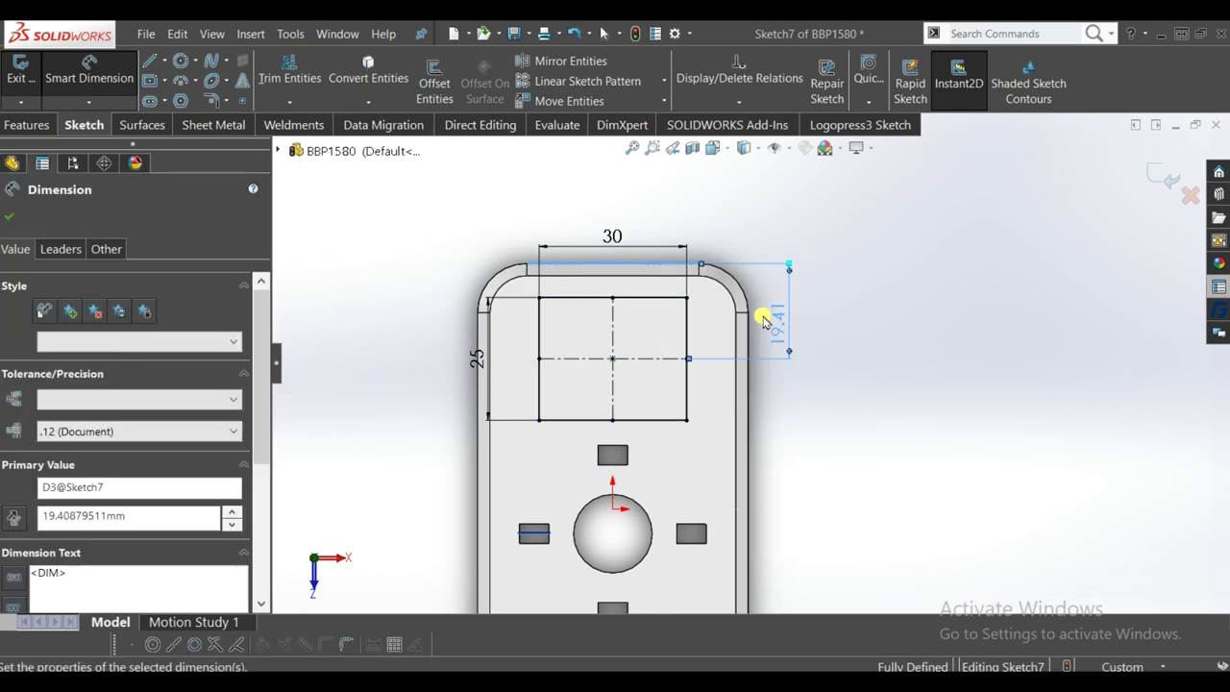
click(791, 486)
- Orbit the sketched plate into a tilted 3D view
mouse_move(791, 486)
middle_down()
mouse_move(782, 335)
mouse_move(1024, 387)
middle_up()
key(ctrl+8)
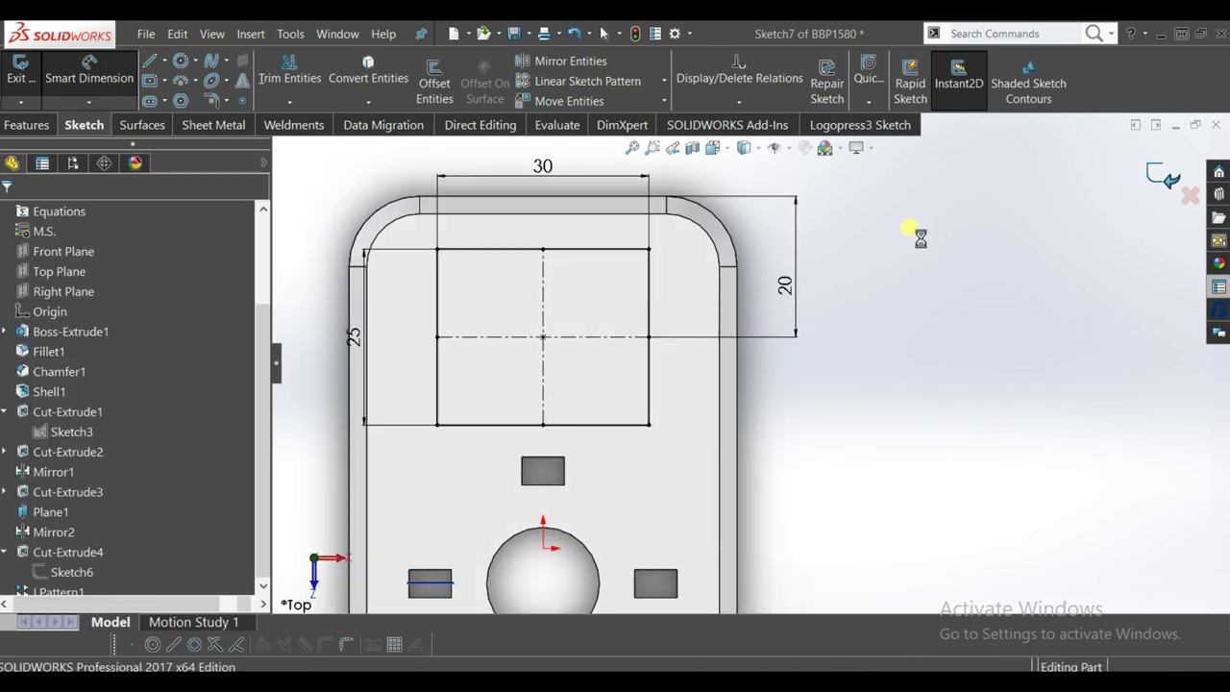
mouse_move(919, 242)
middle_down()
mouse_move(804, 233)
mouse_move(868, 205)
middle_up()
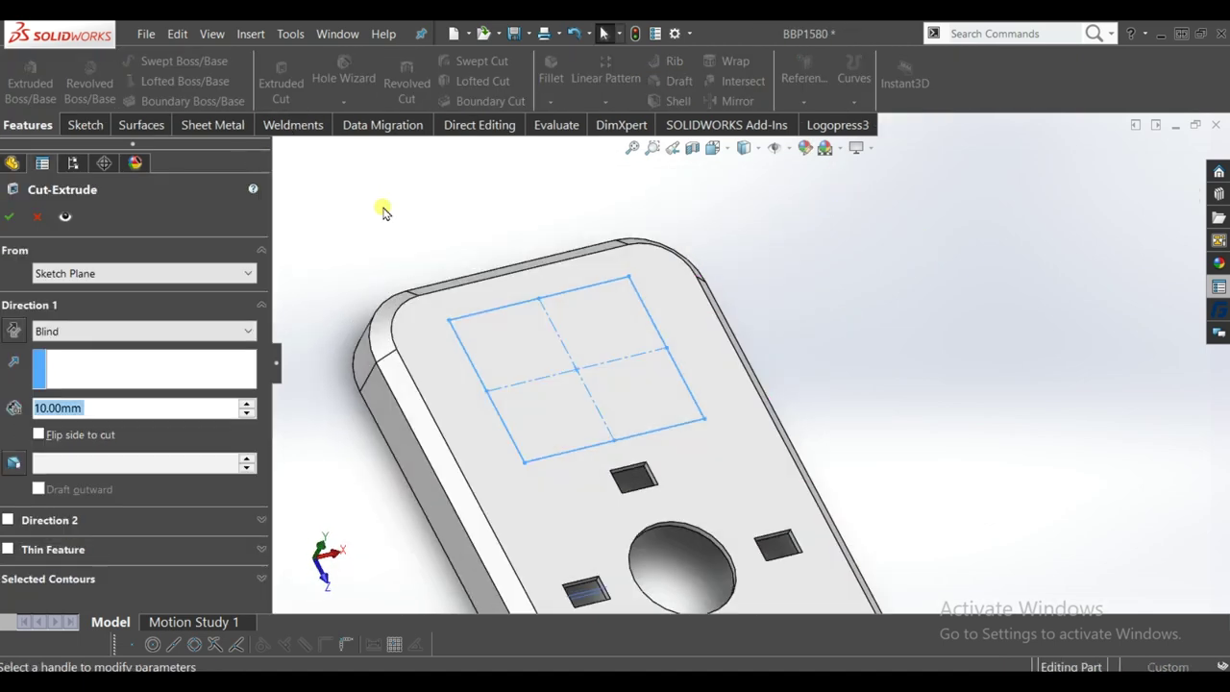
- Cut the 30 × 25 window Through All as Cut-Extrude5
click(106, 331)
click(100, 360)
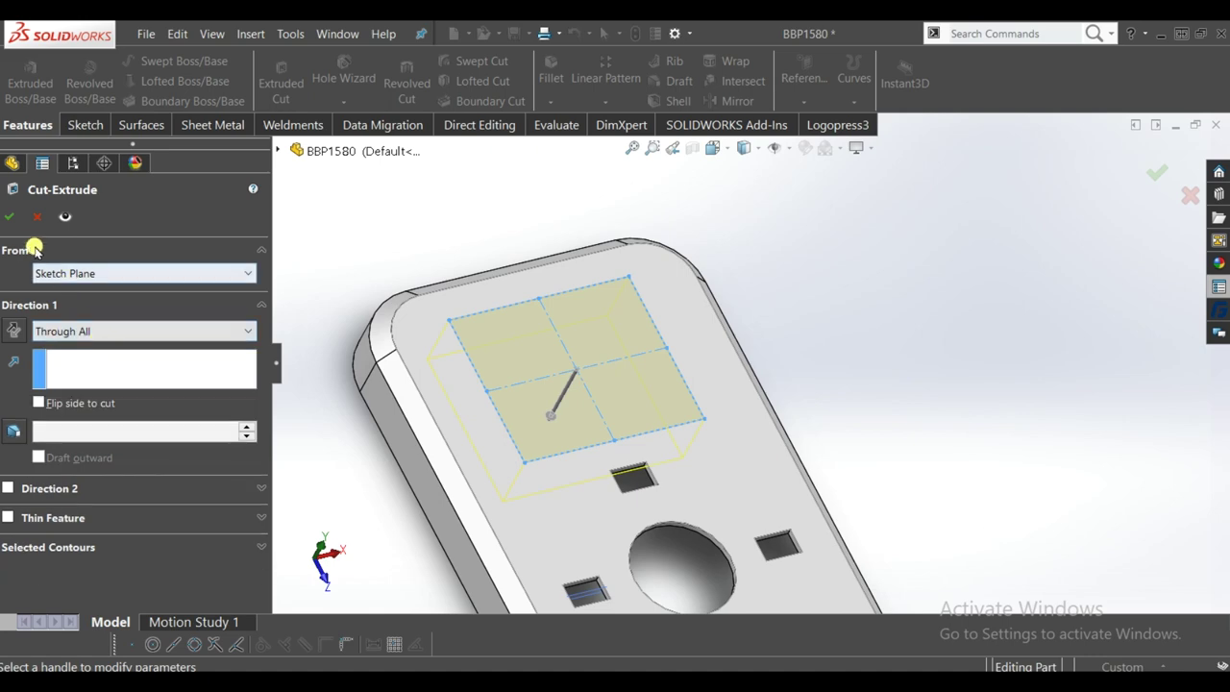
key(Return)
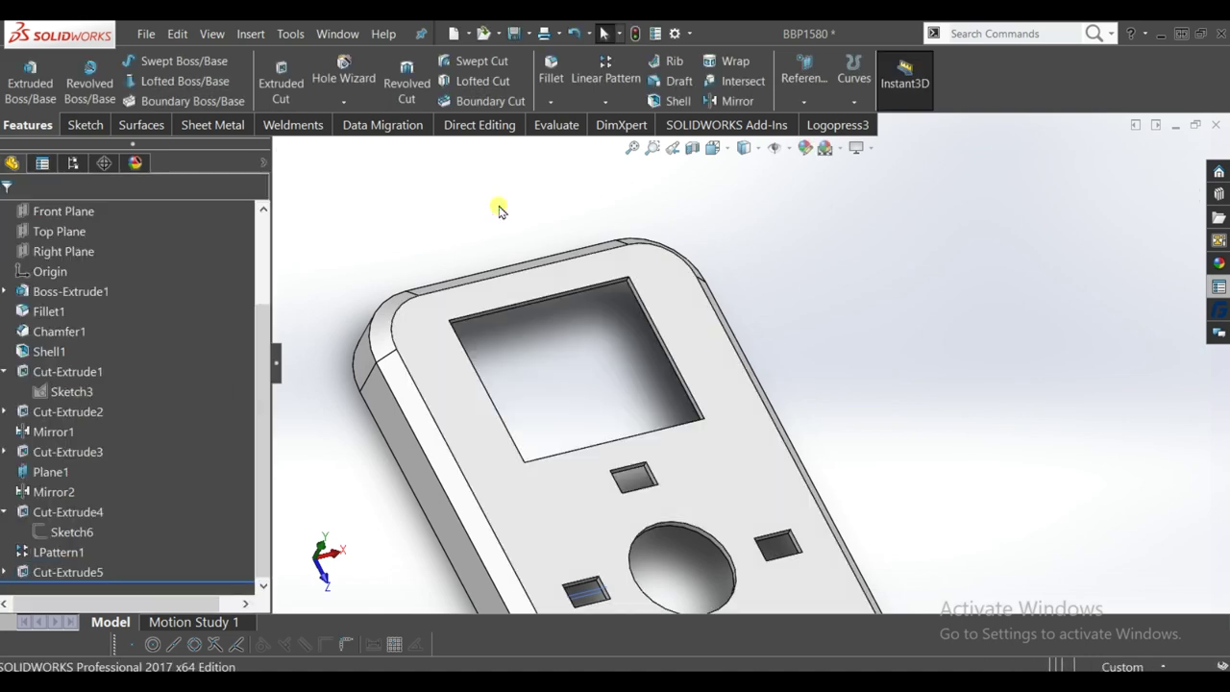
scroll(499, 209, down, 2)
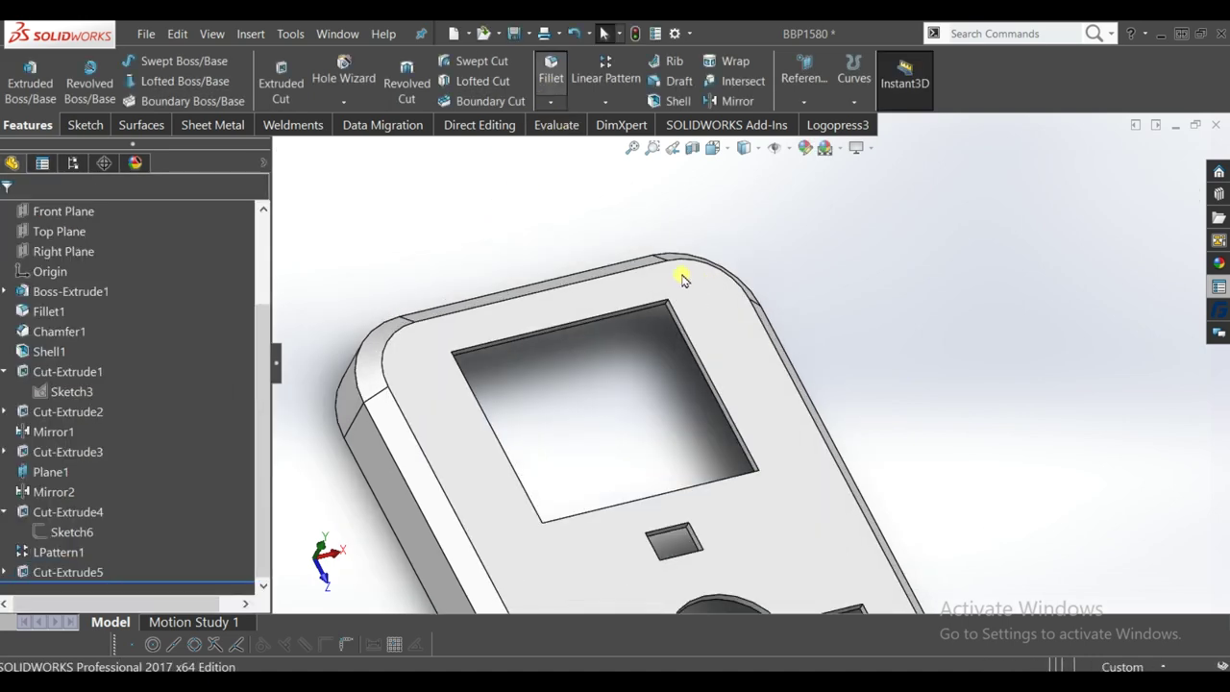
scroll(678, 269, down, 2)
scroll(730, 374, down, 2)
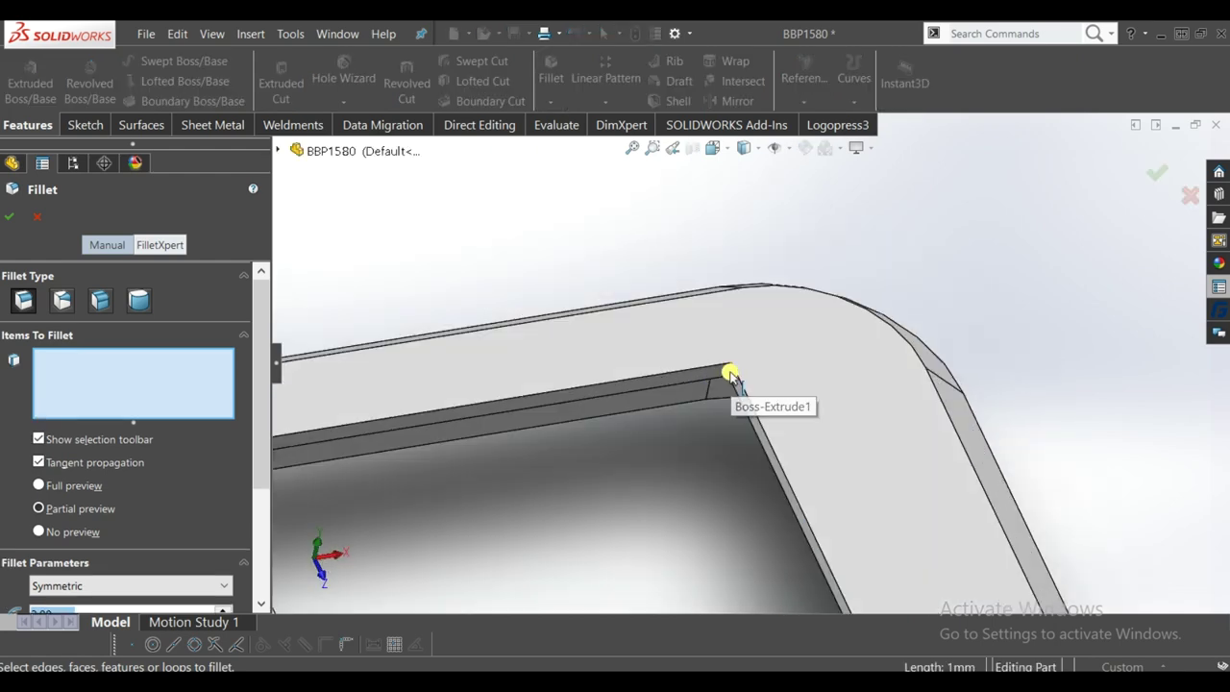
- Round the shell's rim edge loop with a 2 mm fillet
click(730, 374)
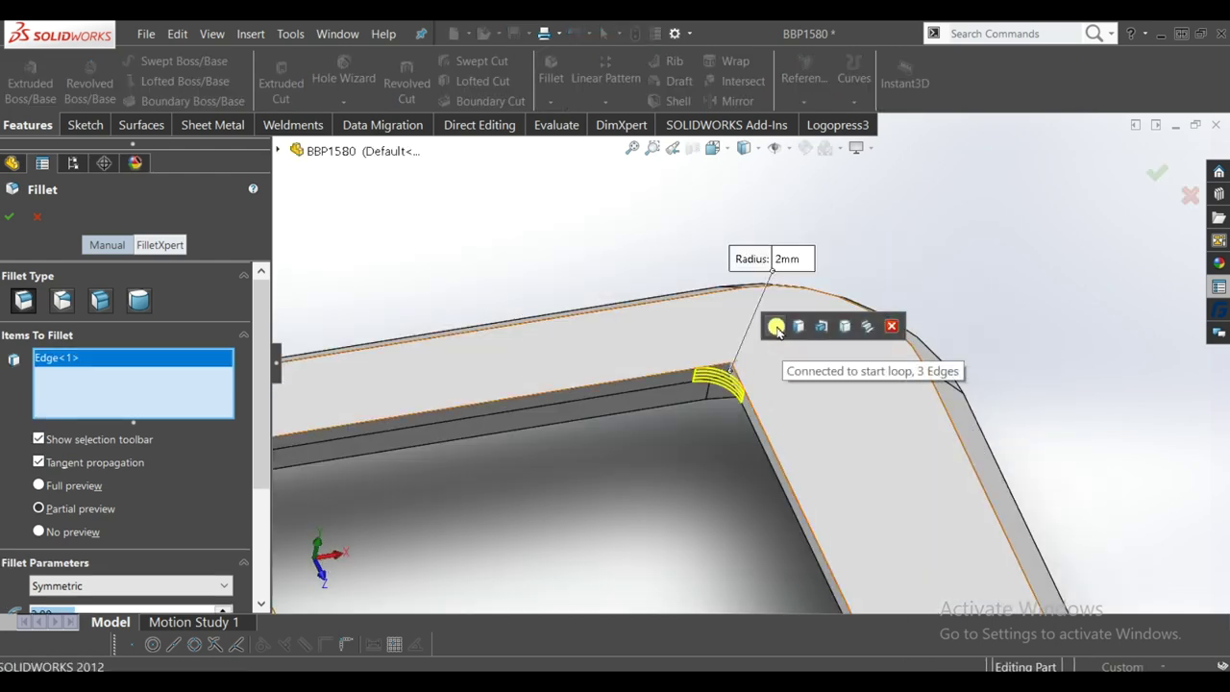
click(776, 329)
scroll(741, 403, up, 2)
scroll(746, 400, up, 2)
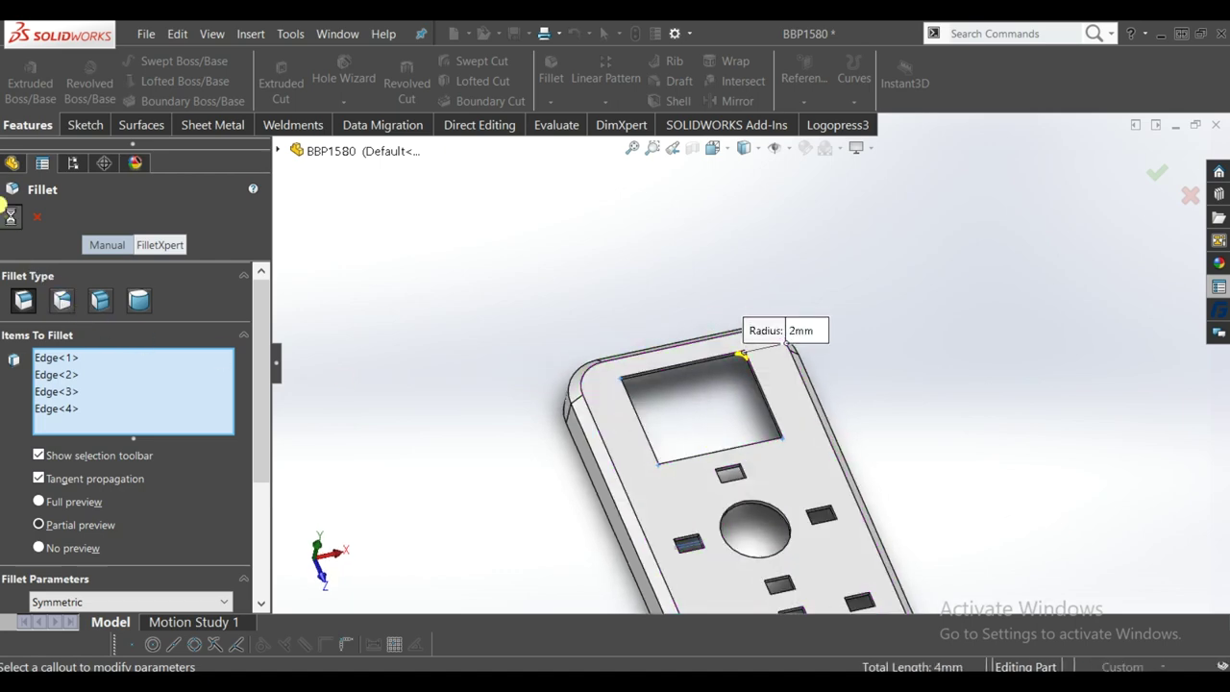
key(Return)
scroll(708, 389, up, 2)
middle_drag(708, 389, 719, 435)
scroll(719, 435, up, 2)
middle_drag(864, 416, 793, 254)
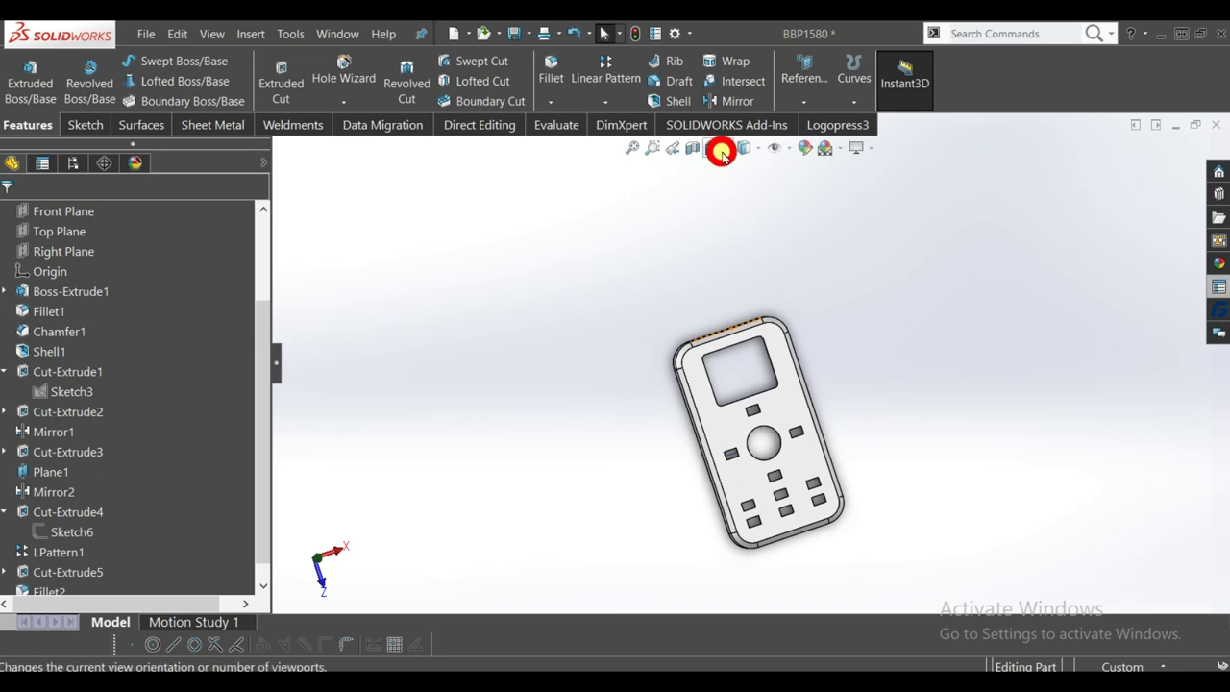
- Show the plate in Top view, then cancel the Save As dialog opened with Ctrl+S
click(720, 154)
click(799, 338)
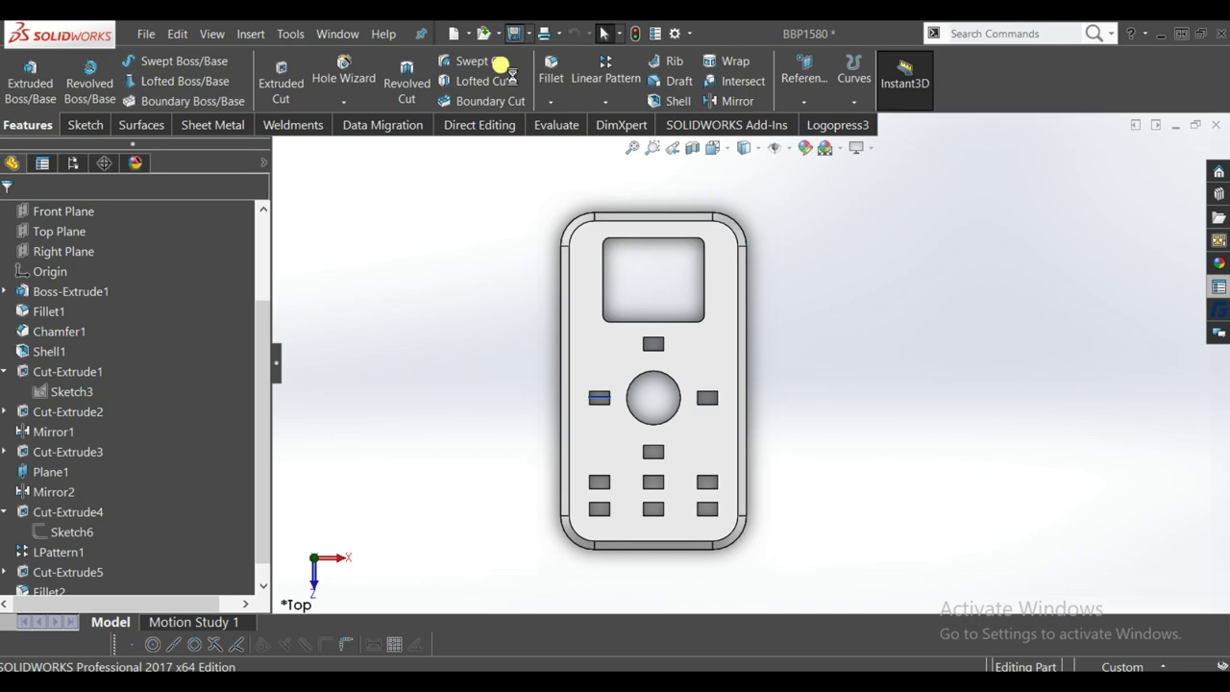
key(ctrl+s)
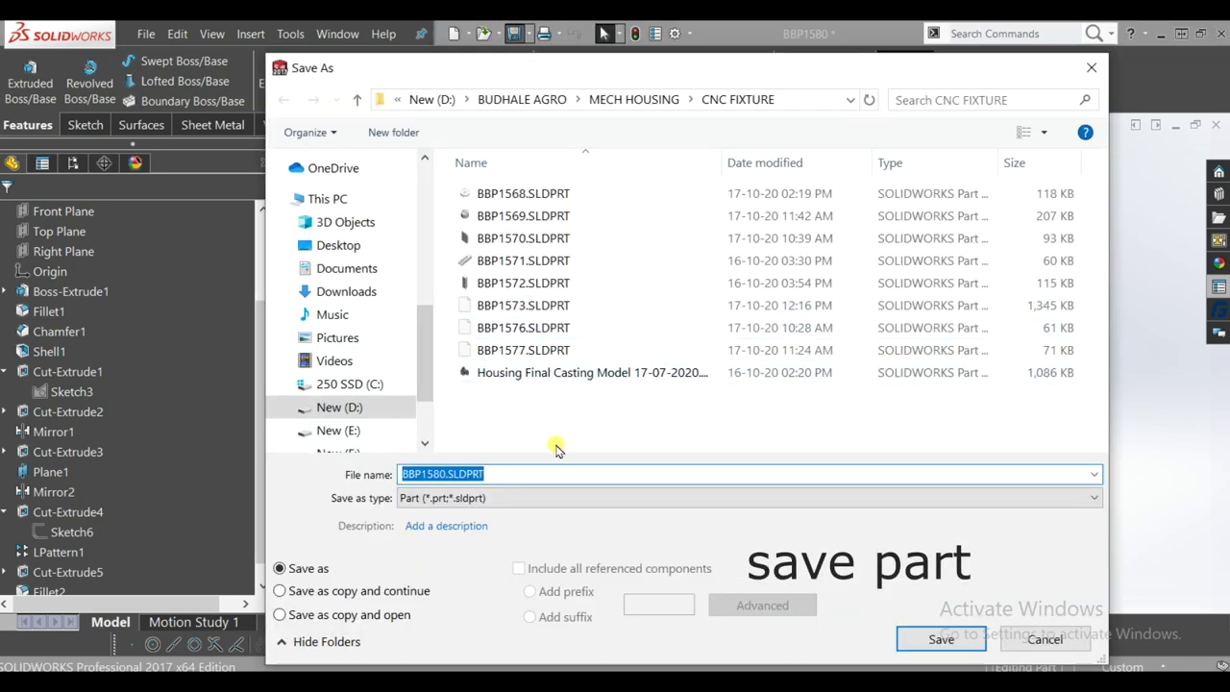
click(1055, 641)
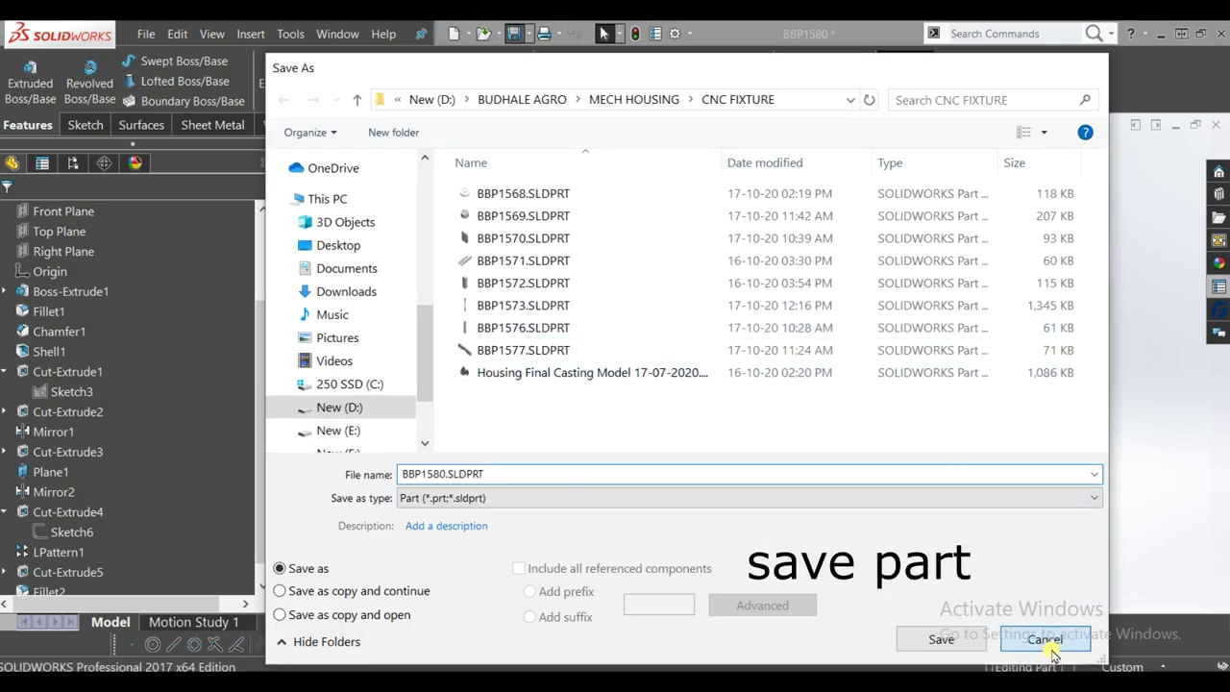
scroll(880, 375, up, 2)
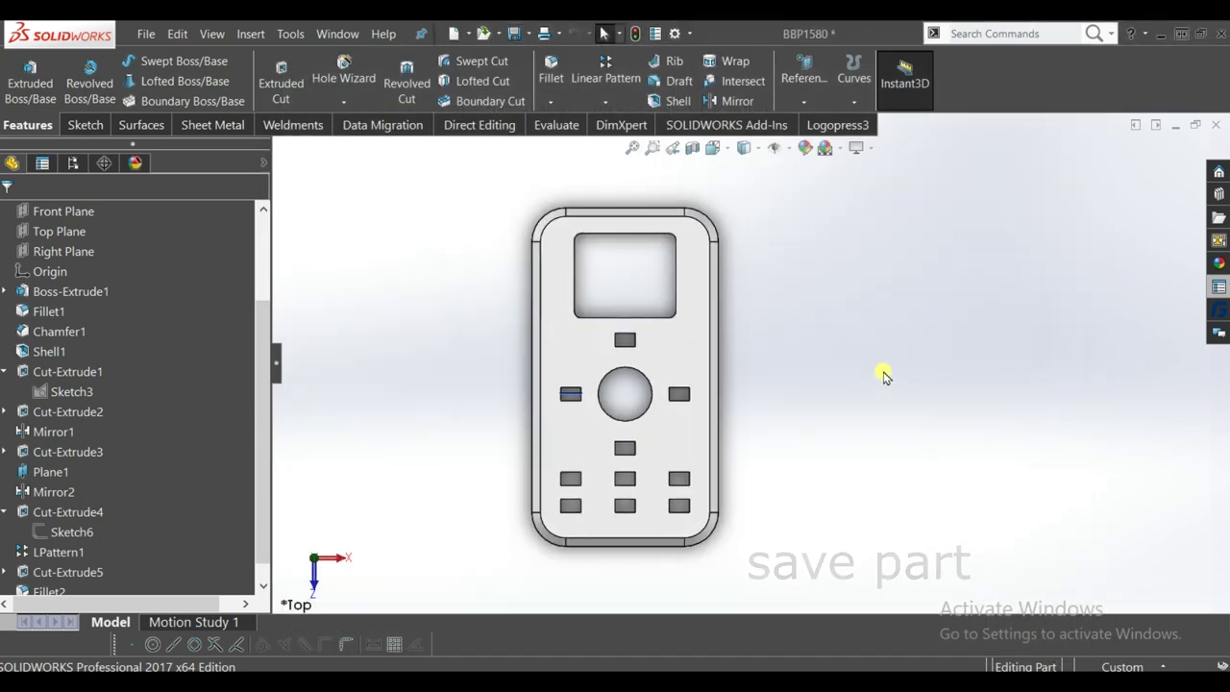
scroll(880, 376, up, 2)
scroll(884, 376, up, 2)
scroll(769, 329, down, 2)
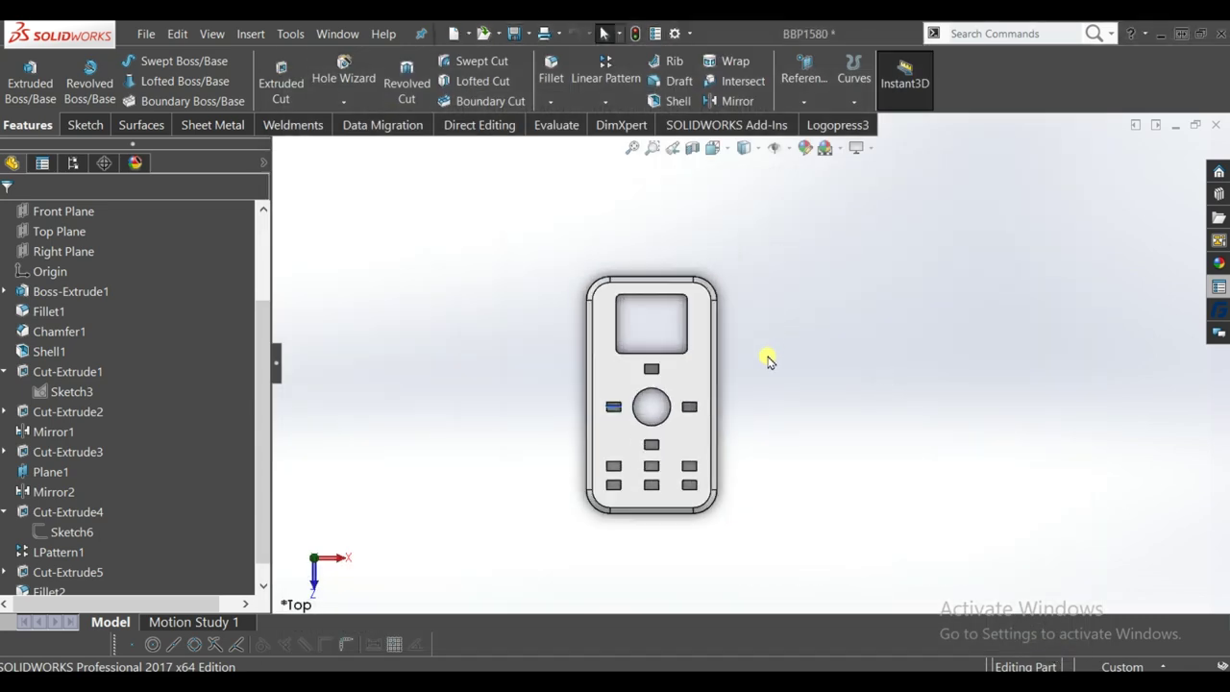
scroll(788, 452, down, 2)
scroll(788, 451, down, 1)
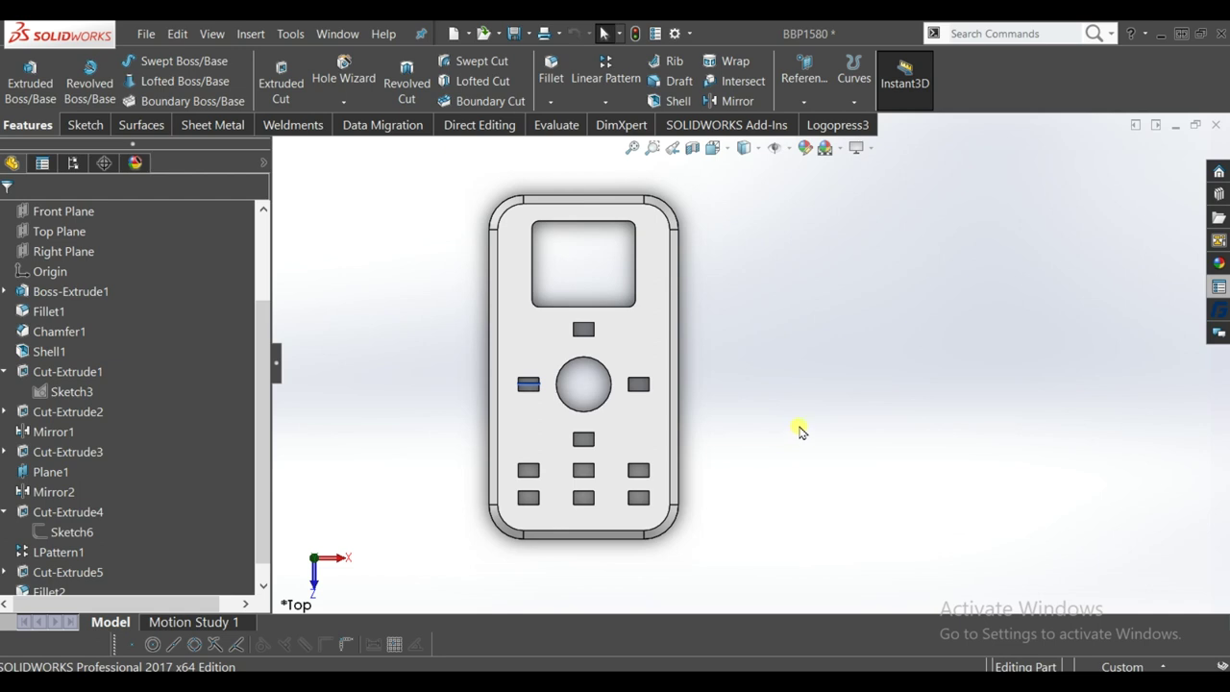
click(253, 36)
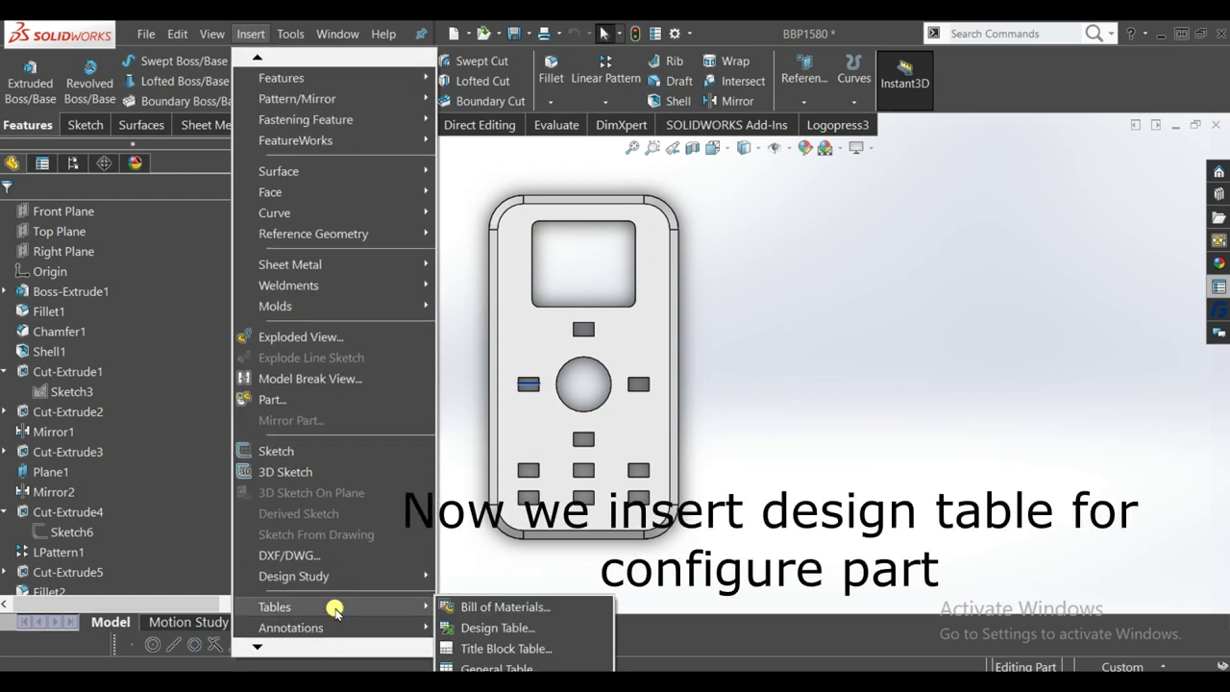
click(803, 546)
click(43, 290)
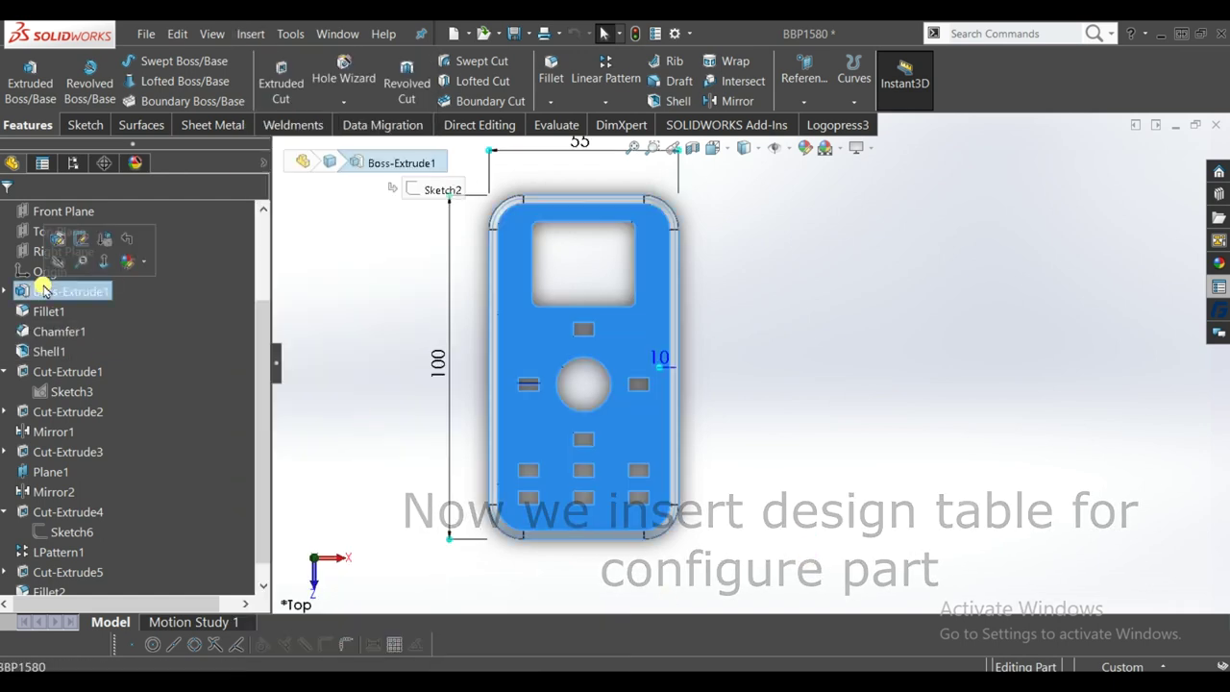
- Rename the Boss-Extrude1 feature to REMOTE
click(86, 292)
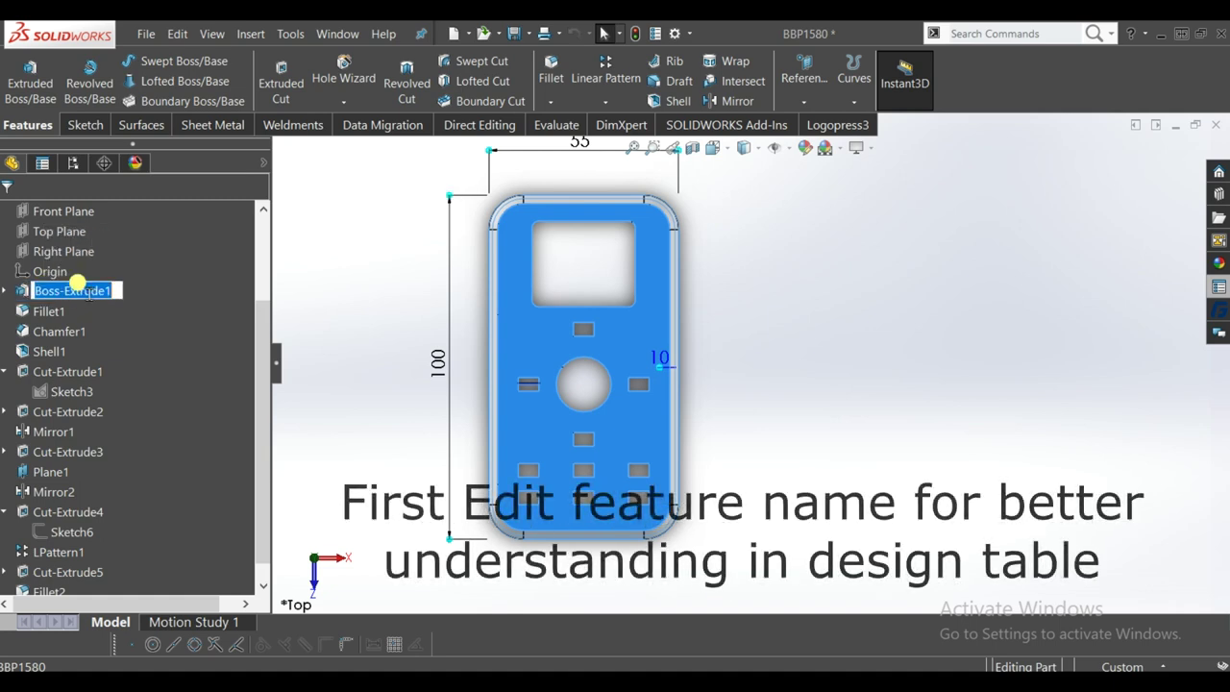
text(REMOTE)
key(Return)
click(320, 302)
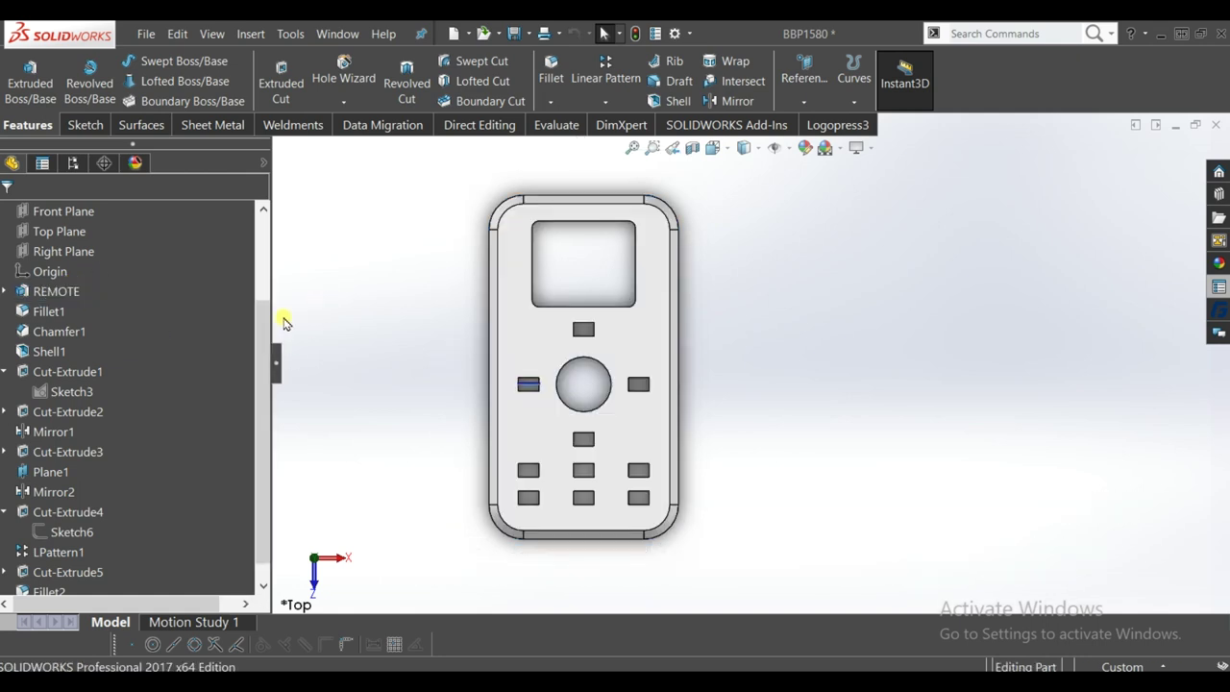
- Rename the 55 mm sketch dimension D2@Sketch2 to WIDTH
click(5, 291)
click(81, 313)
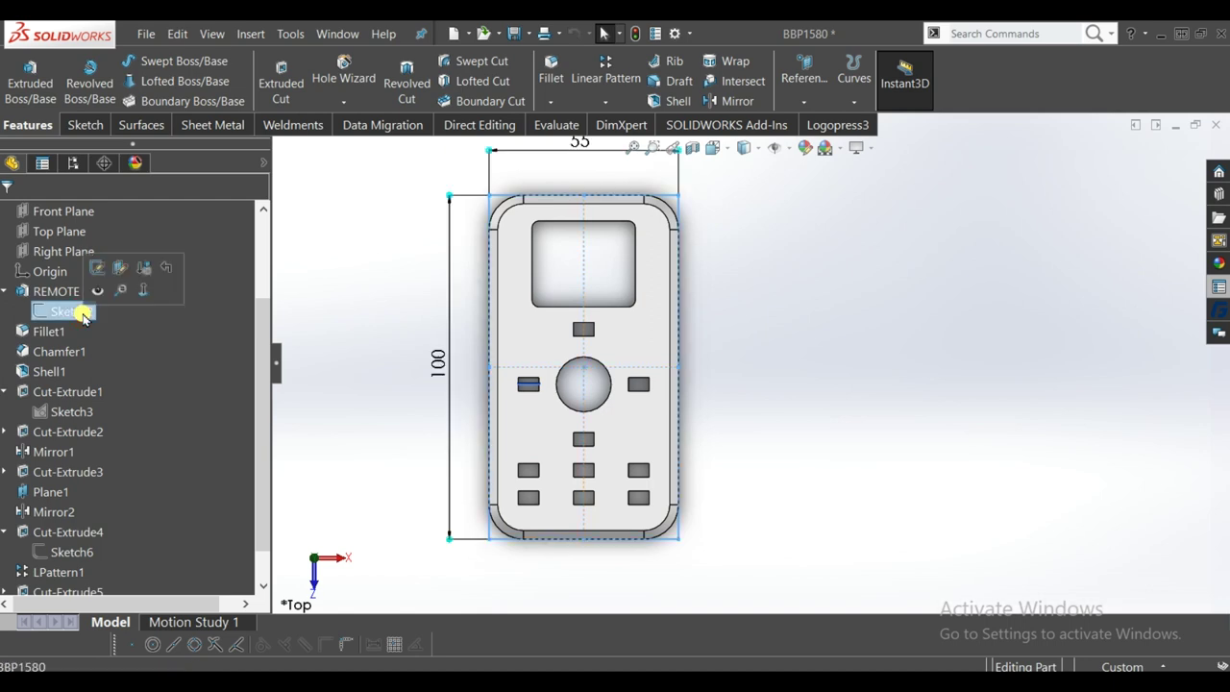
double_click(609, 179)
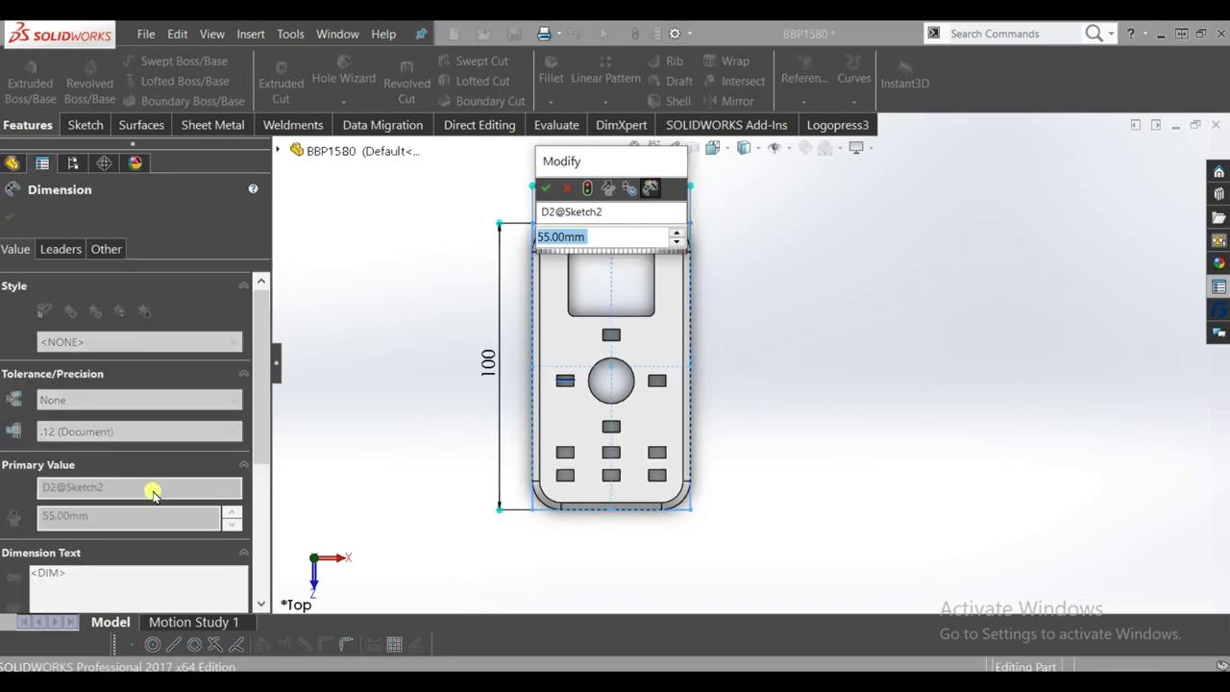
click(546, 188)
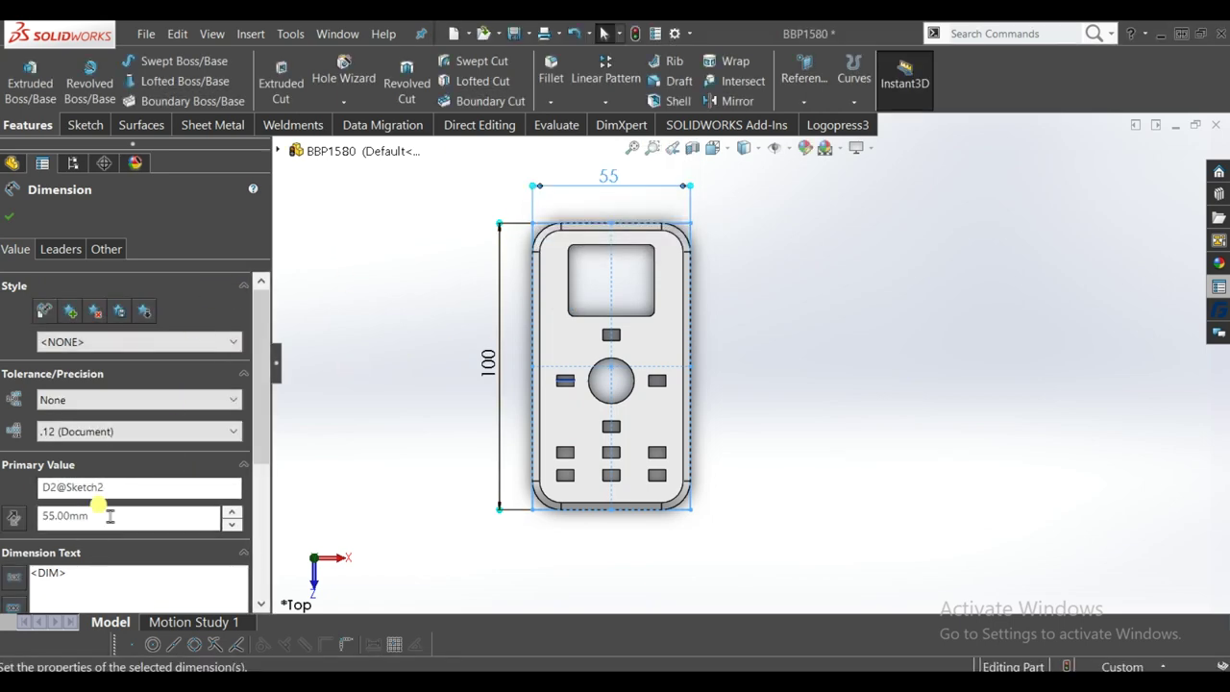
double_click(120, 487)
text(WIDTH)
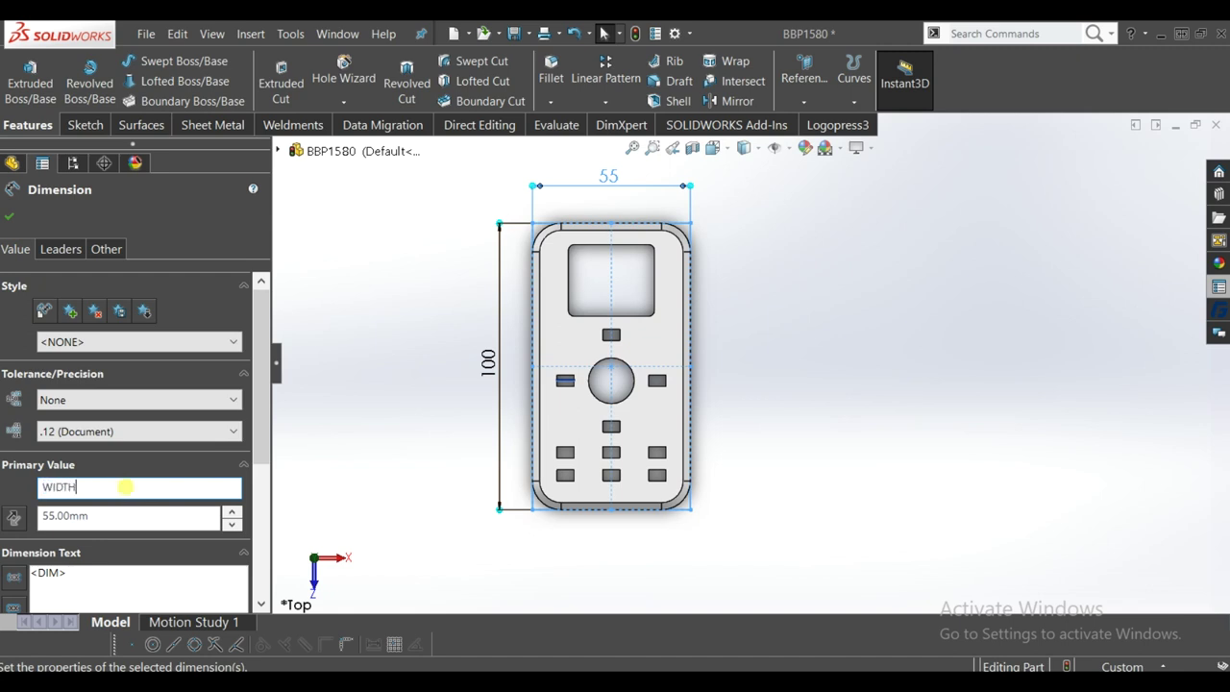
click(10, 217)
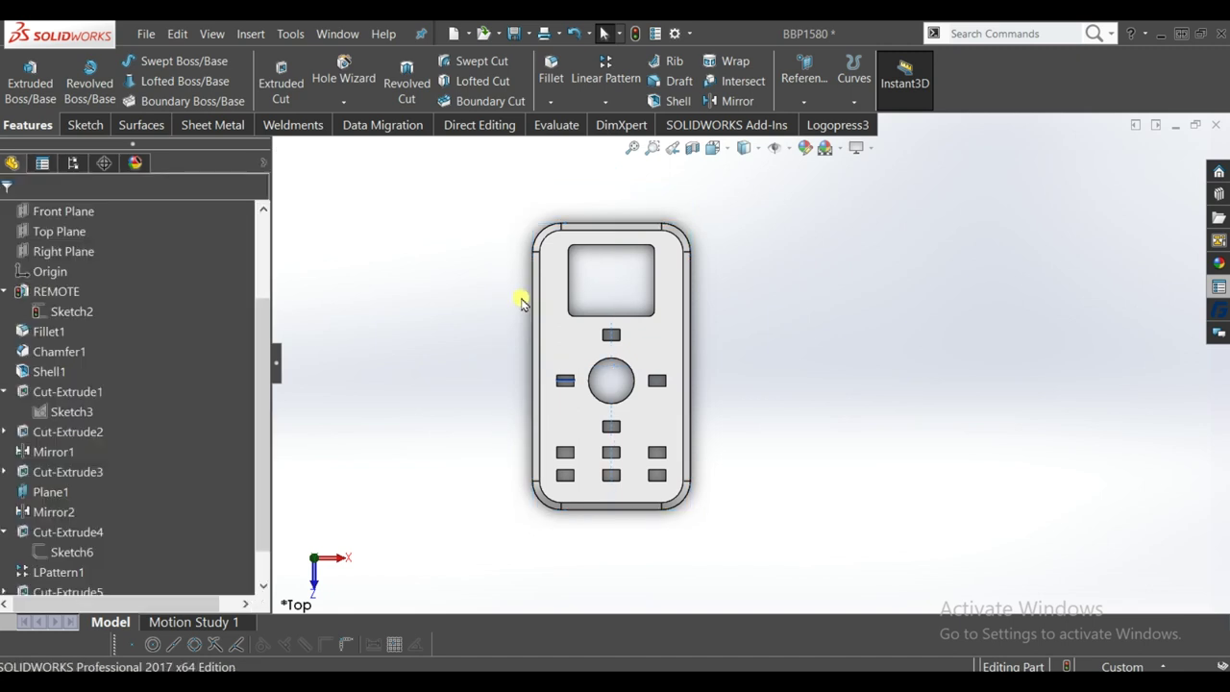
- Rename the 100 mm sketch dimension D1@Sketch2 to LENGTH
click(563, 343)
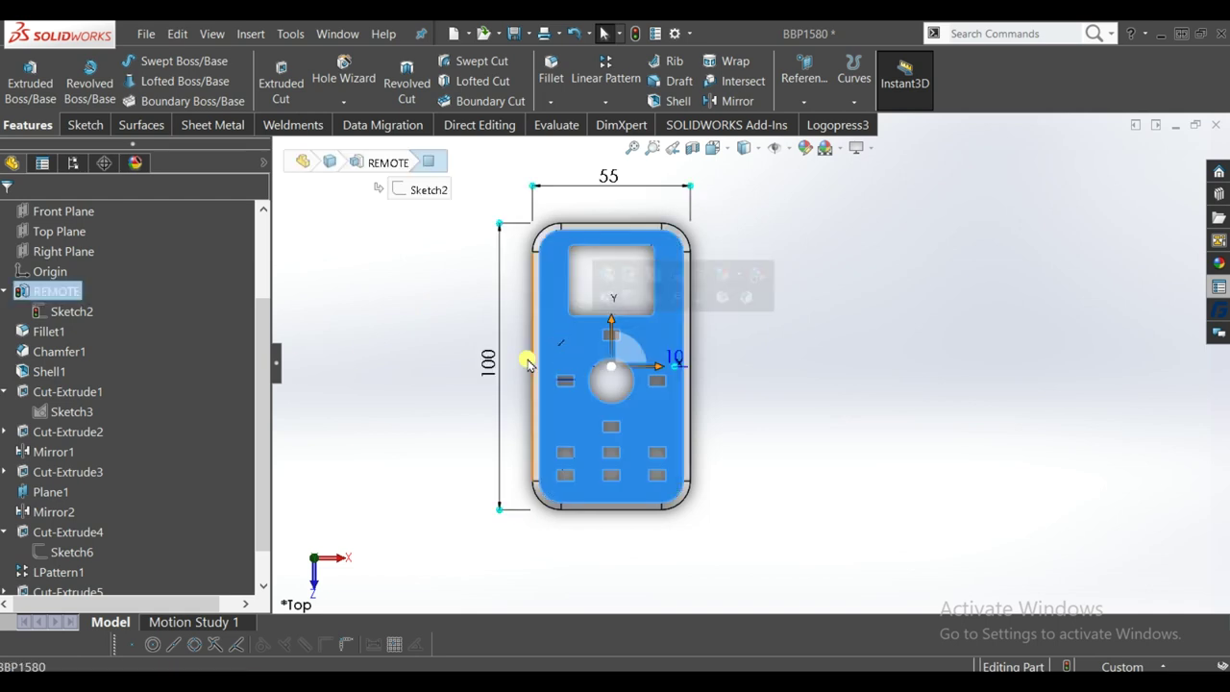
click(498, 426)
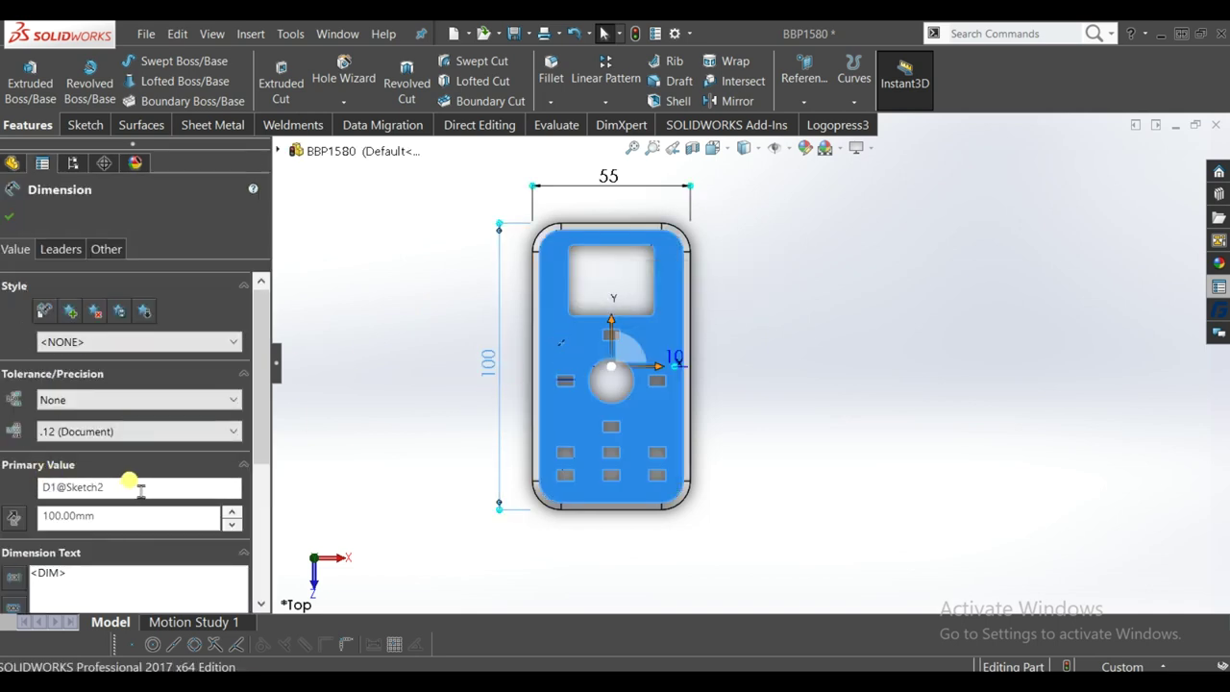
drag(129, 486, 14, 492)
text(LENGTH)
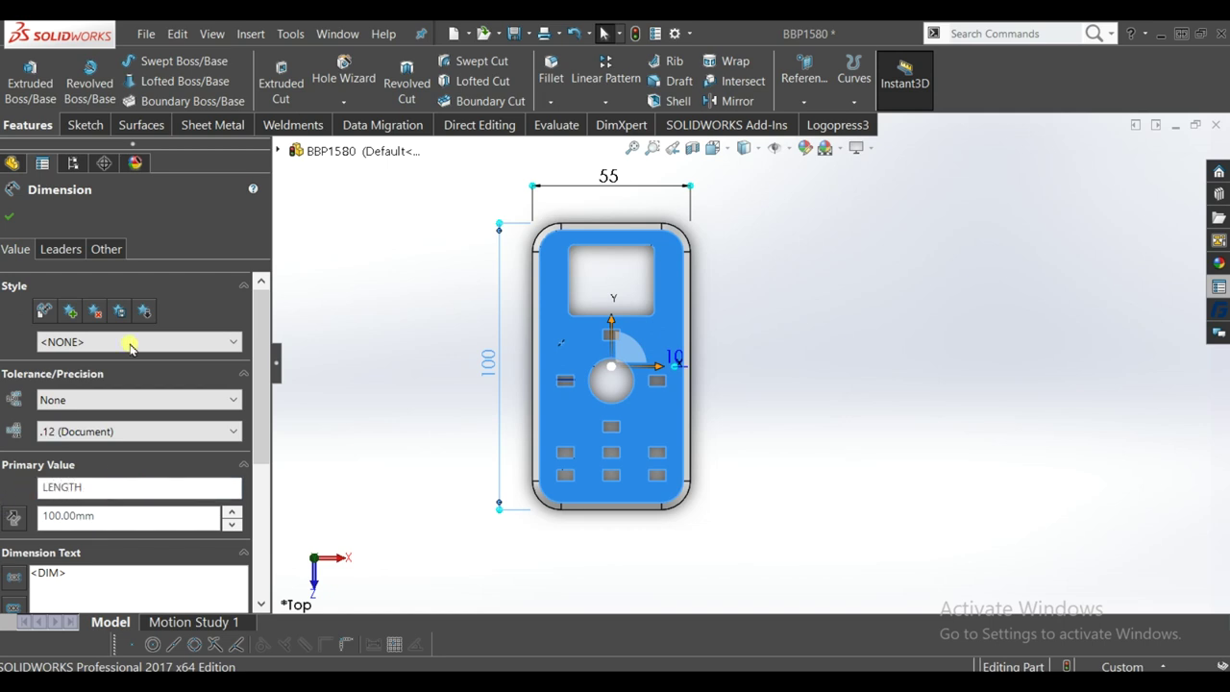
click(10, 216)
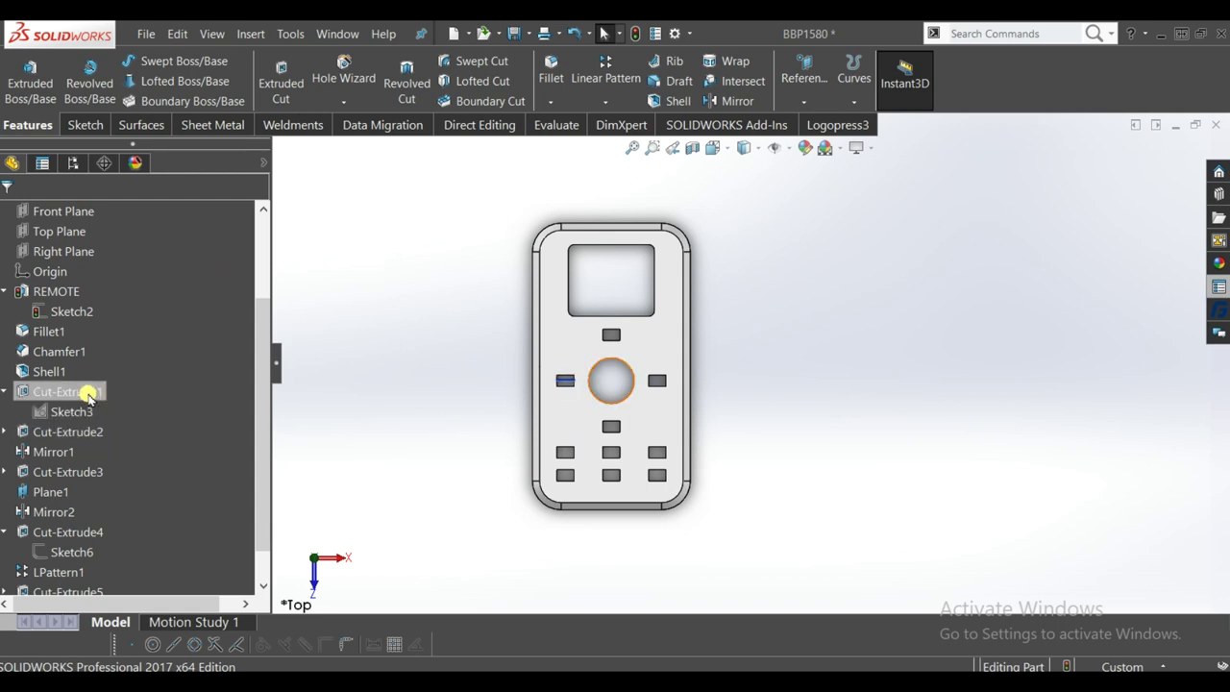
- Confirm the REMOTE name on the base extrusion in the FeatureManager tree
click(57, 291)
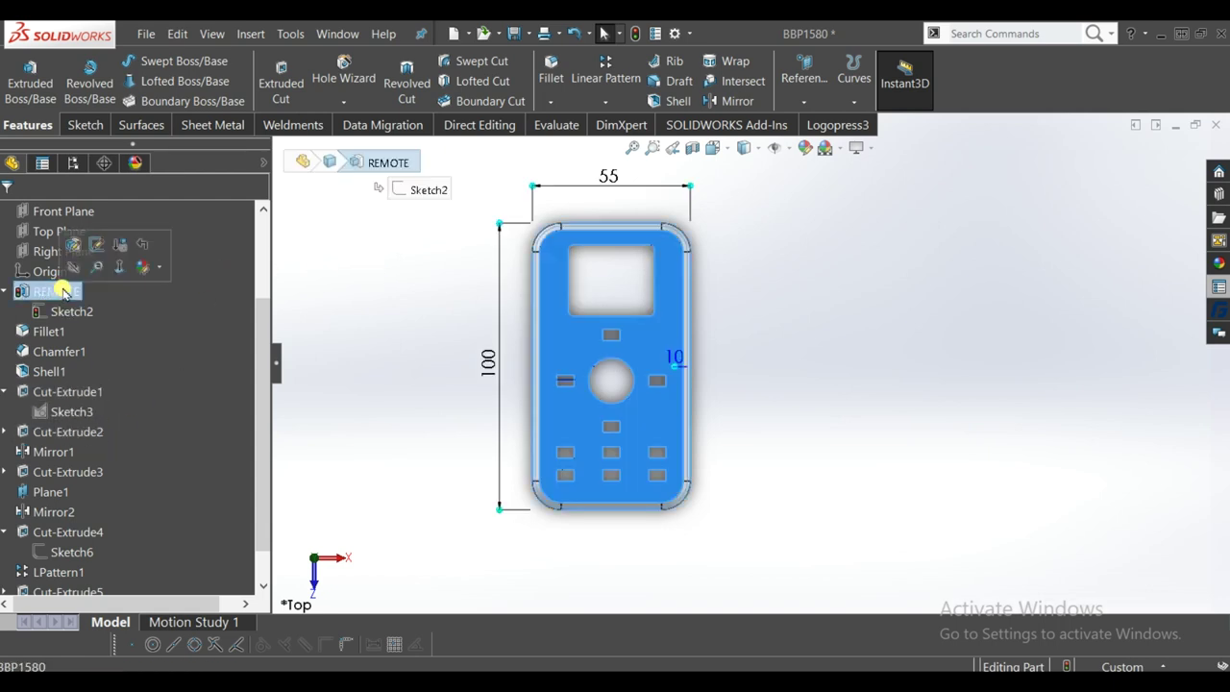
click(61, 290)
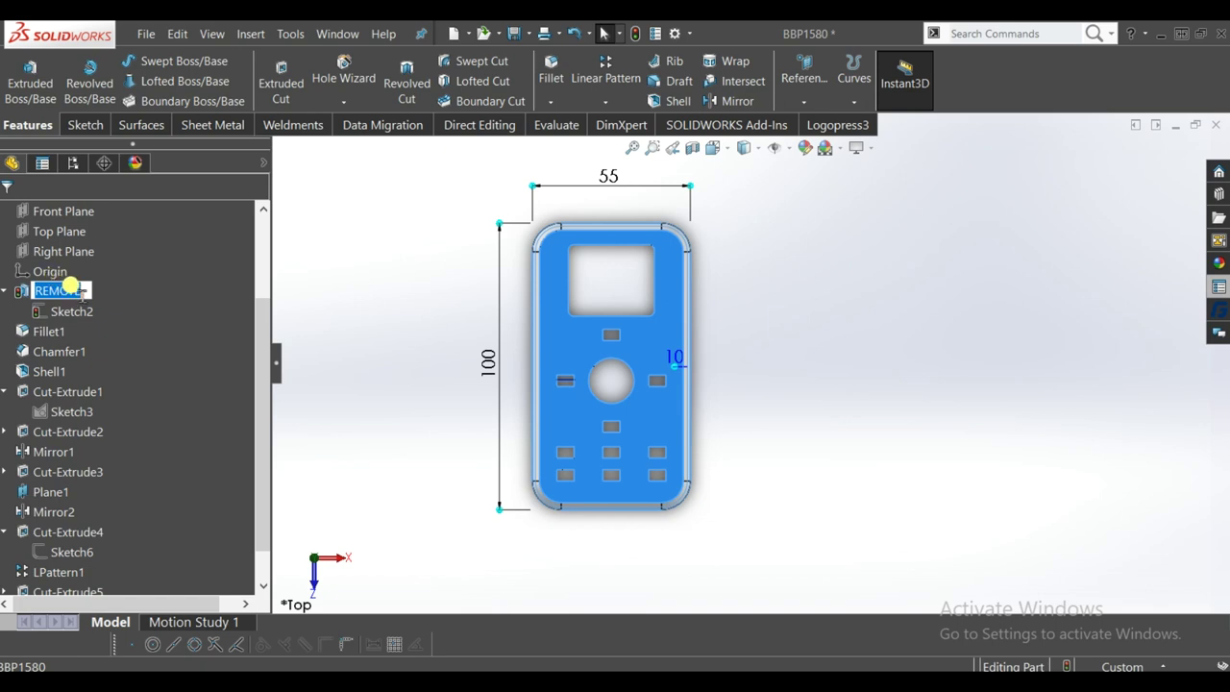
click(75, 280)
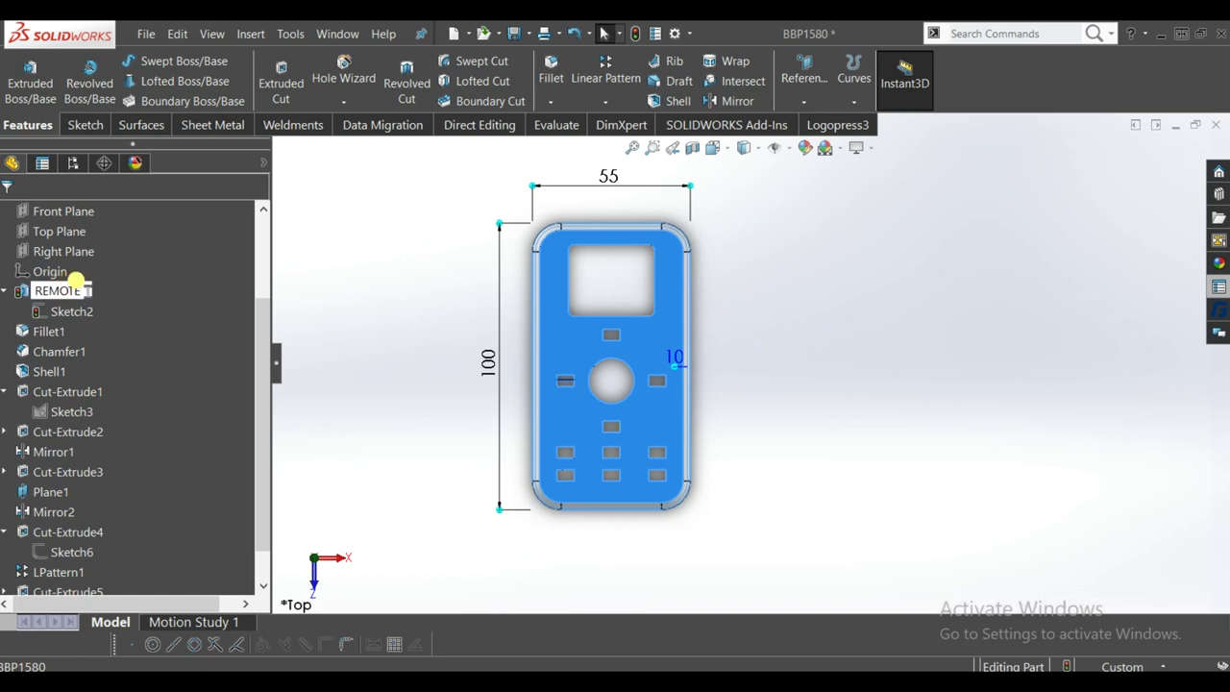
click(466, 310)
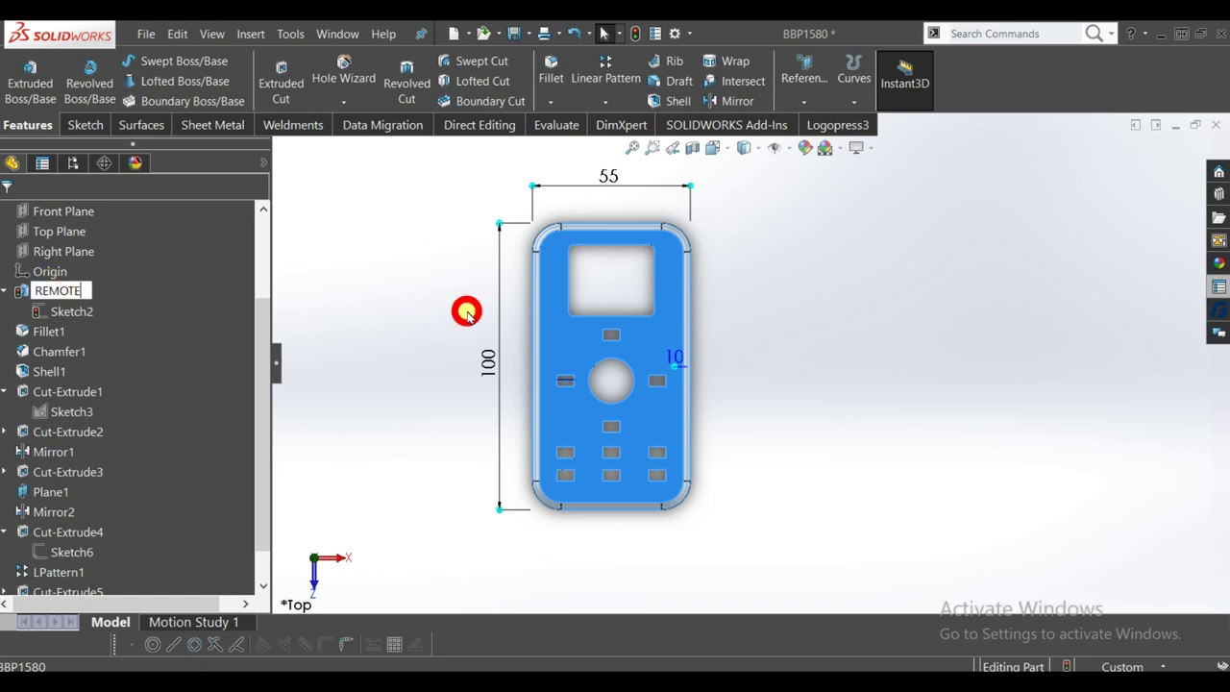
- Rename the Shell1 feature to THICKNESS
click(53, 372)
click(50, 370)
text(THI)
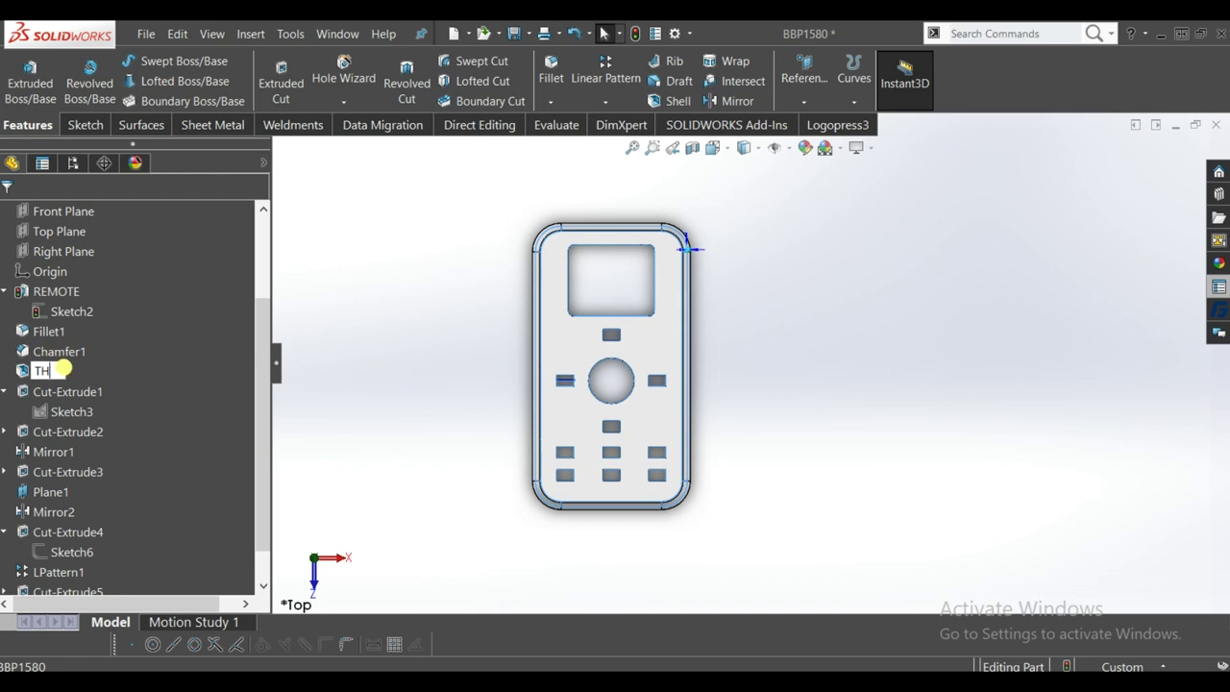
text(CKNE)
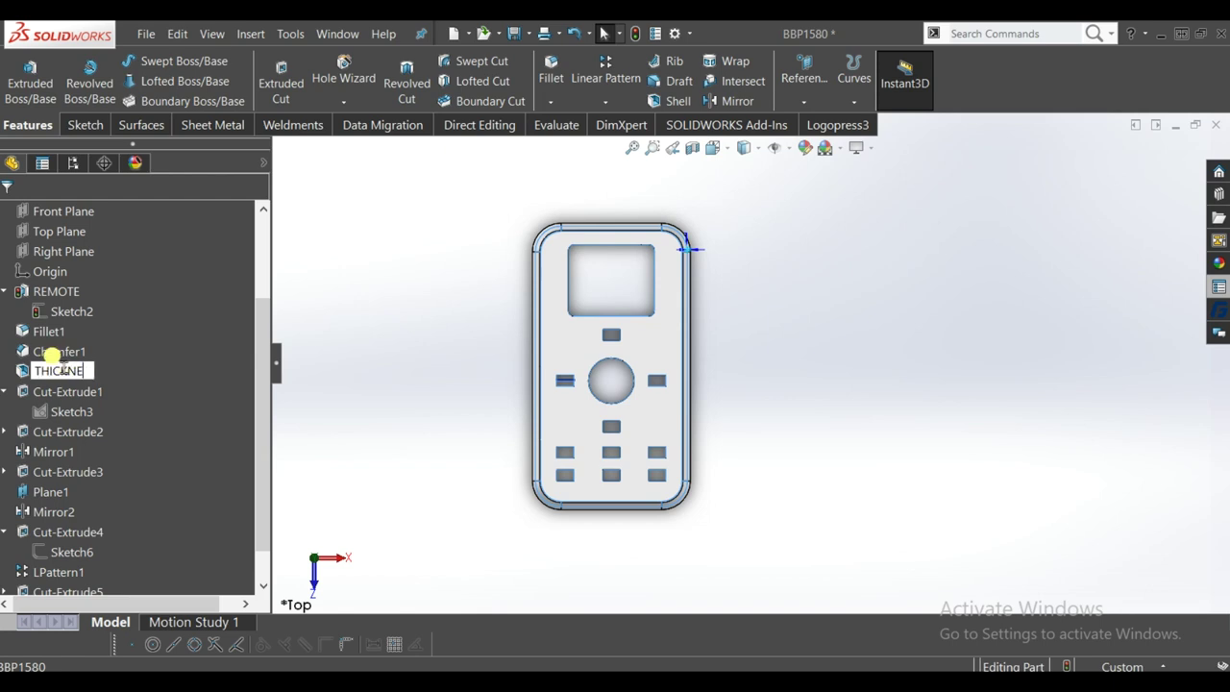
text(SS)
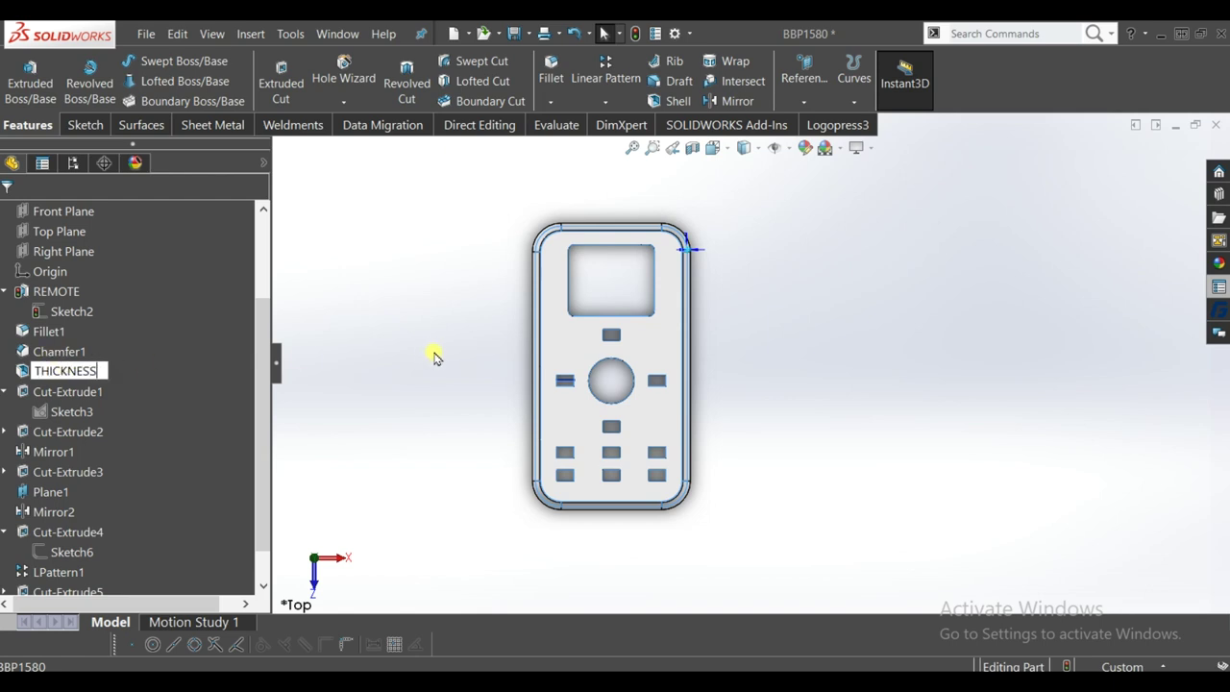
click(392, 336)
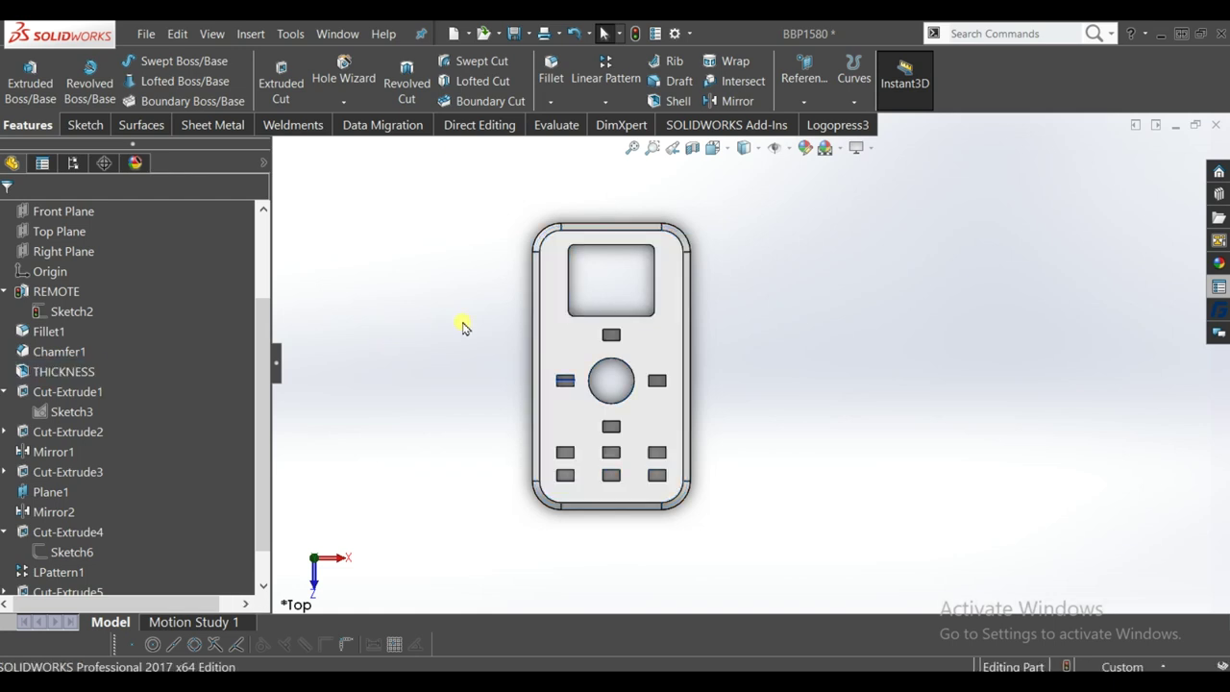
click(87, 393)
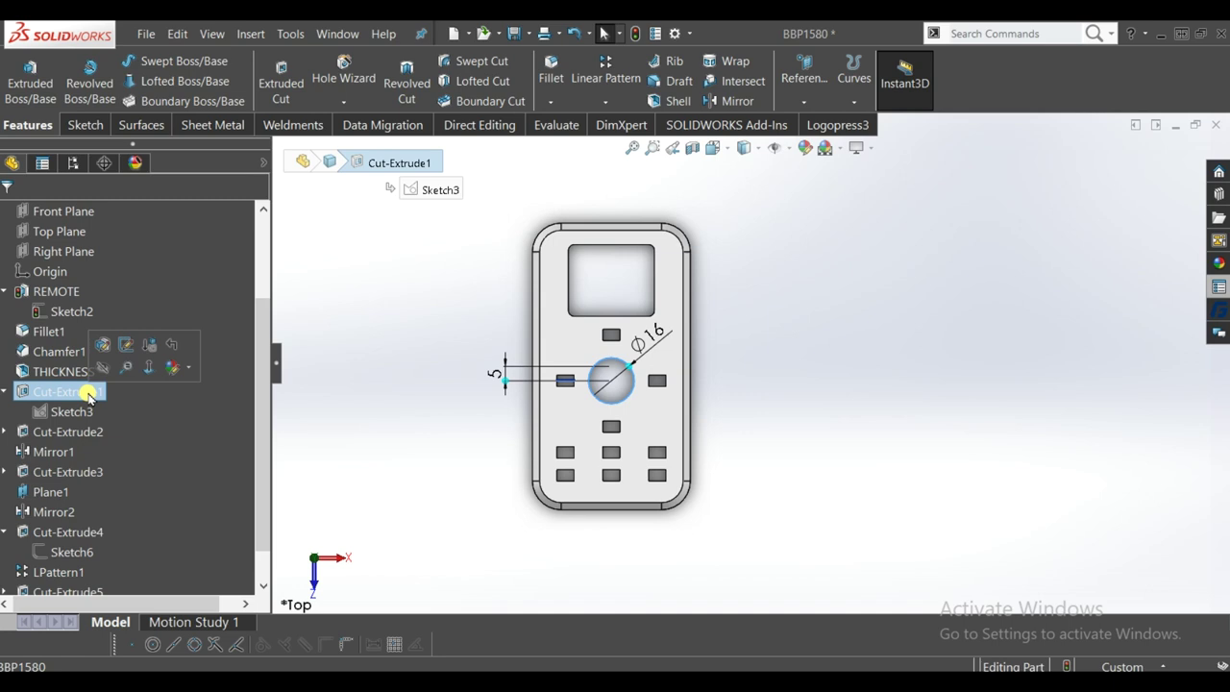
- Rename the Cut-Extrude1 round hole feature to ROUND CUT
click(79, 385)
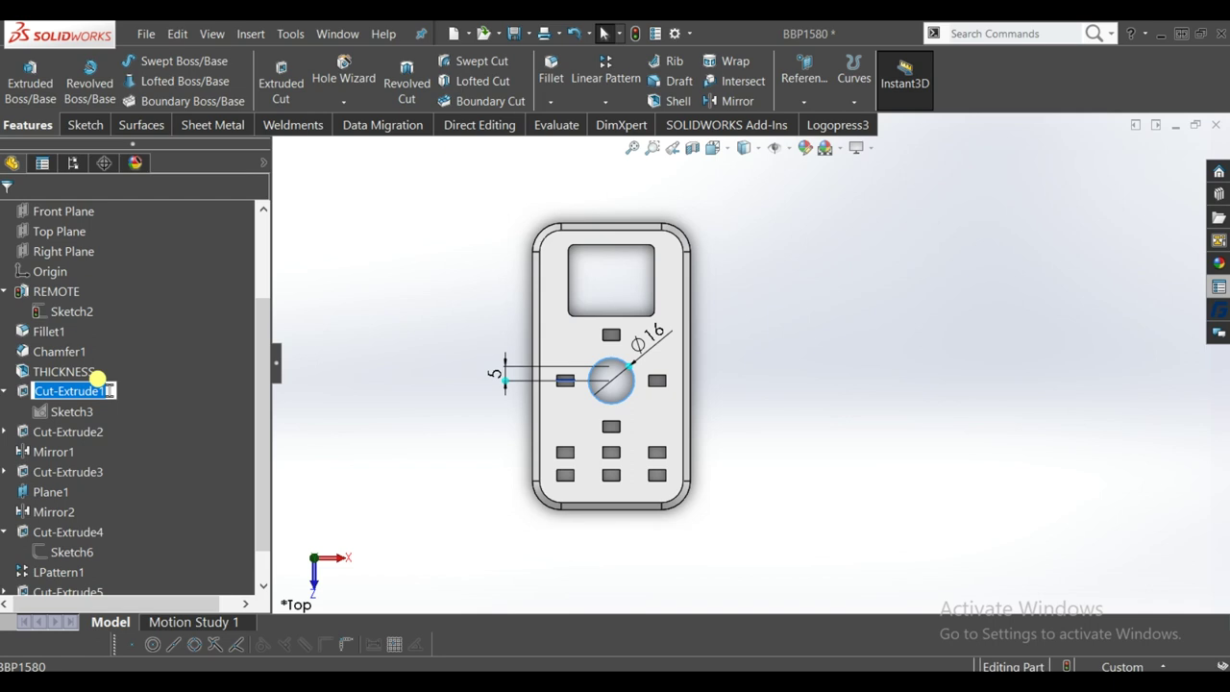
text(ROU)
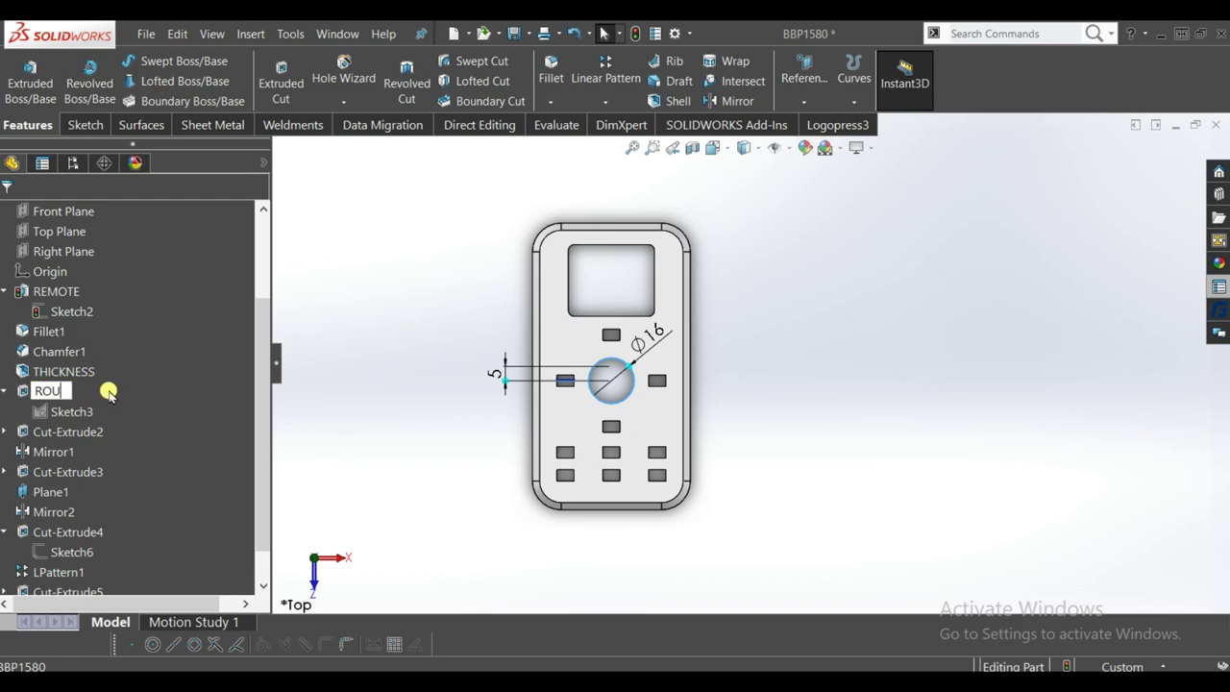
text(ND C)
text(UT)
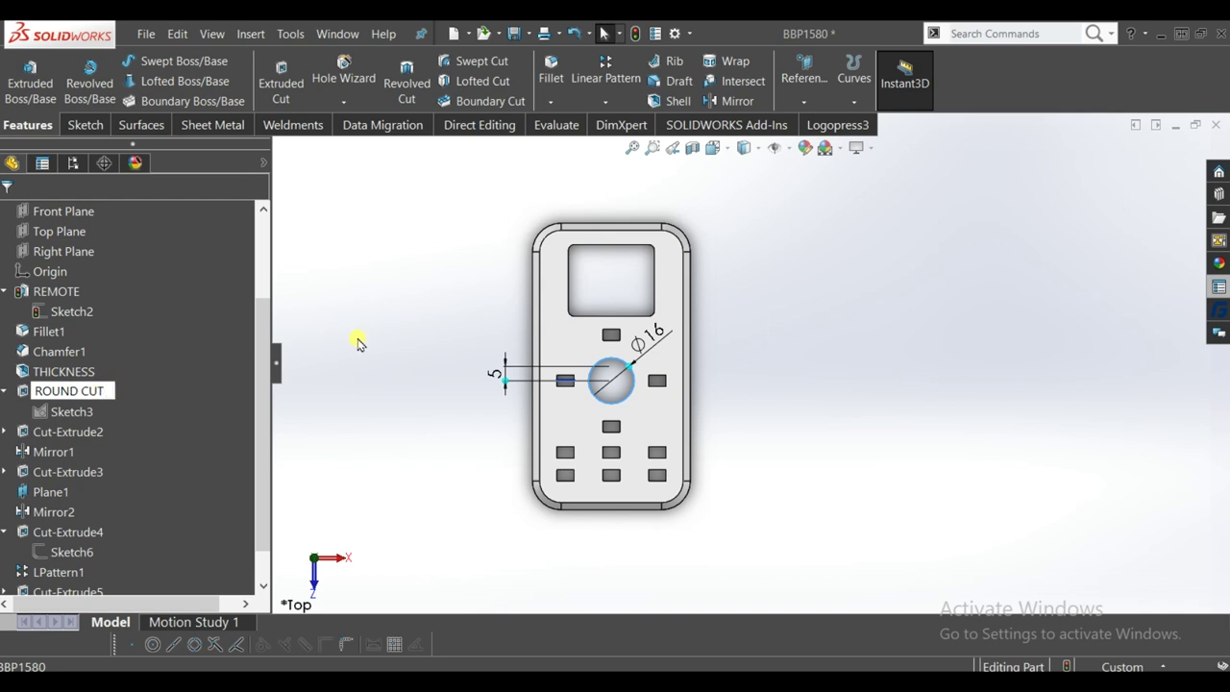
click(361, 340)
click(62, 411)
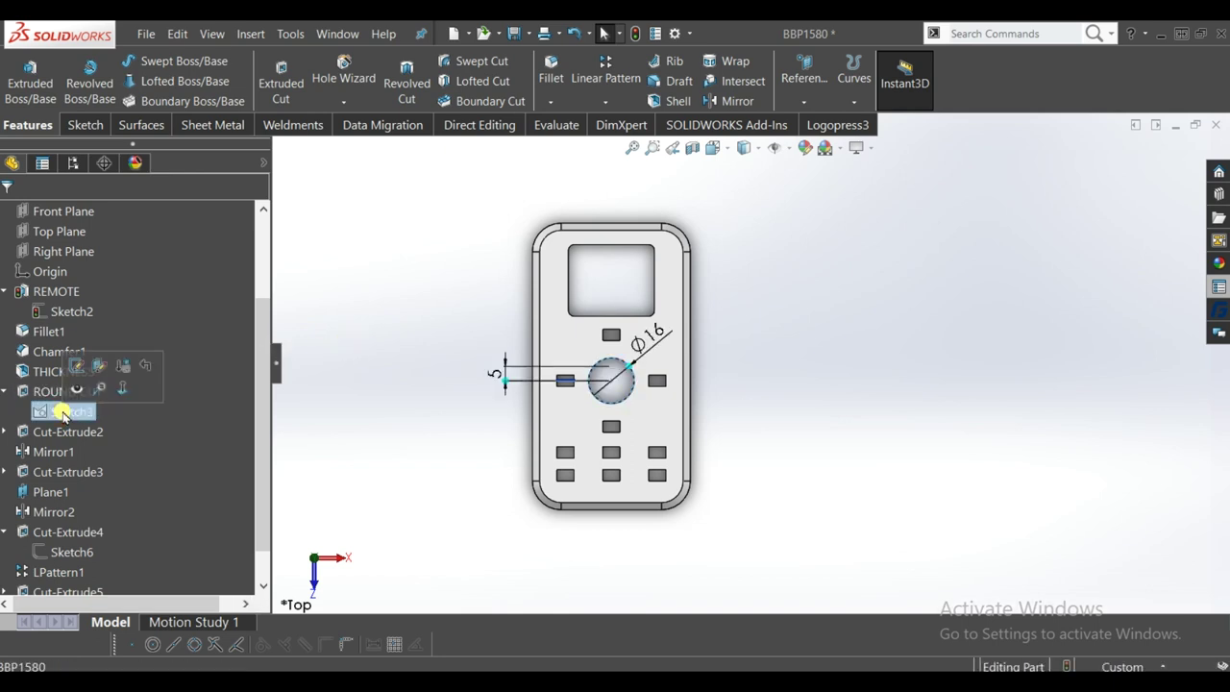
click(650, 341)
- Rename the Ø16 diameter dimension D1@Sketch3 to DIAMETER
click(780, 365)
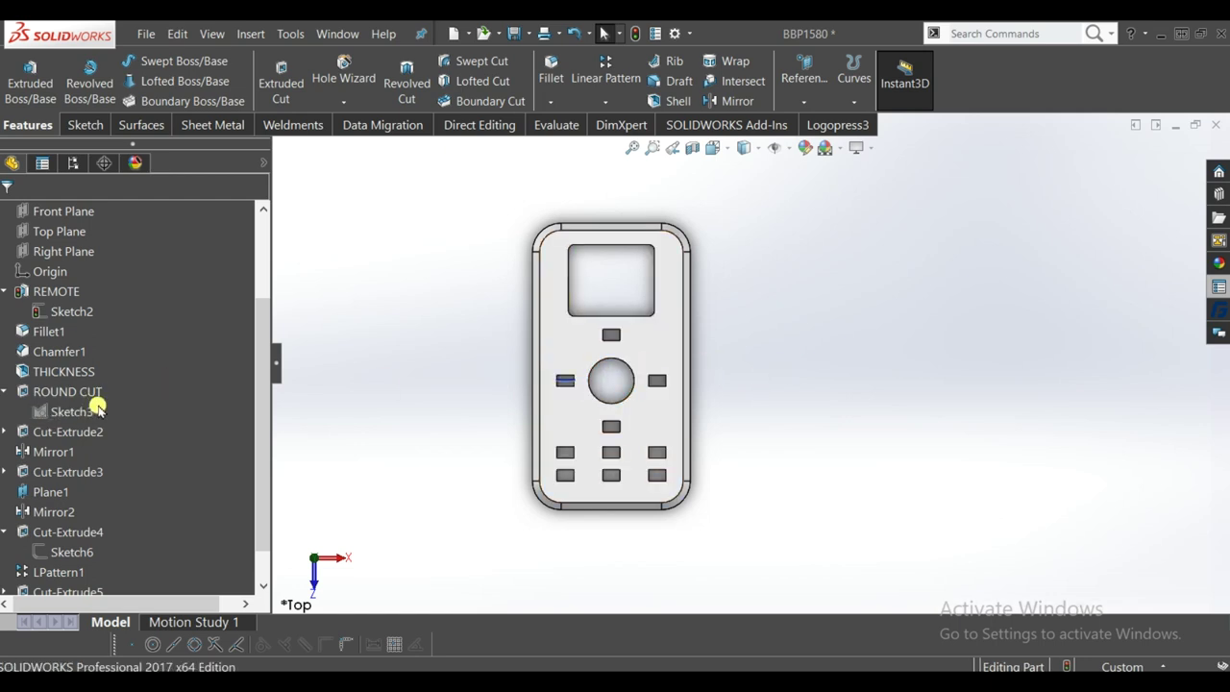
click(67, 411)
click(621, 373)
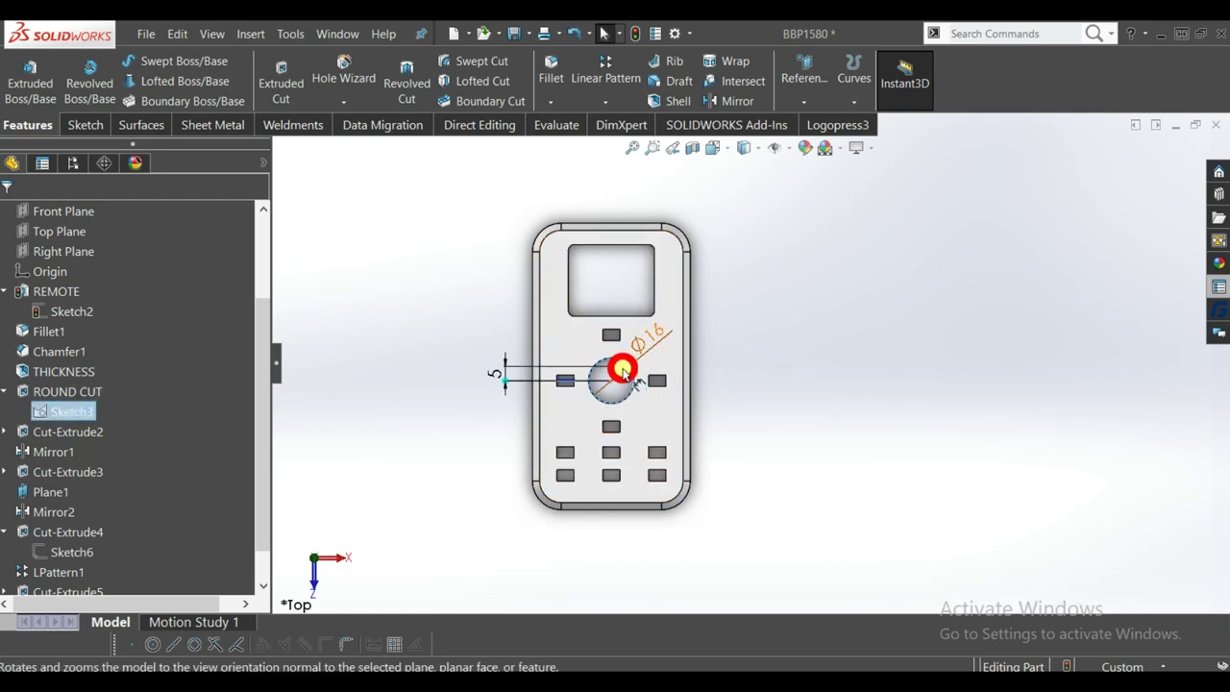
click(621, 377)
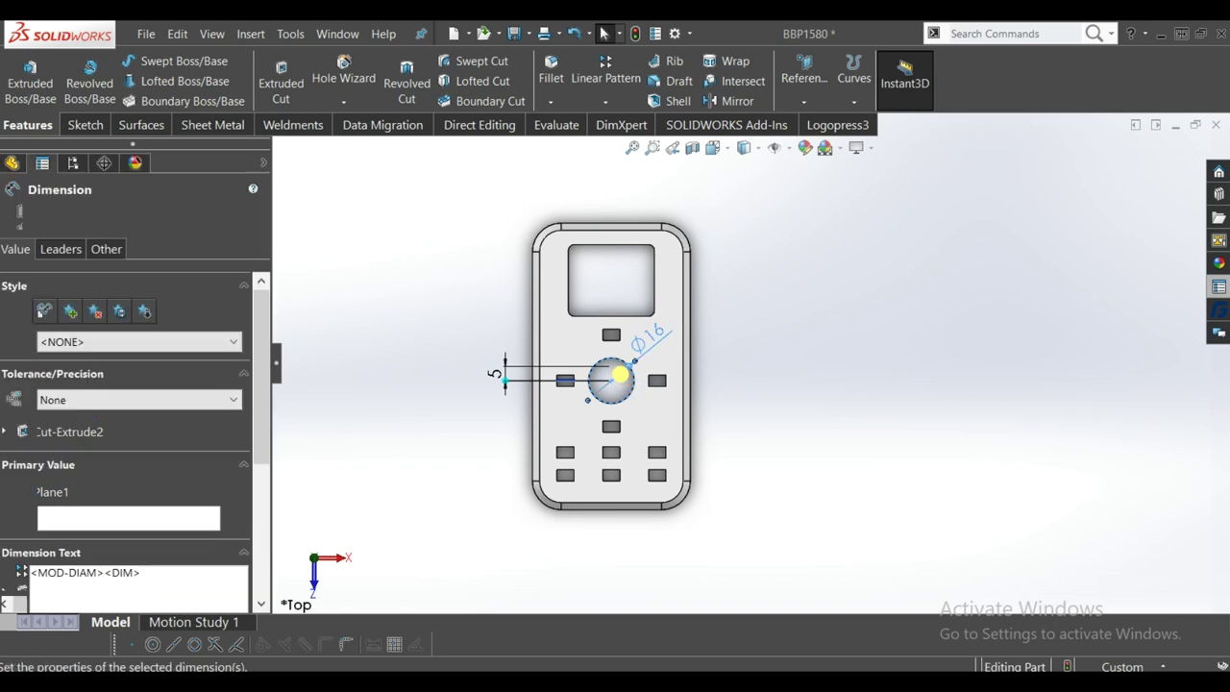
drag(115, 483, 42, 485)
text(DIAMETER)
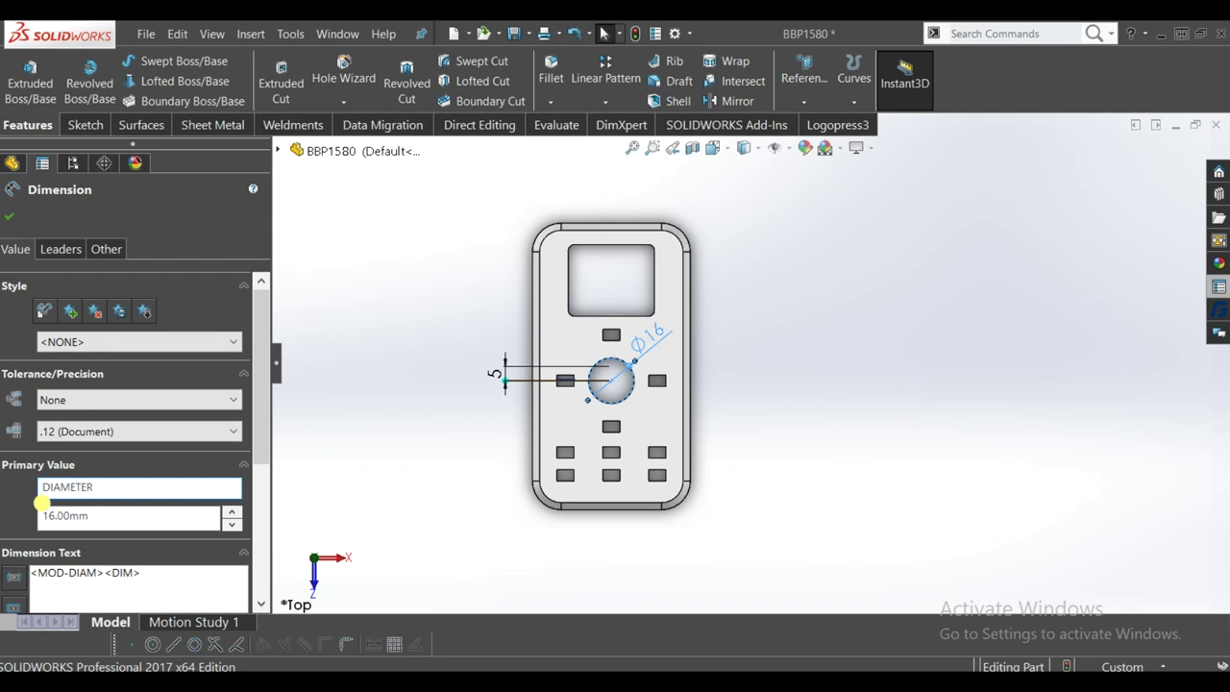
click(9, 216)
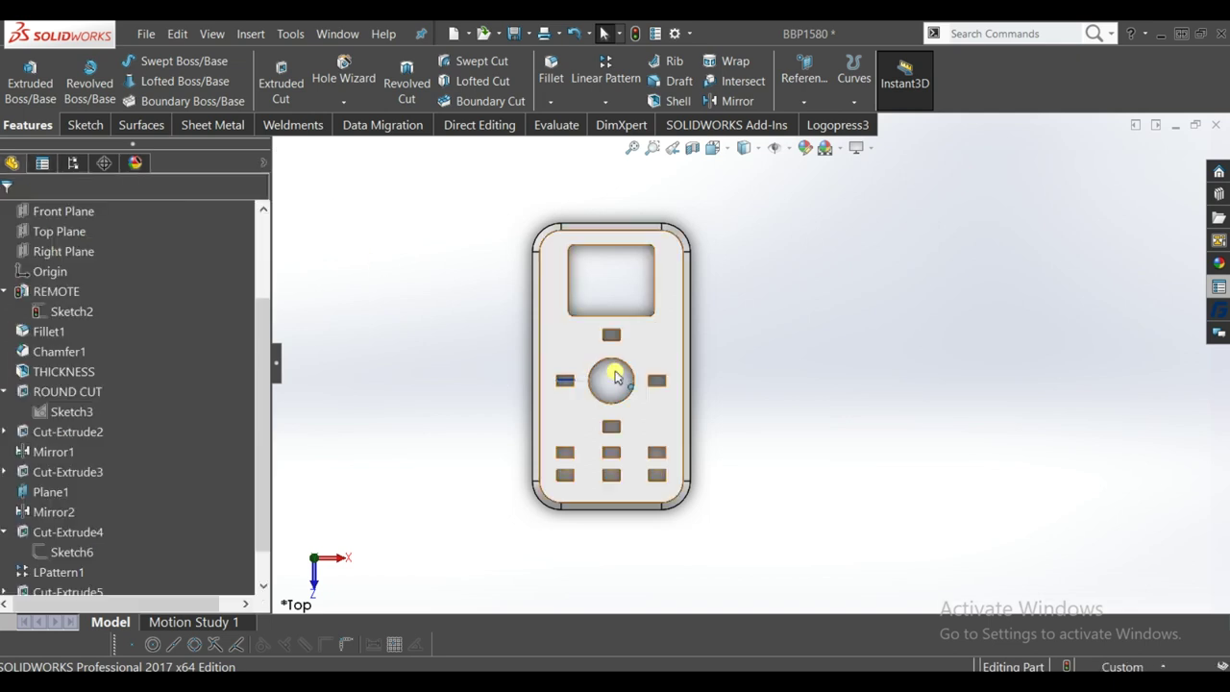
click(64, 551)
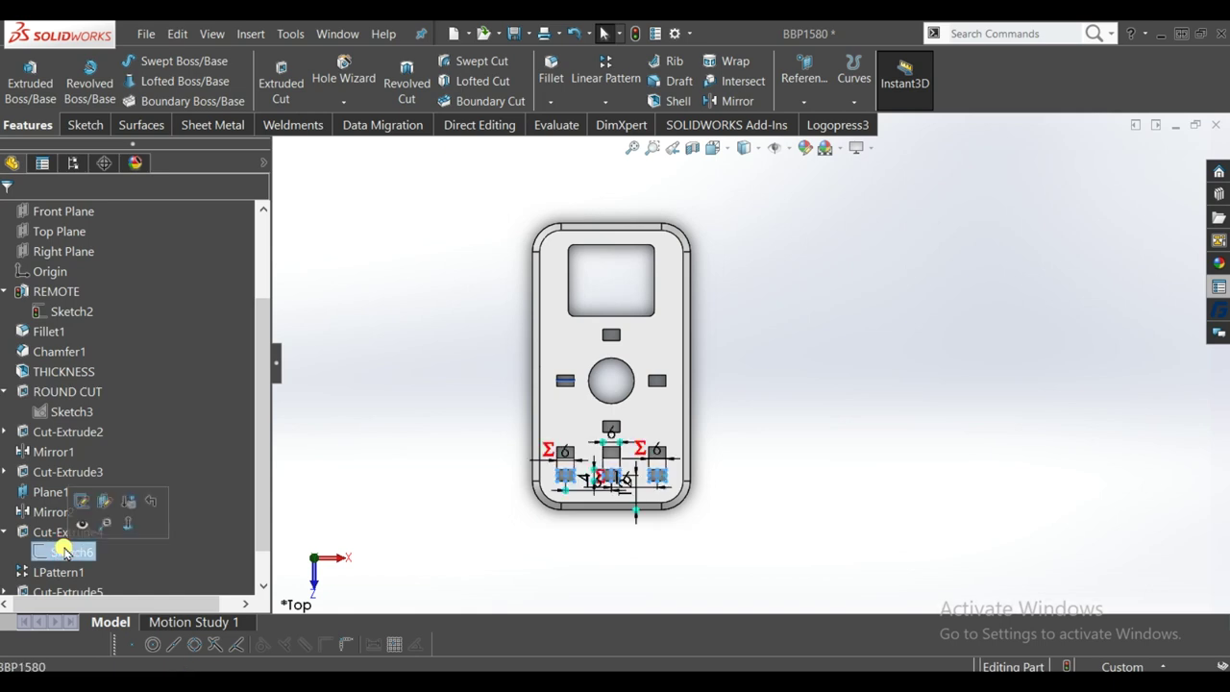
- Select the round cut's 5 mm dimension and start replacing its name D2@Sketch3
click(348, 371)
click(75, 530)
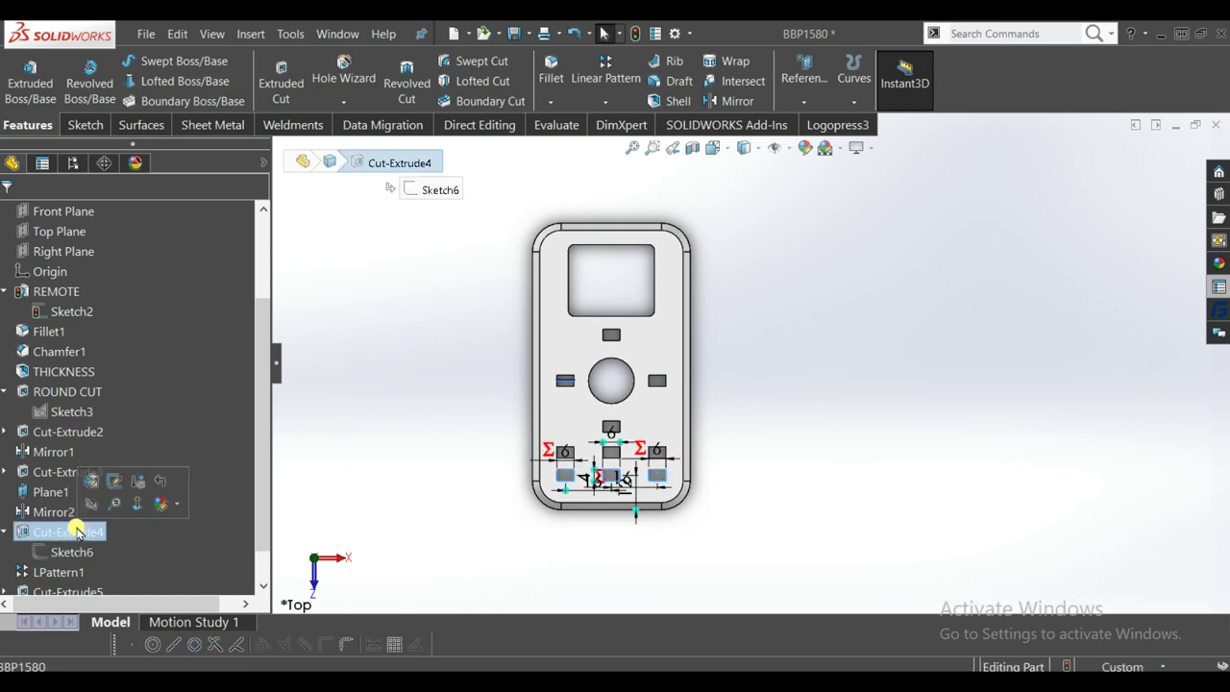
click(310, 417)
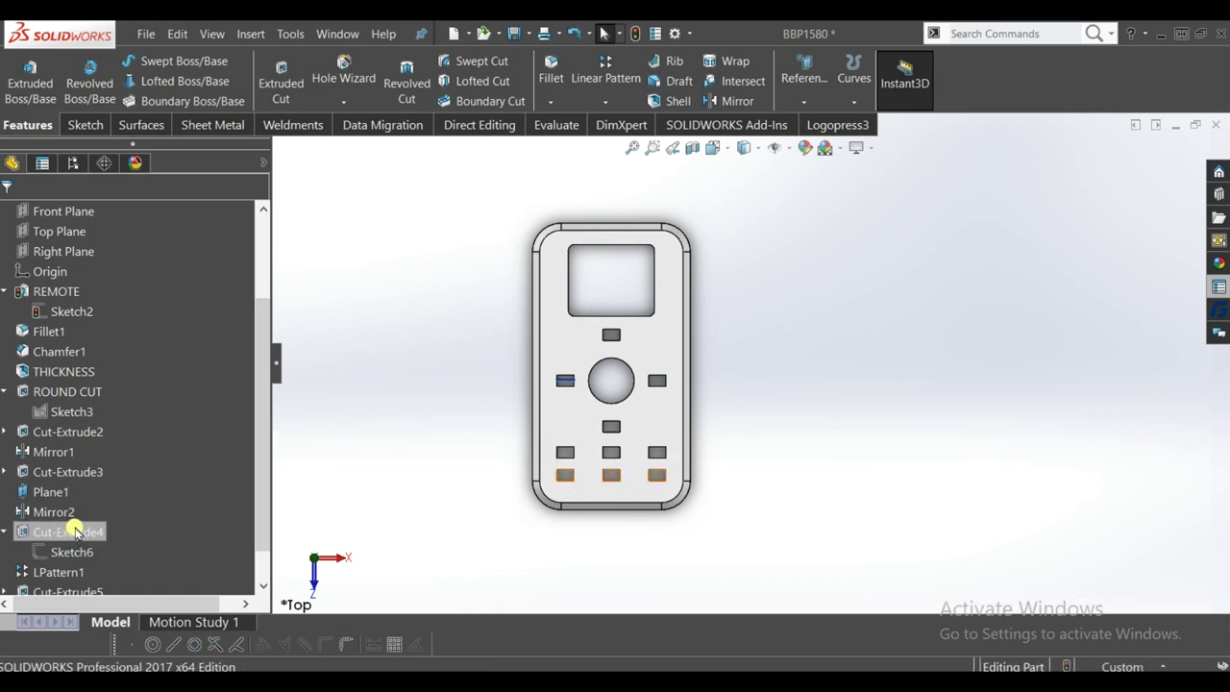
click(72, 411)
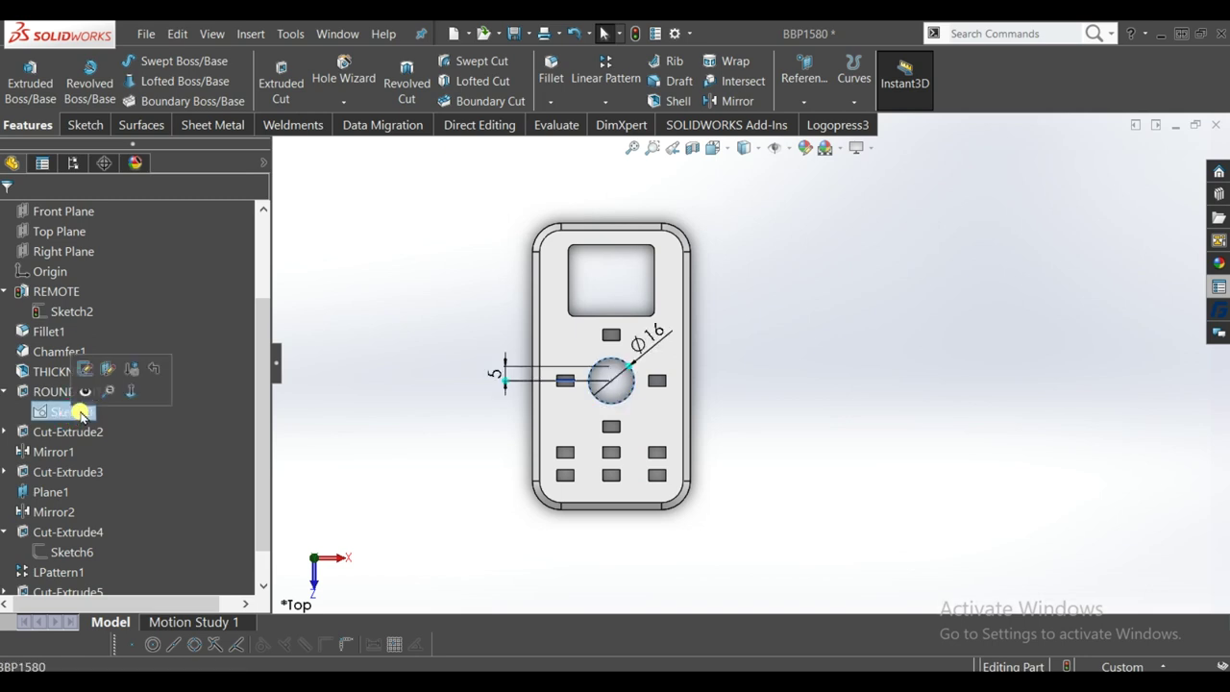
double_click(492, 375)
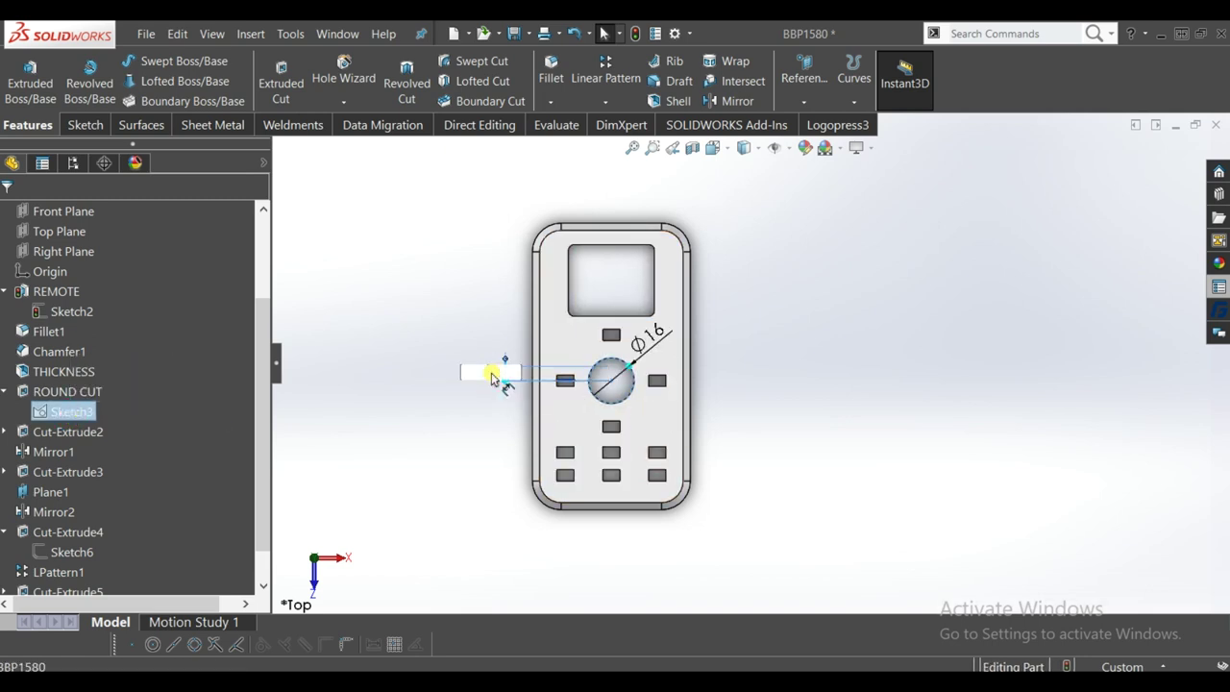
click(488, 411)
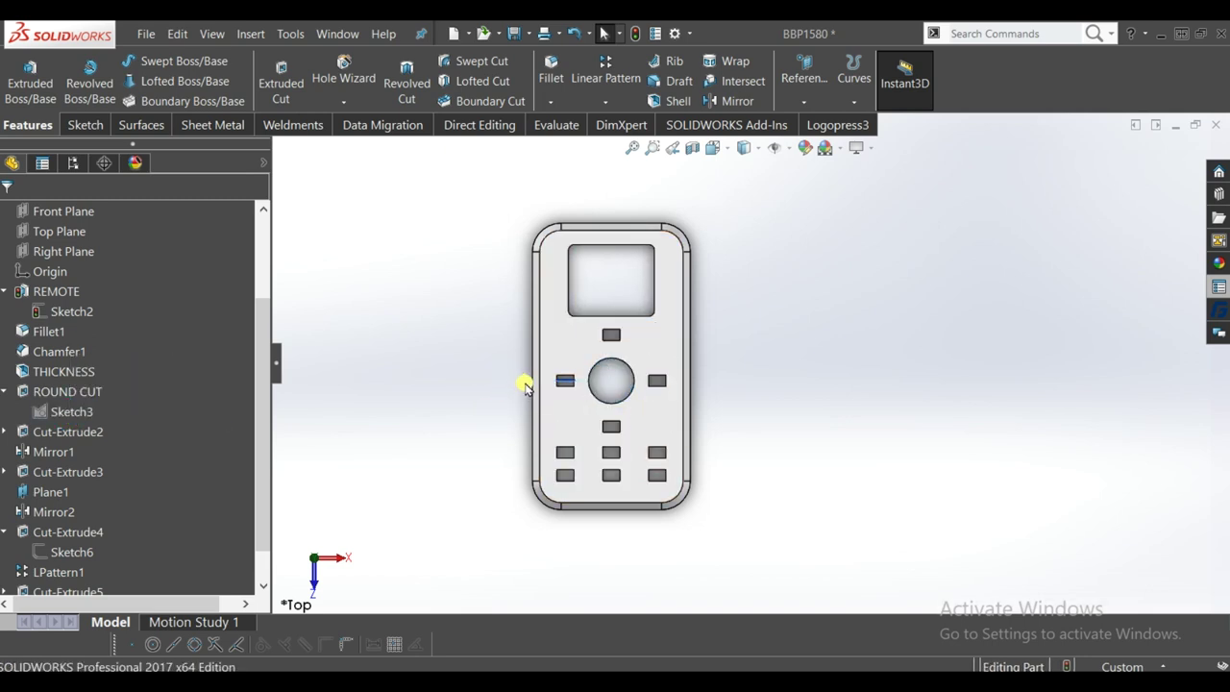
click(72, 411)
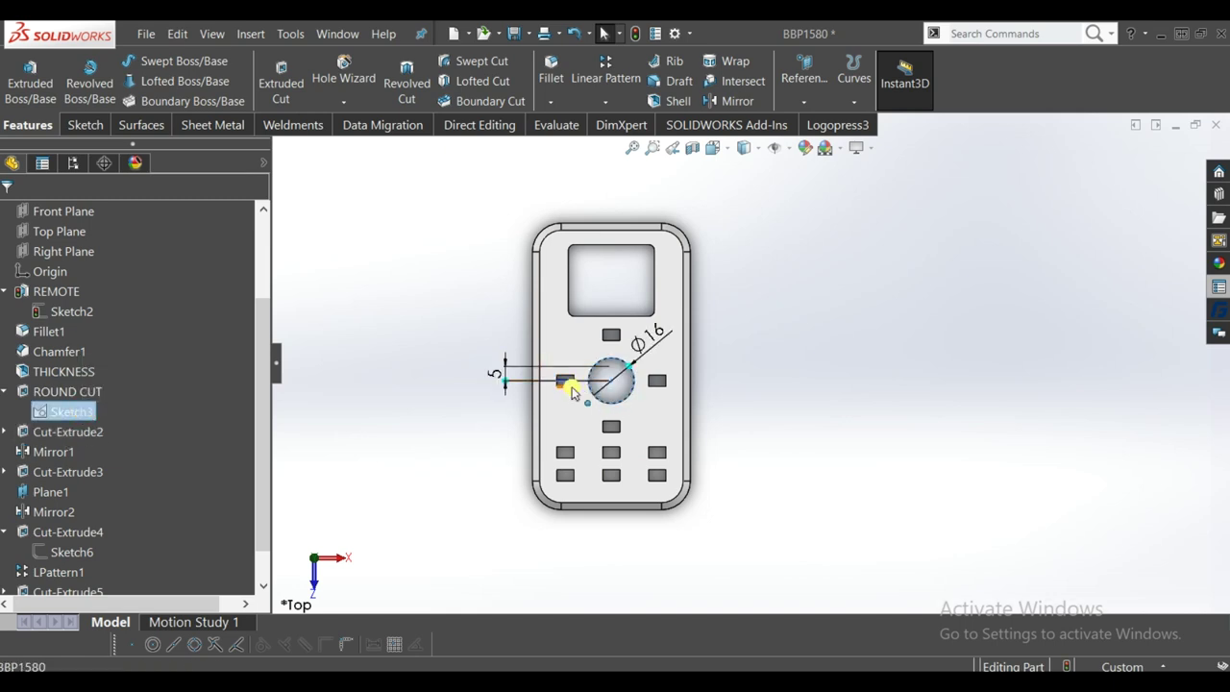
click(526, 382)
drag(157, 495, 22, 486)
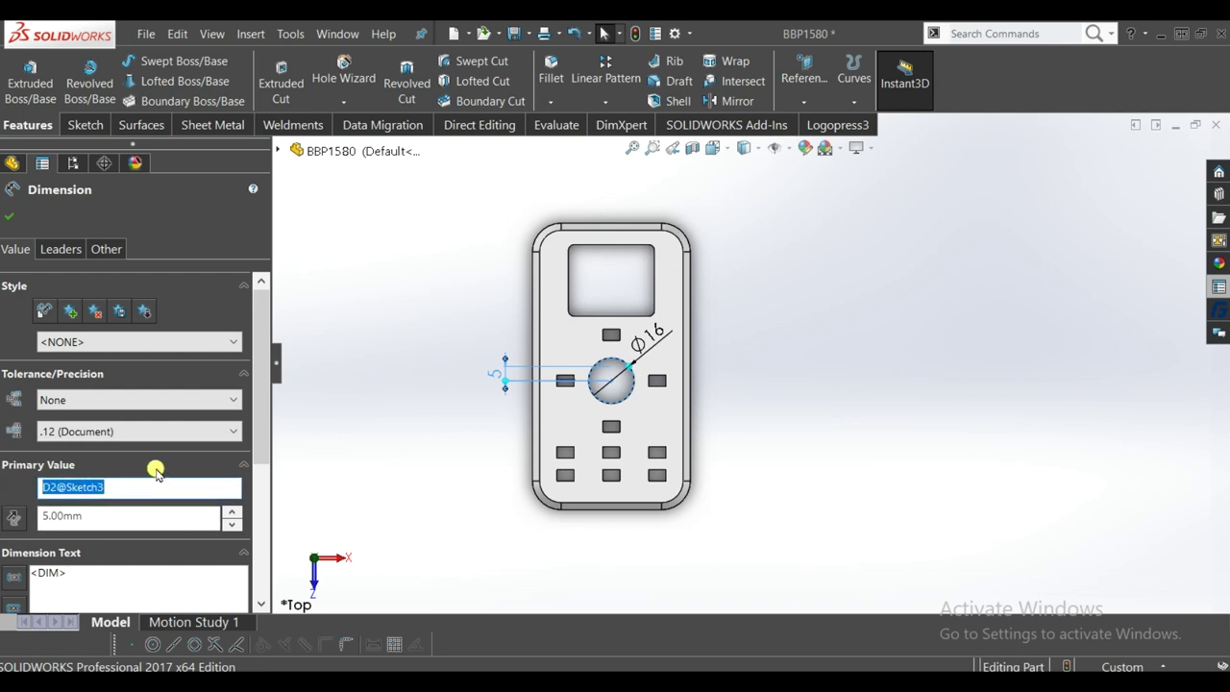
text(Y DIRECTION)
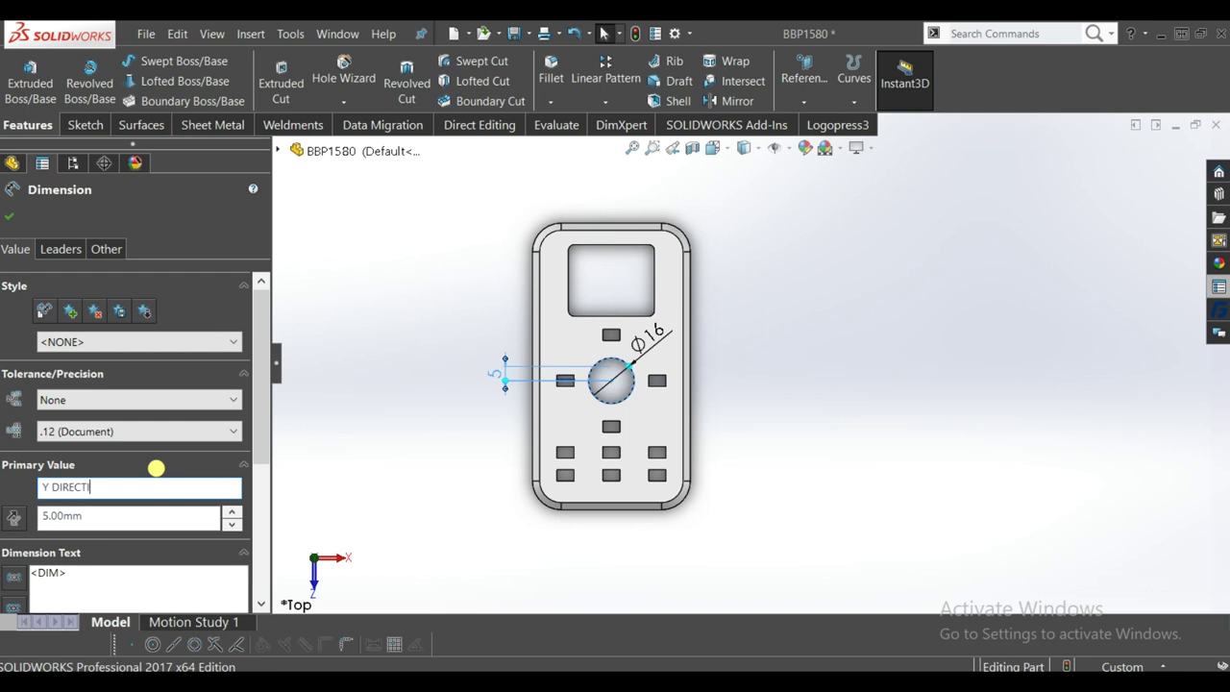
- Close the Dimension PropertyManager and rename the Cut-Extrude2 feature to SQ CUT-1
click(9, 216)
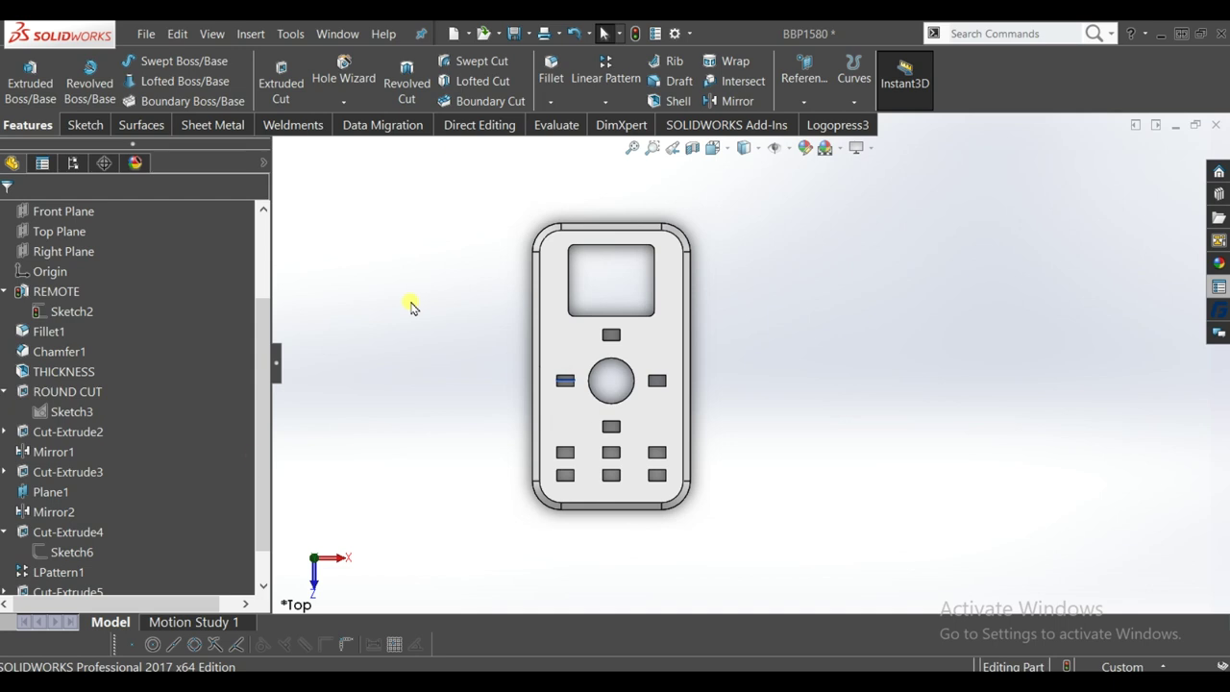
click(80, 432)
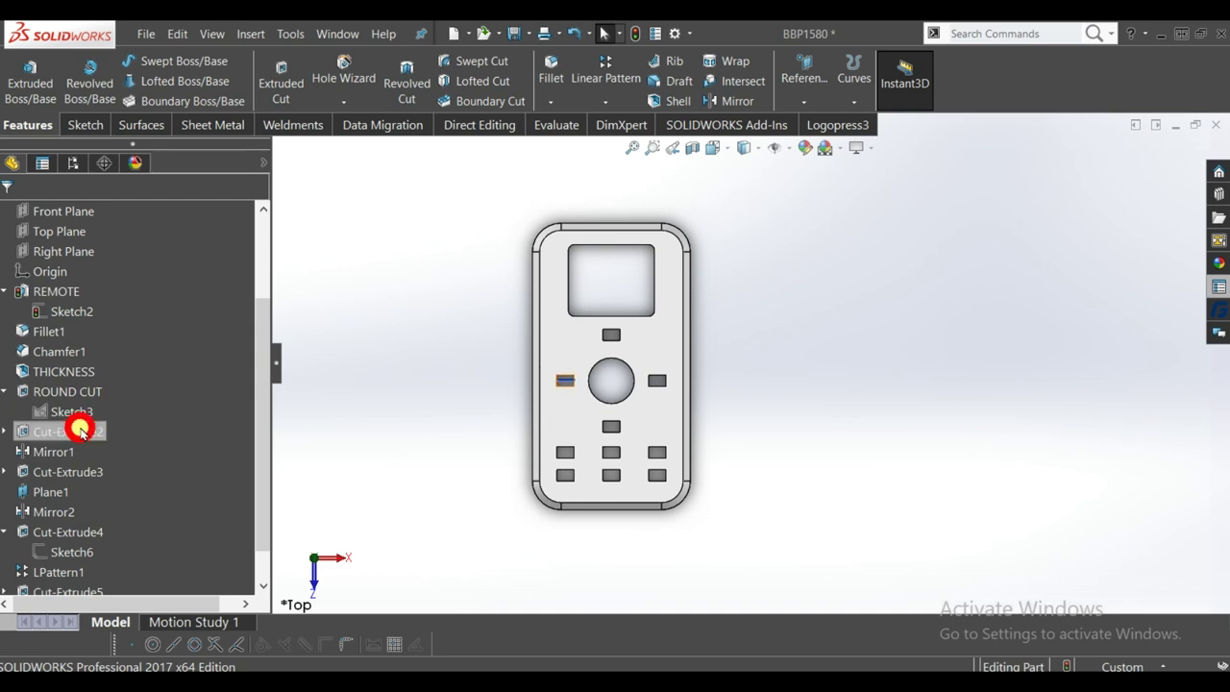
click(80, 432)
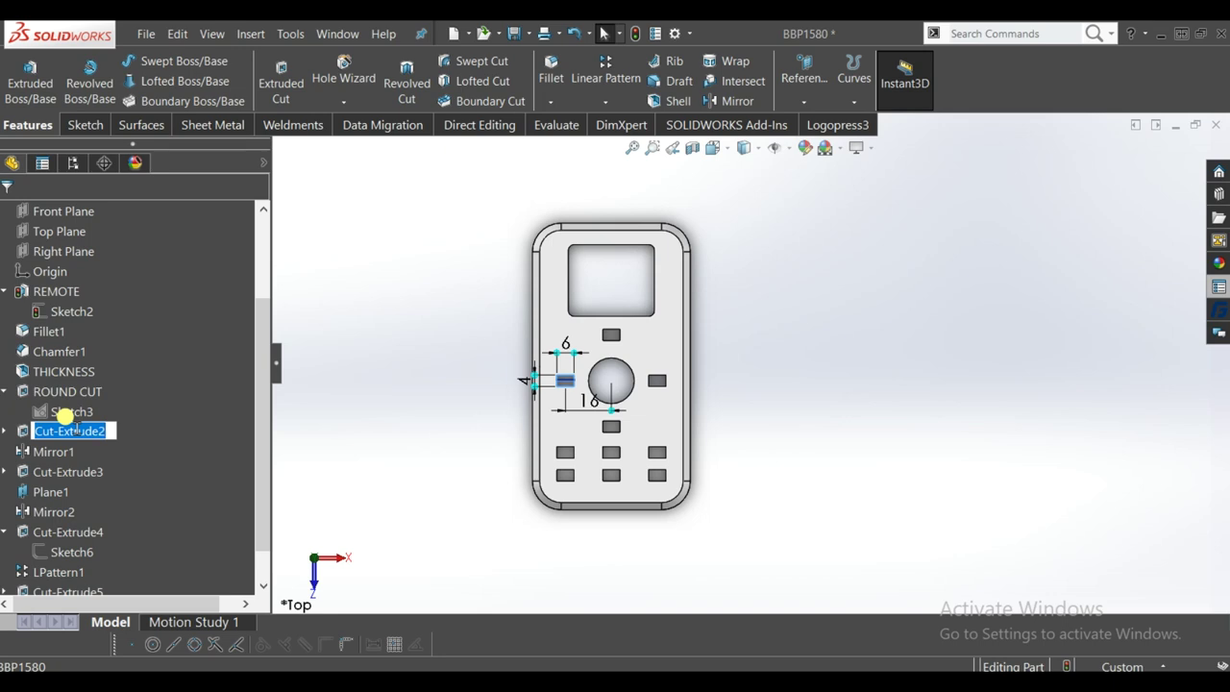
text(S)
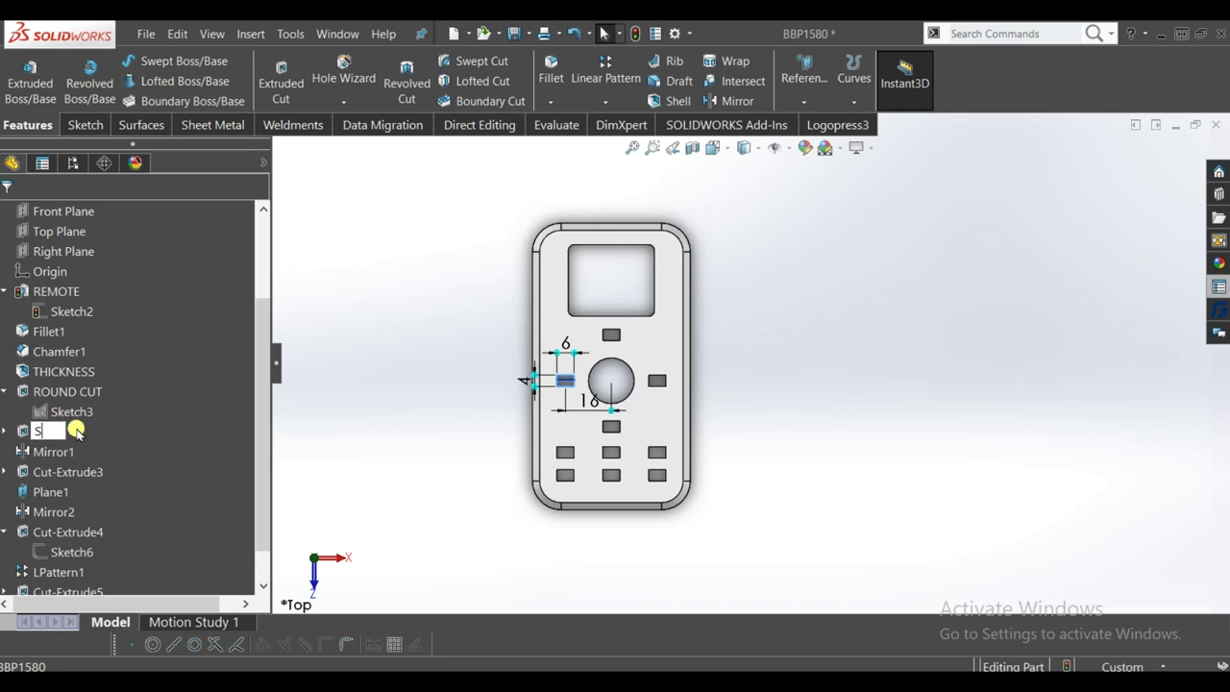
text(Q)
text(CUT-1)
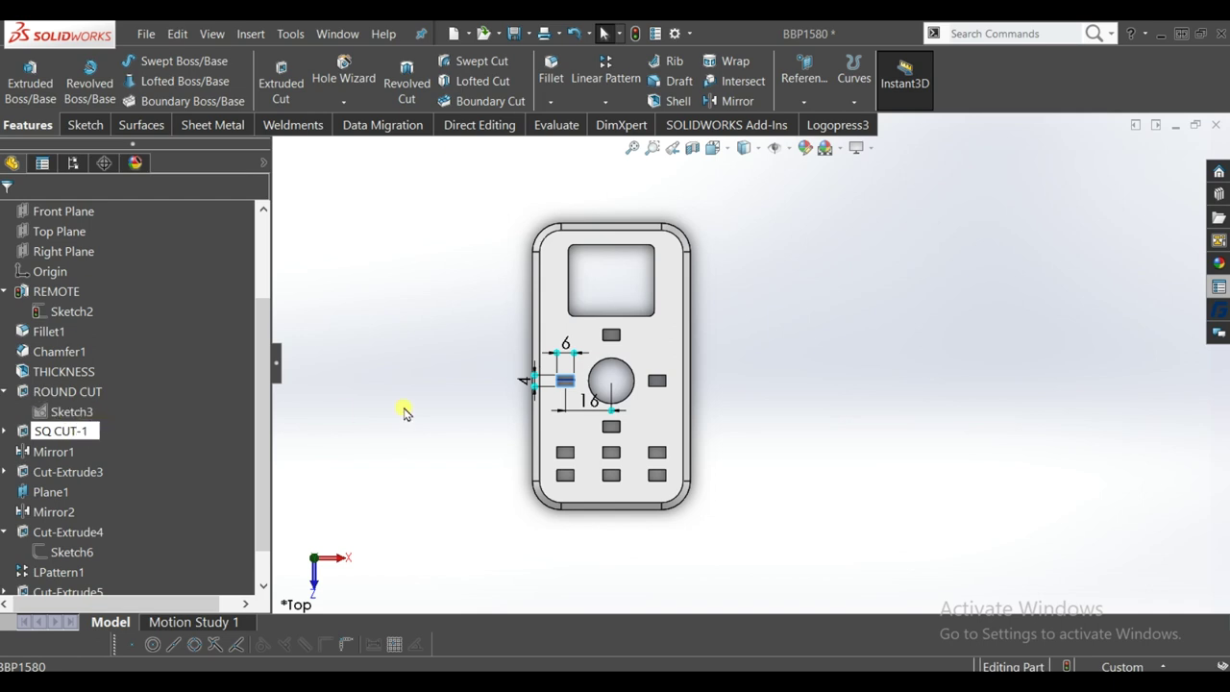
click(409, 402)
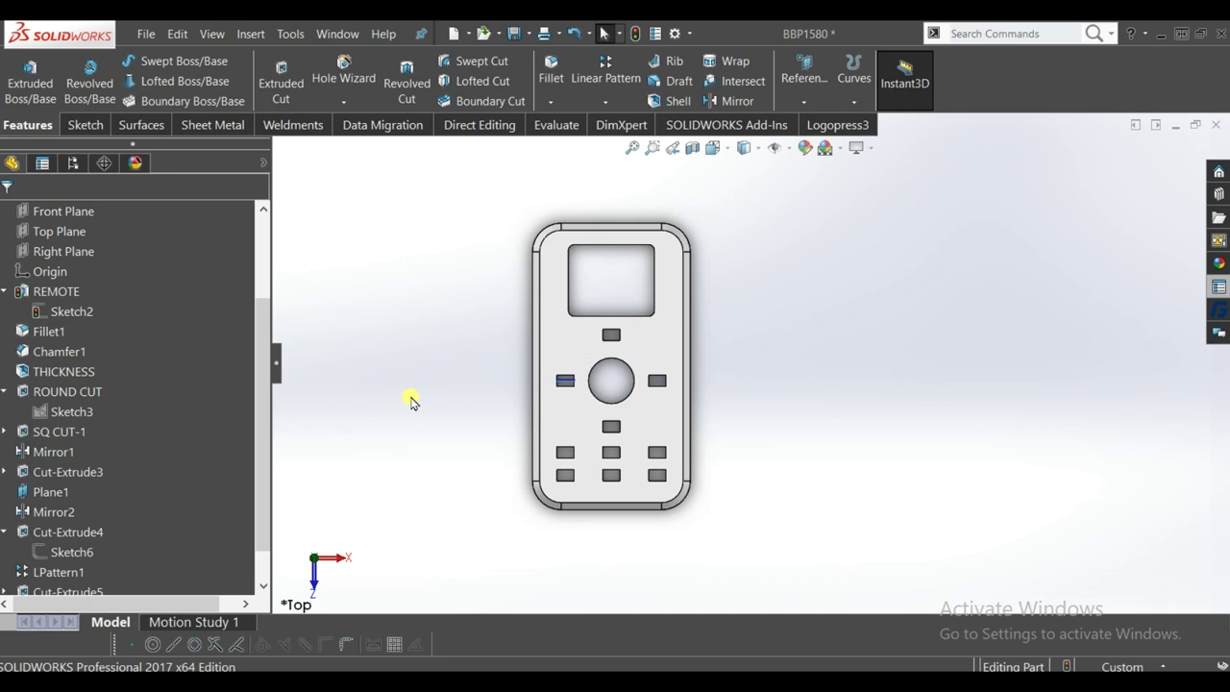
- Rename Cut-Extrude3 to SQ CUT-2
click(42, 471)
click(42, 470)
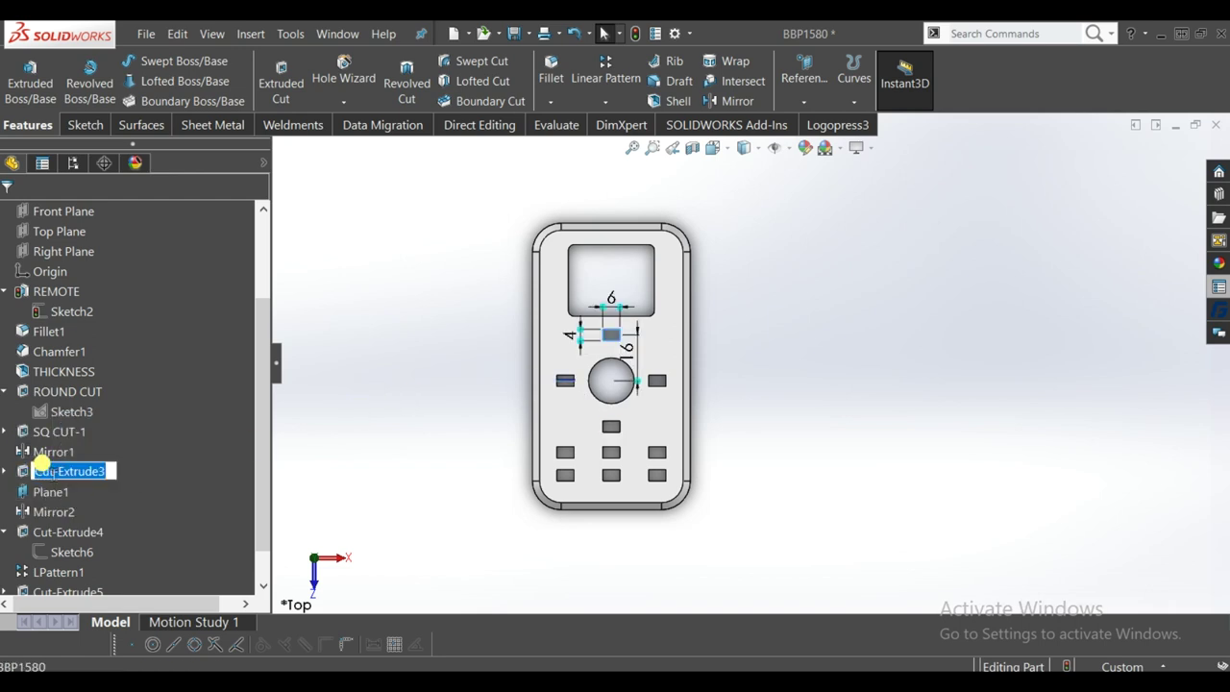
text(SQ CUT-2)
key(Return)
click(424, 428)
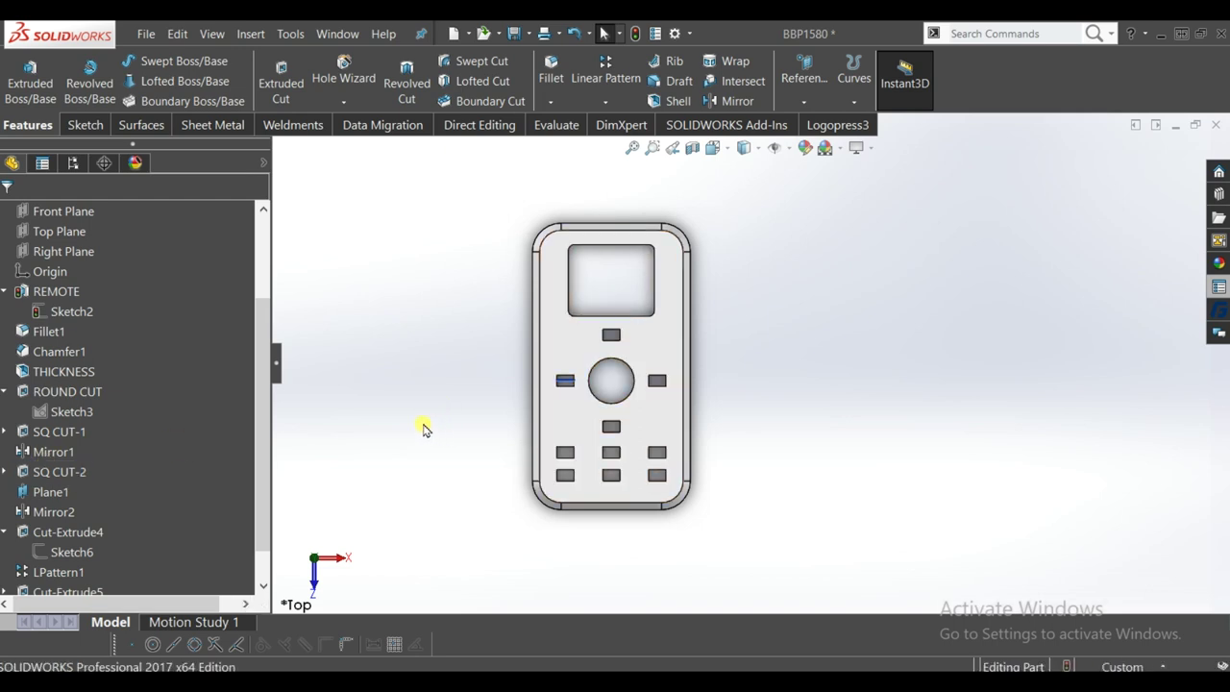
- Rename Cut-Extrude4 to BUTTONS
click(69, 532)
click(75, 525)
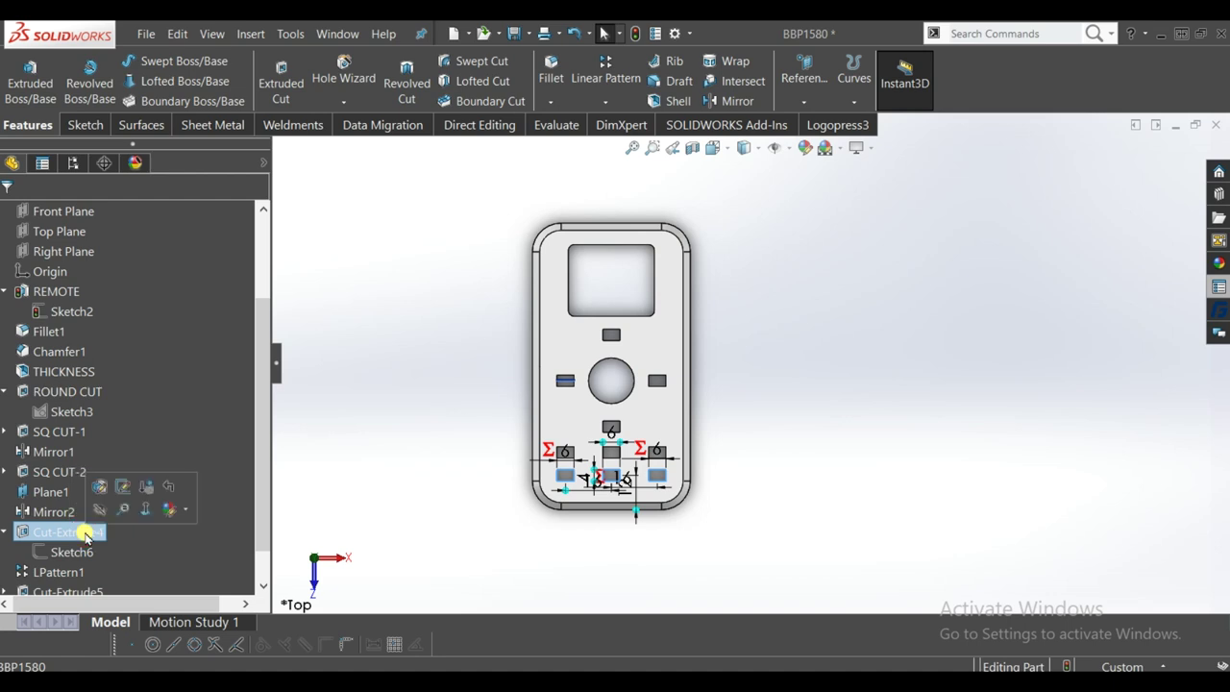
text(BUTTONS)
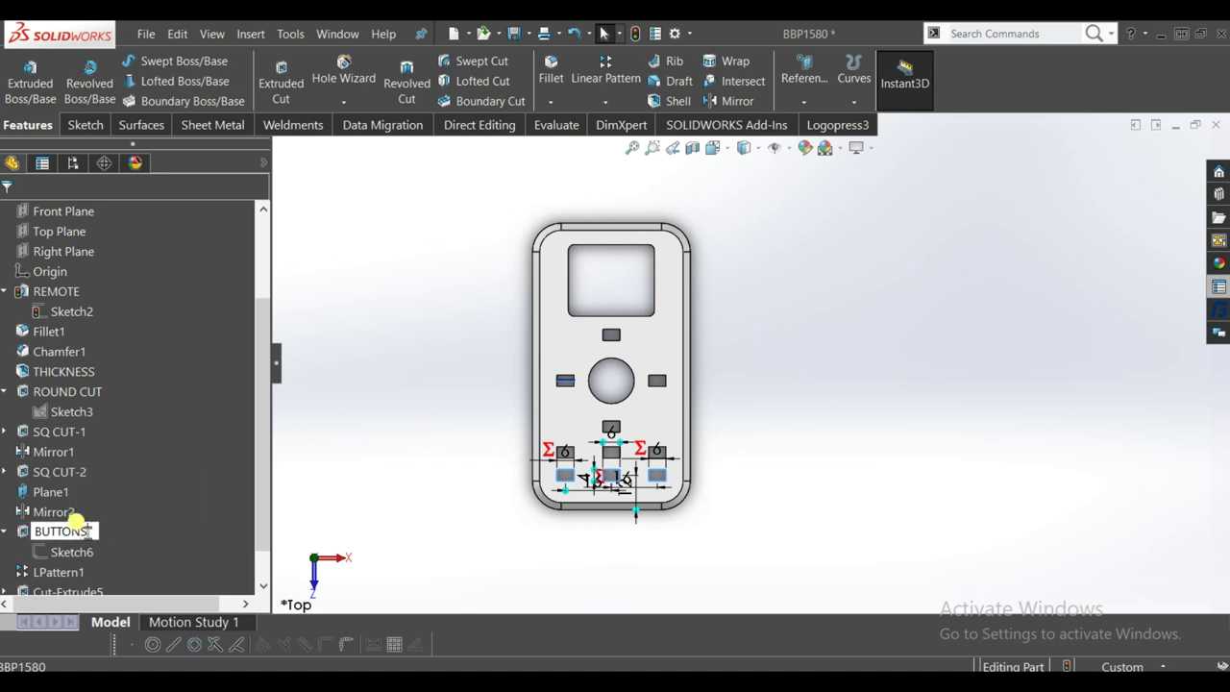
key(Return)
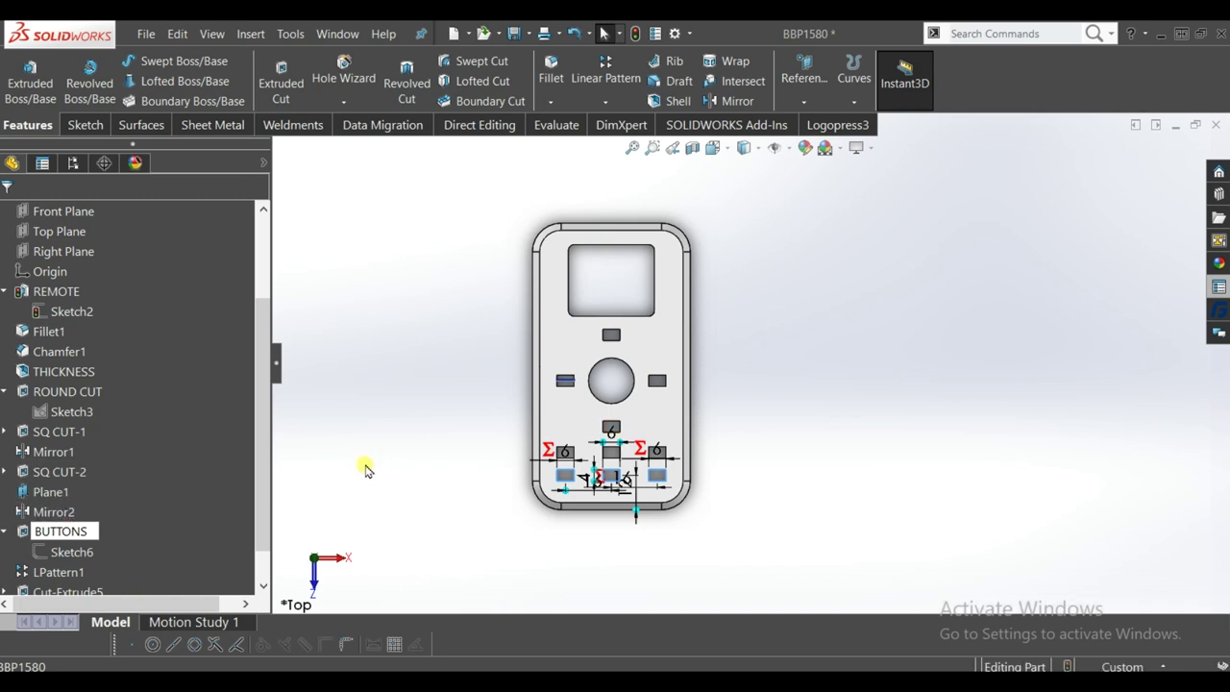
click(365, 467)
- Rename the linear pattern LPattern1 to BUTTON ROW
click(44, 572)
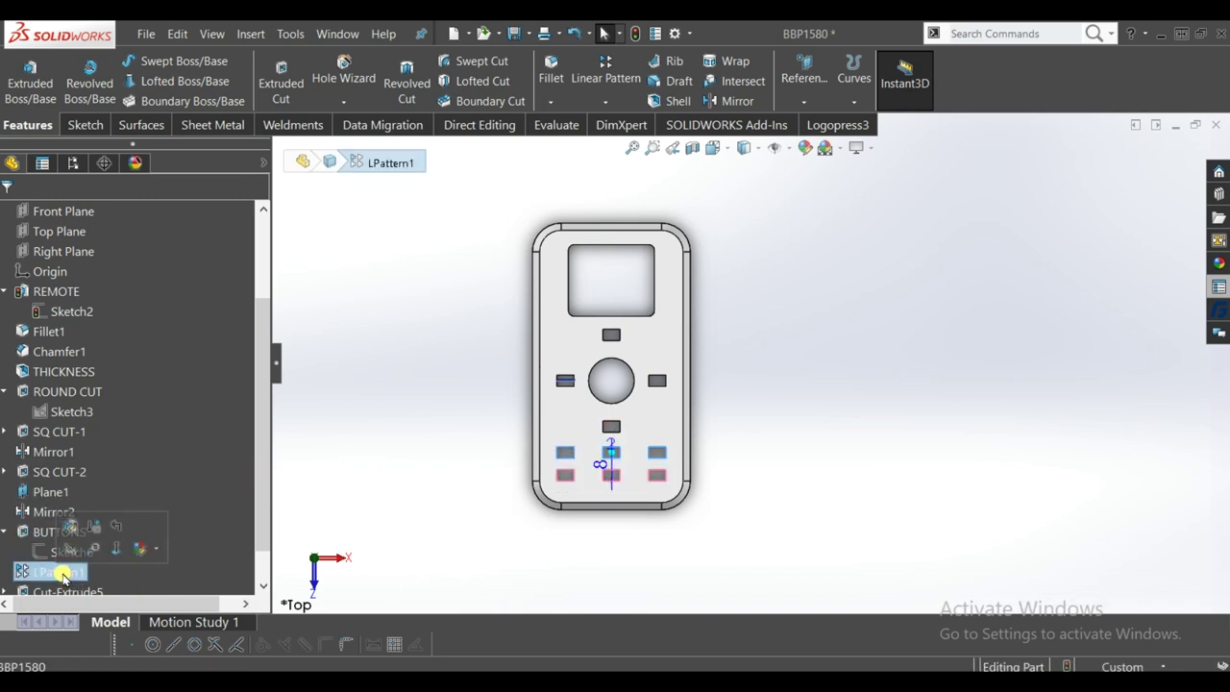
click(58, 571)
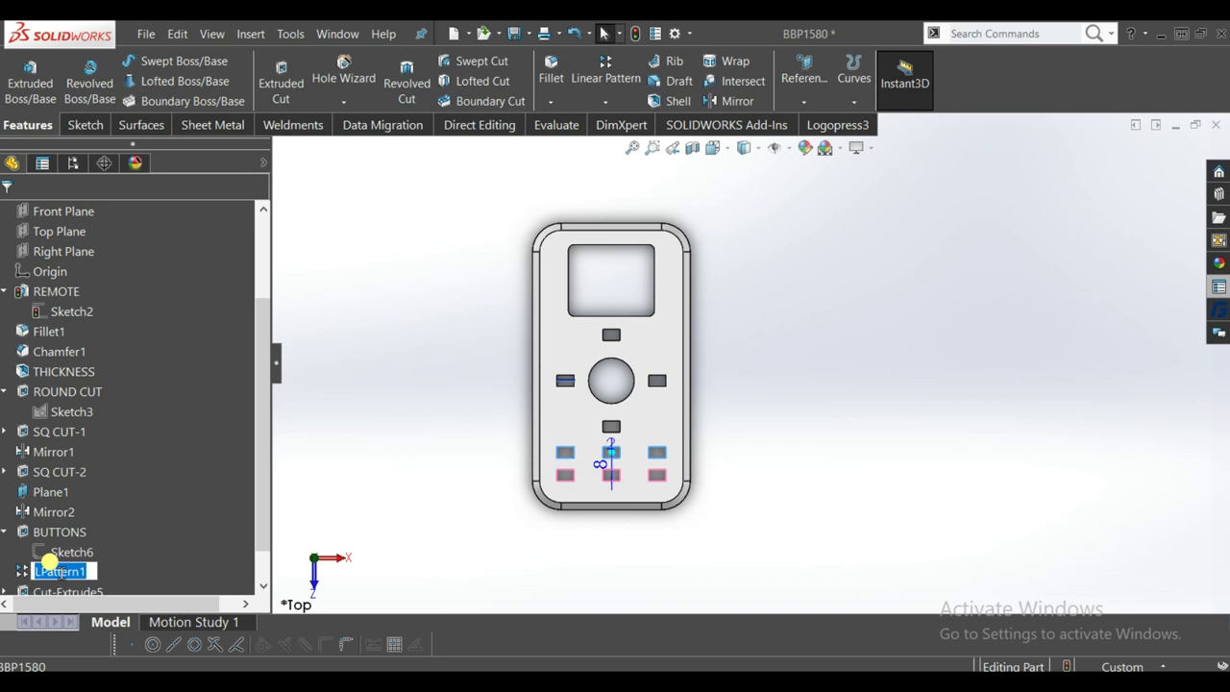
text(Row)
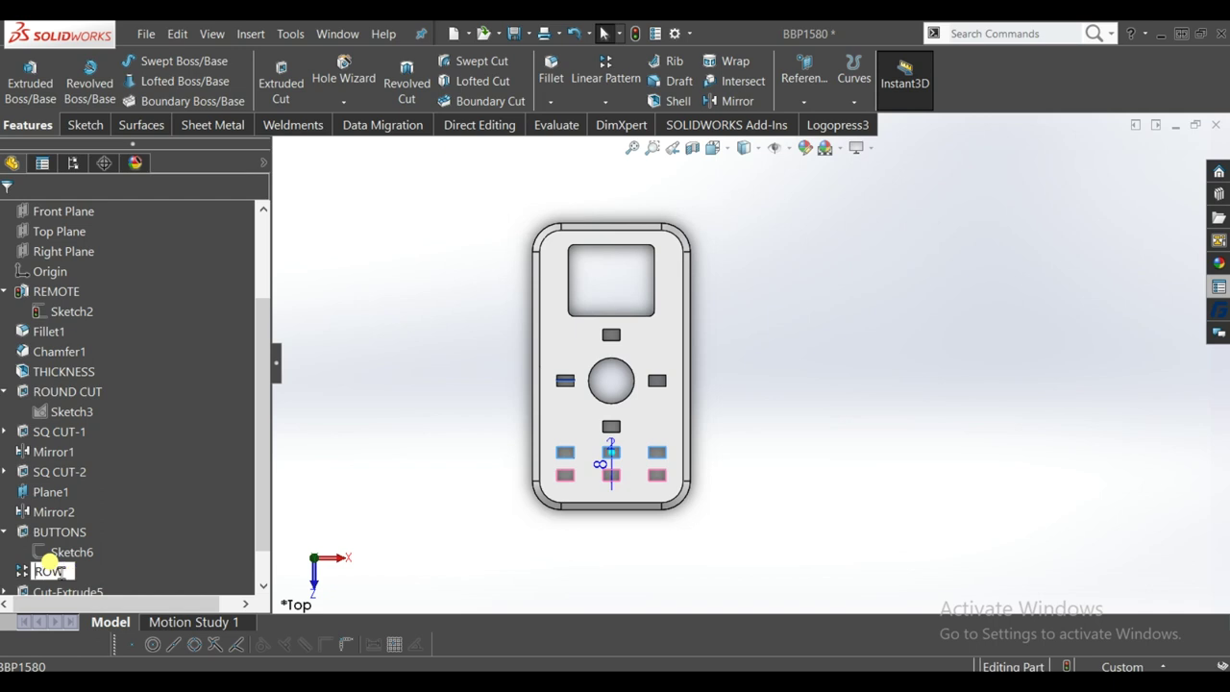
text(BUTTON ROW)
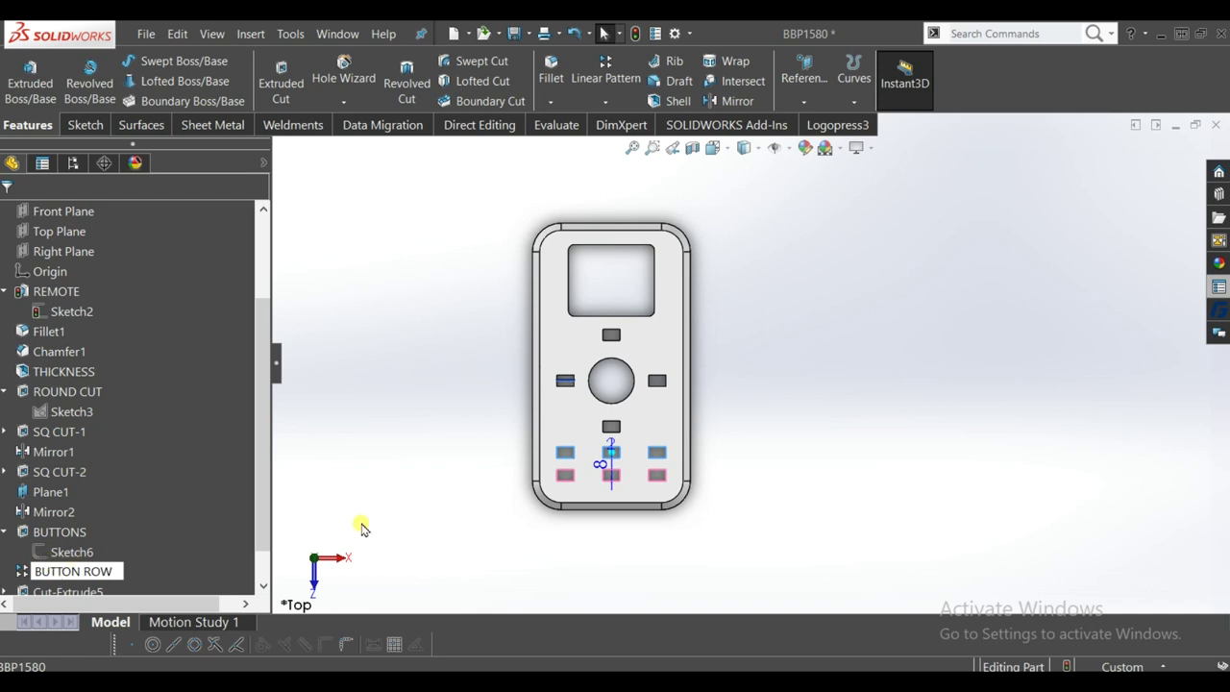
scroll(129, 503, down, 1)
- Rename Cut-Extrude5 to DISPLAY and orbit the part into a tilted 3D view
click(81, 550)
click(80, 551)
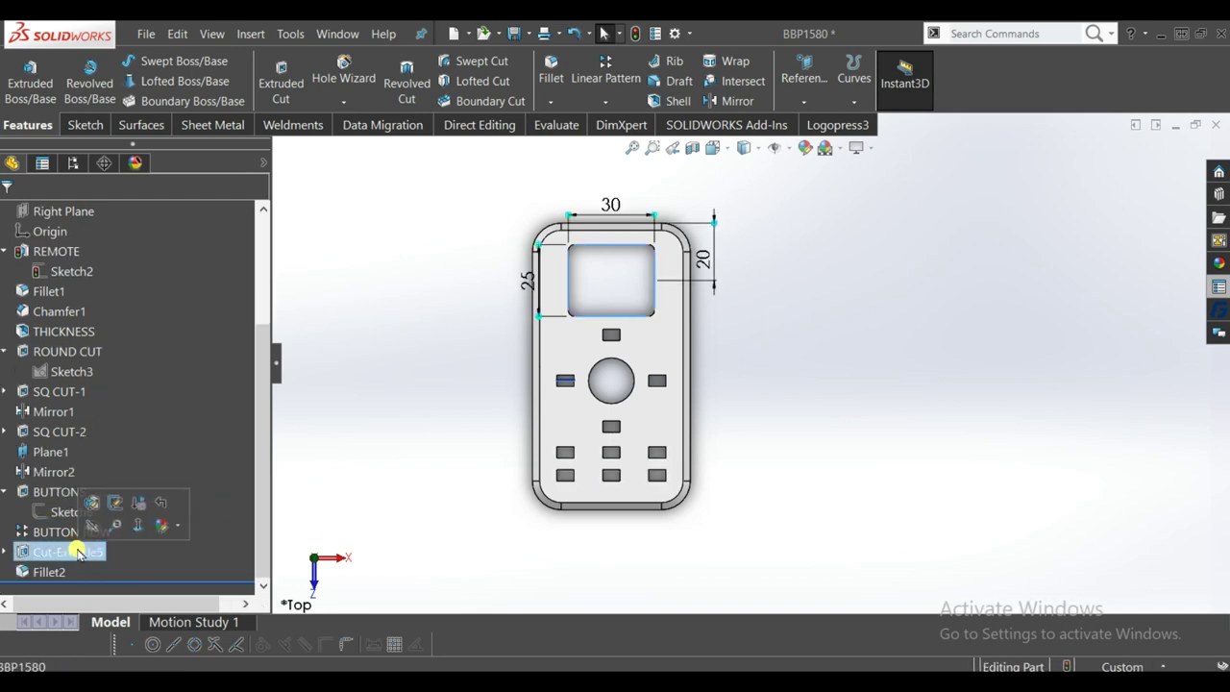
text(DISPL)
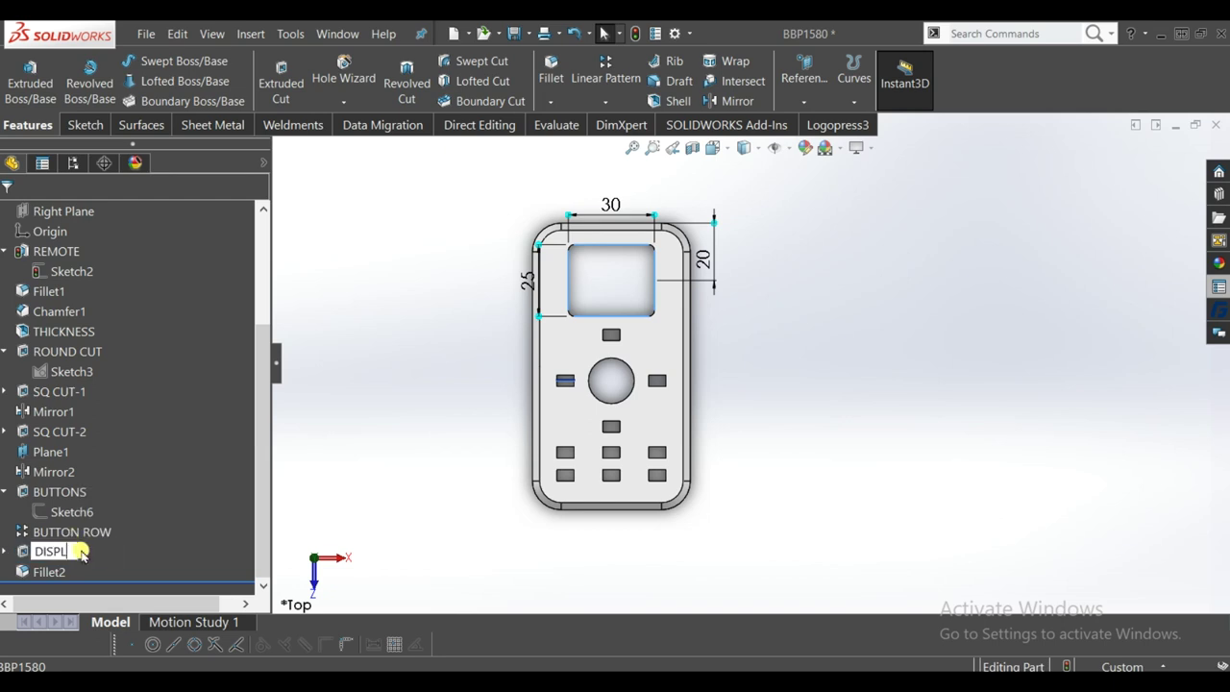
text(AY)
click(289, 467)
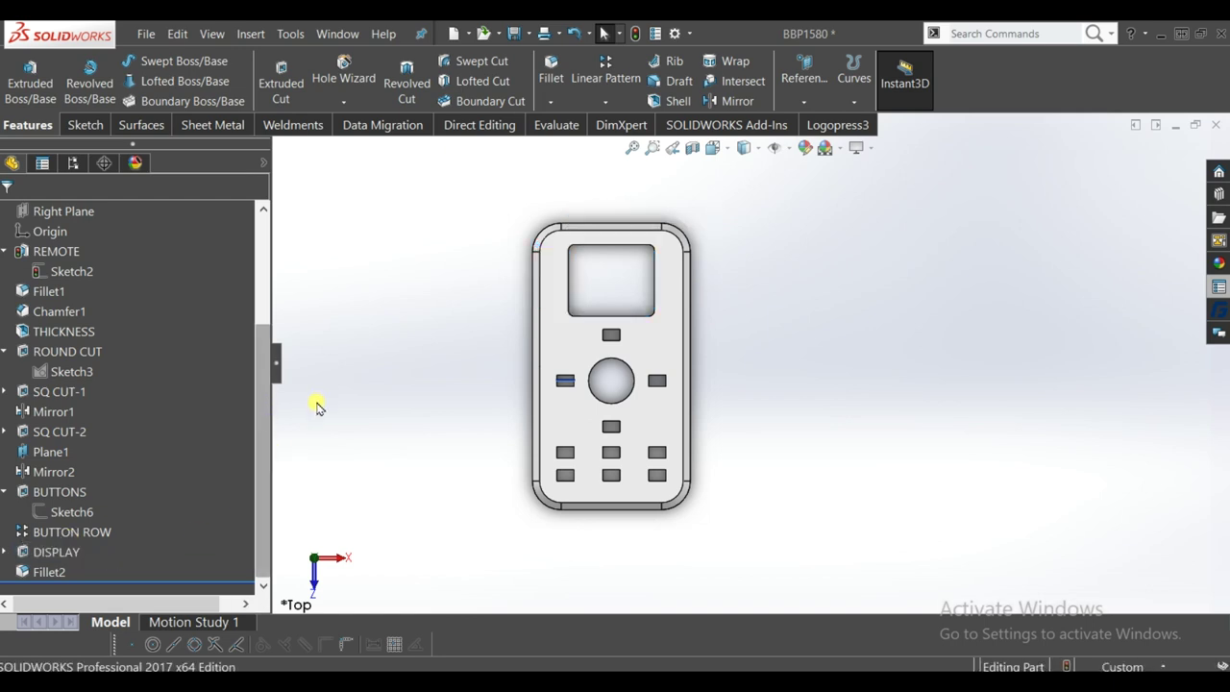
mouse_move(576, 494)
middle_down()
mouse_move(666, 576)
mouse_move(283, 283)
mouse_move(753, 404)
mouse_move(746, 340)
mouse_move(717, 285)
mouse_move(753, 324)
middle_up()
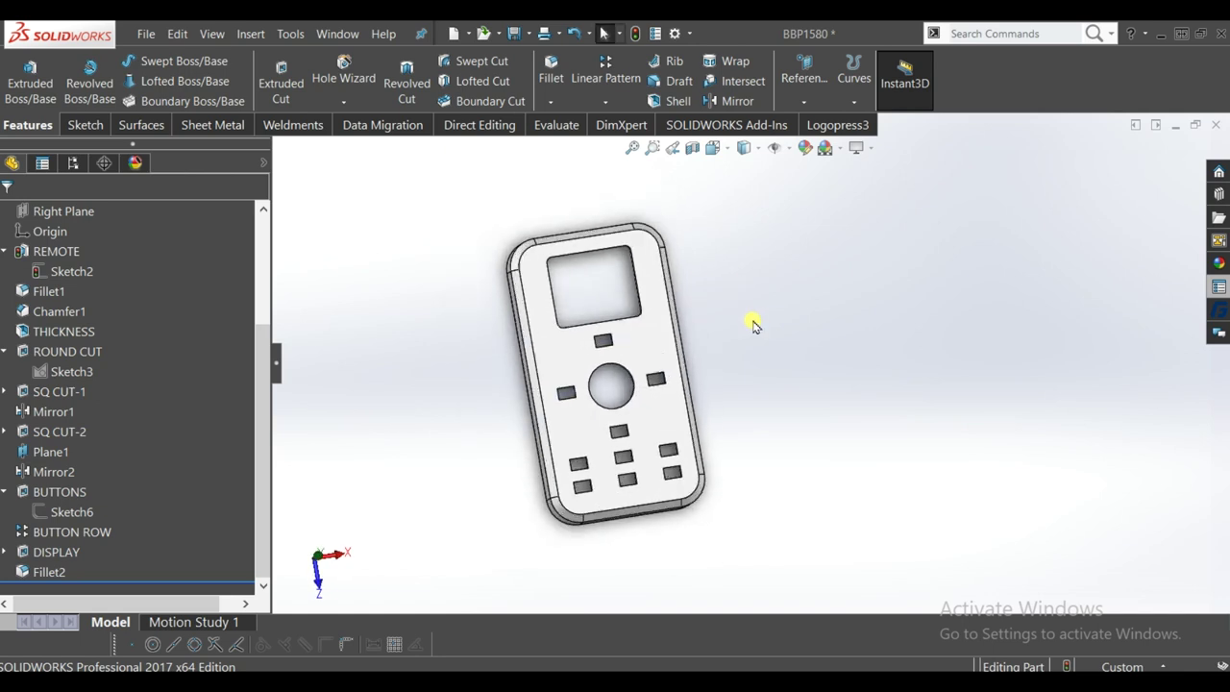
click(248, 36)
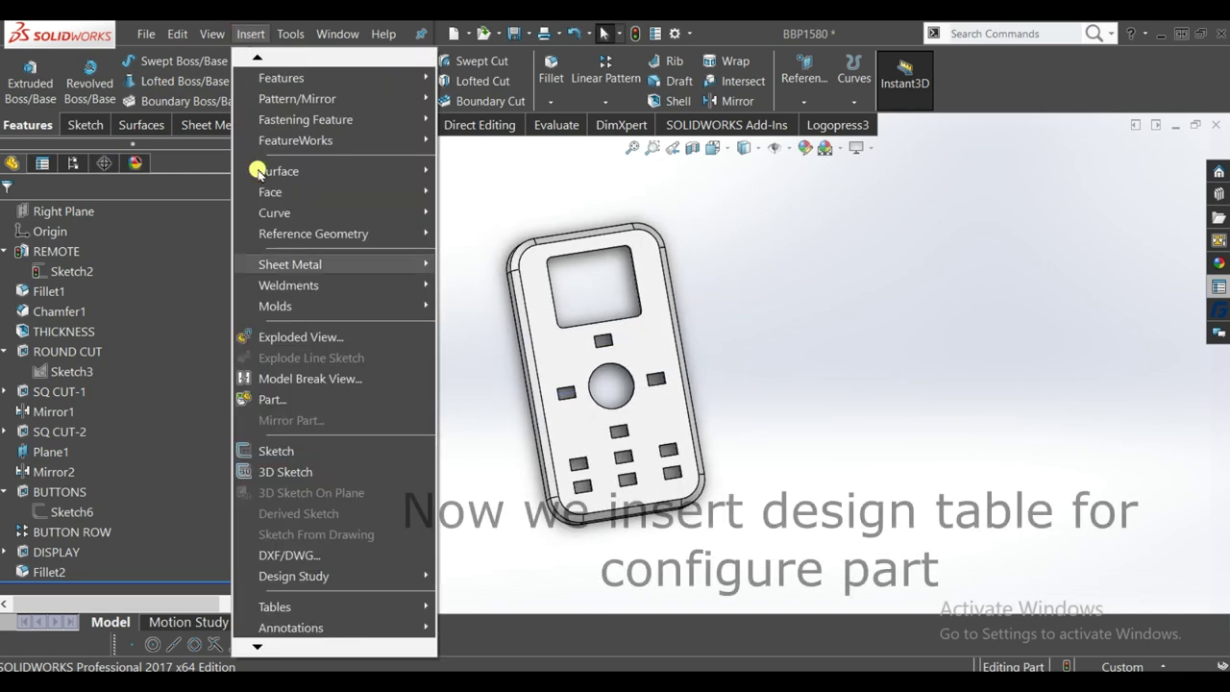
- Insert a design table and accept the Auto-create settings
click(530, 629)
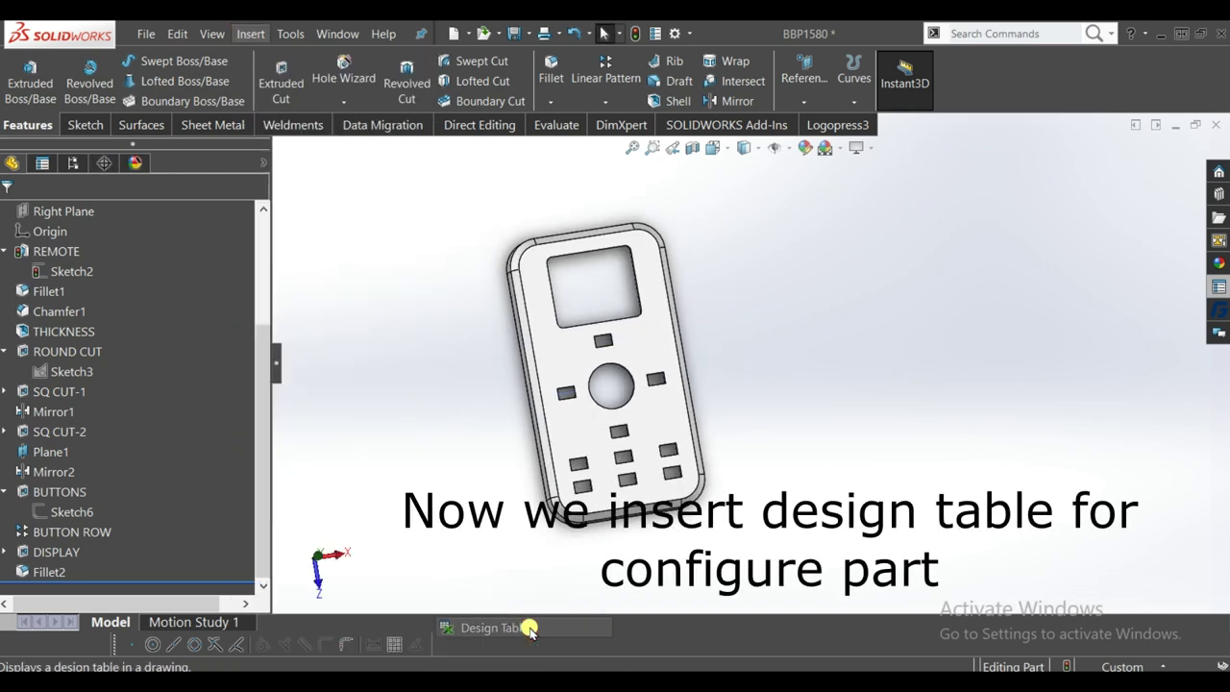
click(9, 219)
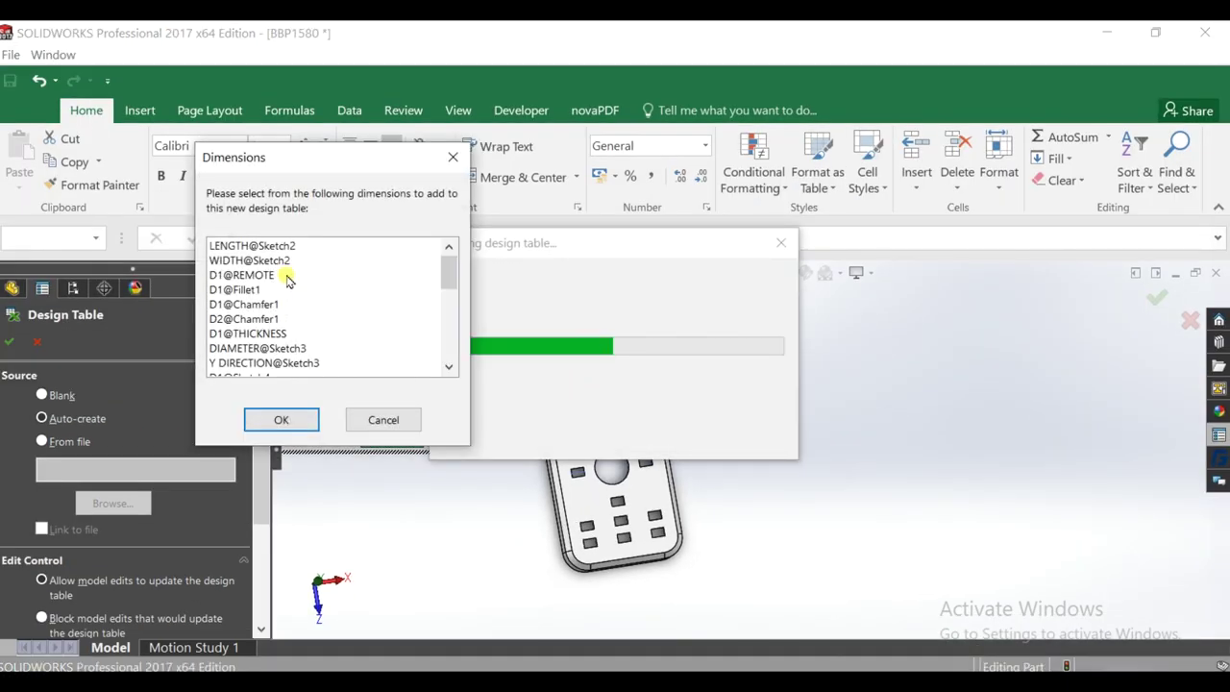
- Select LENGTH, WIDTH, REMOTE and thickness dimensions, excluding the Chamfer1 and Fillet1 dimensions
drag(271, 246, 271, 260)
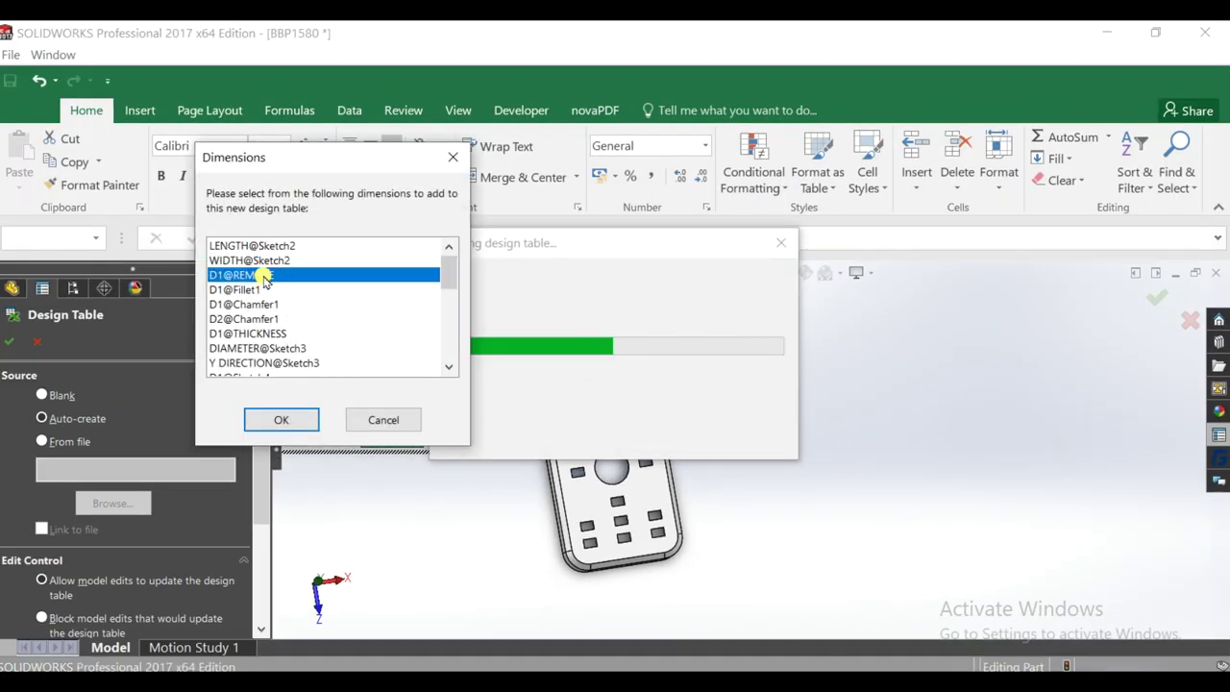
drag(271, 260, 260, 333)
drag(451, 298, 452, 309)
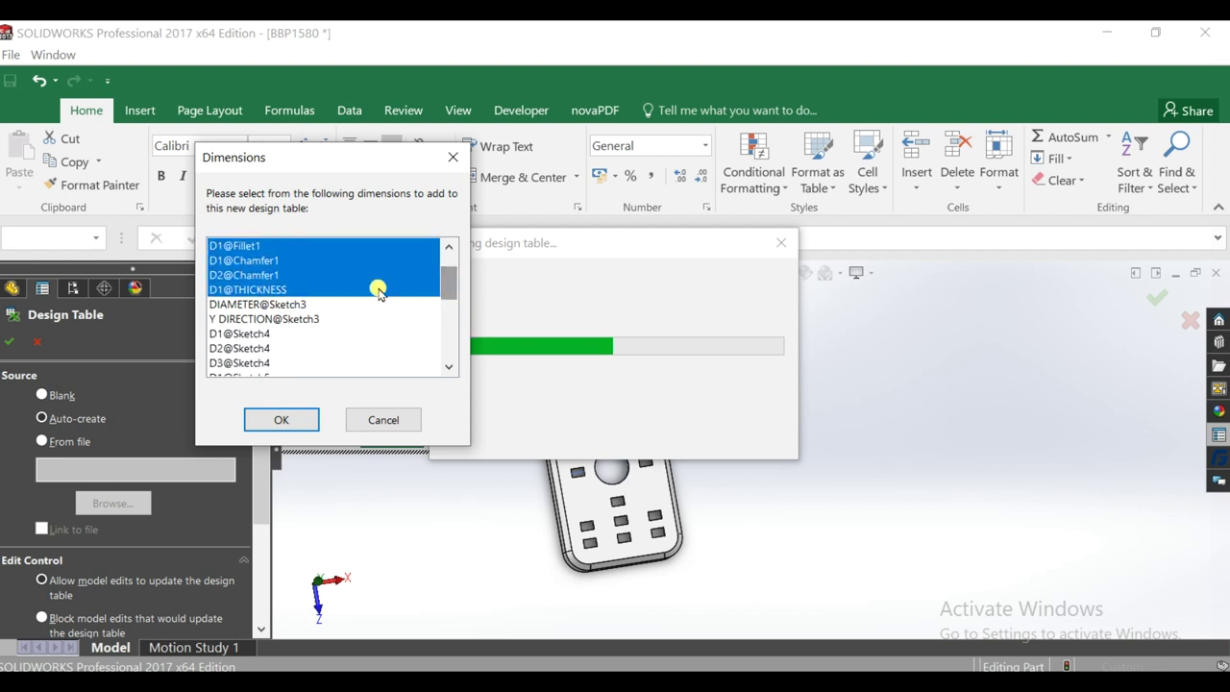
ctrl+click(240, 261)
ctrl+click(262, 276)
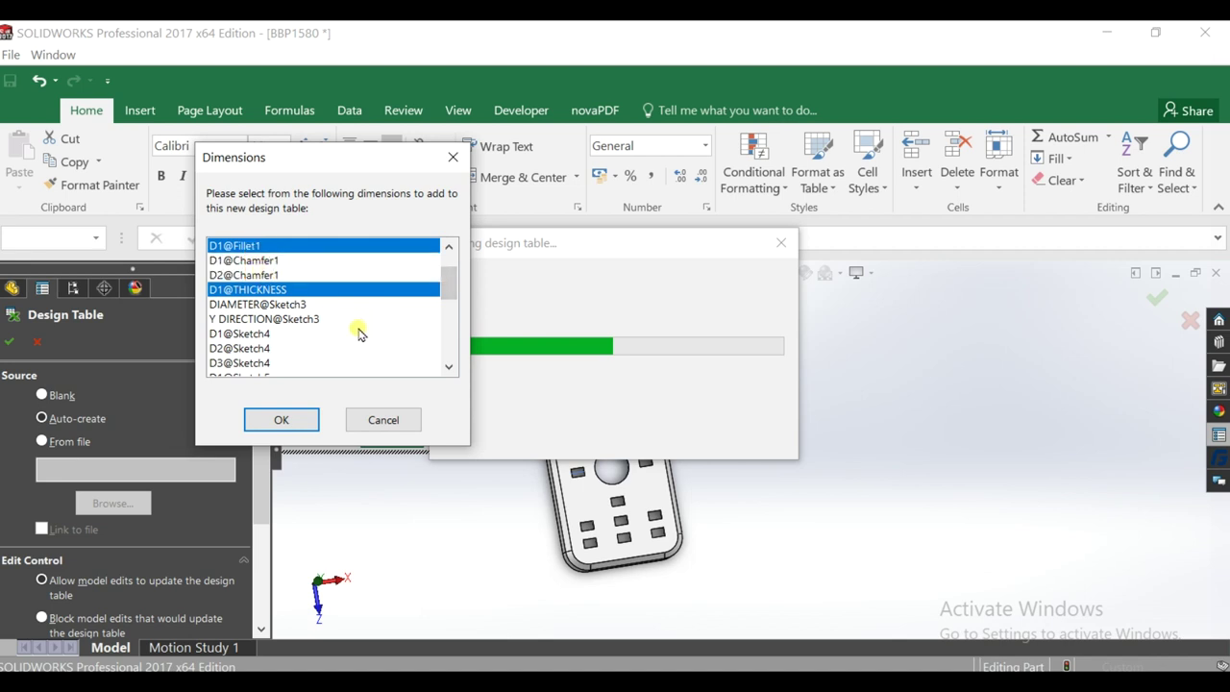
scroll(361, 330, up, 1)
ctrl+click(264, 292)
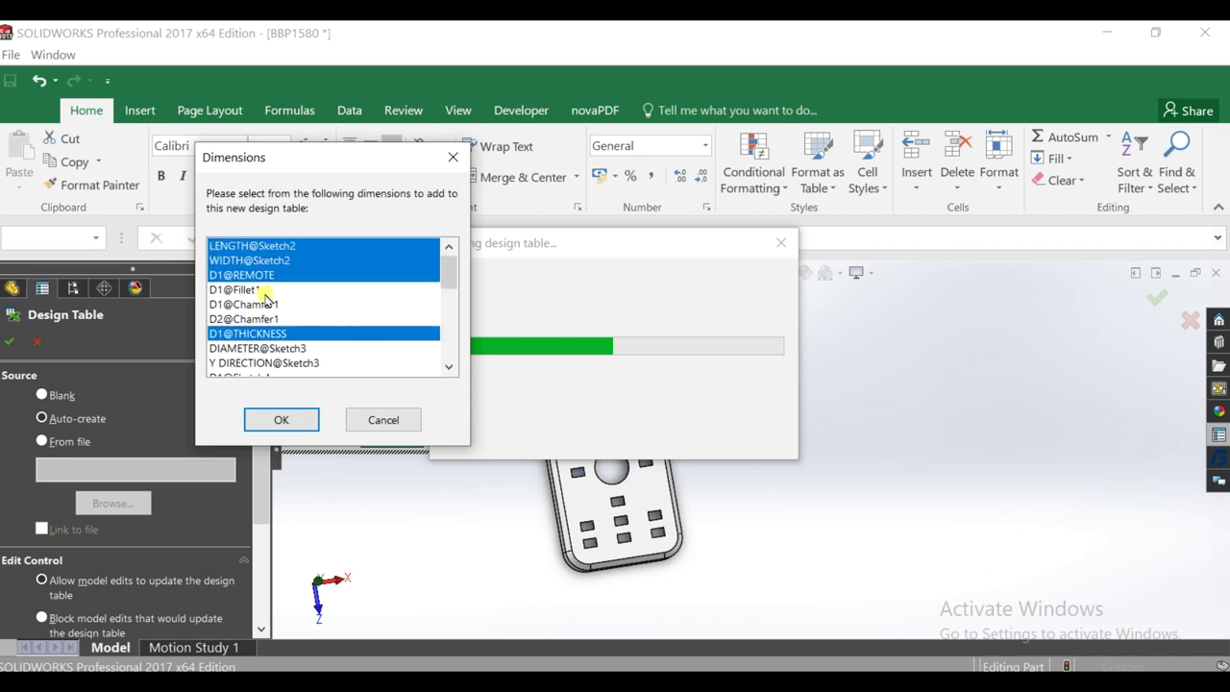
scroll(312, 315, down, 1)
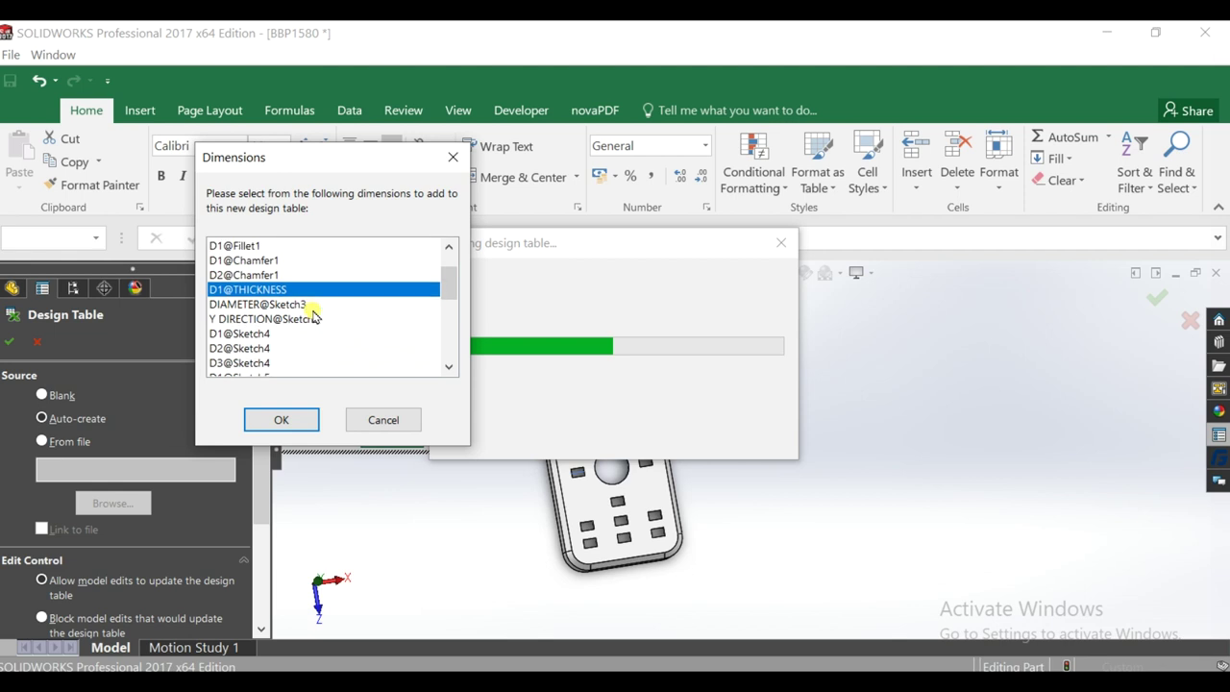
- Add DIAMETER, Y DIRECTION and the D3 and D1 BUTTON ROW dimensions, then build the table
ctrl+click(298, 304)
ctrl+click(291, 319)
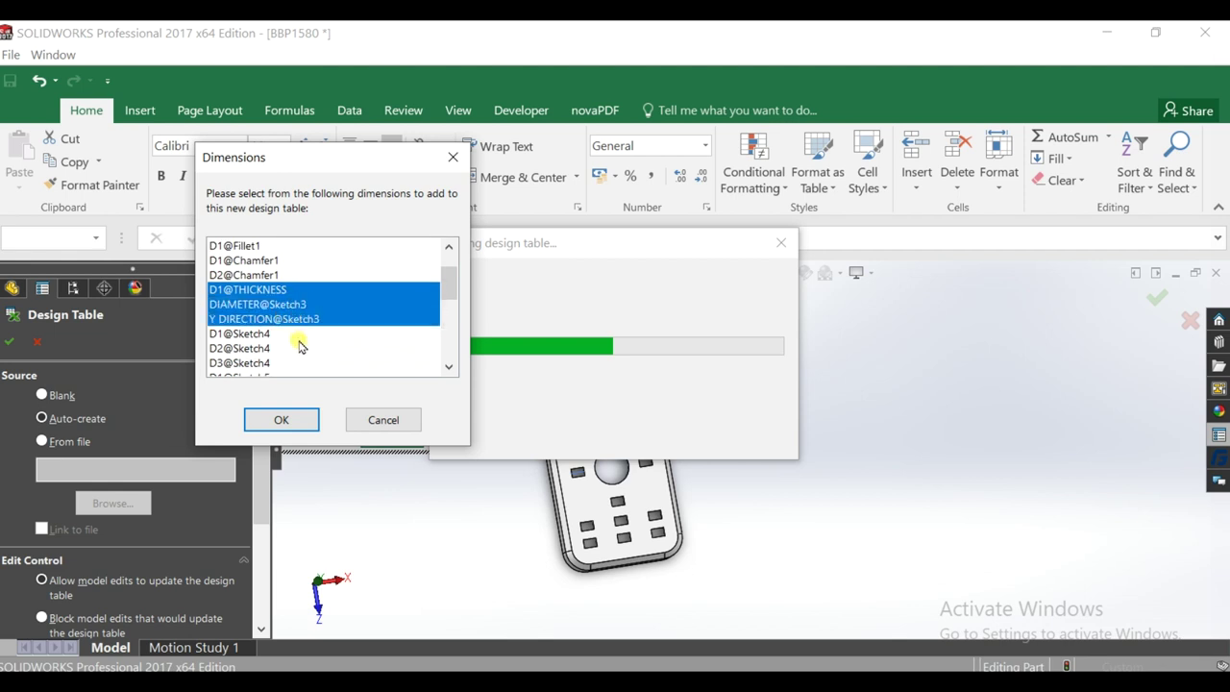
scroll(299, 345, down, 2)
scroll(299, 345, down, 2)
scroll(297, 336, down, 2)
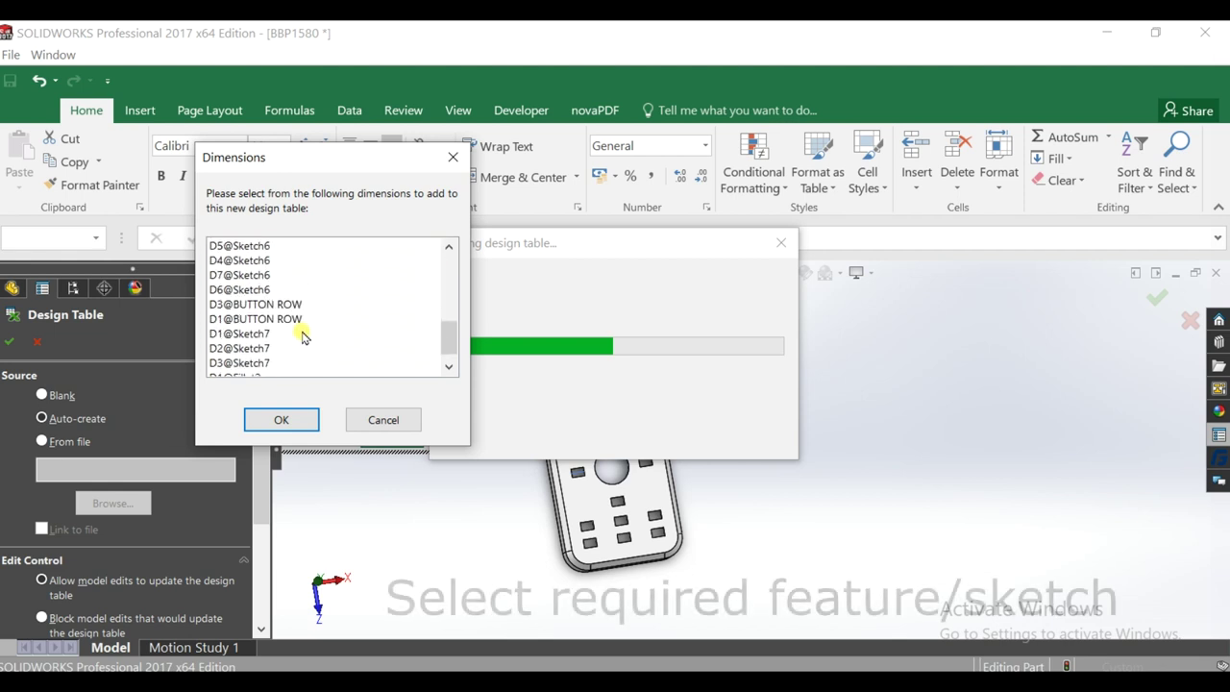
ctrl+click(291, 305)
ctrl+click(291, 319)
scroll(299, 345, down, 1)
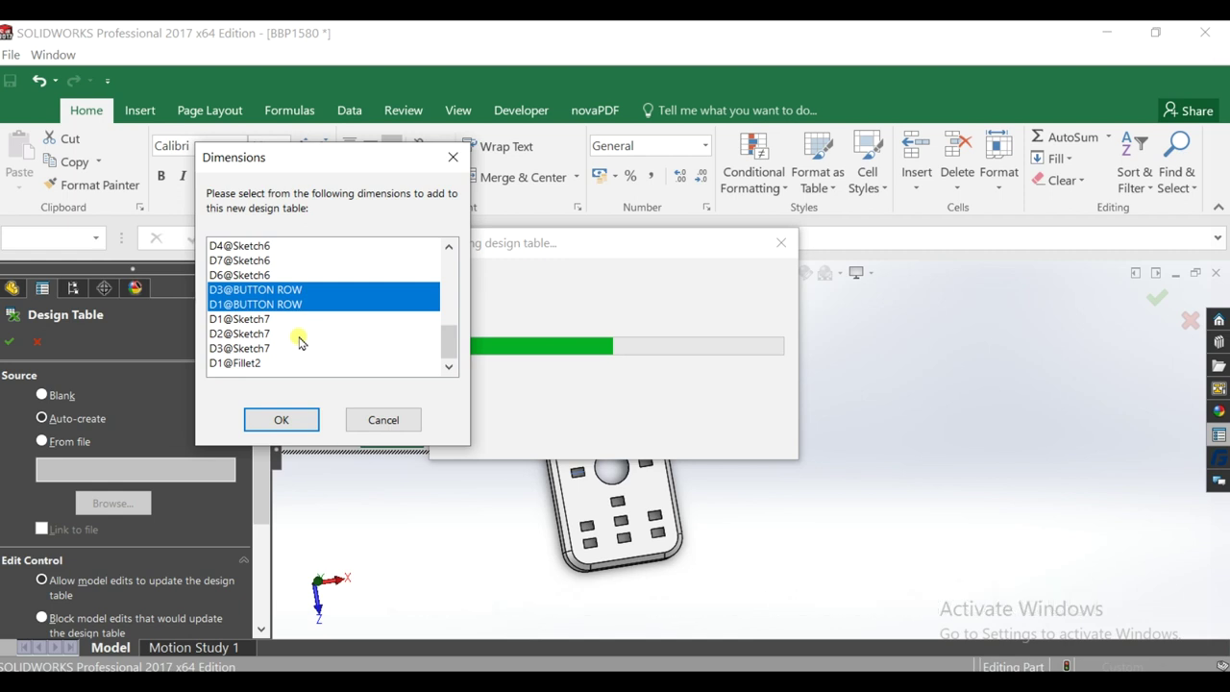
click(281, 420)
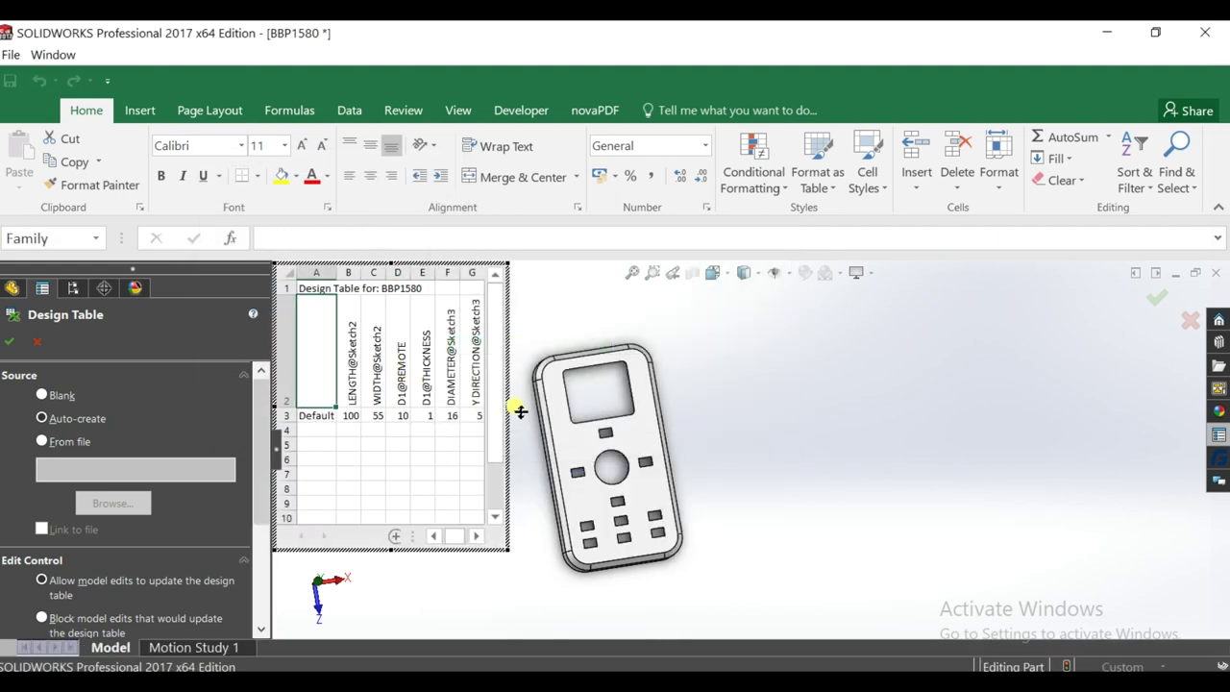
- Enlarge the design table and name the configuration rows A-1, B-1 and C-1
drag(507, 408, 804, 425)
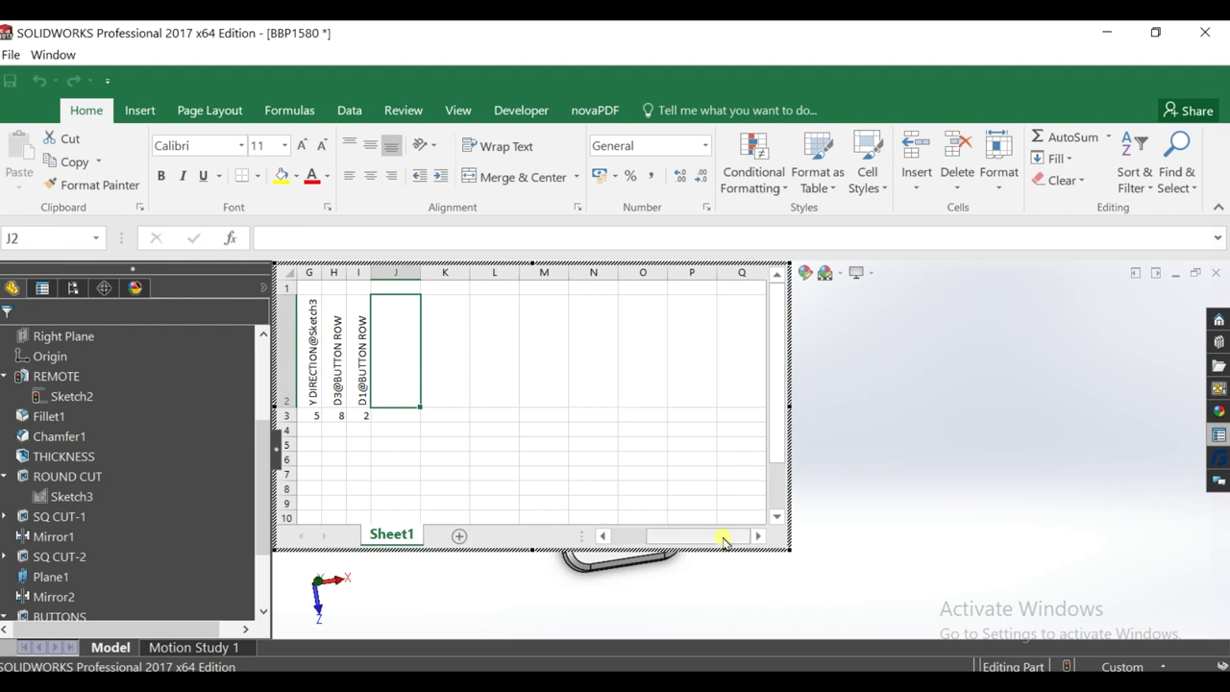
drag(722, 538, 632, 541)
click(325, 420)
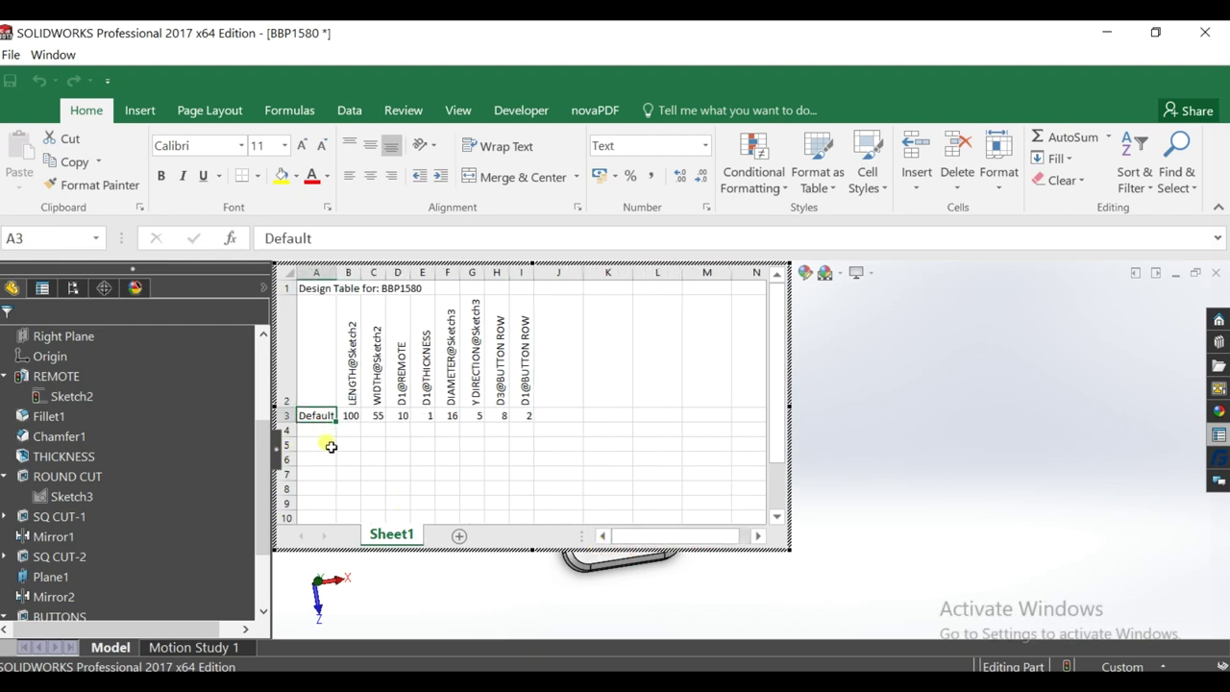
text(A-1)
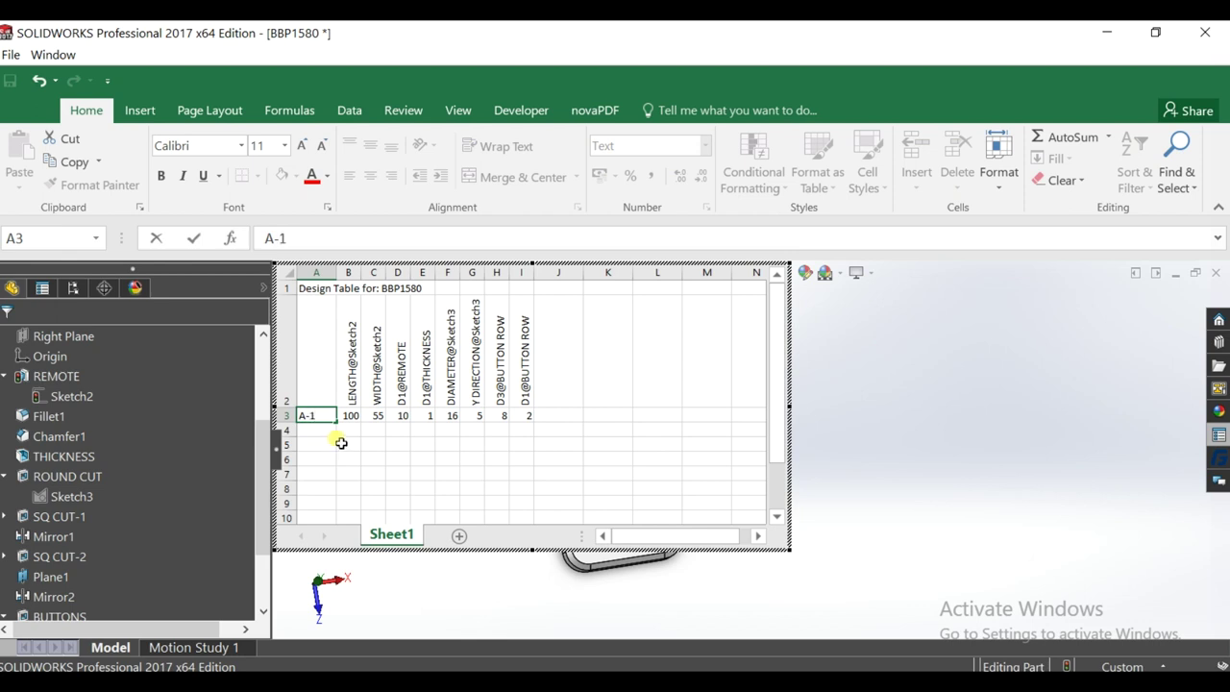
click(314, 426)
text(B-1)
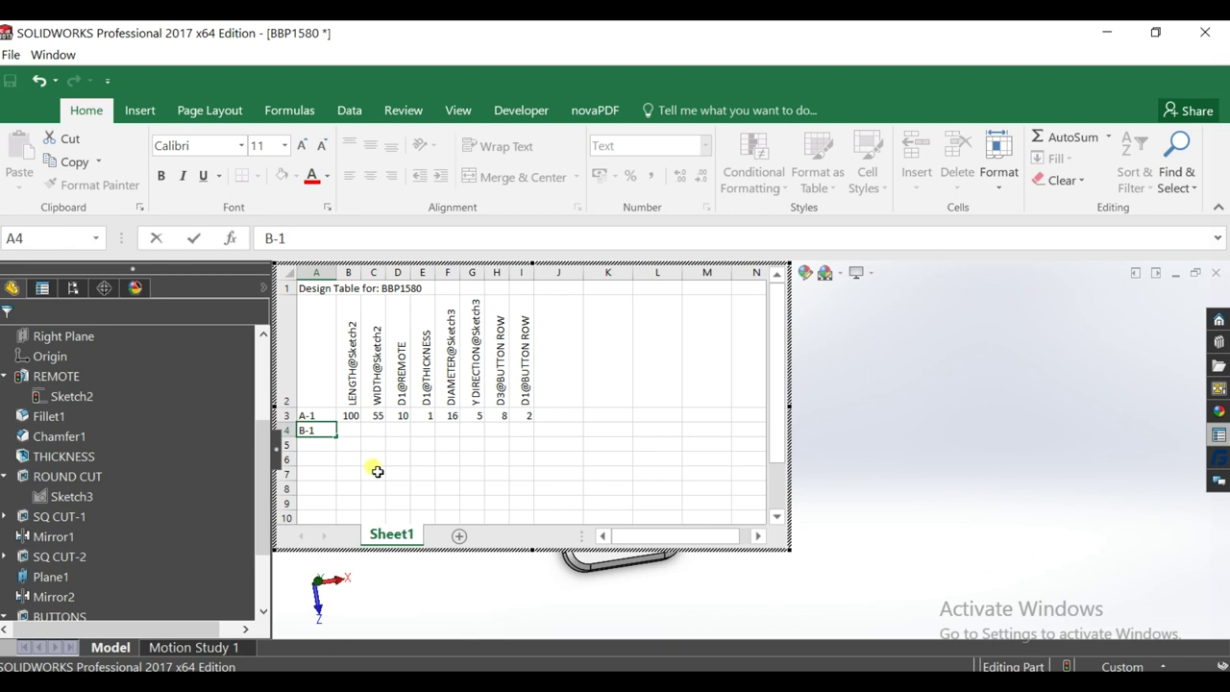
click(318, 445)
text(C-1)
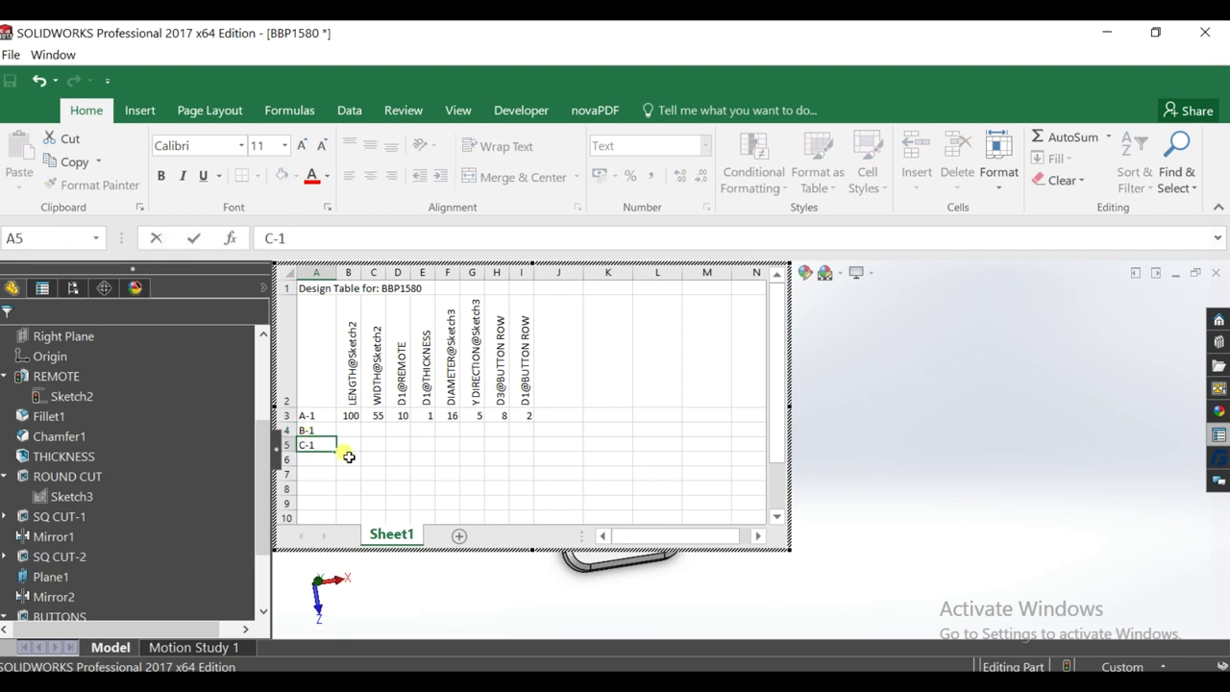
click(391, 457)
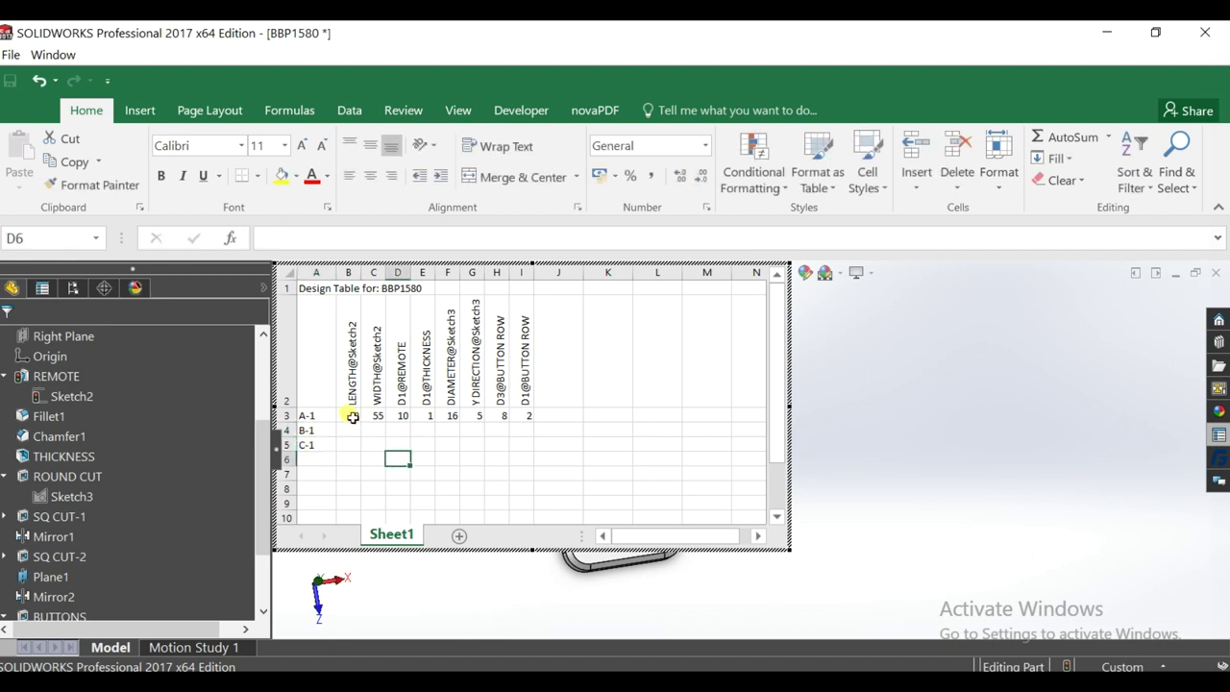
- Set A-1's length to 100, and B-1's length to 120 and width to 60
click(352, 416)
text(100)
key(Return)
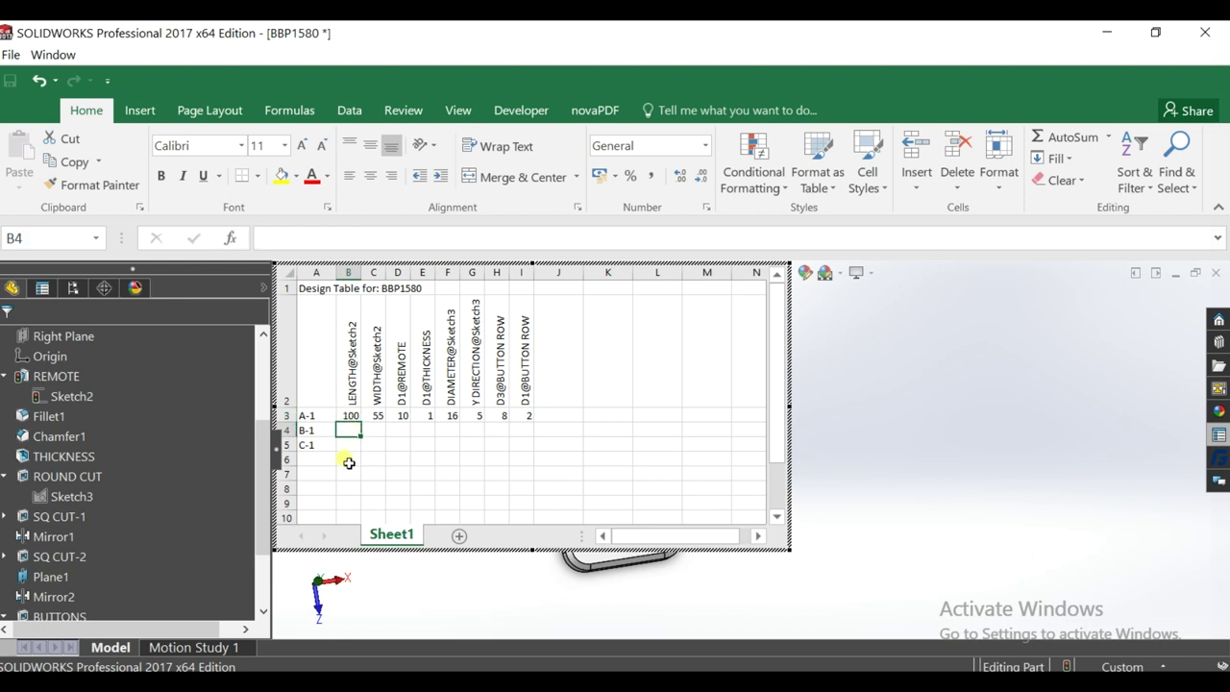
text(120)
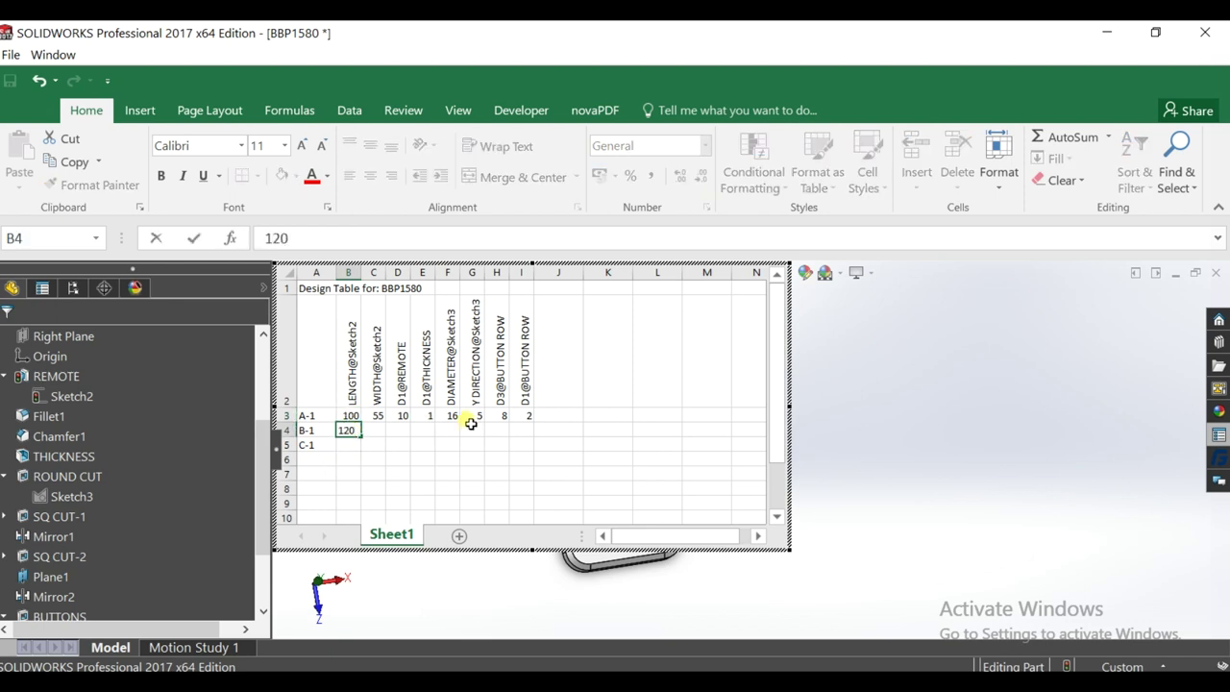
click(378, 430)
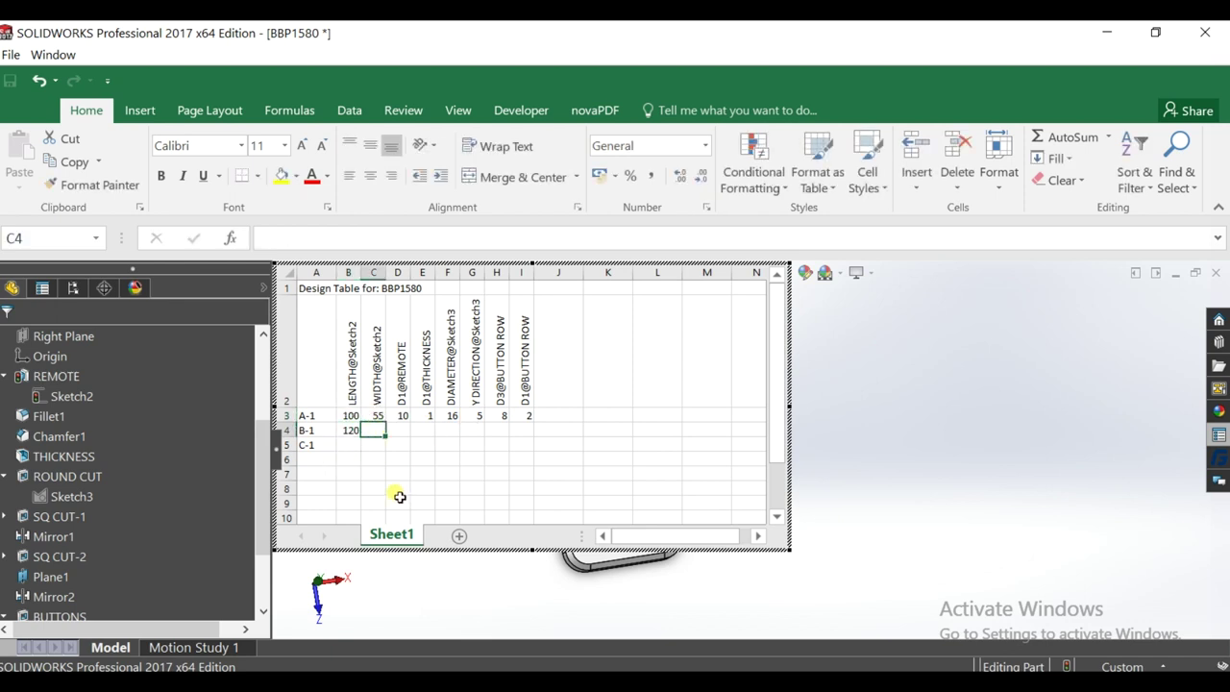
text(60)
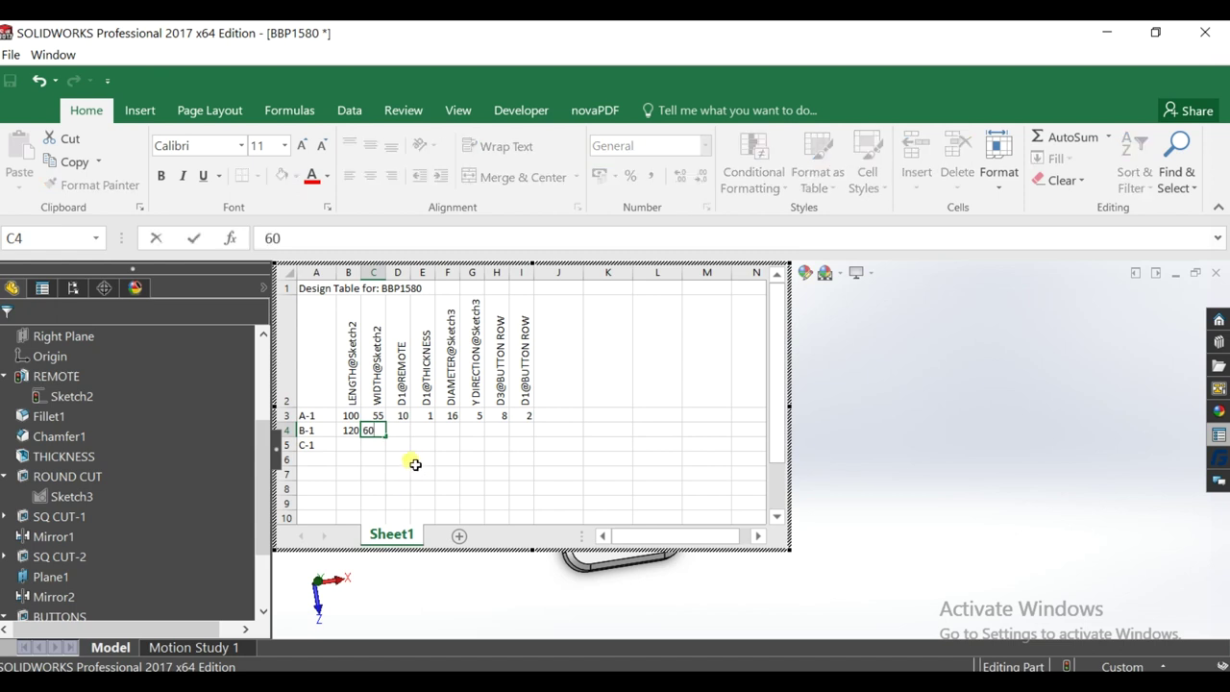
click(415, 464)
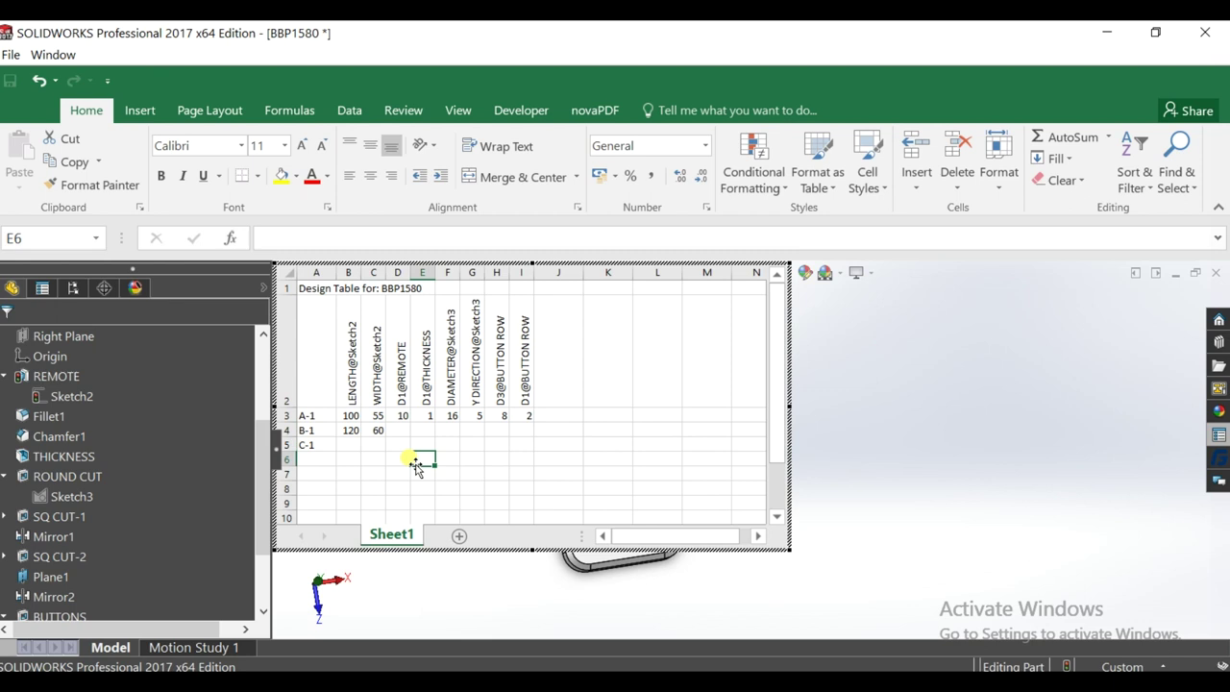
- Set B-1's D1@REMOTE to 10, thickness to 1.2 and diameter to 17
click(398, 430)
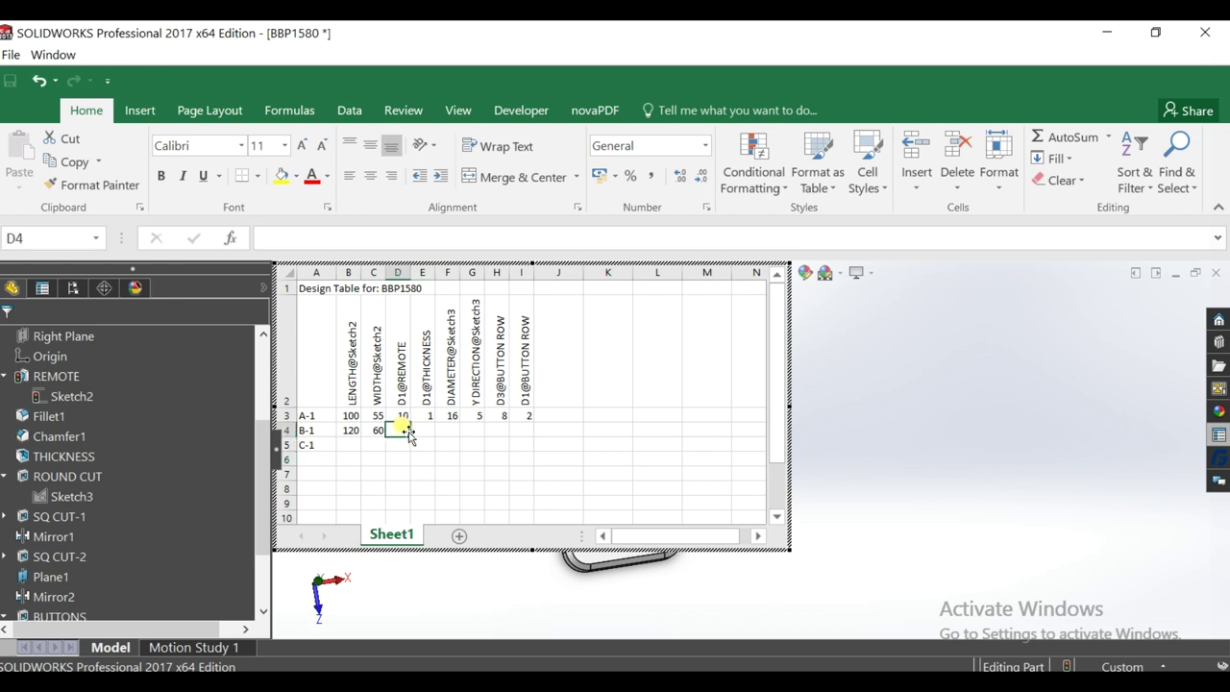
text(10)
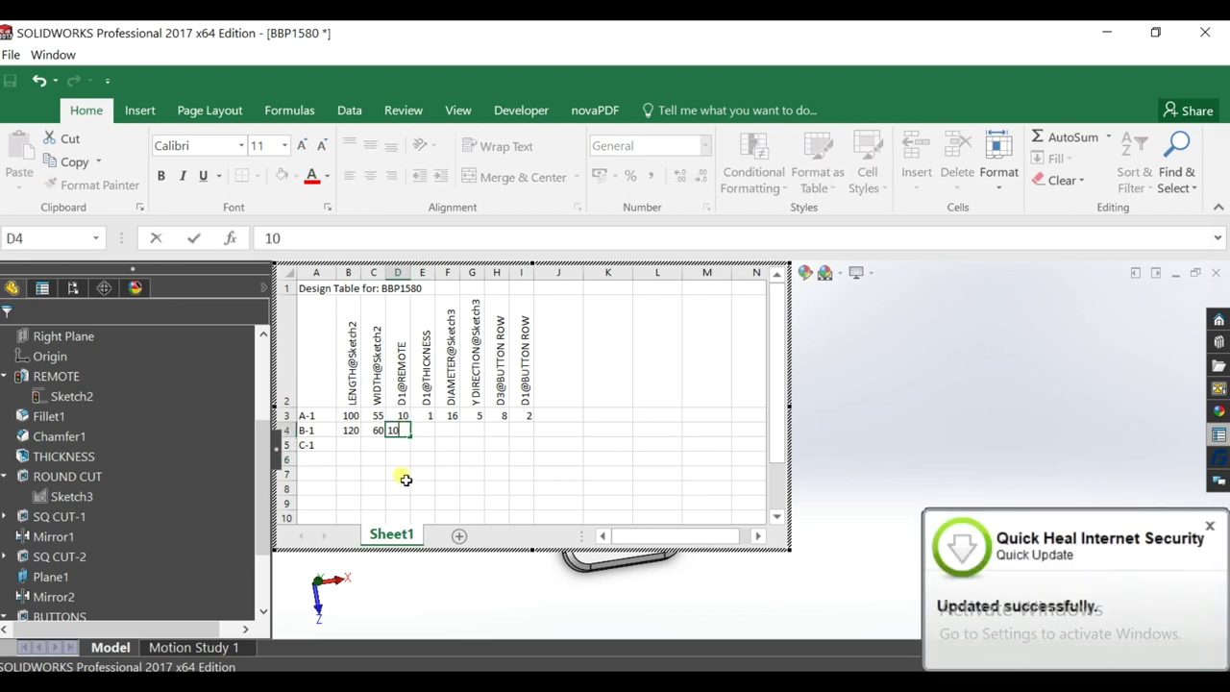
click(427, 430)
text(1.2)
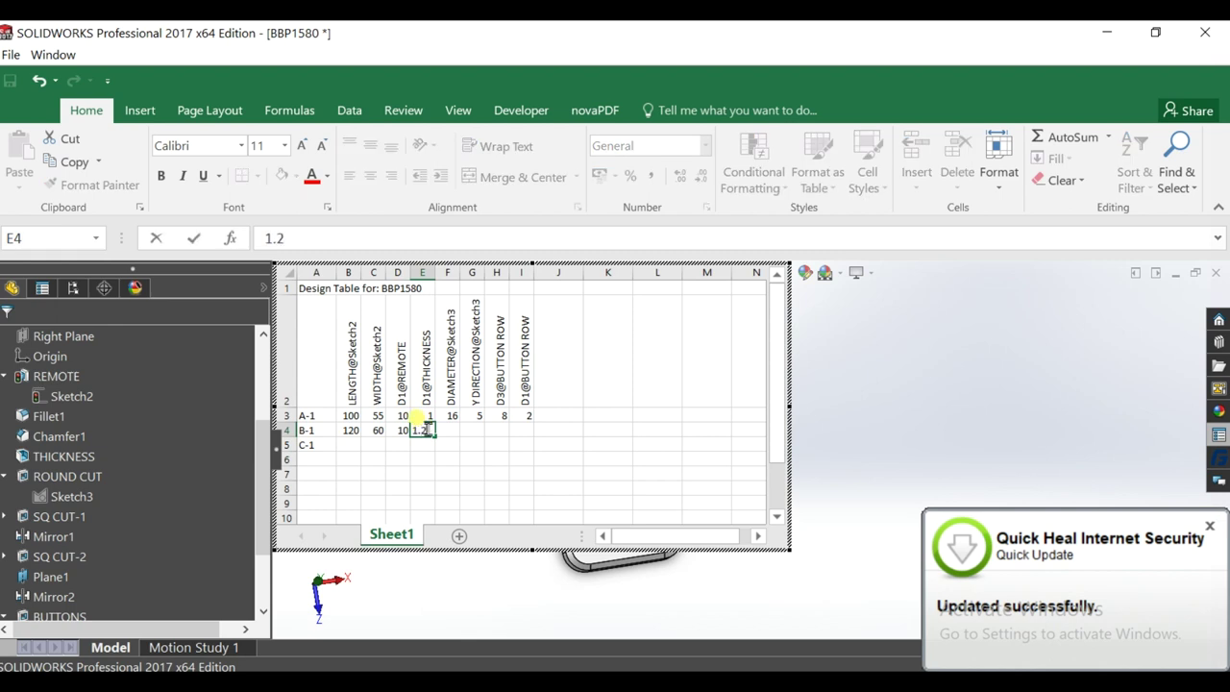
click(521, 488)
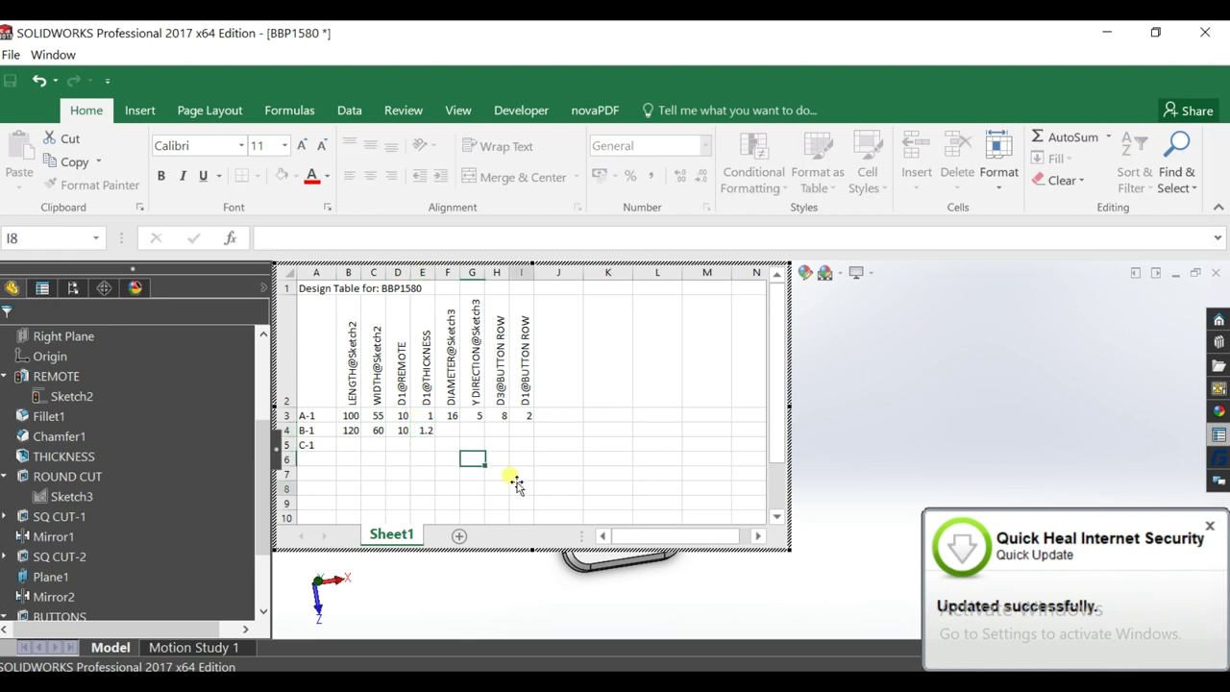
click(455, 433)
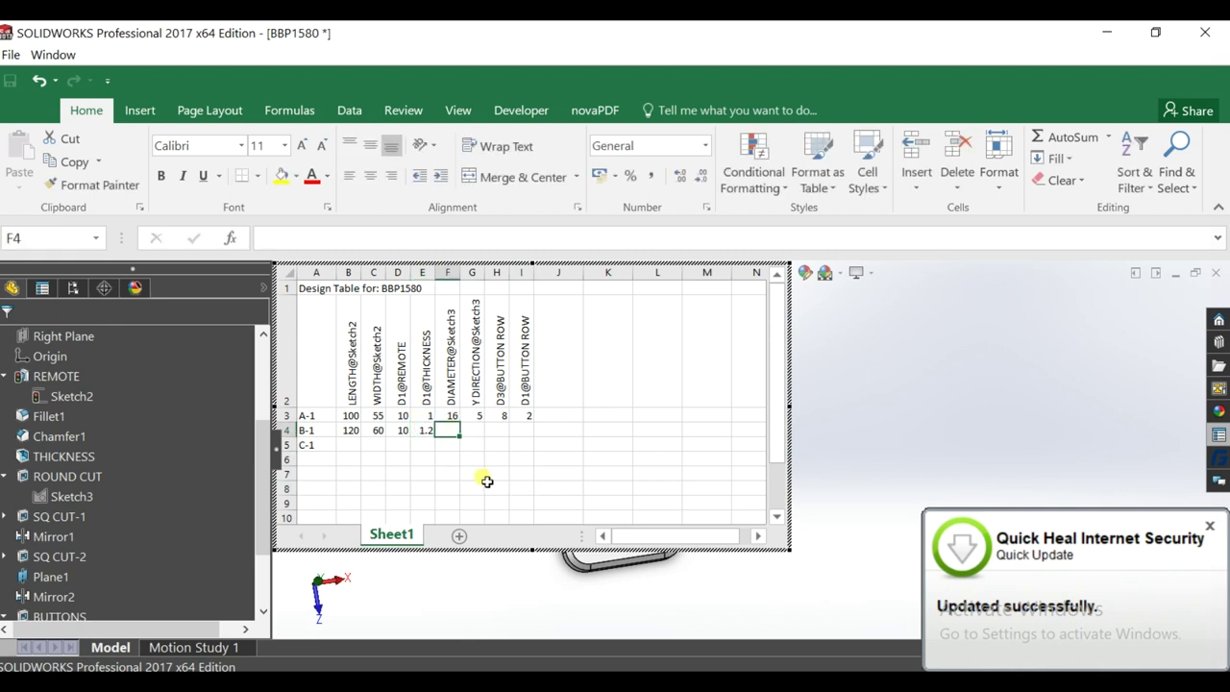
text(17)
drag(485, 479, 495, 468)
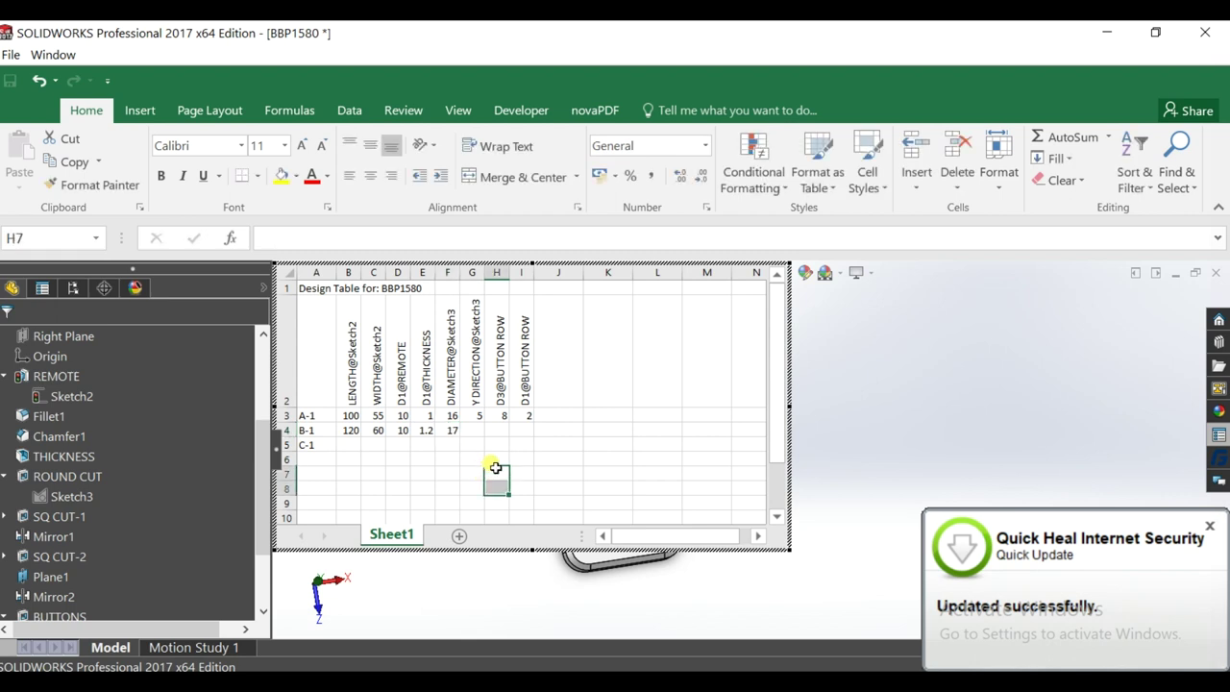
- Set B-1's Y DIRECTION to 3 and its BUTTON ROW values to 10 and 3
click(475, 430)
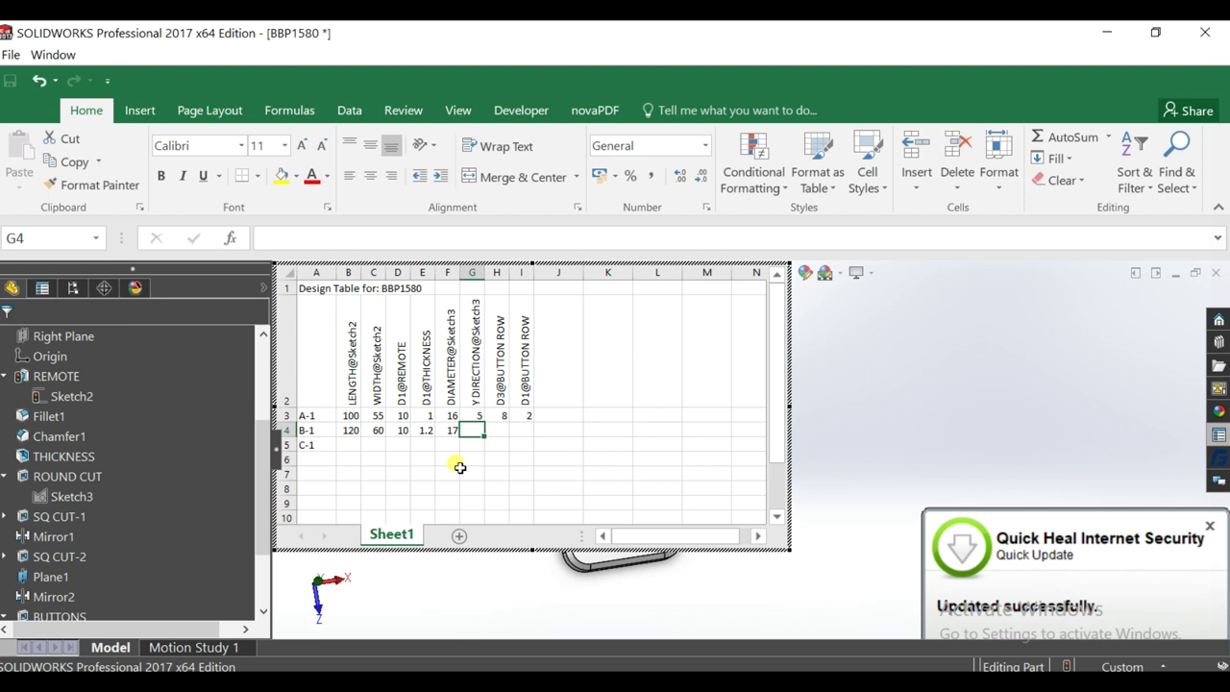
text(3)
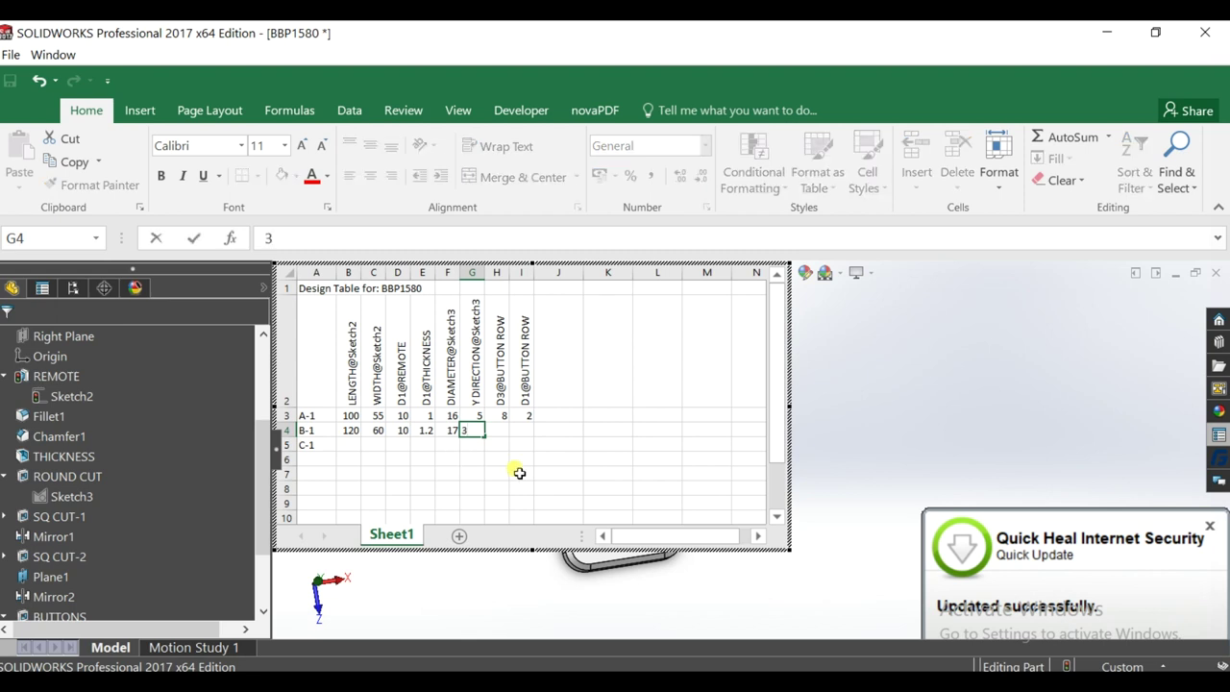
click(514, 432)
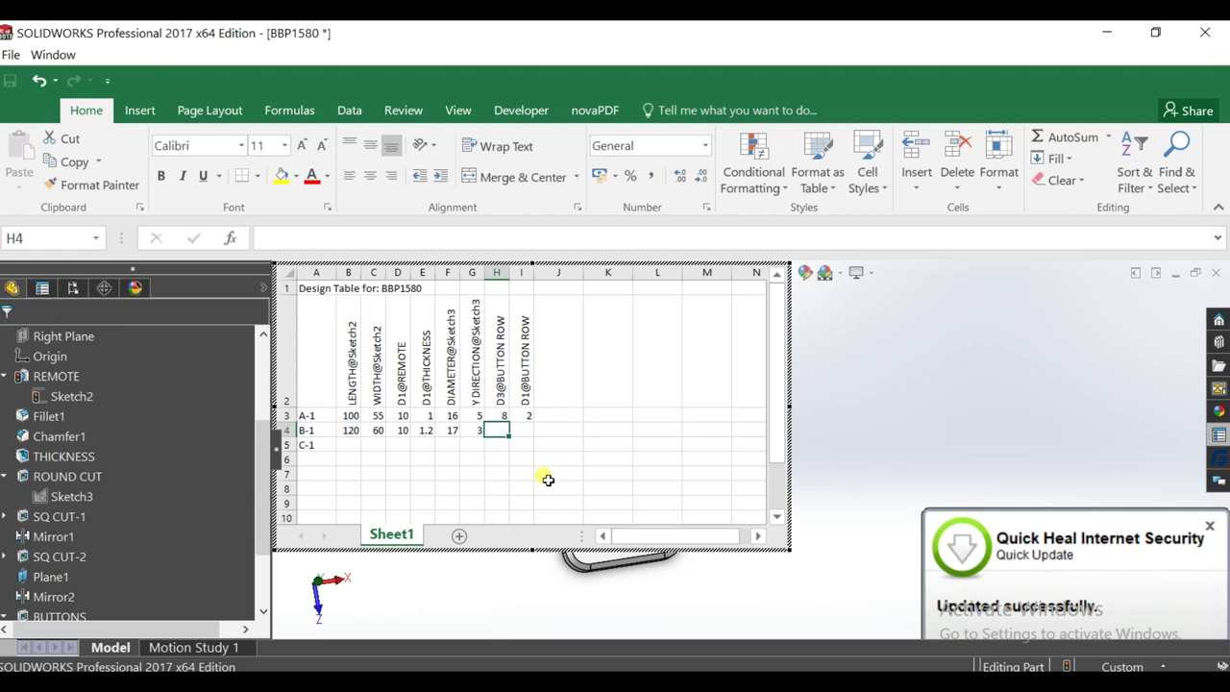
text(10)
click(525, 429)
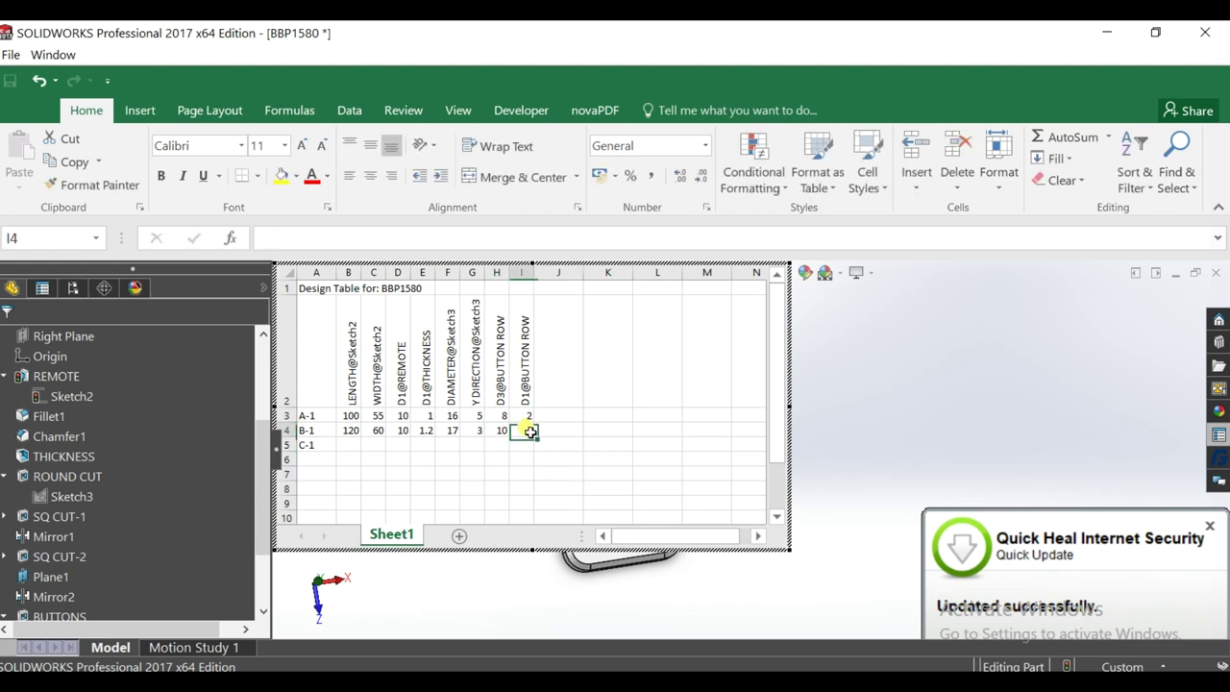
text(3)
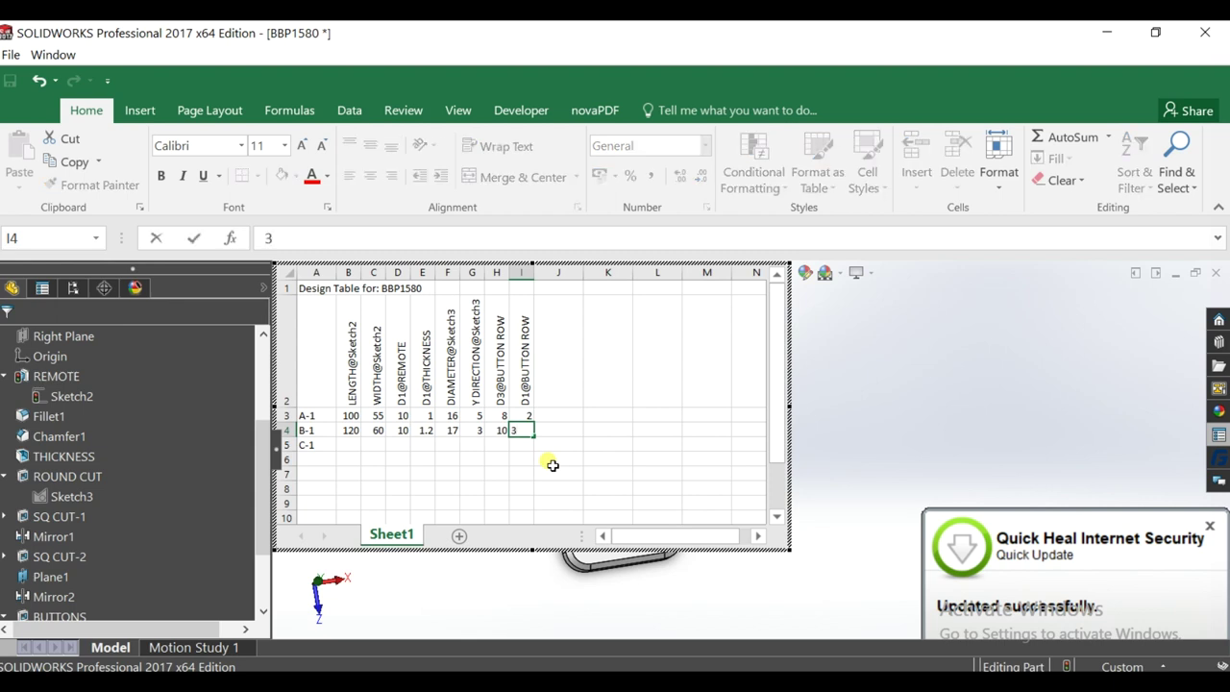
click(552, 463)
- Set C-1's length to 140, width to 65 and D1@REMOTE to 12
click(350, 444)
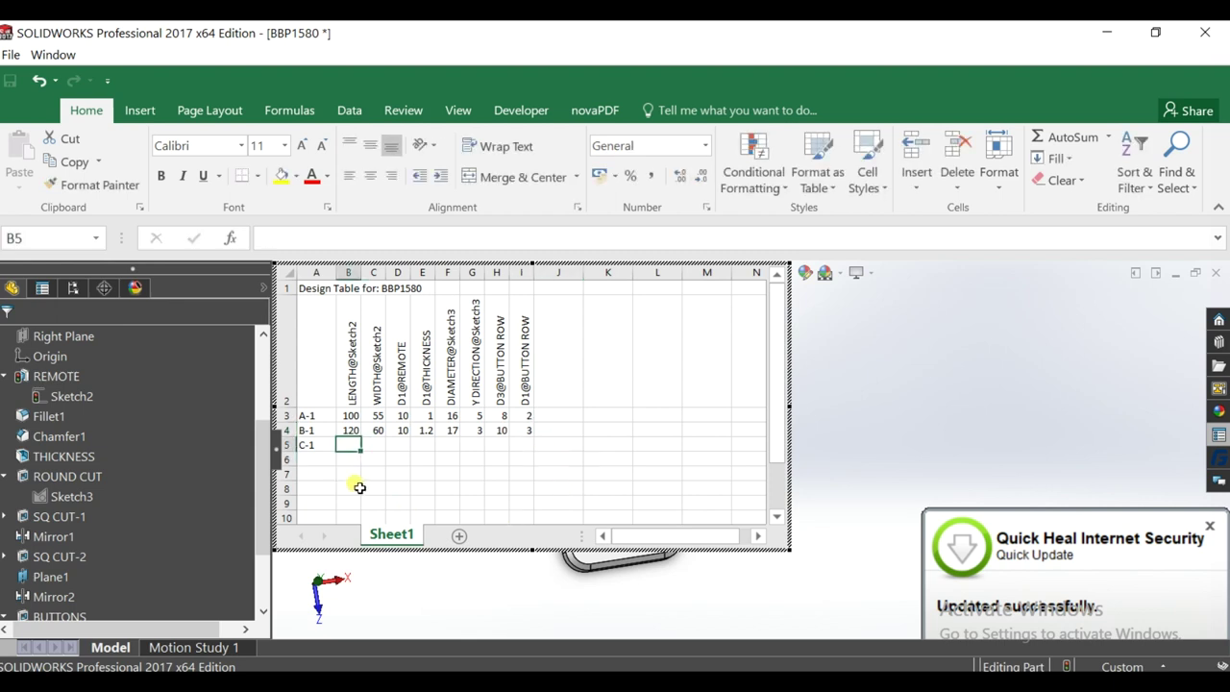
text(140)
click(375, 443)
text(65)
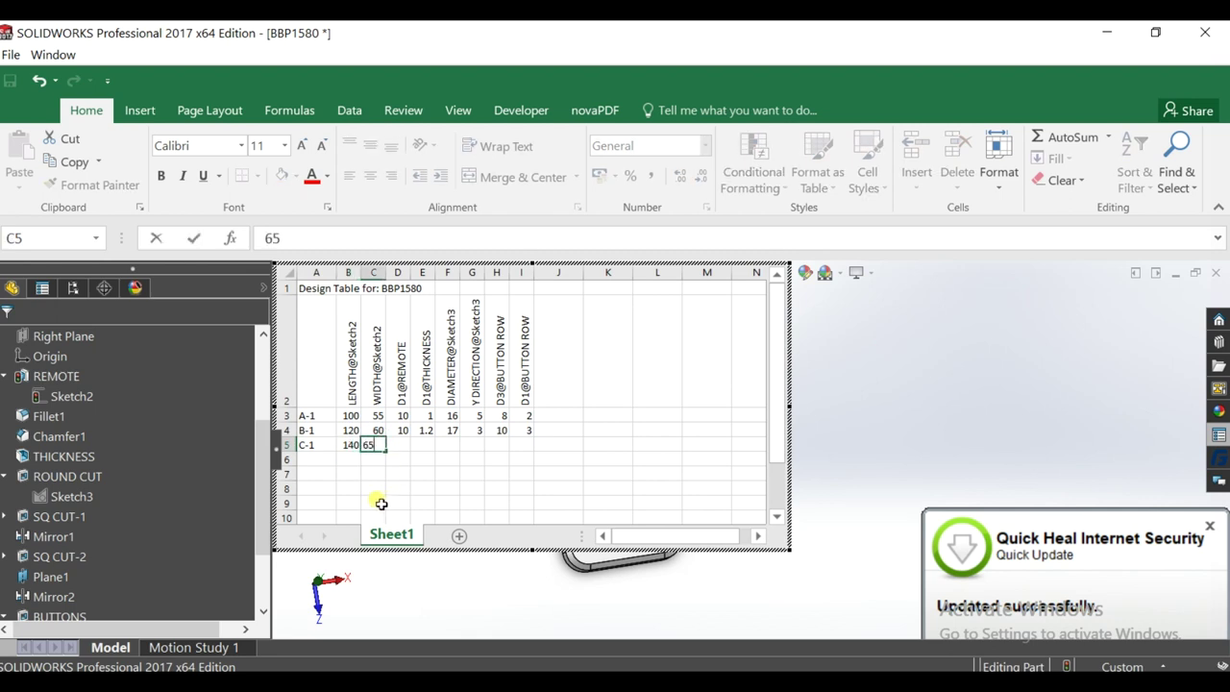
click(432, 478)
click(398, 438)
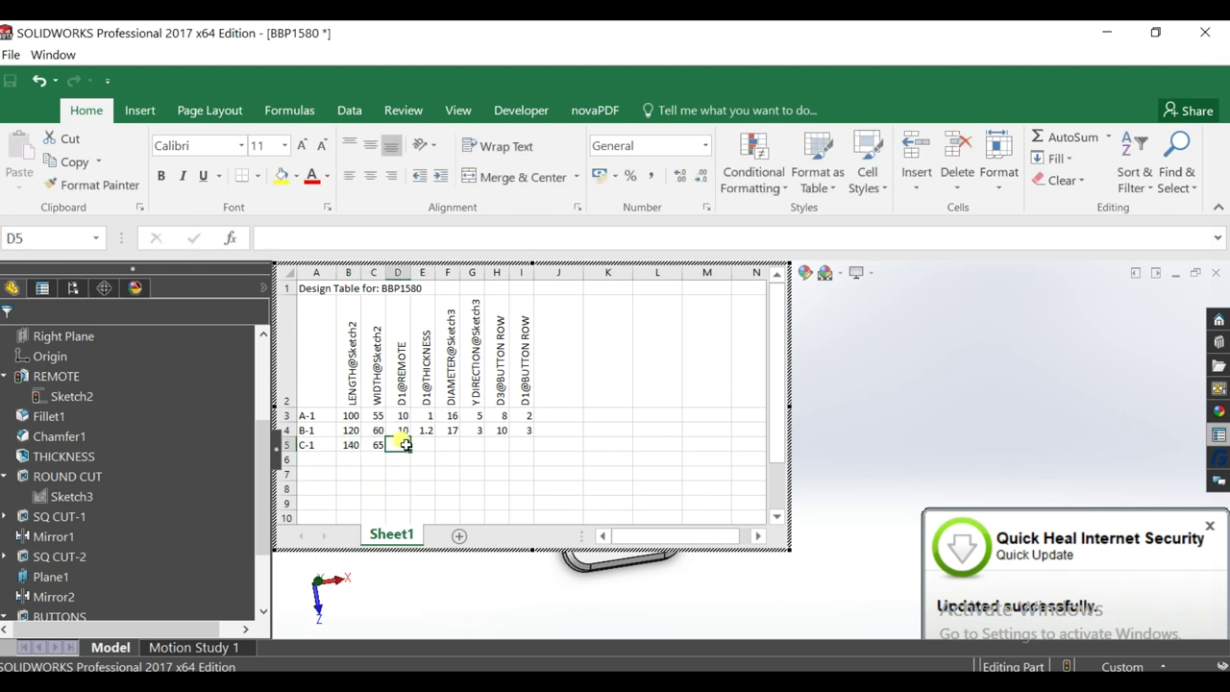
text(12)
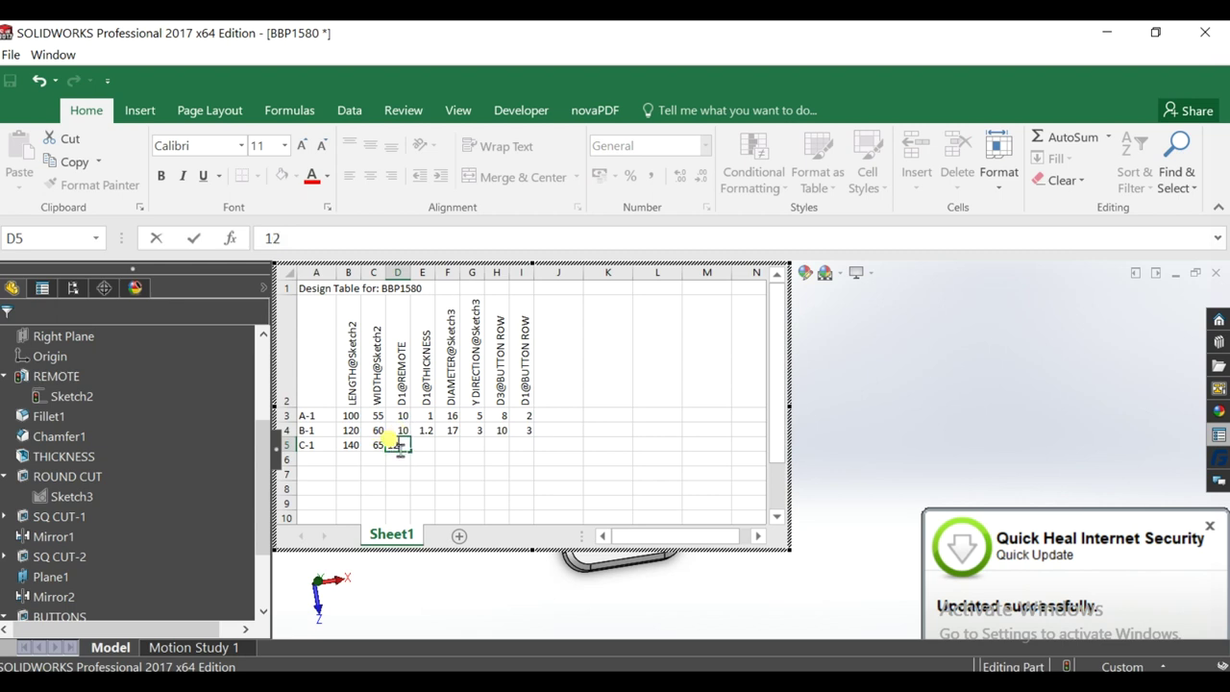
click(468, 473)
- Correct B-1's D1@REMOTE to 11, then set C-1's thickness to 1.4 and diameter to 18
click(402, 431)
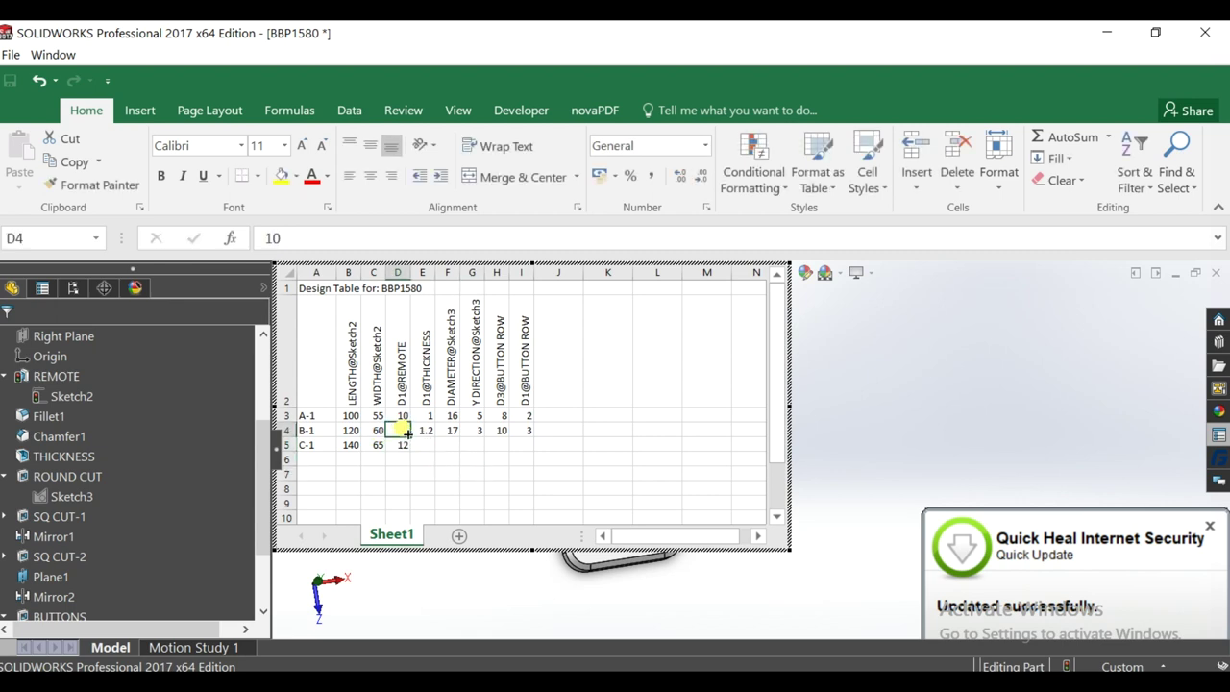
text(11)
click(506, 493)
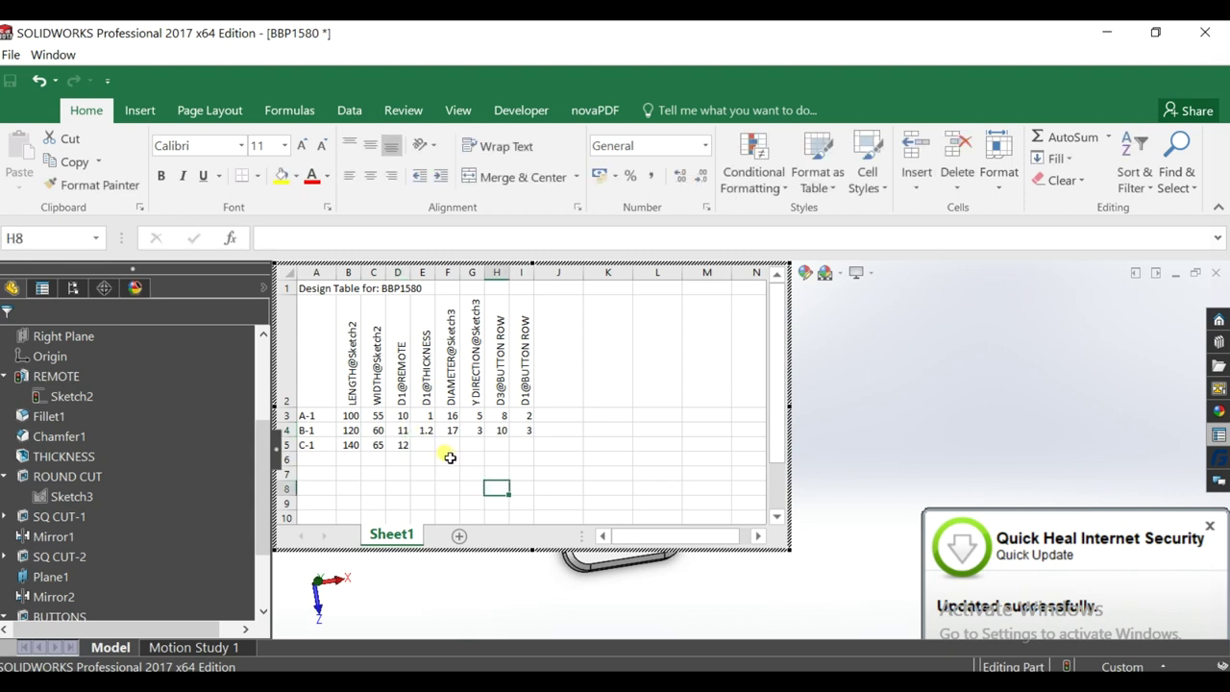
click(422, 444)
text(1.4)
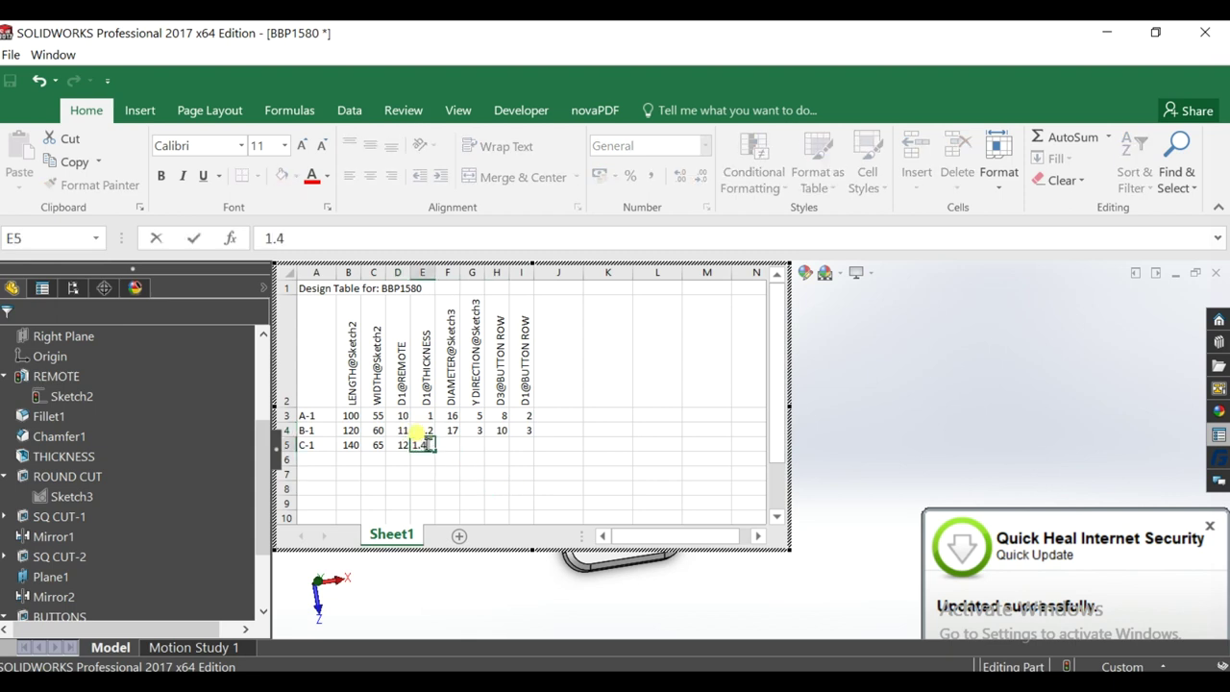
click(447, 445)
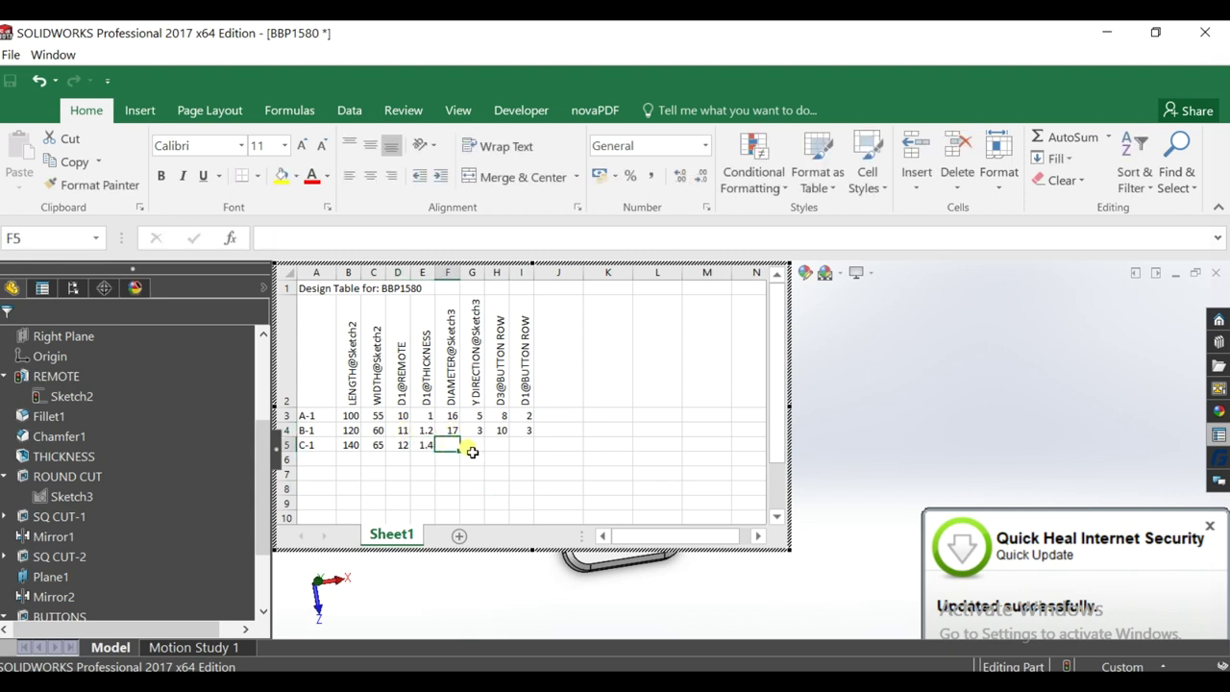
text(18)
click(504, 490)
- Enter 1, 12 and 4 for C-1's remaining columns and exit the table
click(475, 445)
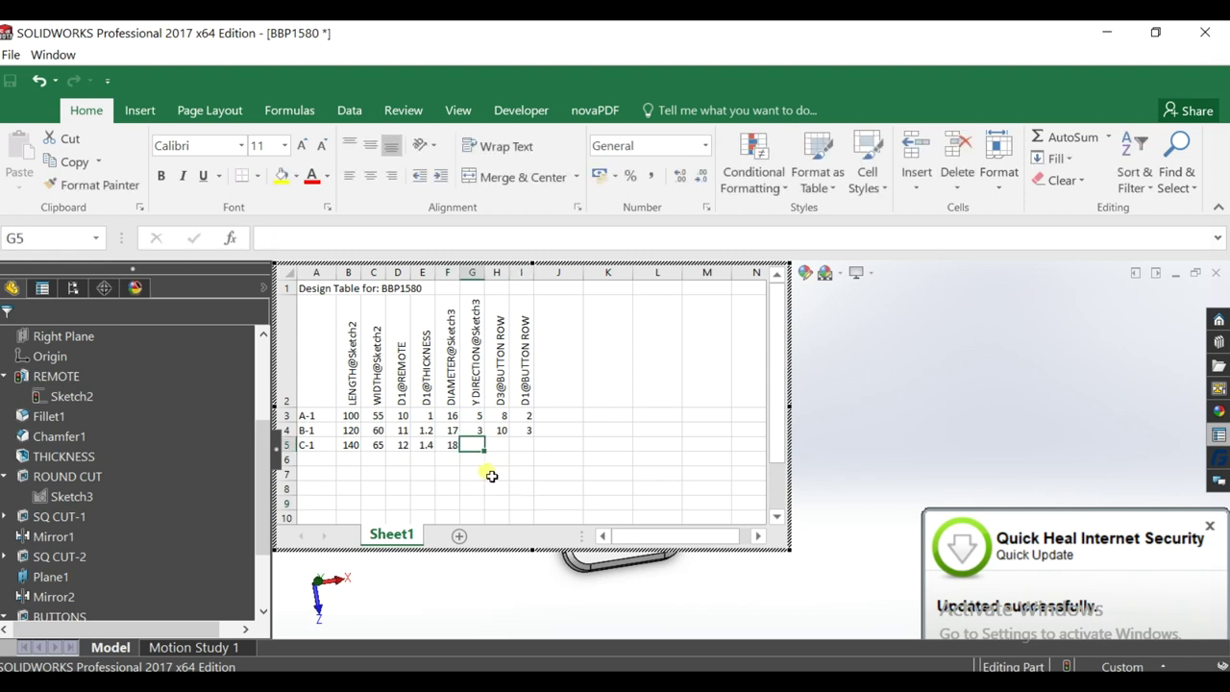
text(1)
click(498, 447)
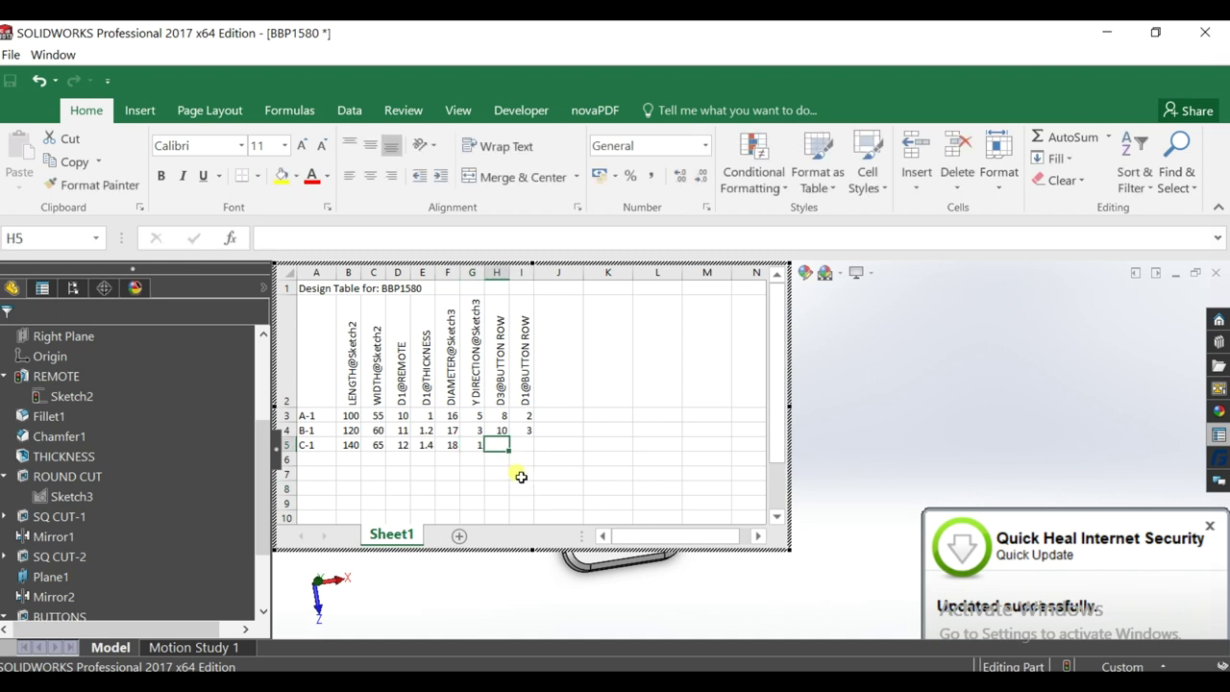
text(12)
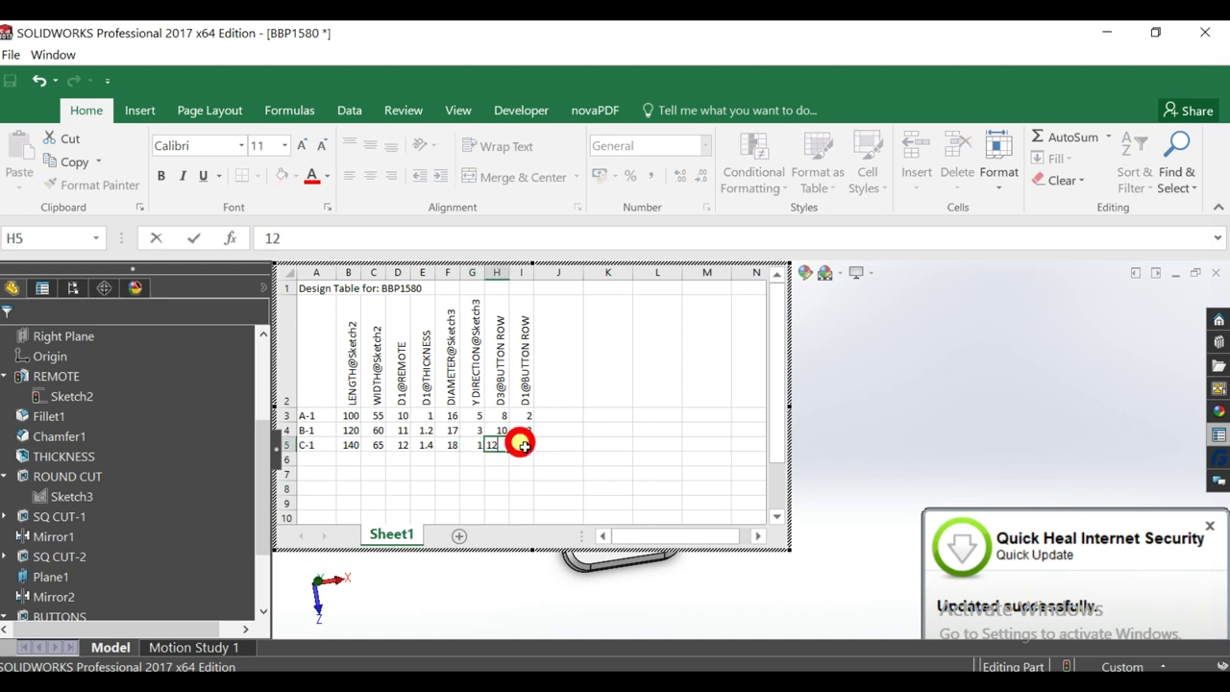
click(520, 446)
text(4)
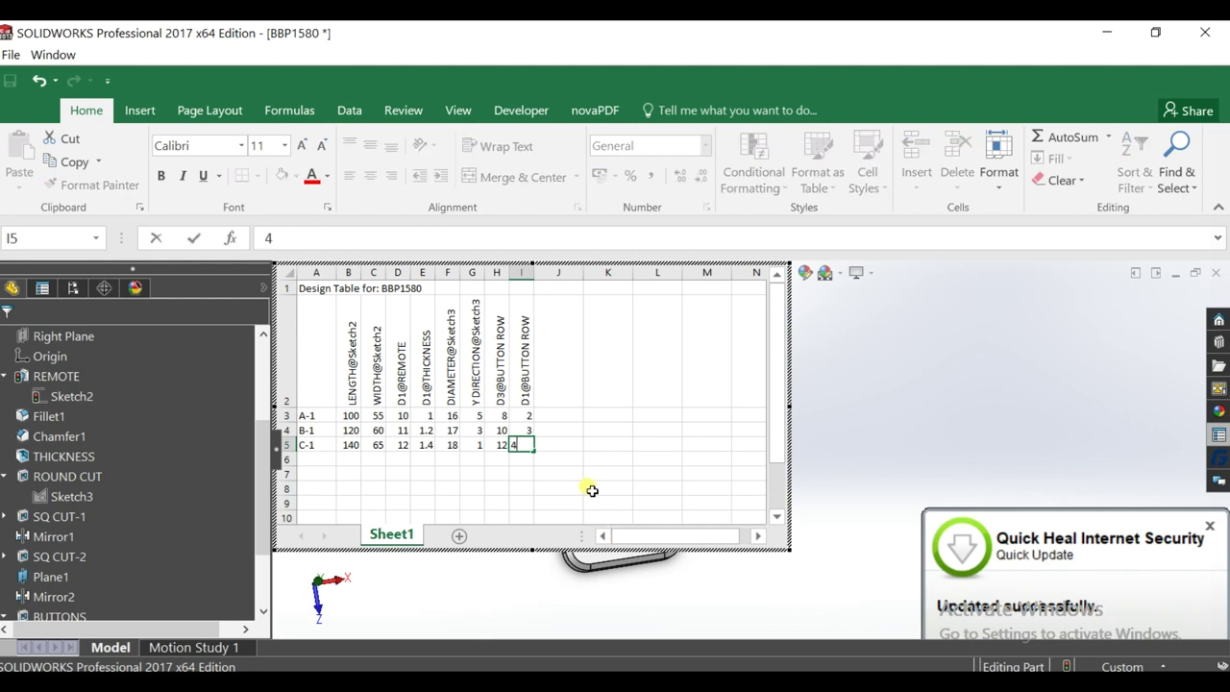
click(590, 490)
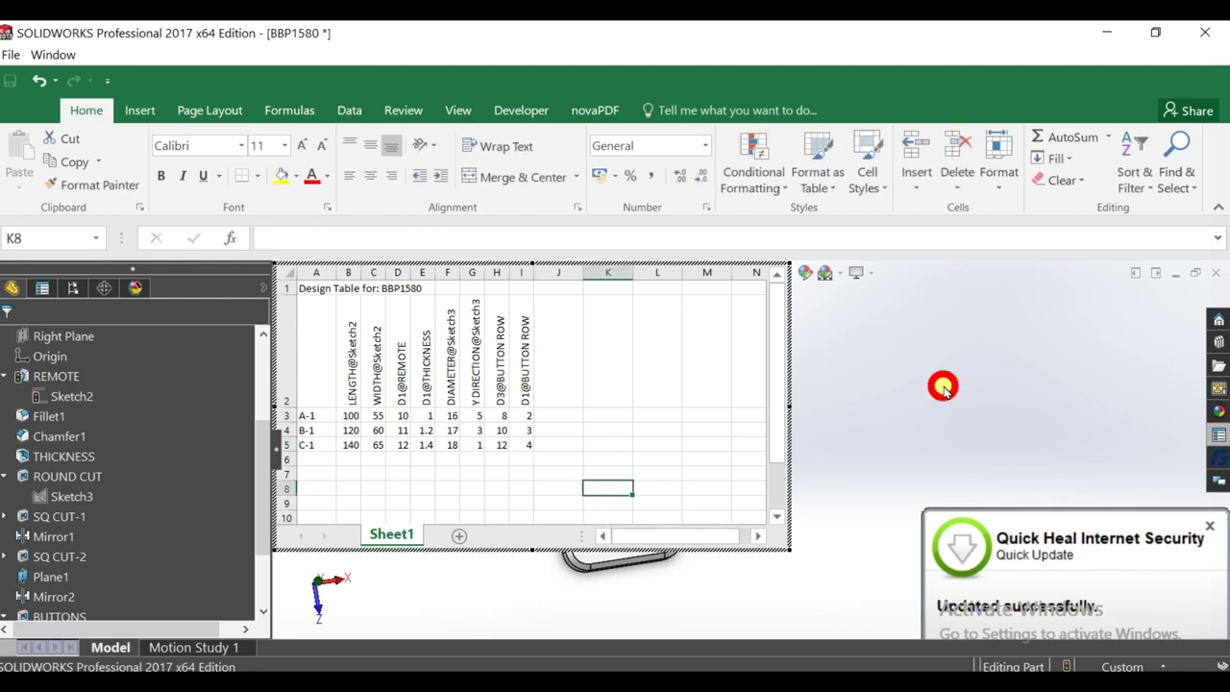
click(943, 389)
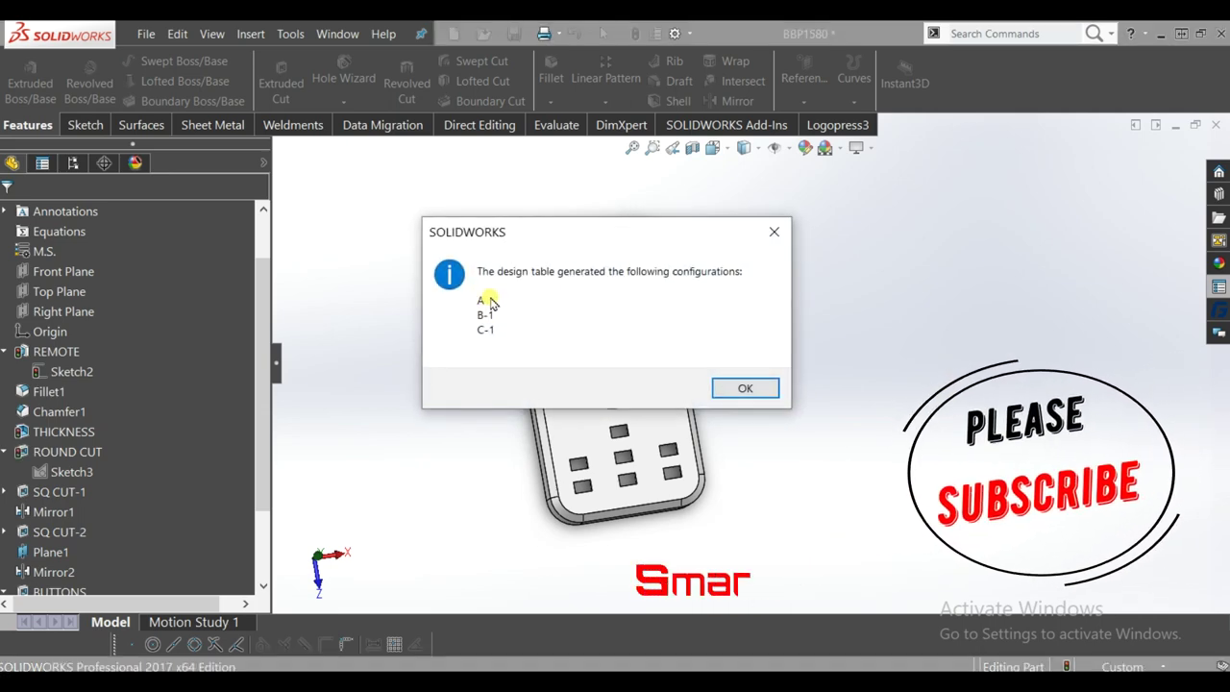
- Dismiss the generated-configurations message and activate A-1, B-1, then C-1 to preview each
click(739, 387)
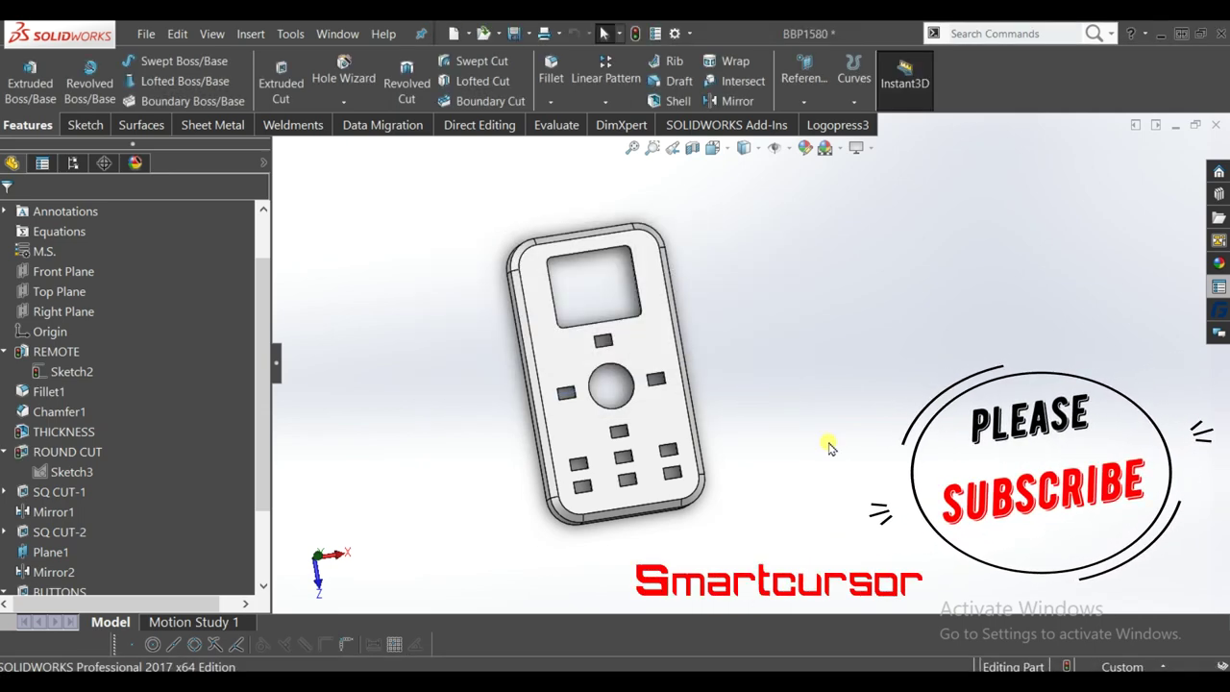
click(73, 162)
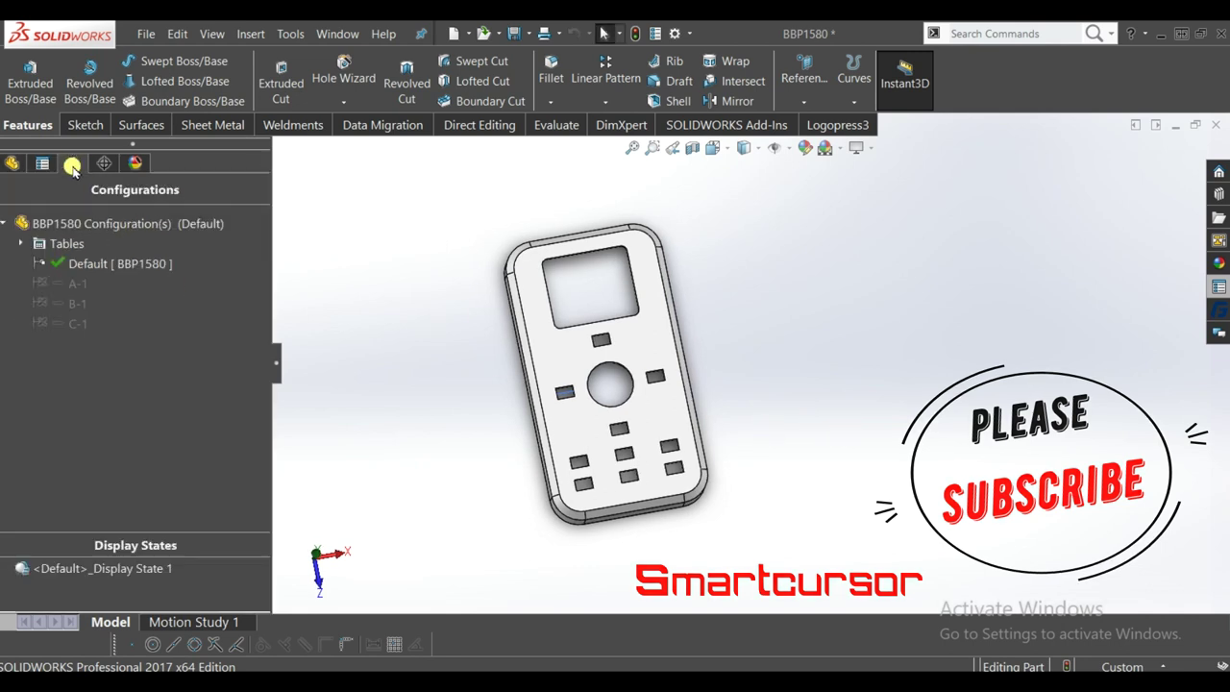
double_click(42, 283)
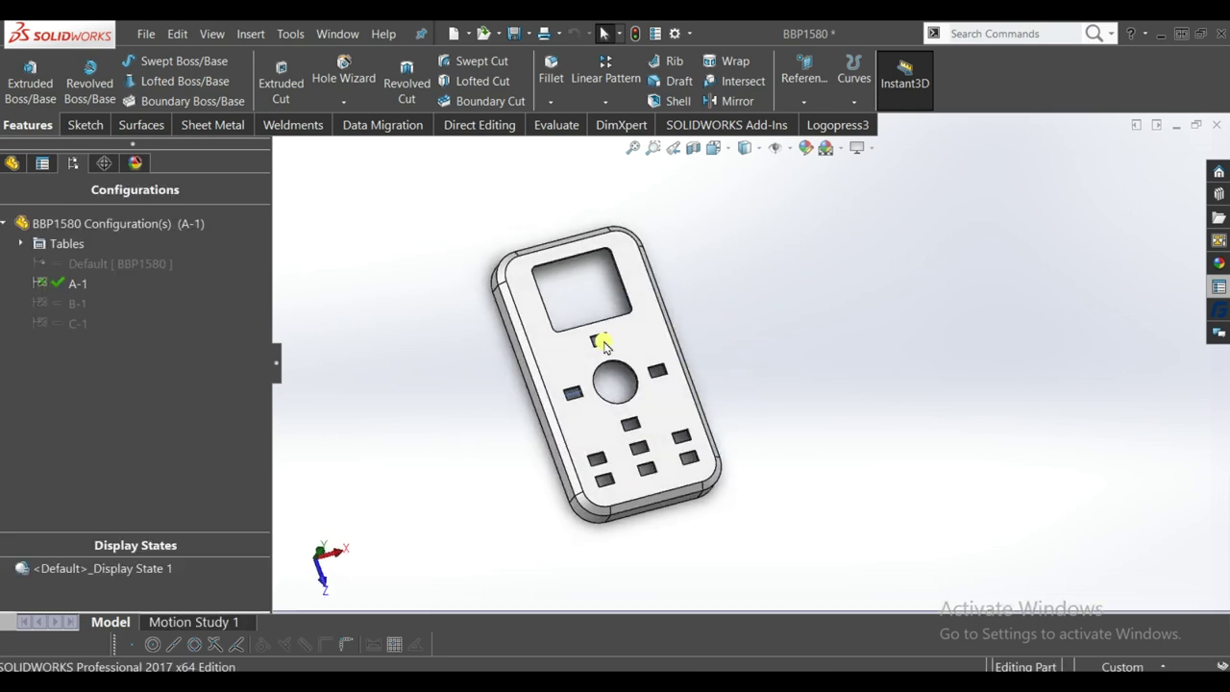
double_click(42, 303)
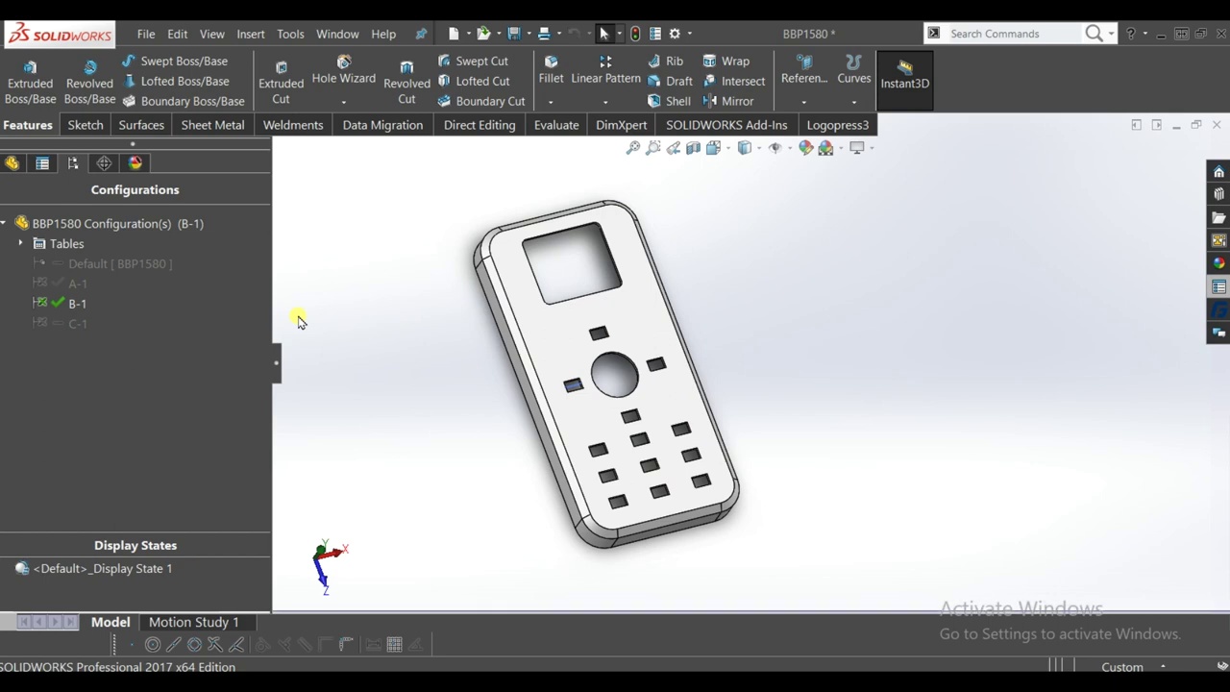
middle_drag(845, 379, 824, 353)
double_click(48, 324)
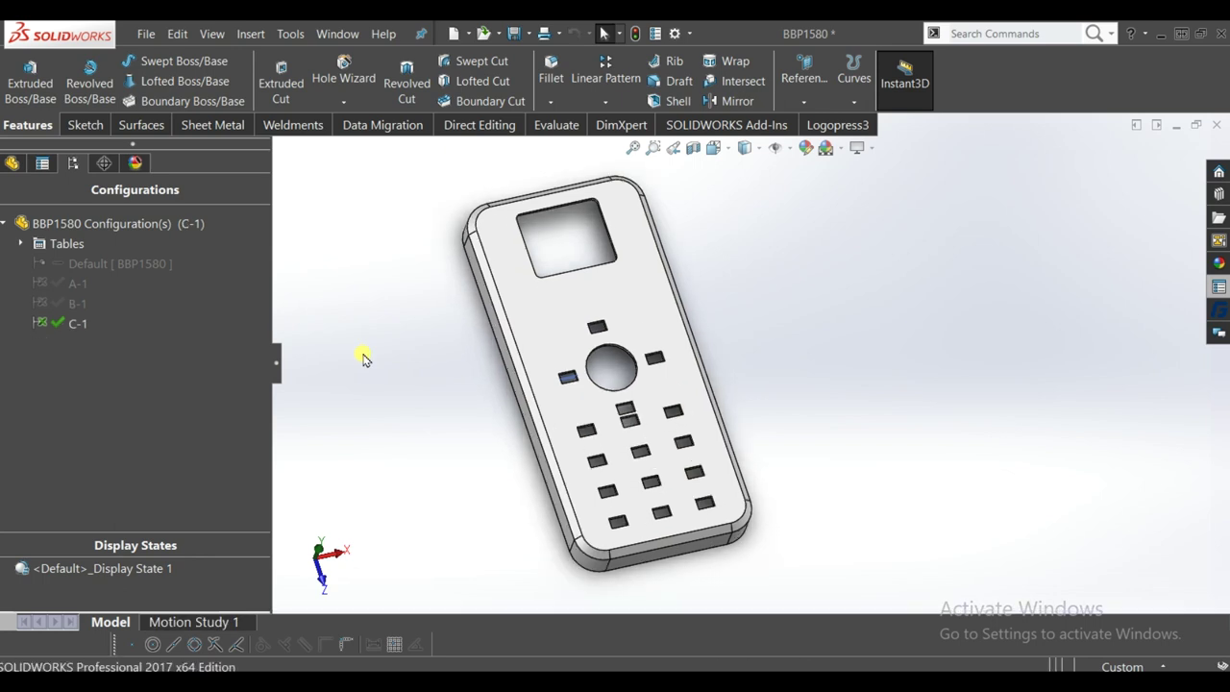
mouse_move(645, 411)
middle_down()
mouse_move(642, 447)
mouse_move(636, 389)
mouse_move(648, 434)
mouse_move(636, 407)
middle_up()
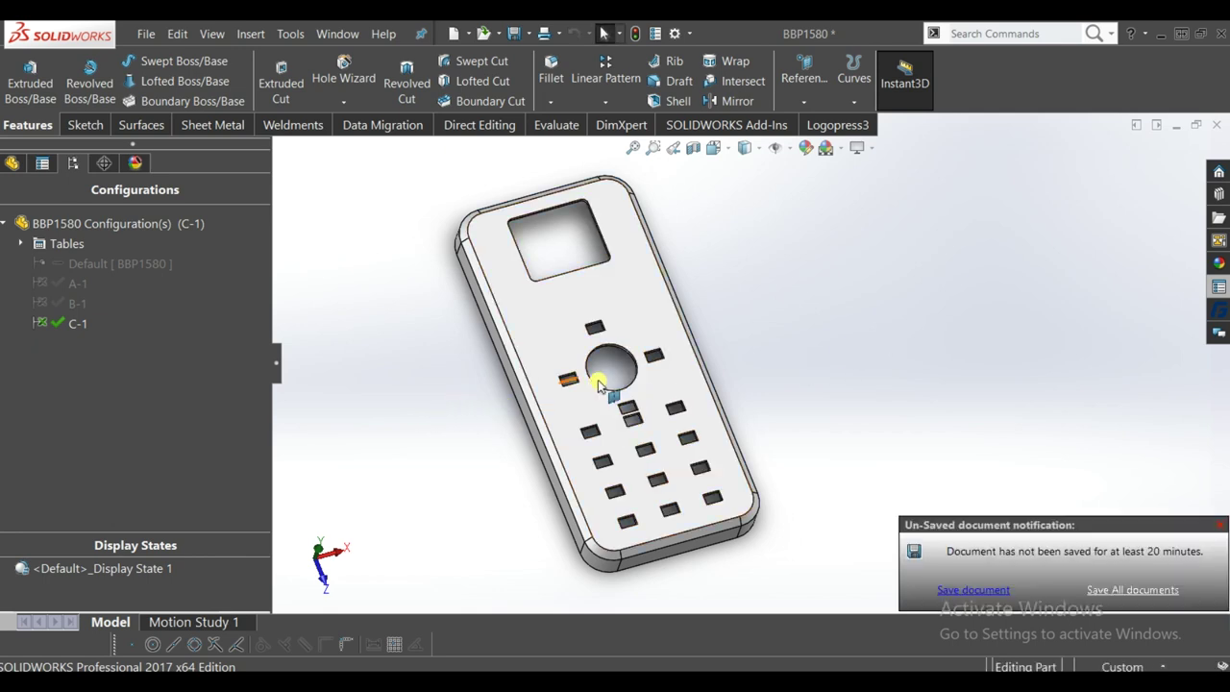
scroll(615, 369, down, 2)
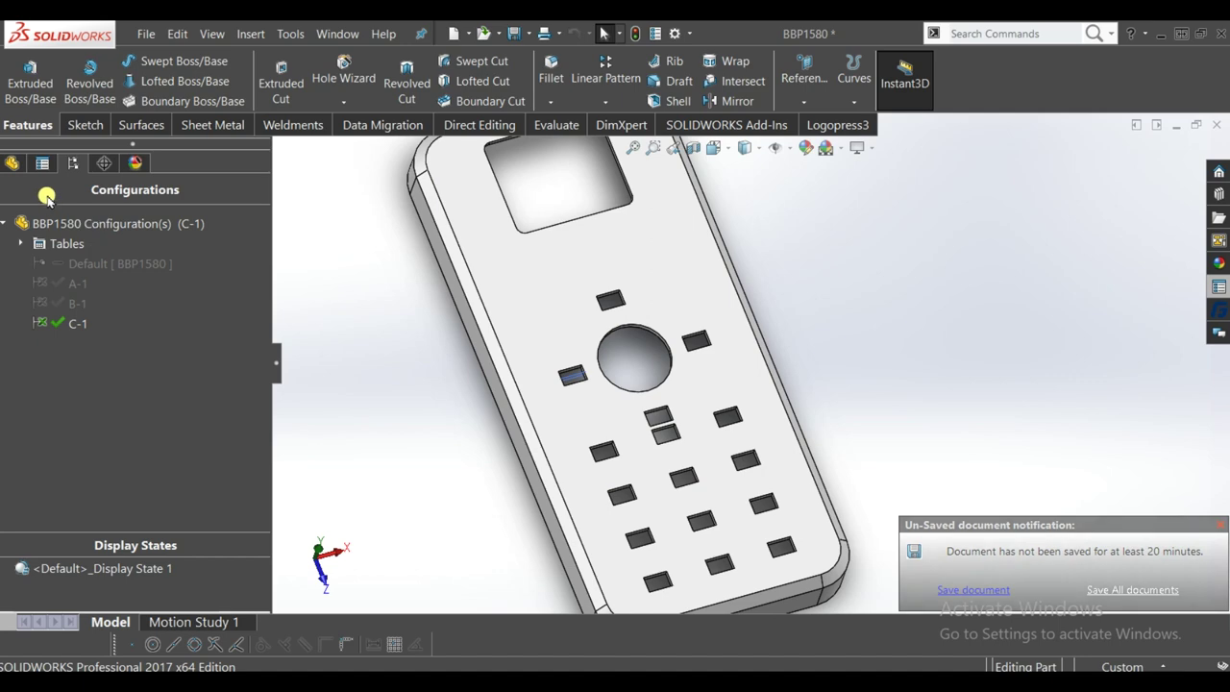
click(11, 162)
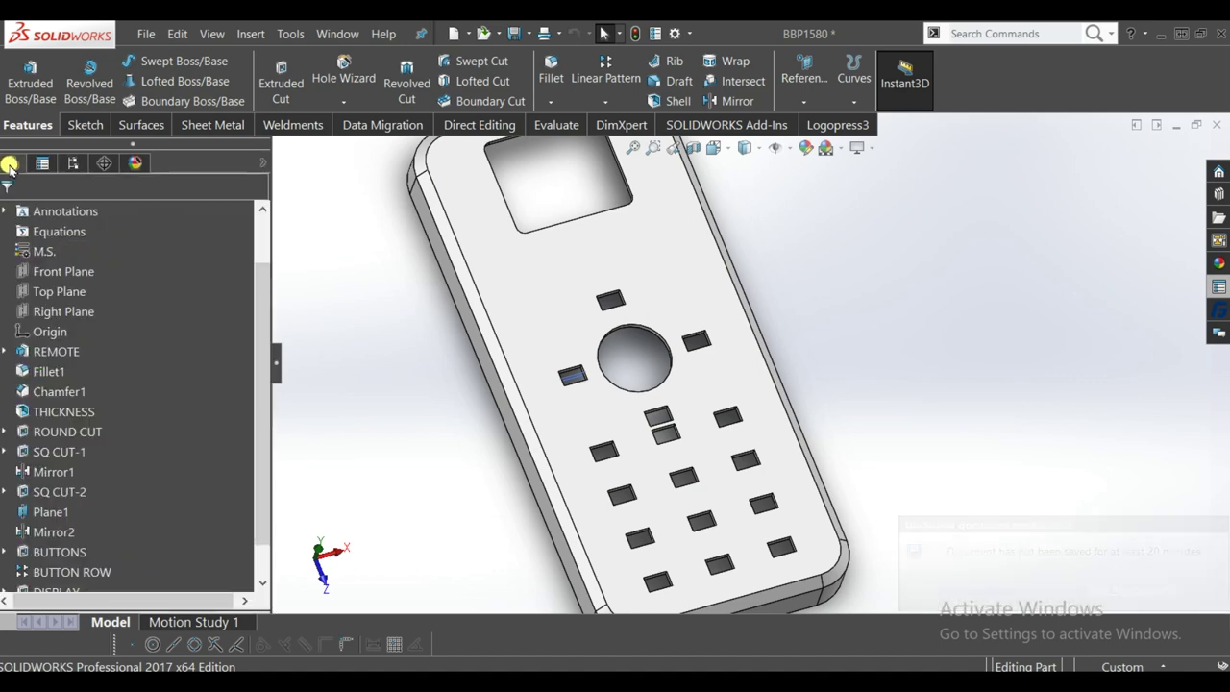
- Suppress the SQ CUT-2 feature in configuration C-1
scroll(629, 365, down, 3)
scroll(654, 295, up, 2)
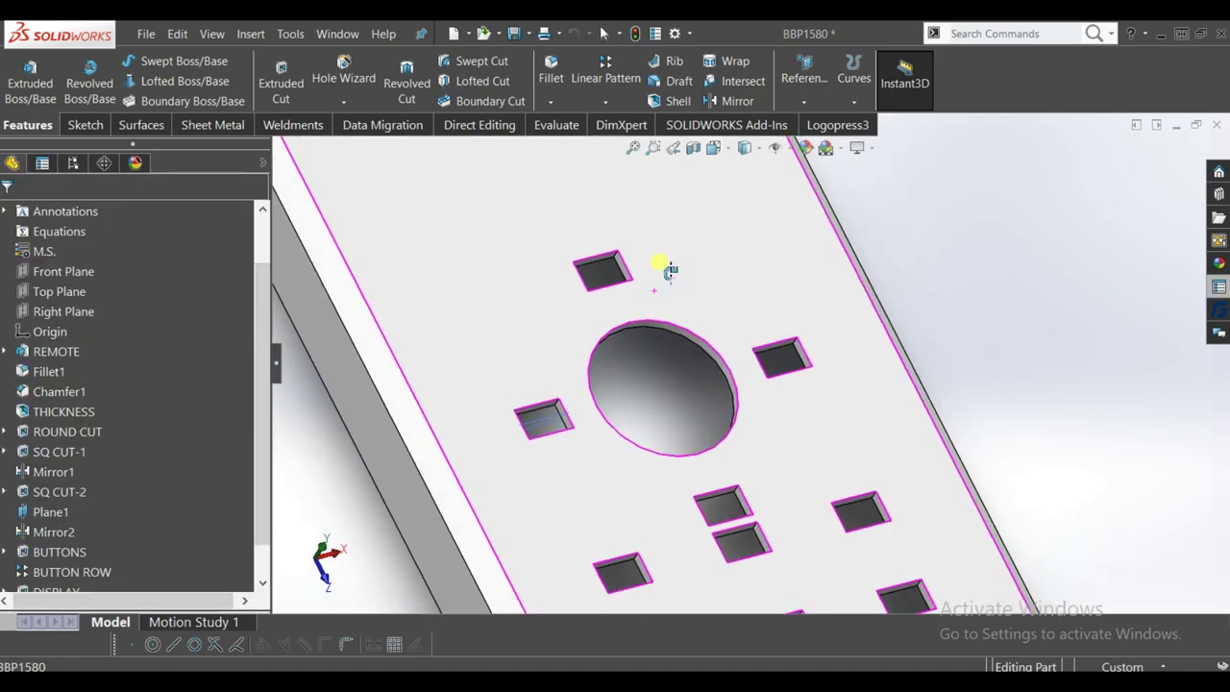
scroll(663, 266, down, 4)
click(623, 286)
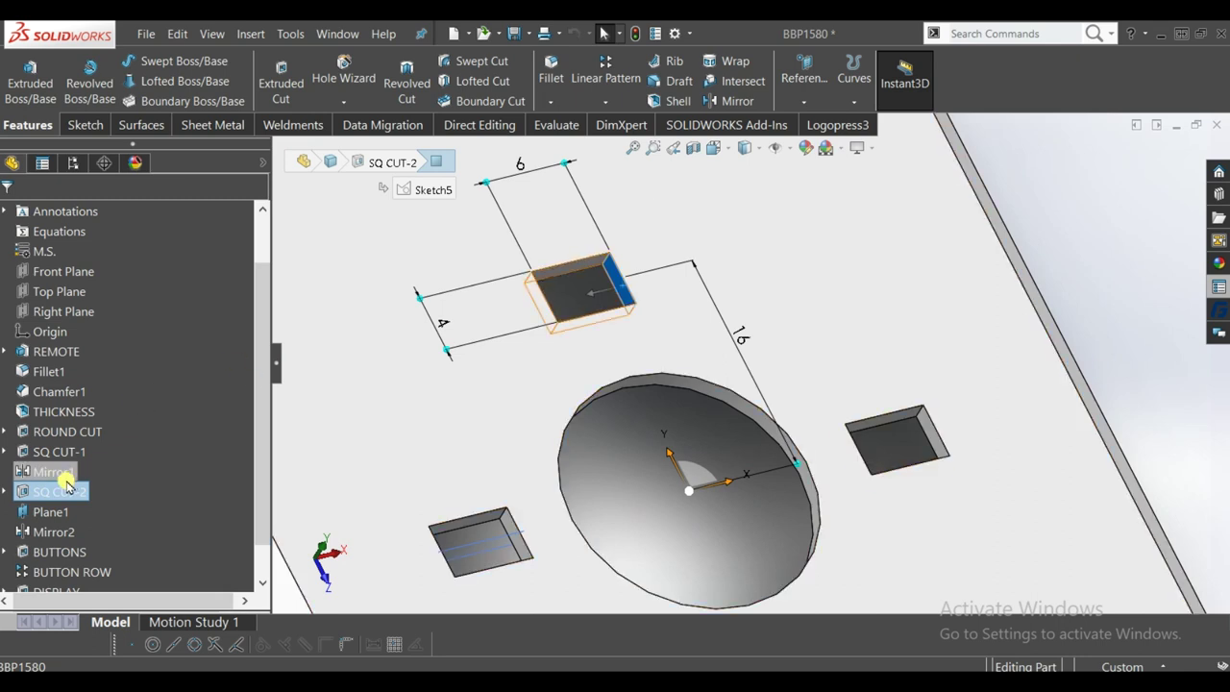
click(58, 491)
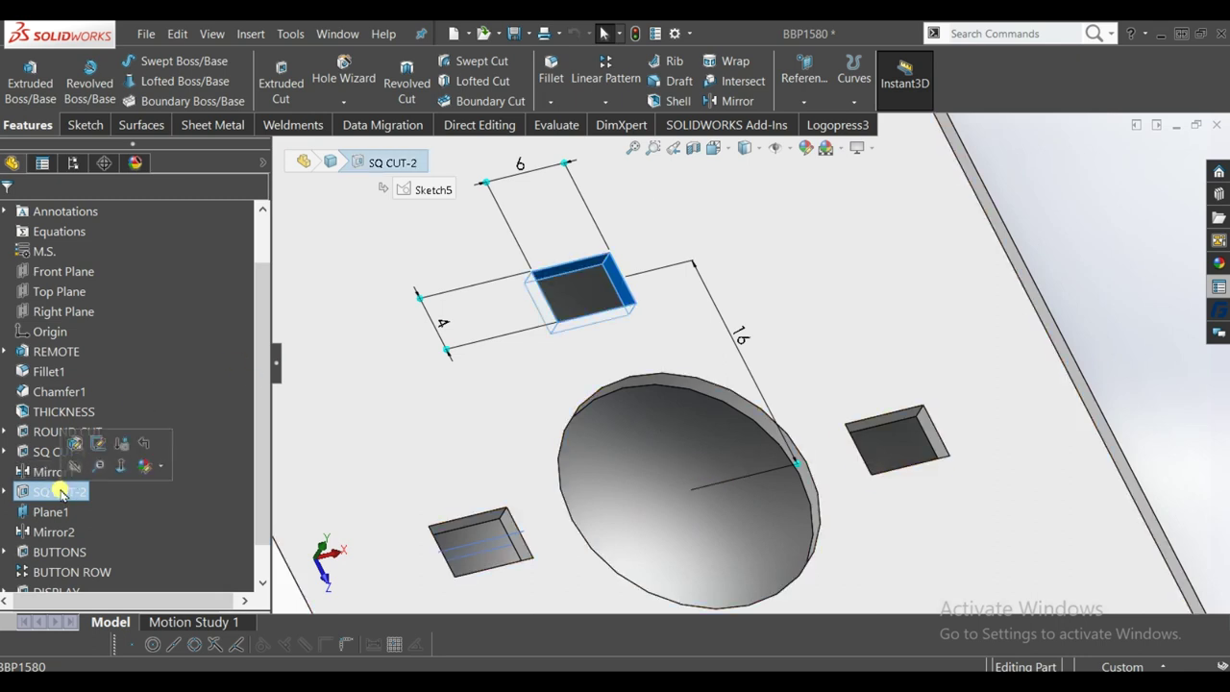
click(122, 444)
scroll(826, 413, up, 2)
scroll(817, 418, up, 2)
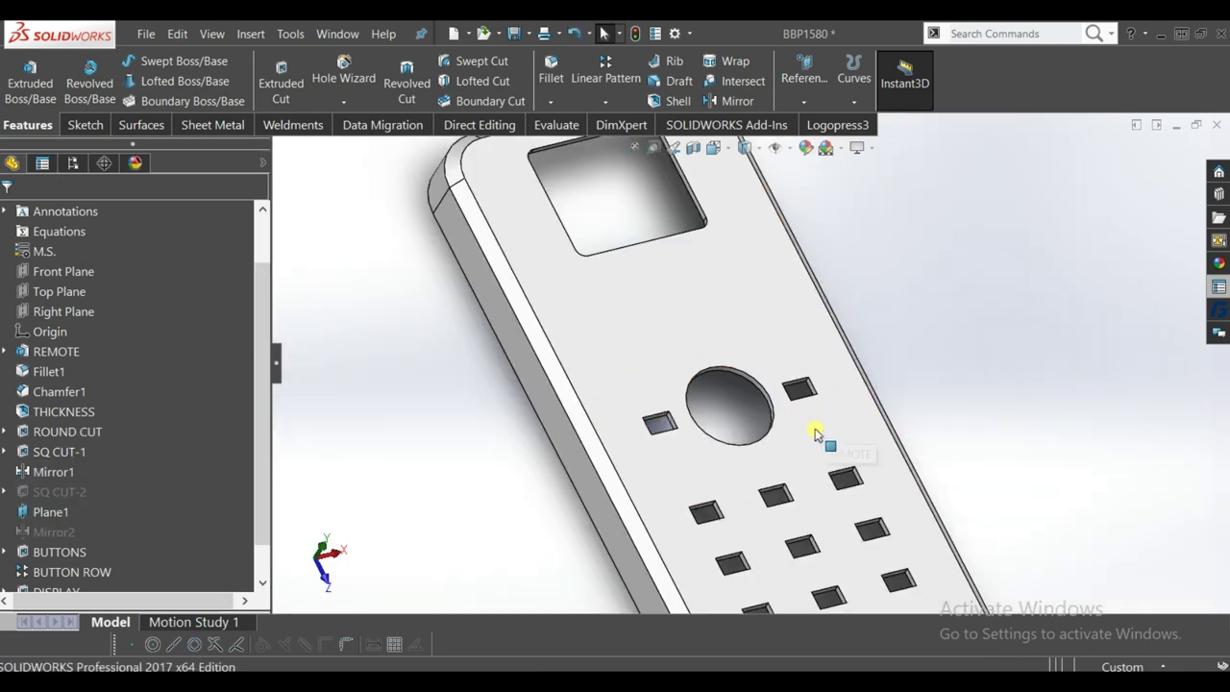
scroll(822, 437, up, 2)
scroll(883, 404, up, 2)
scroll(900, 397, up, 1)
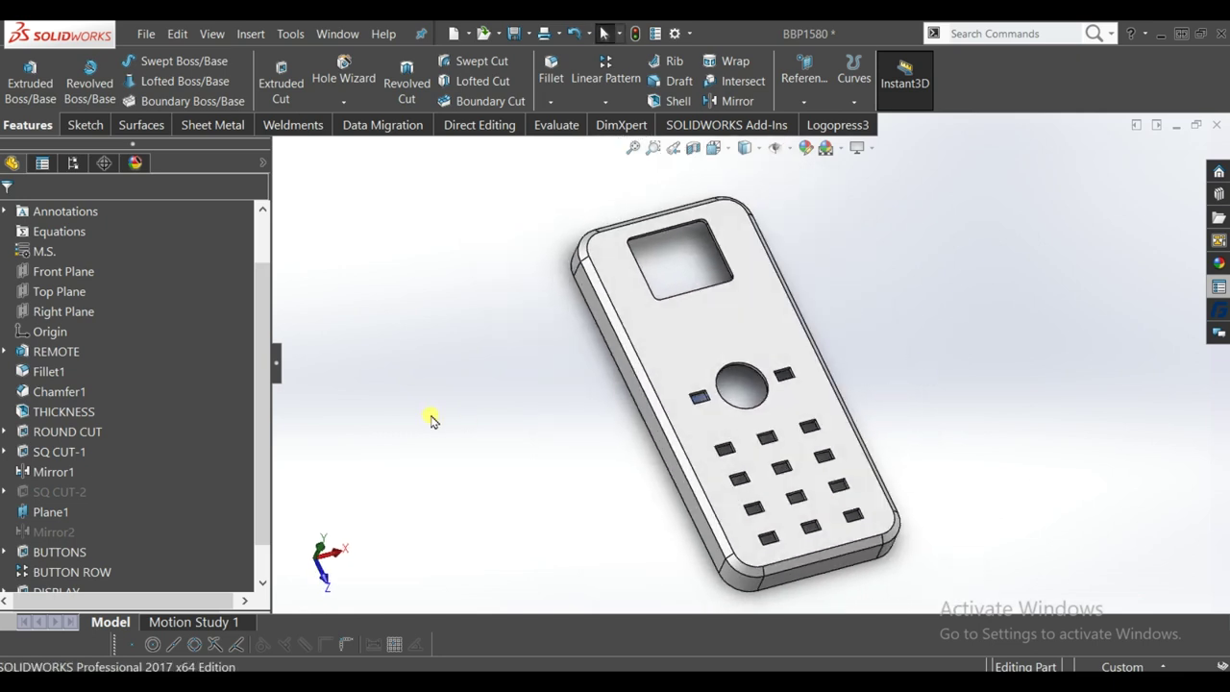
- Make B-1 the active configuration
click(70, 164)
click(44, 303)
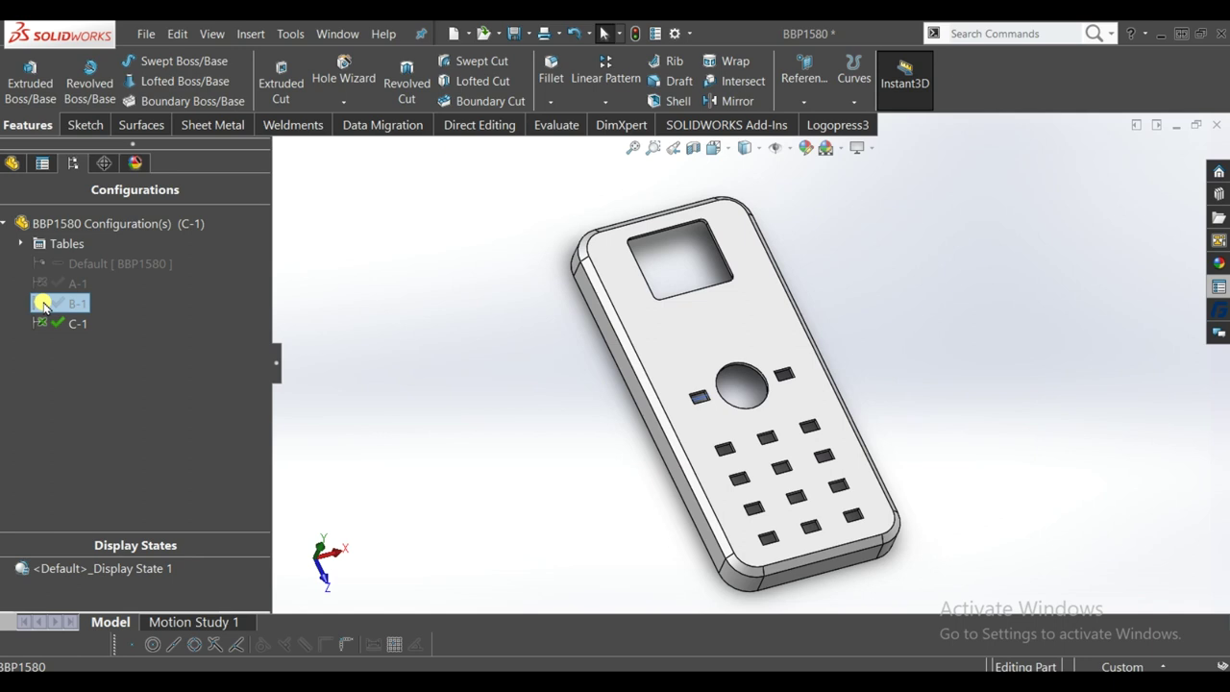
click(61, 321)
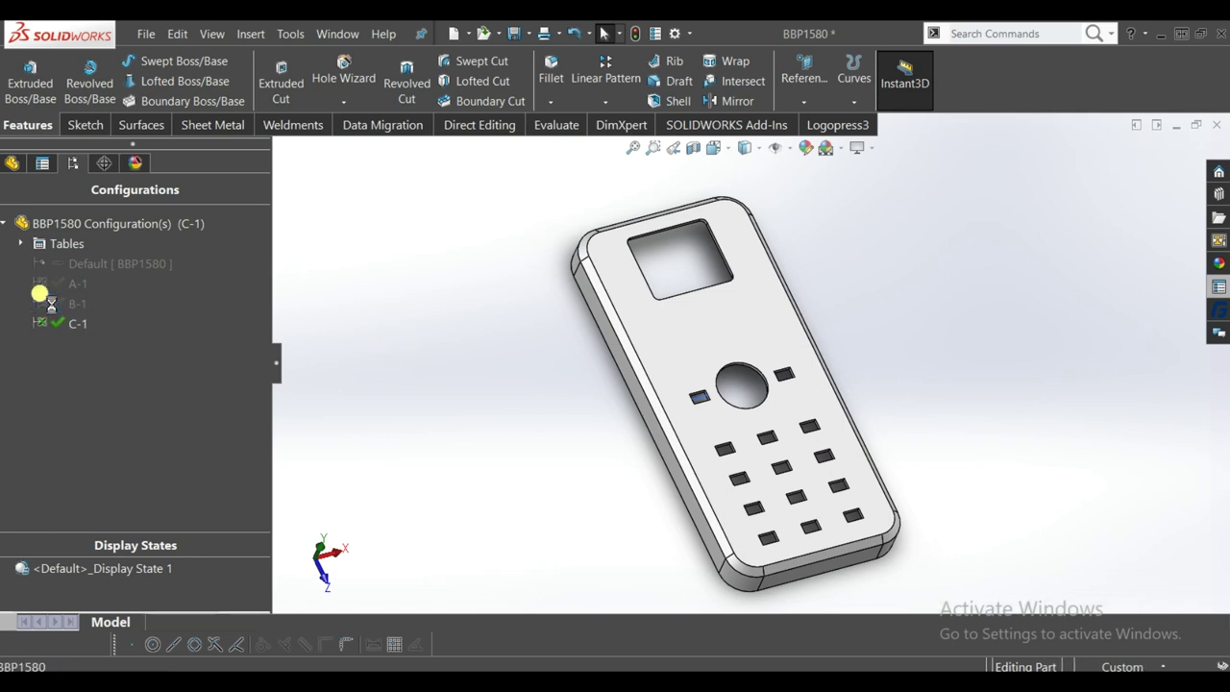
double_click(51, 303)
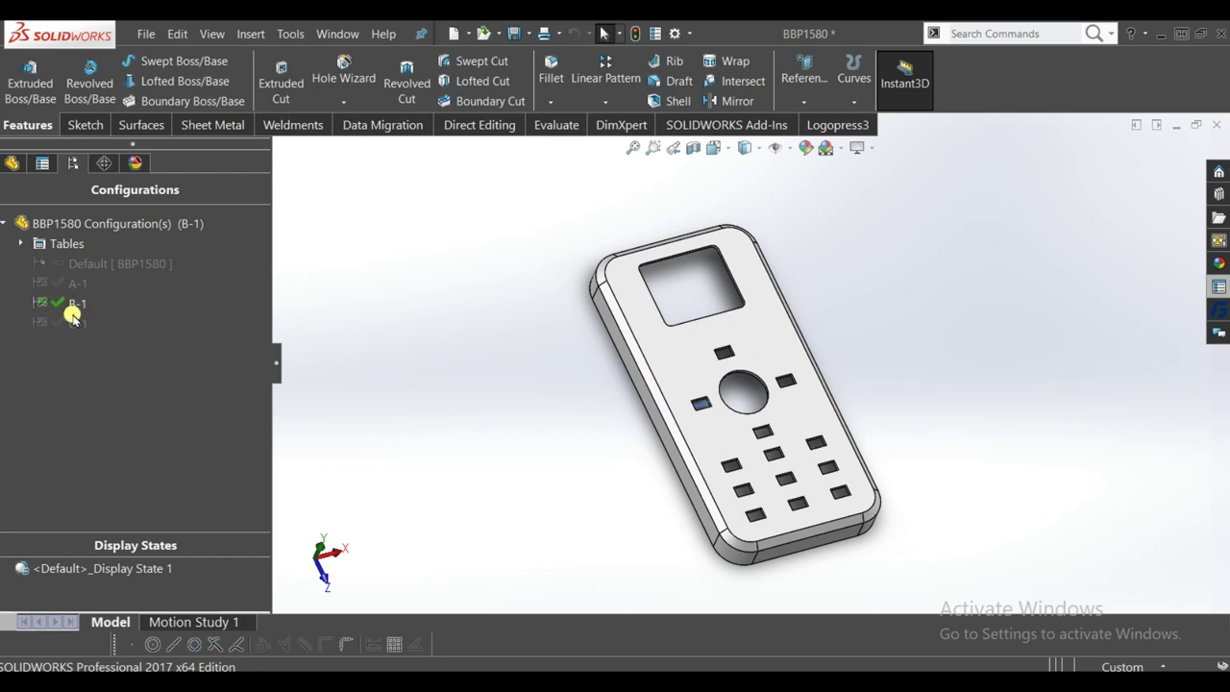
click(10, 163)
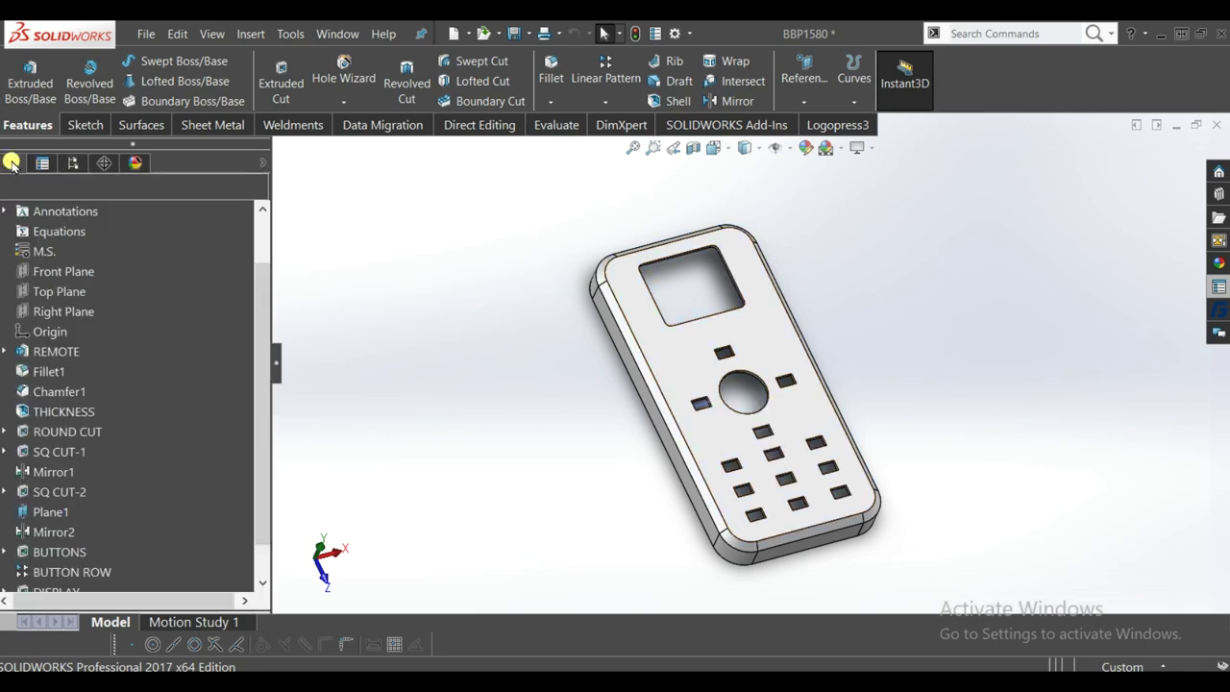
- Suppress SQ CUT-1 in configuration B-1 and zoom to fit the plate
scroll(711, 365, down, 3)
scroll(711, 365, down, 3)
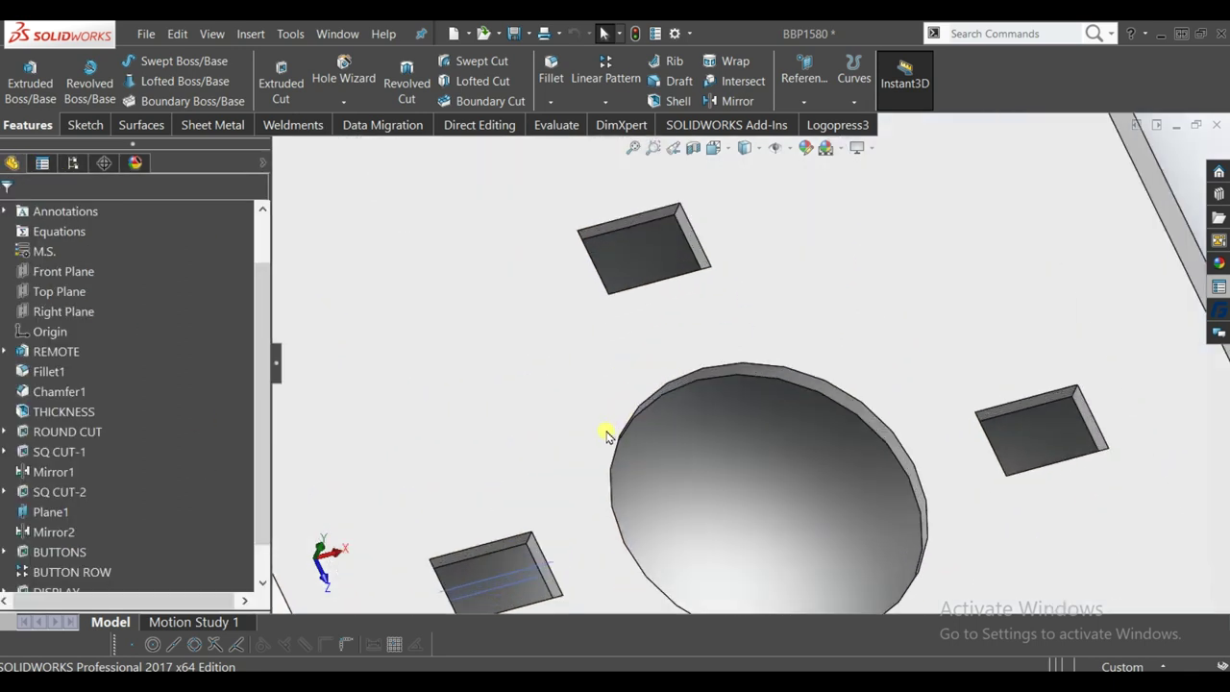
scroll(711, 365, down, 1)
click(523, 528)
scroll(521, 514, up, 3)
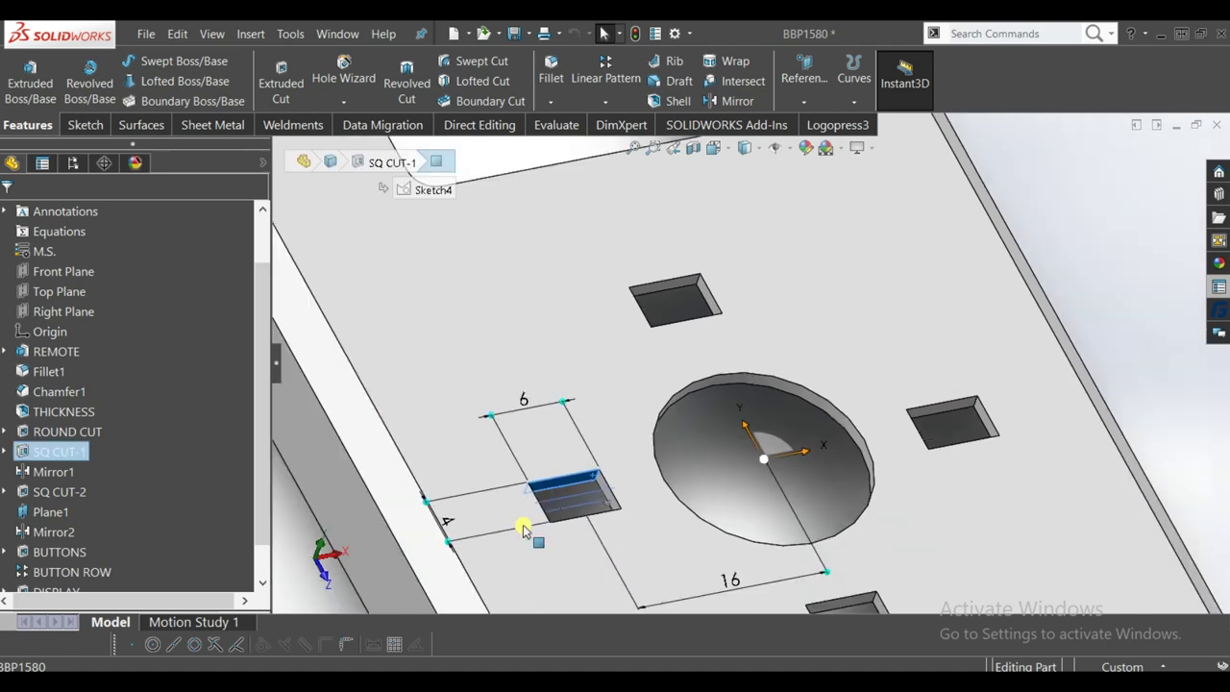
scroll(522, 500, up, 2)
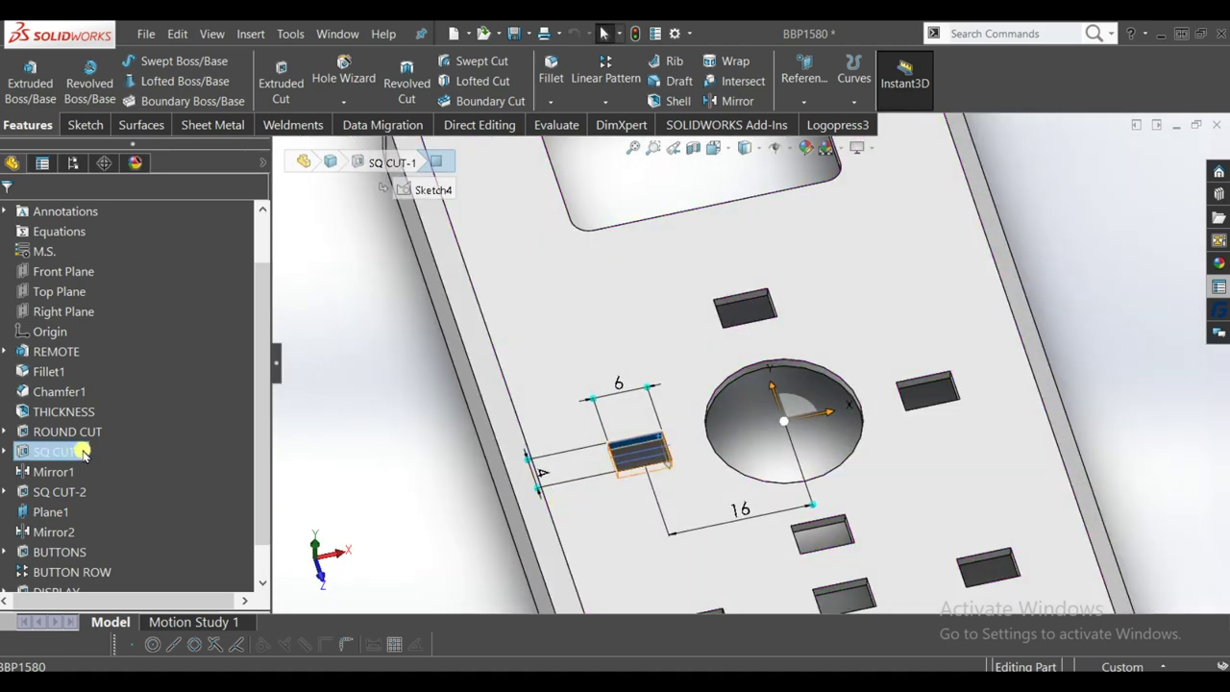
click(113, 427)
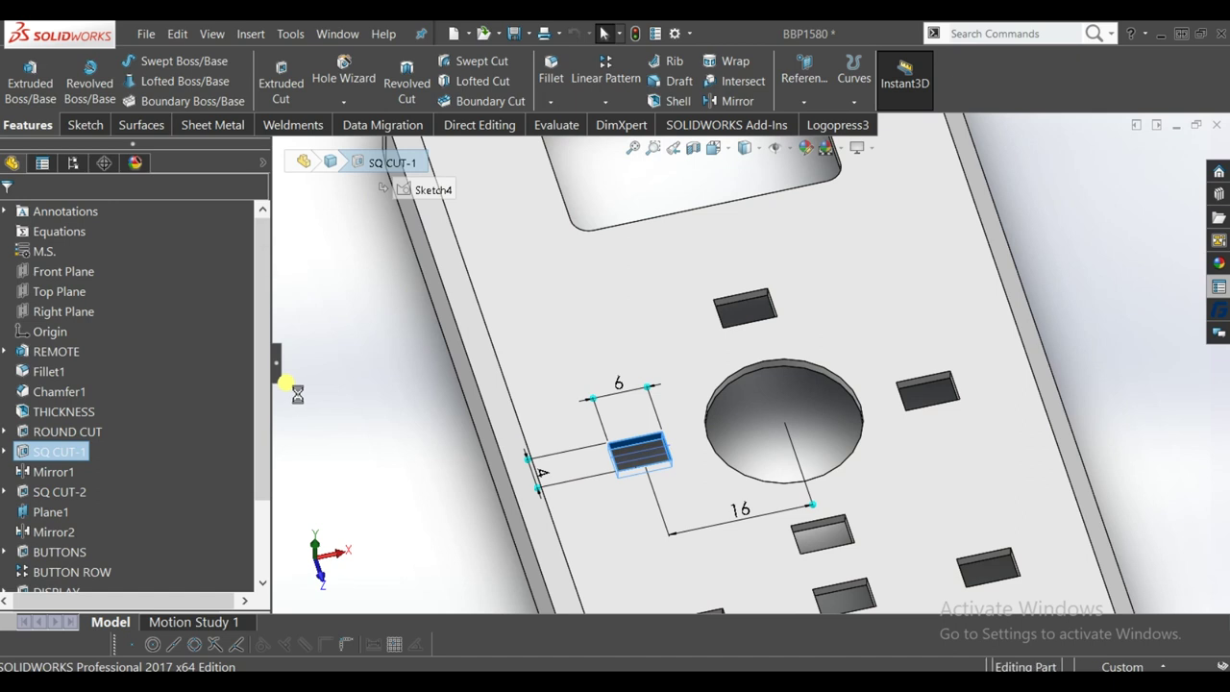
key(f)
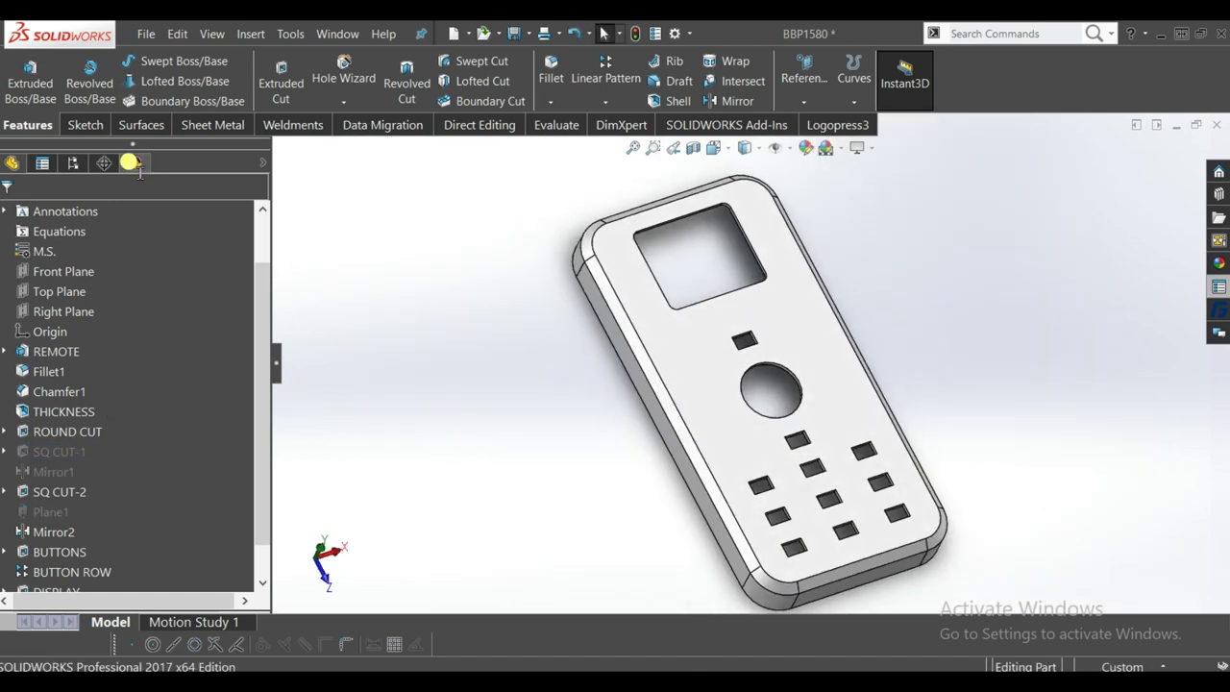
click(81, 165)
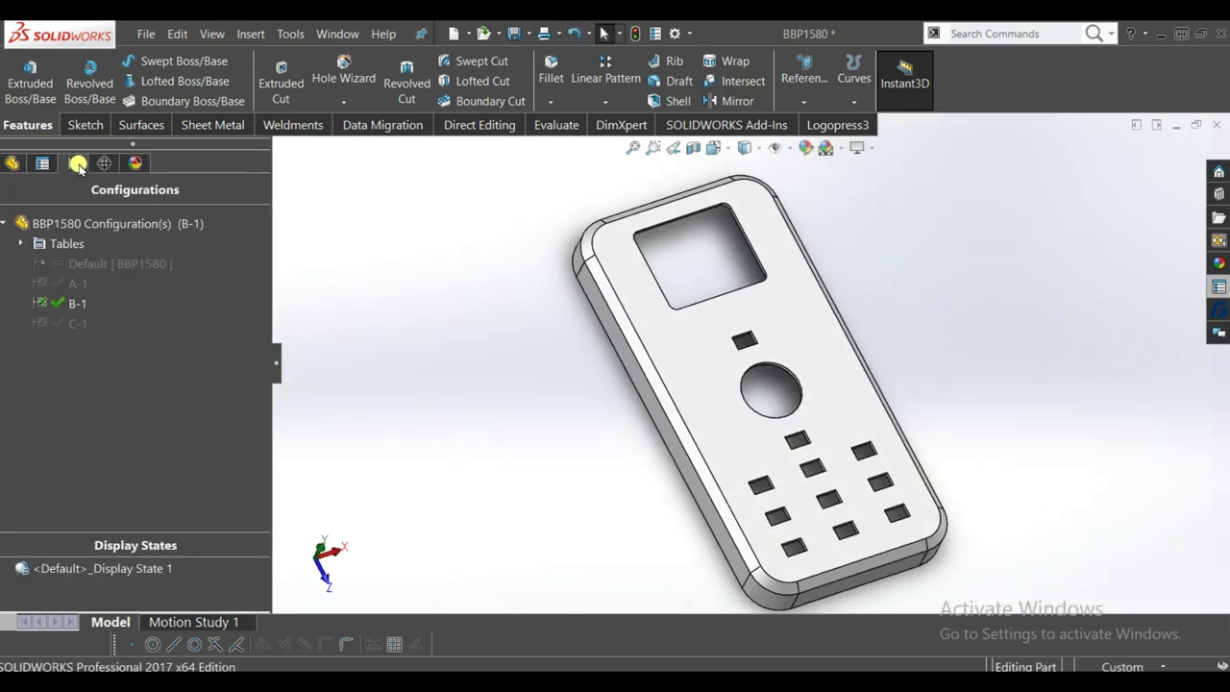
- Activate A-1, B-1 and finally C-1, then orbit the plate to inspect it
double_click(43, 284)
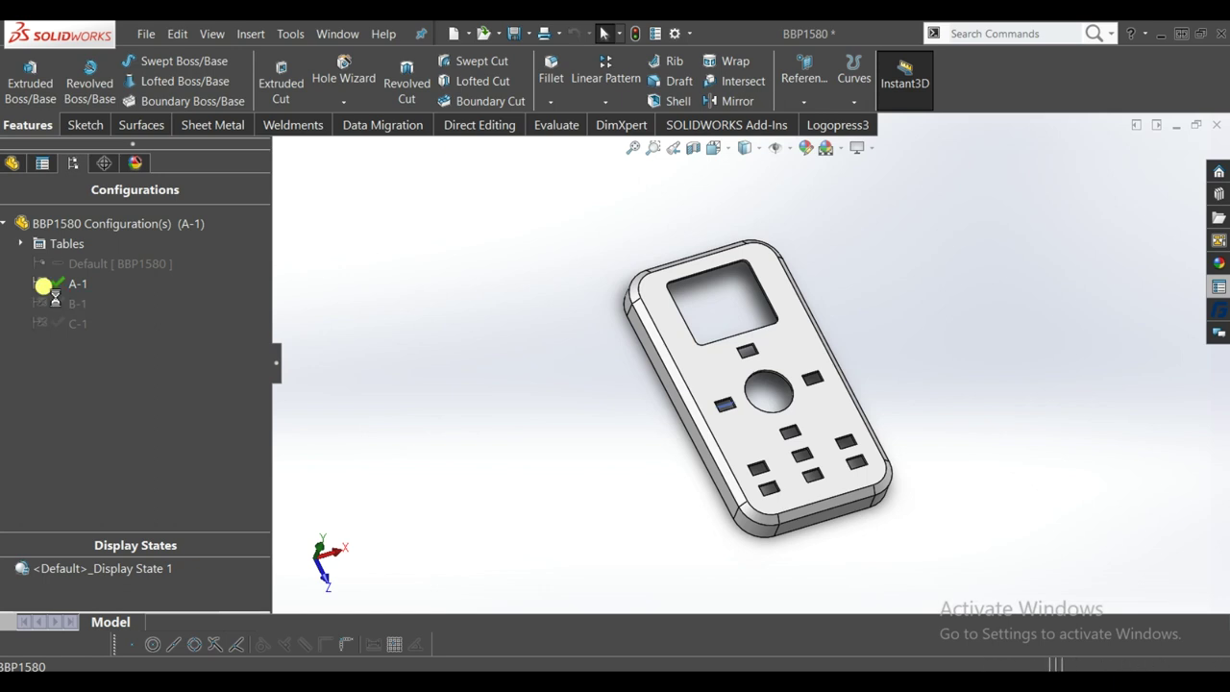
double_click(54, 303)
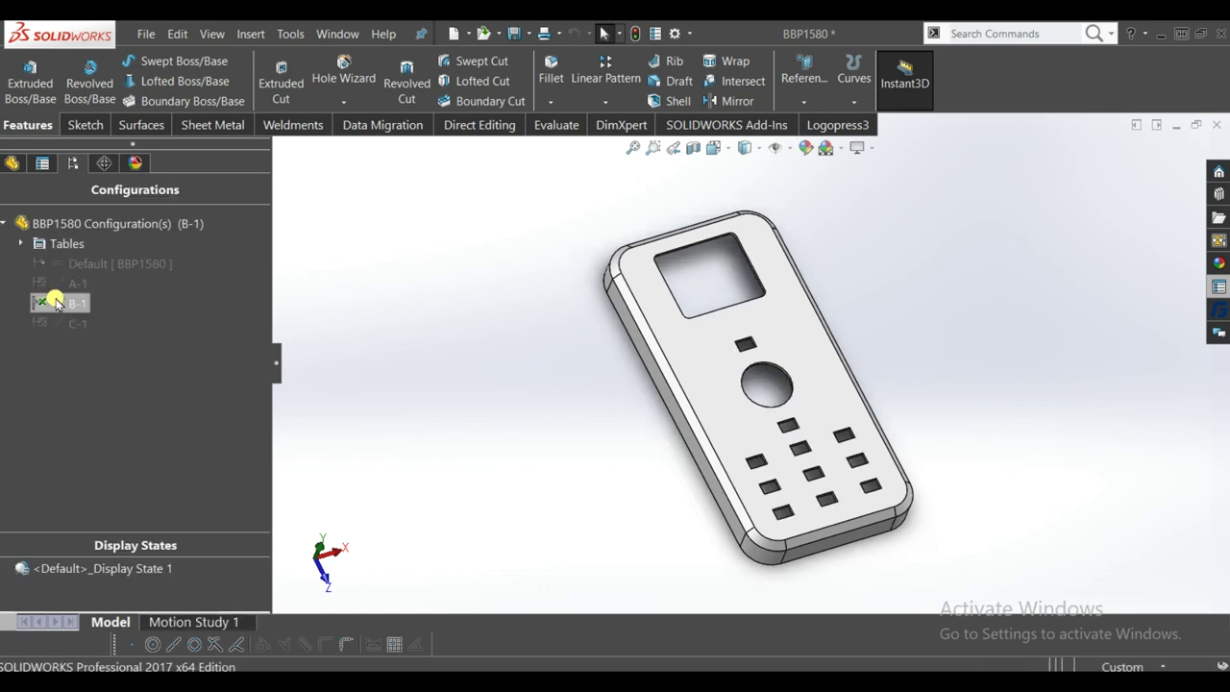
double_click(64, 322)
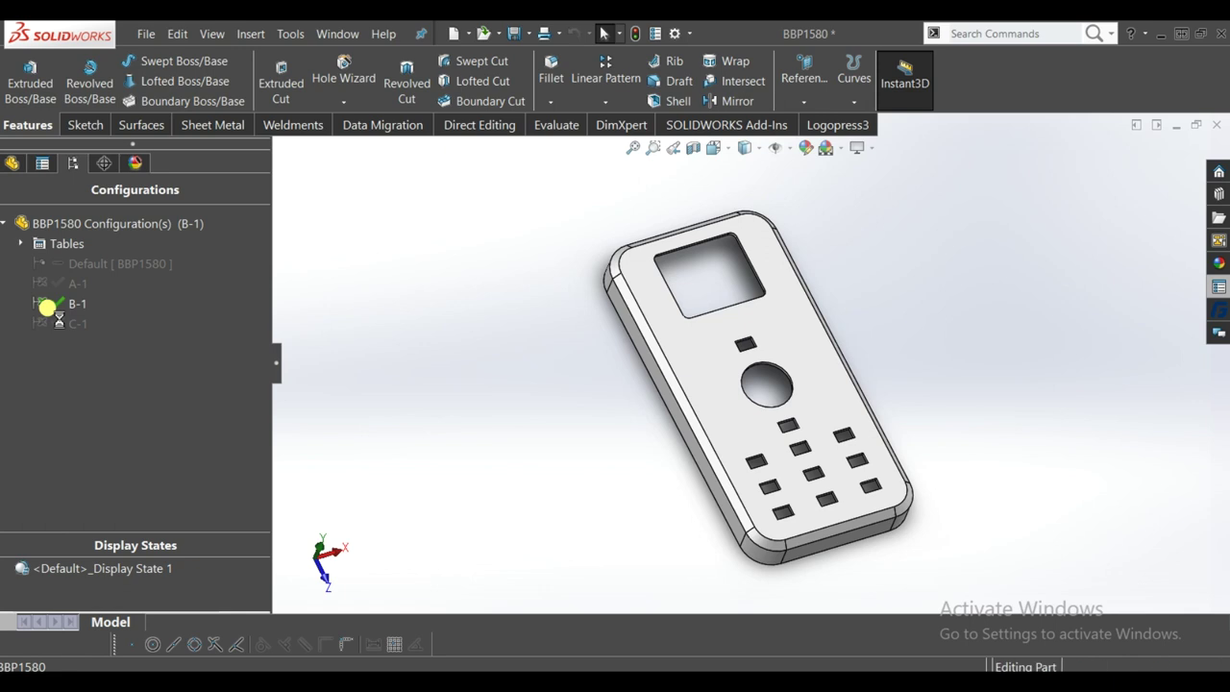
mouse_move(900, 378)
middle_down()
mouse_move(882, 377)
mouse_move(887, 354)
mouse_move(783, 377)
mouse_move(596, 343)
mouse_move(653, 351)
middle_up()
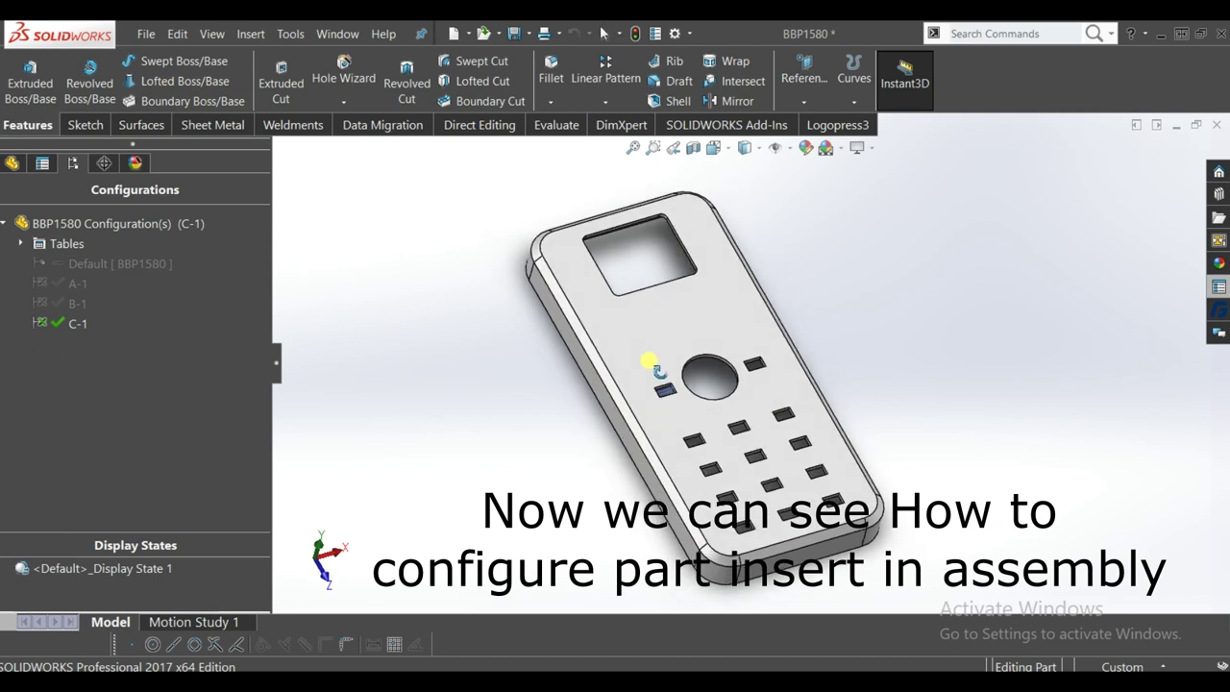
middle_drag(902, 369, 830, 288)
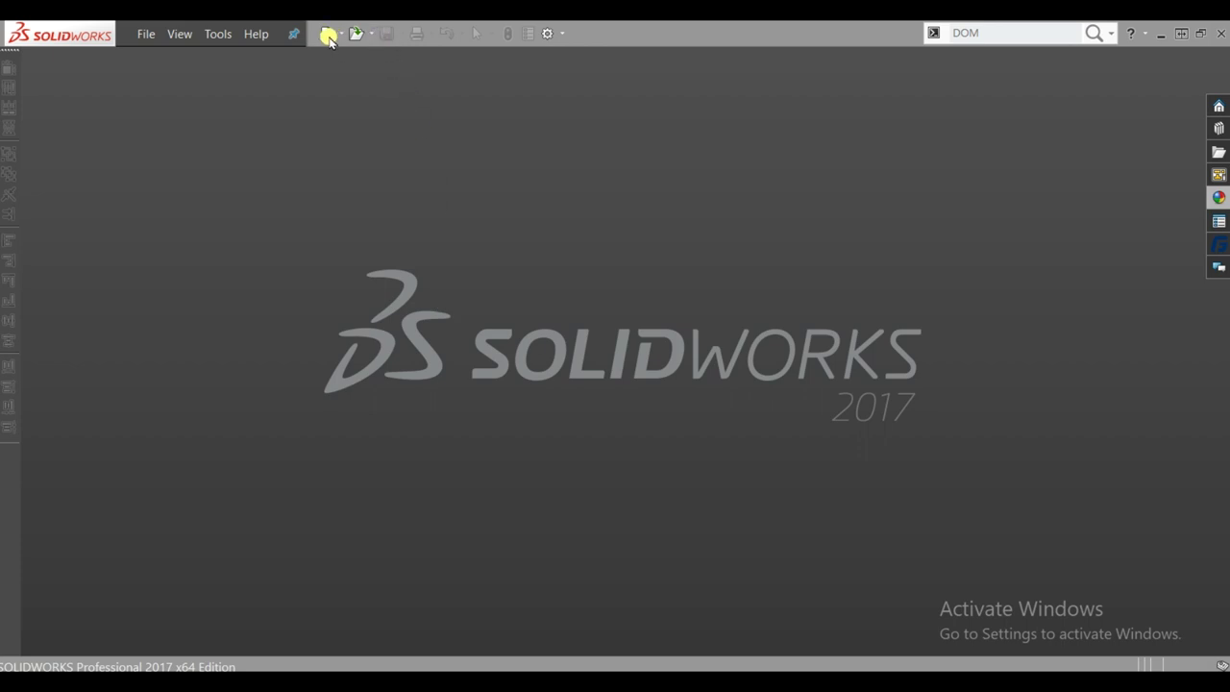
- Create a new assembly document
click(330, 35)
click(588, 301)
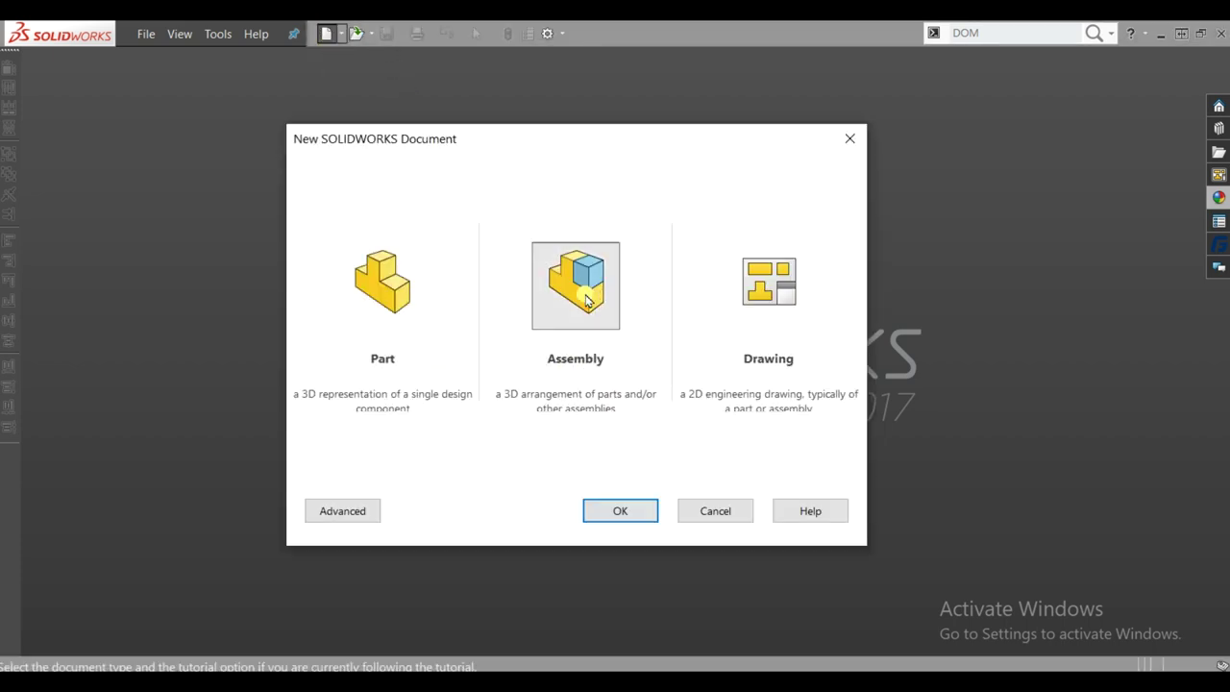
click(623, 510)
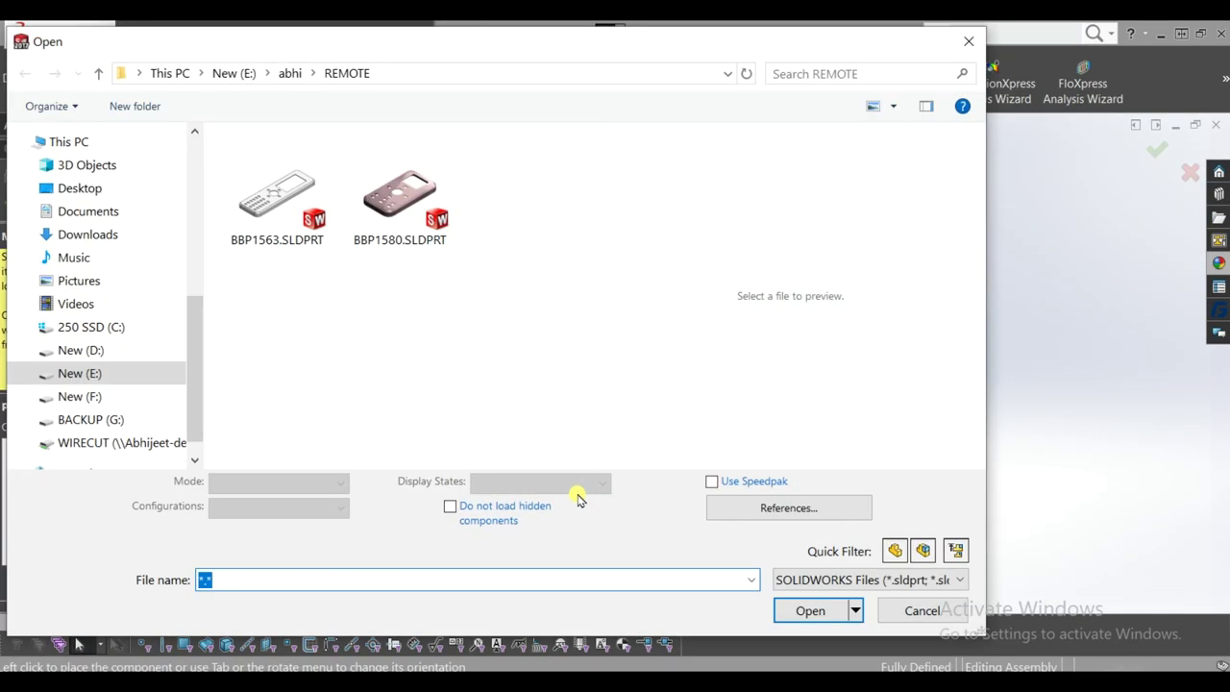
- Insert BBP1580 in configuration A-1, viewed from the top, as the first fixed component
double_click(400, 213)
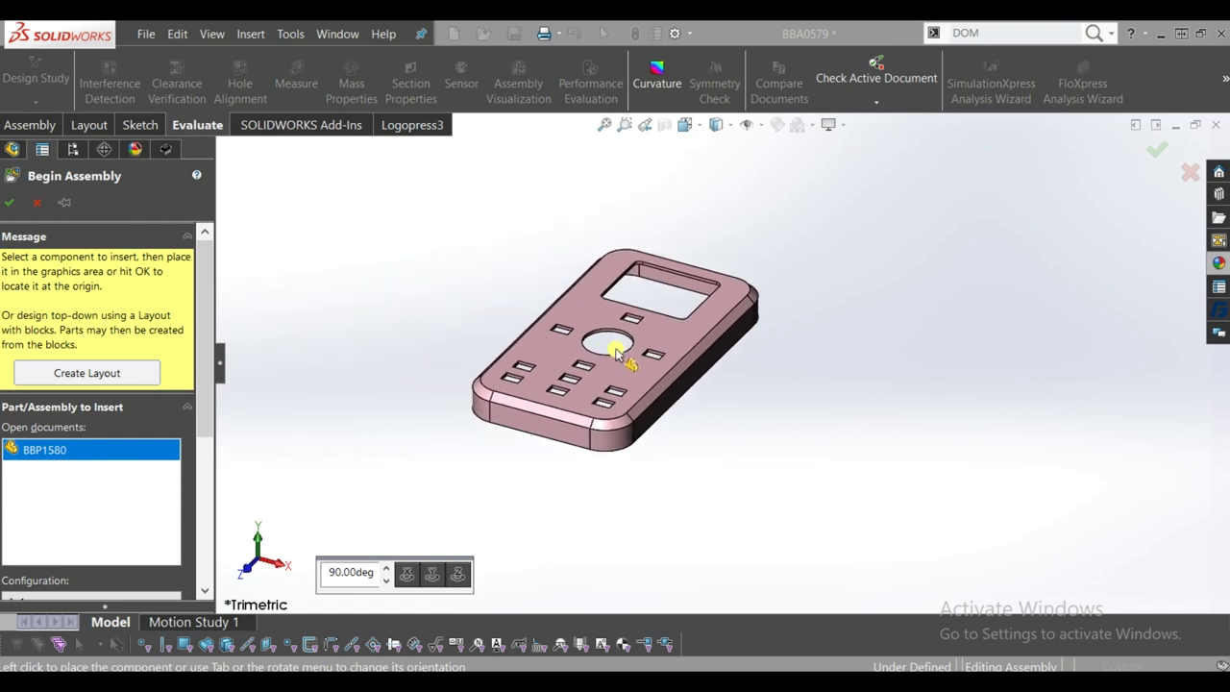
click(696, 125)
click(696, 125)
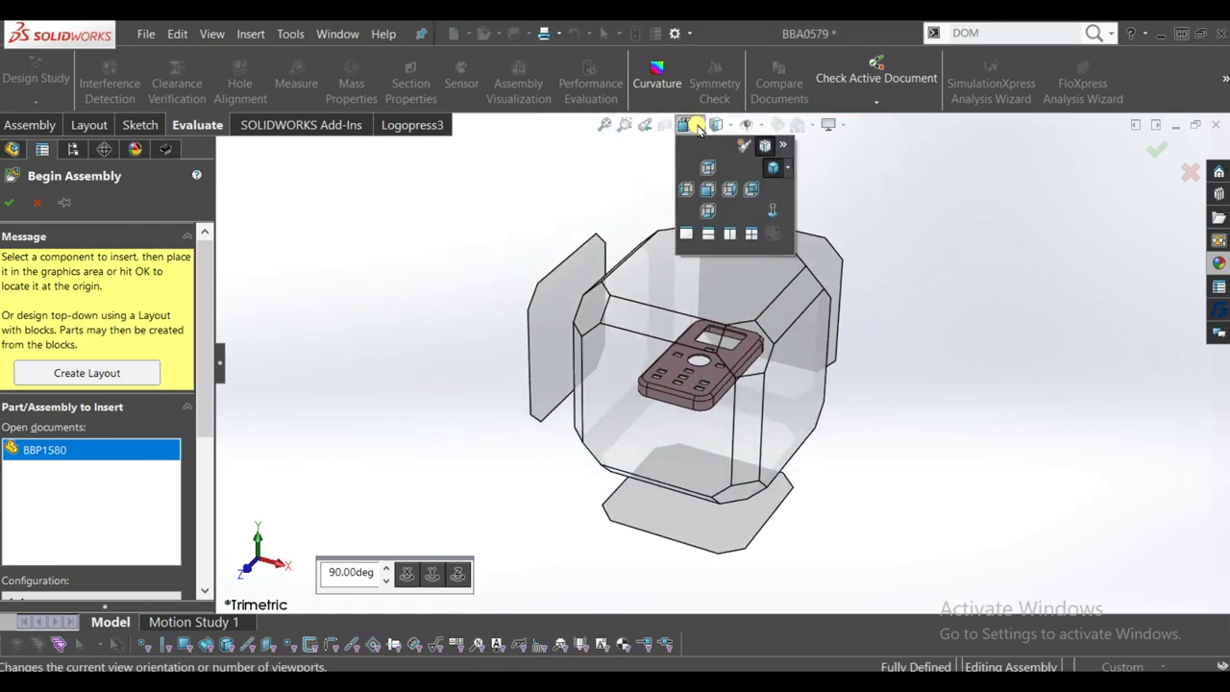
click(705, 168)
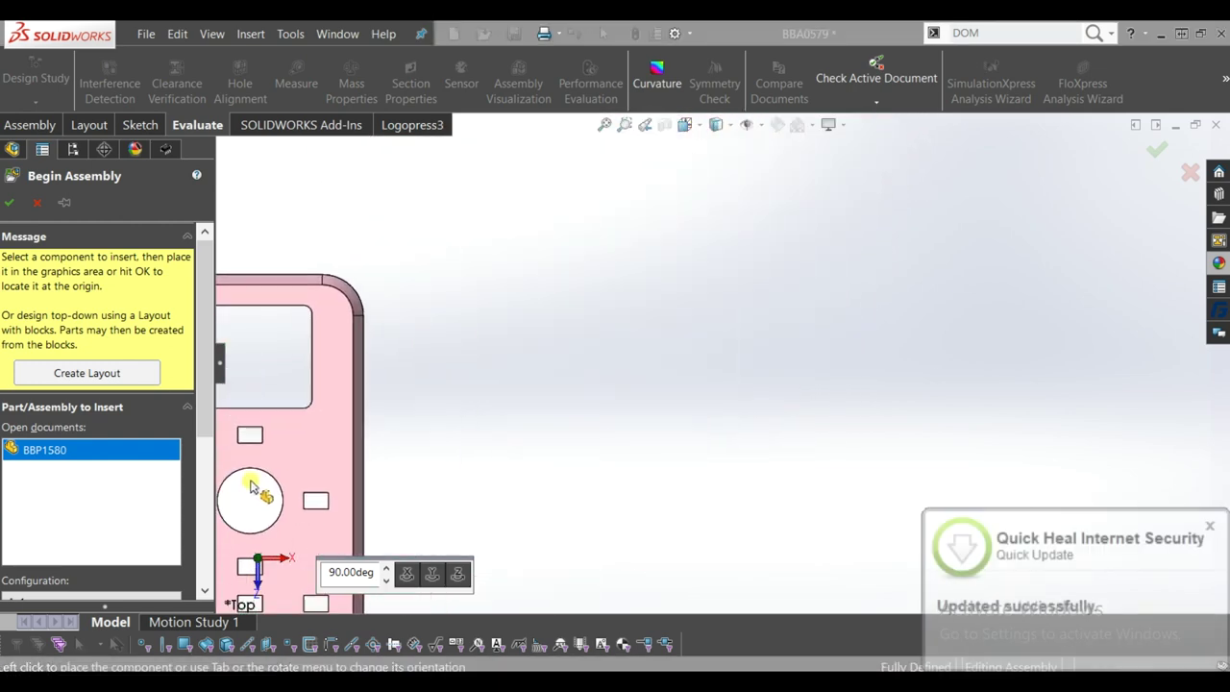
drag(205, 425, 205, 496)
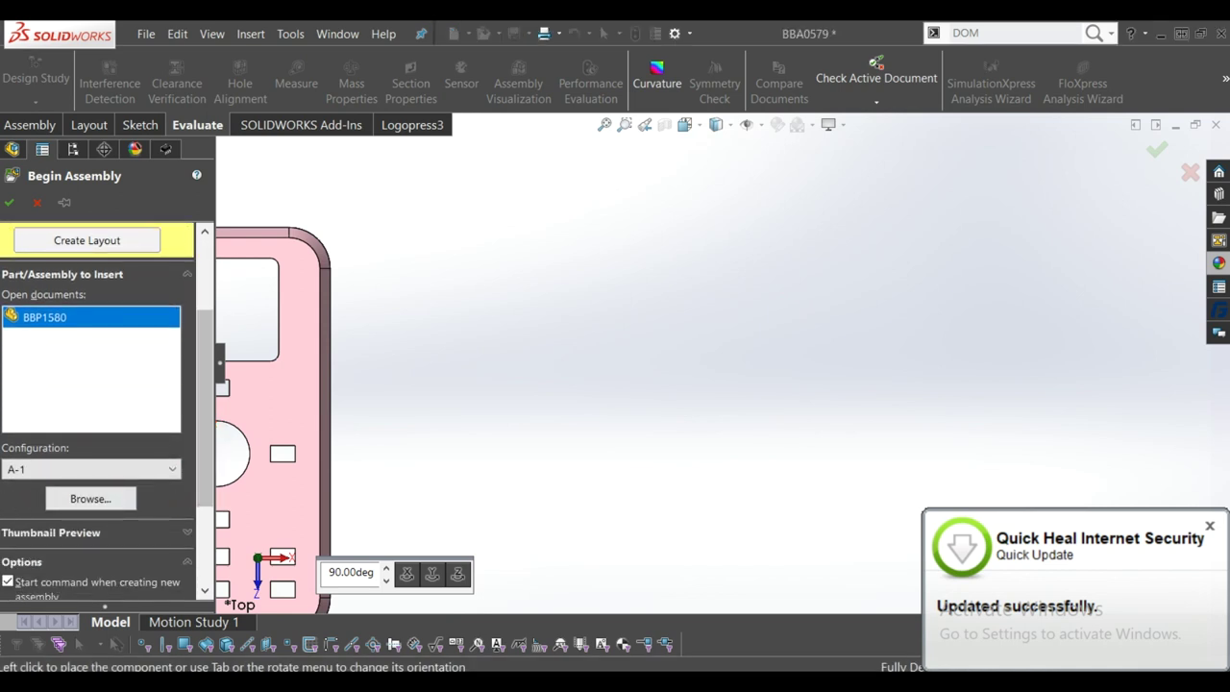
click(46, 470)
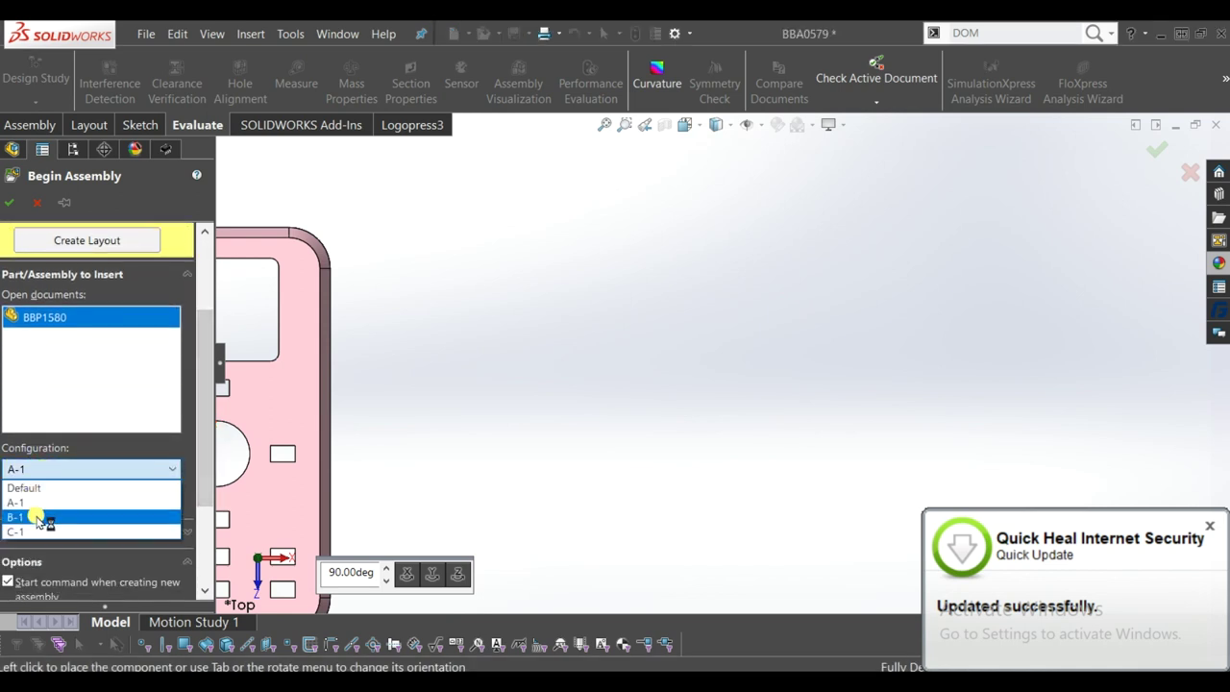
click(29, 469)
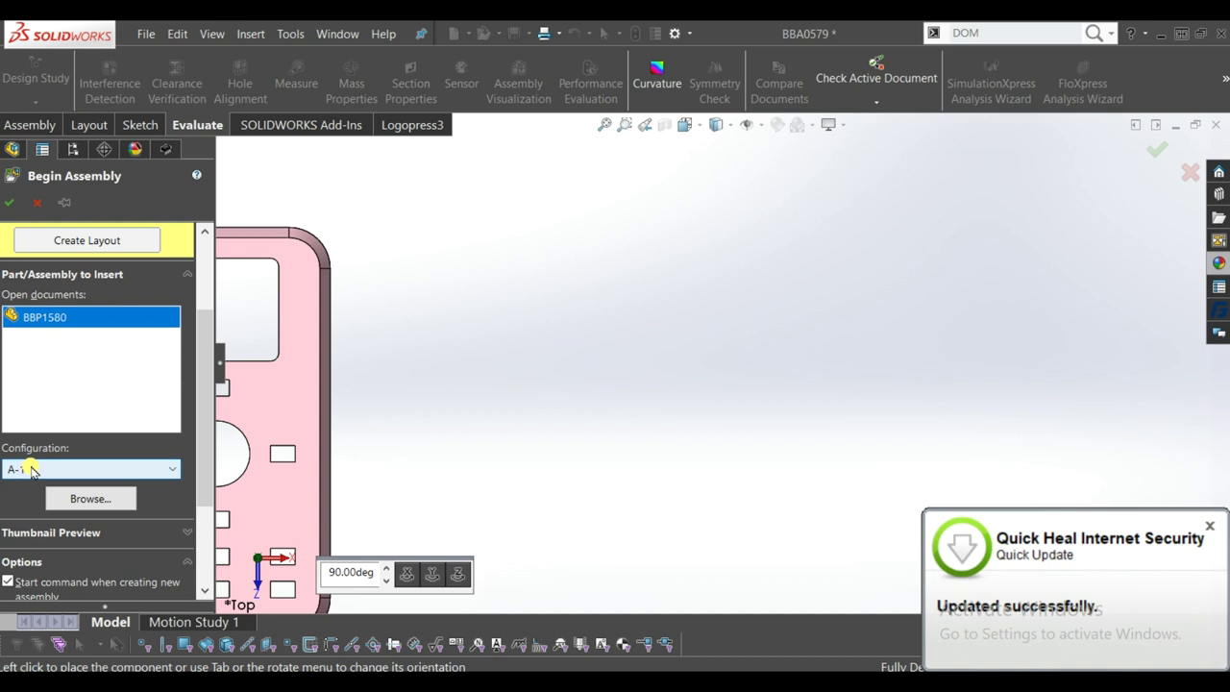
scroll(615, 355, up, 3)
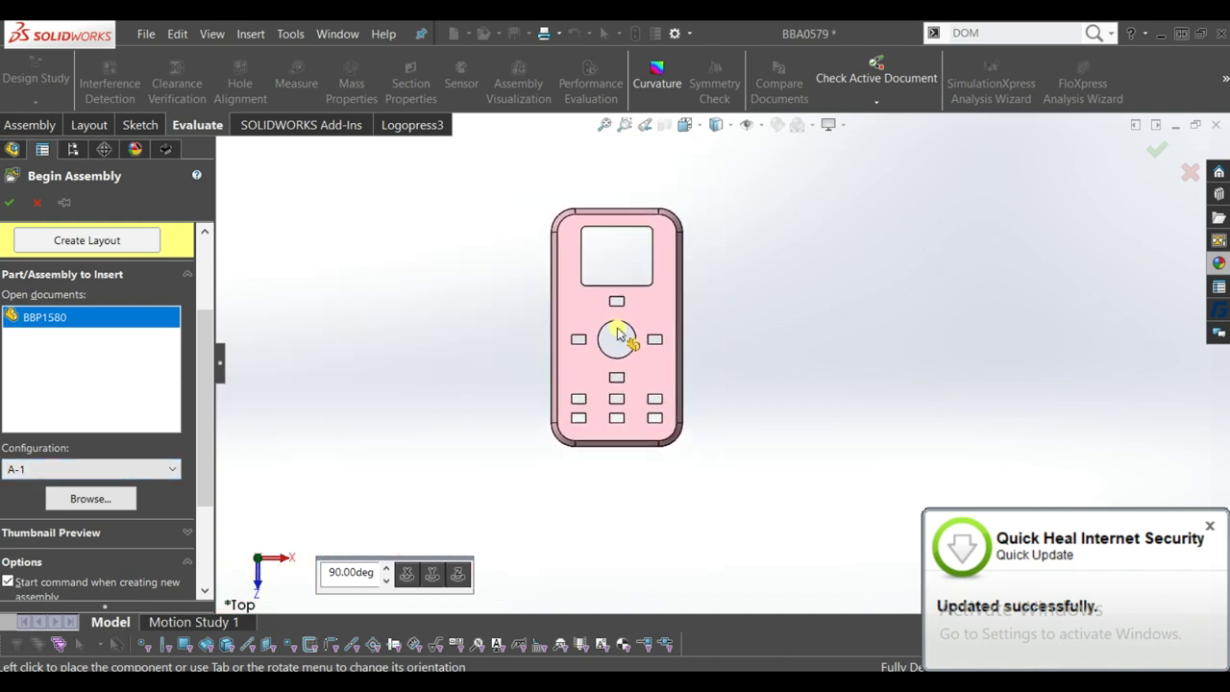
click(755, 126)
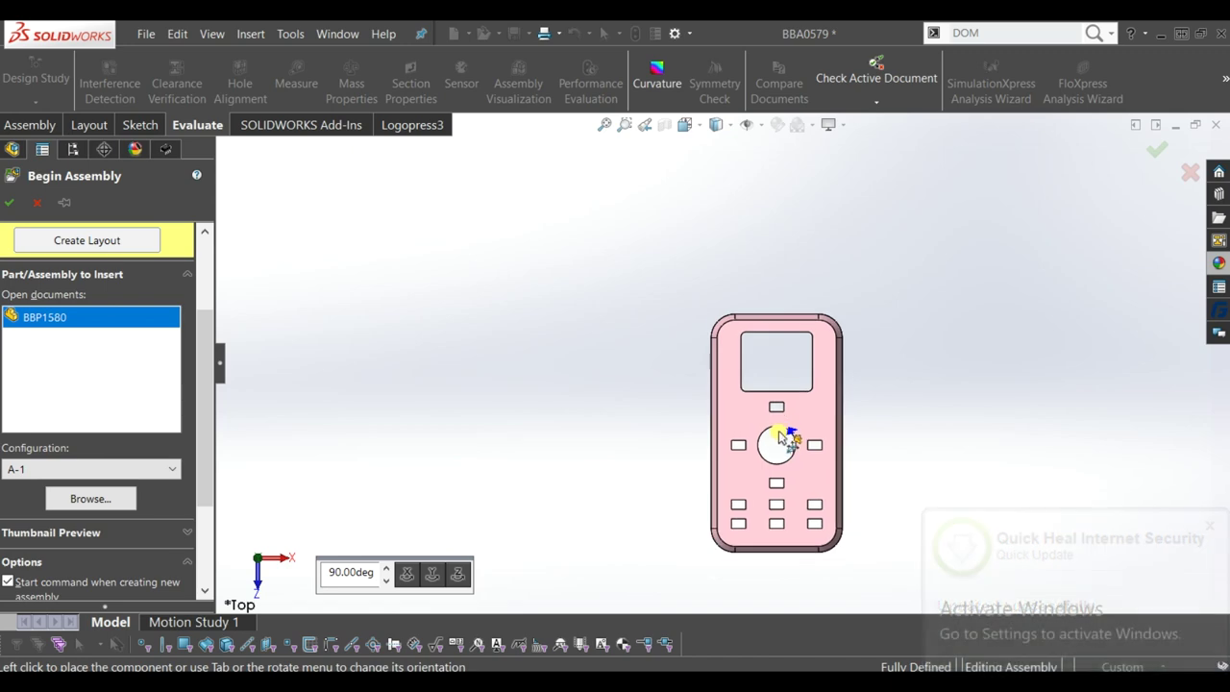
click(782, 434)
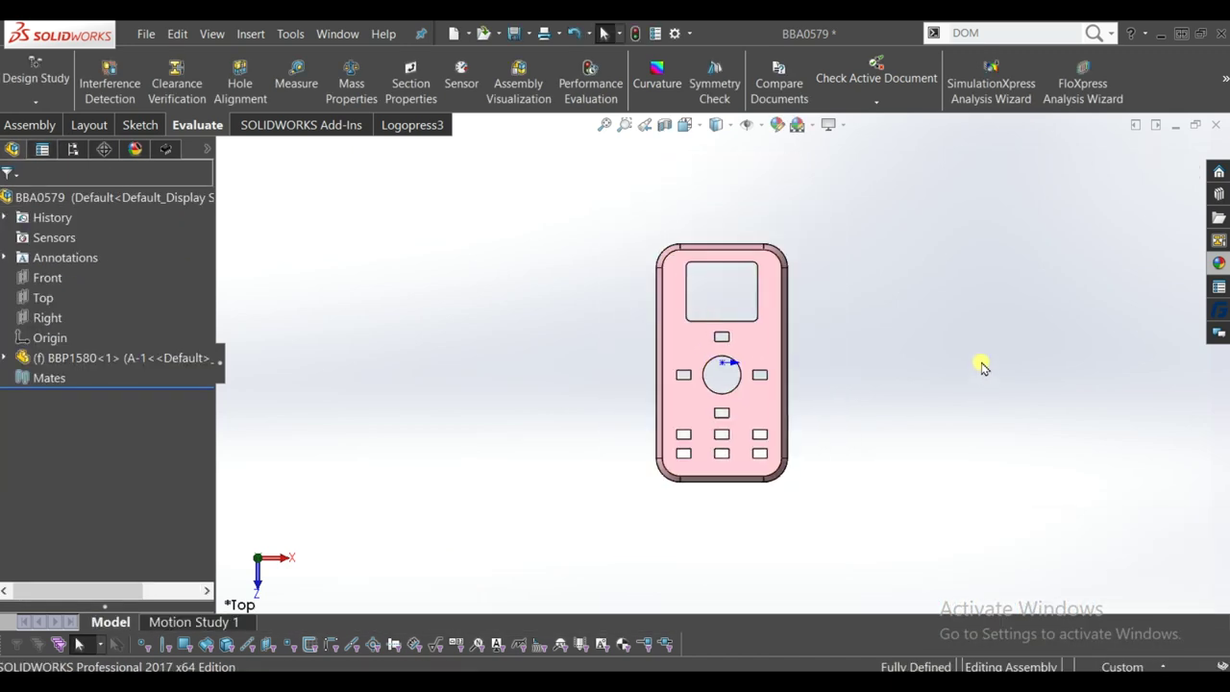
- Start inserting another BBP1580 part into the assembly
scroll(980, 365, down, 1)
scroll(936, 356, down, 1)
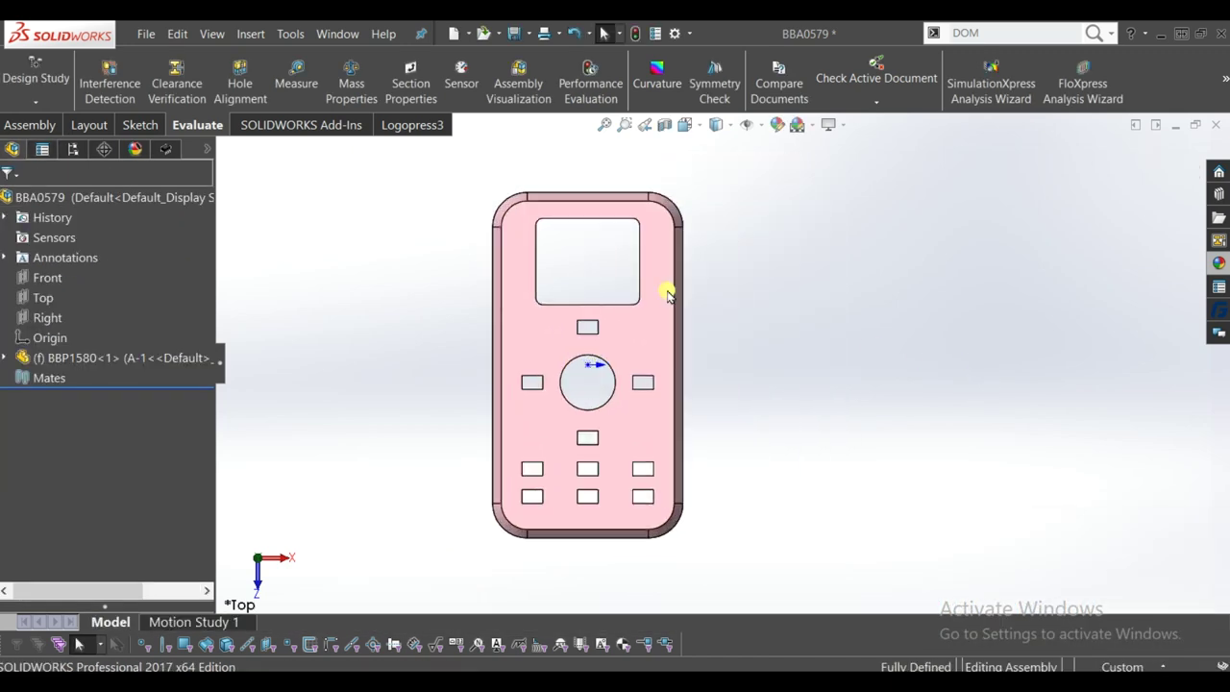
click(52, 126)
click(104, 94)
click(102, 118)
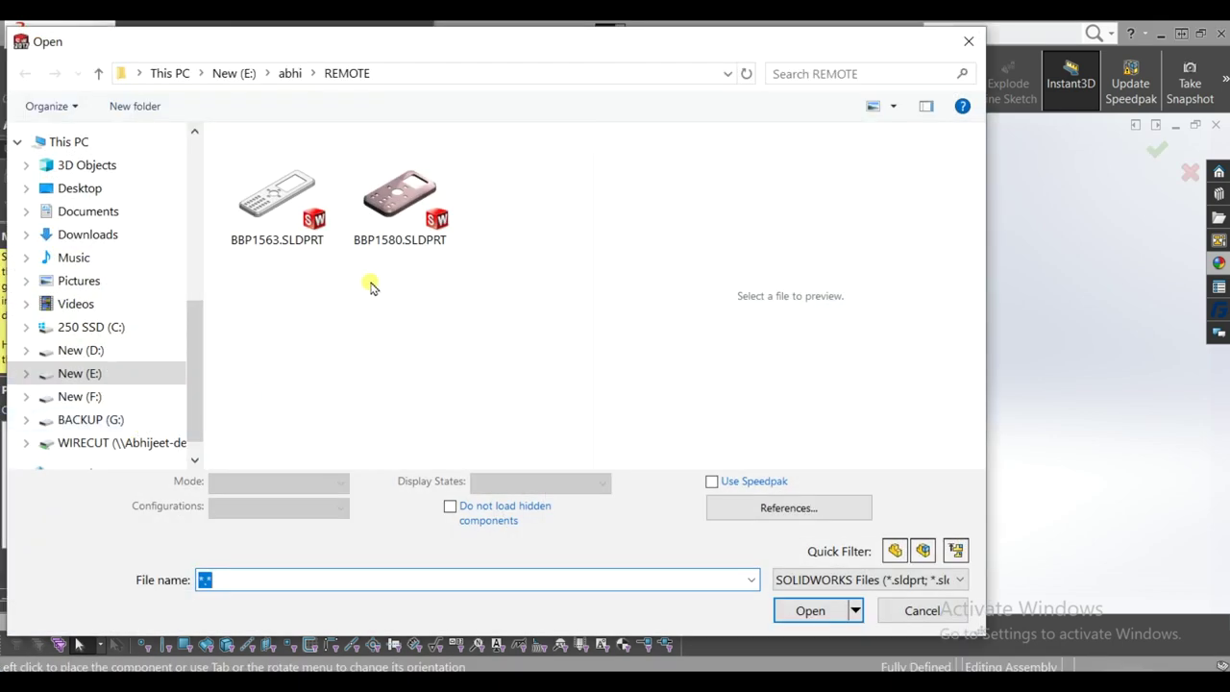
double_click(400, 202)
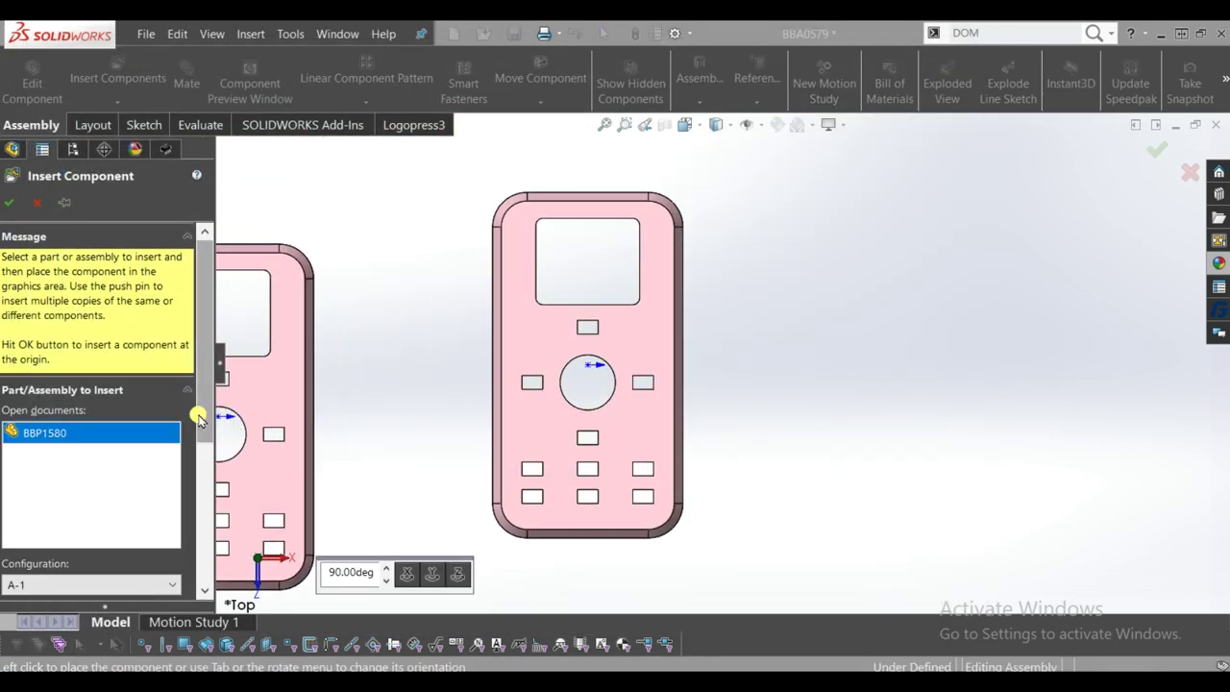
- Set the new plate to configuration B-1 and place it beside the first plate
scroll(199, 418, down, 2)
scroll(192, 470, down, 2)
click(29, 430)
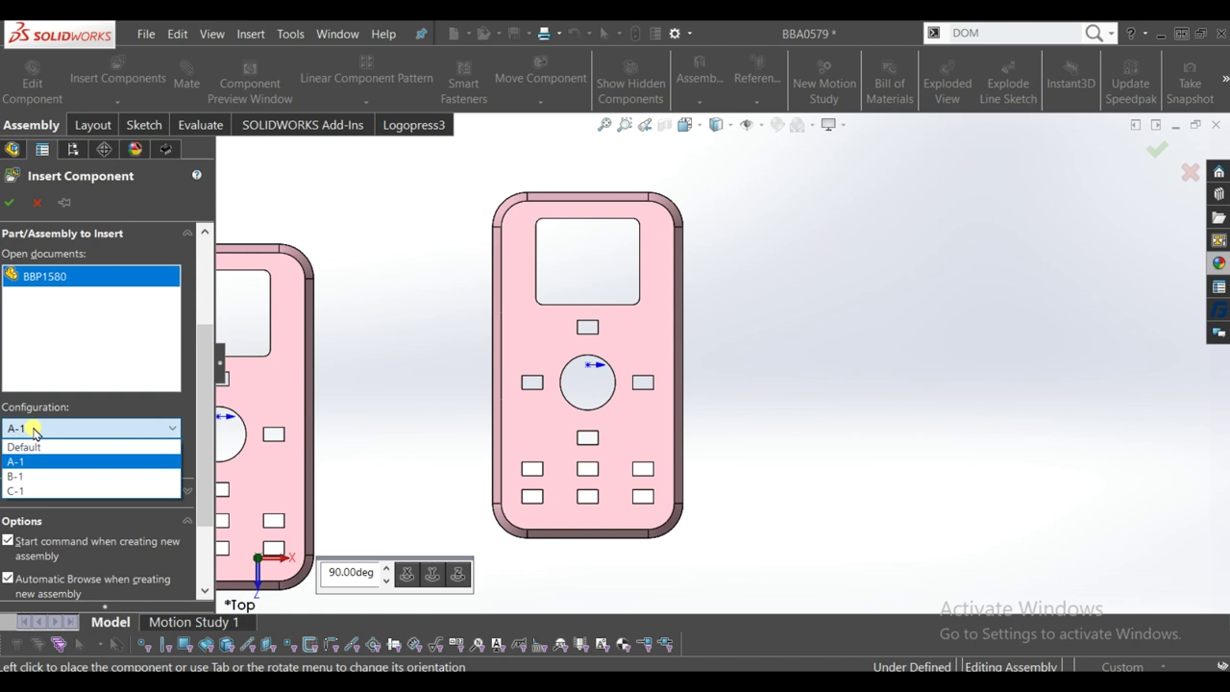
click(31, 476)
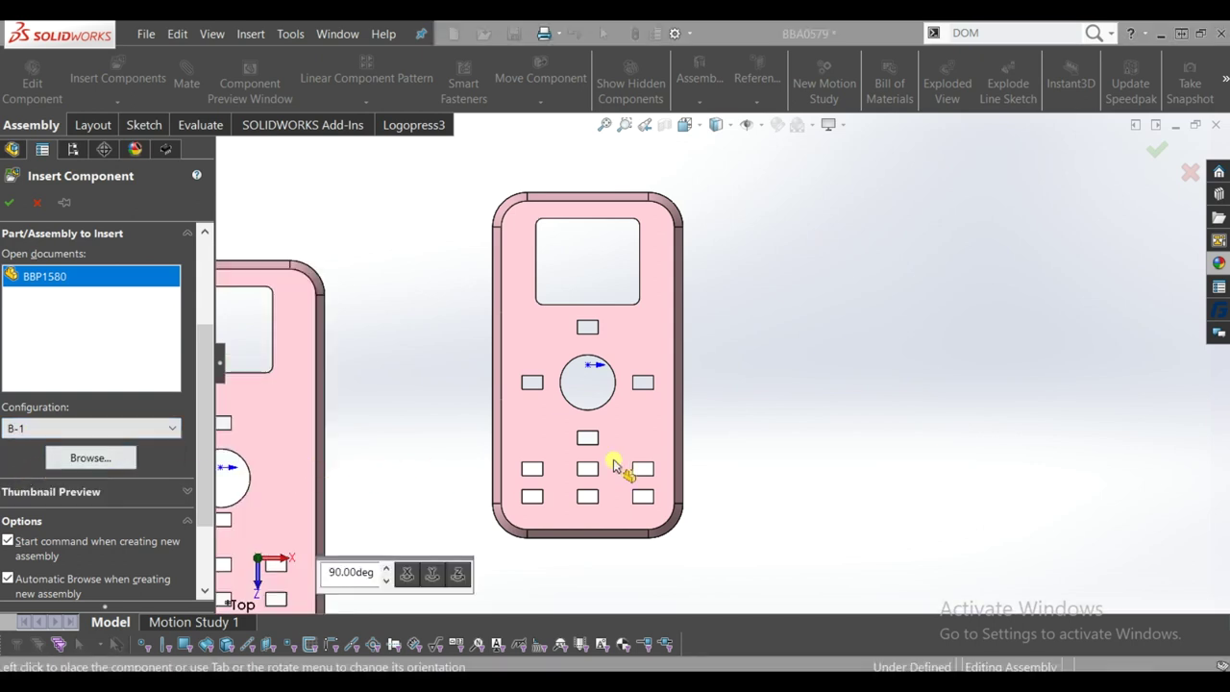
scroll(906, 384, up, 2)
scroll(815, 337, up, 1)
click(805, 348)
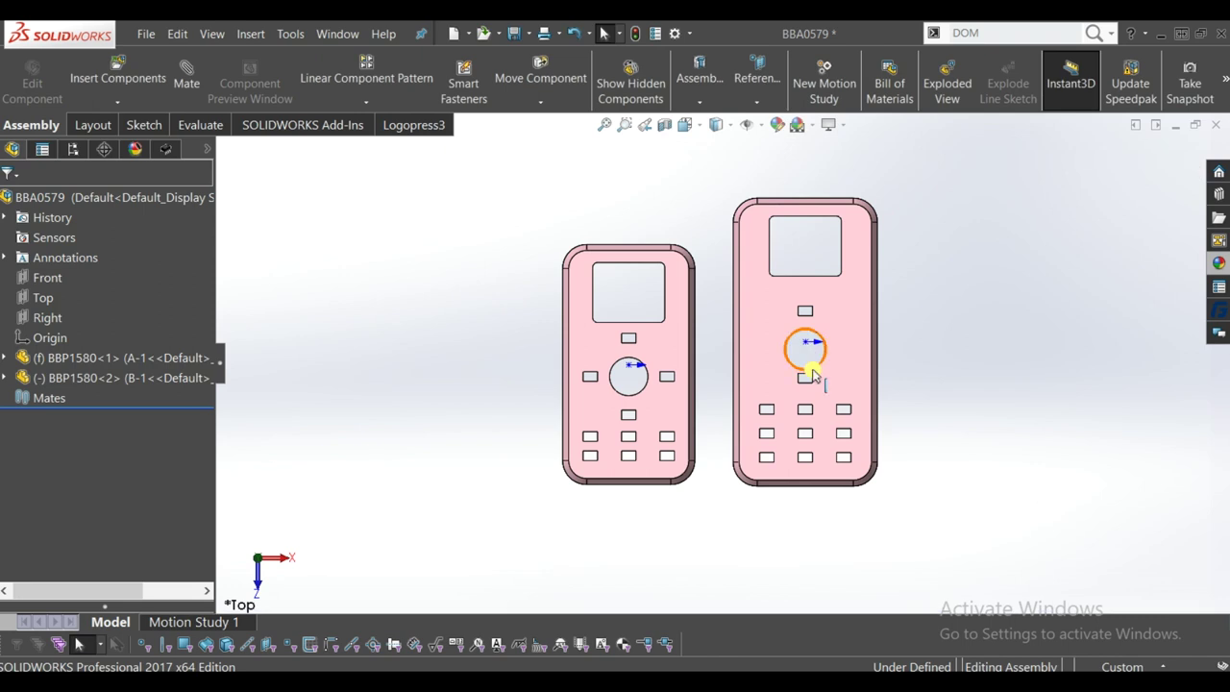
mouse_move(850, 206)
middle_down()
mouse_move(865, 394)
mouse_move(818, 317)
middle_up()
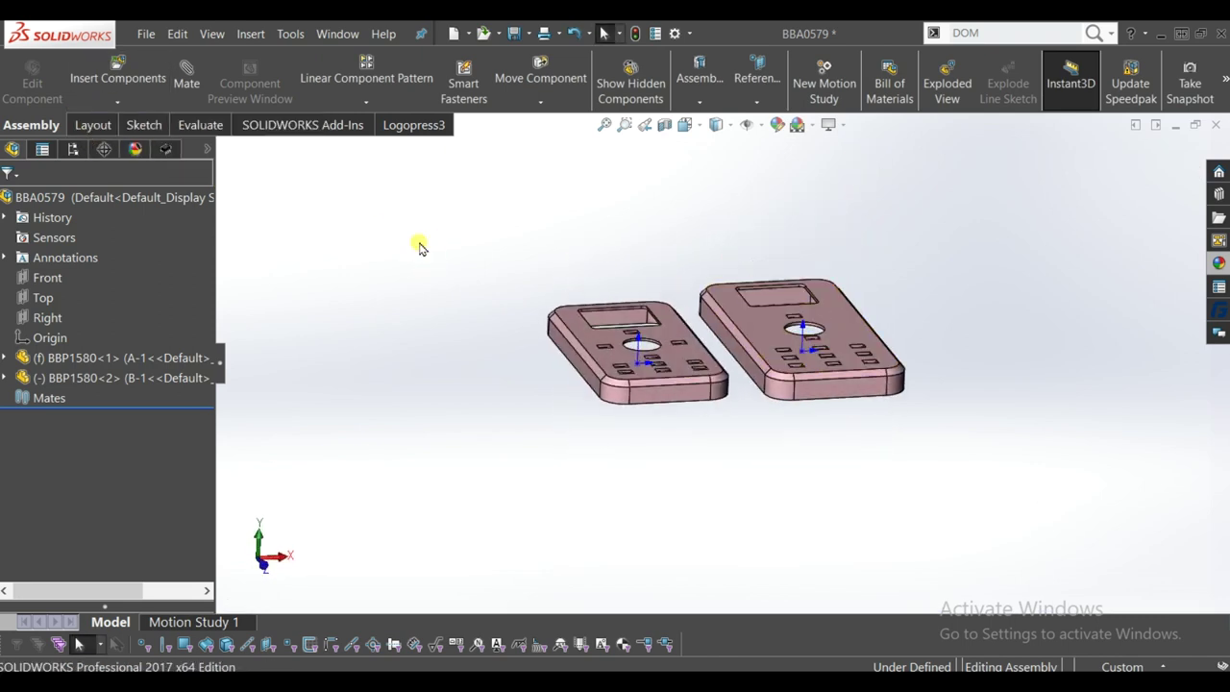
- Mate the two plates with coincident front faces and coincident top faces
click(706, 400)
click(826, 391)
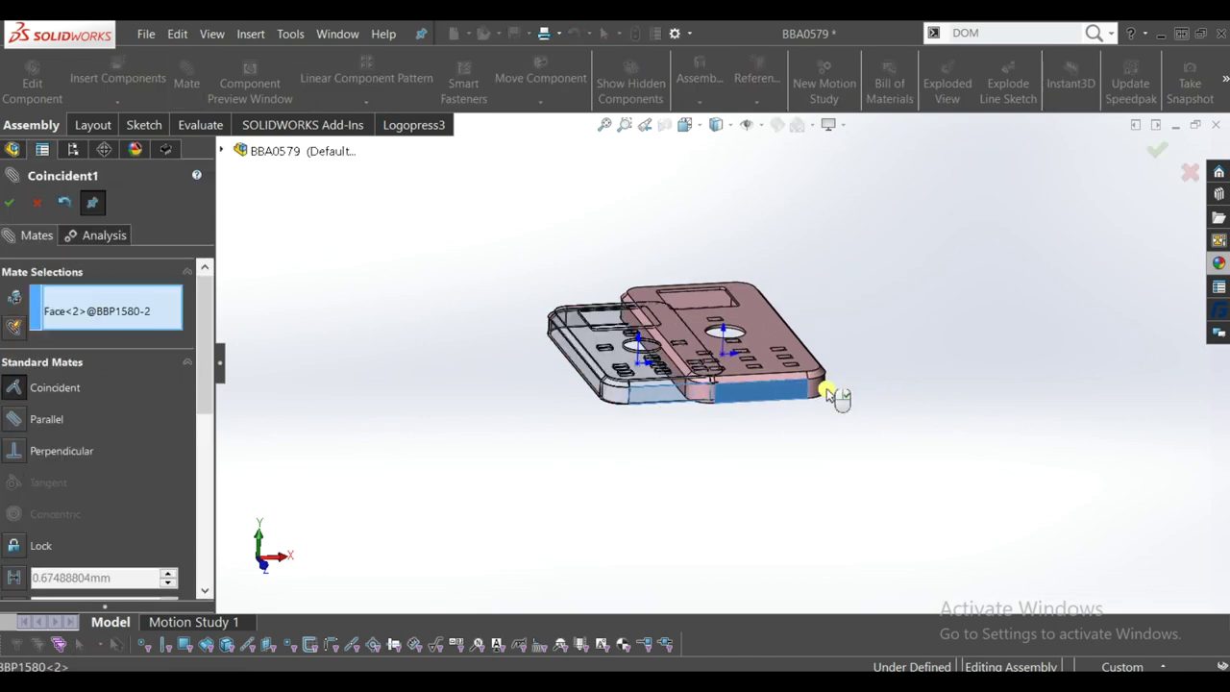
click(1056, 419)
drag(782, 348, 919, 349)
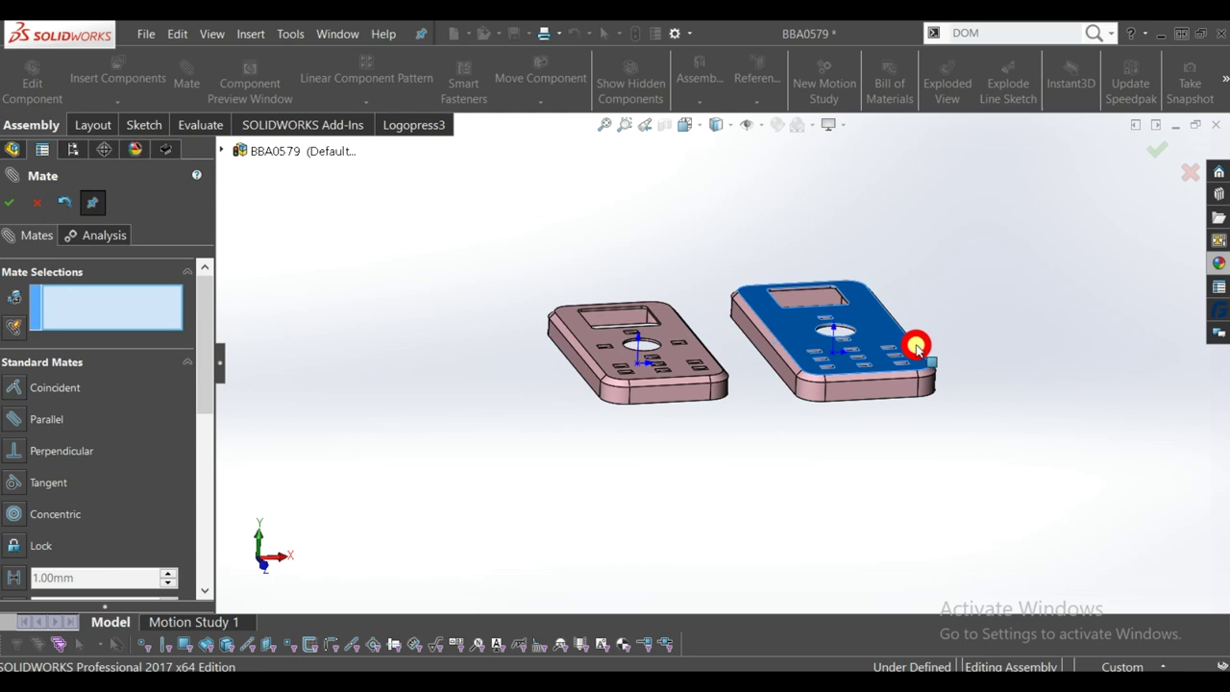
click(694, 358)
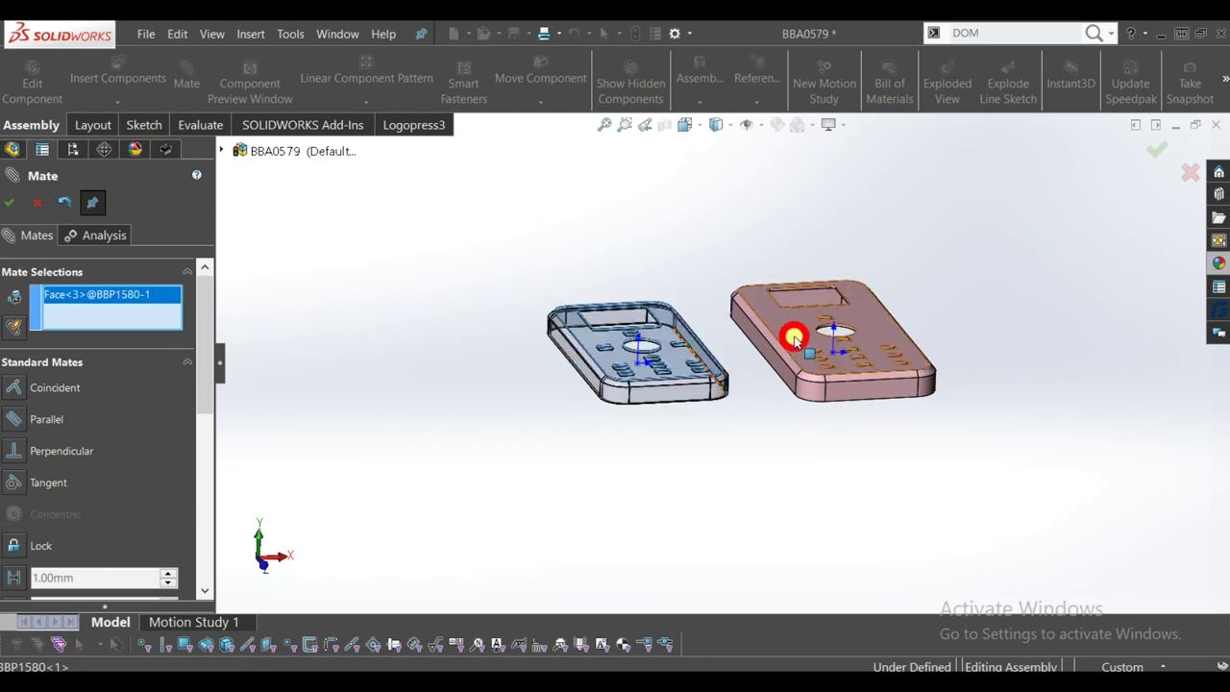
click(794, 338)
click(1027, 313)
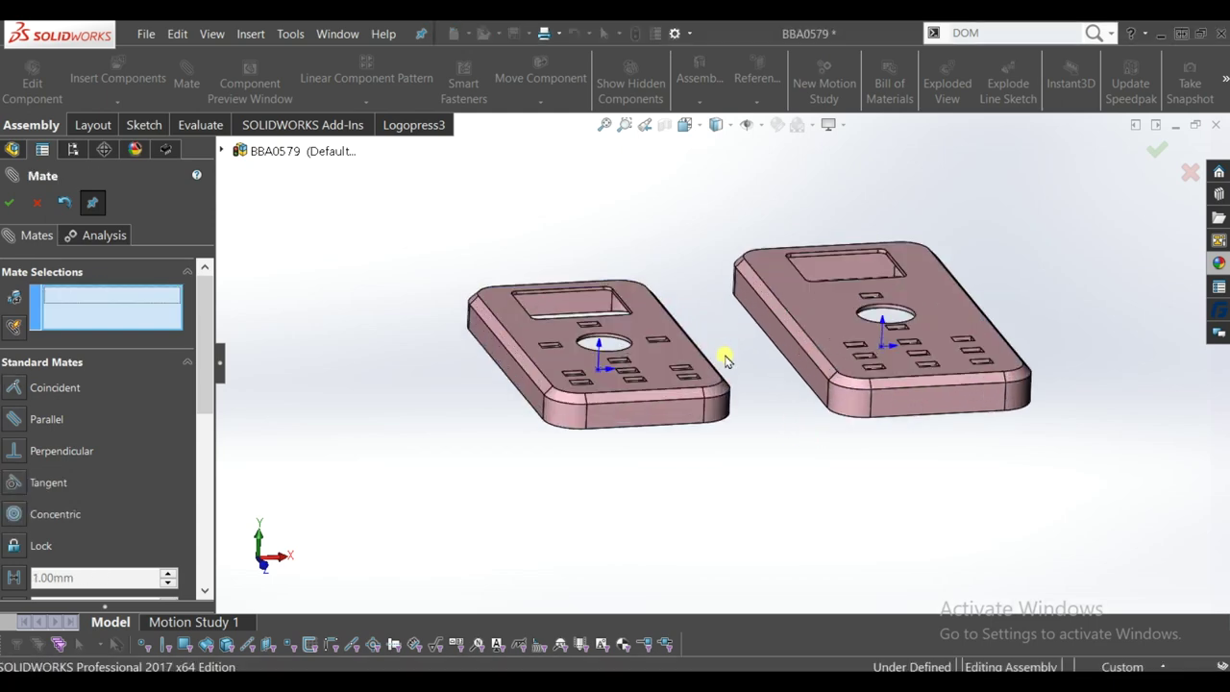
- Add a 20 mm distance mate between the plates' facing side faces
click(661, 375)
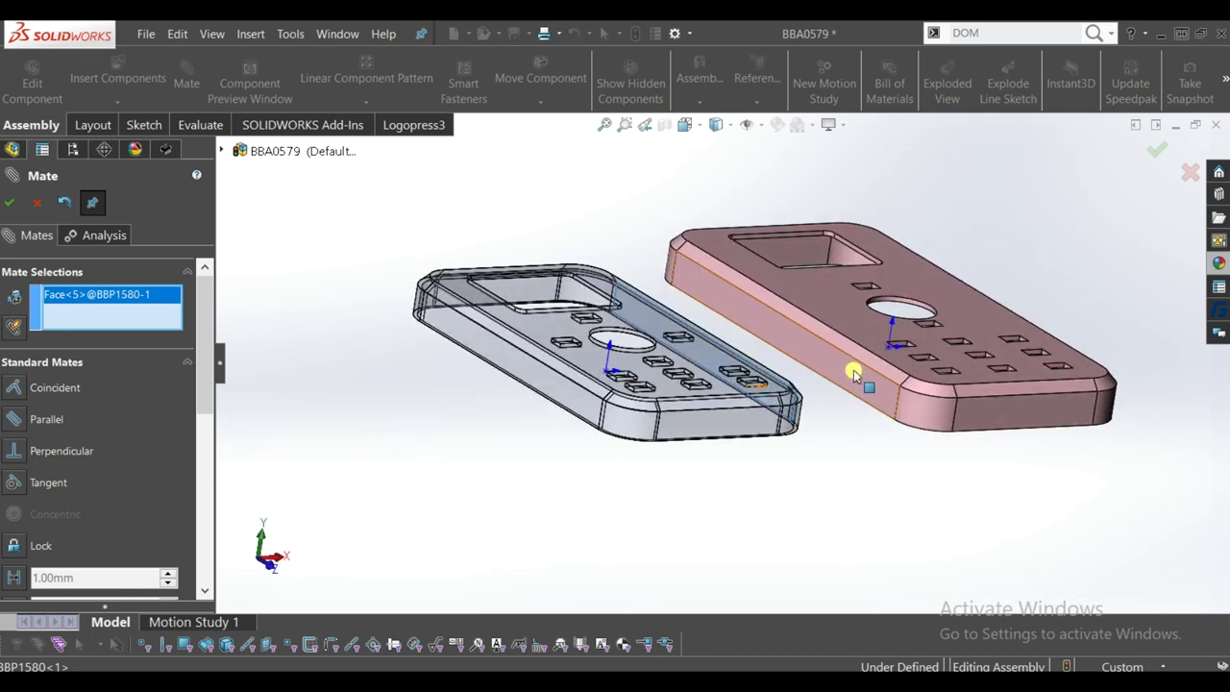
click(851, 371)
click(971, 399)
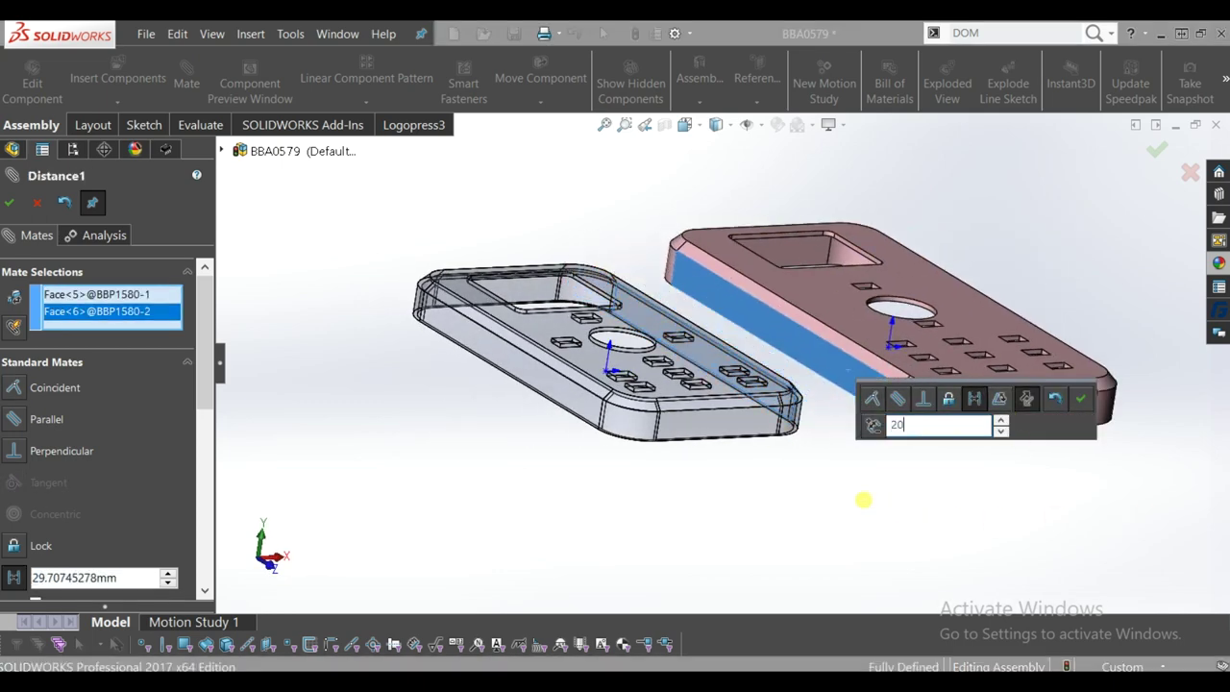
key(Return)
click(1083, 399)
mouse_move(1056, 413)
middle_down()
mouse_move(796, 513)
mouse_move(882, 267)
mouse_move(911, 352)
middle_up()
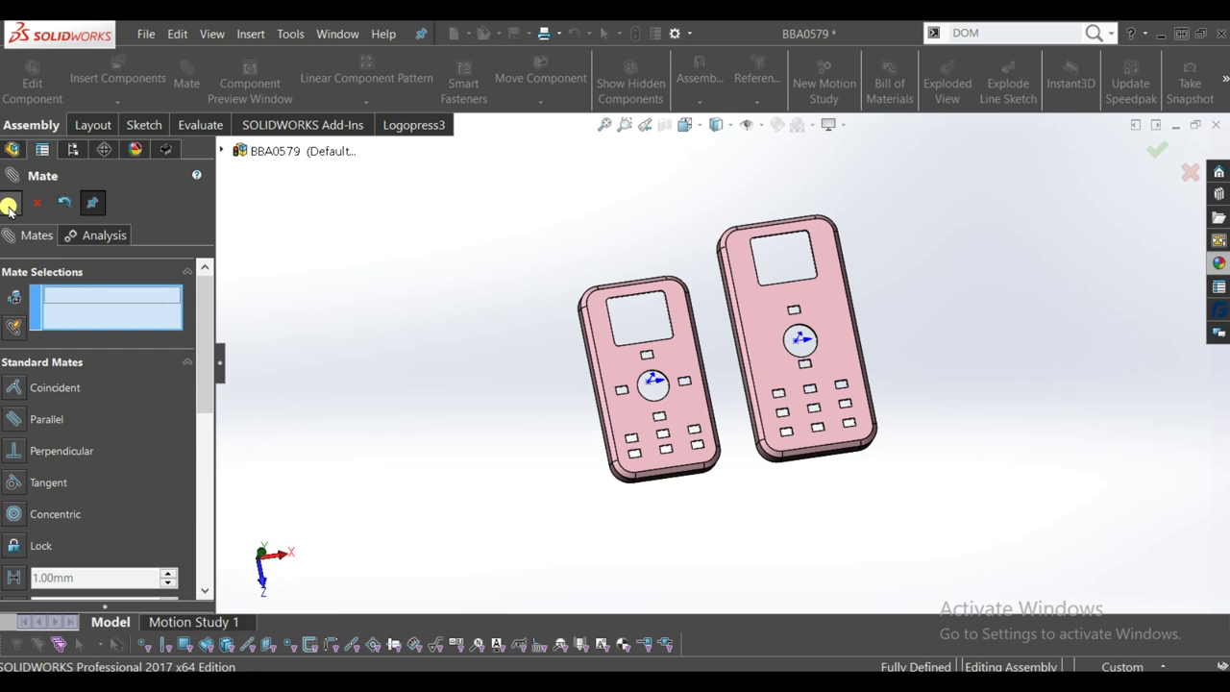
click(8, 206)
- Insert a third BBP1580 plate in configuration C-1 into the assembly
click(123, 104)
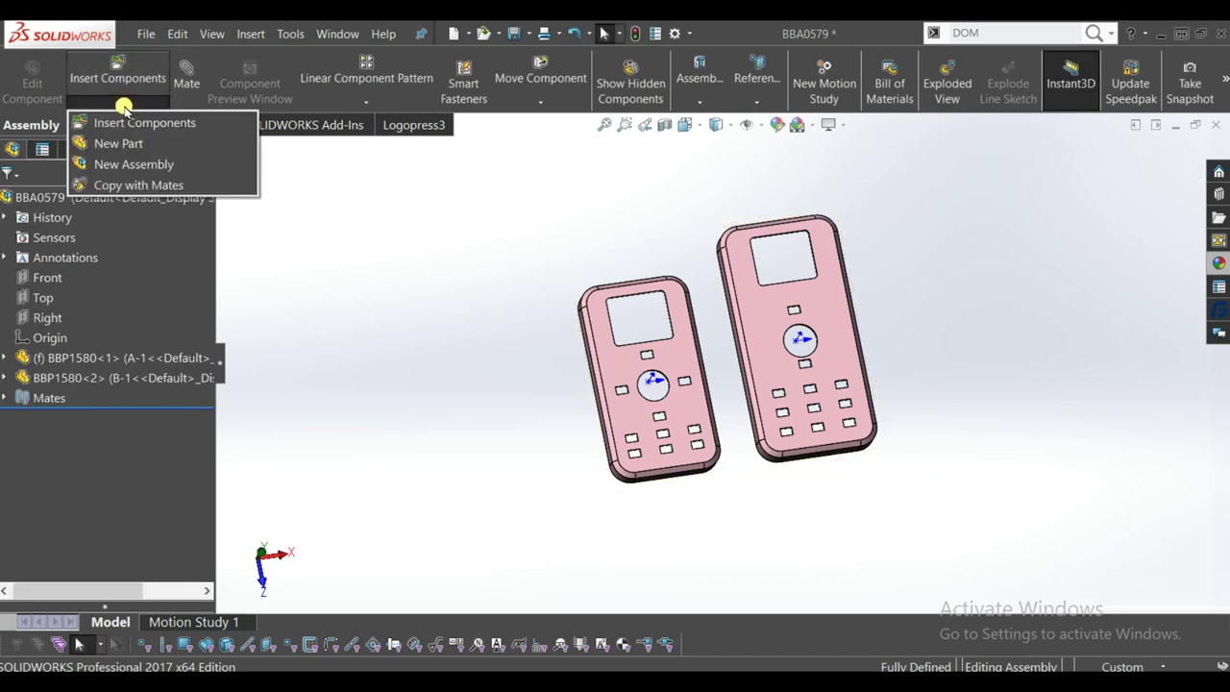
click(137, 122)
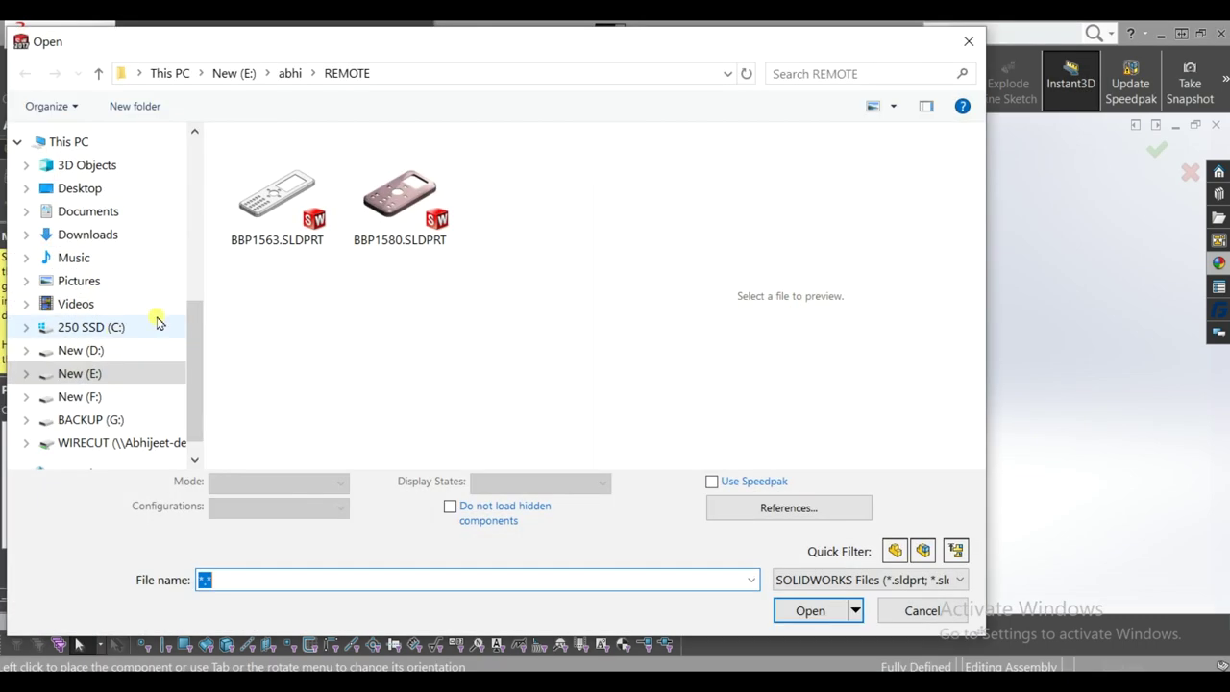
double_click(399, 195)
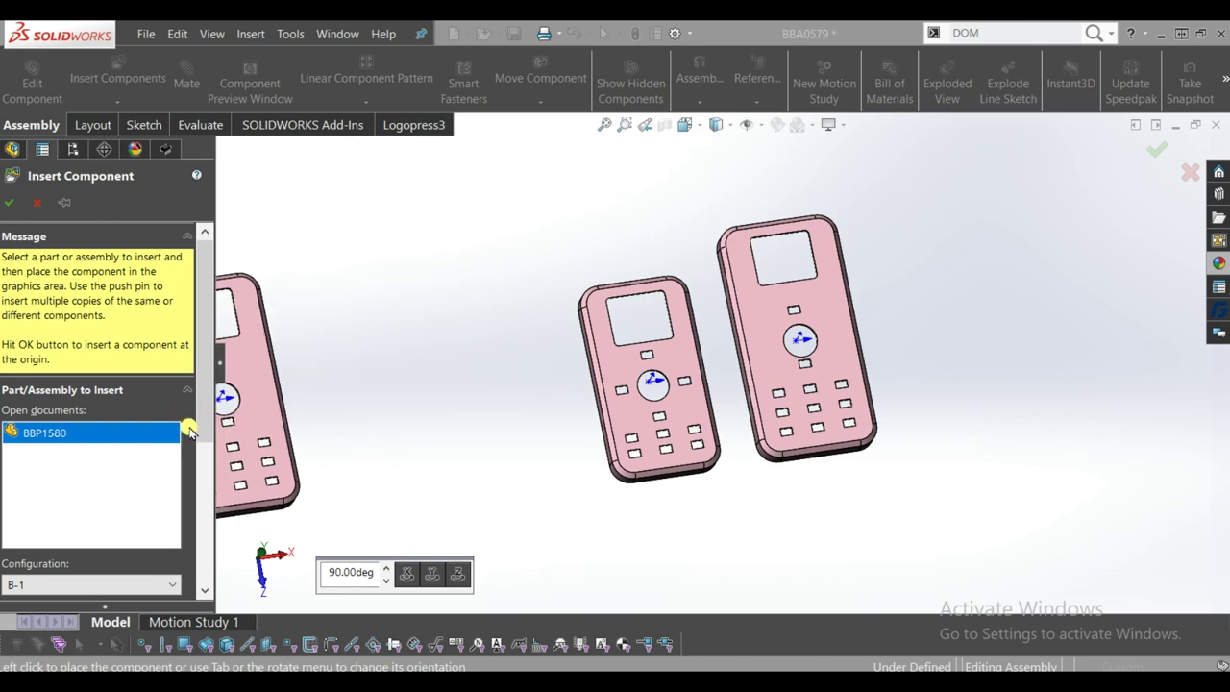
scroll(192, 434, down, 1)
scroll(197, 439, down, 2)
click(85, 455)
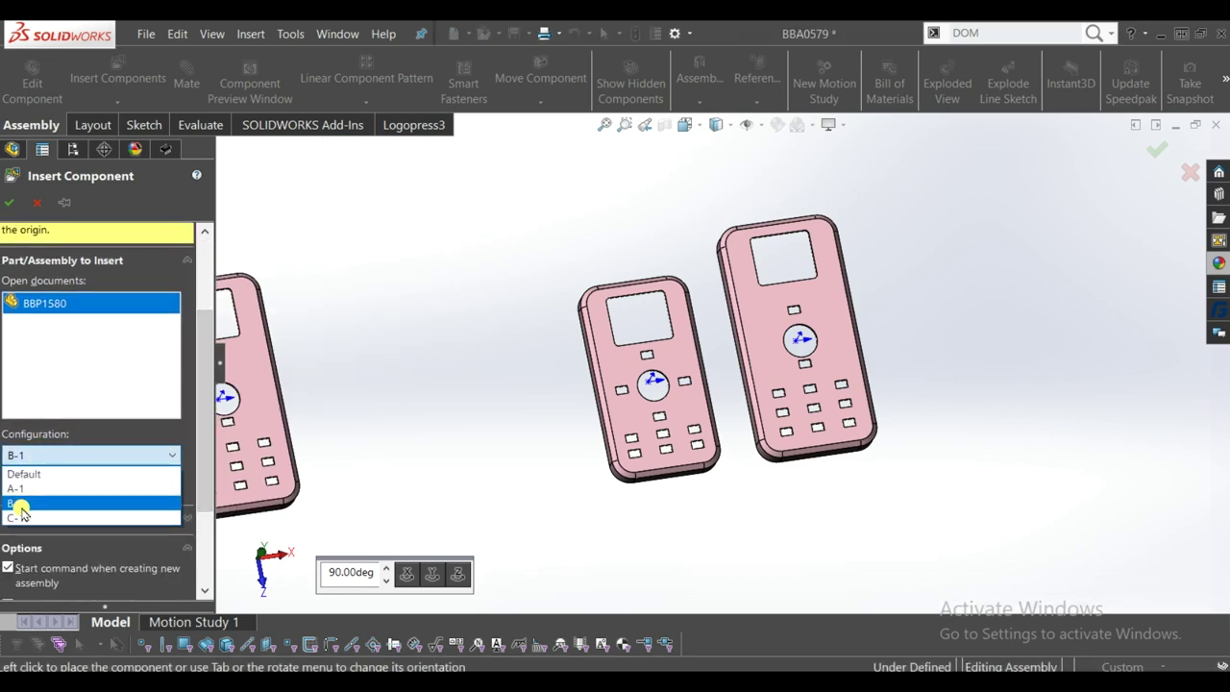
click(17, 516)
scroll(922, 303, up, 2)
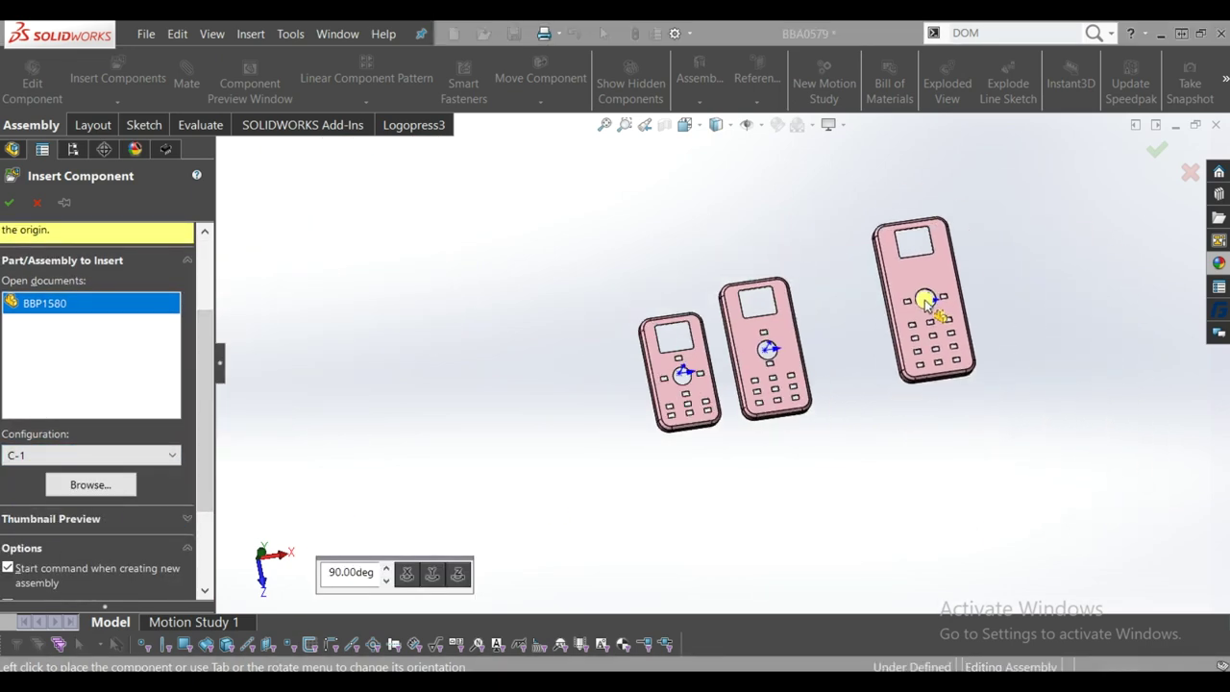
scroll(903, 289, down, 2)
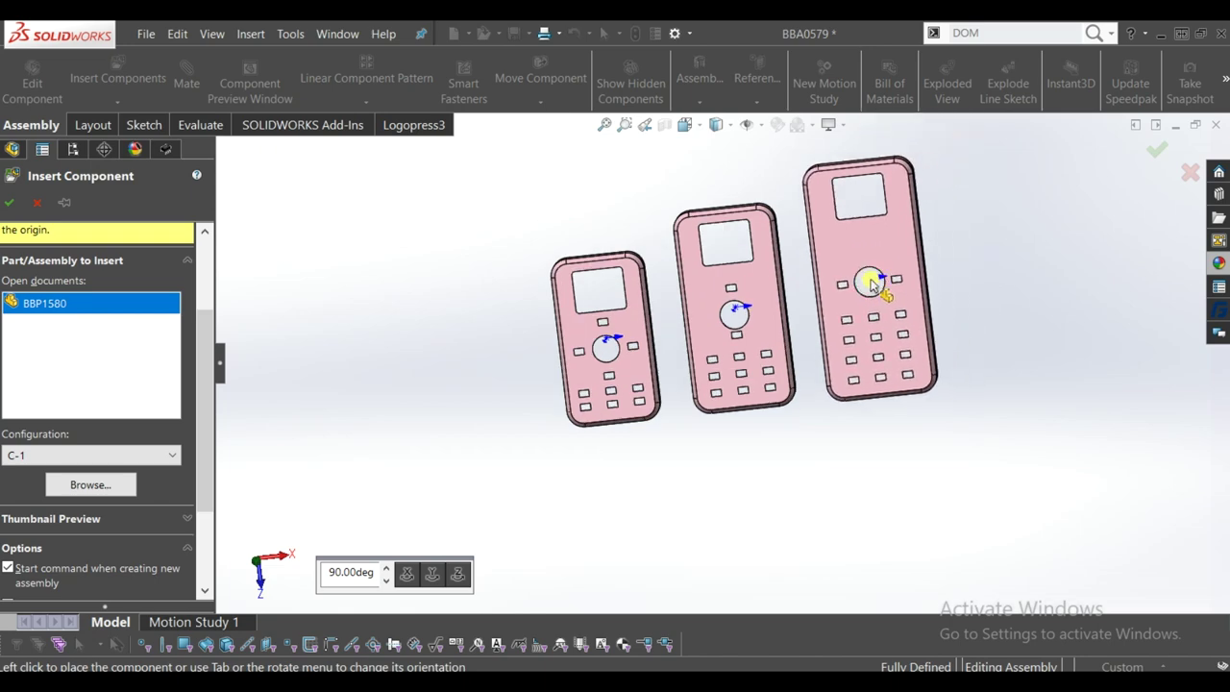
click(871, 285)
scroll(867, 275, down, 2)
middle_drag(867, 274, 813, 275)
scroll(730, 269, up, 2)
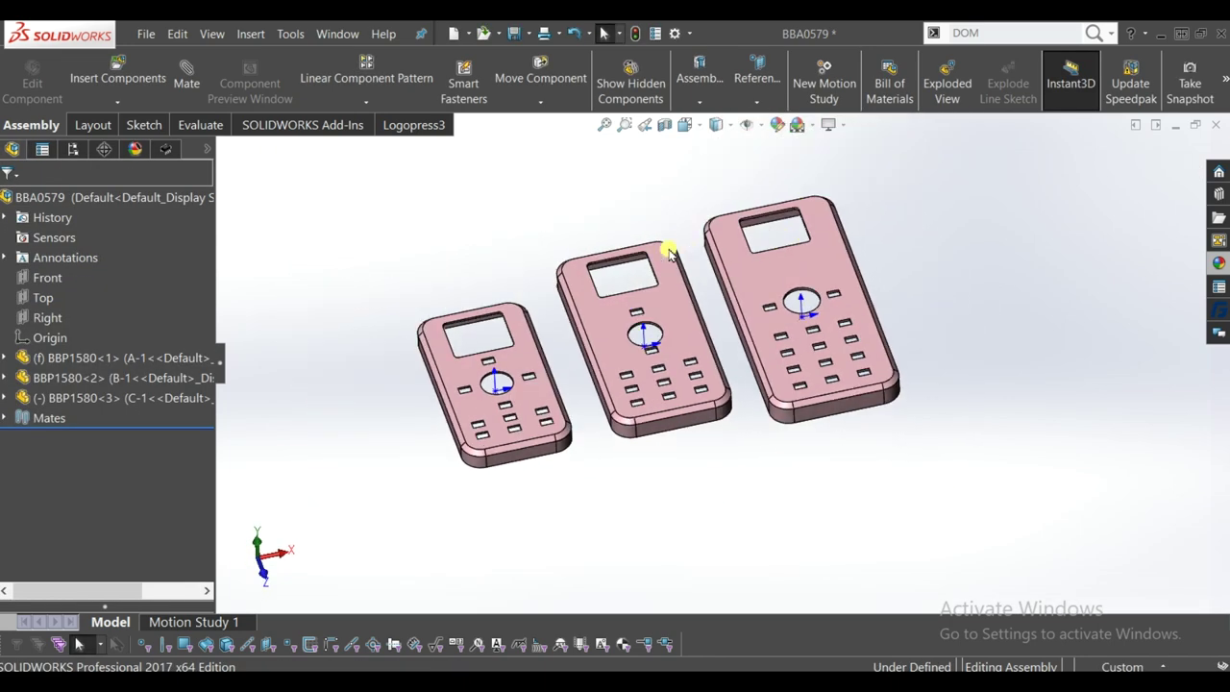
scroll(669, 252, down, 2)
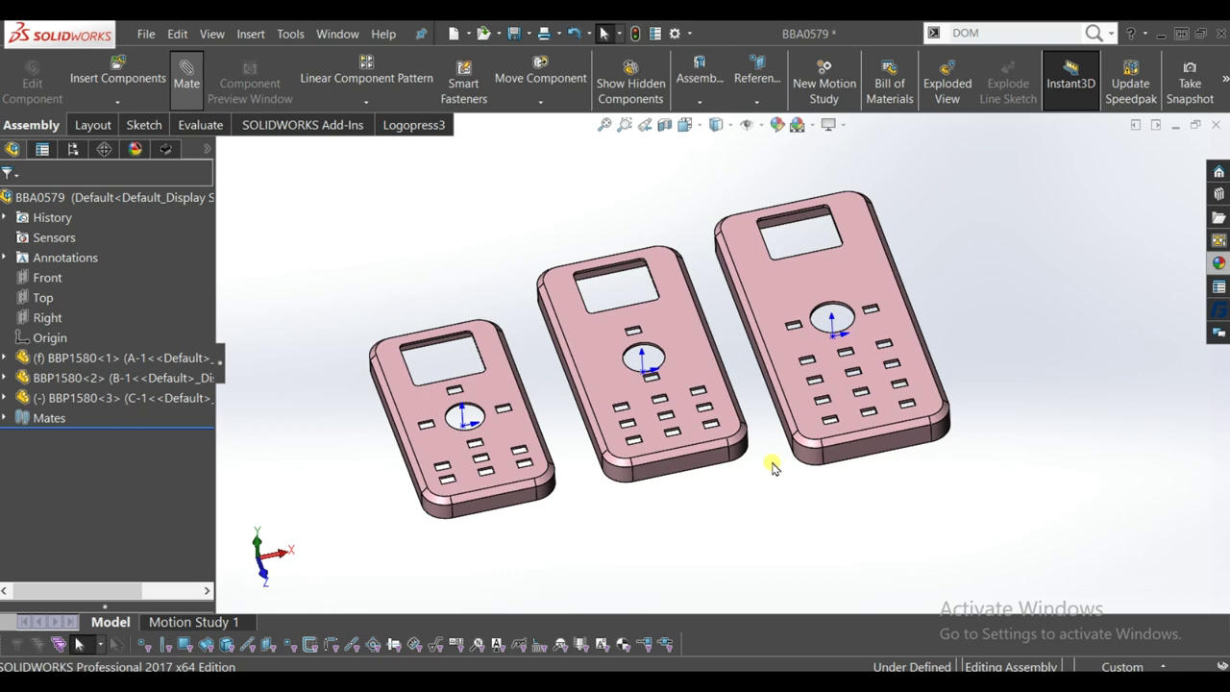
- Mate the C-1 plate to the B-1 plate with coincident top and bottom faces
click(749, 432)
click(843, 424)
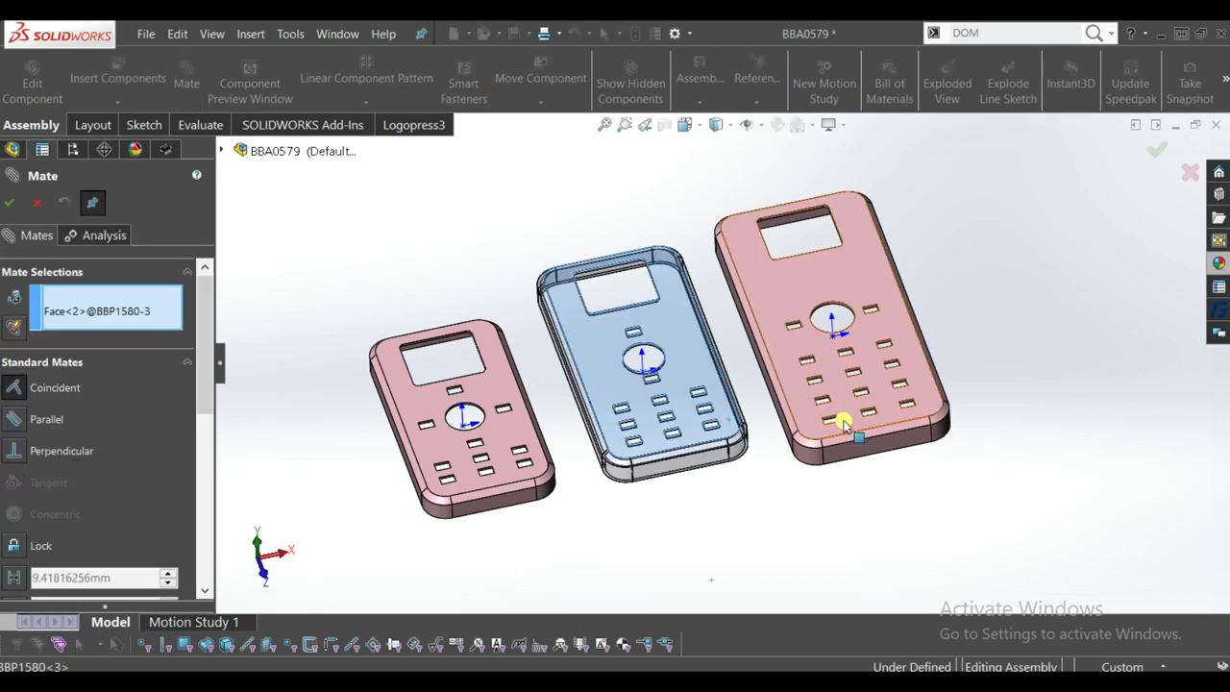
click(1079, 447)
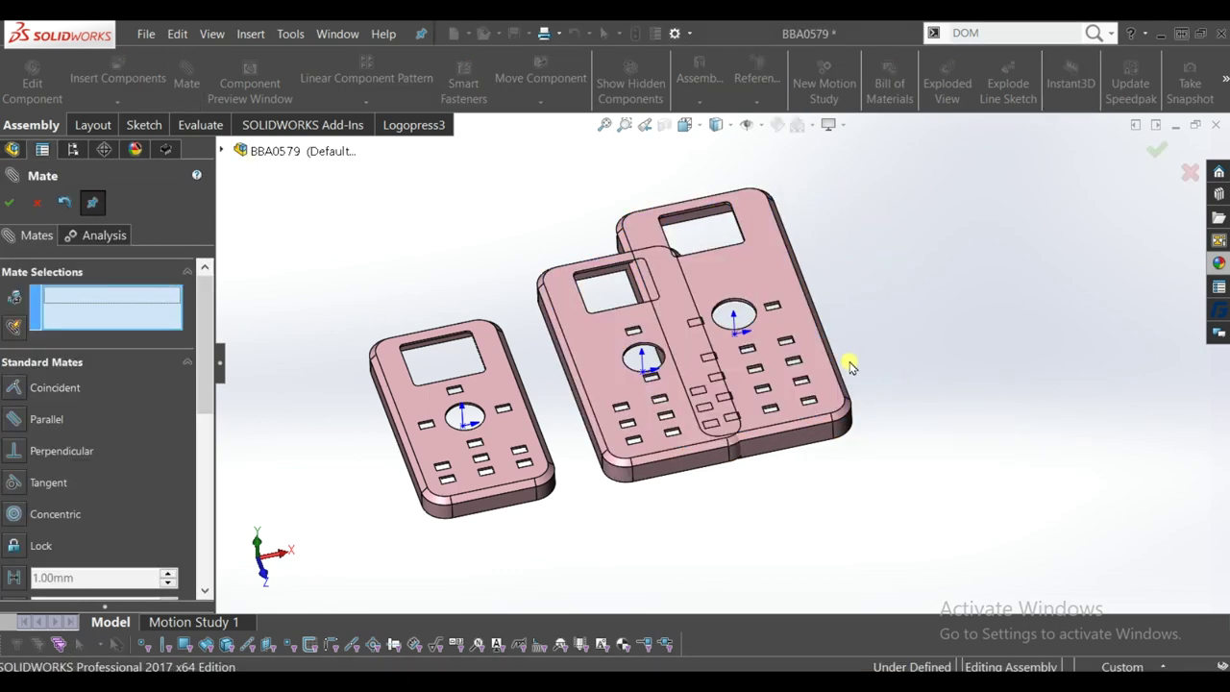
drag(851, 356, 916, 352)
click(692, 468)
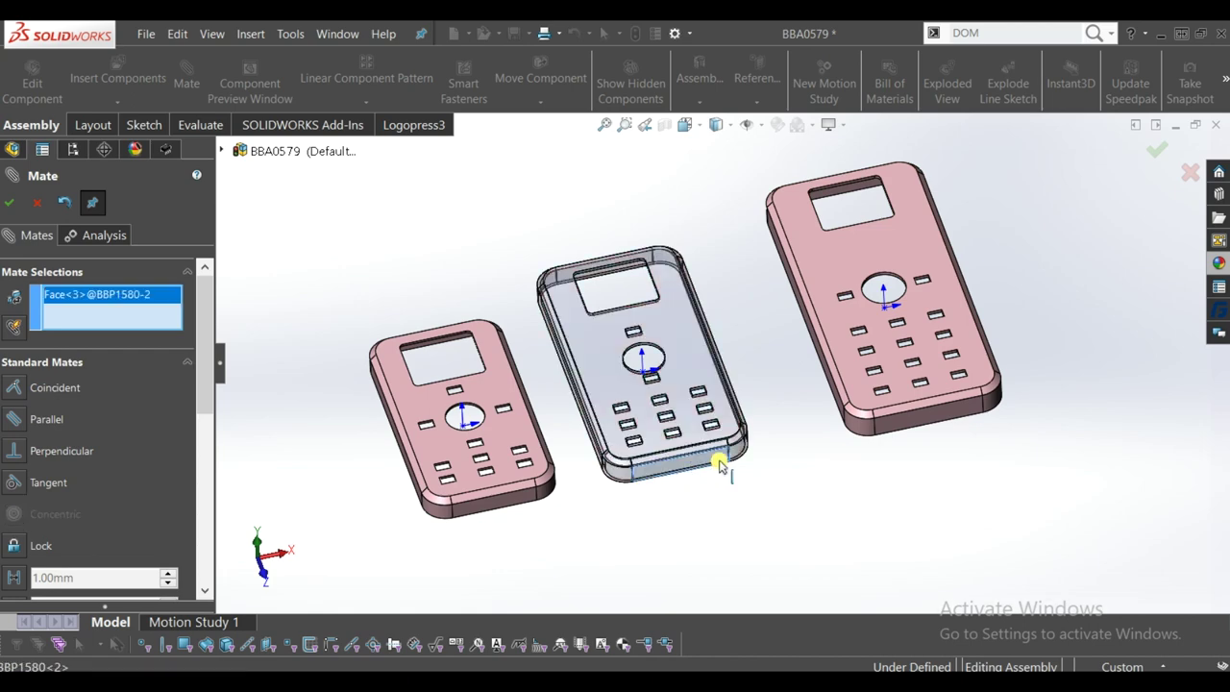
click(903, 423)
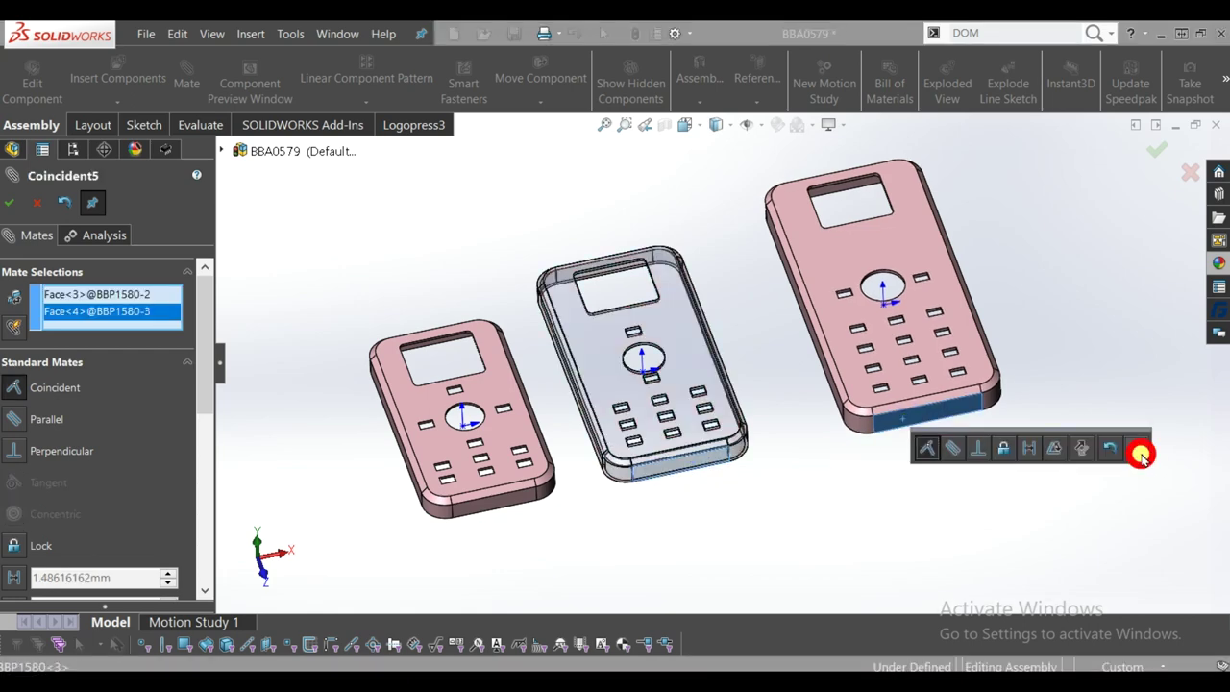
click(1140, 456)
- Add a 20 mm distance mate between the B-1 and C-1 side faces
mouse_move(856, 357)
middle_down()
mouse_move(743, 375)
mouse_move(672, 426)
mouse_move(813, 401)
middle_up()
click(658, 409)
click(829, 392)
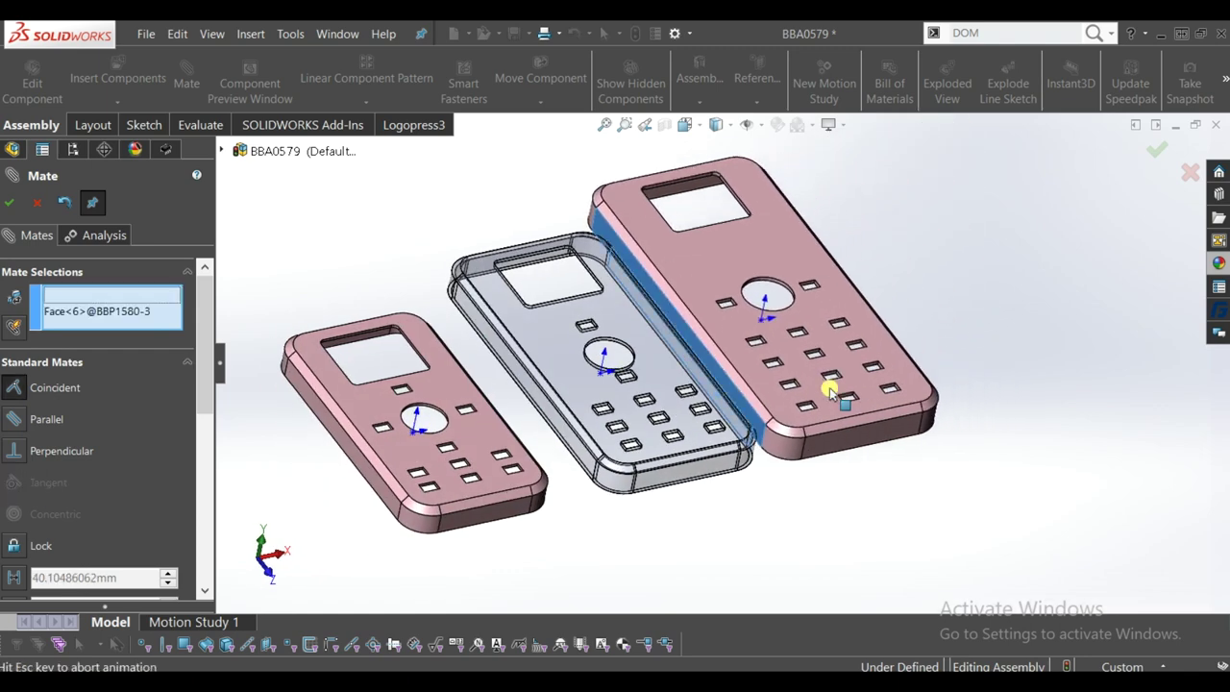
click(956, 418)
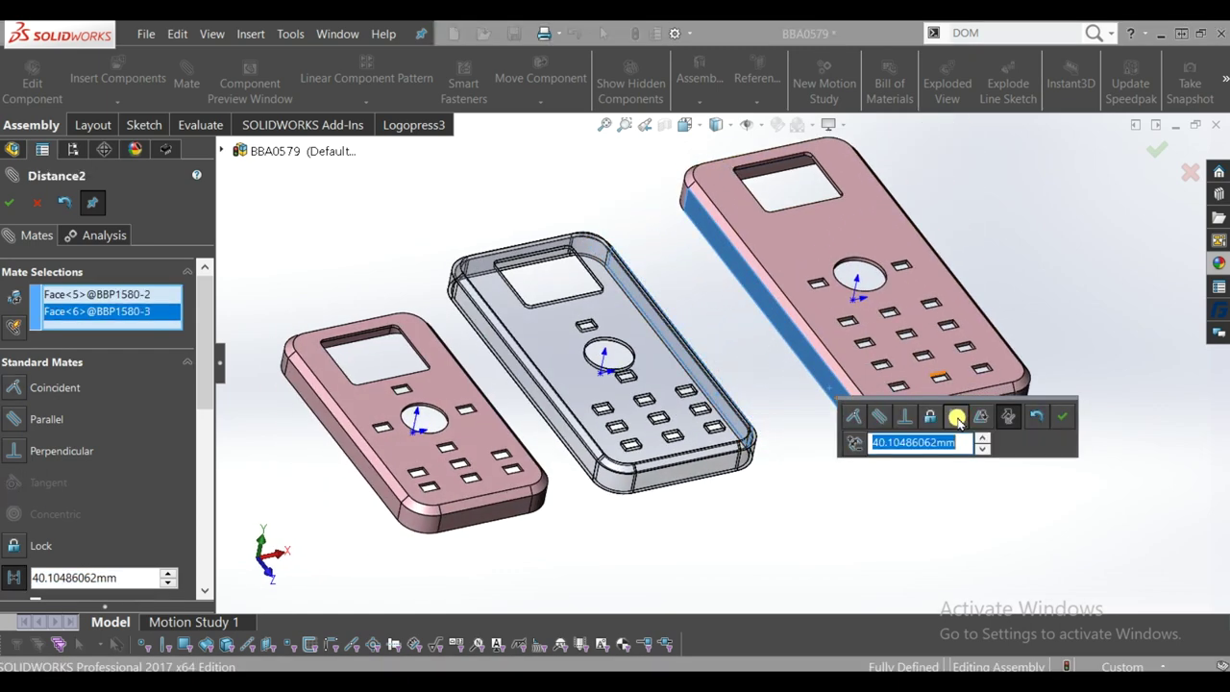
text(20)
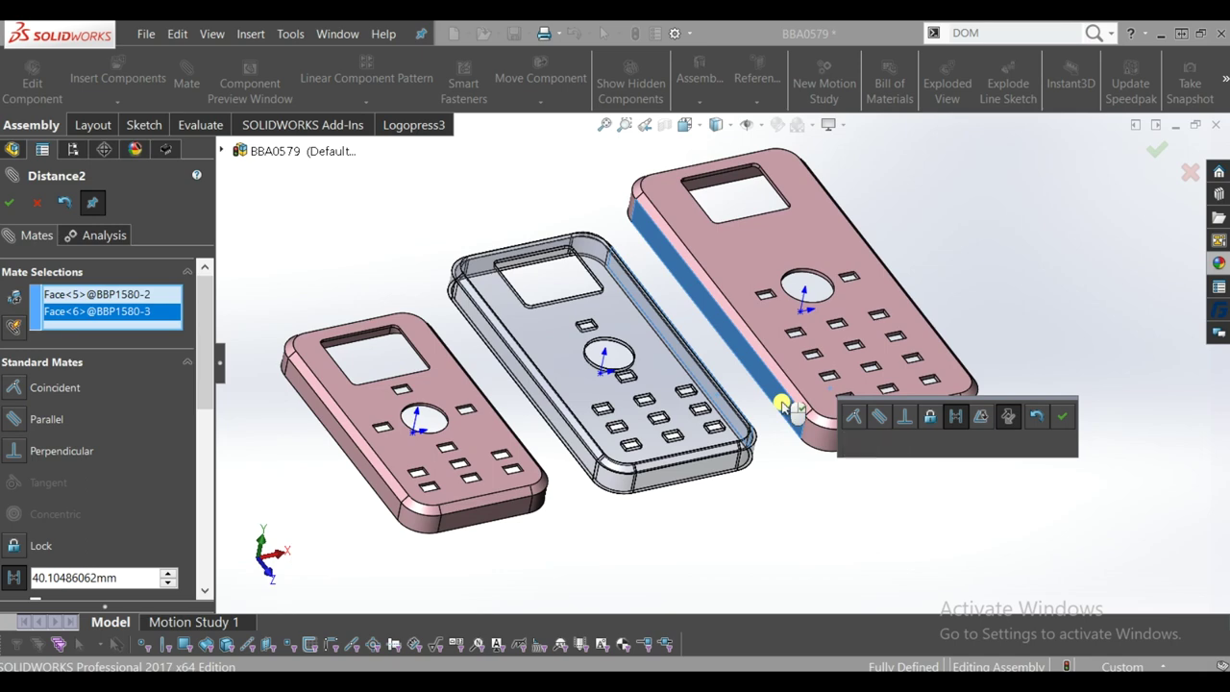
click(1061, 415)
middle_drag(1060, 417, 708, 282)
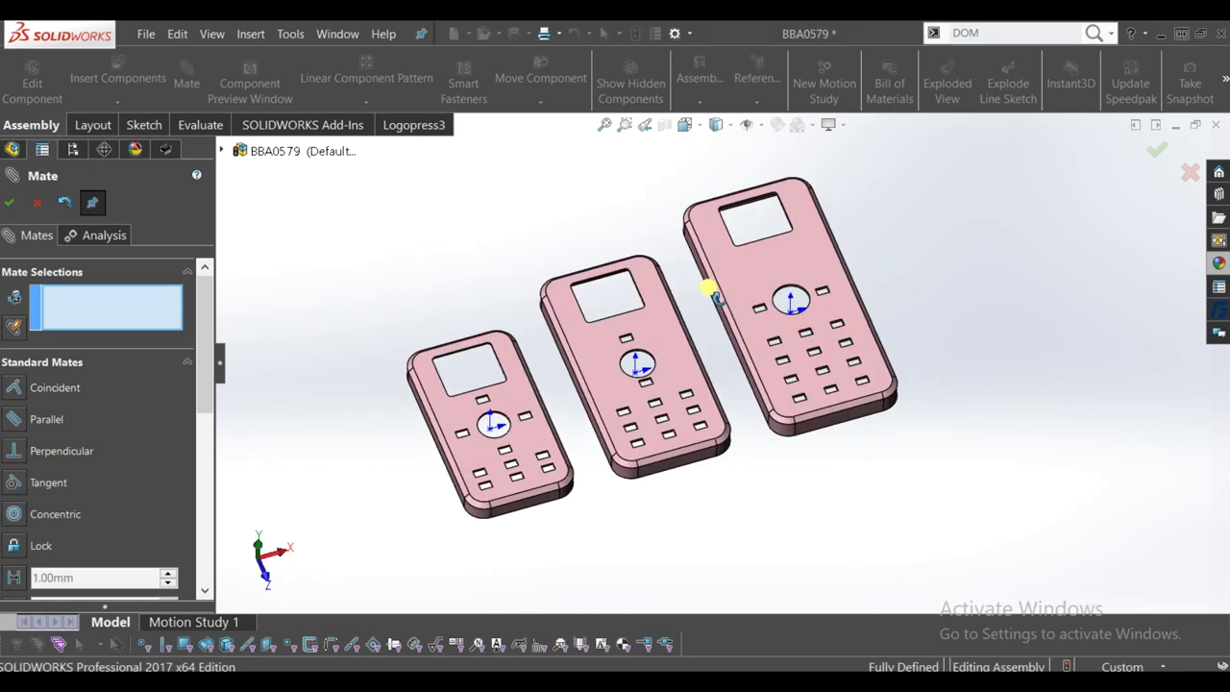
click(12, 204)
- Hide the origin markers and view the plates from the top
click(760, 127)
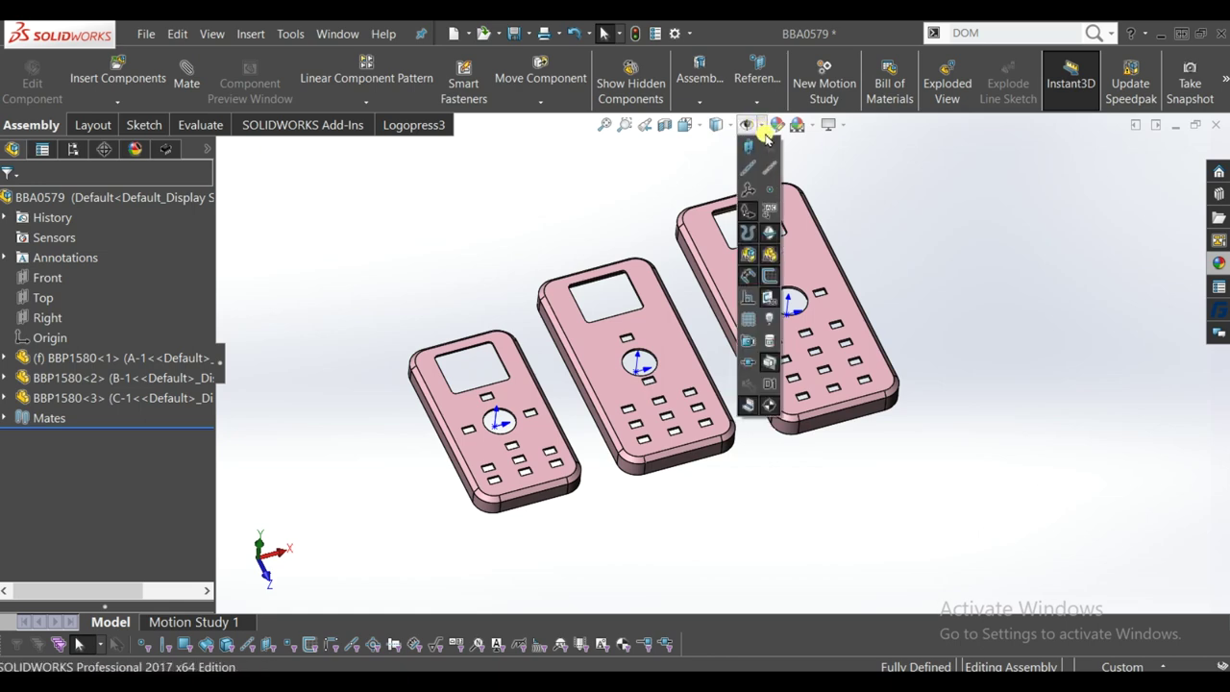
click(750, 213)
middle_drag(522, 187, 716, 533)
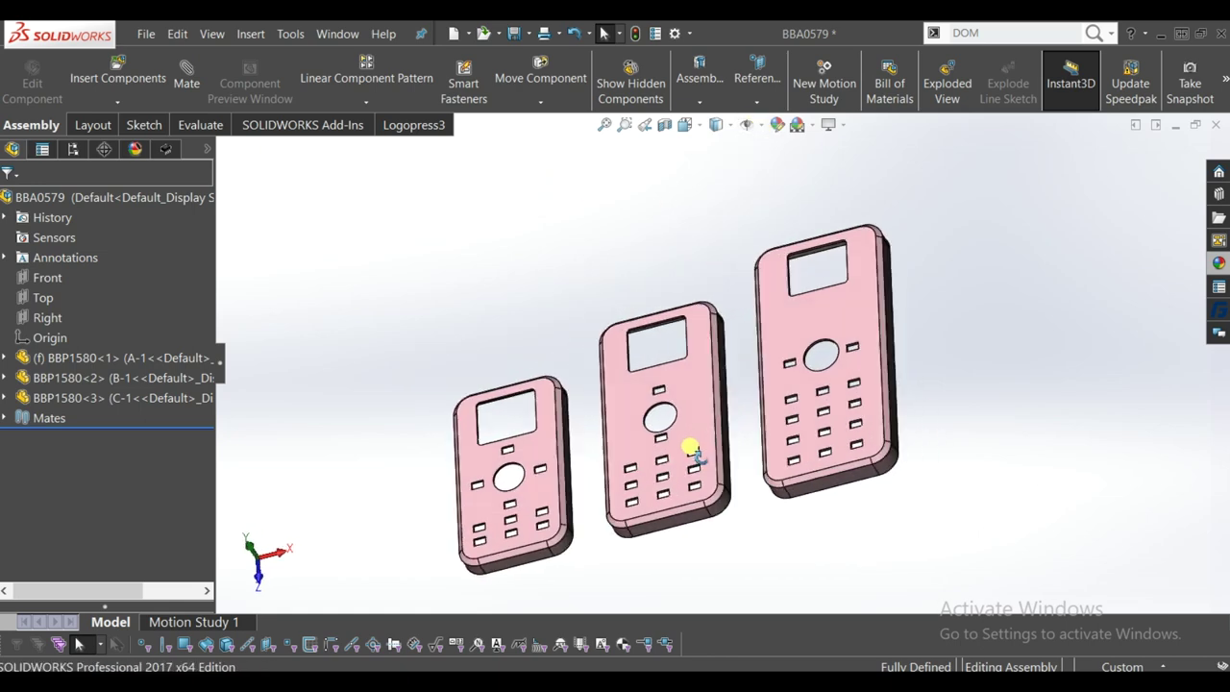
key(space)
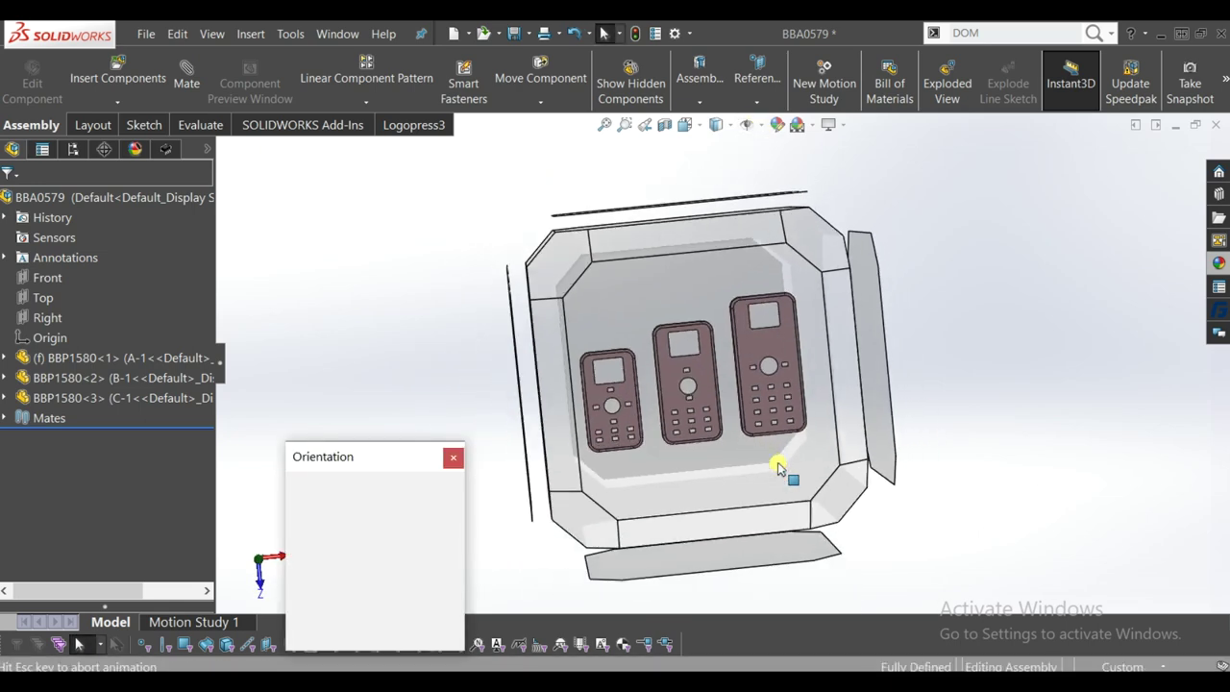
click(762, 437)
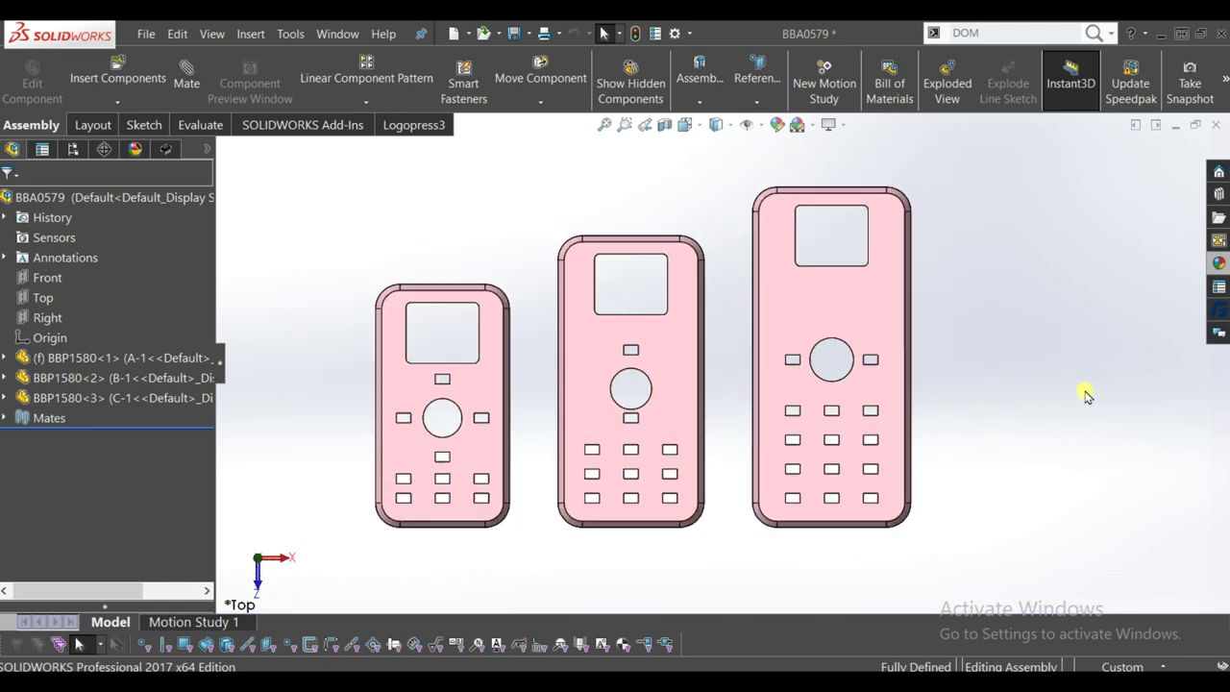
scroll(472, 326, up, 2)
scroll(472, 327, down, 1)
scroll(1085, 437, down, 1)
scroll(1085, 437, down, 2)
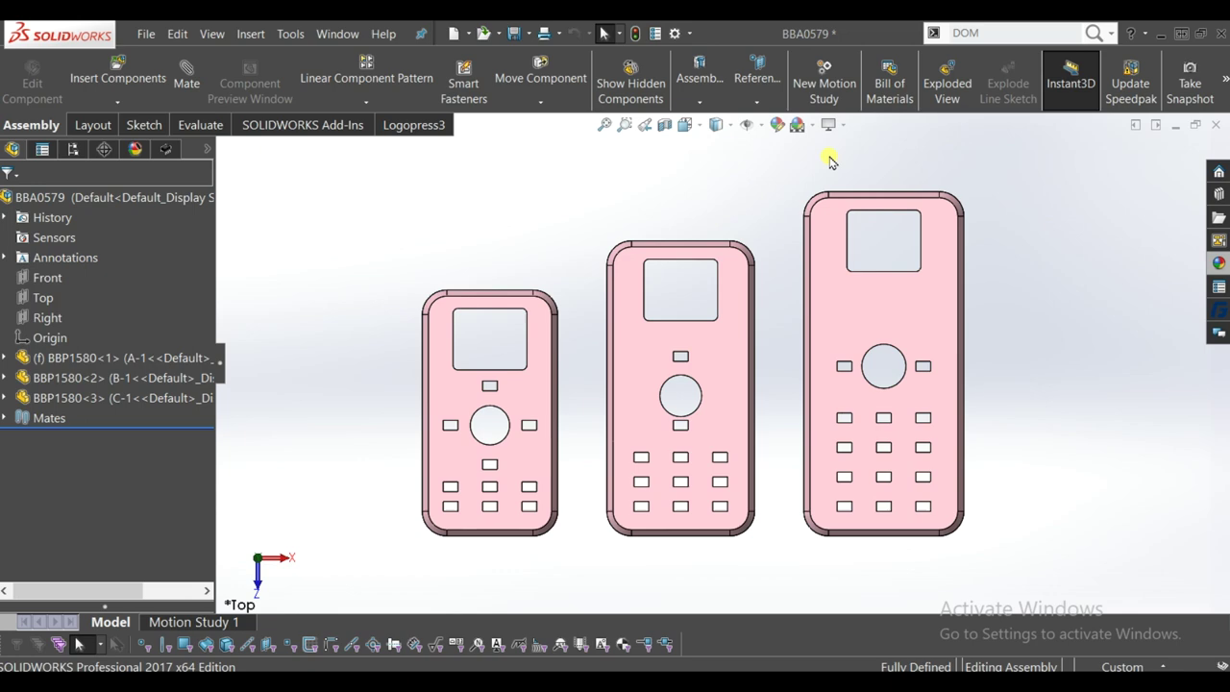
- Apply the Plain White scene to the assembly
click(800, 124)
click(845, 163)
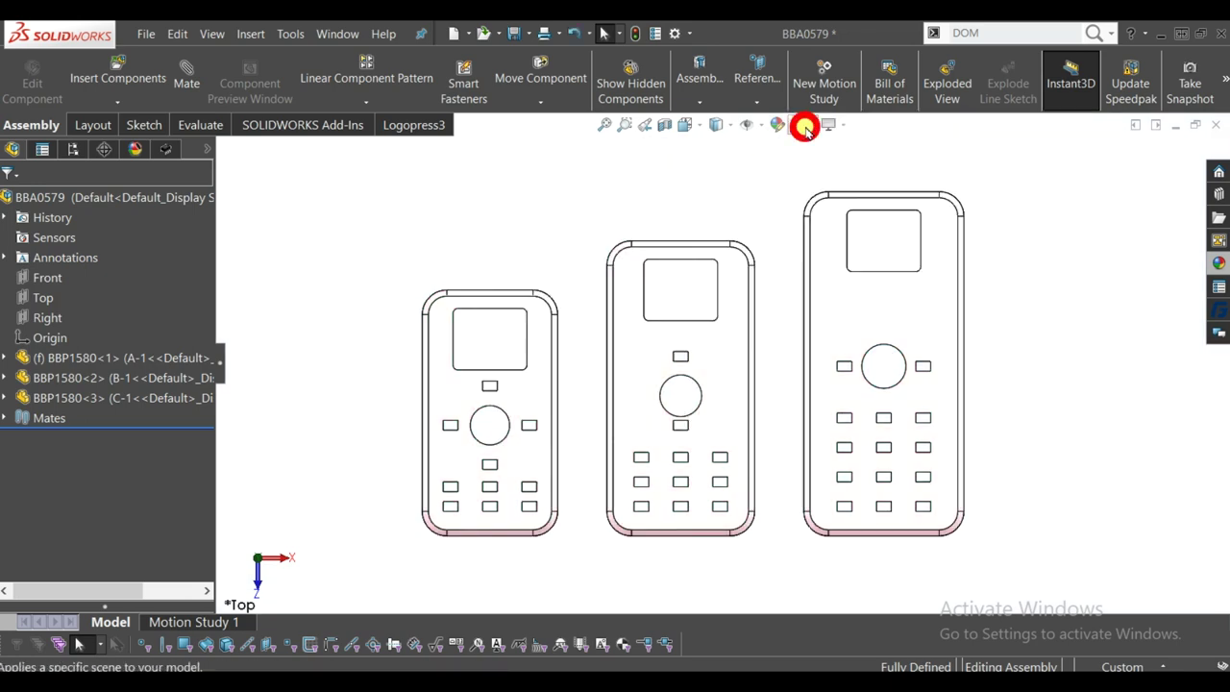
click(805, 127)
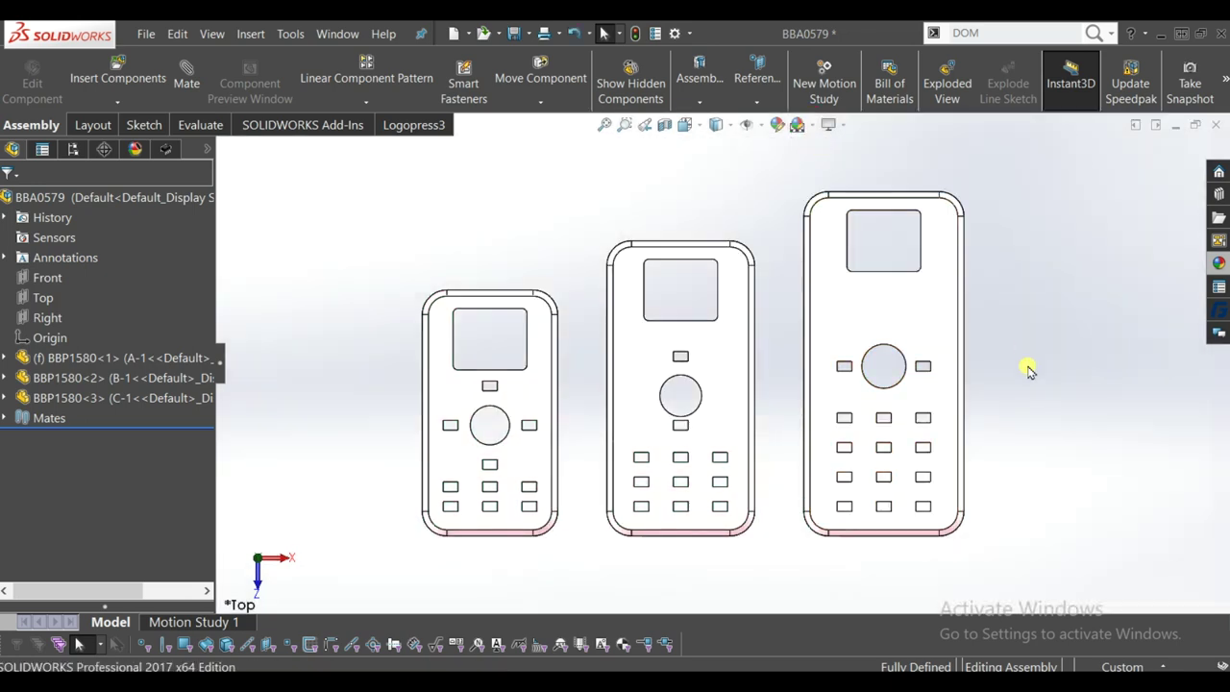
mouse_move(1024, 368)
middle_down()
mouse_move(1048, 186)
mouse_move(1044, 221)
middle_up()
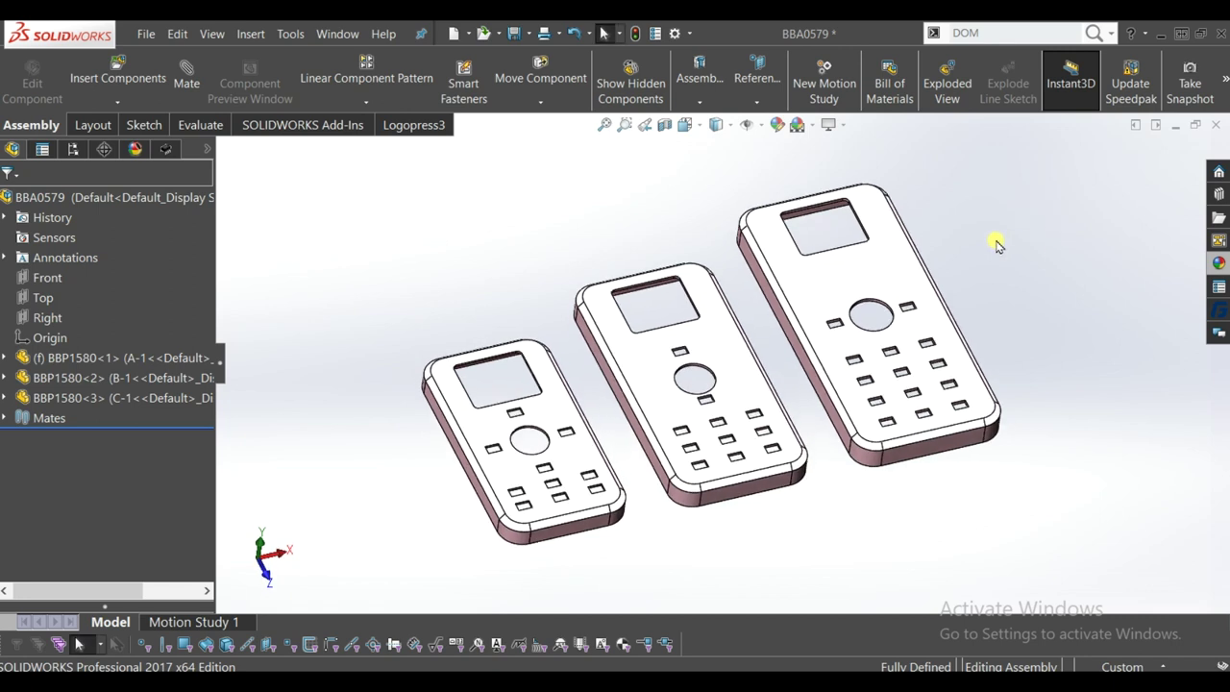
click(1218, 264)
- Apply the Reflective Floor Black studio scene to the plates
click(1007, 174)
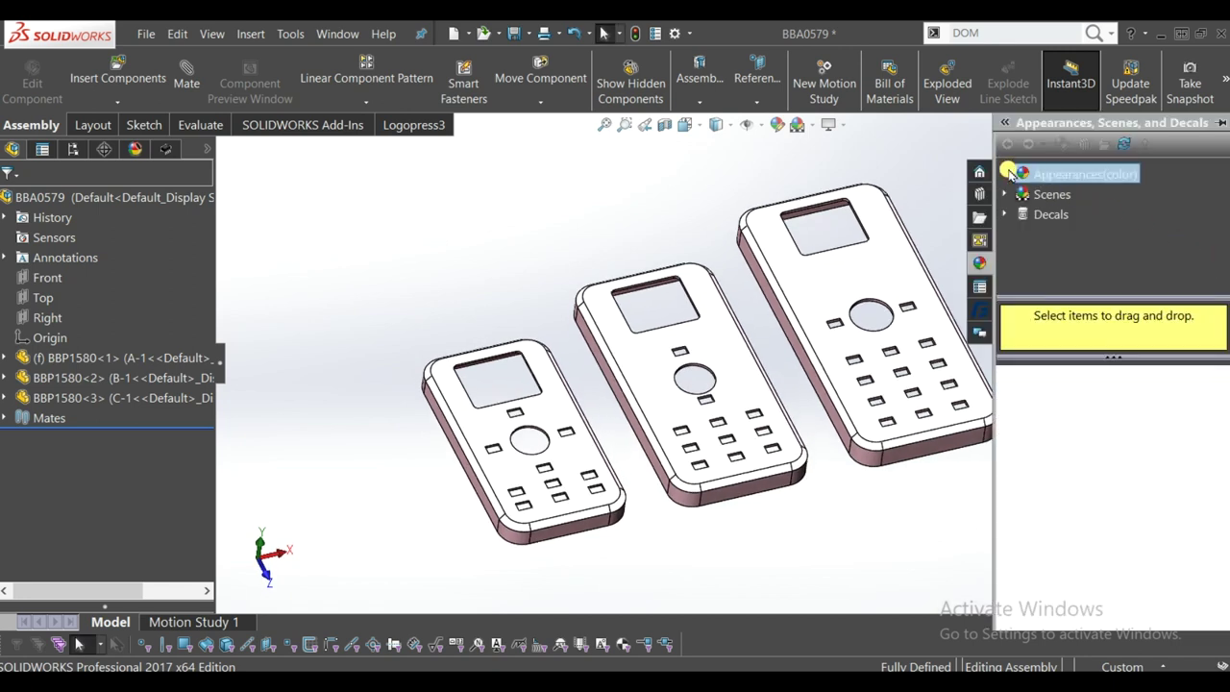
click(1006, 175)
click(1007, 192)
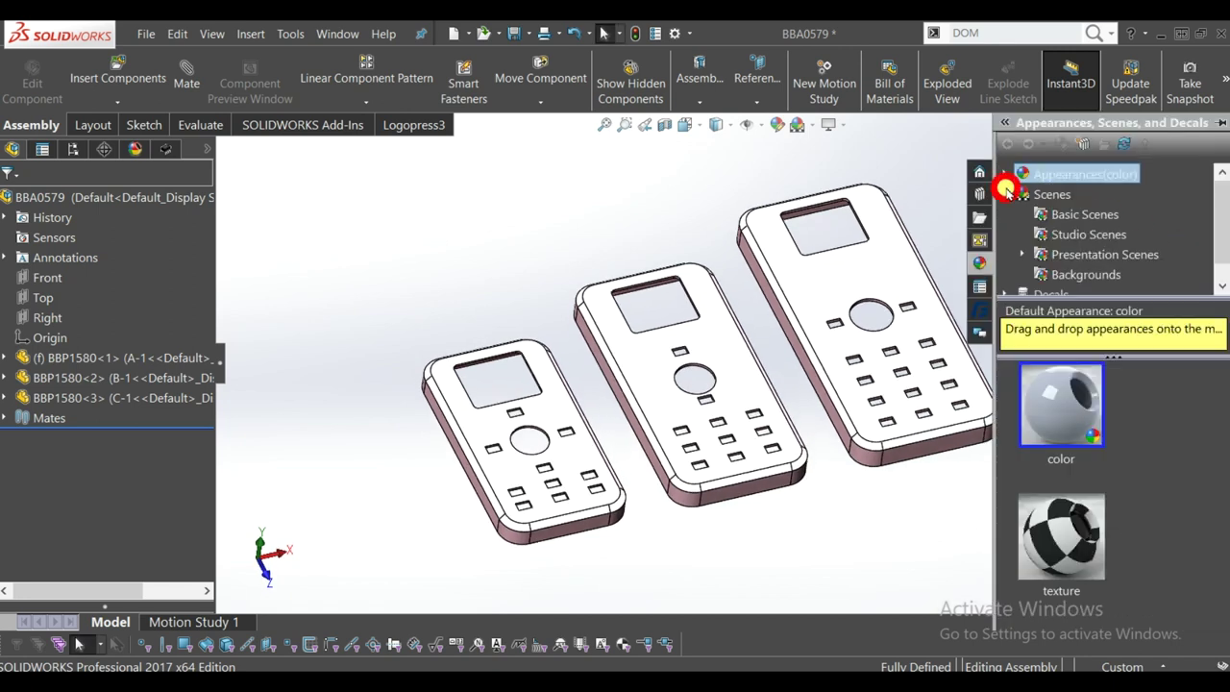
click(1069, 236)
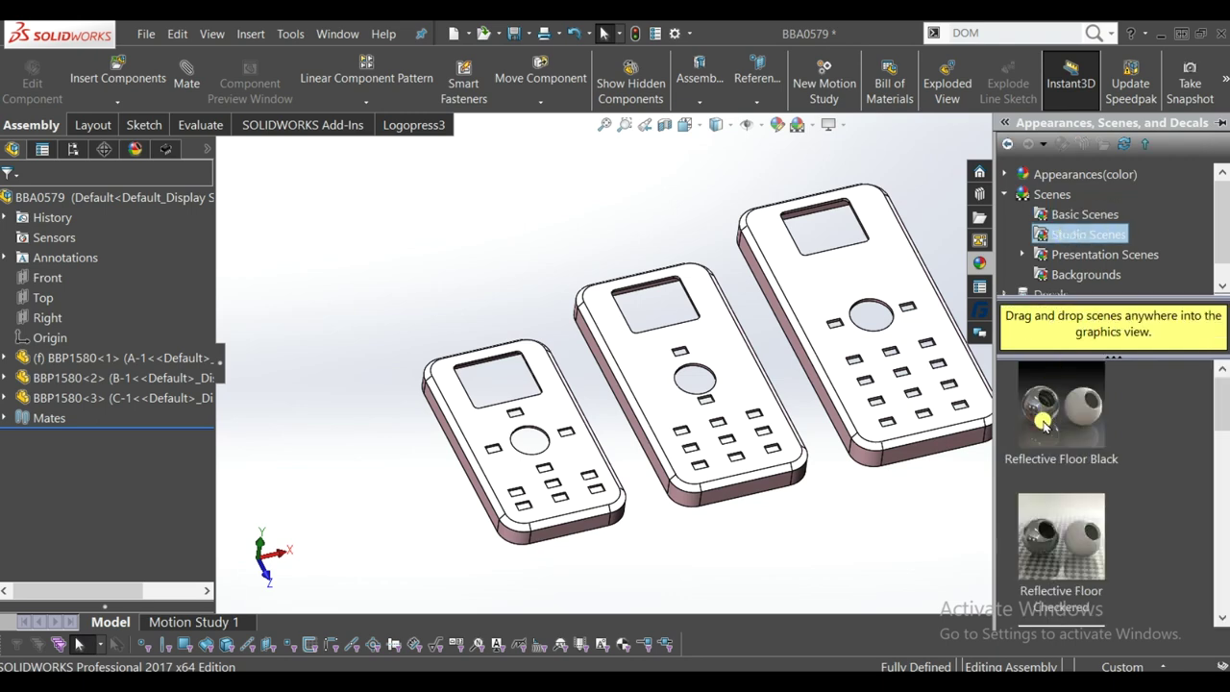
drag(1050, 413, 897, 507)
- Turn on RealView Graphics and switch to Shaded display without edges
click(838, 125)
click(878, 150)
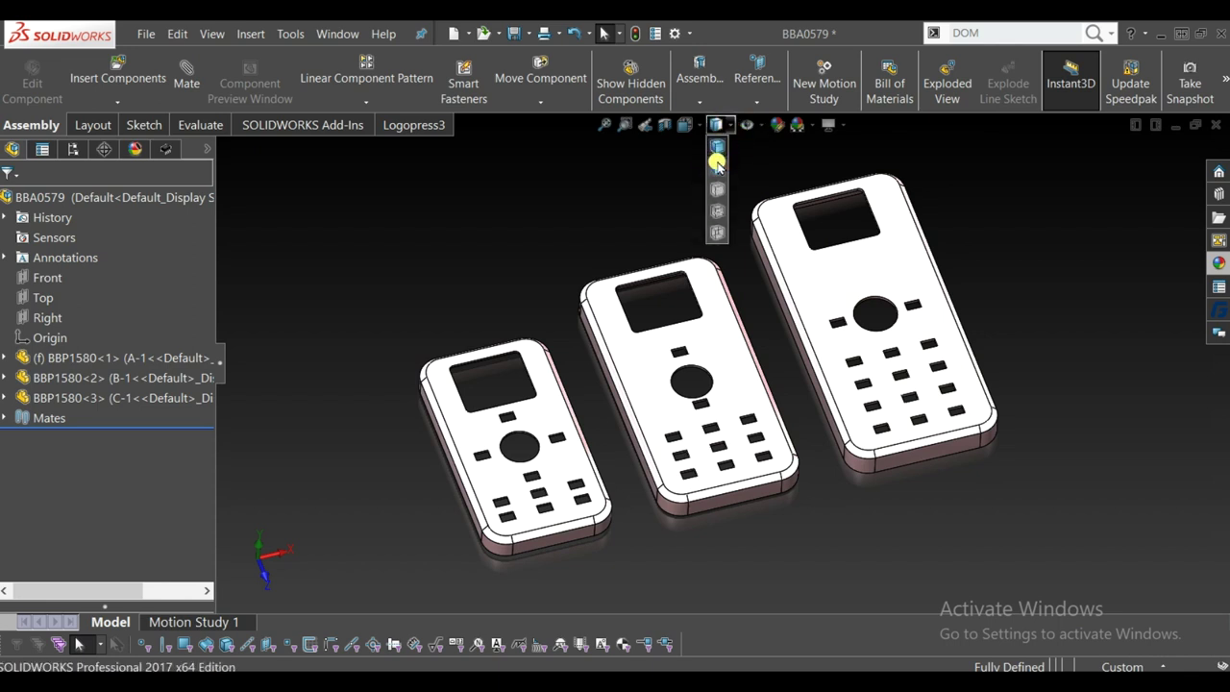
click(717, 165)
mouse_move(796, 256)
middle_down()
mouse_move(892, 521)
mouse_move(867, 538)
middle_up()
scroll(832, 524, up, 3)
mouse_move(796, 510)
middle_down()
mouse_move(749, 448)
mouse_move(730, 379)
mouse_move(746, 316)
mouse_move(736, 329)
mouse_move(747, 340)
mouse_move(730, 346)
mouse_move(732, 527)
mouse_move(735, 452)
mouse_move(752, 489)
middle_up()
scroll(741, 490, down, 3)
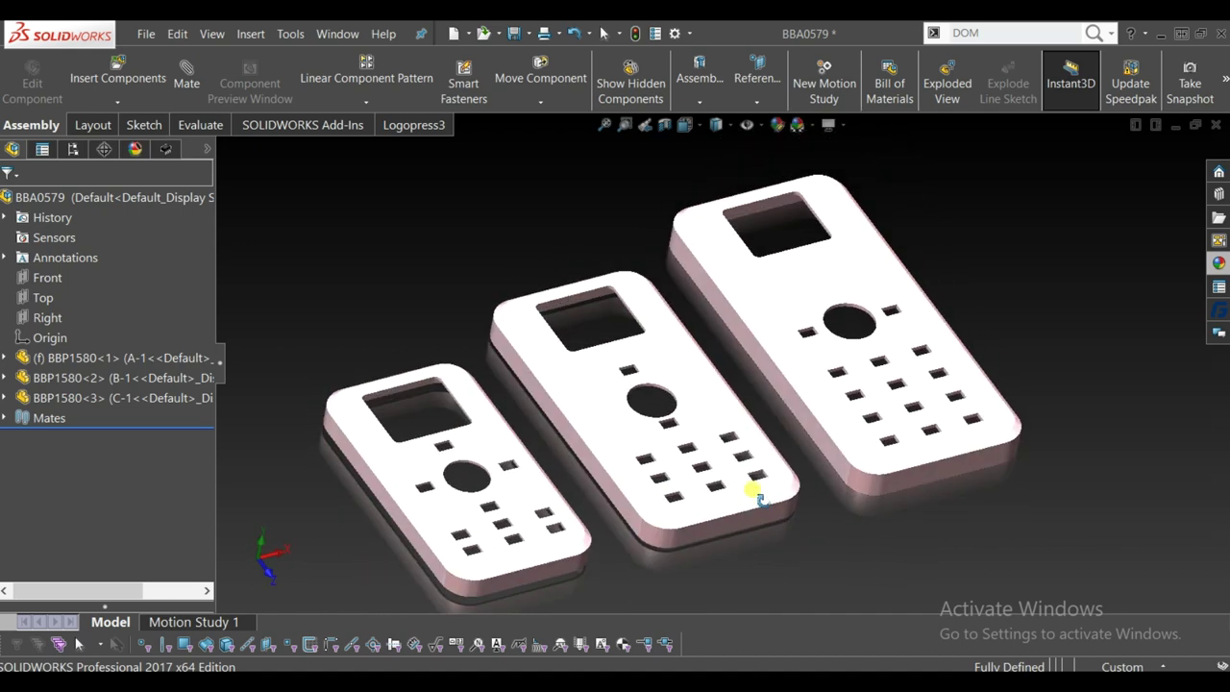
- Close the BBA0579 assembly document
click(134, 146)
click(47, 170)
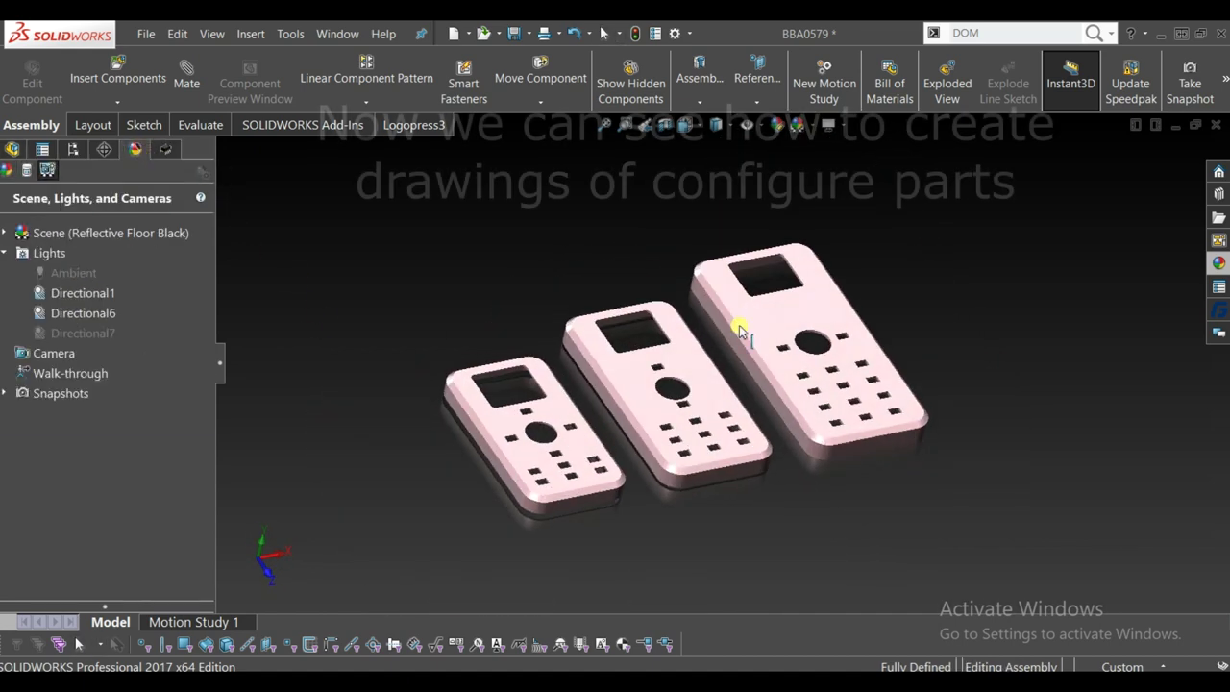
key(ctrl+5)
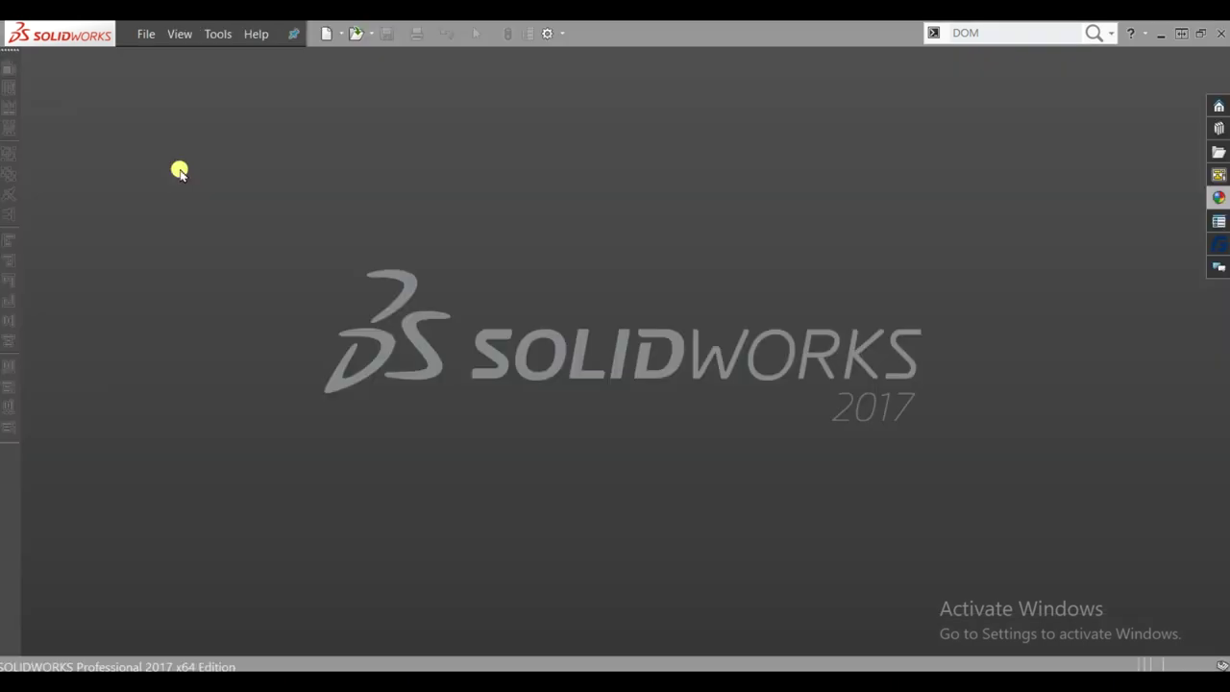
- Create a new blank drawing, Draw1, and show the View Palette
click(326, 40)
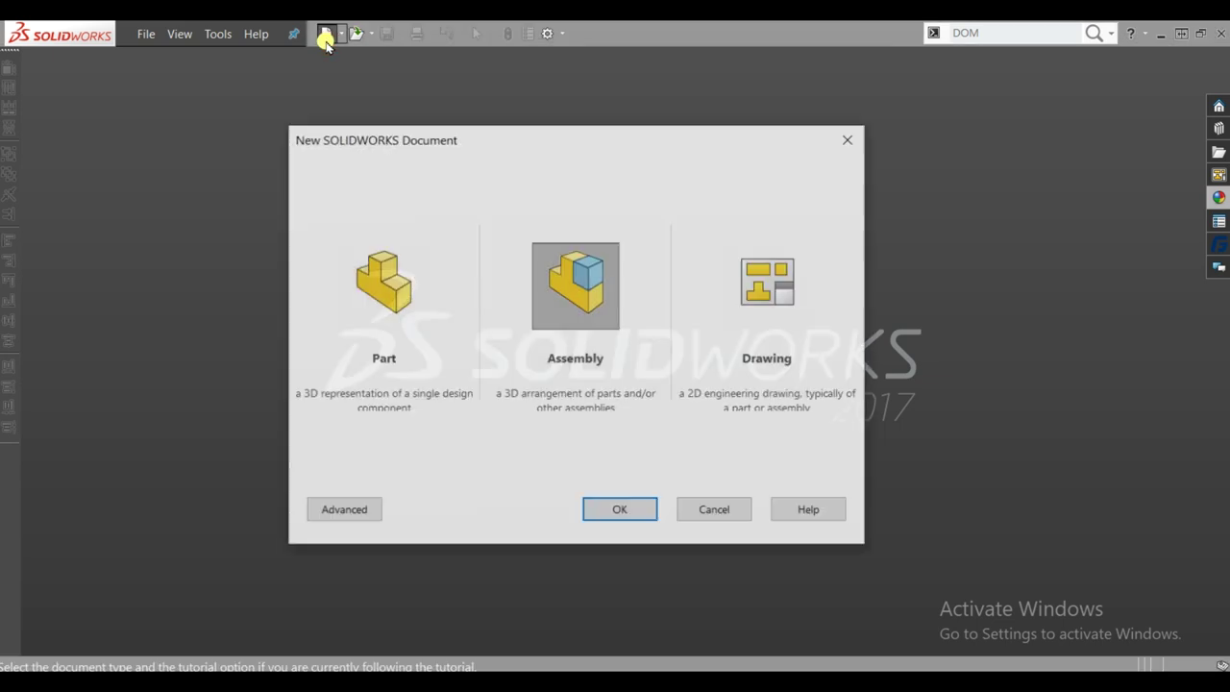
click(769, 286)
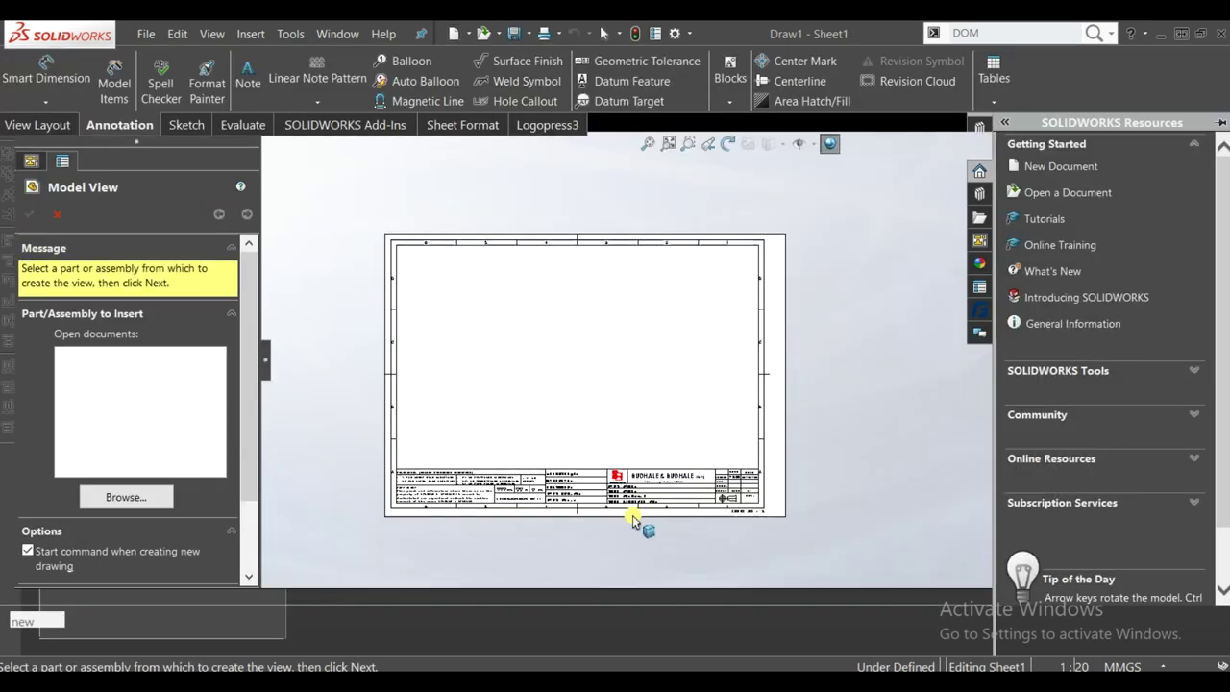
key(Escape)
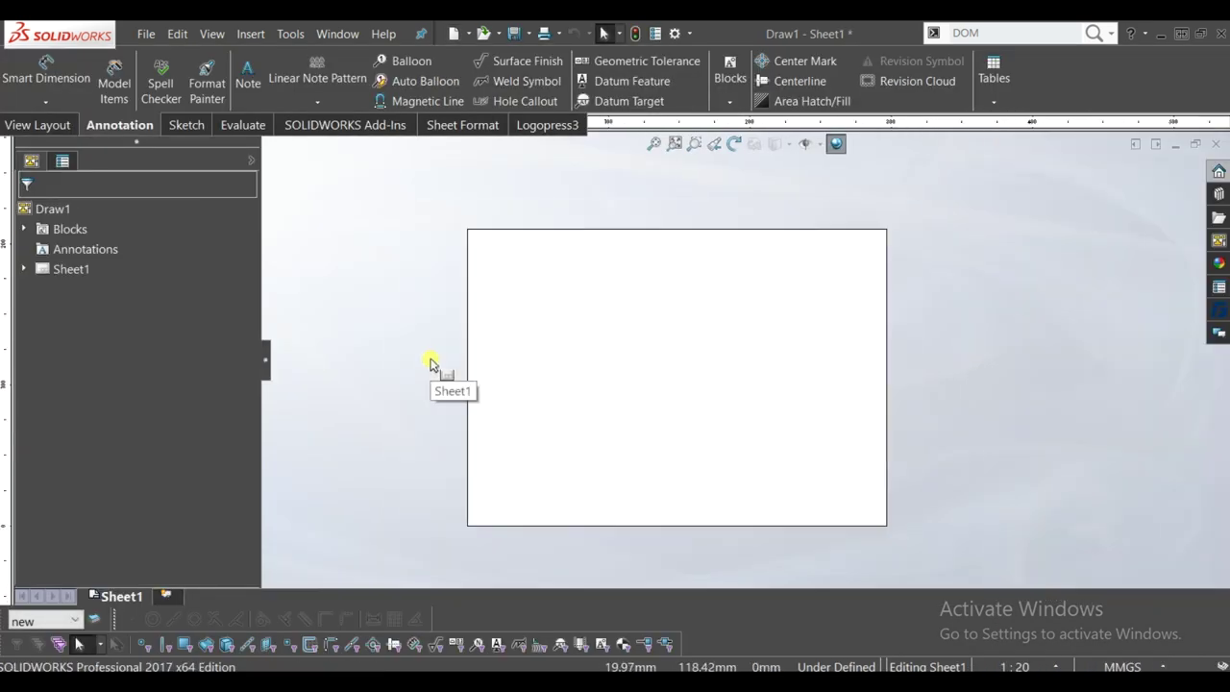
click(1217, 240)
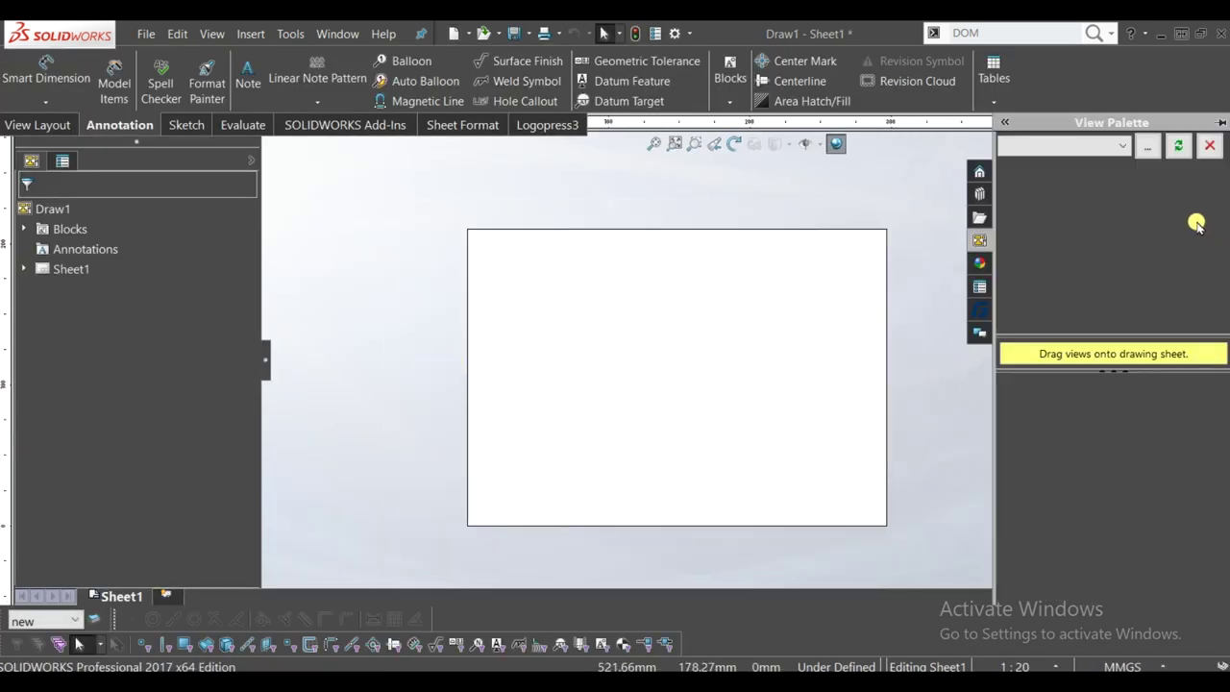
- Place a BBP1580 front view in configuration A-1 on the sheet
click(1149, 146)
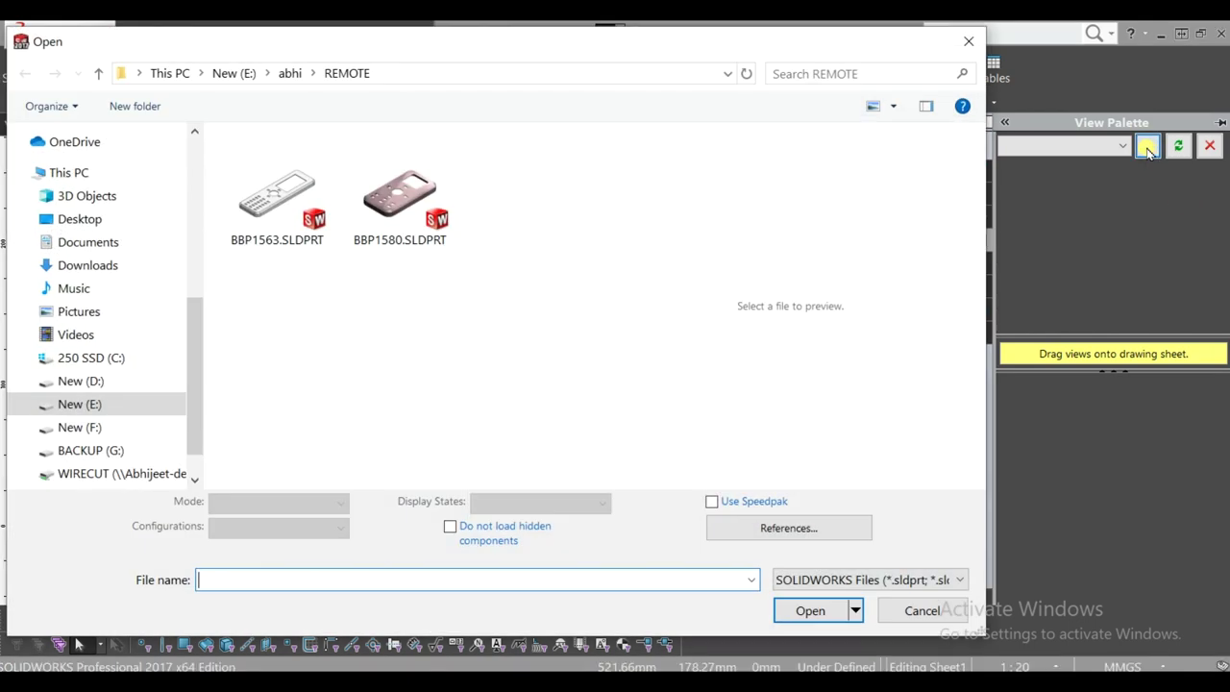
double_click(397, 197)
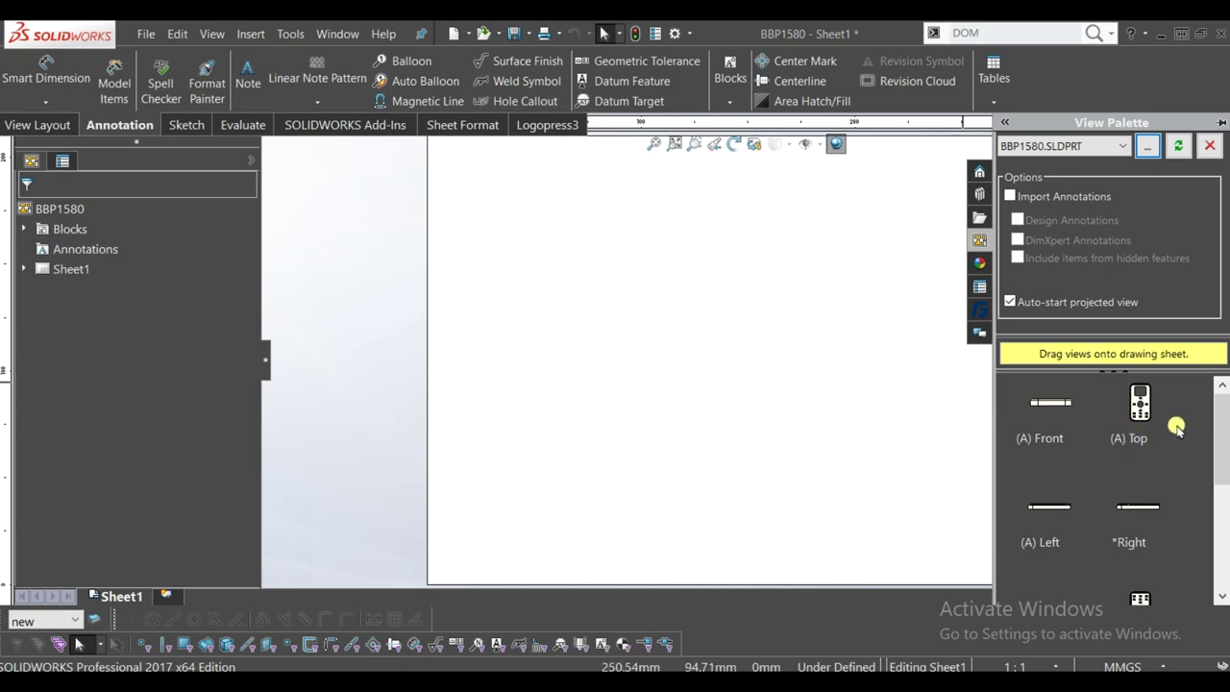
drag(1148, 415, 608, 350)
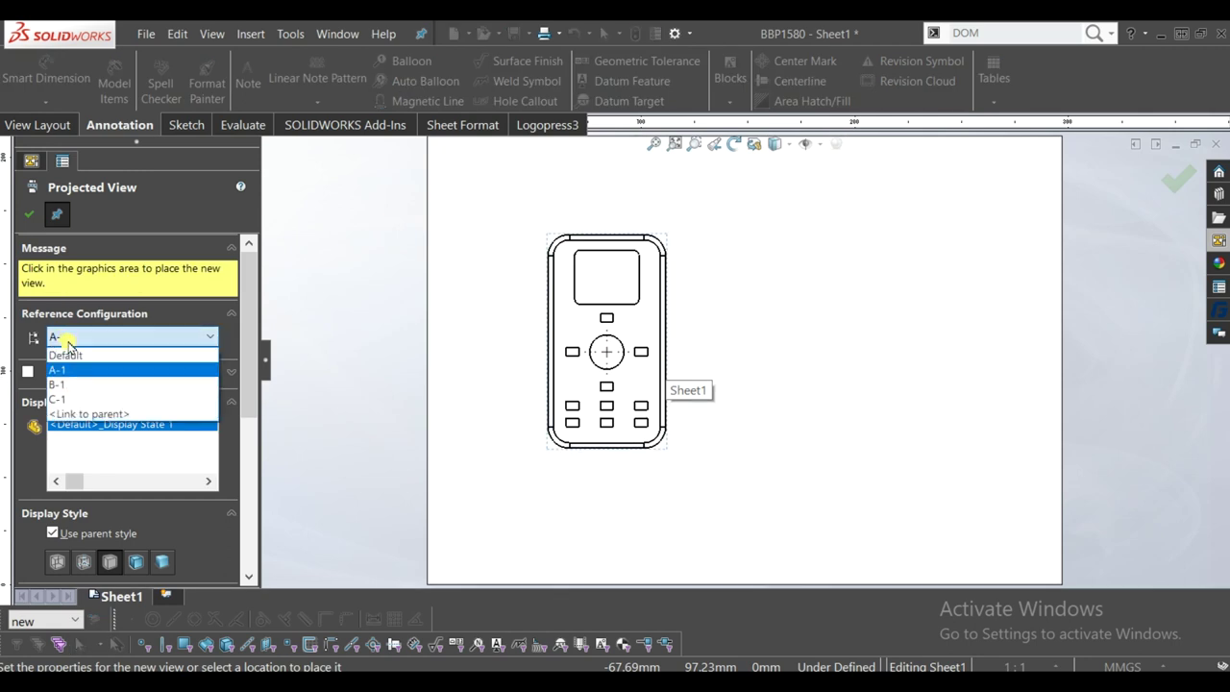
click(63, 368)
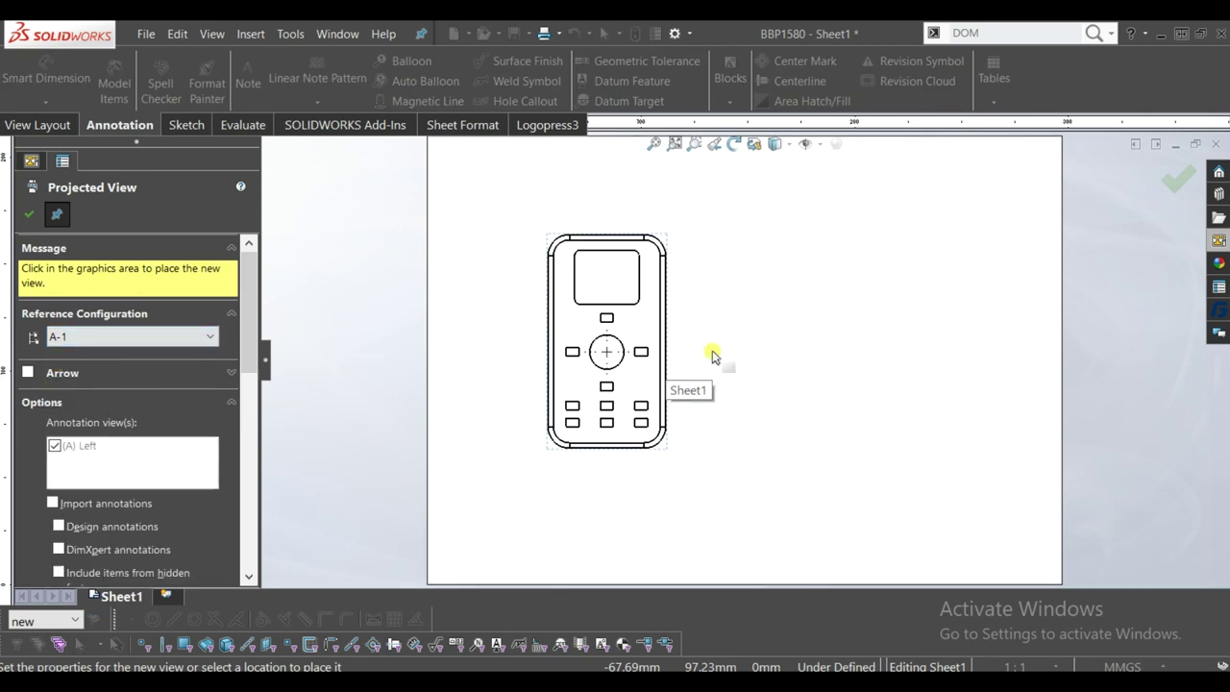
click(28, 215)
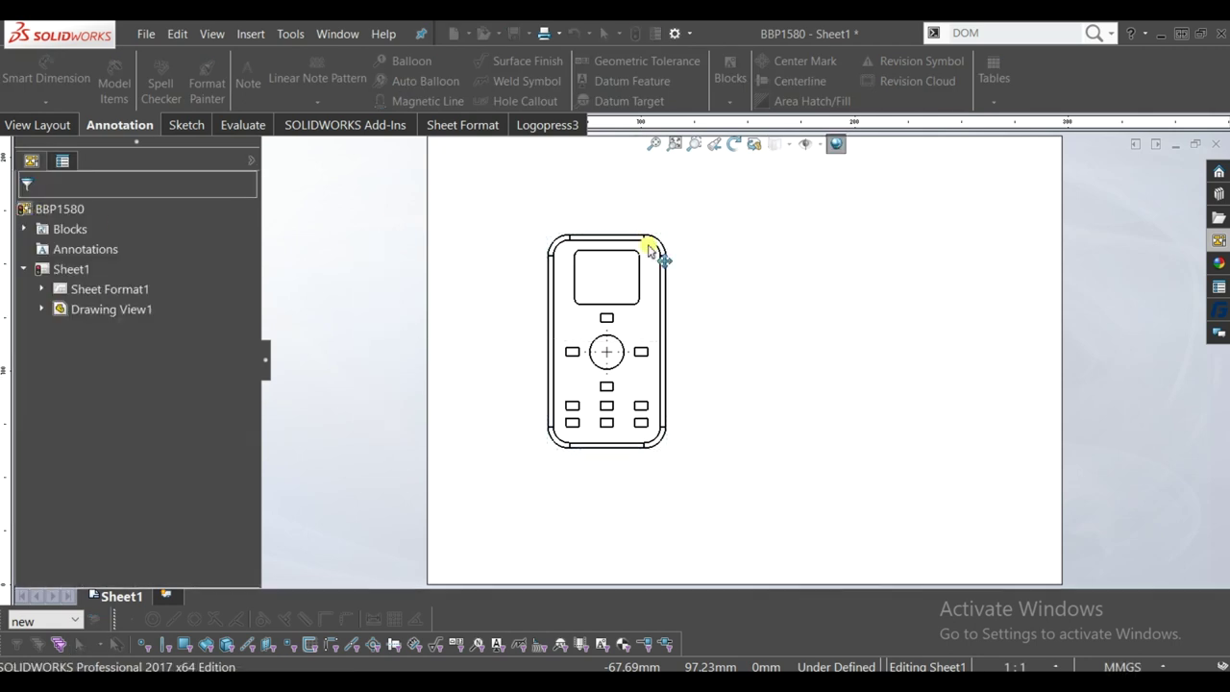
- Add a projected side view and arrange it right beside the front view
click(65, 126)
click(128, 100)
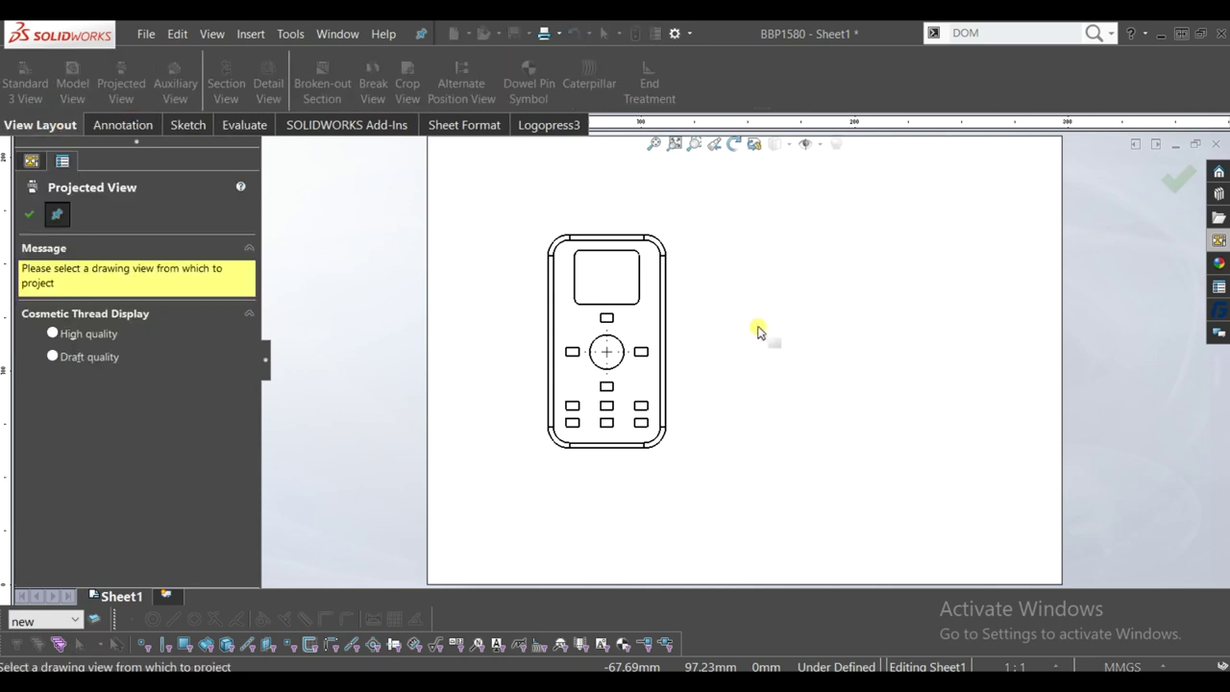
click(675, 327)
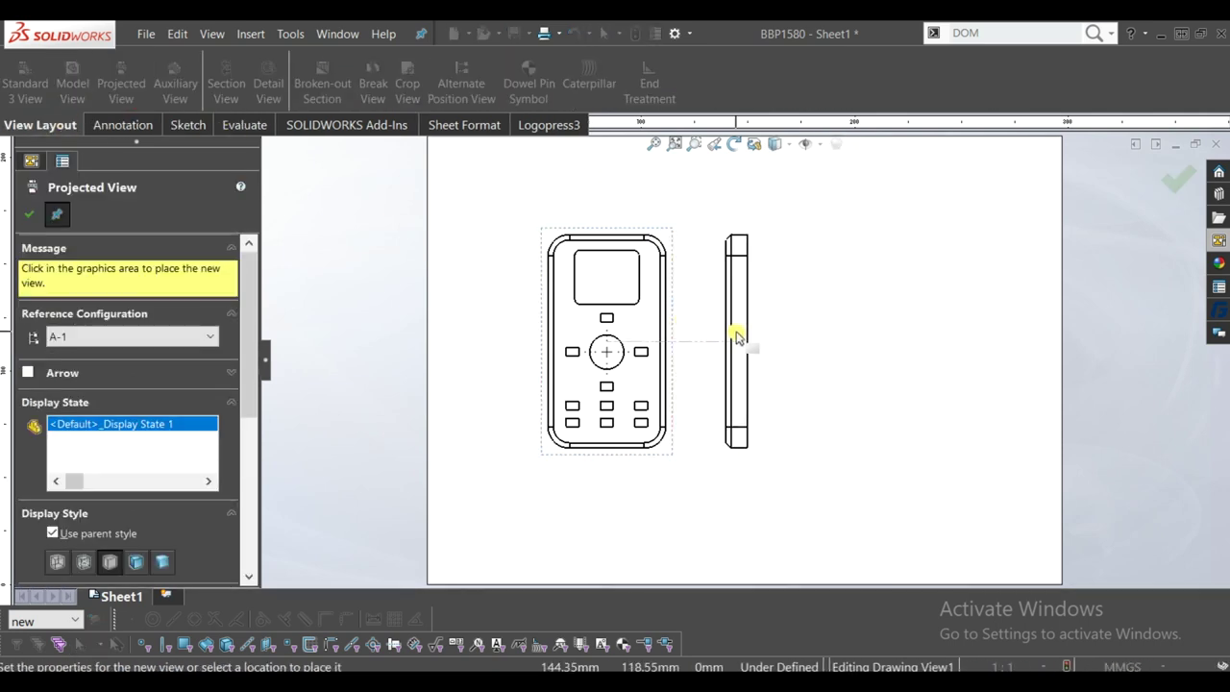
click(736, 335)
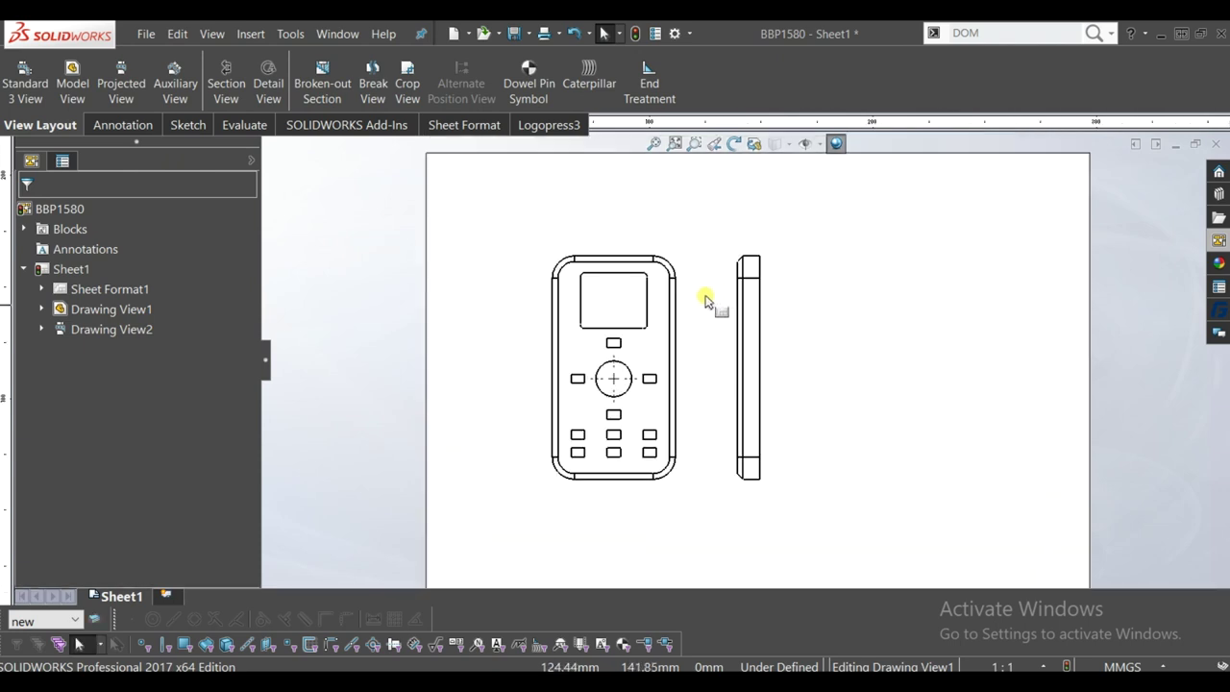
drag(686, 419, 612, 423)
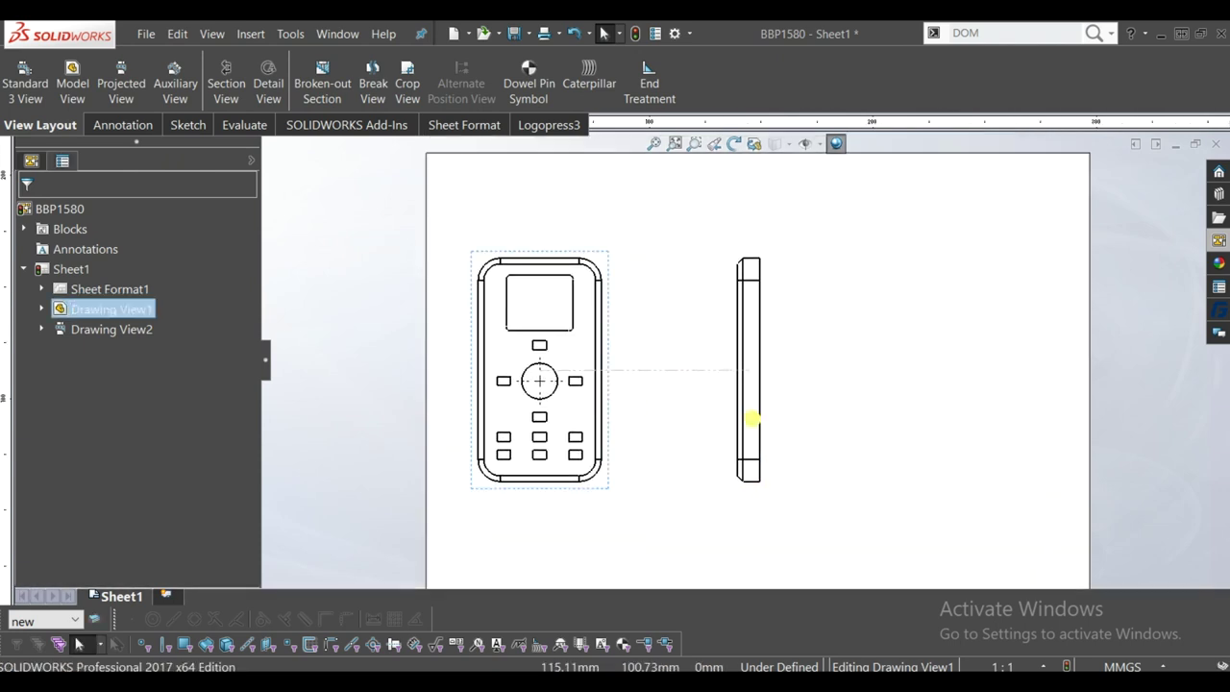
drag(736, 411, 636, 400)
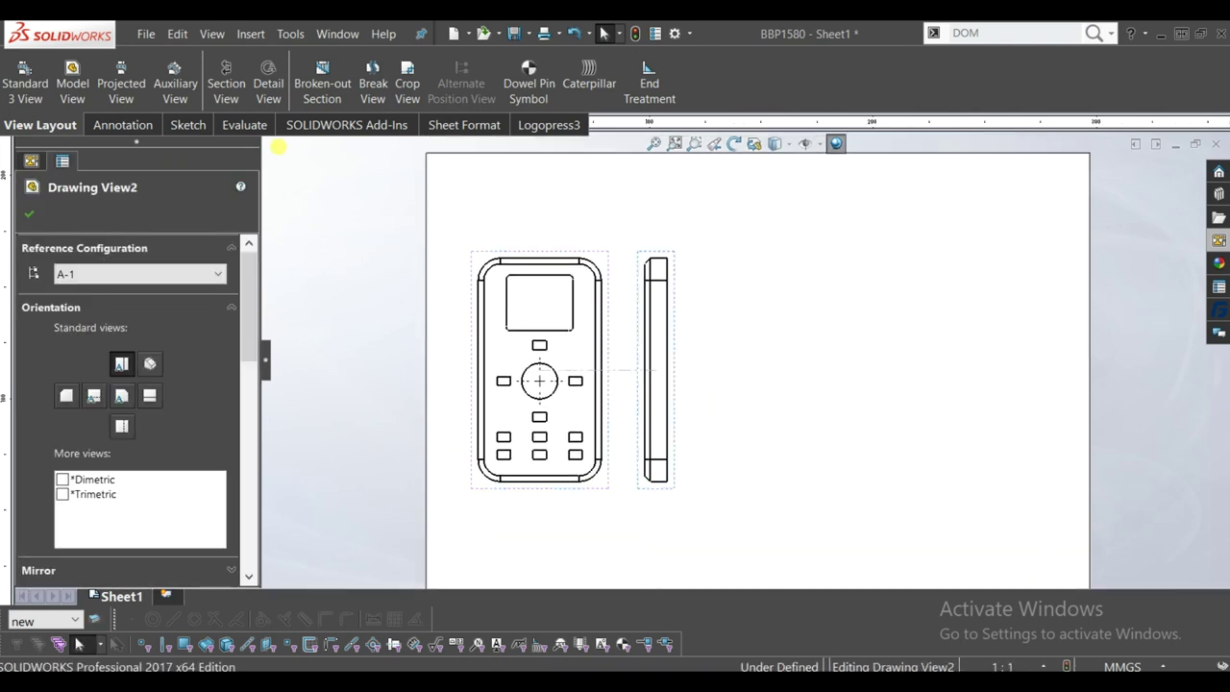
click(277, 147)
click(122, 125)
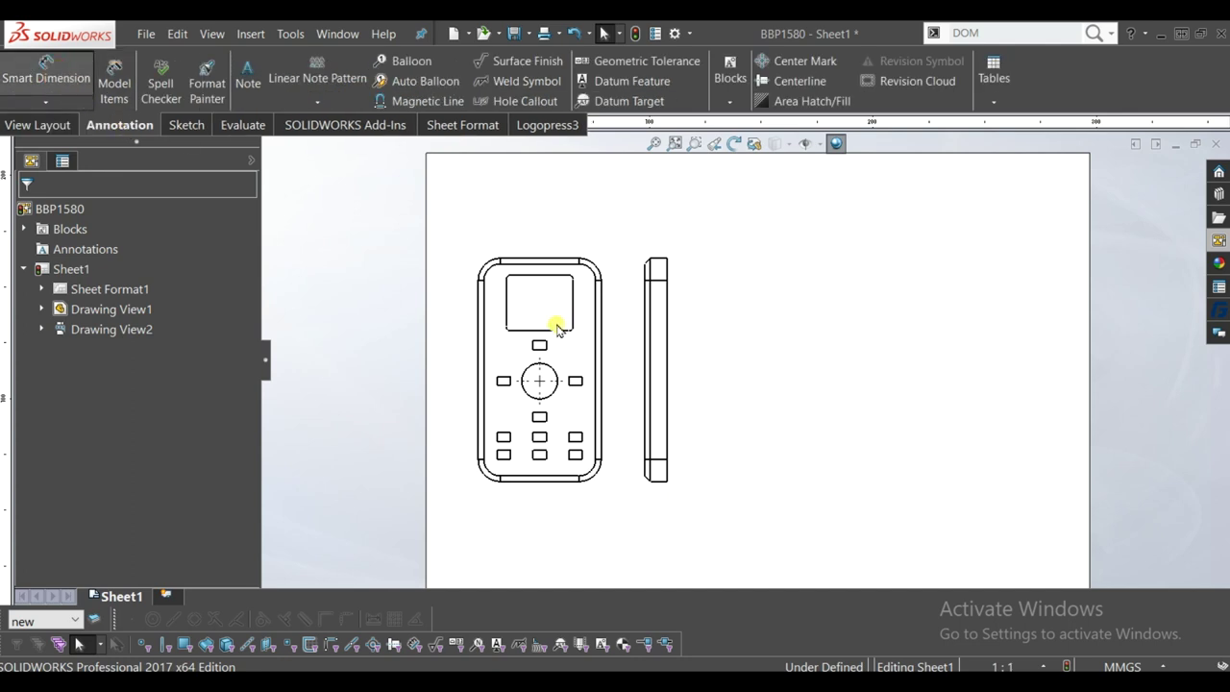
- Dimension the front view with 55 width and 100 height
key(d)
click(477, 319)
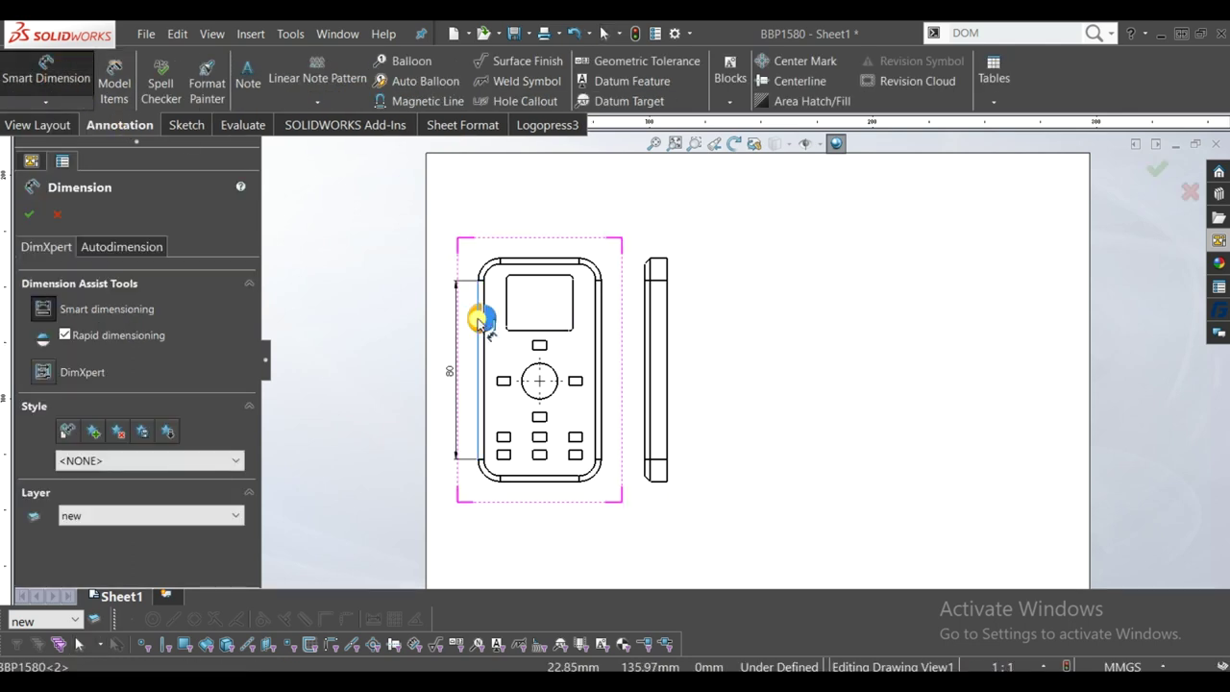
click(603, 331)
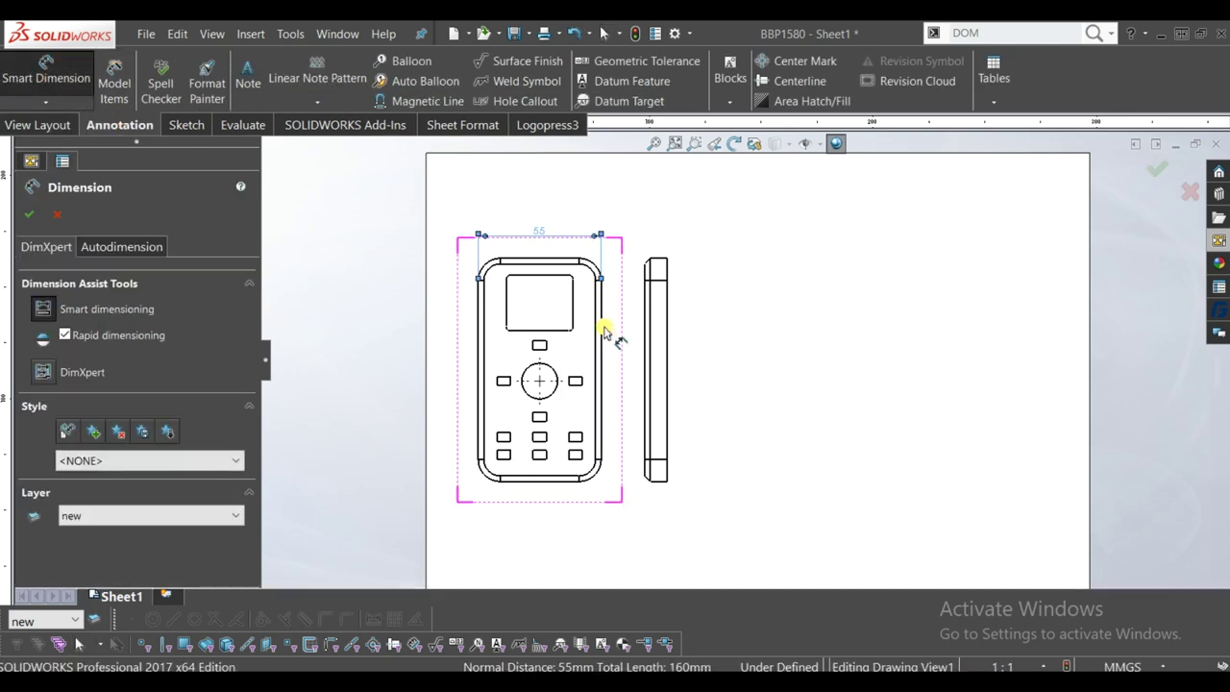
click(527, 272)
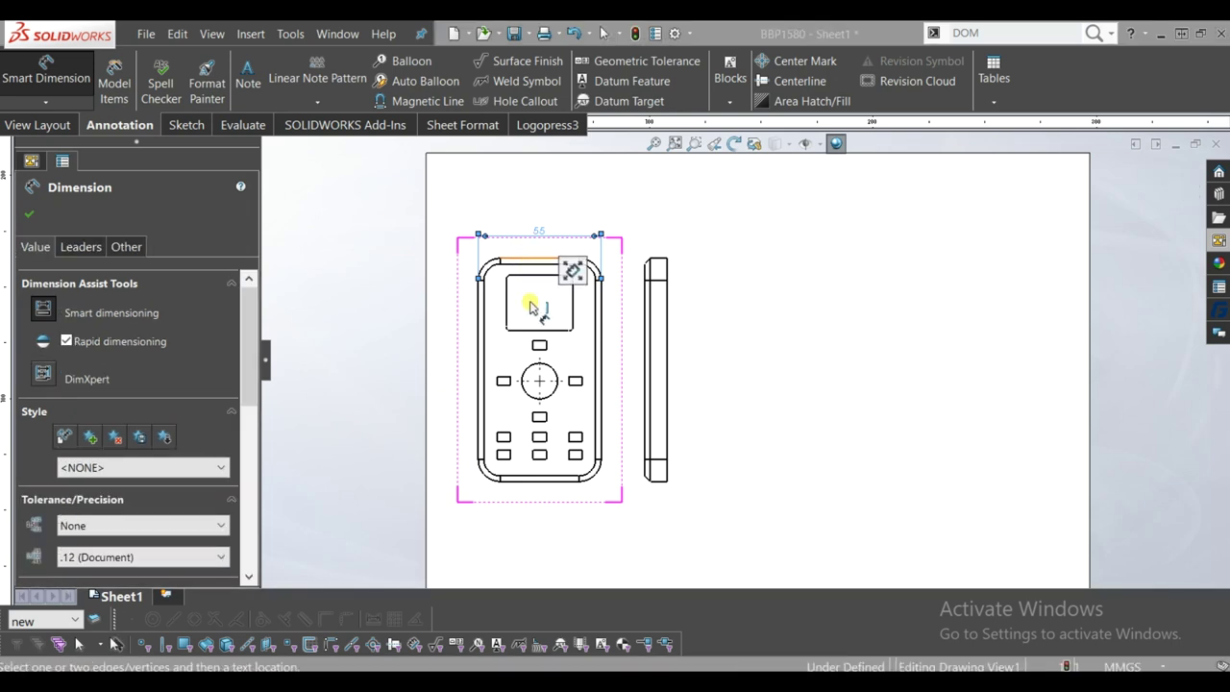
click(530, 420)
click(530, 485)
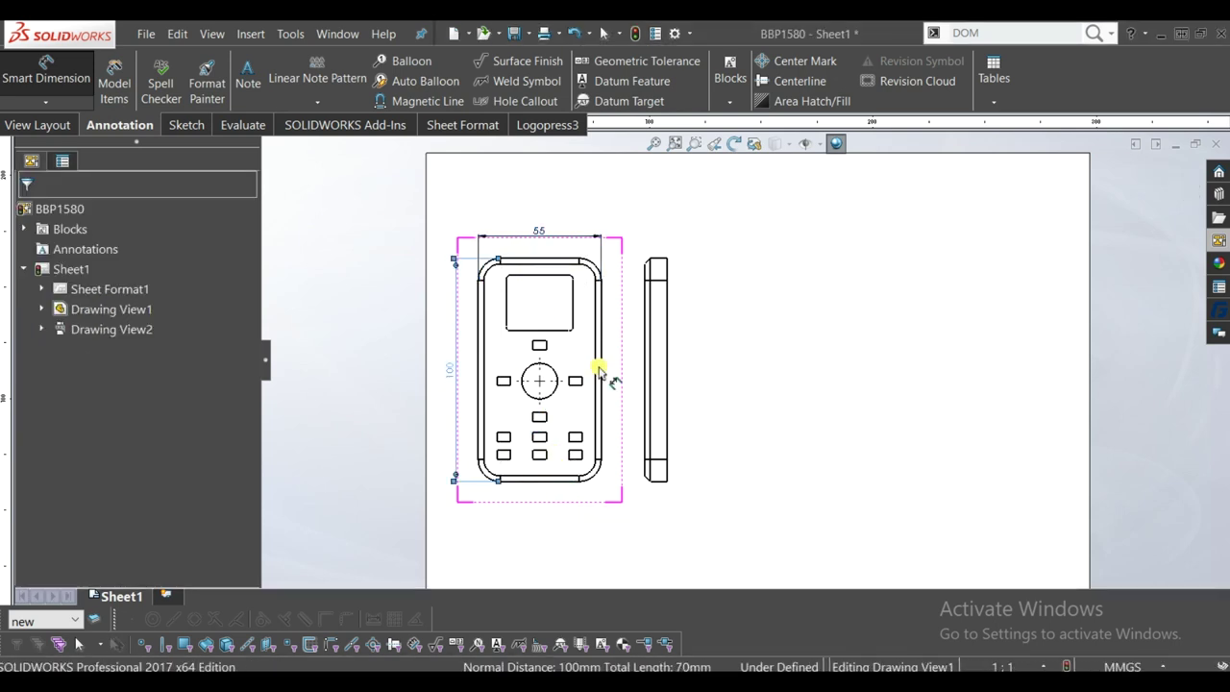
- Add the 10 thickness dimension to the side view
scroll(647, 269, down, 2)
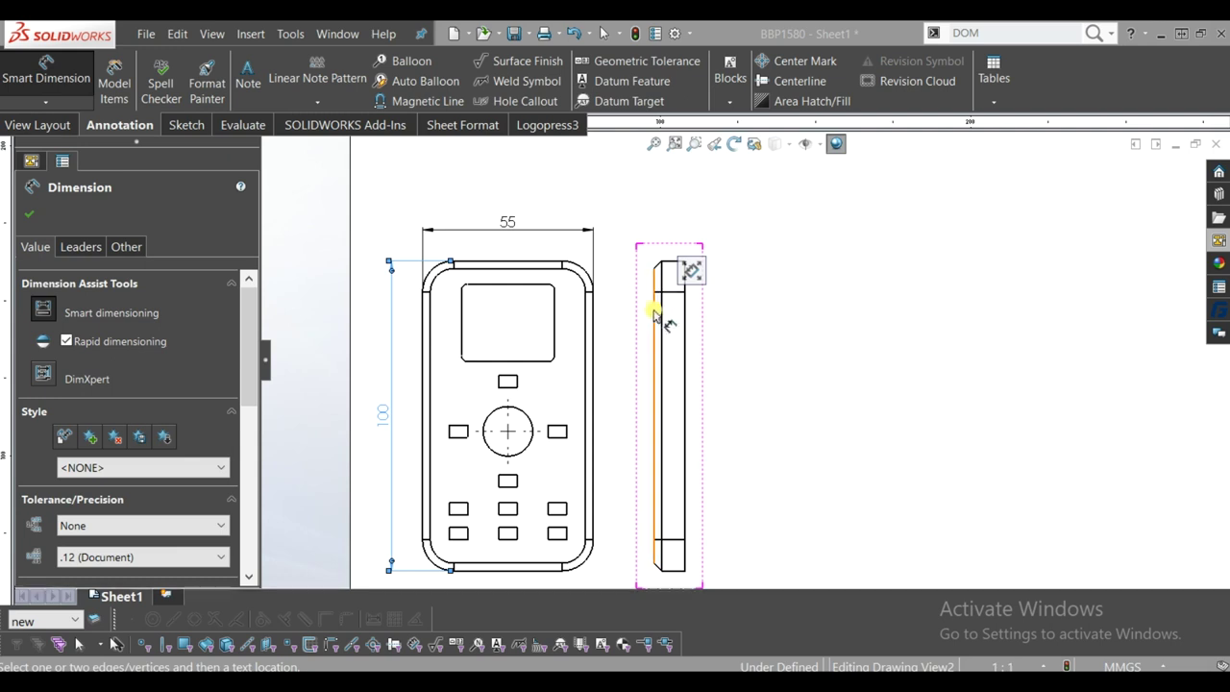
click(679, 317)
click(683, 312)
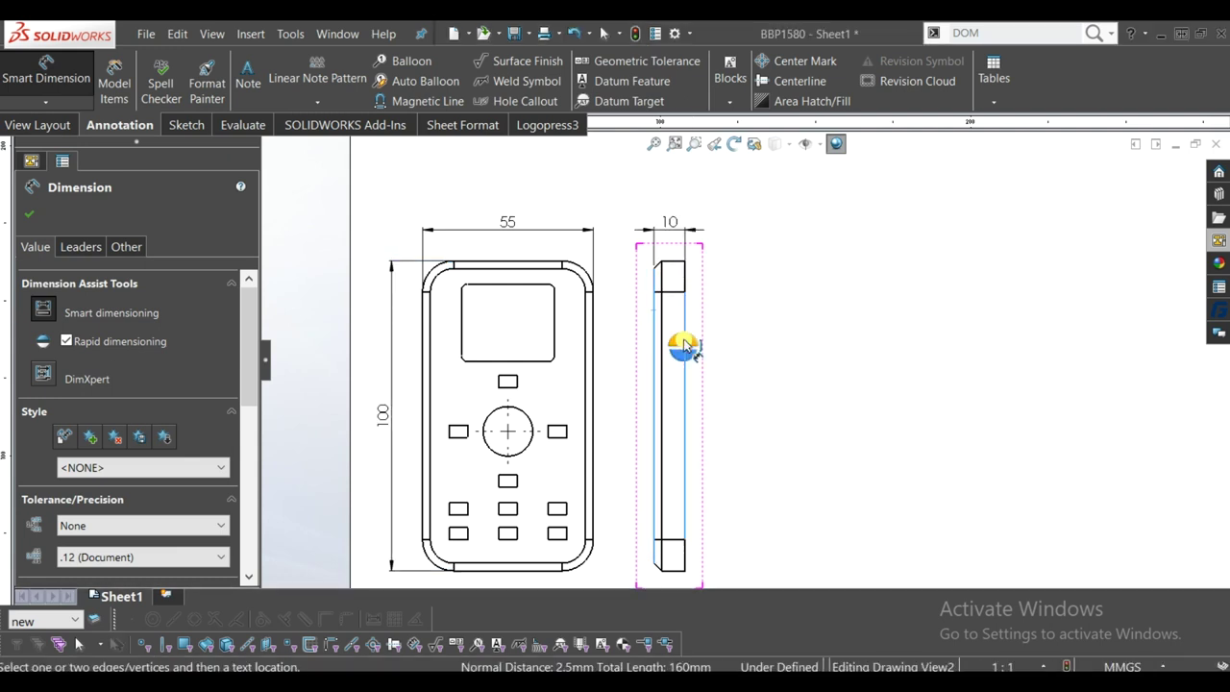
click(832, 450)
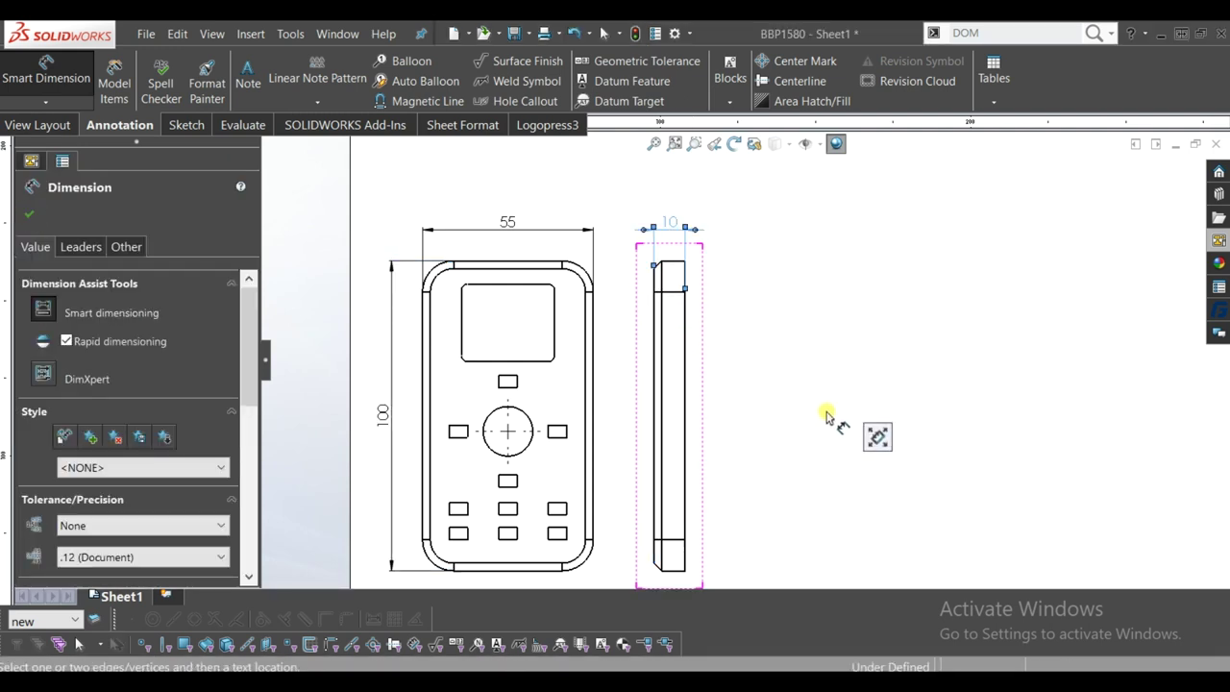
key(Escape)
scroll(824, 409, up, 5)
scroll(778, 346, down, 1)
scroll(764, 375, down, 1)
scroll(710, 432, down, 1)
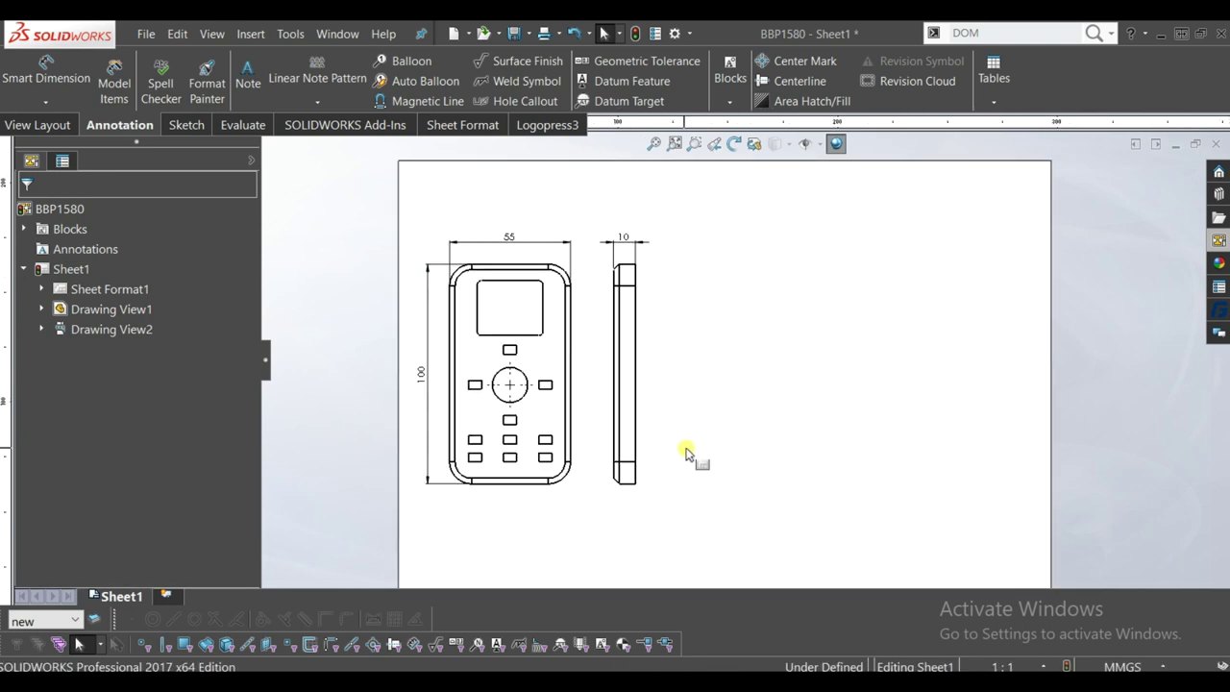
- Nudge Drawing View2 left toward Drawing View1, then select both views and clear the selection
drag(648, 418, 635, 407)
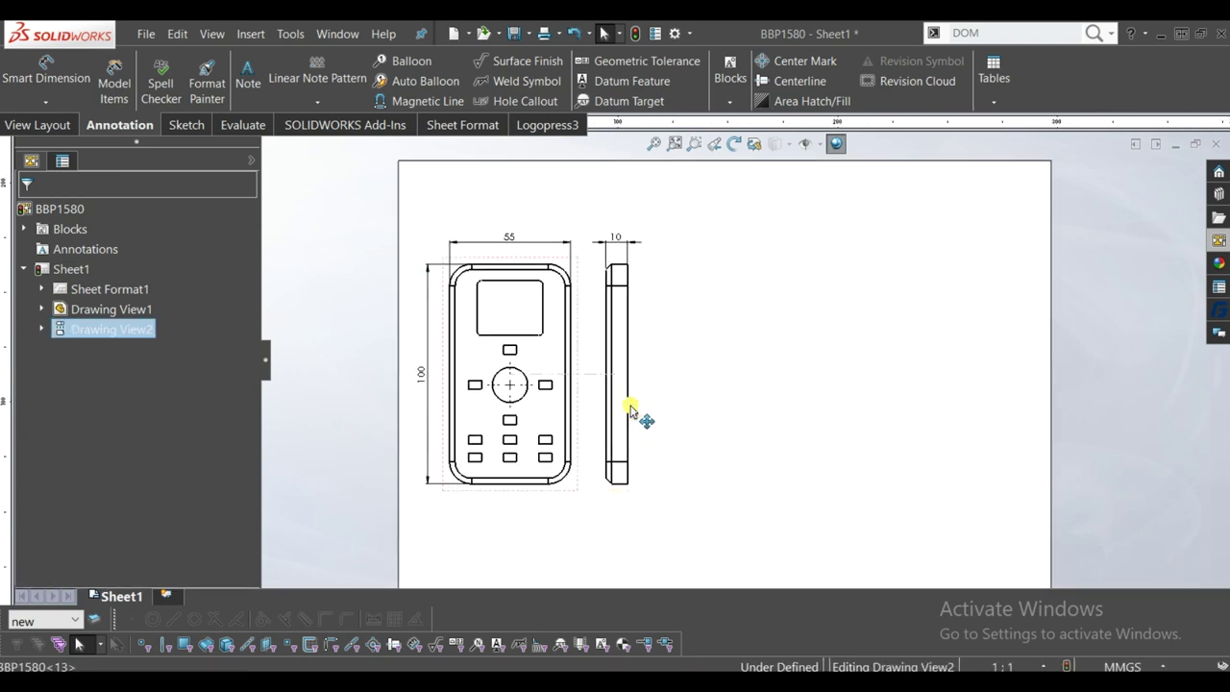
click(797, 459)
scroll(797, 438, up, 1)
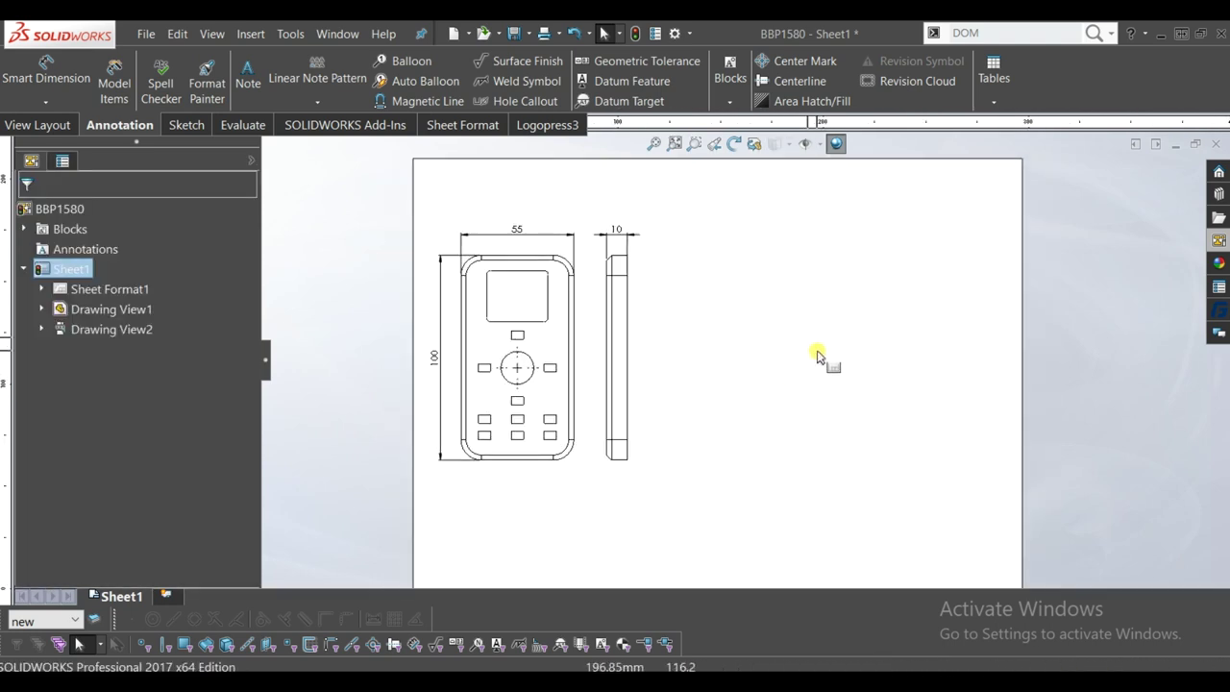
click(624, 477)
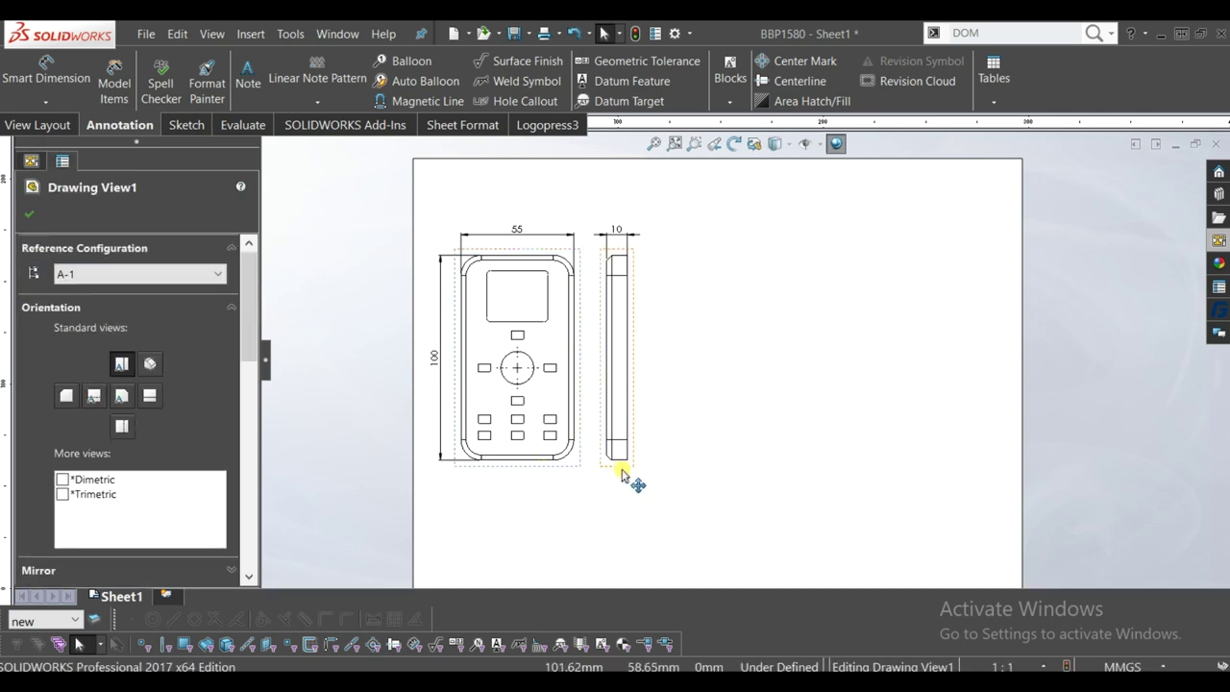
click(751, 485)
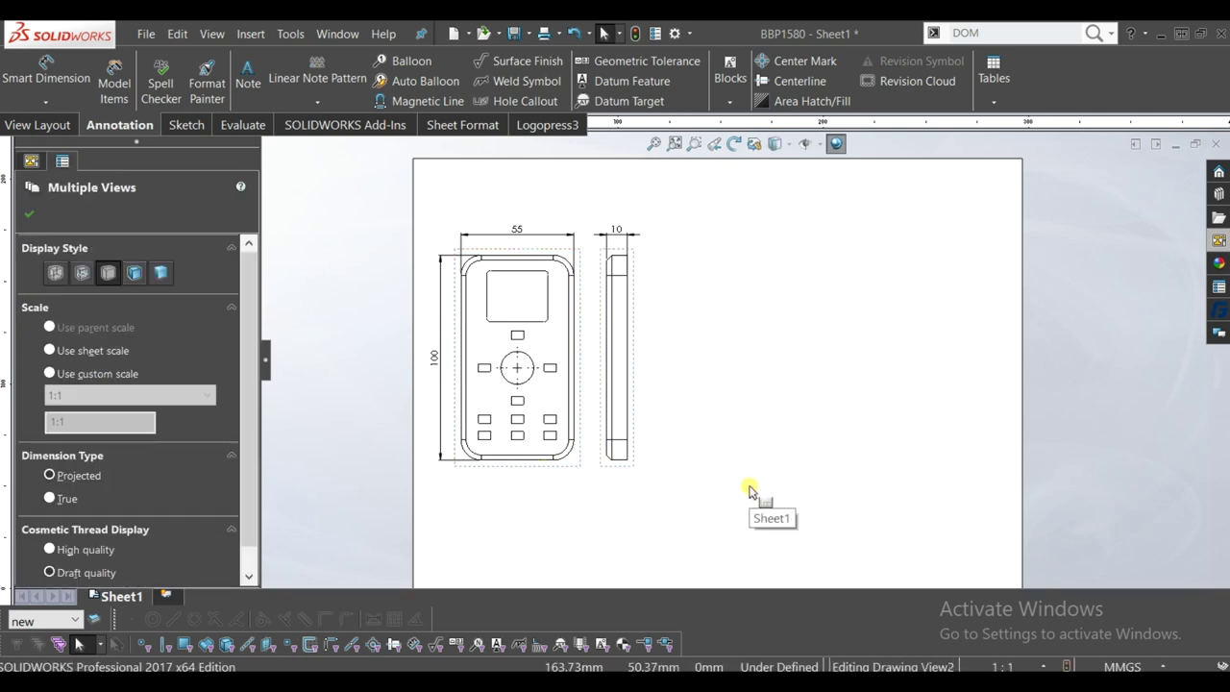
click(796, 409)
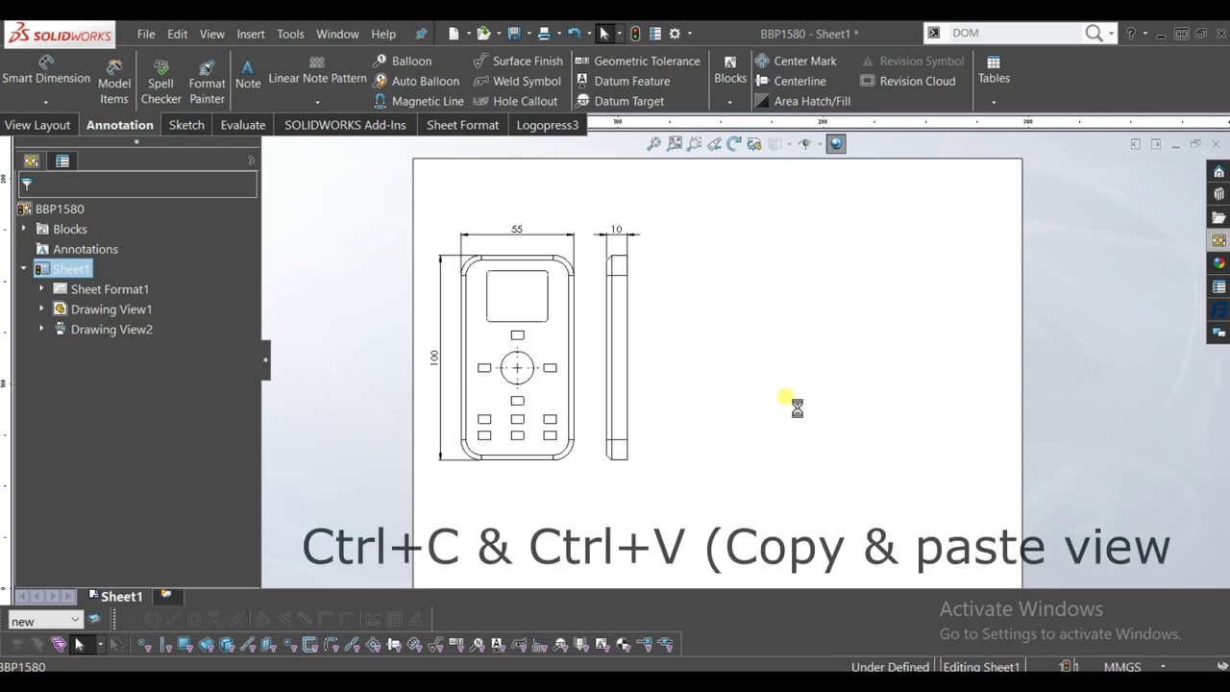
- Line up the pasted front and side views together on the sheet's right half
drag(814, 519, 818, 462)
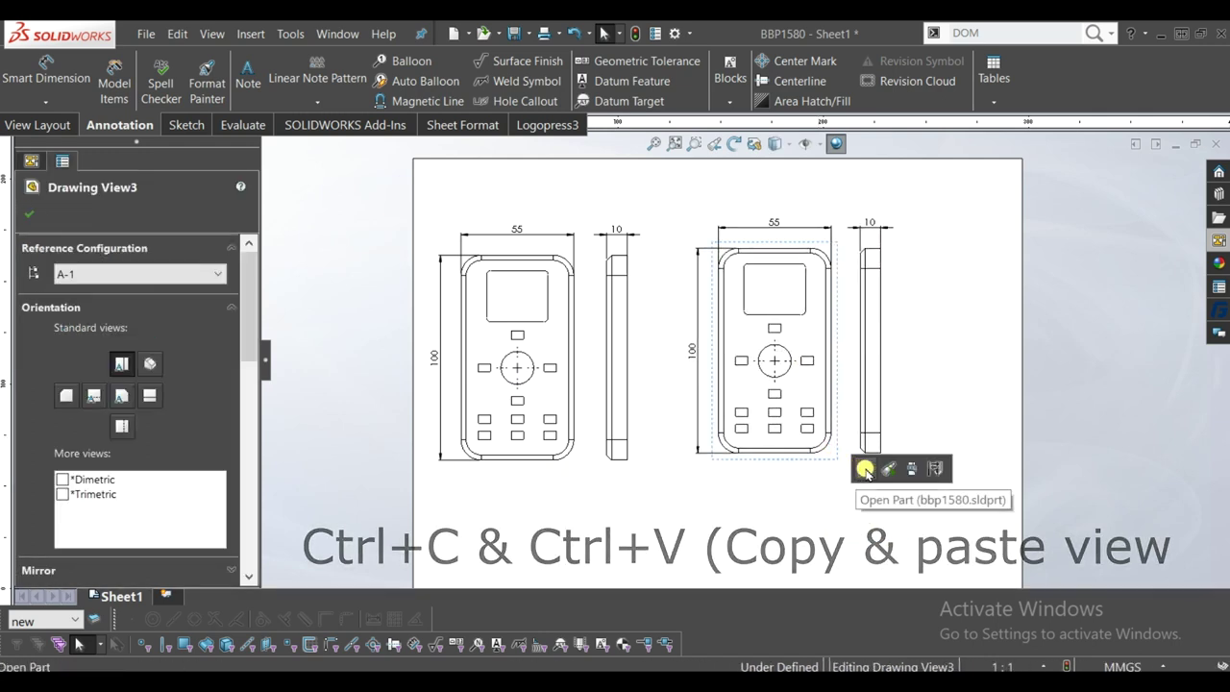
click(951, 427)
drag(947, 457, 933, 458)
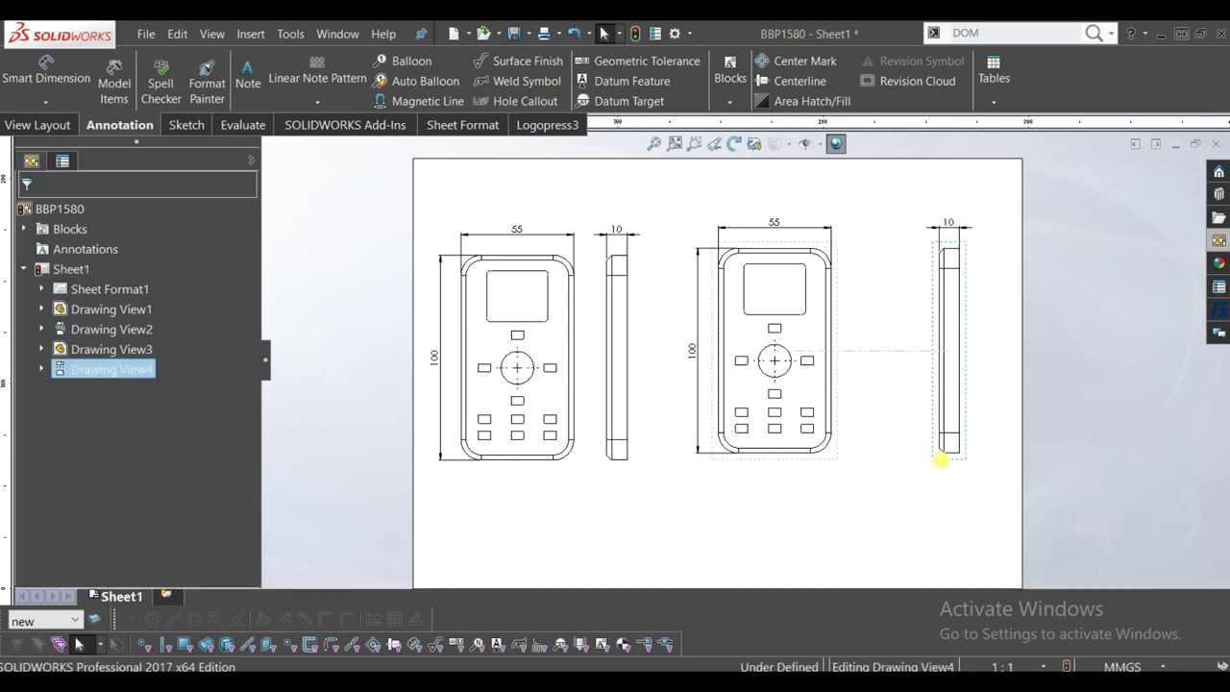
drag(859, 461, 886, 458)
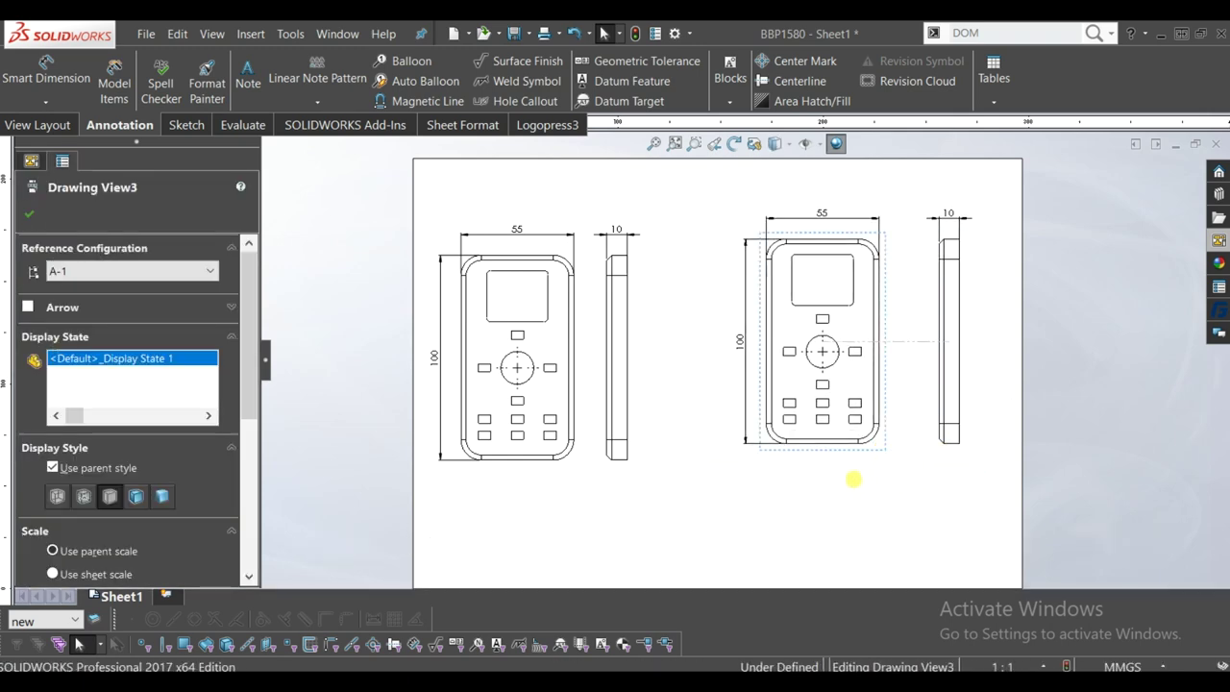
click(849, 485)
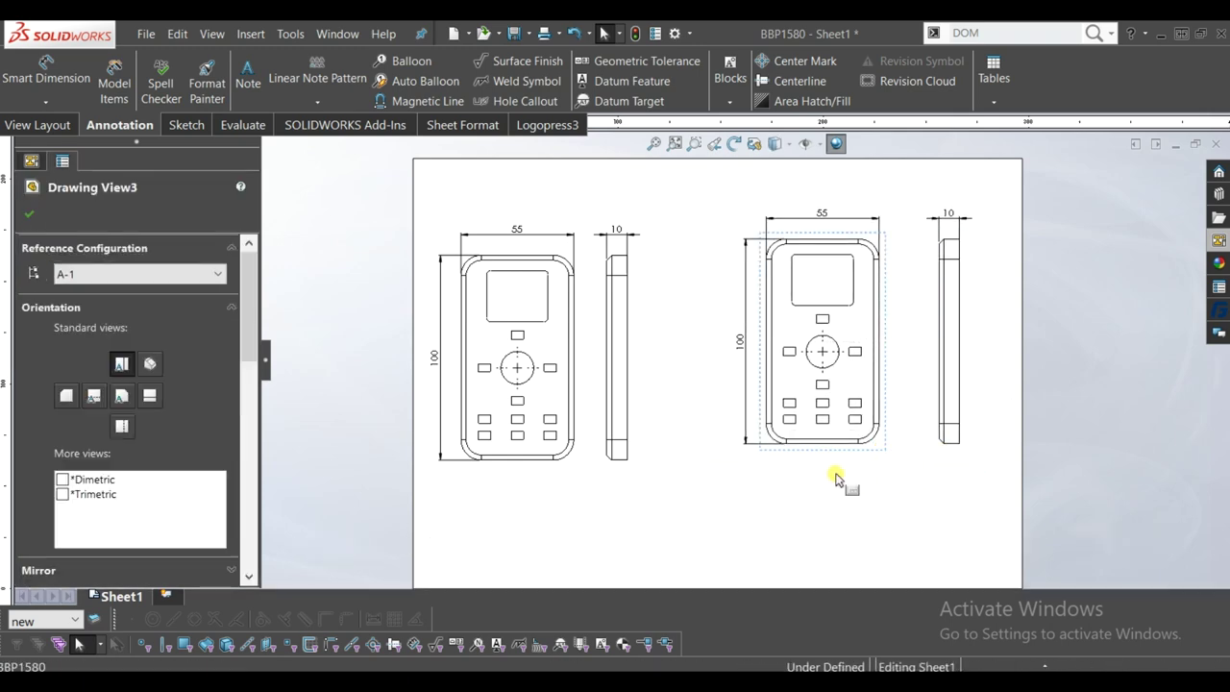
click(776, 450)
- Switch both pasted front and side views to configuration B-1, so the thickness reads 11
click(140, 276)
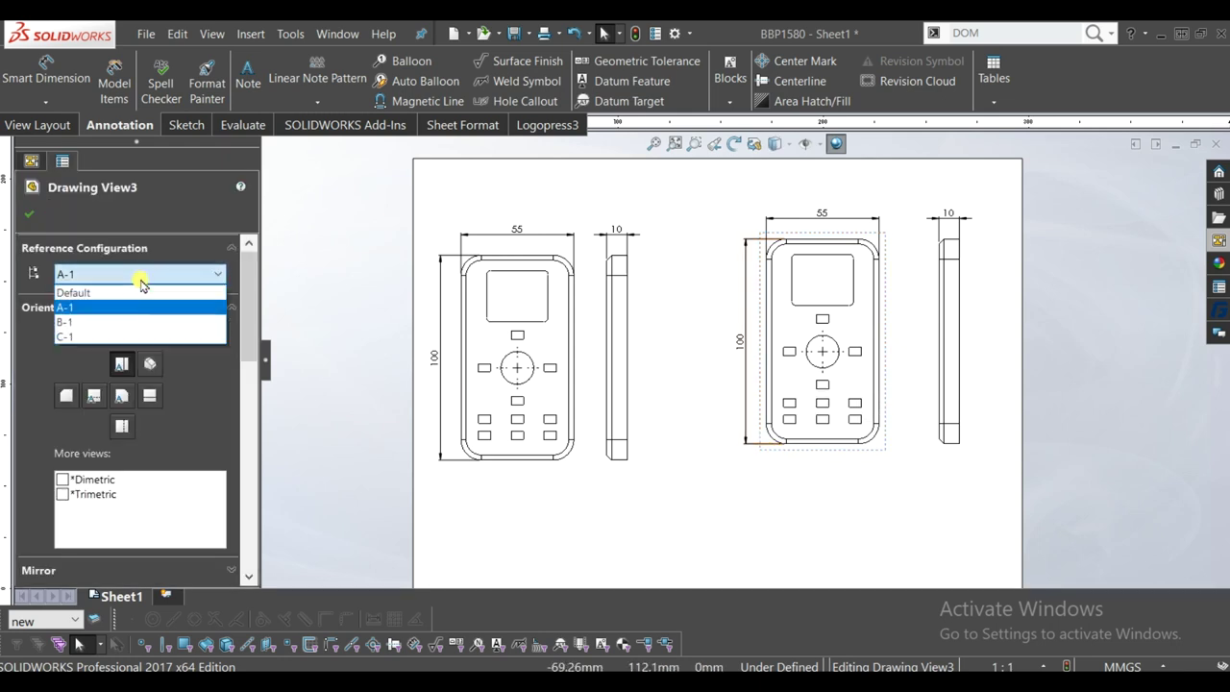
click(127, 321)
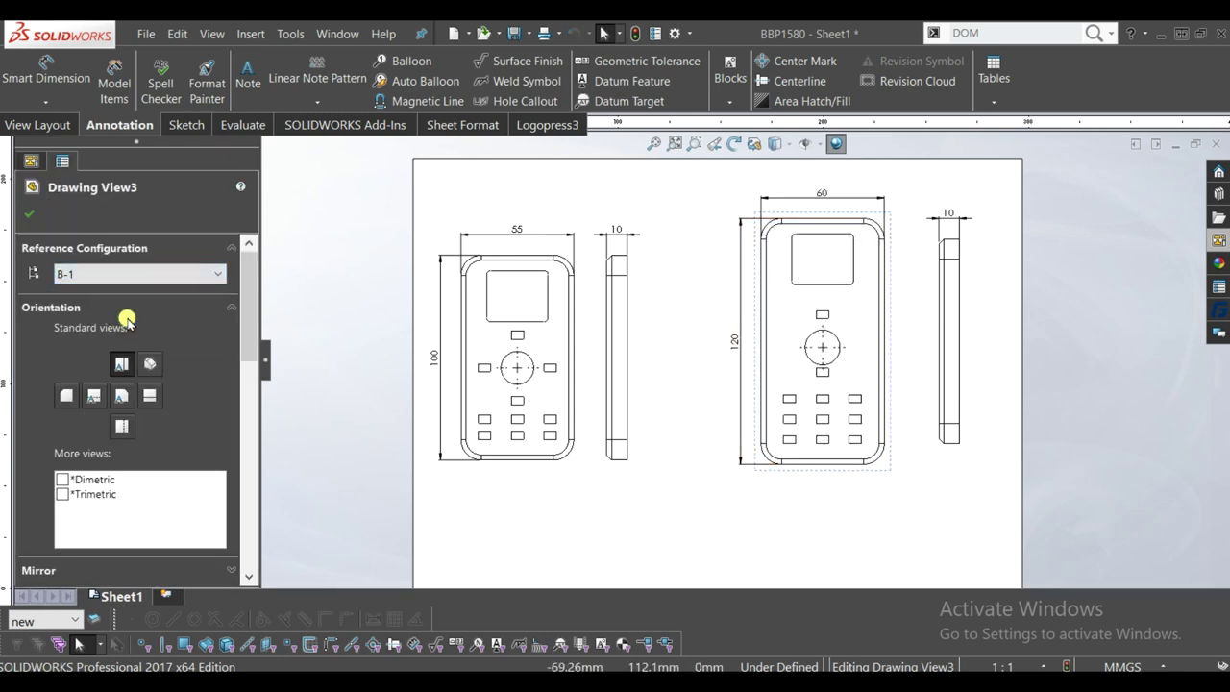
click(37, 219)
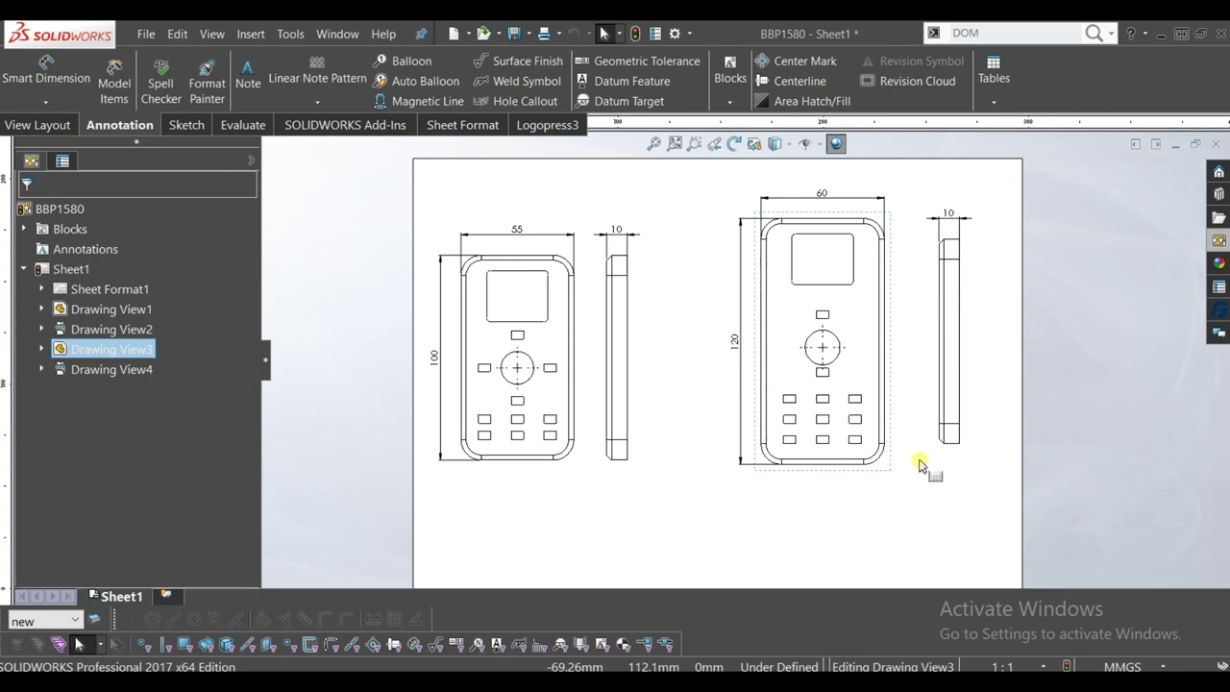
click(953, 456)
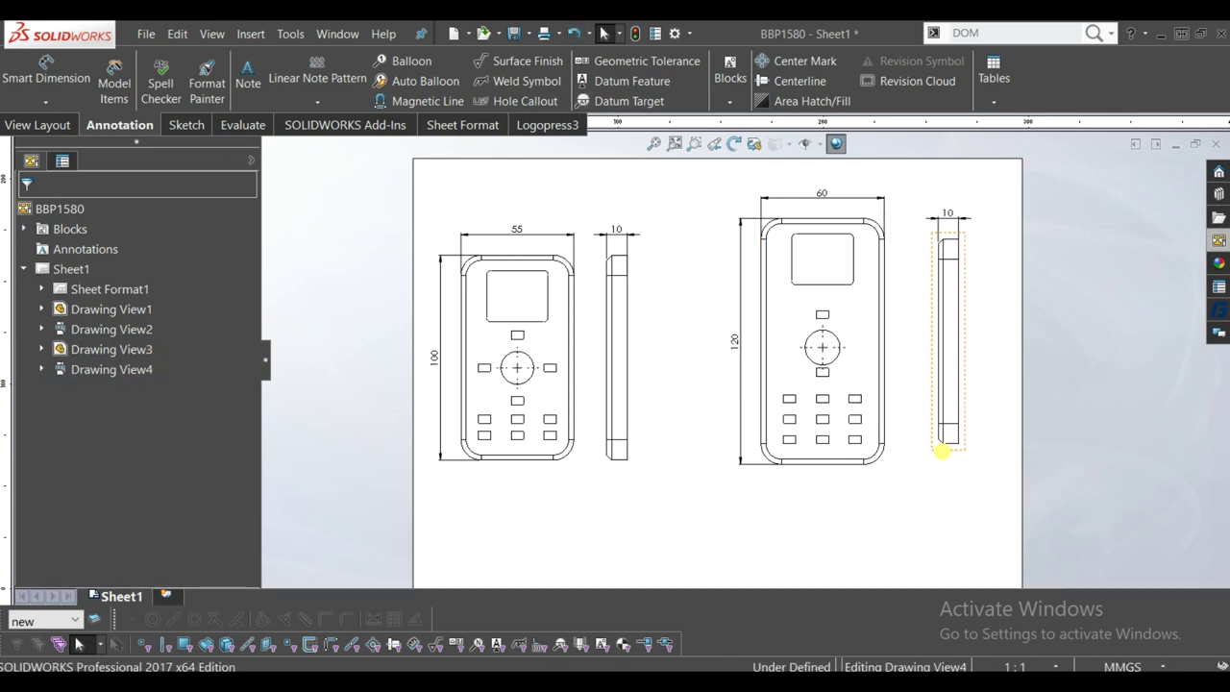
click(108, 271)
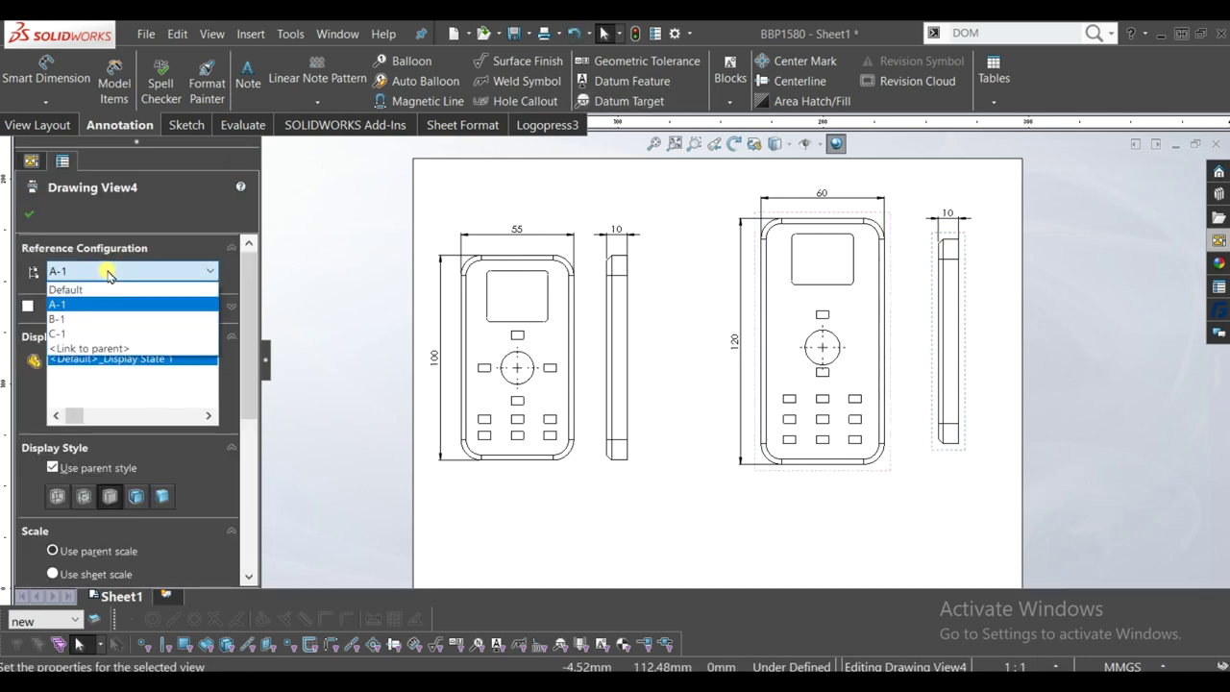
click(86, 317)
click(30, 212)
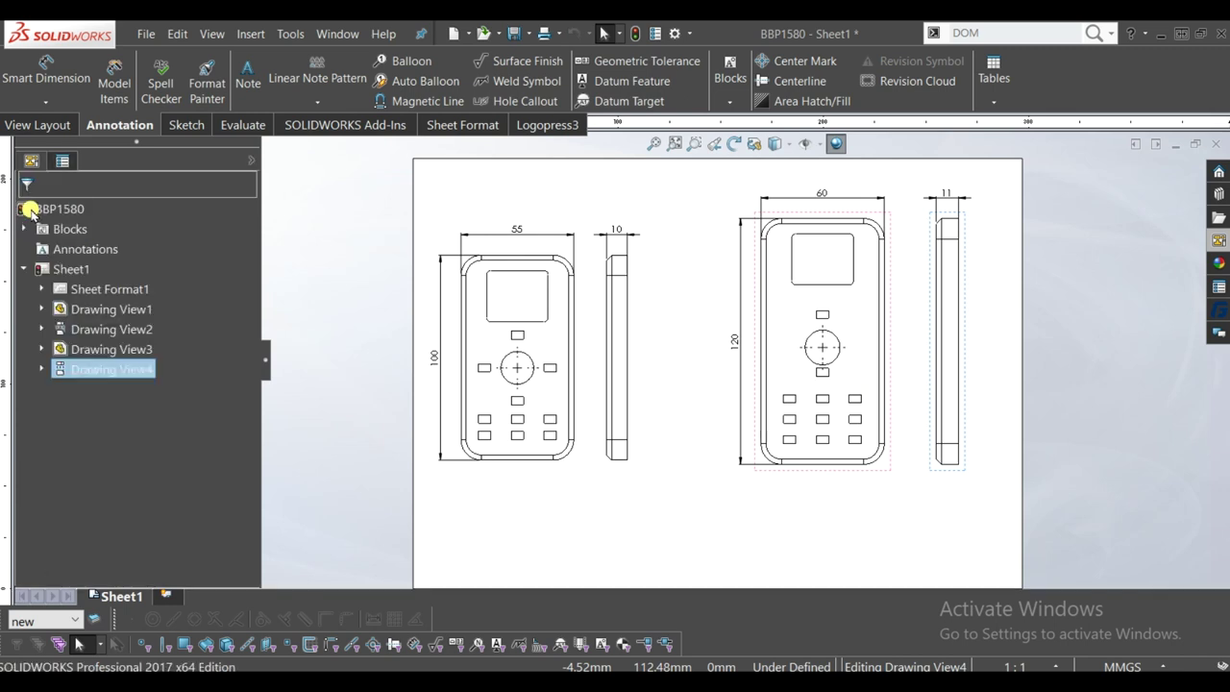
click(803, 514)
- Shift the B-1 front and side views left beside the A-1 pair, nudging the A-1 side view
key(f)
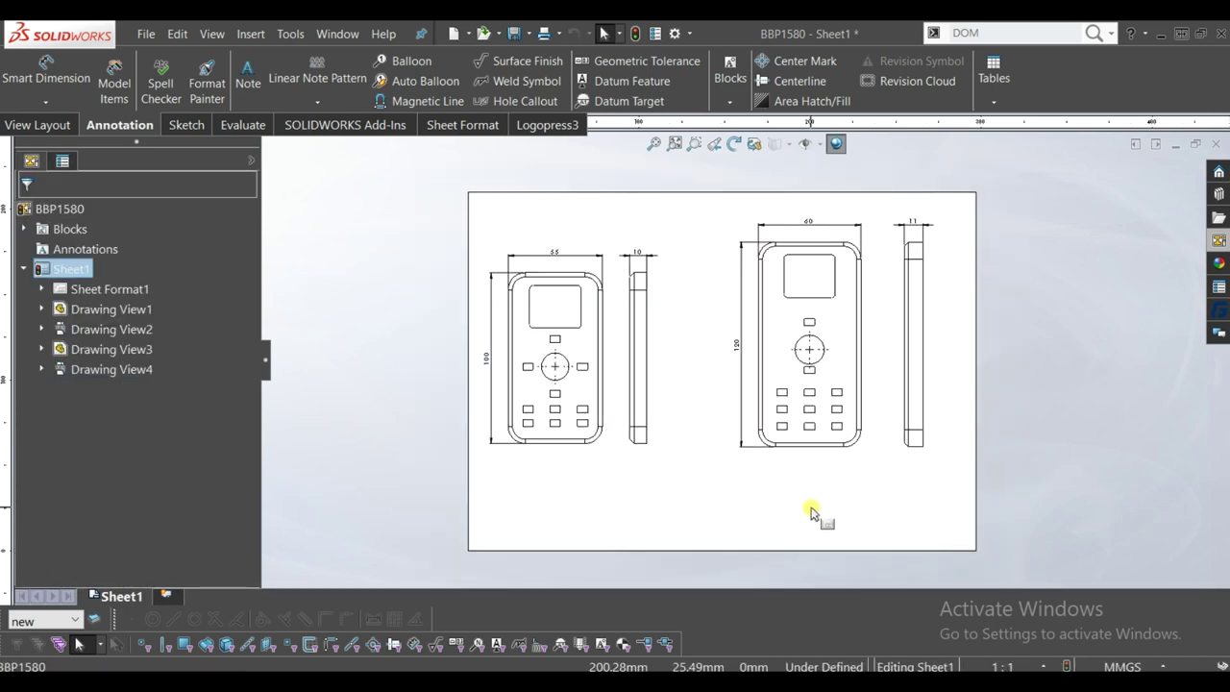
scroll(824, 480, down, 1)
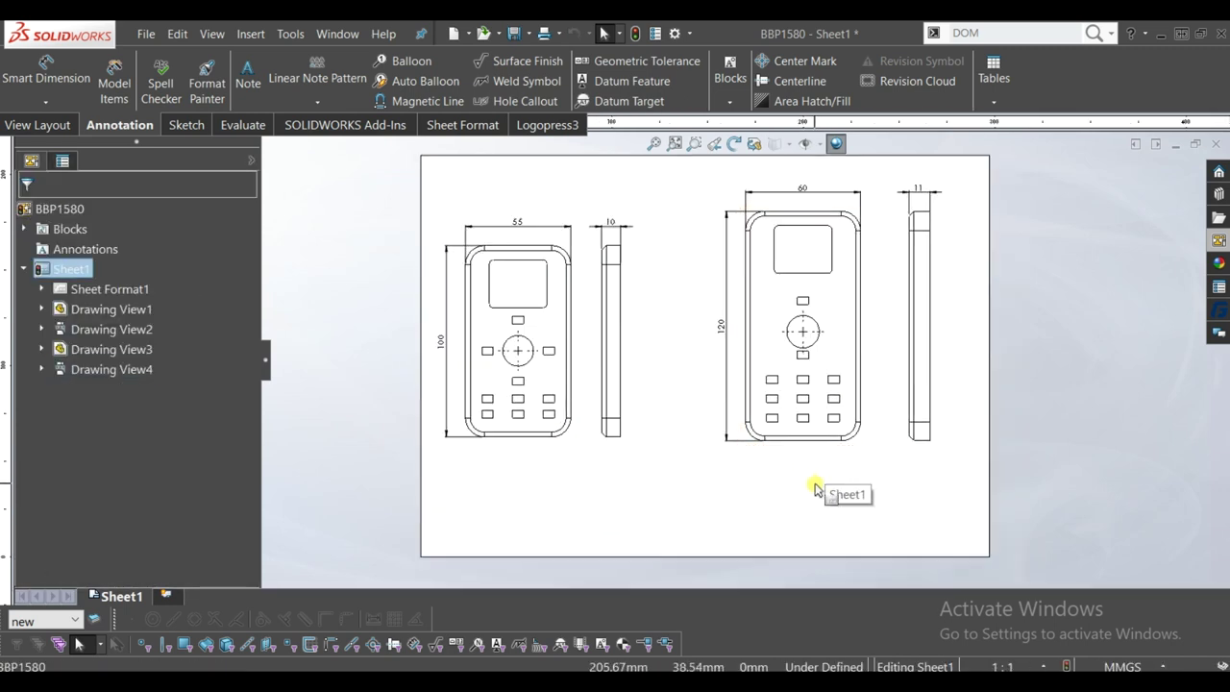
drag(807, 451, 743, 446)
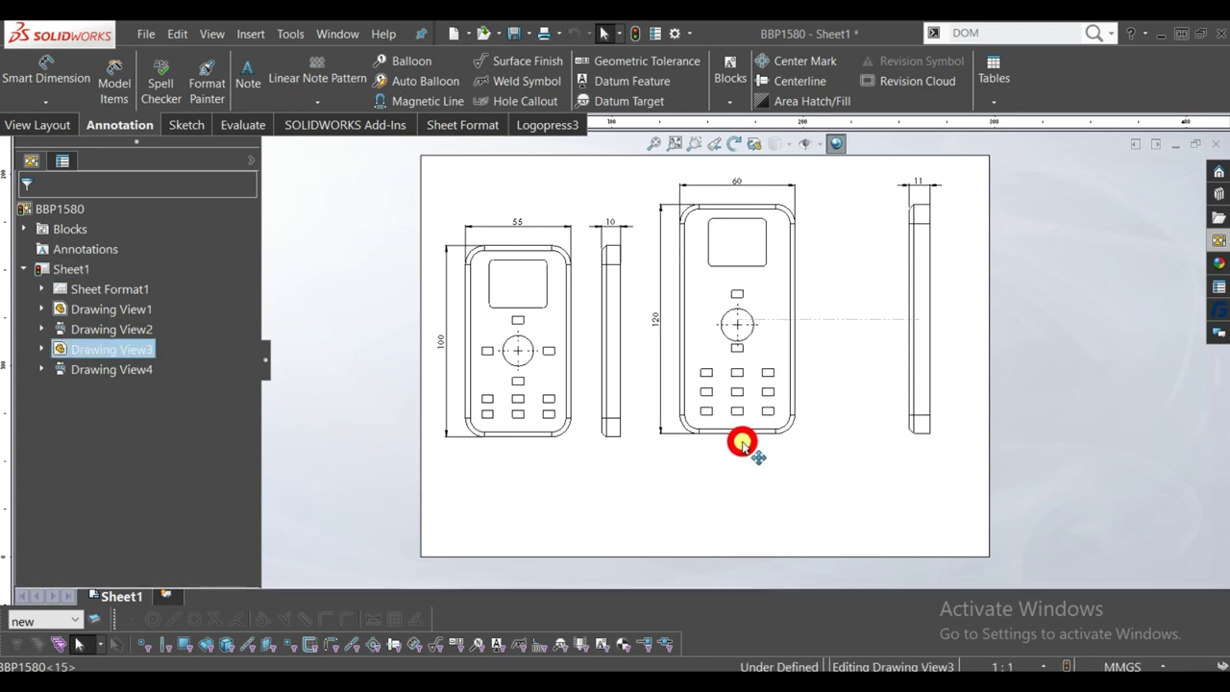
drag(911, 439, 824, 437)
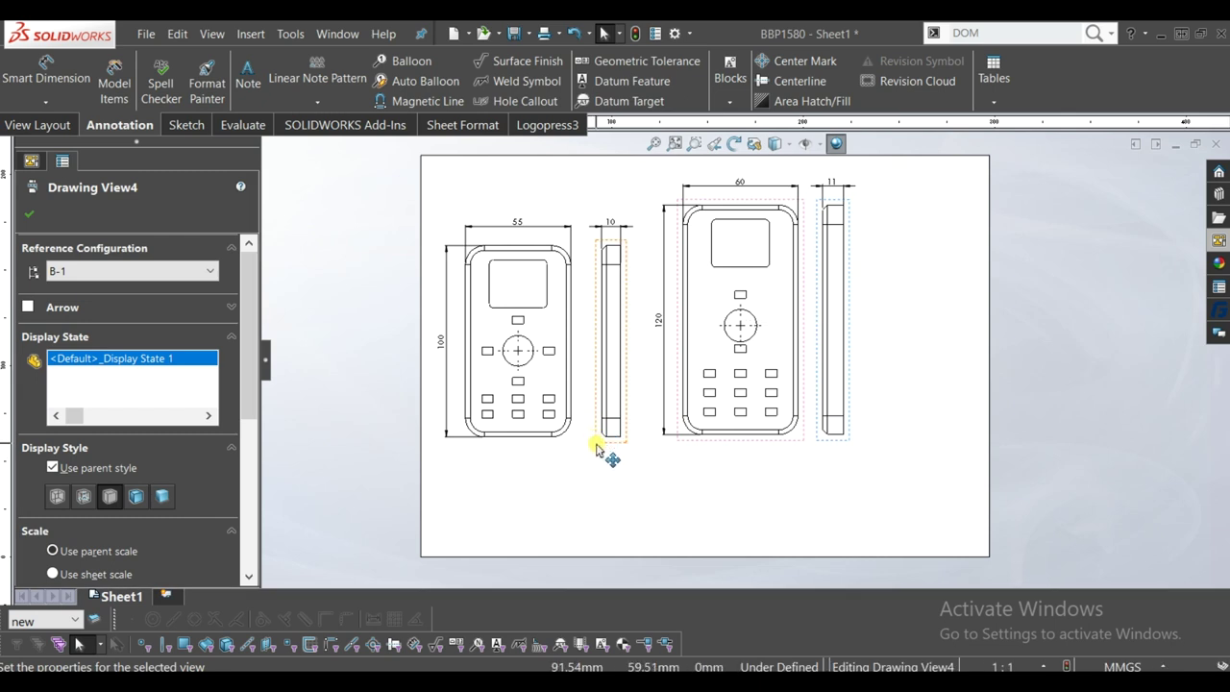
drag(588, 442, 580, 440)
drag(708, 445, 682, 446)
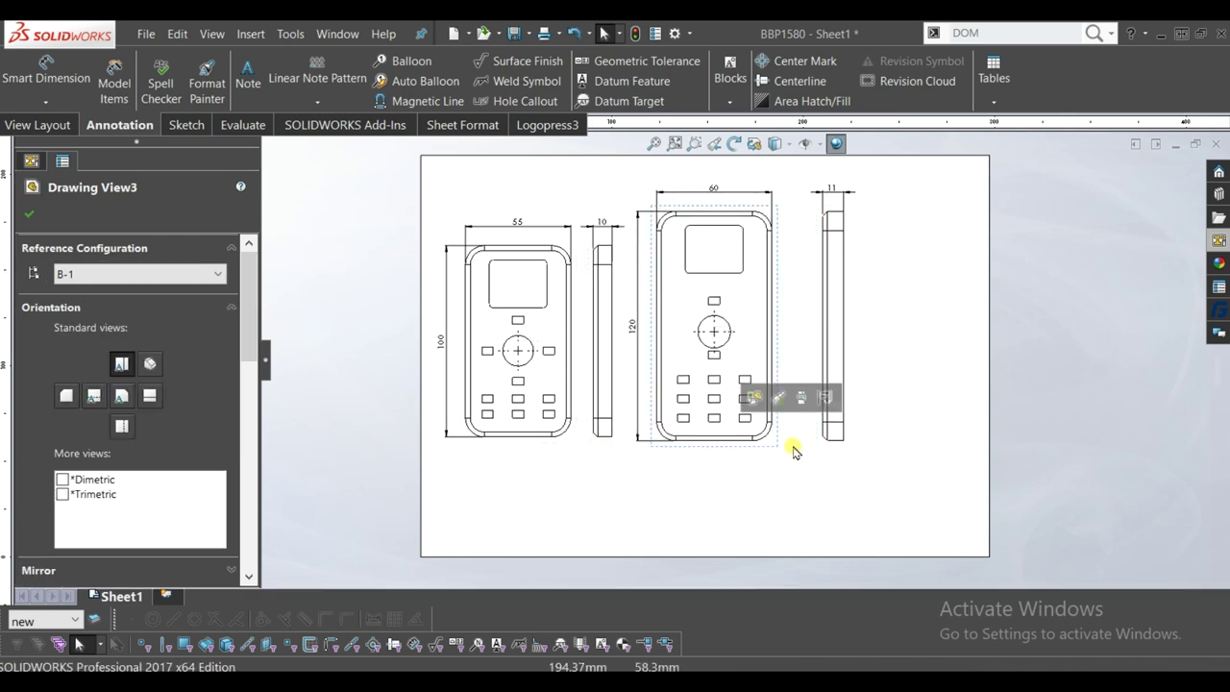
mouse_move(814, 450)
mouse_down()
mouse_move(788, 448)
mouse_move(788, 472)
mouse_up()
click(788, 472)
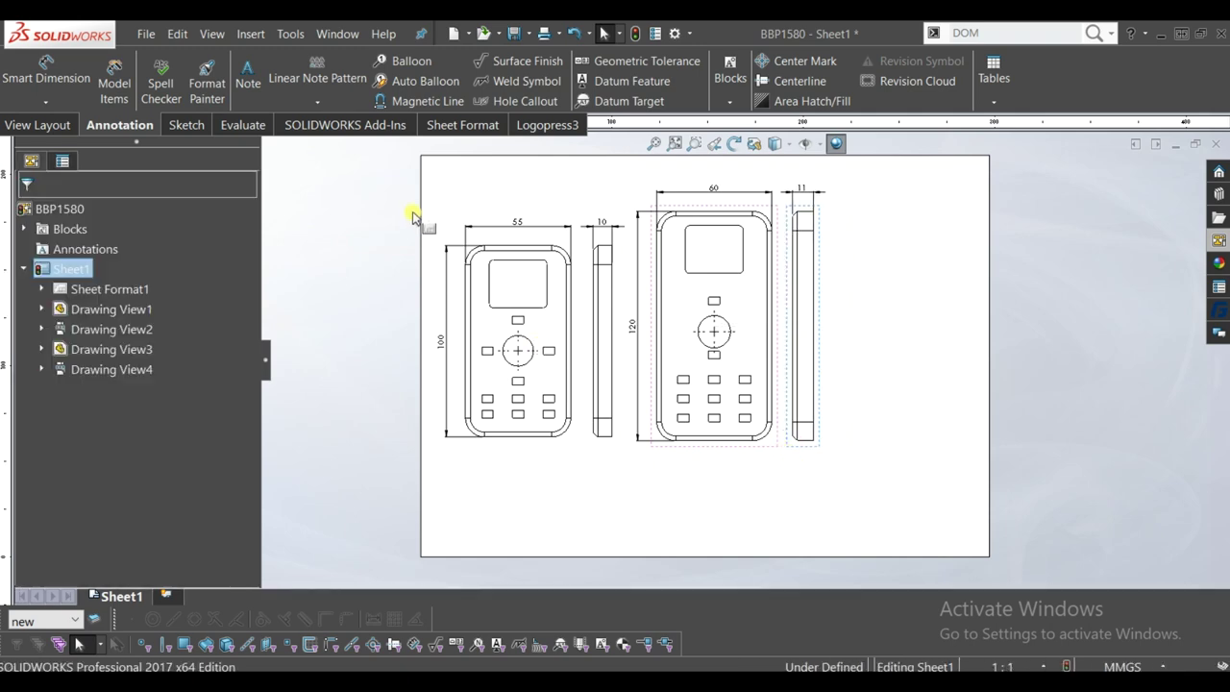
- Sketch two vertical separator lines, between the A-1 and B-1 views and right of B-1
click(186, 127)
click(106, 60)
click(106, 60)
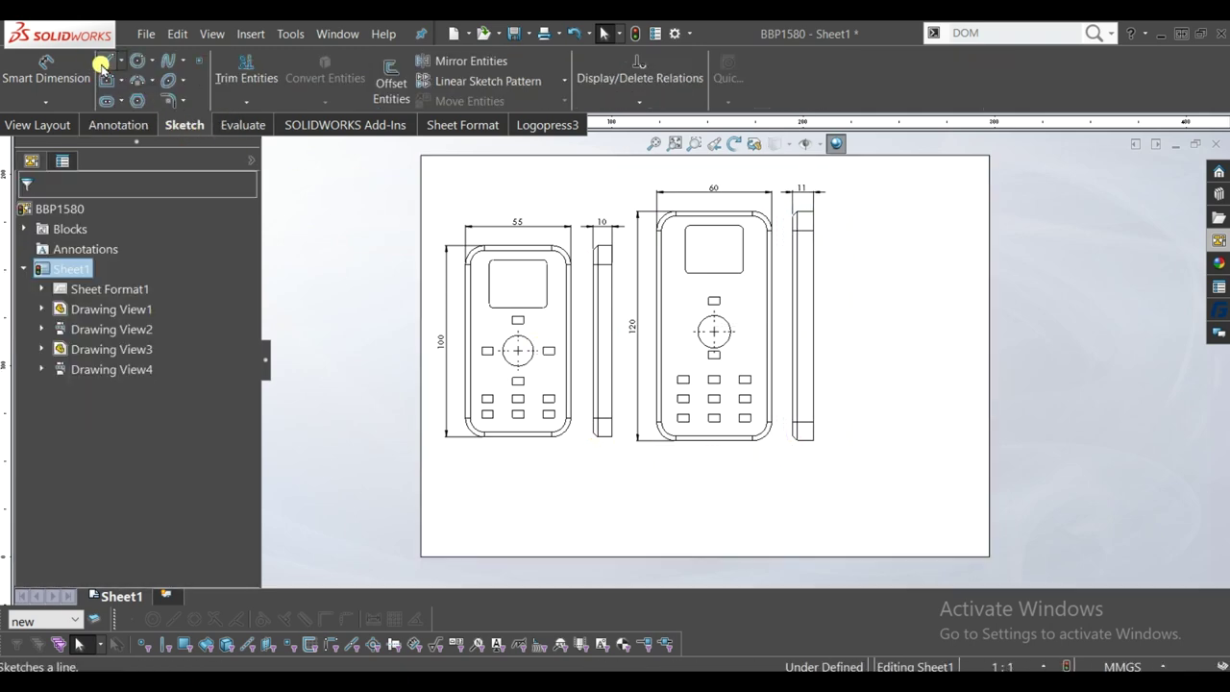
click(106, 60)
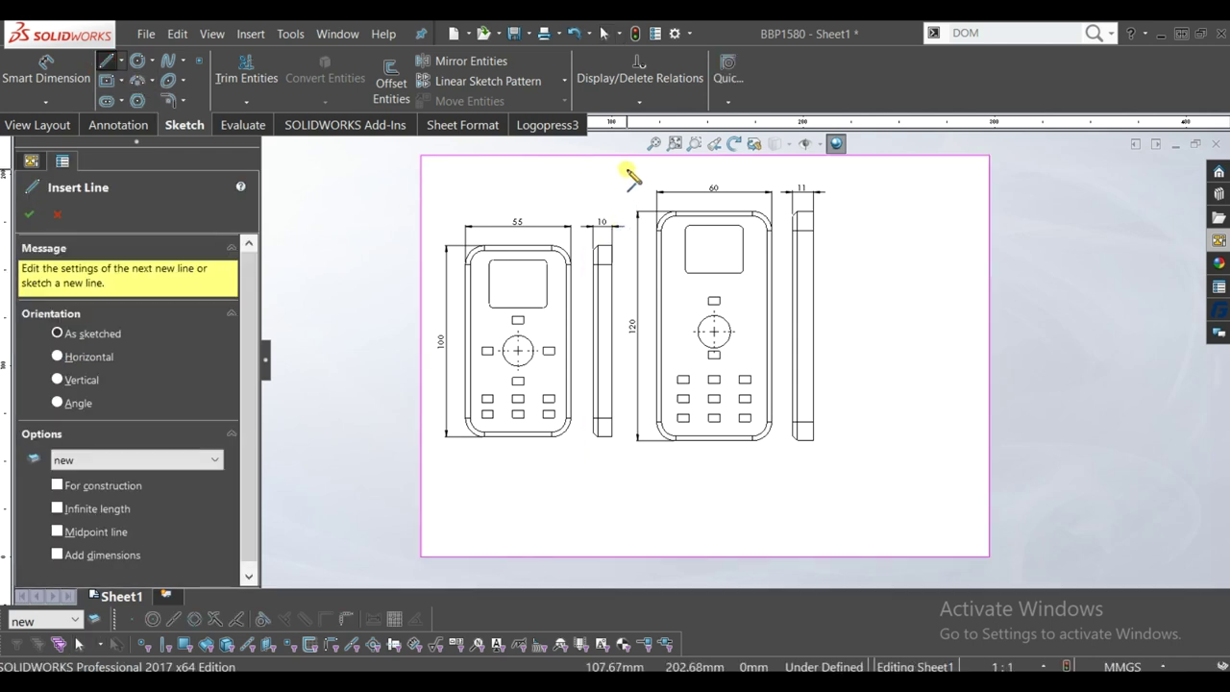
drag(626, 170, 623, 520)
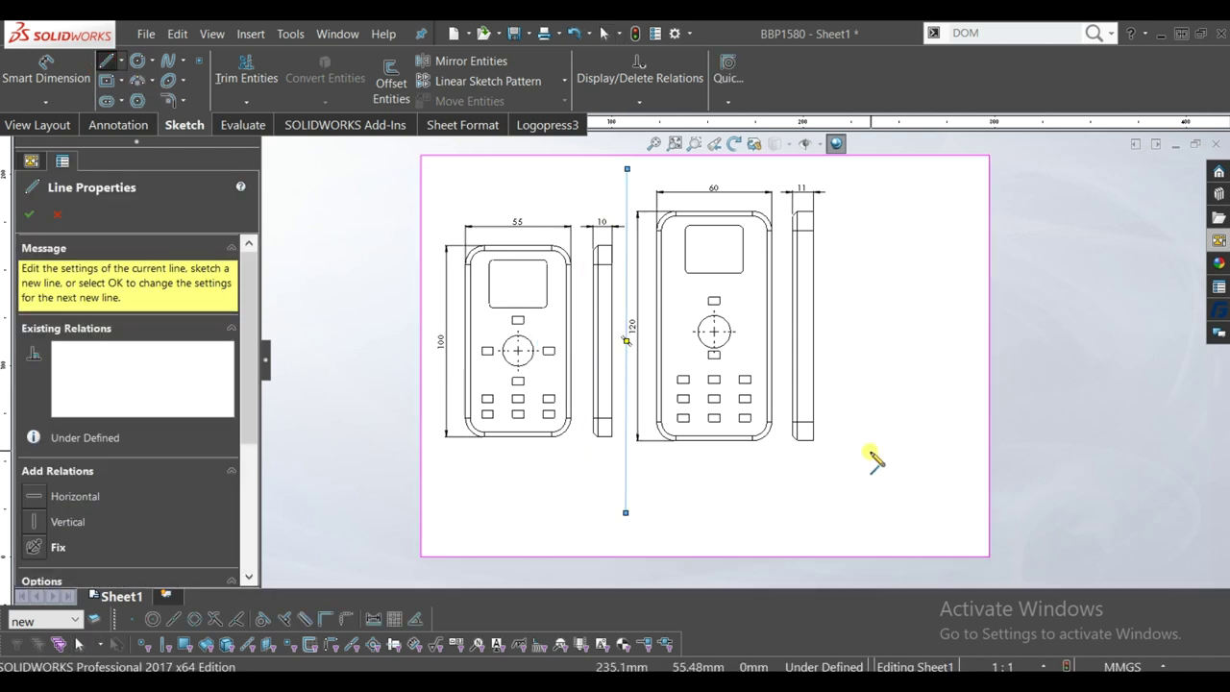
key(Escape)
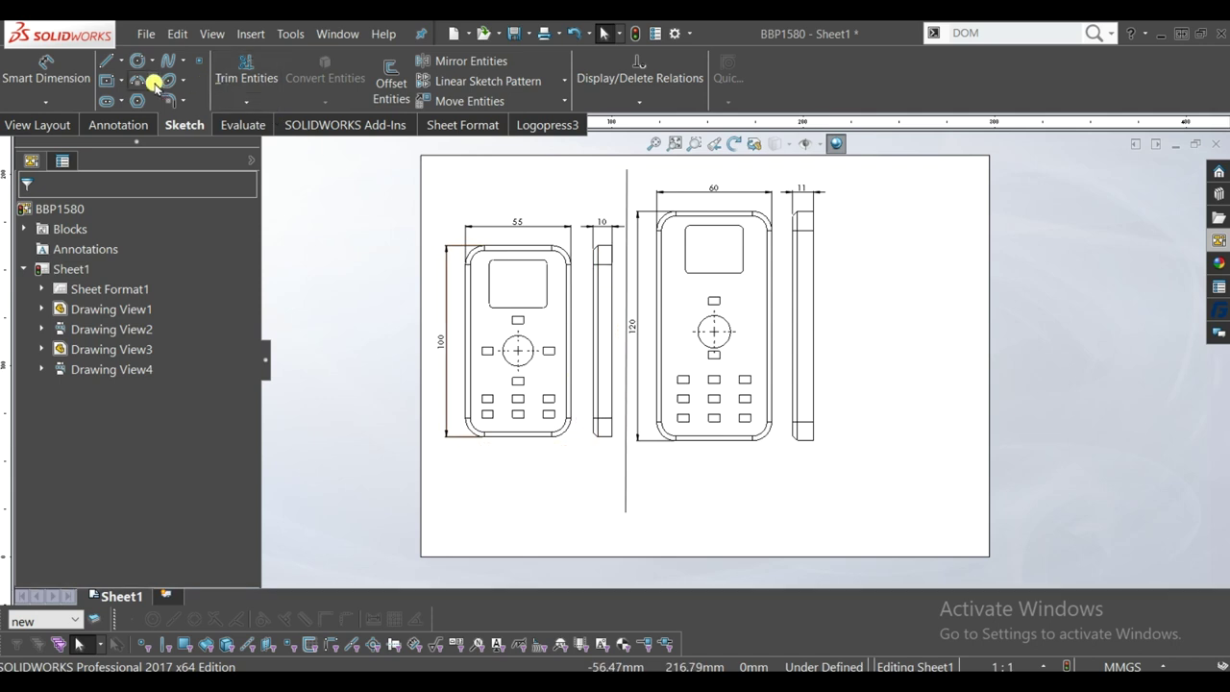
drag(827, 174, 838, 511)
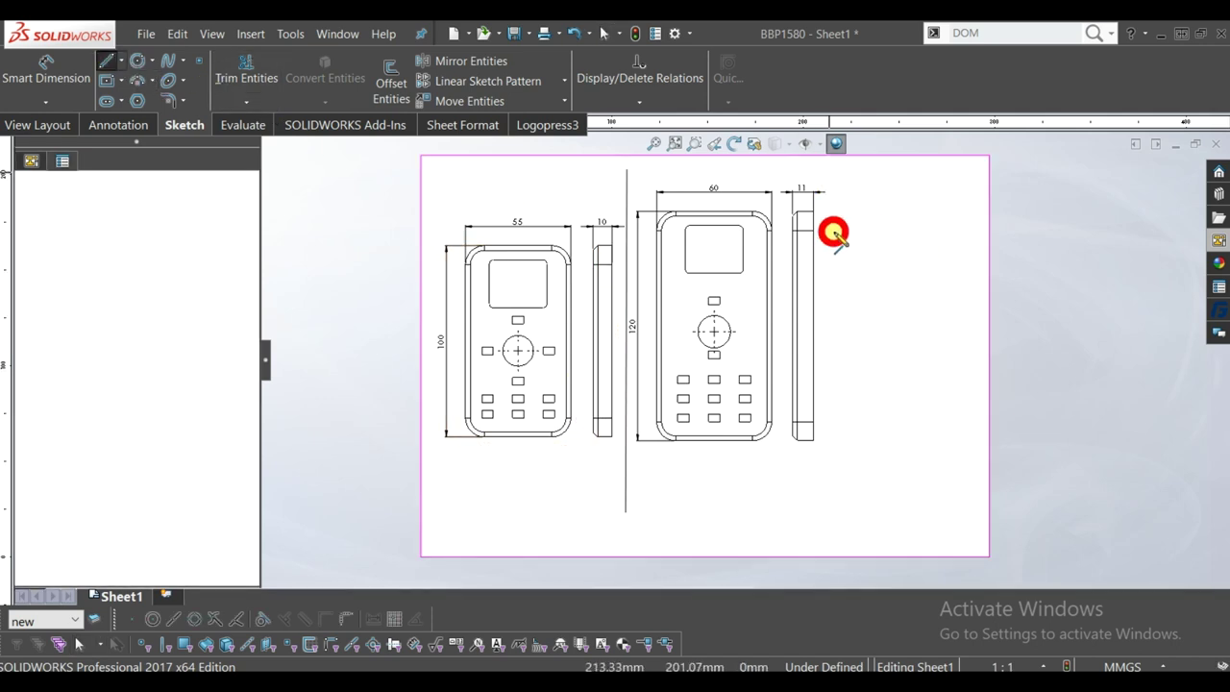
click(838, 511)
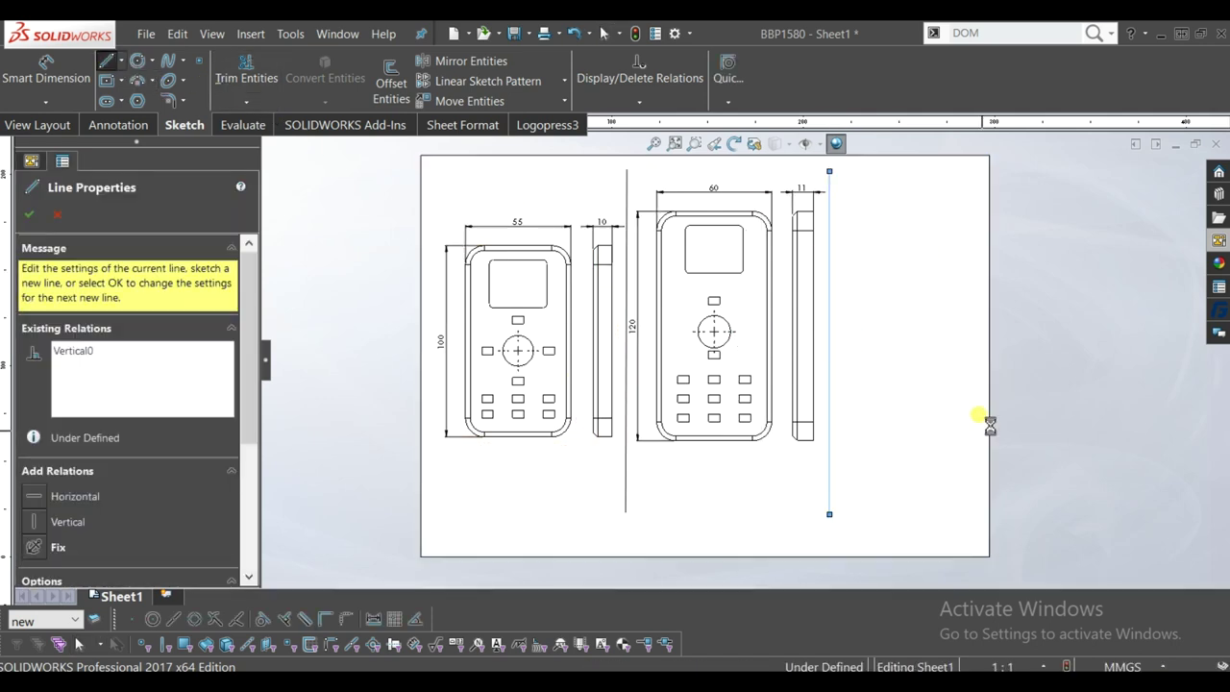
key(Escape)
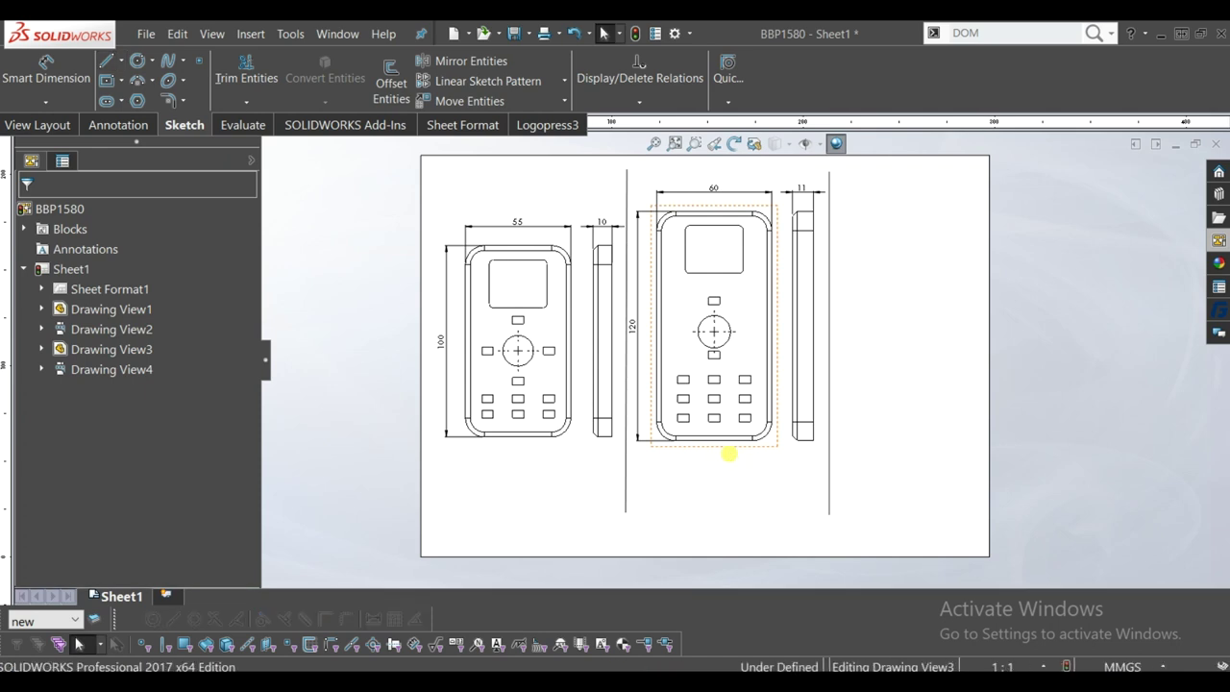
click(729, 453)
- Paste a copy of the front view at the sheet's right, set it to configuration C-1, and rebuild
click(895, 453)
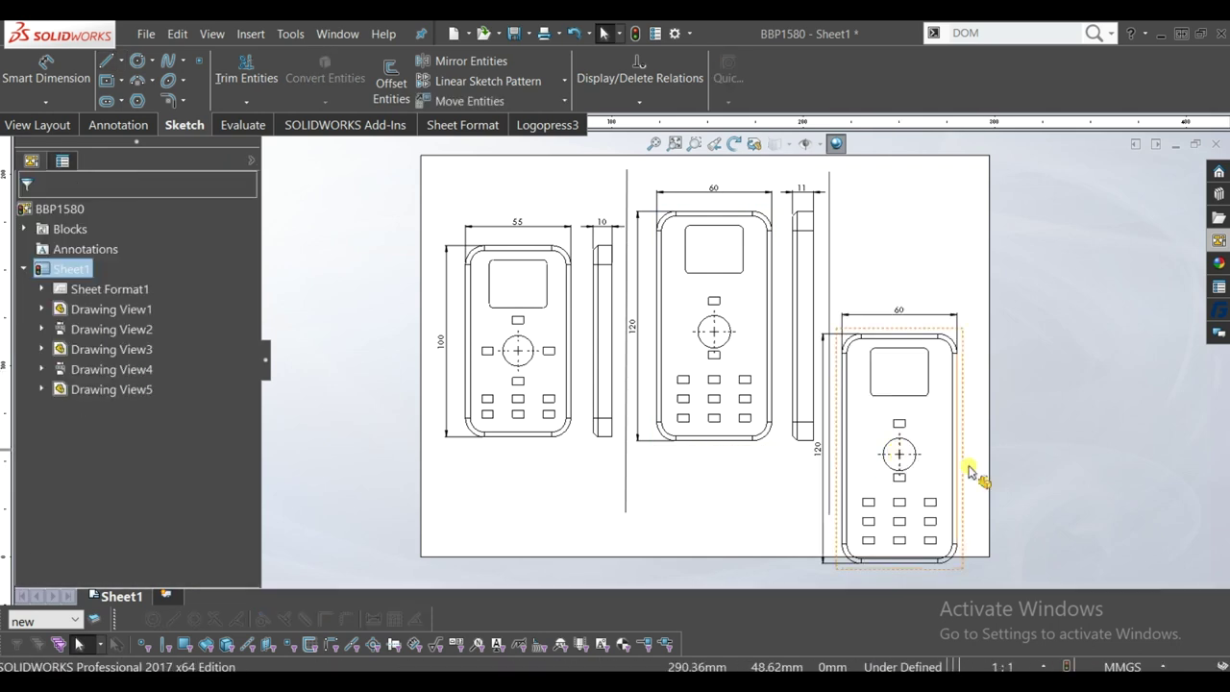
click(994, 361)
drag(995, 361, 984, 323)
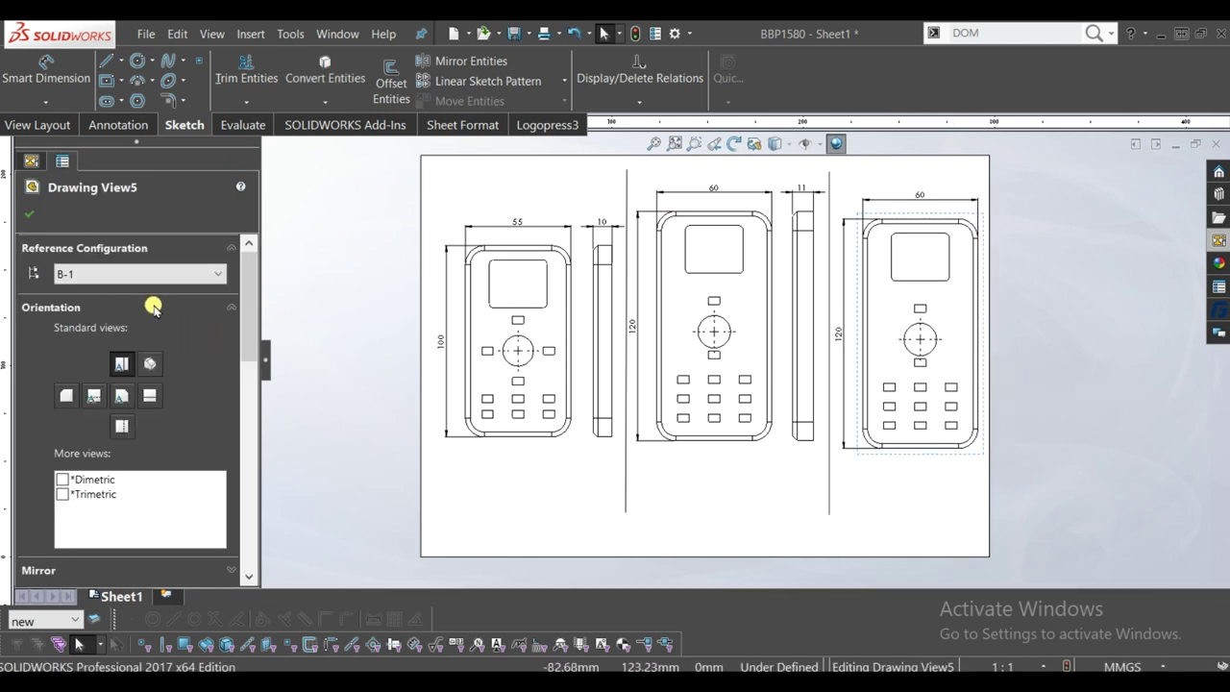
click(87, 274)
click(87, 344)
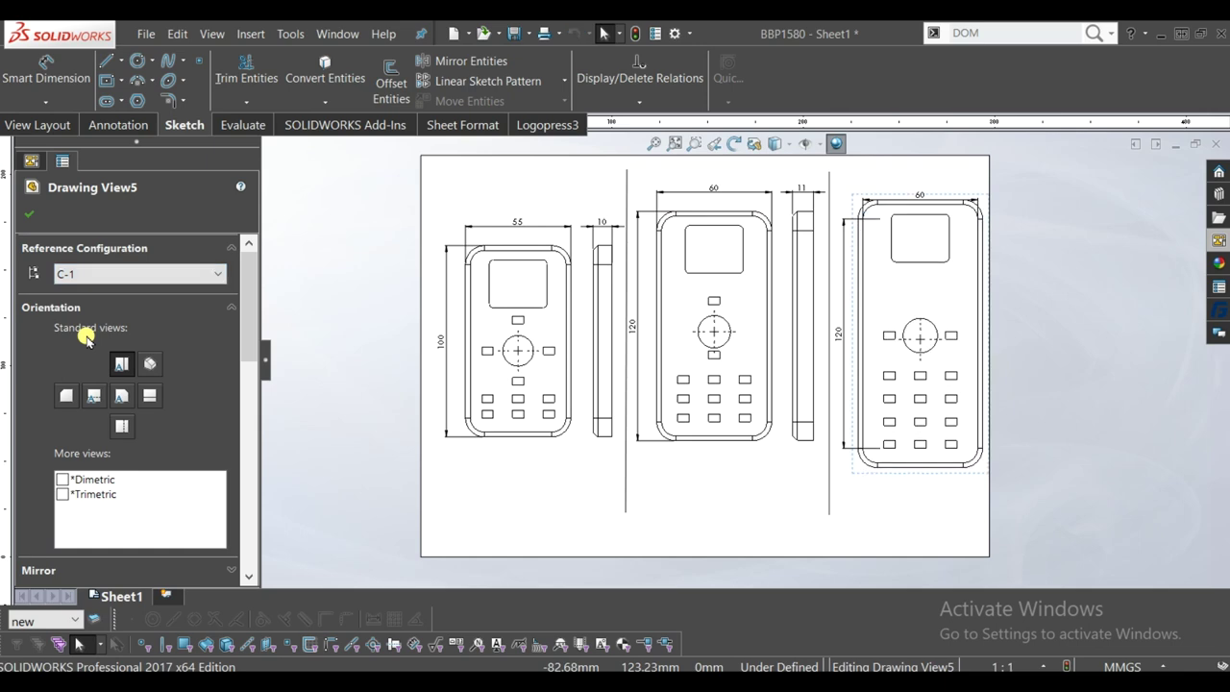
click(28, 219)
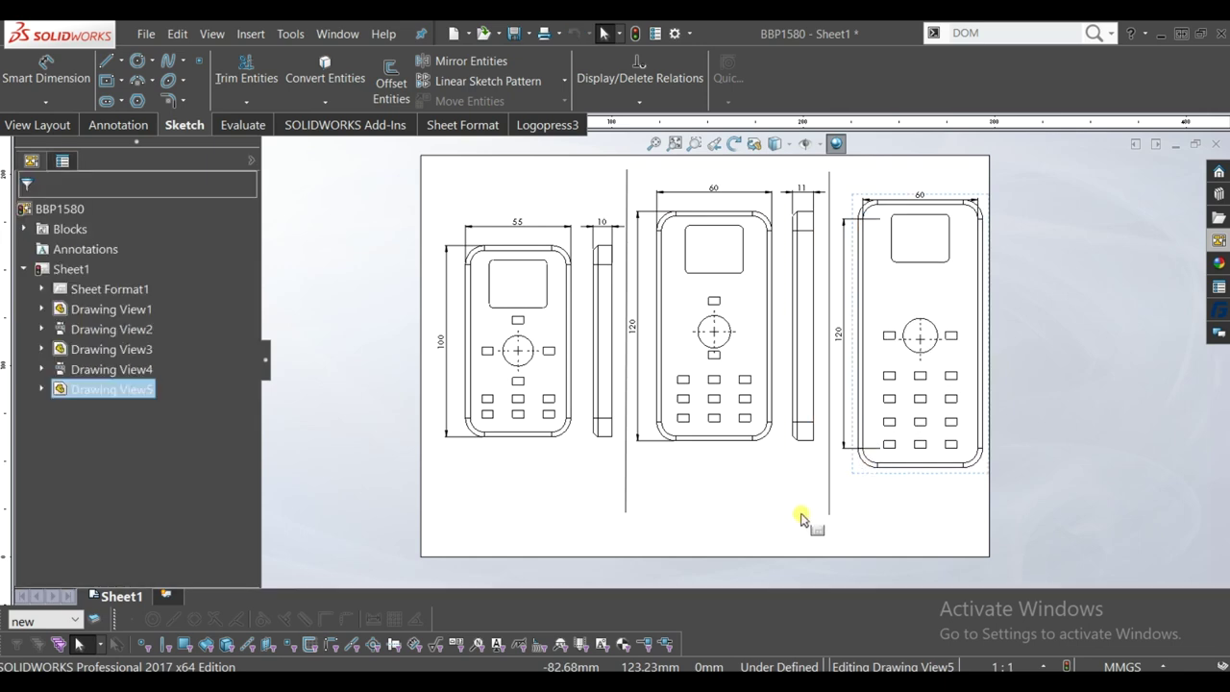
click(635, 35)
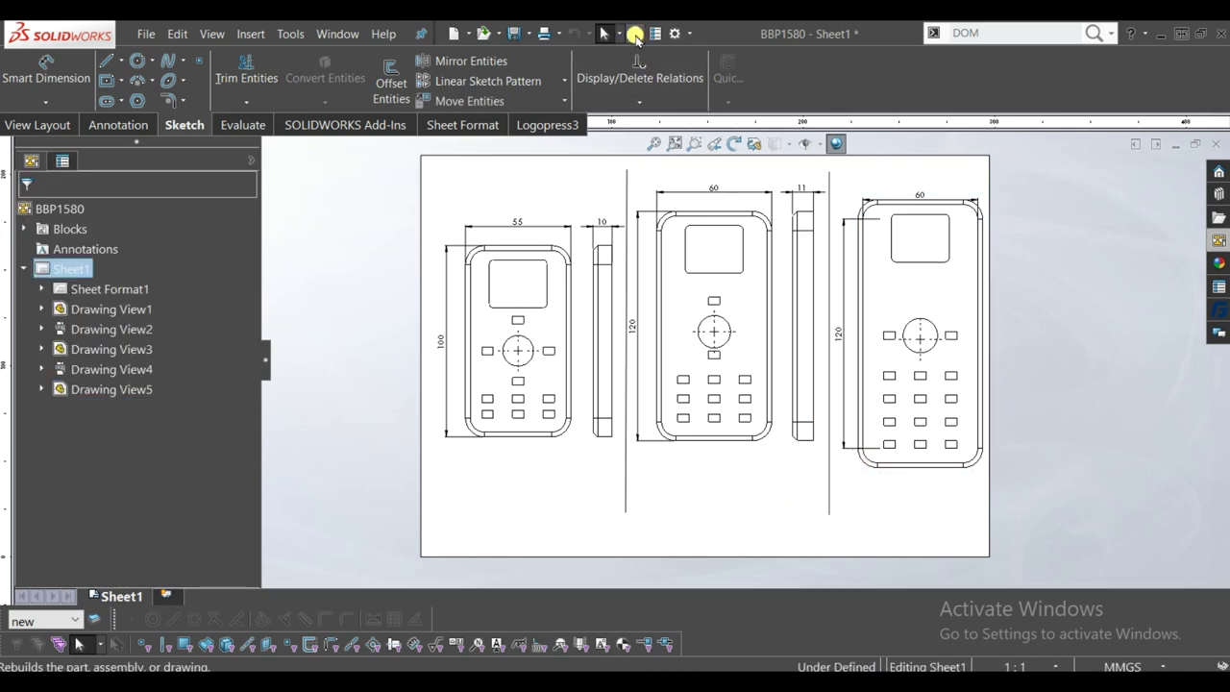
- Delete the stray top line and outdated 120 dimension from the C-1 front view
click(914, 184)
click(914, 181)
key(Delete)
click(840, 345)
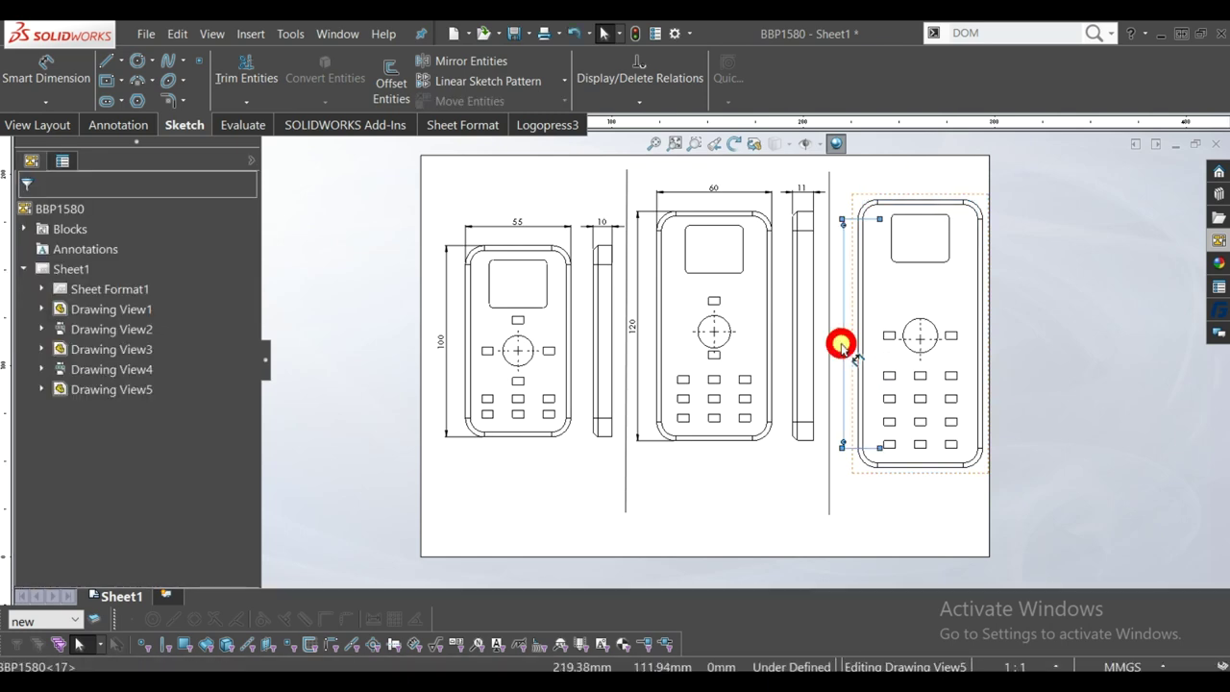
key(Delete)
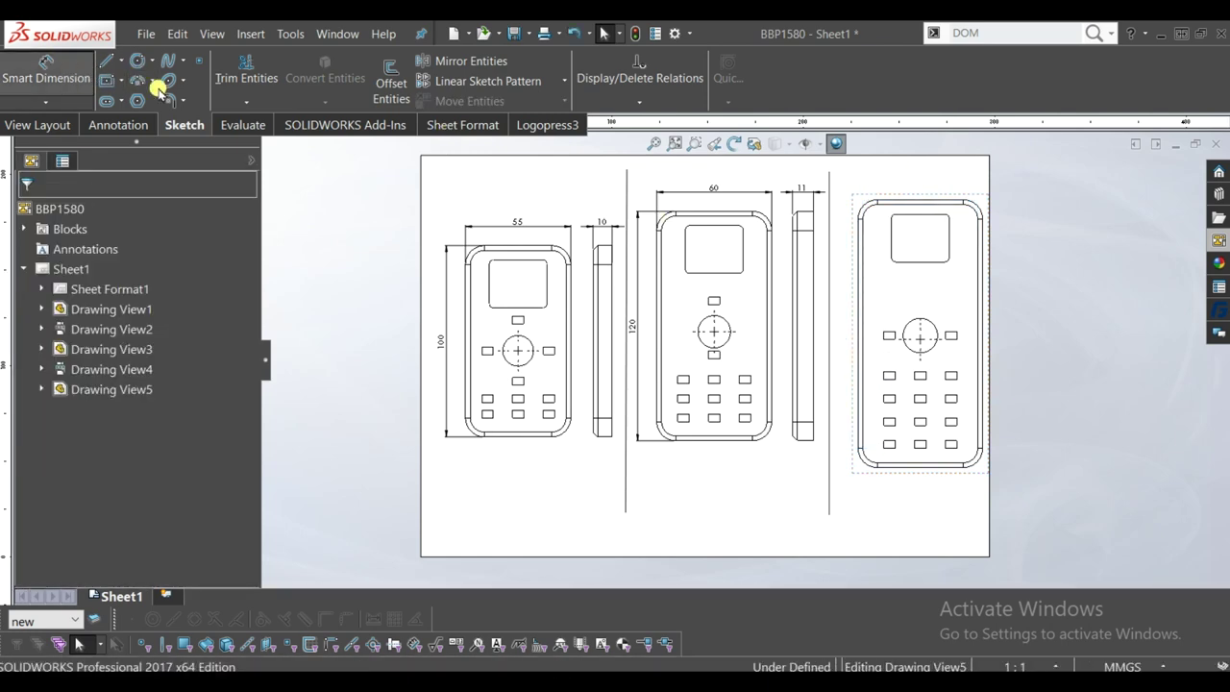
- Add Smart Dimensions of 140 height and 65 width to the C-1 front view
key(d)
click(909, 463)
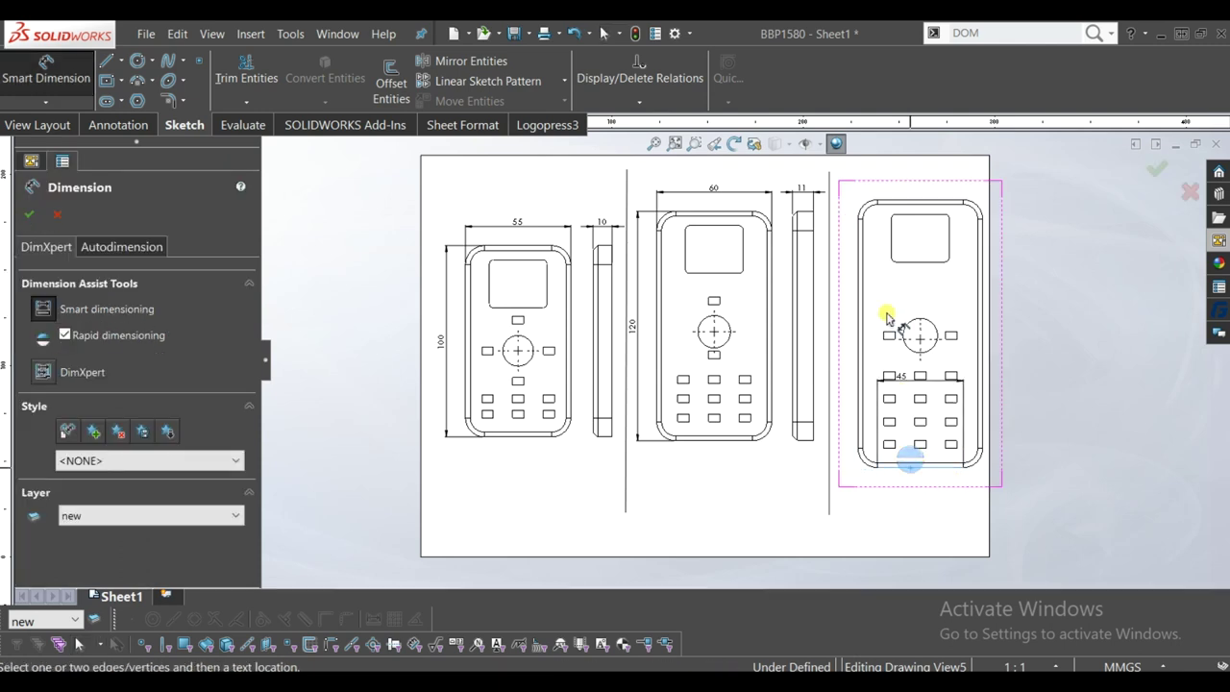
click(895, 203)
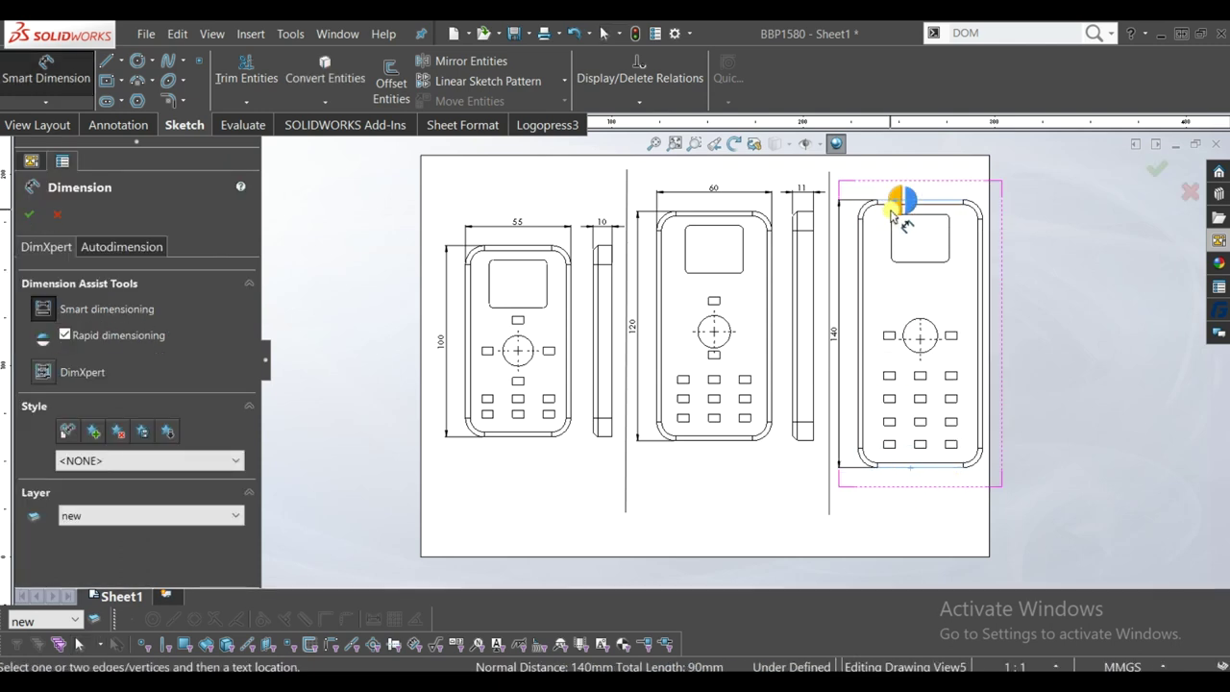
click(859, 263)
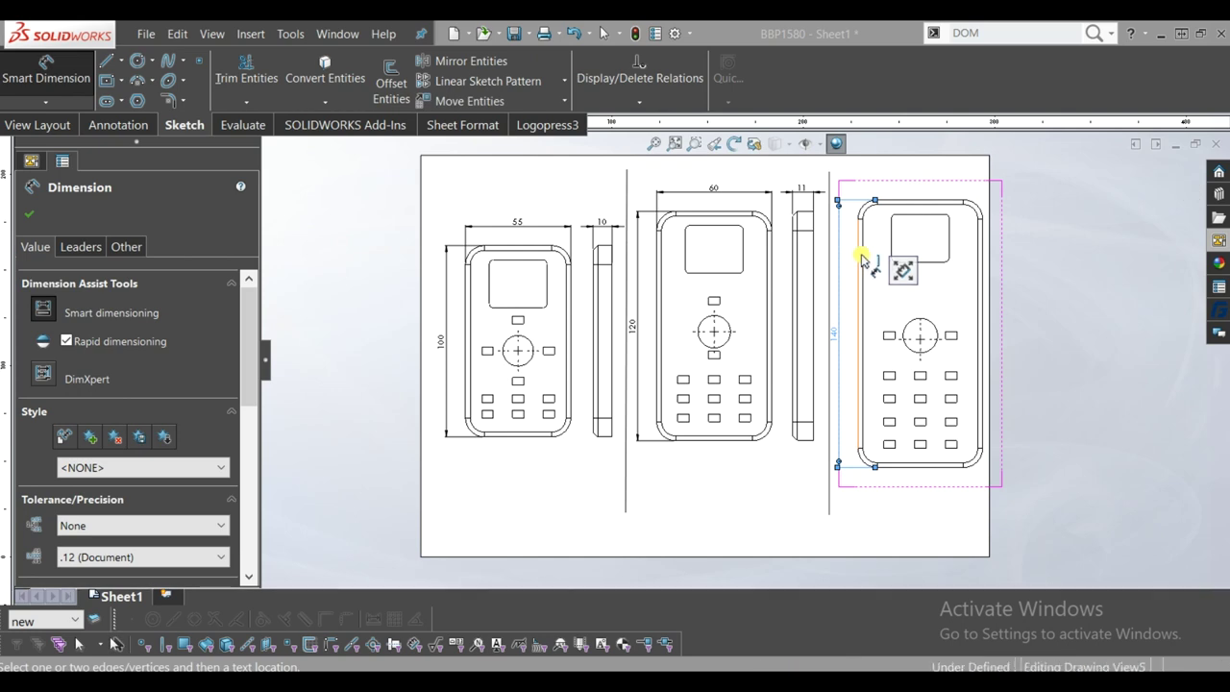
click(983, 288)
key(Escape)
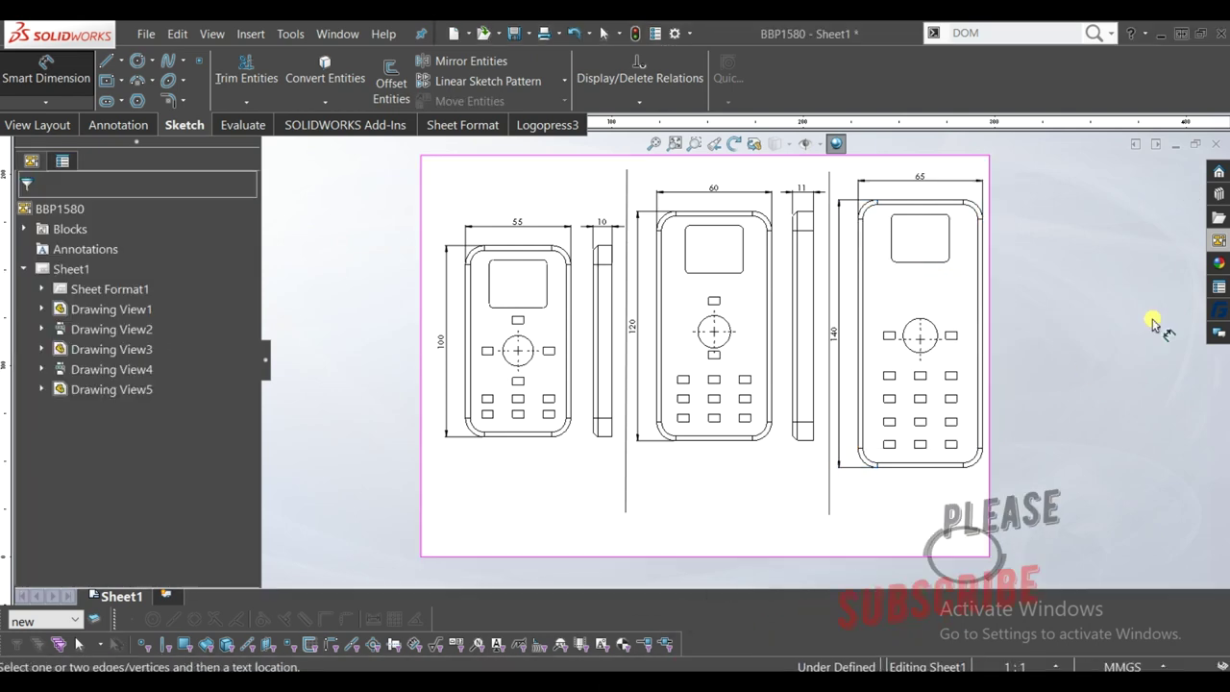